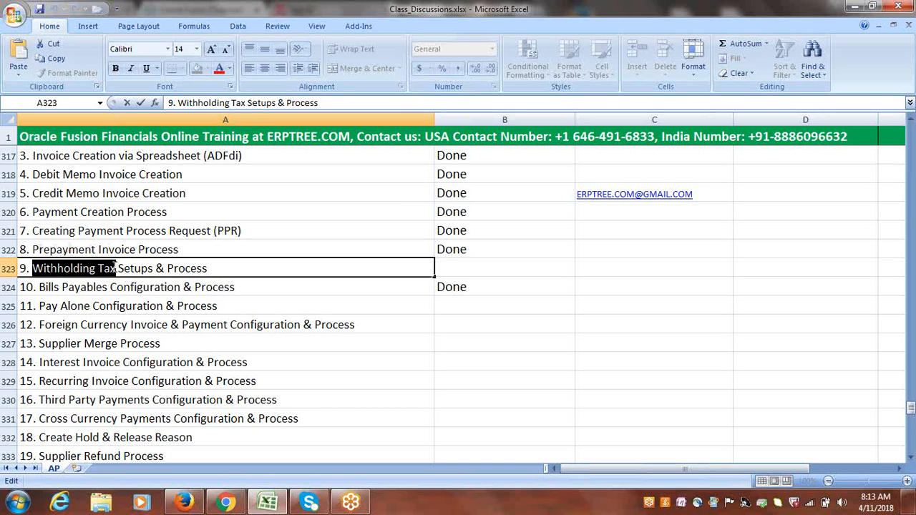
Copy the text "Withholding Tax" from row 323 and paste it into cell A376 below the Bills Payables section.
drag(116, 268, 34, 262)
key(ctrl+c)
drag(910, 409, 912, 445)
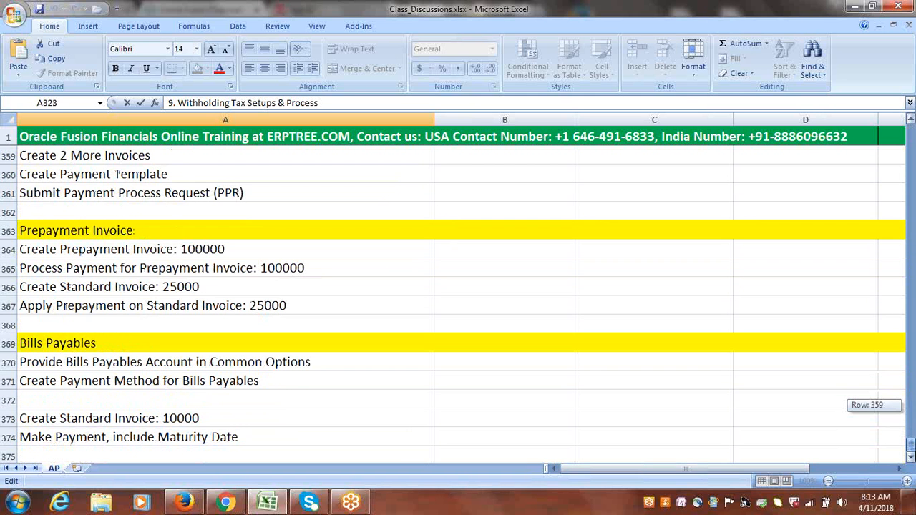
click(913, 460)
click(913, 460)
click(912, 460)
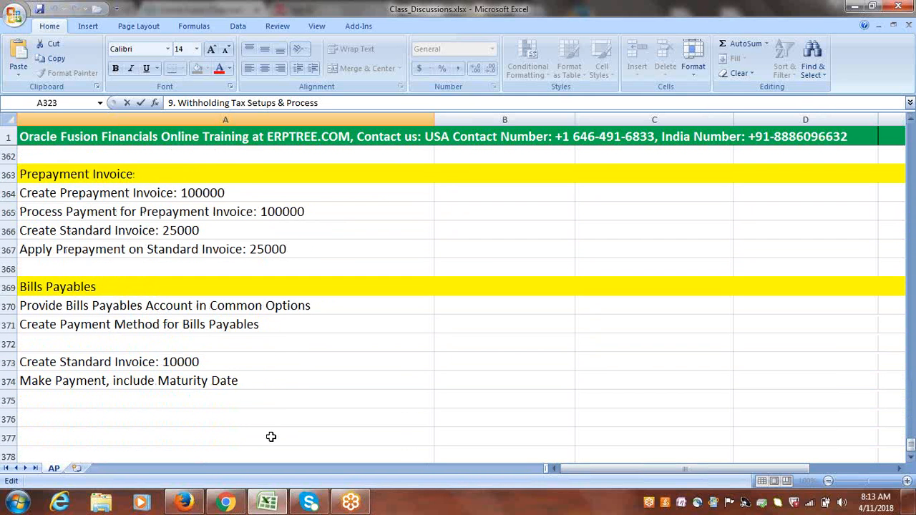
click(75, 418)
key(ctrl+v)
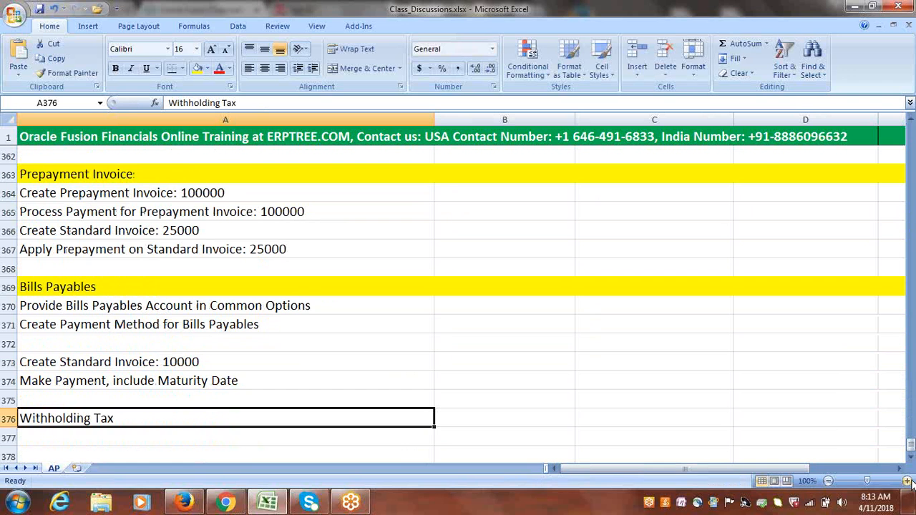
Fill row 376 with yellow as a section heading and dismiss the antivirus pop-up.
drag(912, 460, 912, 460)
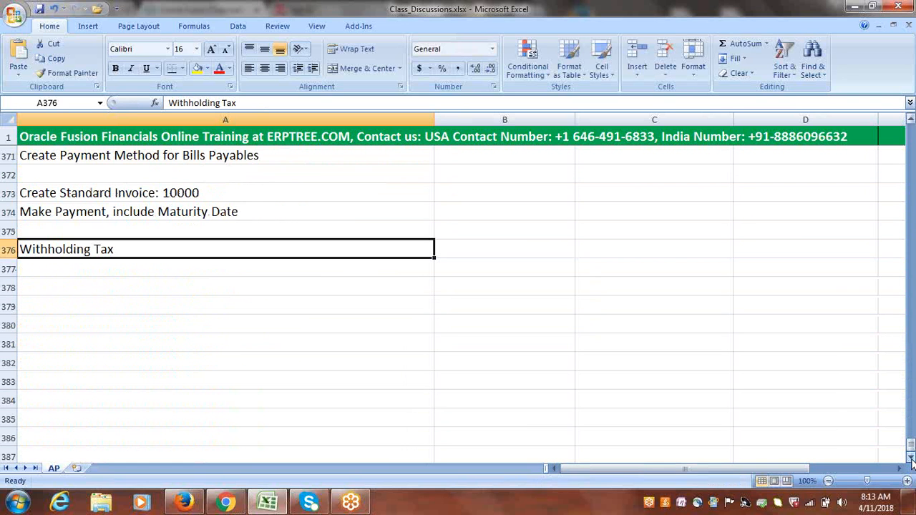
click(9, 250)
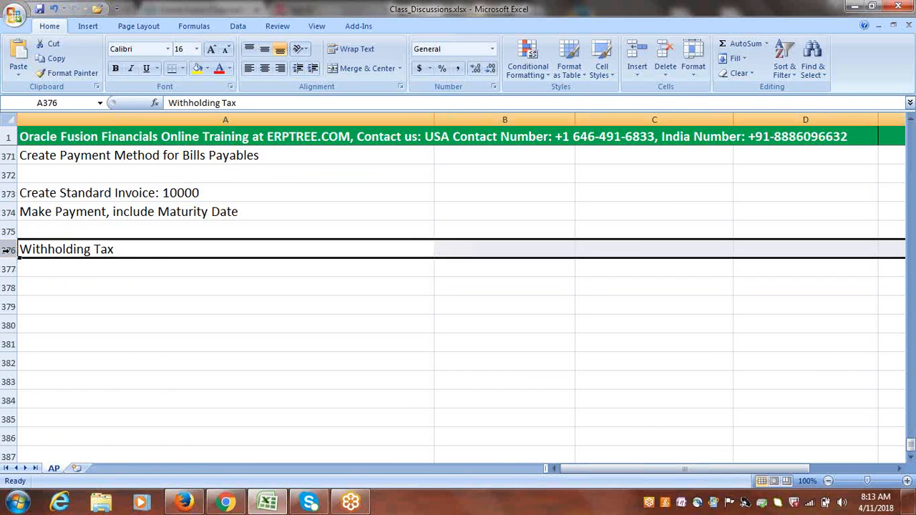
click(197, 68)
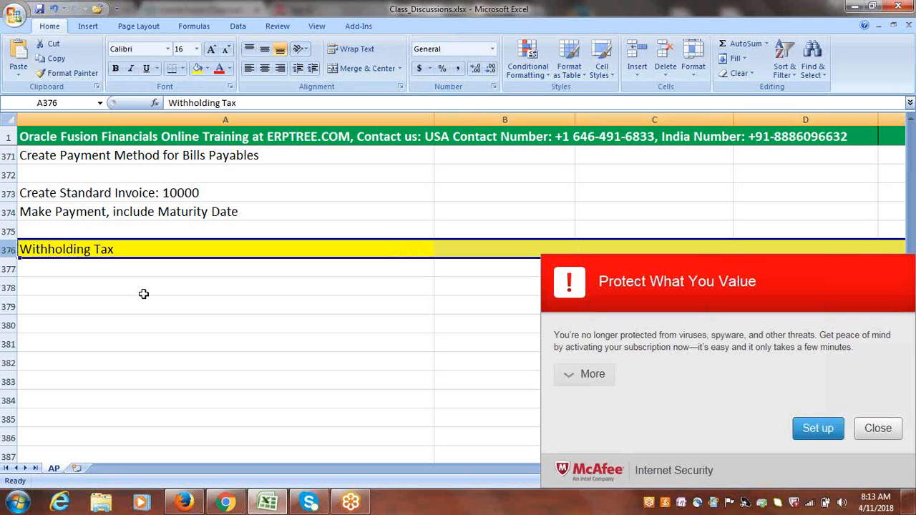
click(880, 430)
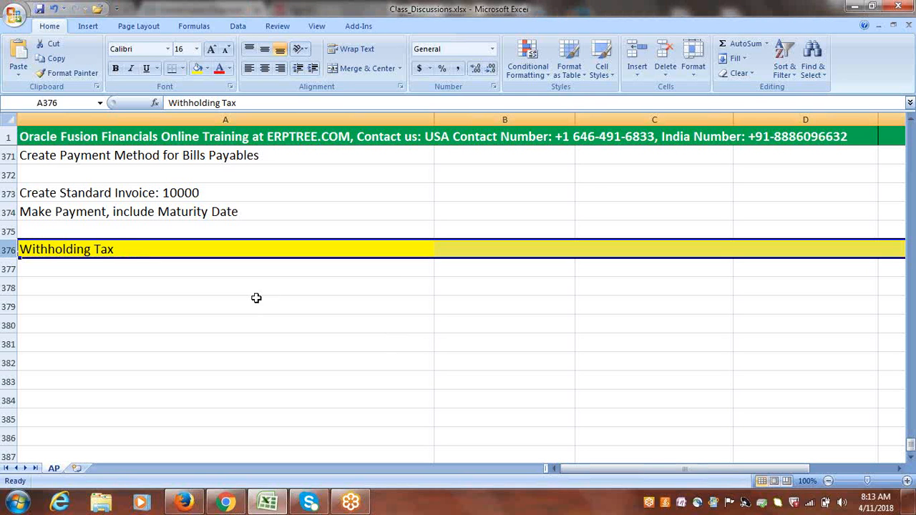
Enter "Create Withholding Tax Authority as Supplier" in cell A377 and save the workbook.
click(107, 268)
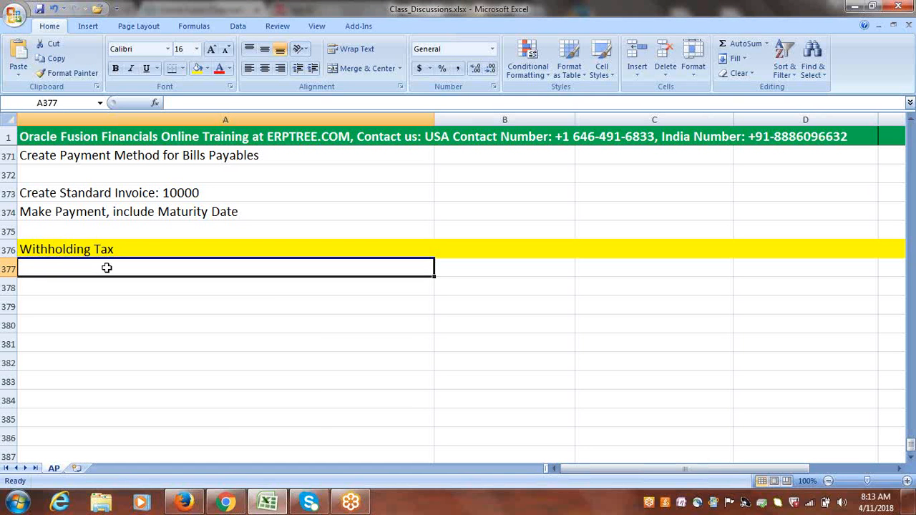
text(Creat)
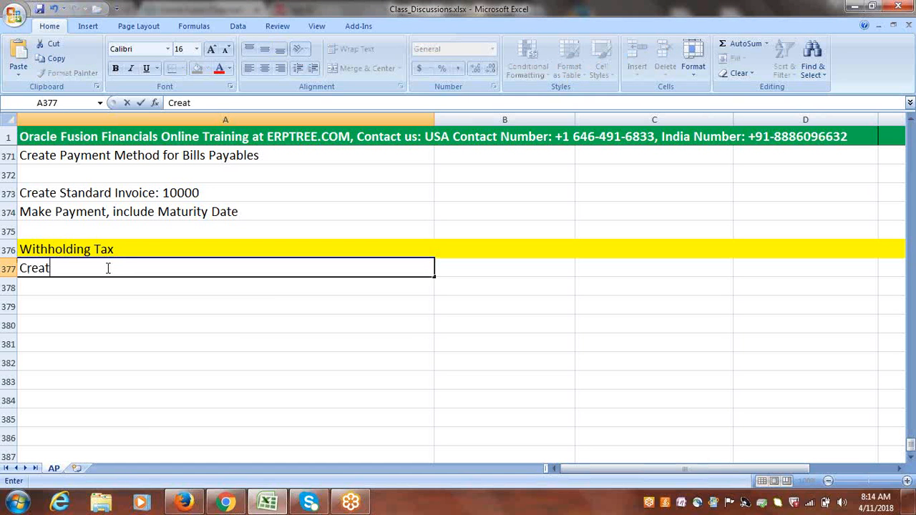
text(e Withholding T)
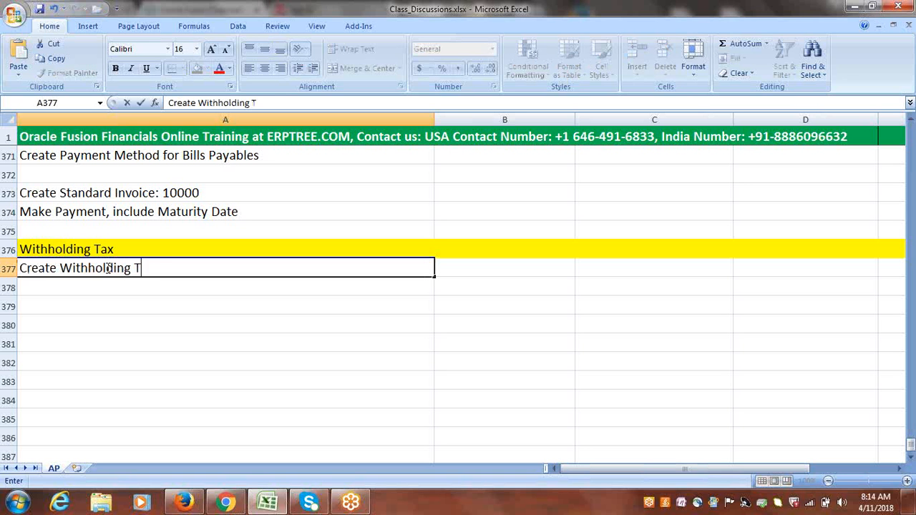
text(ax Auth)
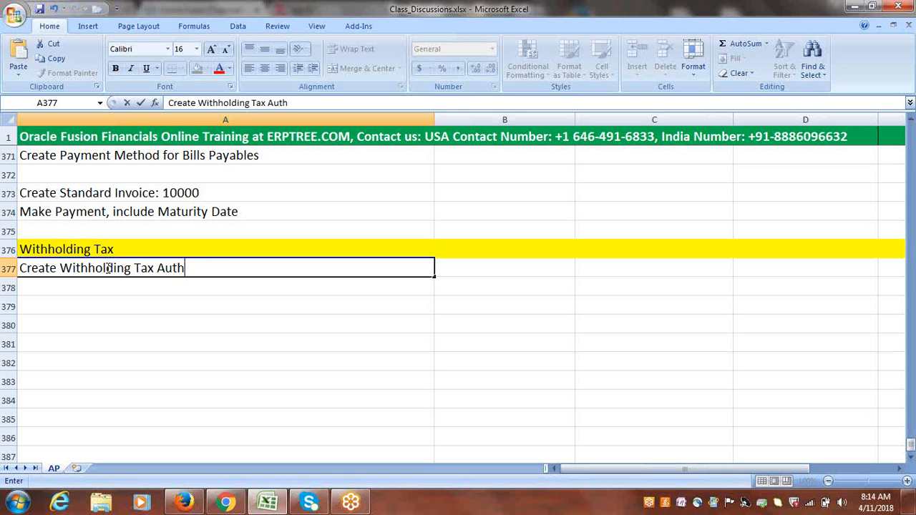
text(ority as )
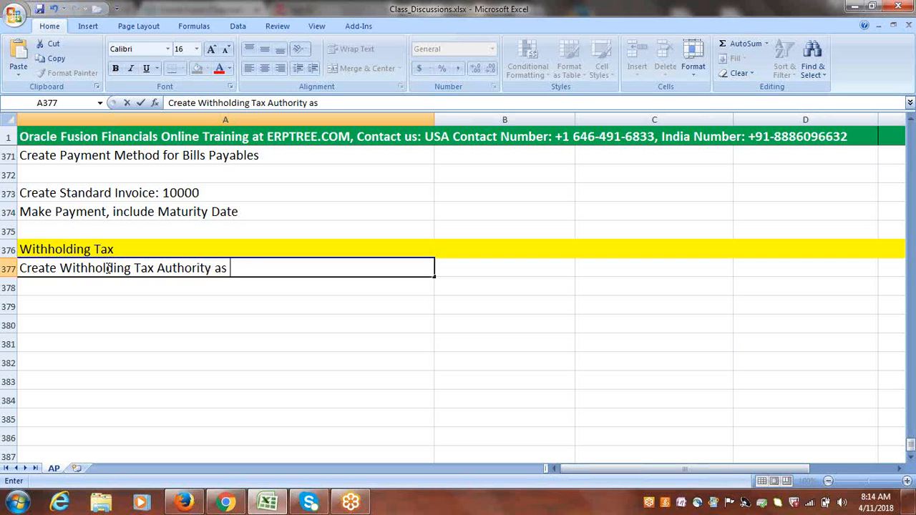
text(Supplier)
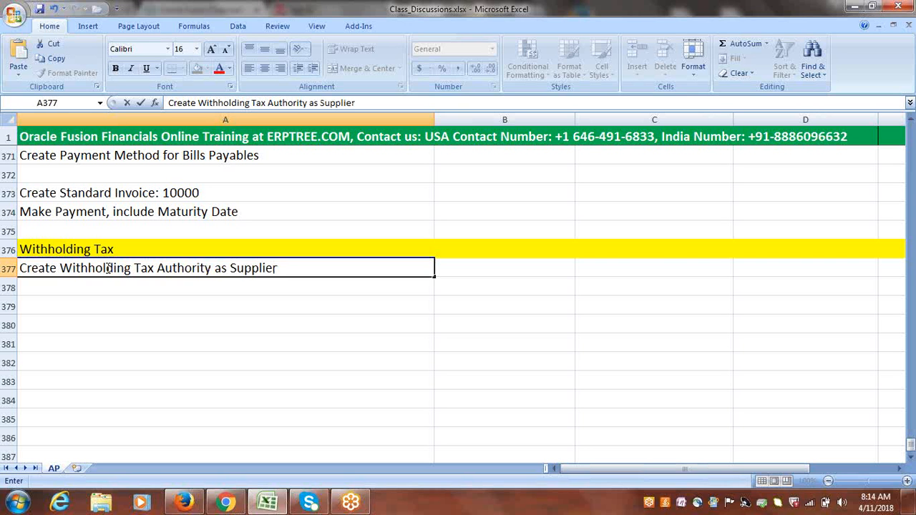
key(ctrl+s)
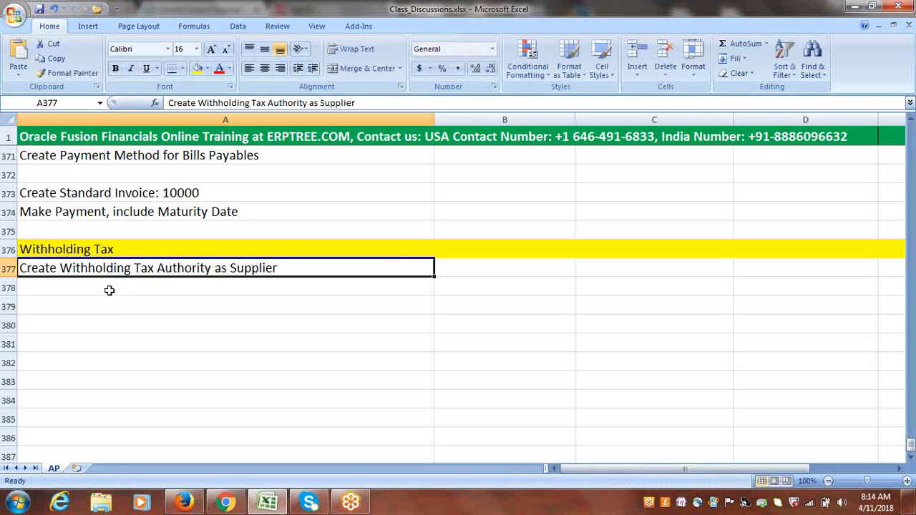
Enter "Create Payables Calendar (Special Calendar)" in cell A378.
click(109, 290)
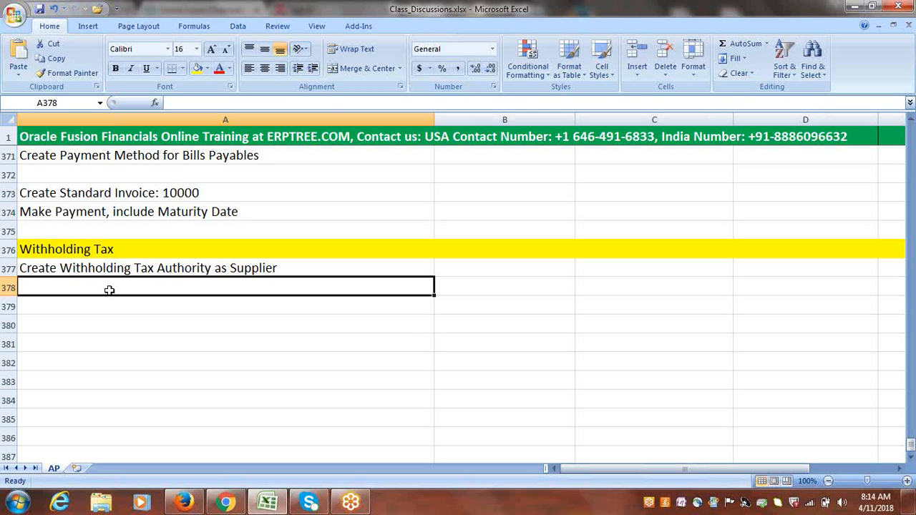
text(Create )
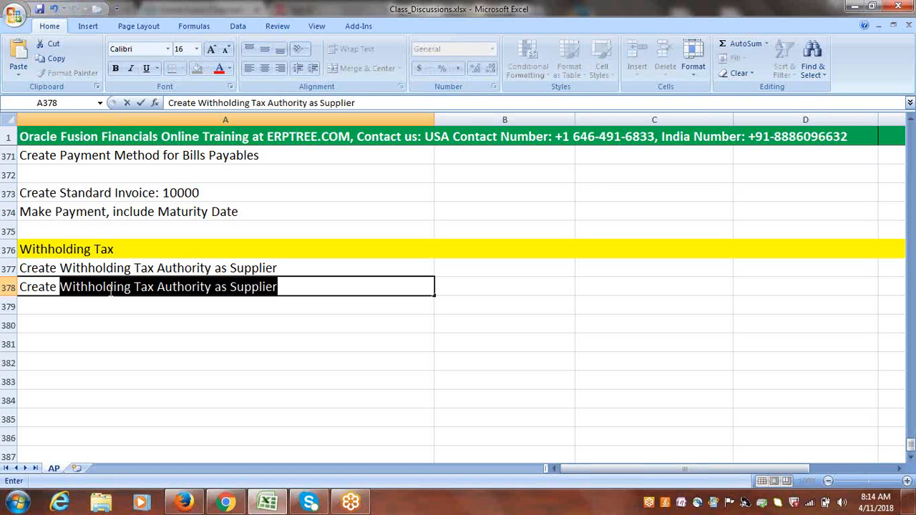
text(Payables C)
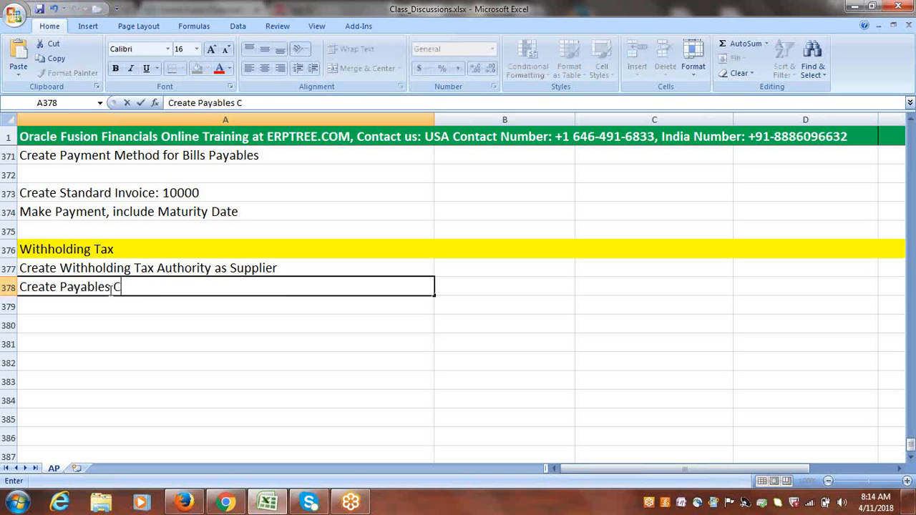
text(alendar)
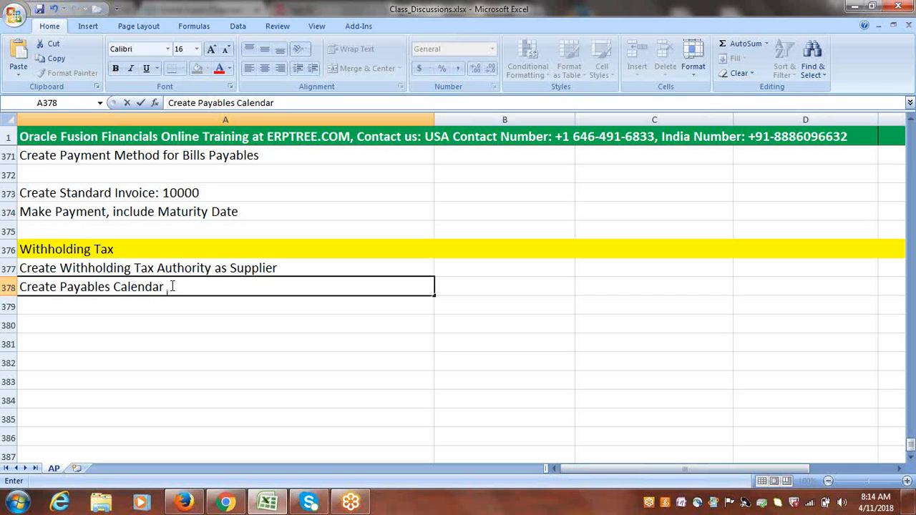
text( (Specia)
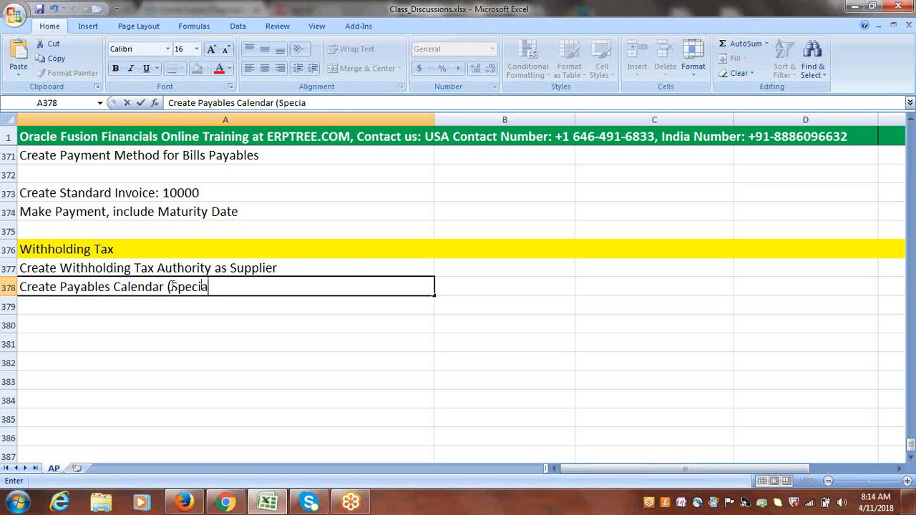
text(l Calendar)
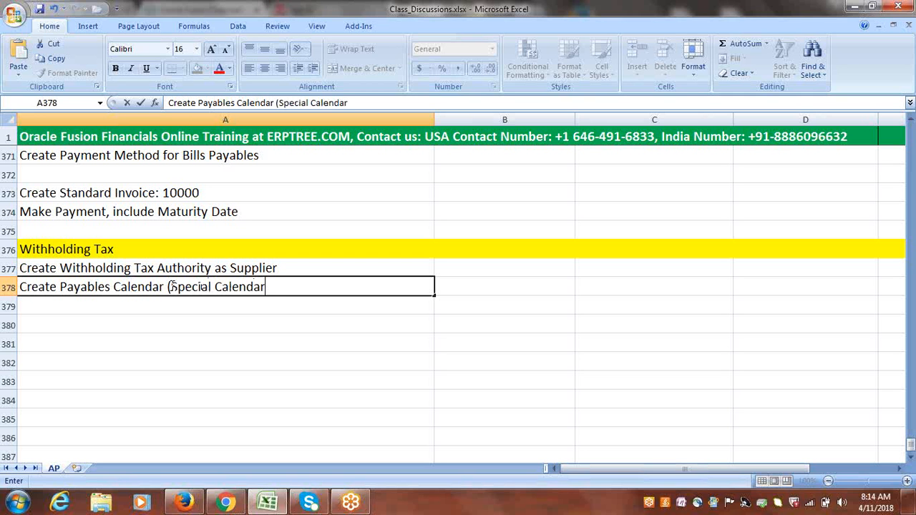
text())
key(ctrl+Return)
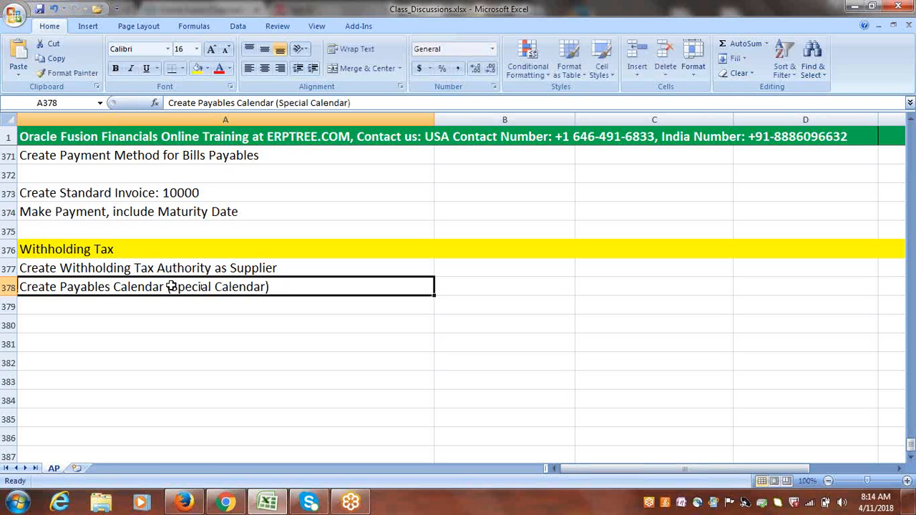
Enter "Configure Withholding Tax Options" in cell A379.
click(110, 311)
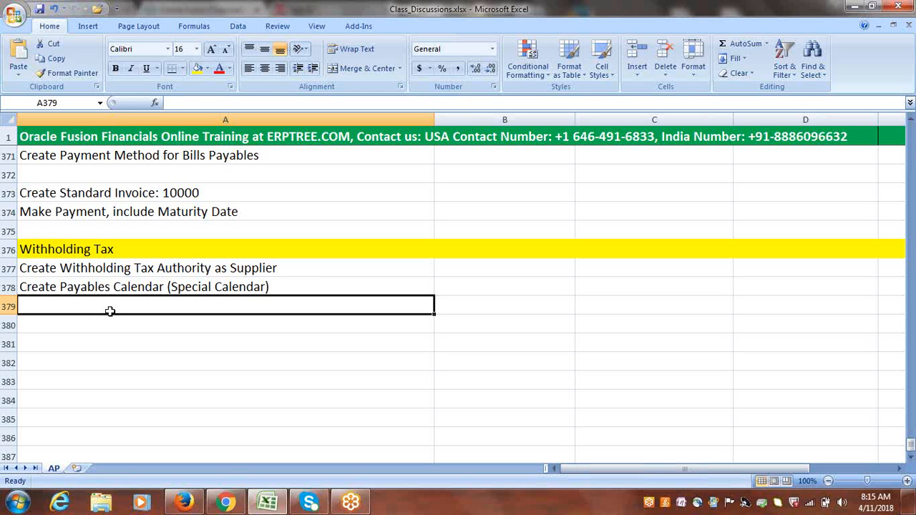
text(C)
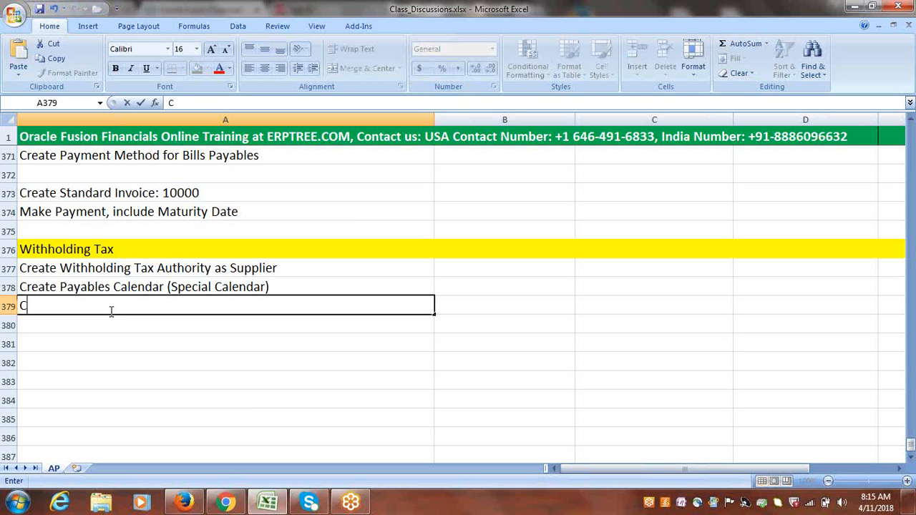
text(onfigure)
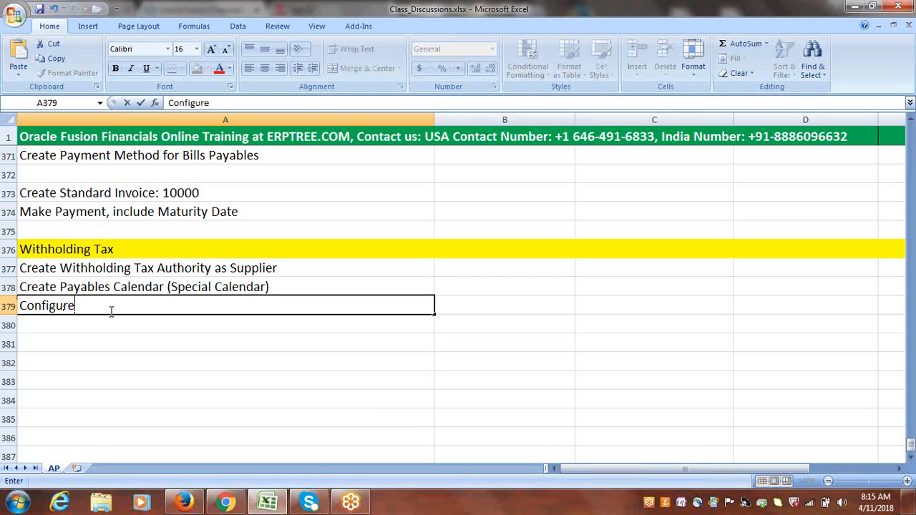
text( Withholding Tax Options)
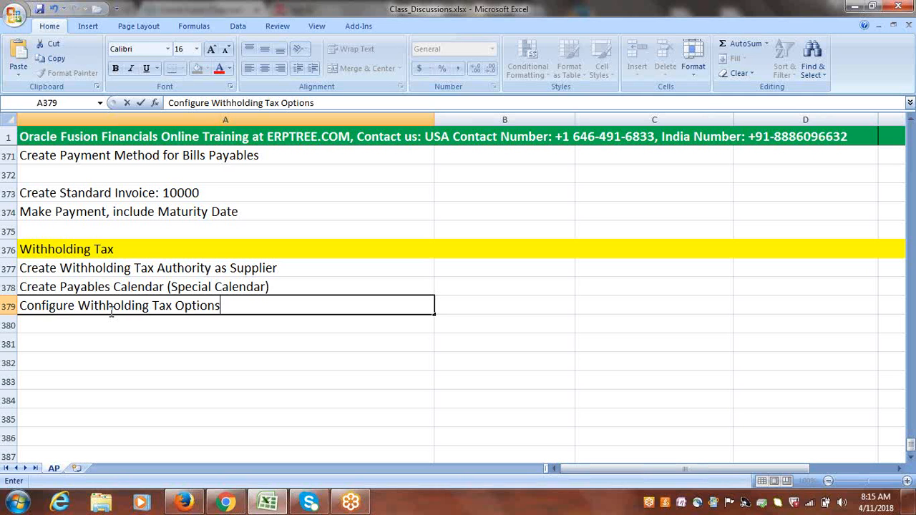
key(ctrl+Return)
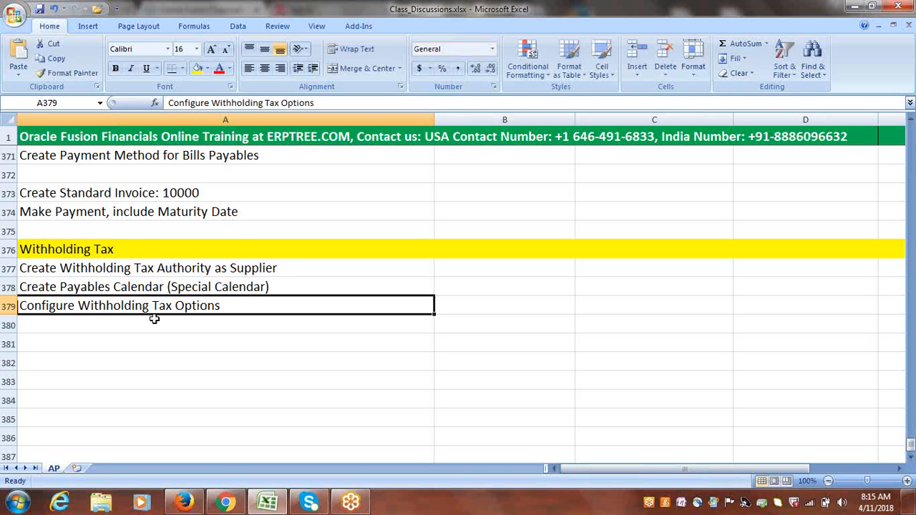
Enter "Create Tax Codes" in cell A380.
click(154, 320)
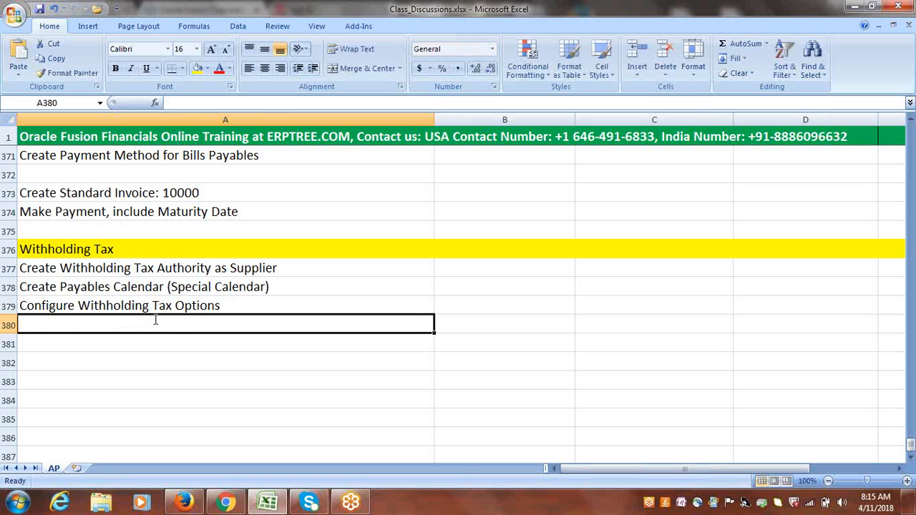
text(Create)
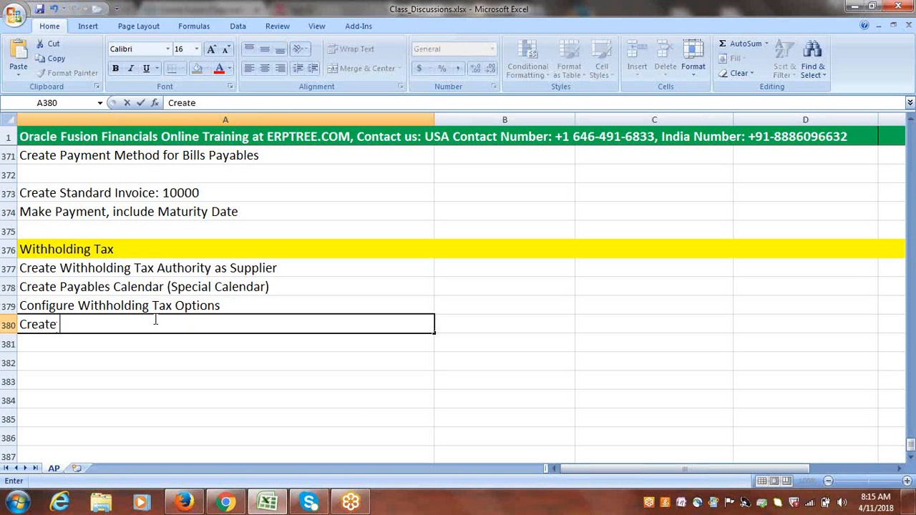
text( Tax Codes)
Enter "Create Tax Classification (Tax Group)" in cell A381.
click(130, 343)
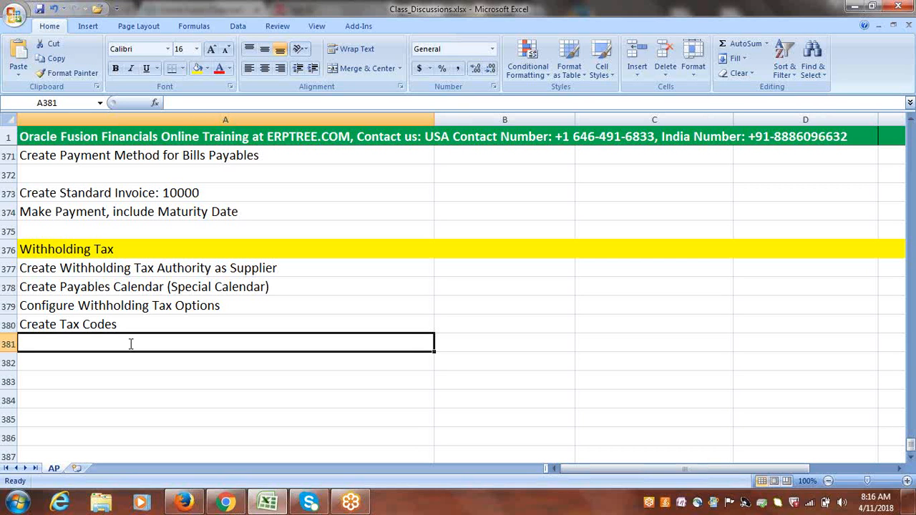
text(Create )
text(Tax CCl)
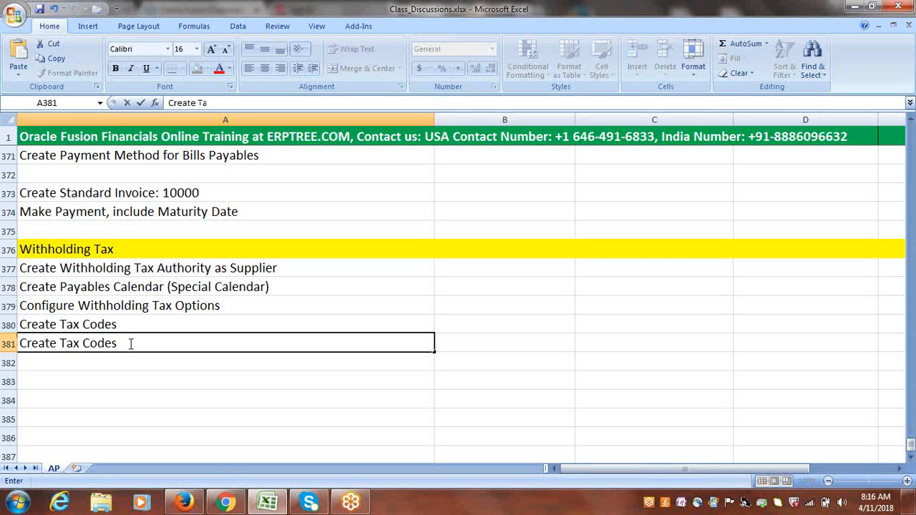
key(BackSpace)
key(BackSpace)
text(lassificati)
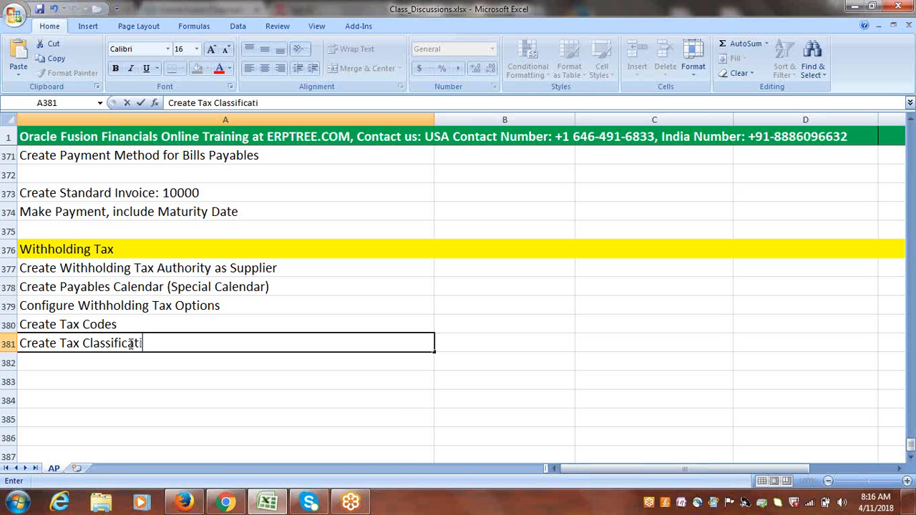
text(on (Tax Group))
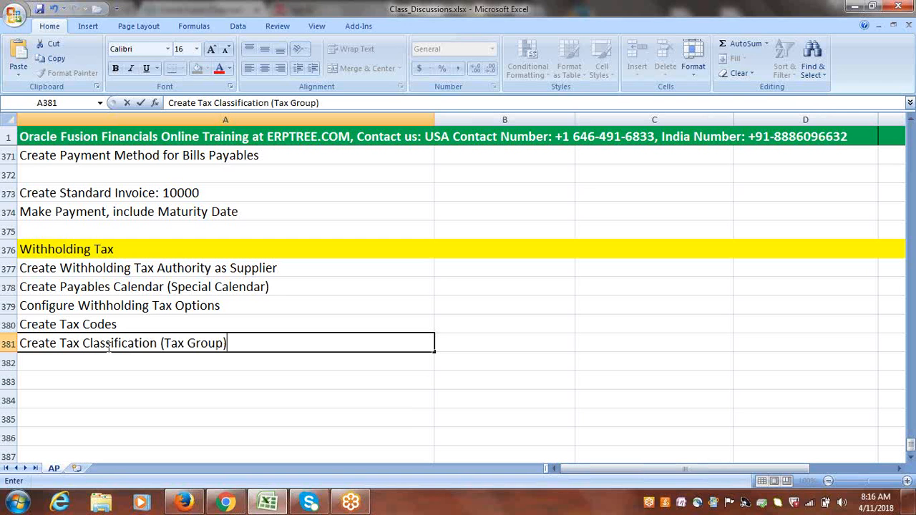
Examine the wording of the Create Tax Classification (Tax Group) entry in row 381.
click(158, 343)
drag(158, 343, 15, 344)
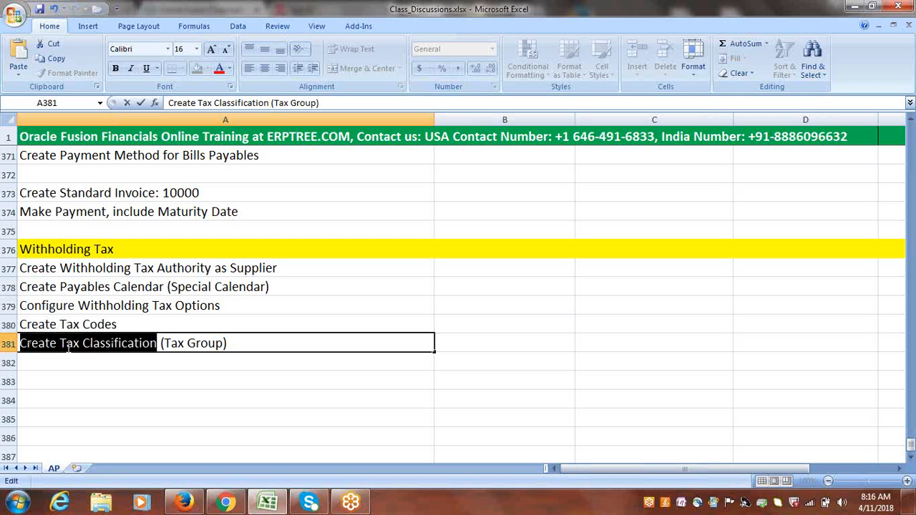
drag(159, 343, 84, 345)
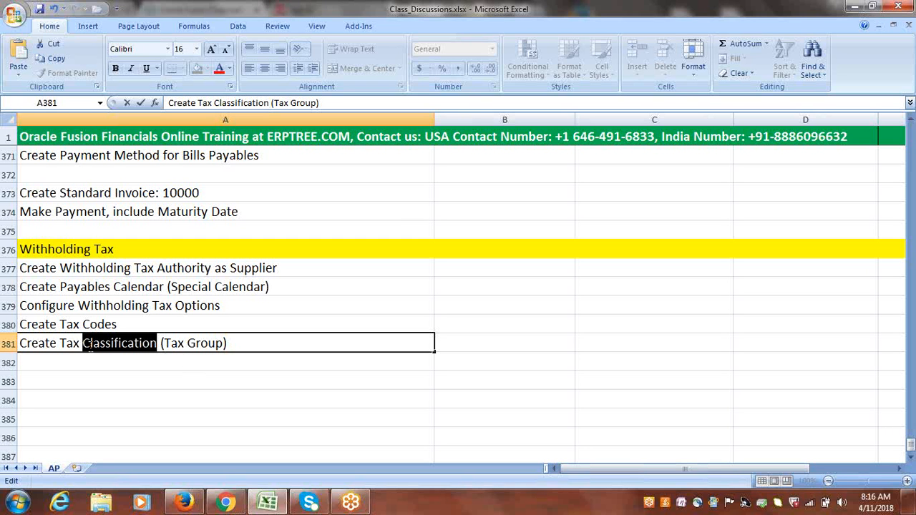
double_click(189, 344)
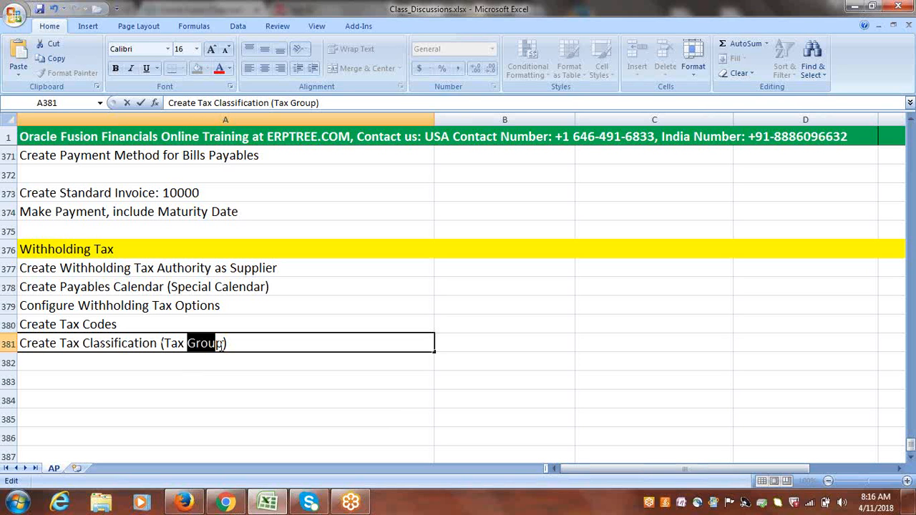
Highlight the words Tax Classification within the row 381 entry to point them out.
click(153, 359)
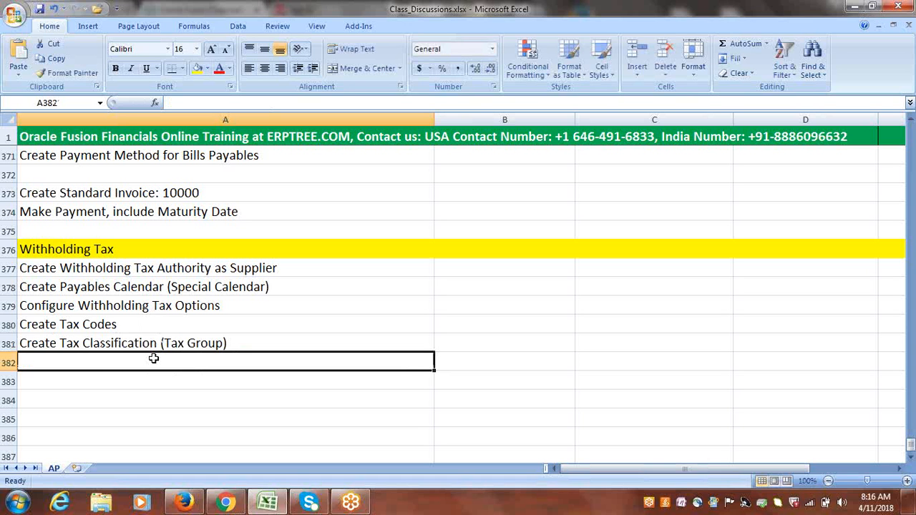
double_click(62, 344)
drag(61, 343, 158, 344)
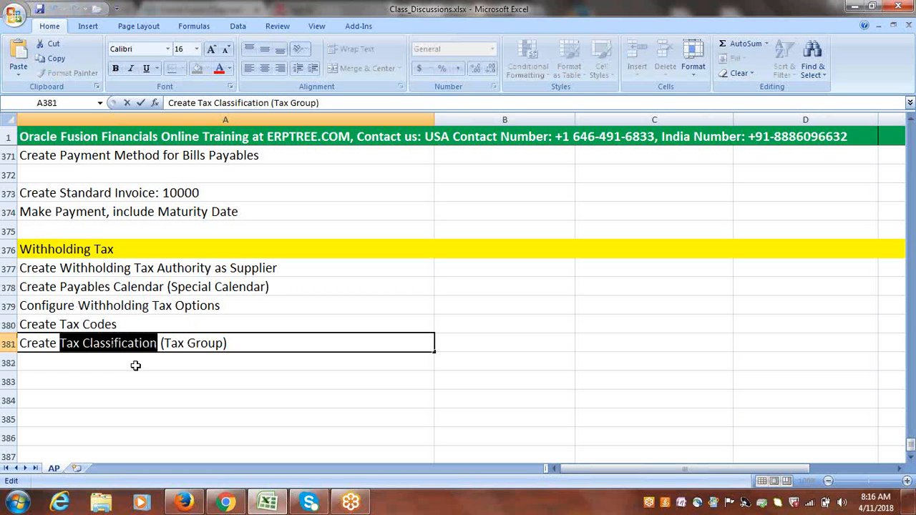
click(132, 359)
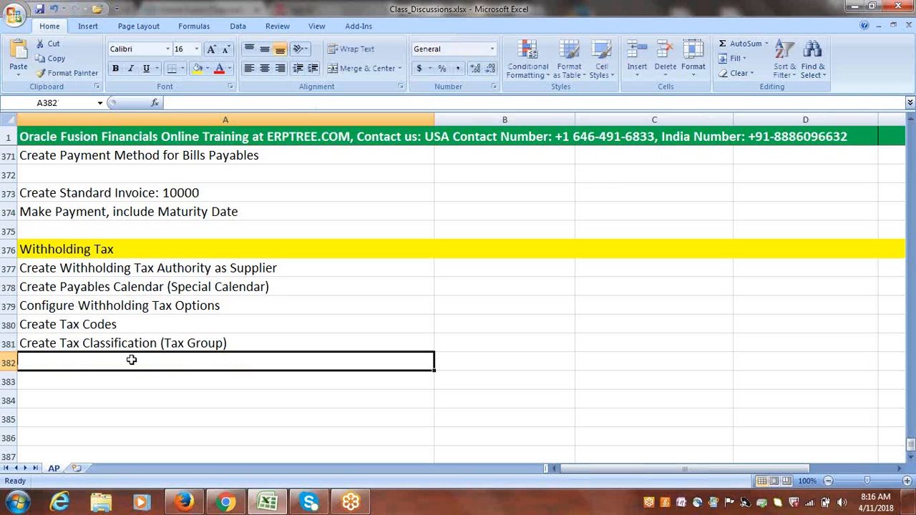
Enter "Assign Tax Group to Standard Supplier" in cell A382.
text(Ass)
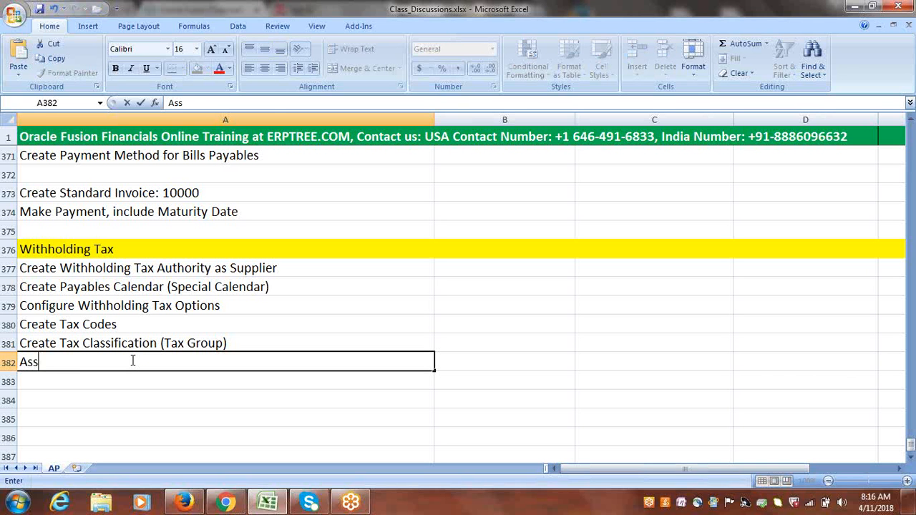
text(ign Tax )
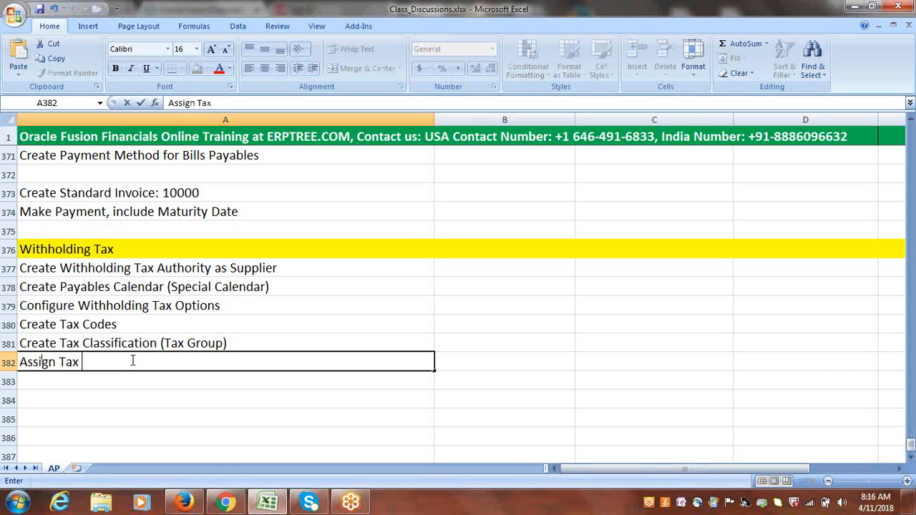
text(Group)
text(to S)
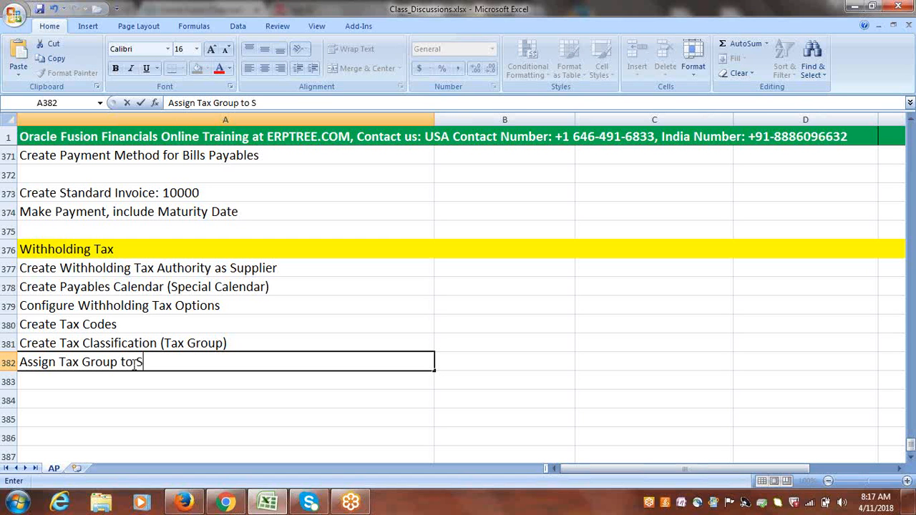
text(tandar)
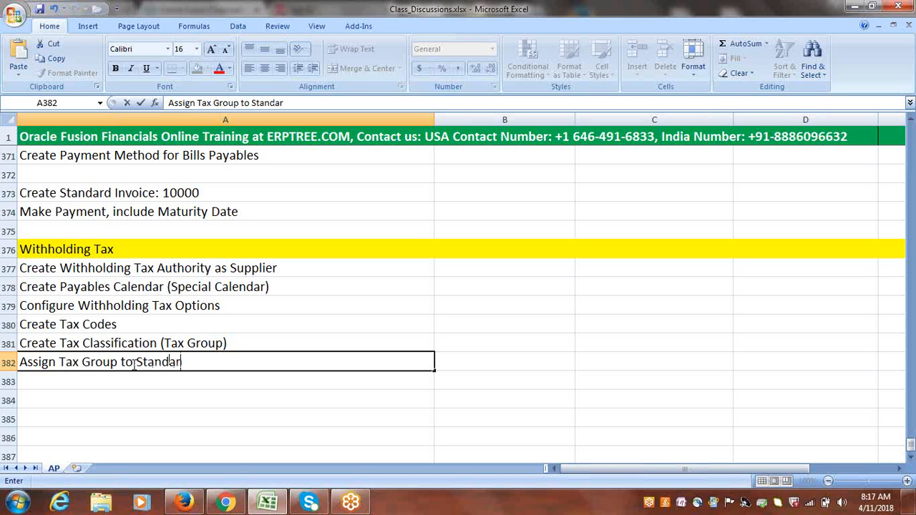
text(d Supplier)
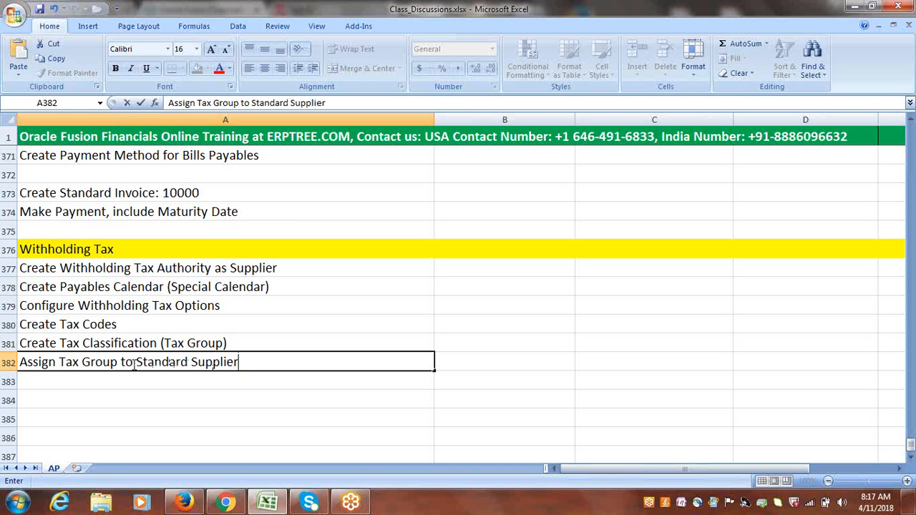
key(ctrl+Return)
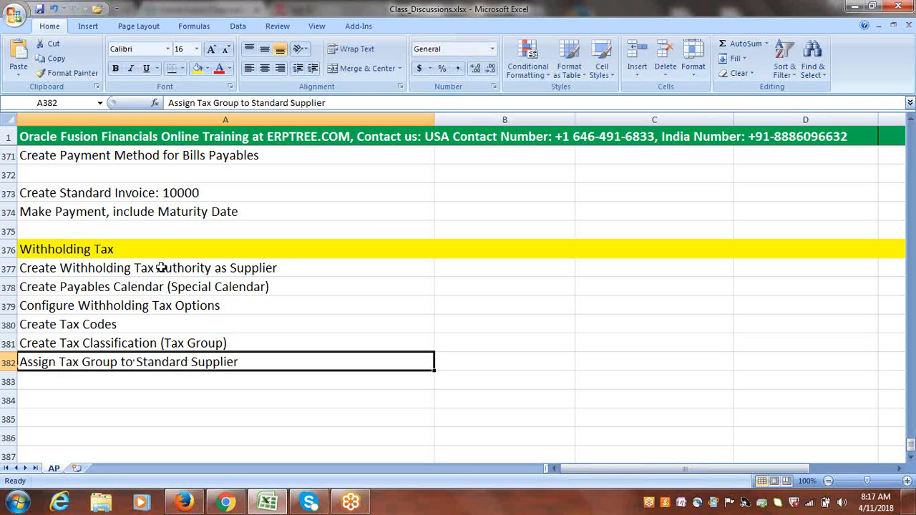
Review the withholding tax setup tasks listed in rows 377 to 382.
drag(159, 269, 155, 363)
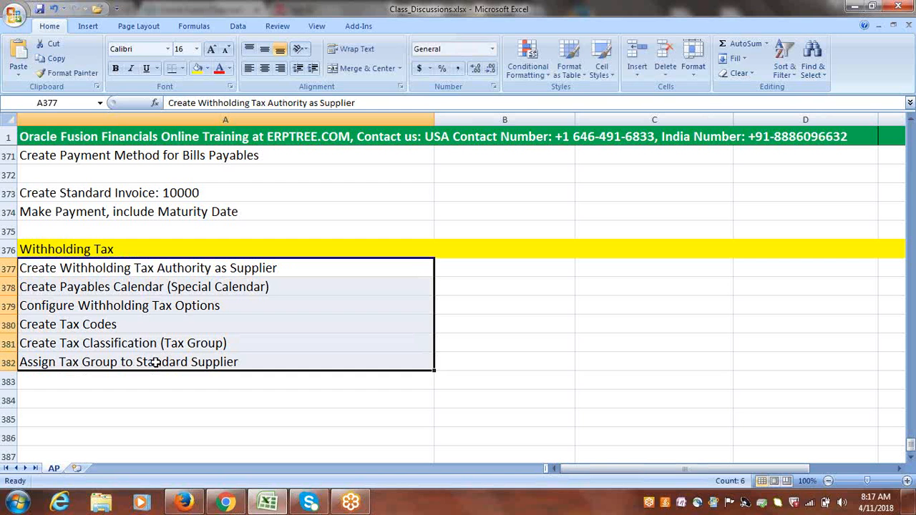
click(912, 459)
click(912, 459)
click(911, 459)
click(912, 459)
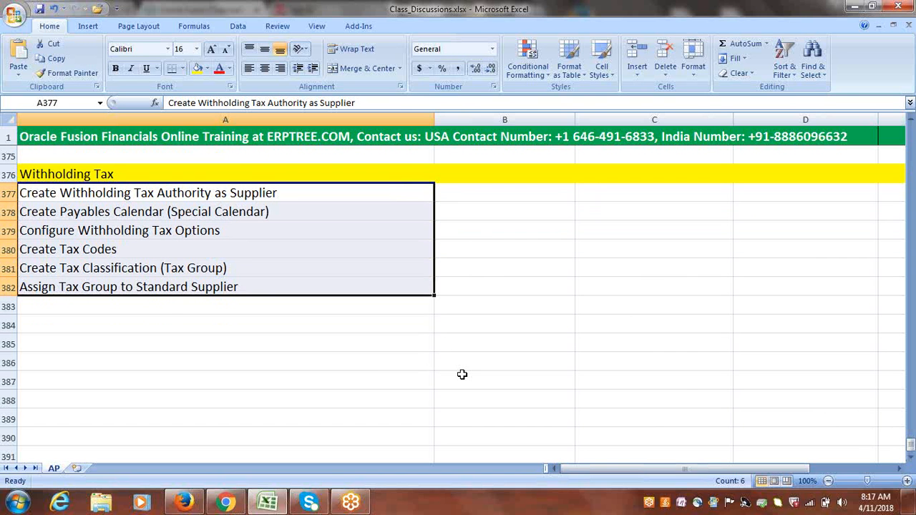
click(111, 326)
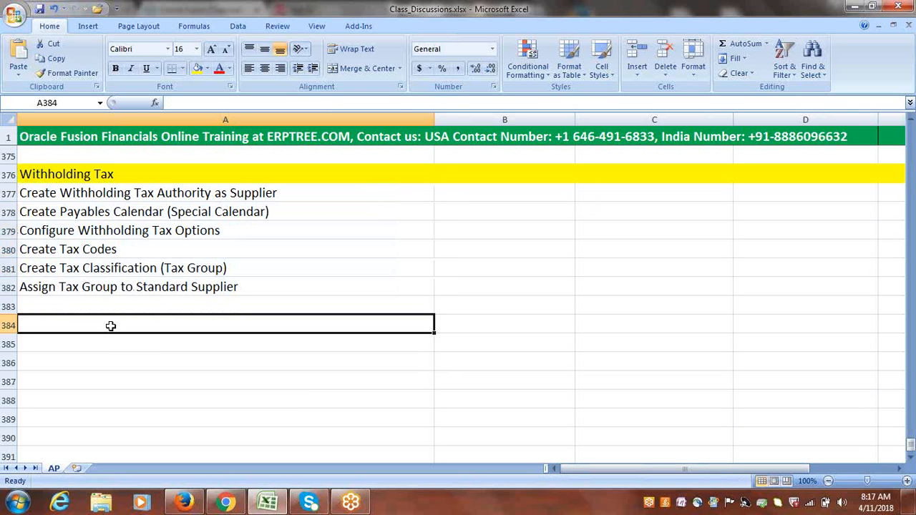
click(115, 230)
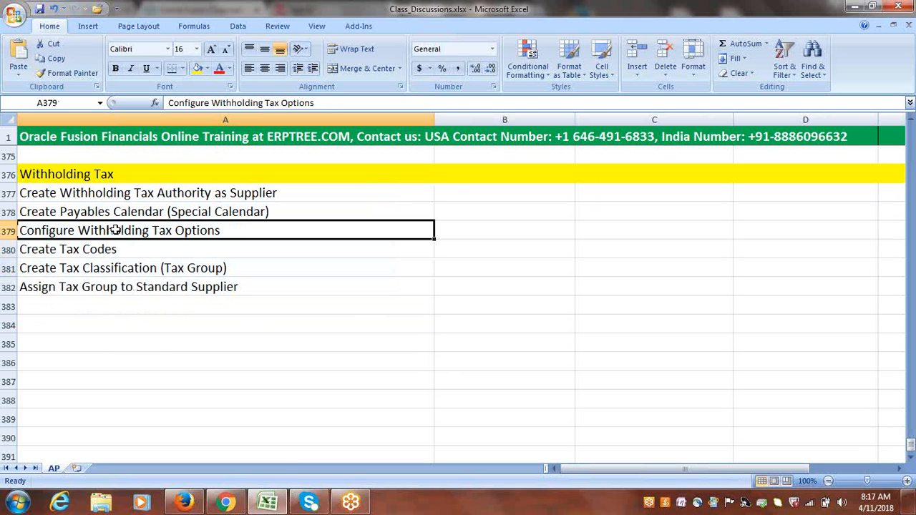
Enter "Create Standard Invoice" in cell A384, leaving row 383 blank.
click(102, 325)
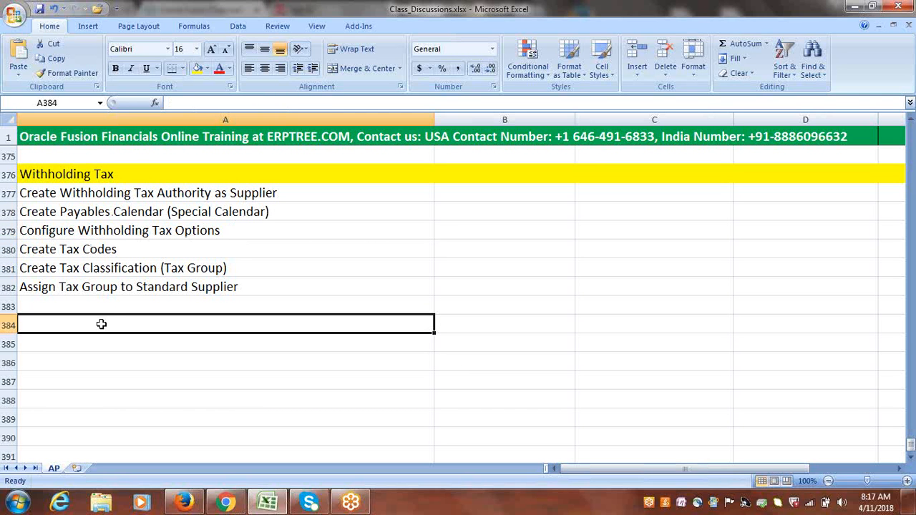
text(Create)
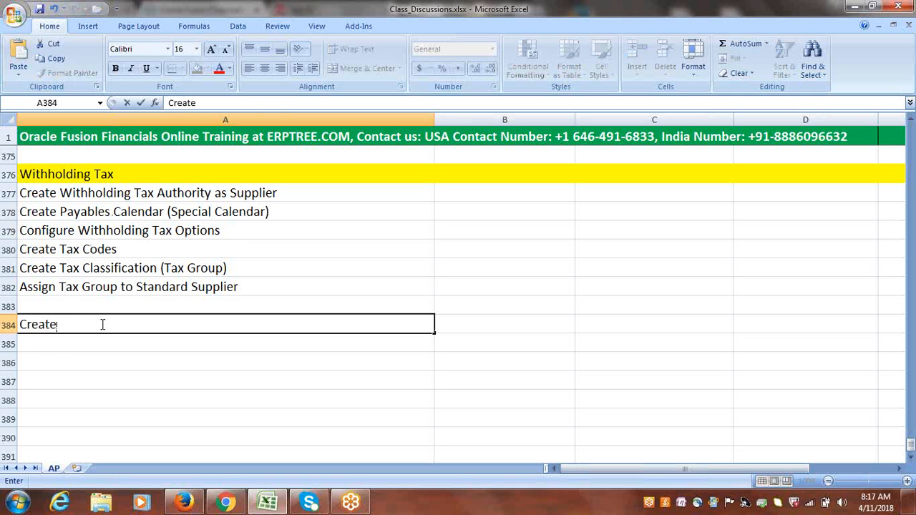
text( Standard Invoice &)
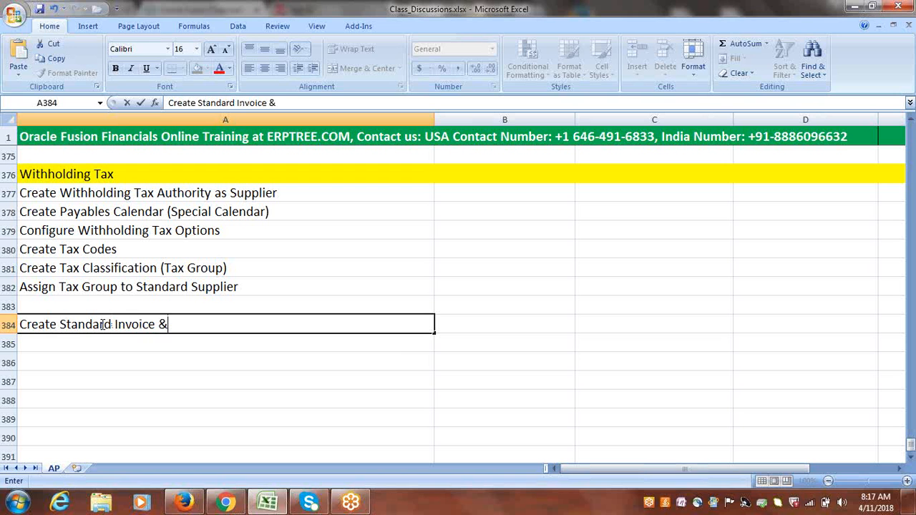
key(BackSpace)
key(BackSpace)
click(71, 342)
Enter "System creates WHT Invoice with Tax Amount" in cell A385.
text(S)
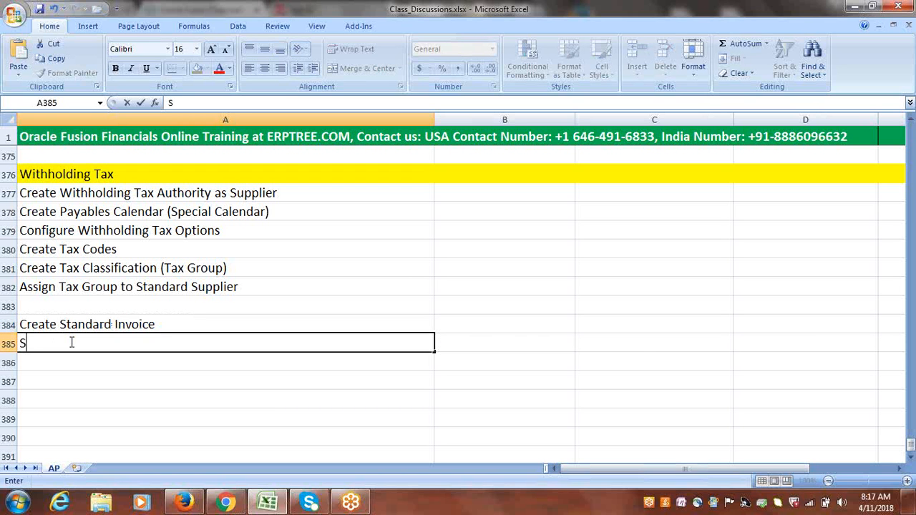
text(ystem creates)
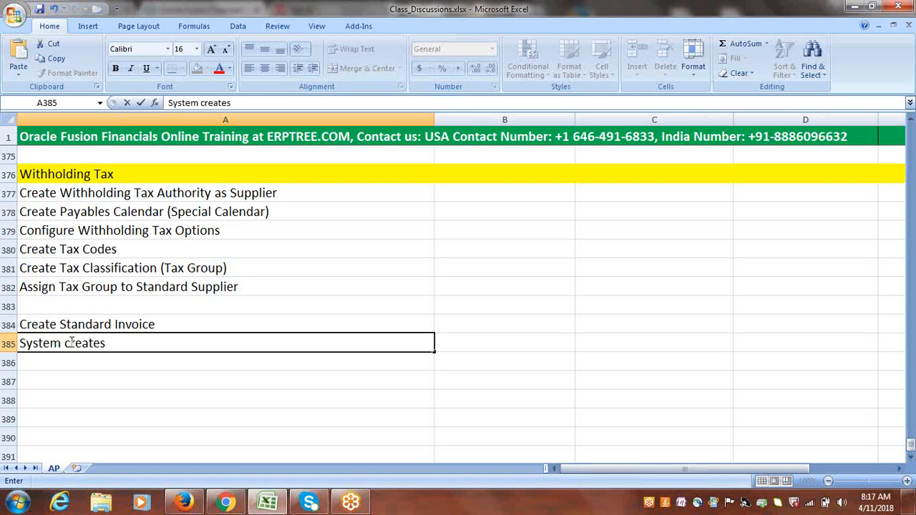
text( W)
key(BackSpace)
text(w)
key(BackSpace)
text(WHT Inv)
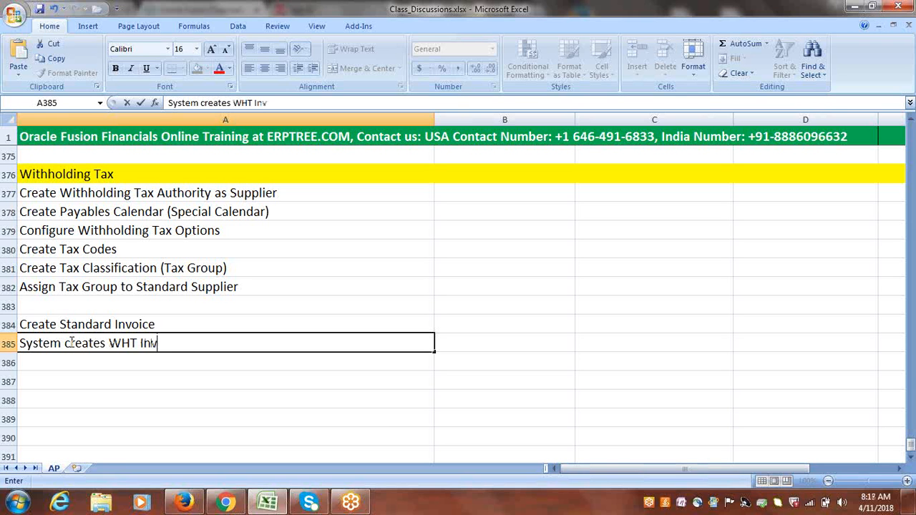
text(oice with T)
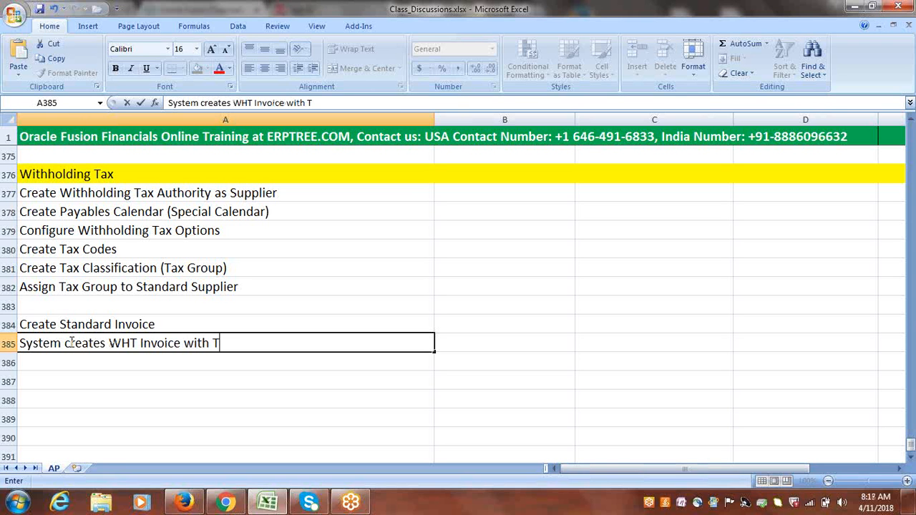
text(ax Amount)
key(ctrl+Return)
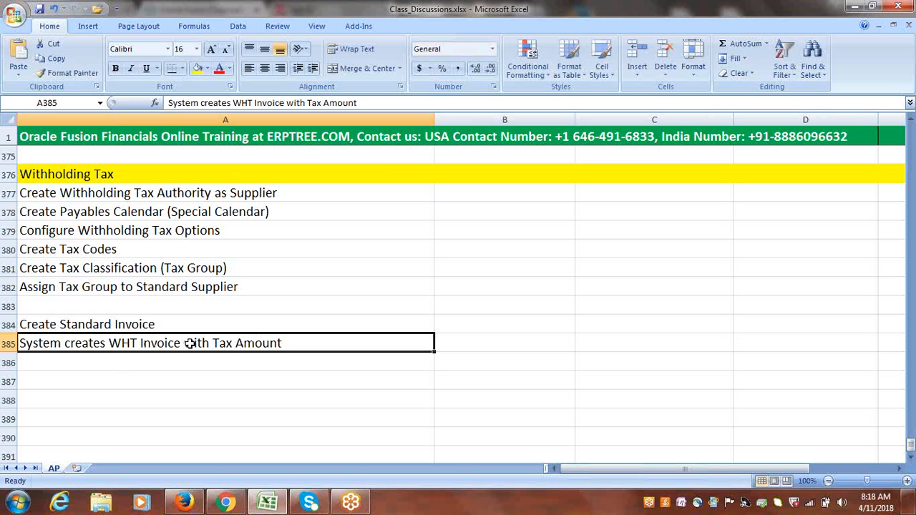
Review the setup tasks and the invoice process entries in rows 377 to 385.
drag(124, 323, 124, 338)
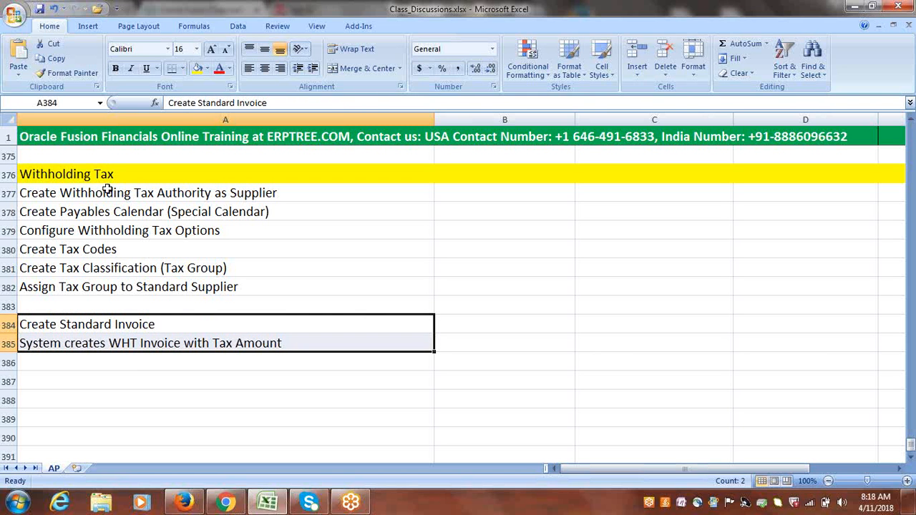
drag(108, 191, 119, 284)
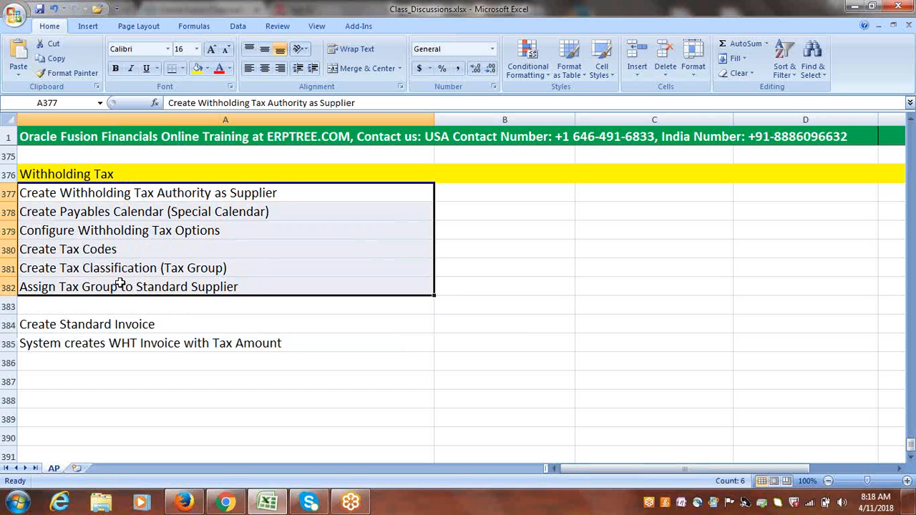
drag(93, 324, 97, 342)
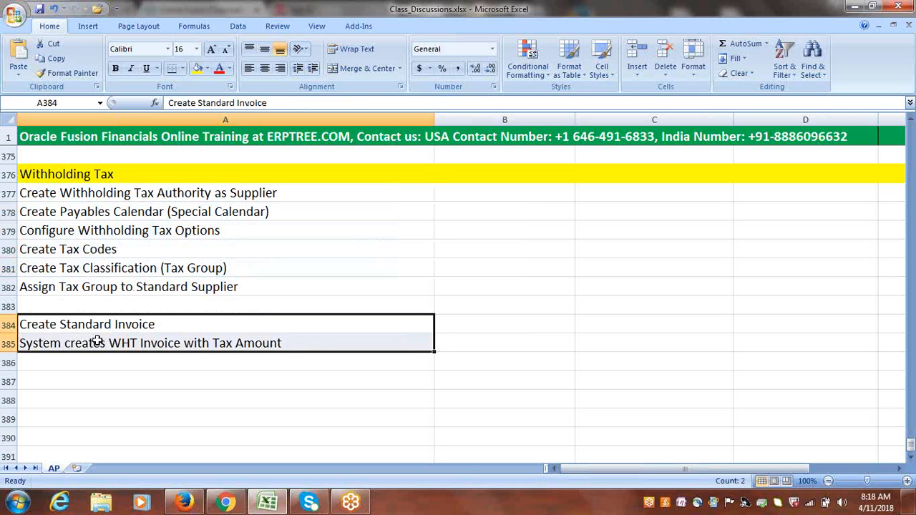
click(69, 326)
click(110, 345)
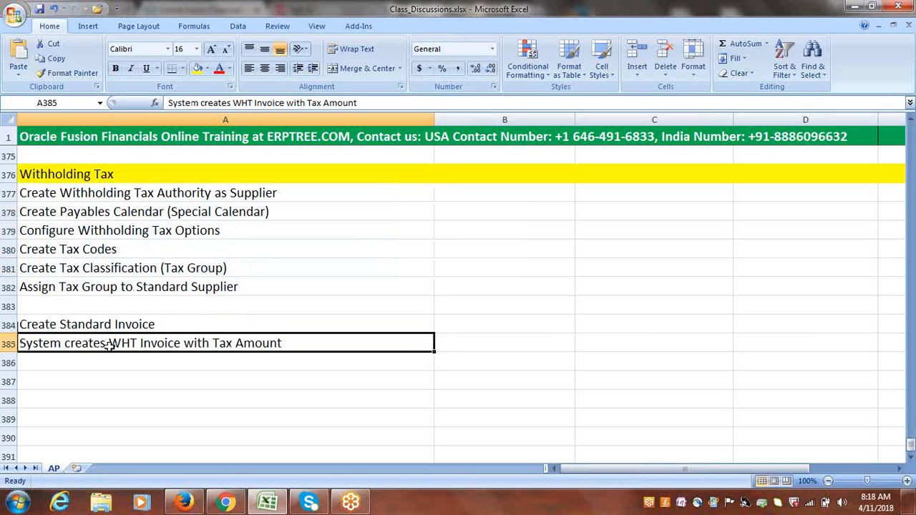
click(90, 290)
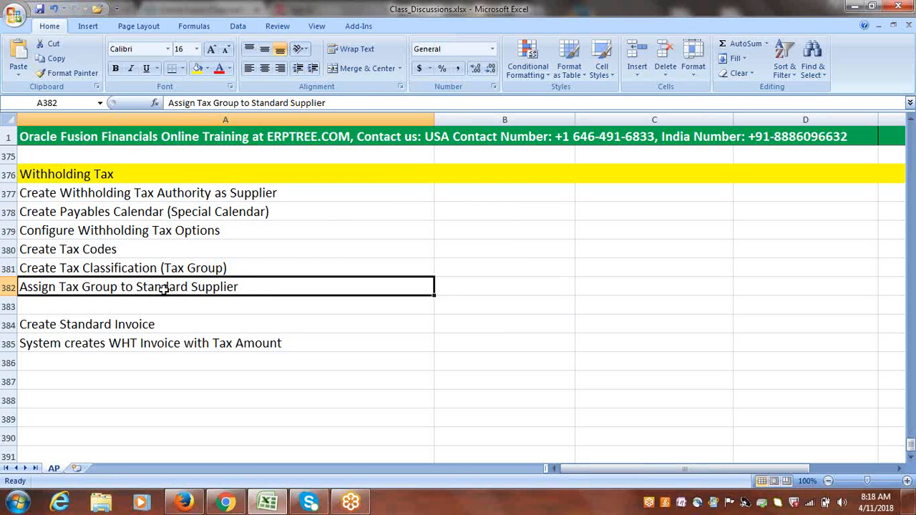
click(94, 327)
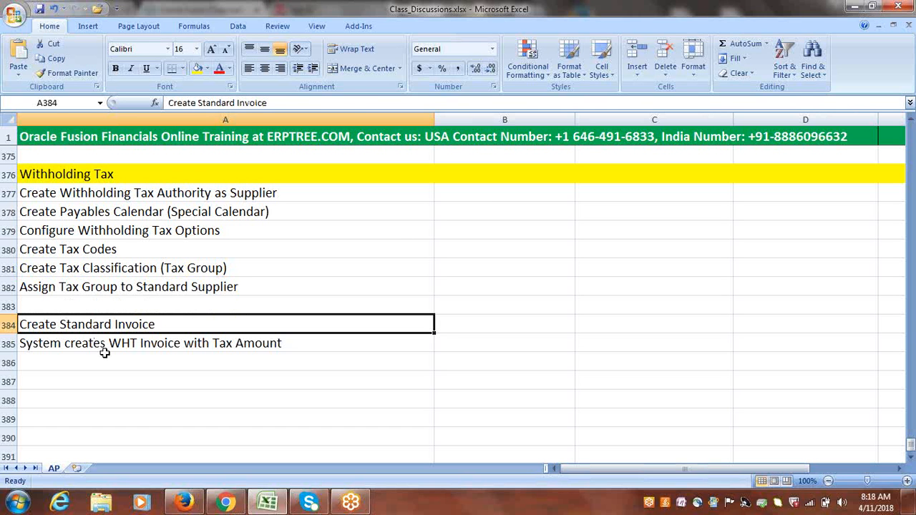
click(106, 345)
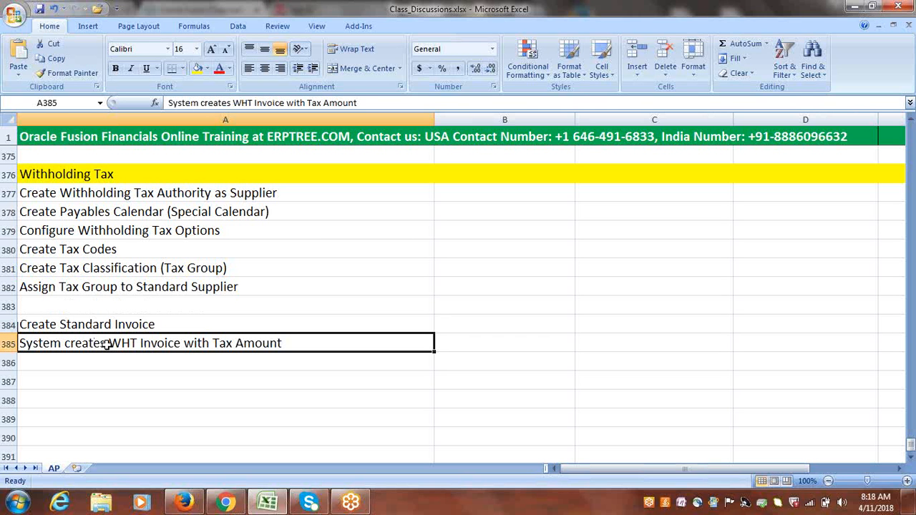
double_click(106, 345)
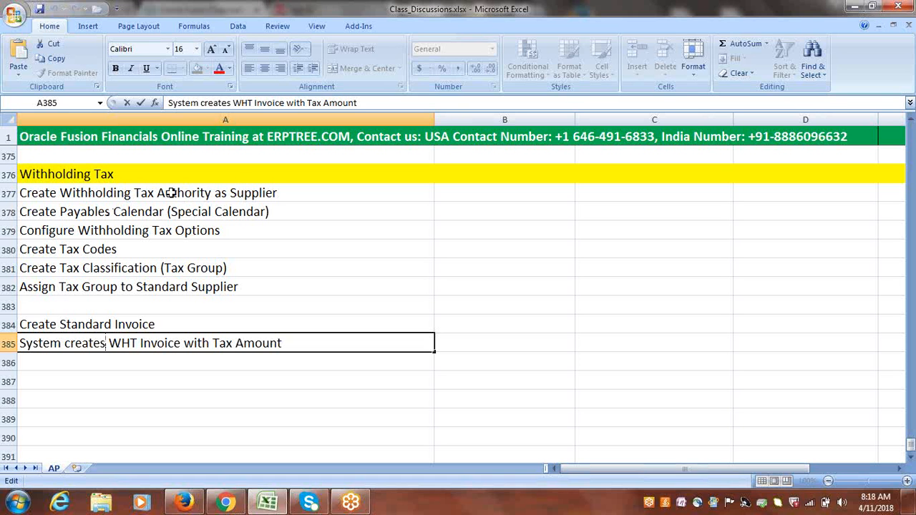
click(232, 371)
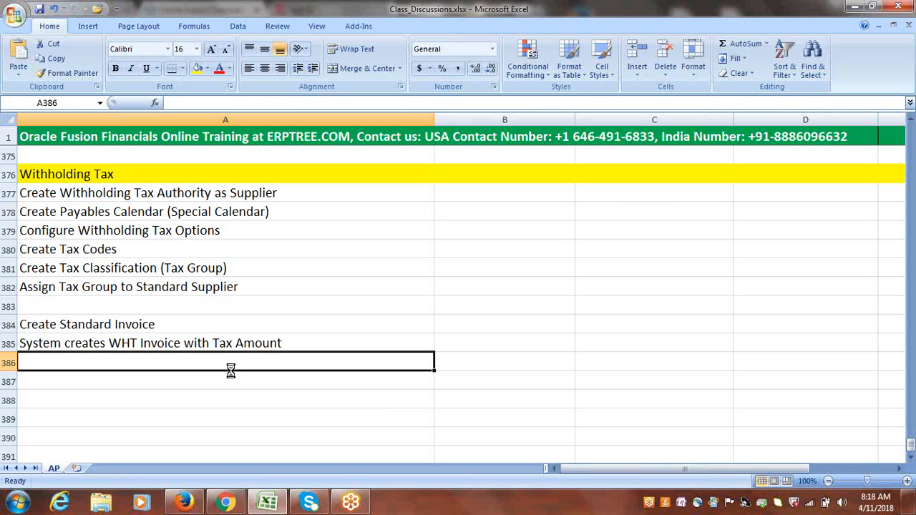
Switch to Firefox and sign in to Oracle Applications Cloud with the user ID and password.
click(188, 505)
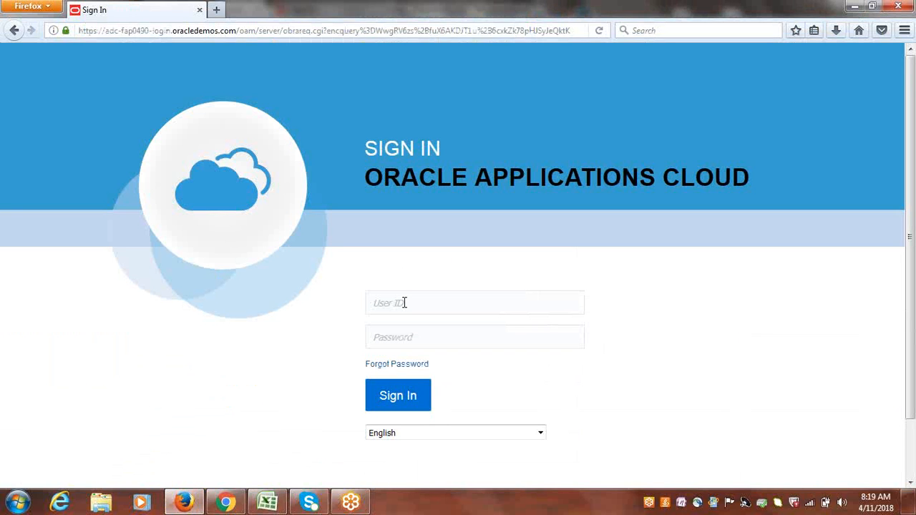
click(405, 303)
text(google)
key(Tab)
text(********)
key(Return)
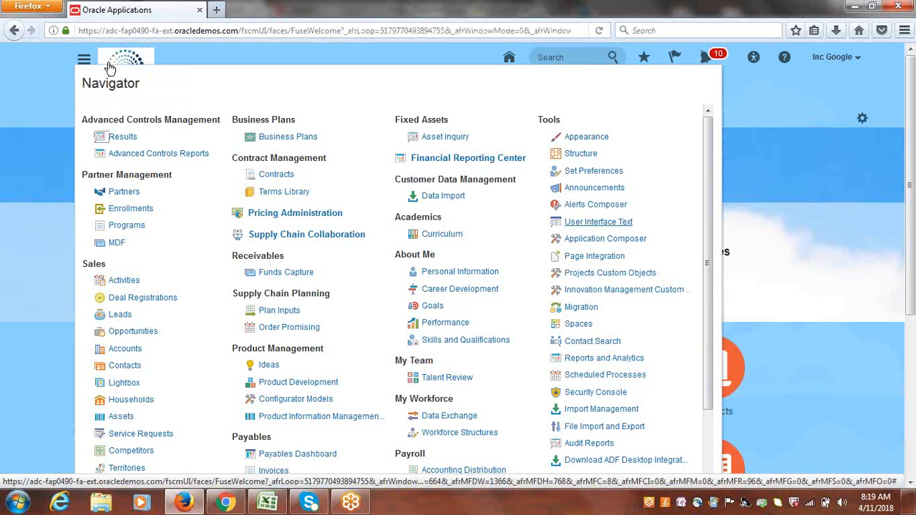
Open the Suppliers work area from the Navigator and show its task list.
drag(709, 148, 711, 263)
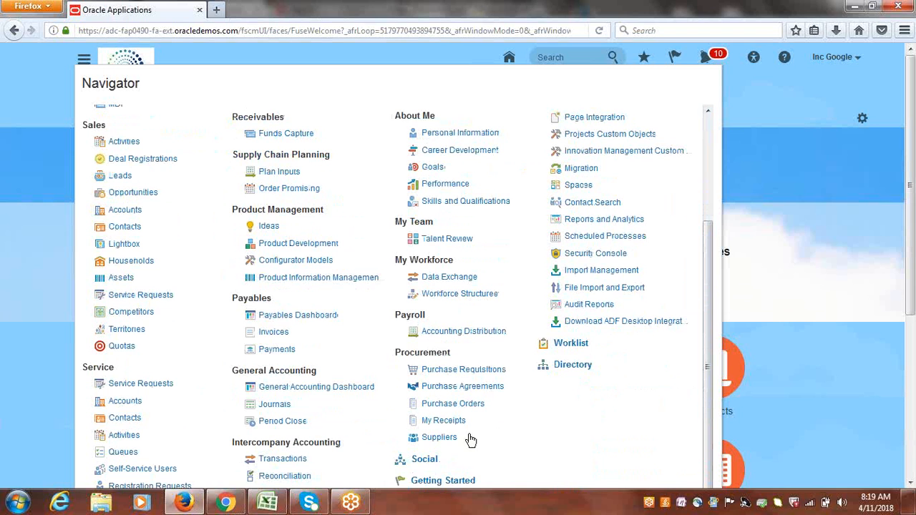
click(437, 437)
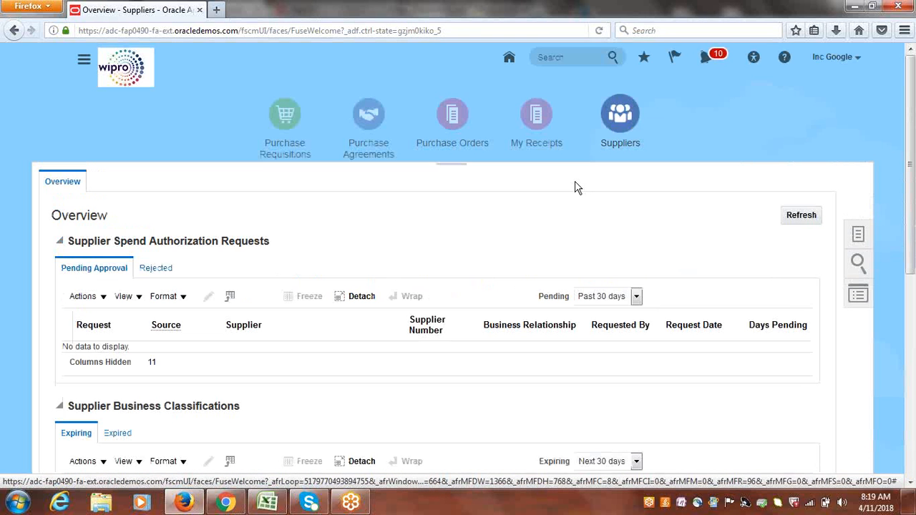
click(858, 234)
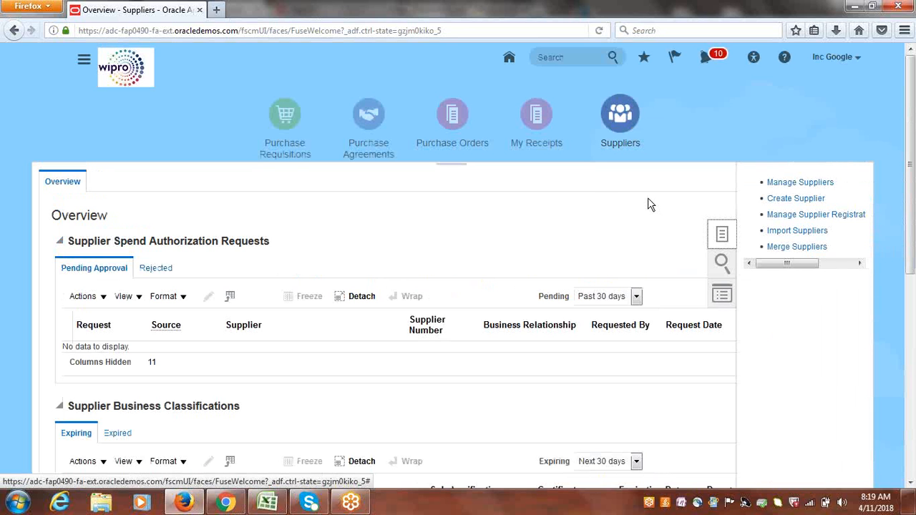
Create a supplier named Google WHT Authority with business relationship Spend Authorized and tax organization type Corporation.
click(796, 199)
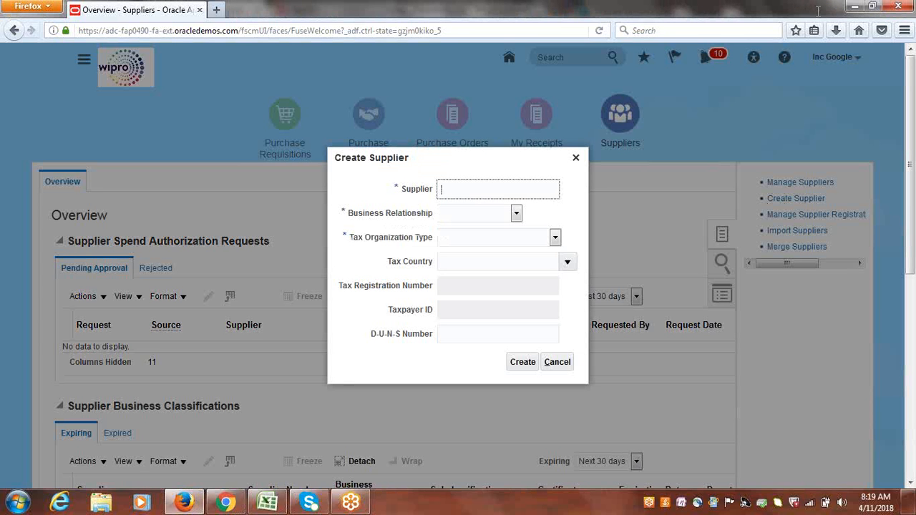
text(oogle WHT Authority)
click(516, 214)
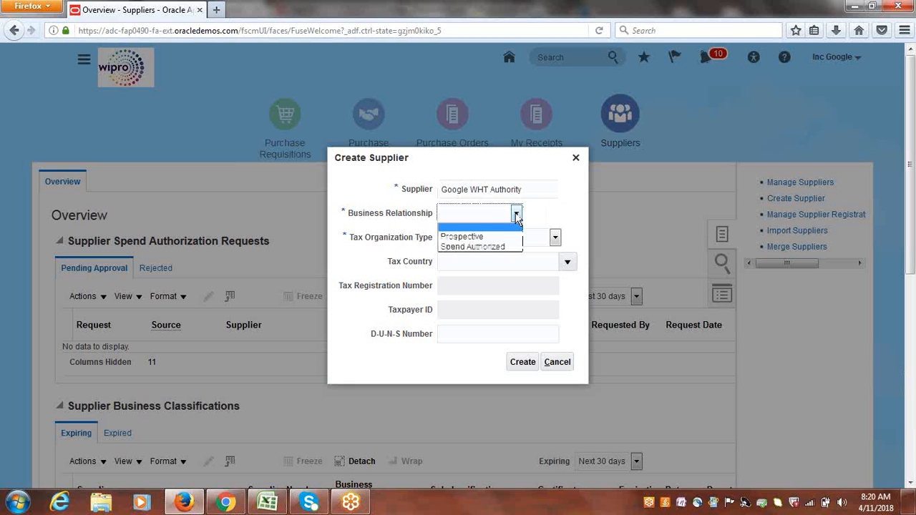
click(483, 247)
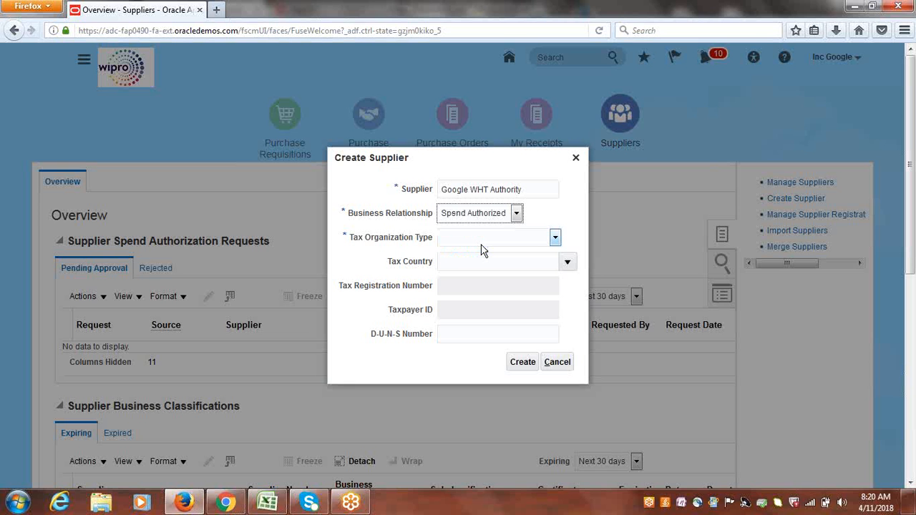
click(554, 237)
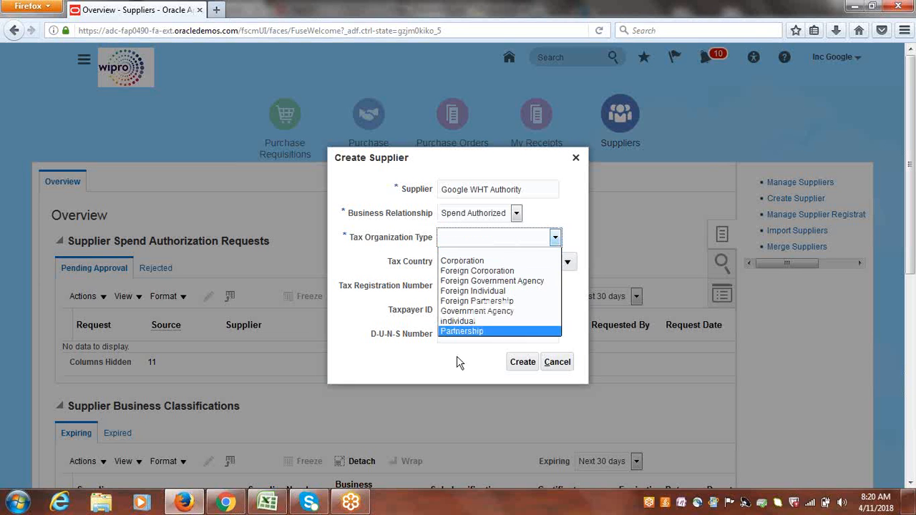
click(475, 260)
click(524, 362)
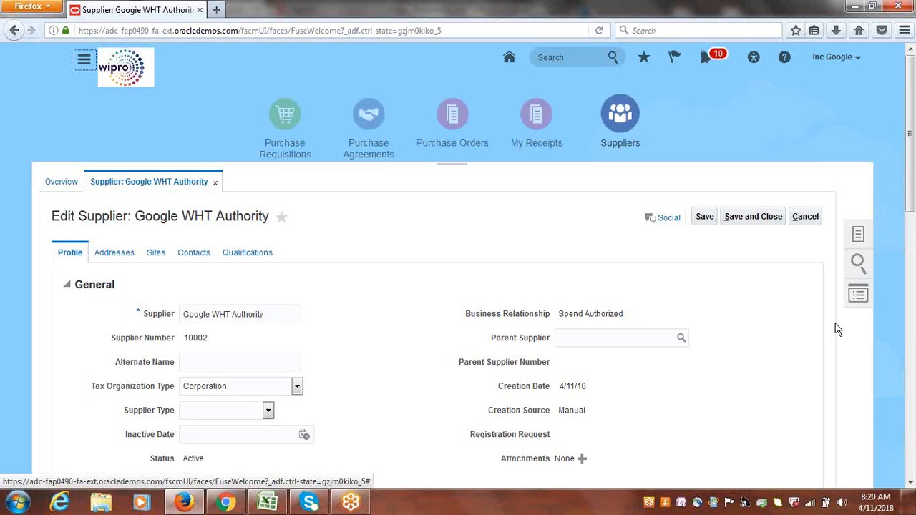
Set the supplier type to Tax Authority.
scroll(912, 137, down, 3)
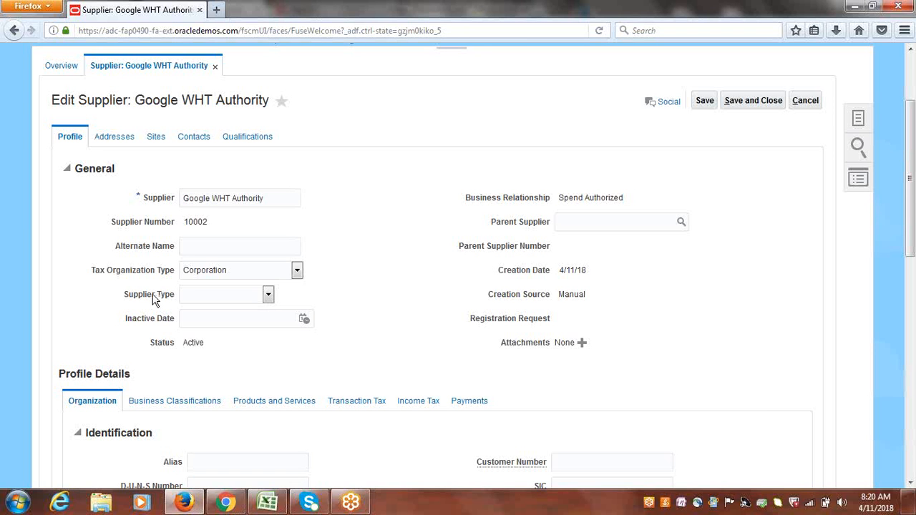
click(268, 296)
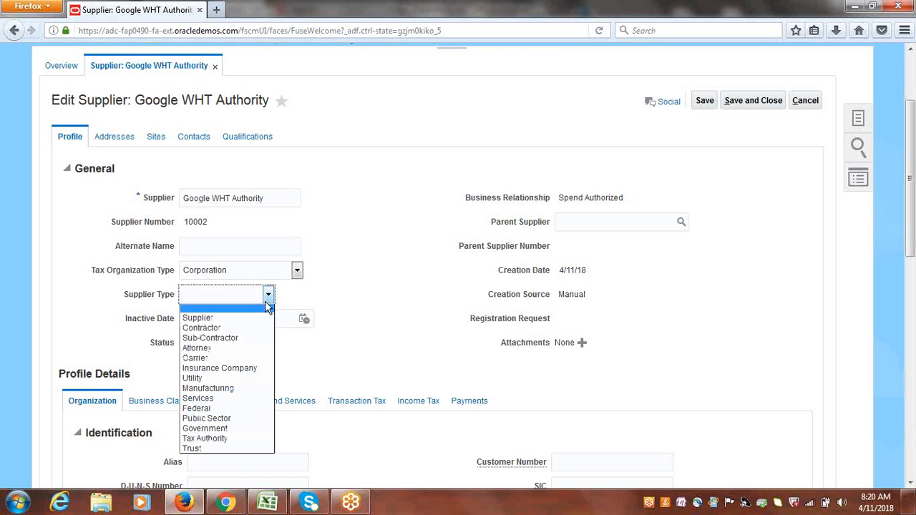
click(223, 439)
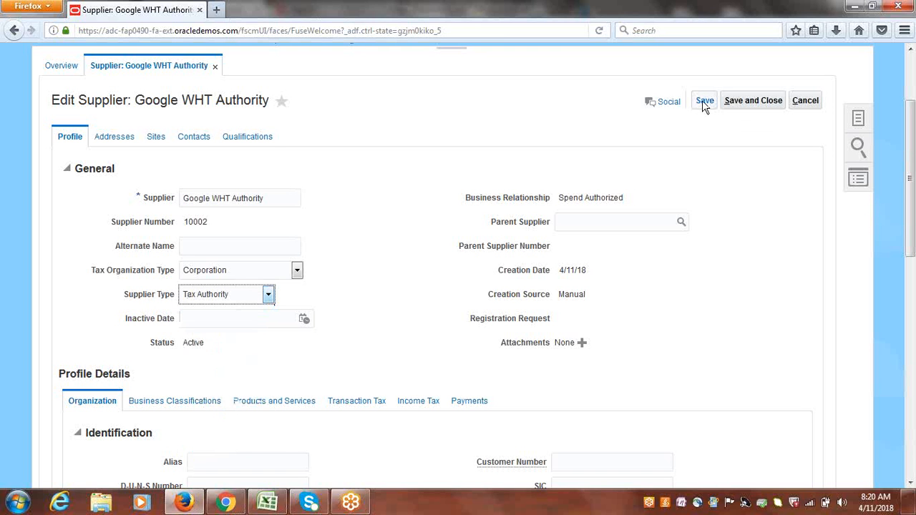
Make Check the default payment method in the supplier's payment profile and save the supplier.
click(469, 401)
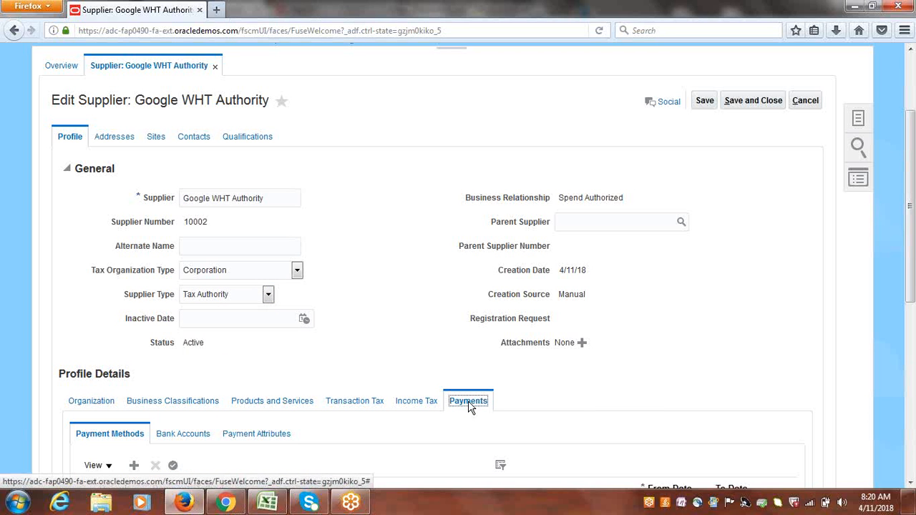
scroll(389, 353, down, 4)
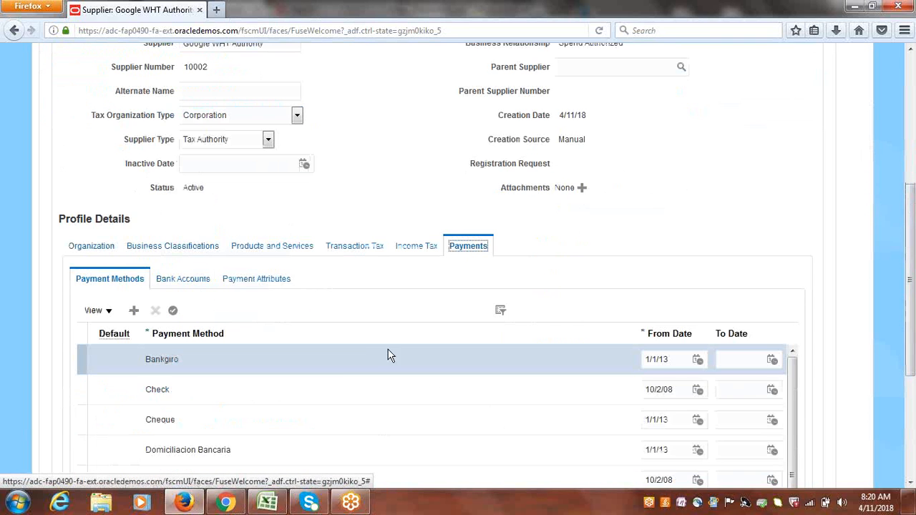
click(82, 391)
click(172, 310)
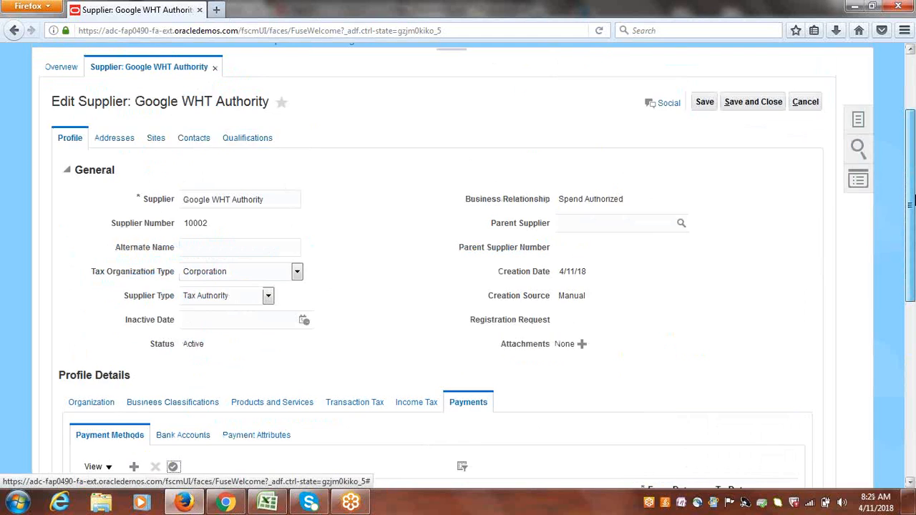
drag(911, 236, 911, 179)
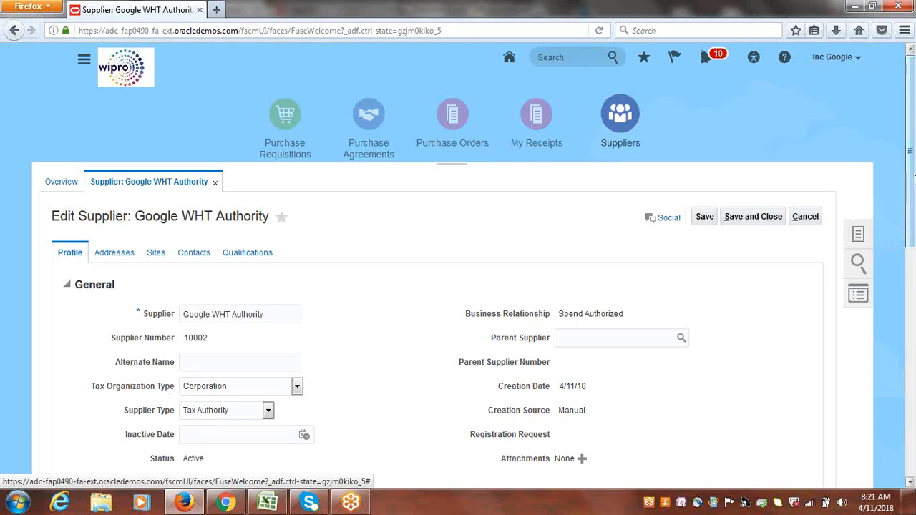
click(706, 221)
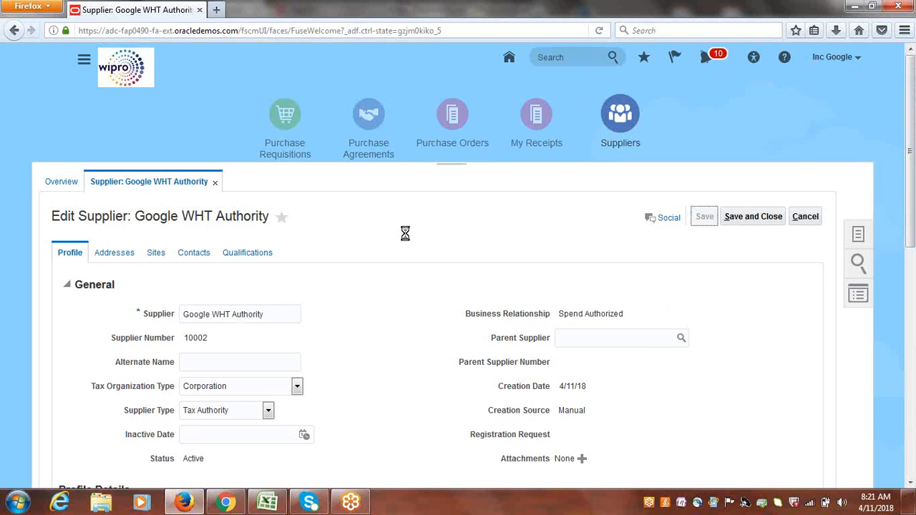
Add a new supplier address and name it WHT Address.
click(114, 253)
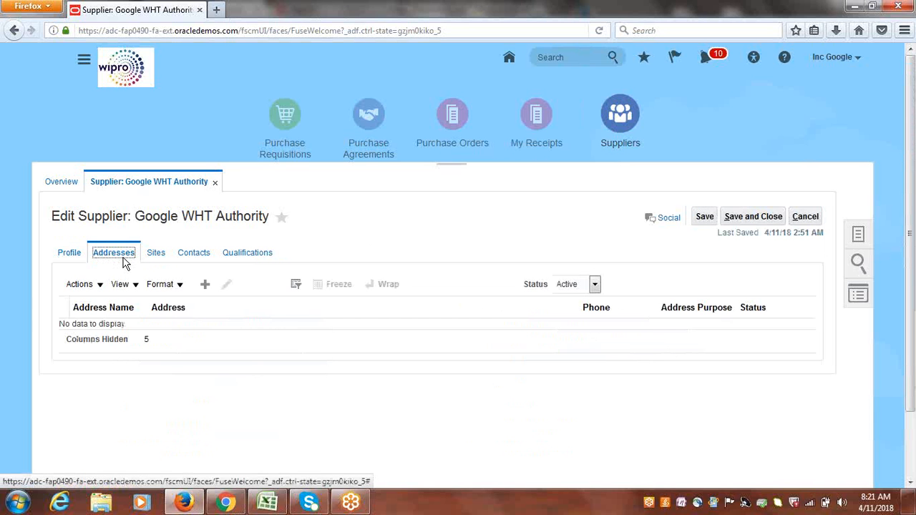
click(204, 288)
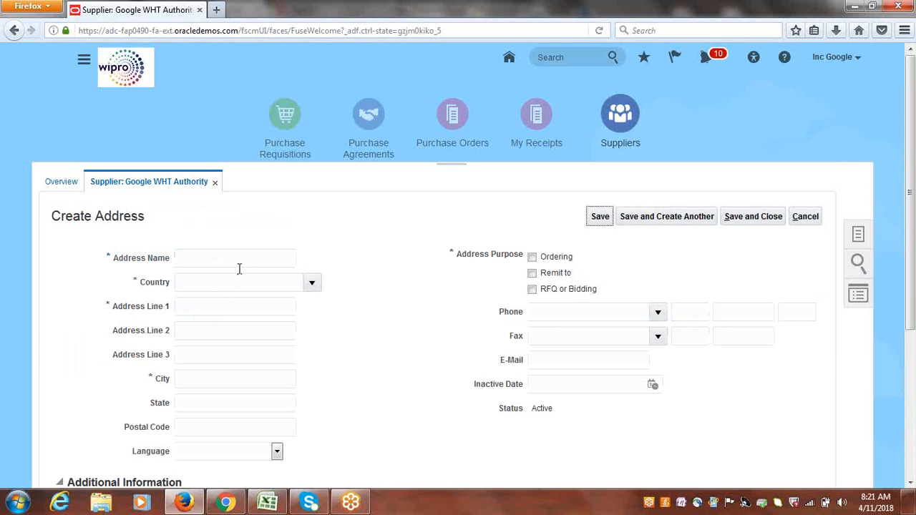
click(222, 258)
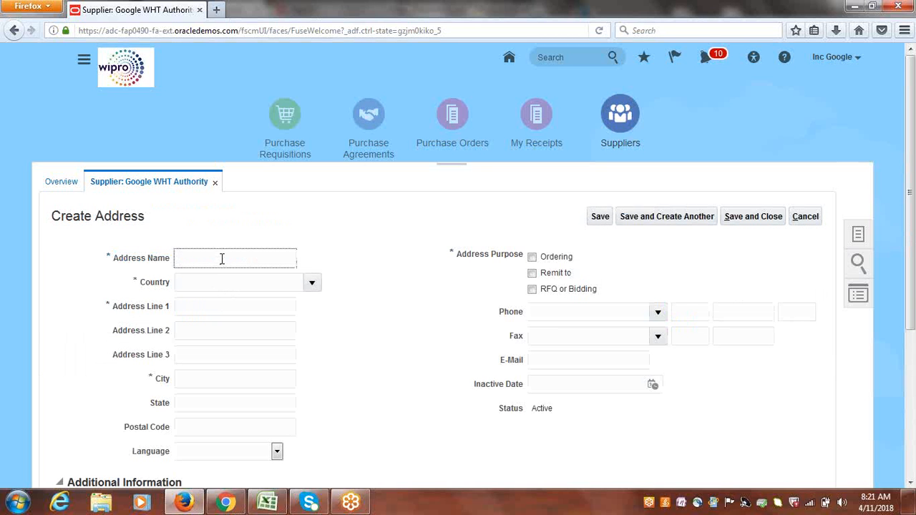
text(WHT Address)
drag(229, 258, 93, 262)
key(ctrl+c)
Search for country code US and set the address country to United States.
click(313, 285)
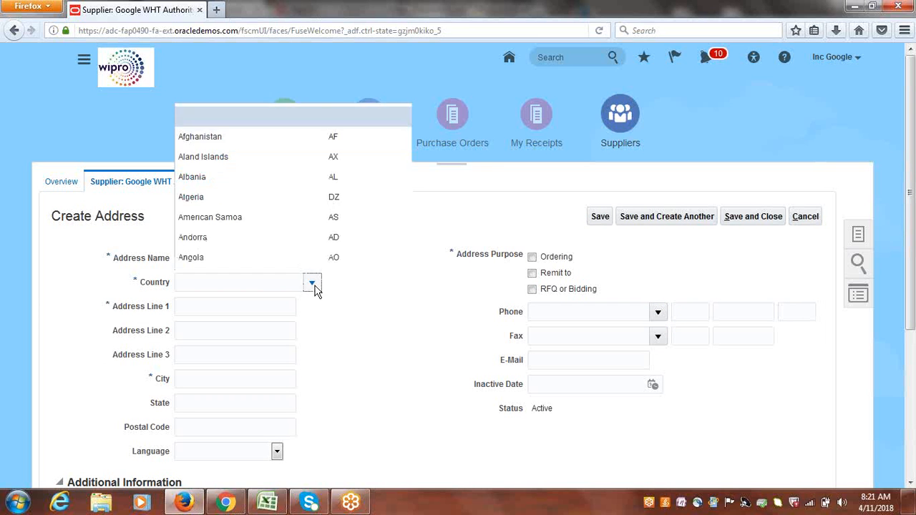
click(194, 262)
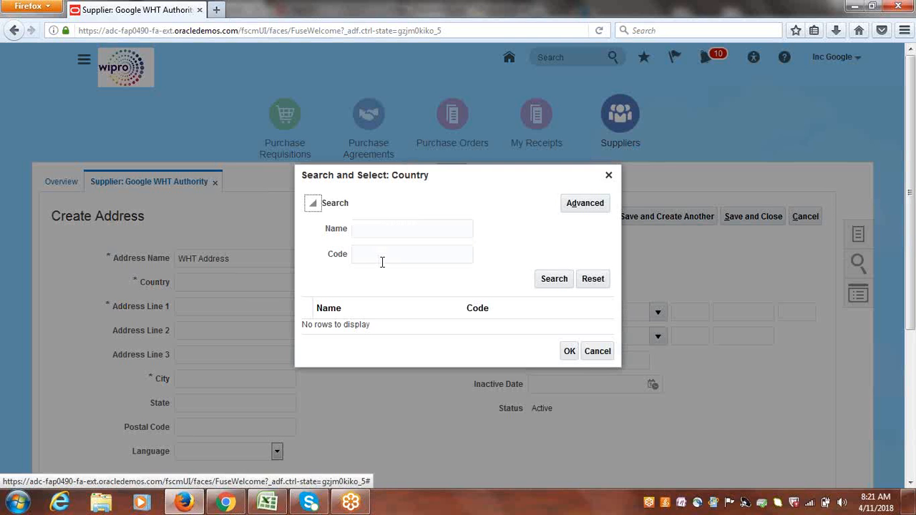
click(382, 259)
text(US)
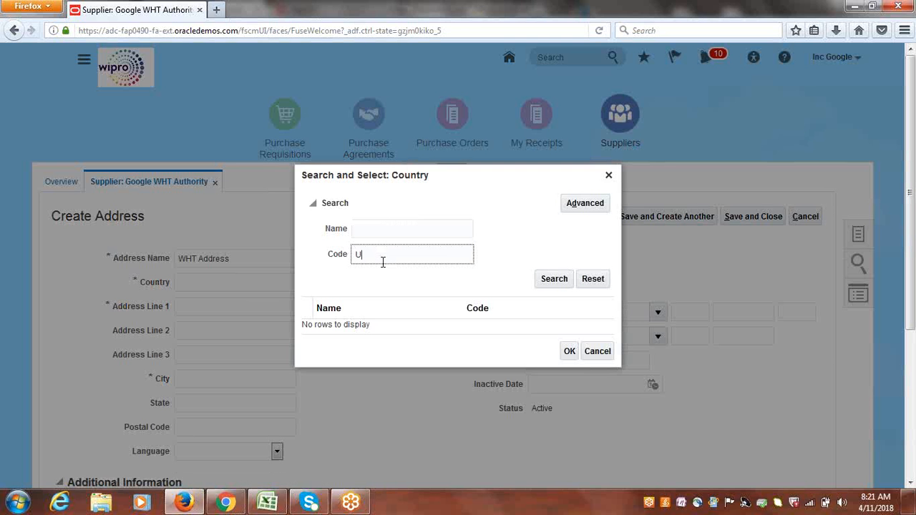
click(544, 284)
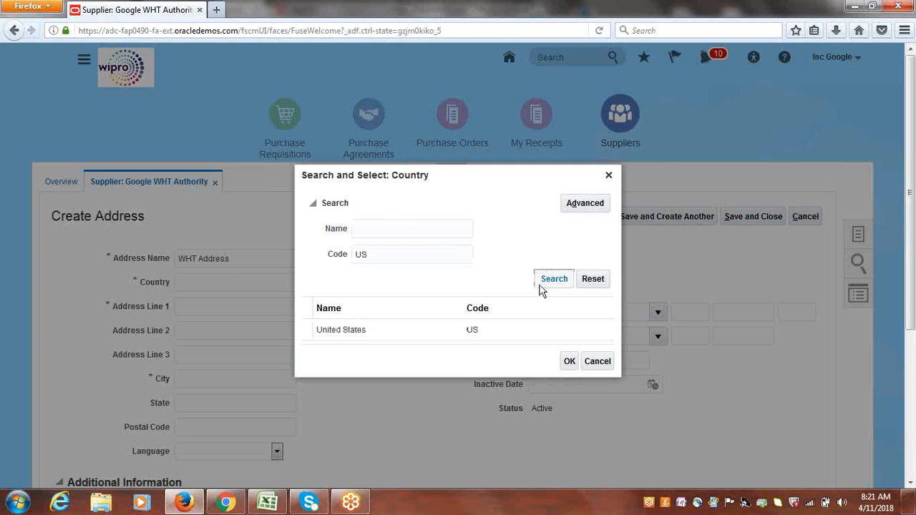
click(411, 326)
click(569, 358)
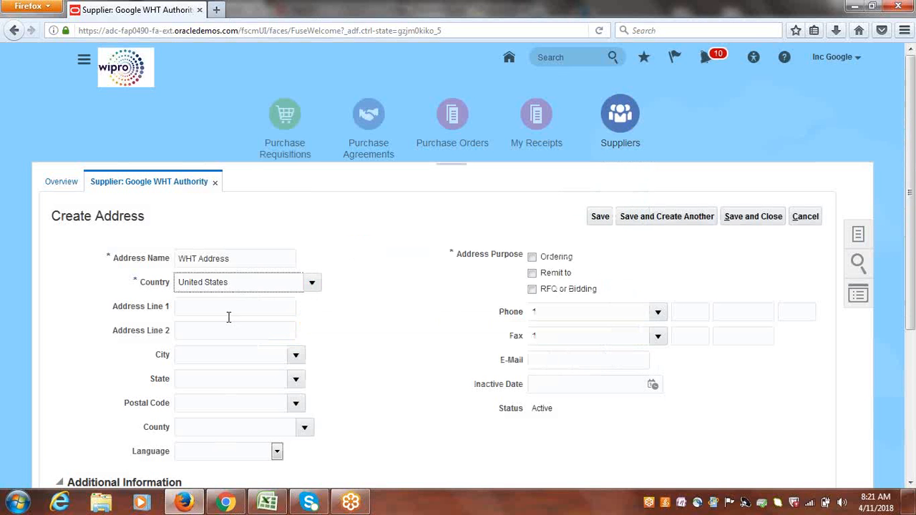
Fill address line 1 with WHT Address and choose postal code 00501 for Holtsville, New York.
click(221, 307)
key(ctrl+v)
click(216, 327)
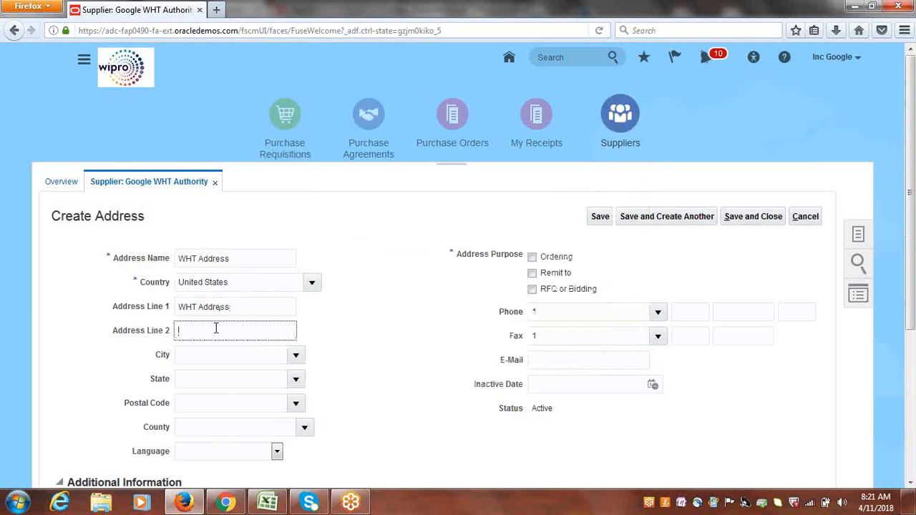
key(ctrl+v)
click(296, 406)
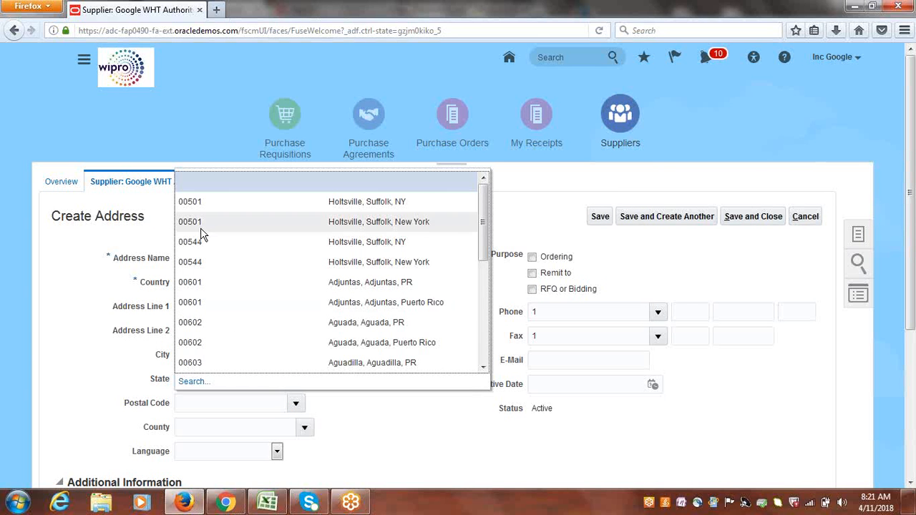
click(202, 228)
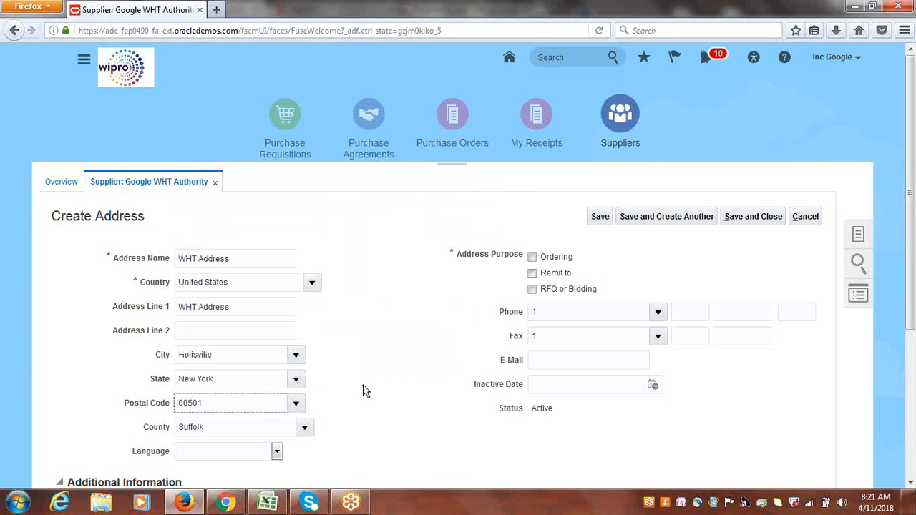
Mark the address purpose as Remit to, then save and close the address.
click(531, 274)
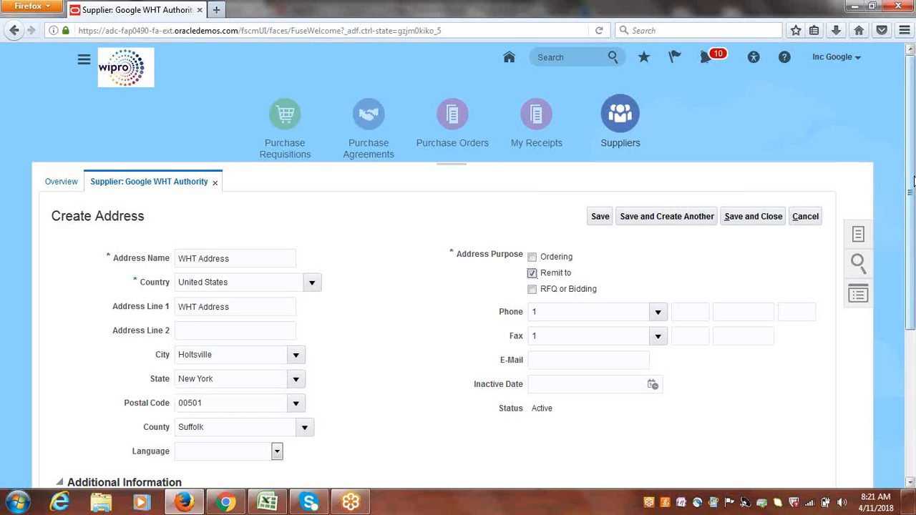
drag(912, 181, 912, 222)
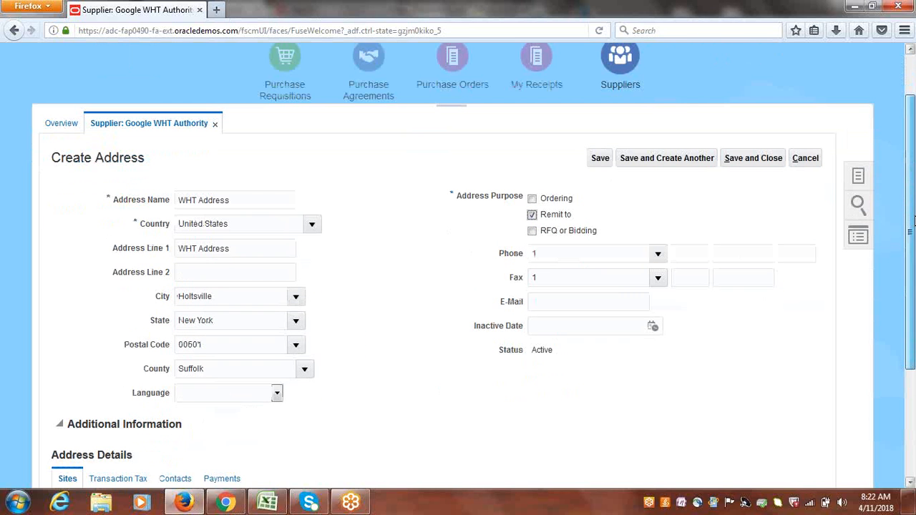
click(752, 161)
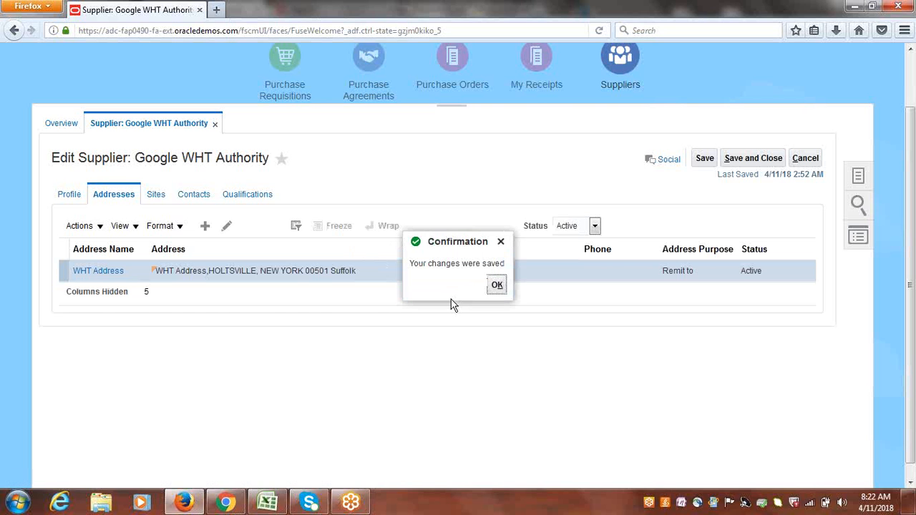
click(498, 287)
Create a new supplier site under Google US Business Unit using the WHT Address address.
click(155, 194)
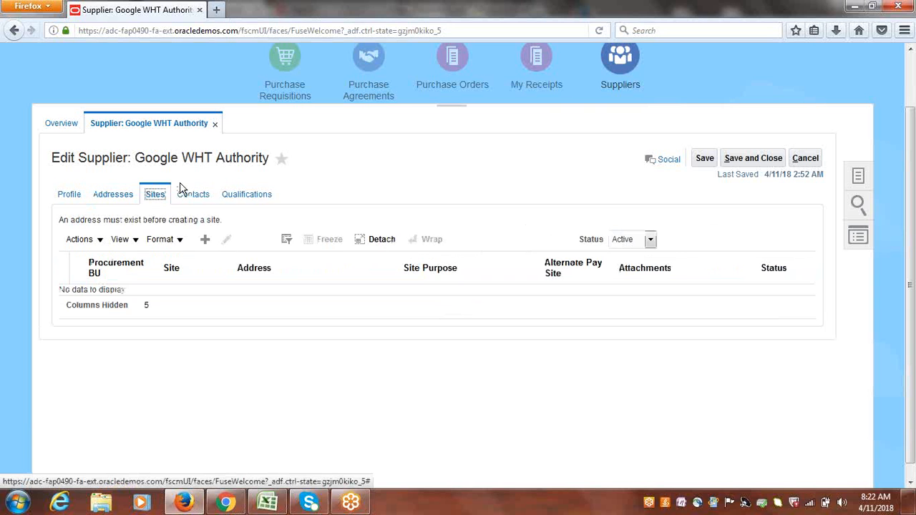
click(207, 243)
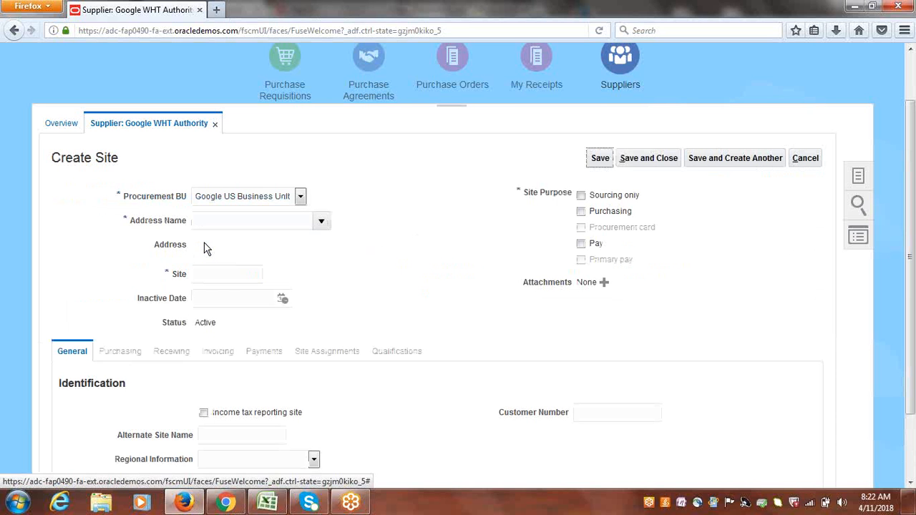
click(321, 222)
click(249, 245)
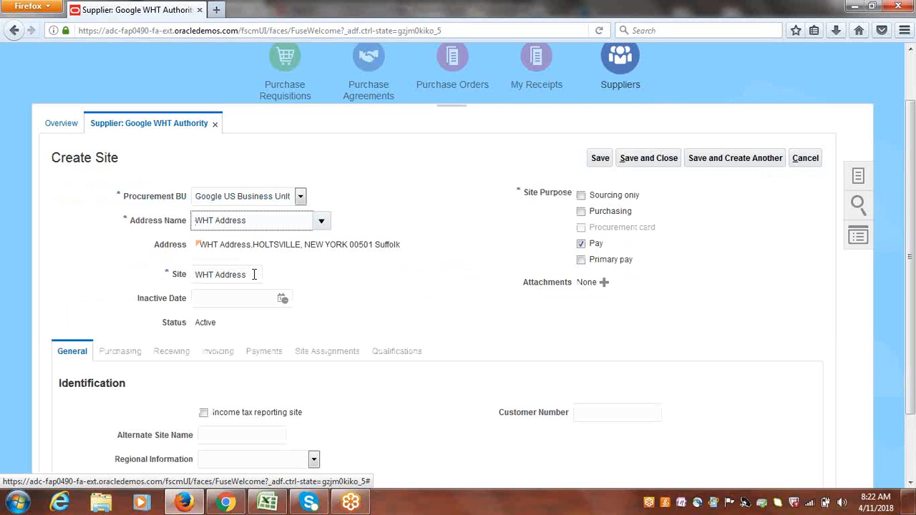
Rename the site to WHT Site and save it.
drag(255, 275, 218, 276)
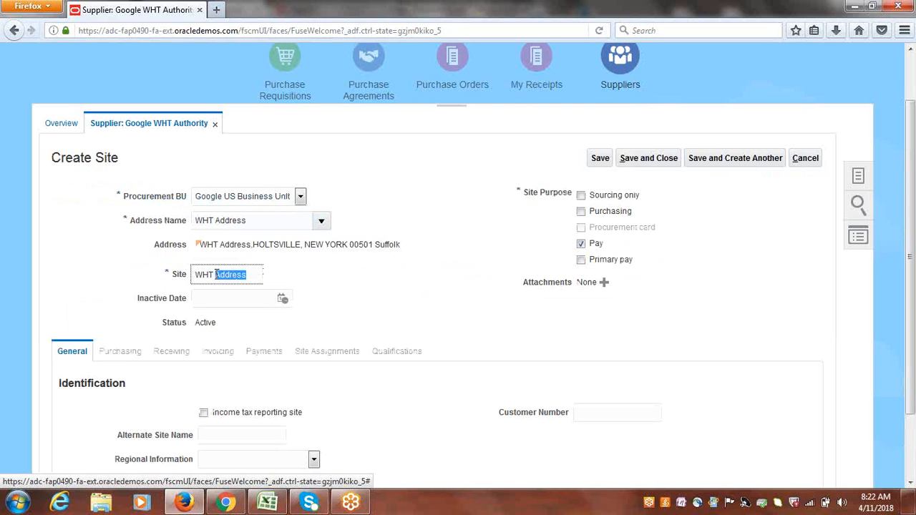
key(BackSpace)
text(Site)
click(599, 159)
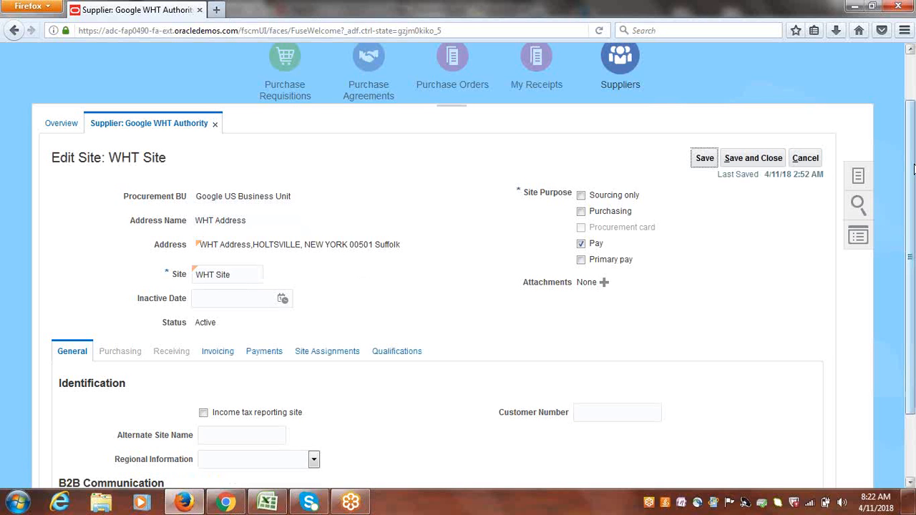
scroll(913, 169, down, 2)
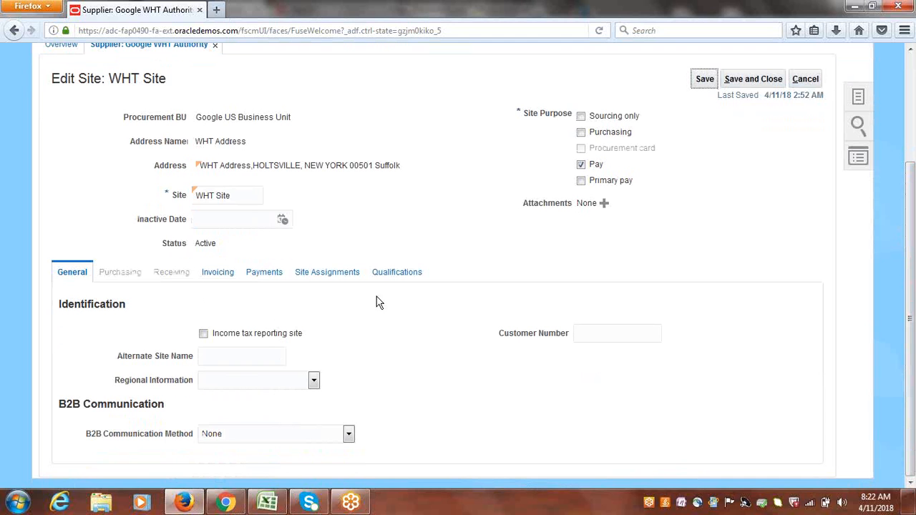
Autocreate the business unit site assignments for the WHT Site.
click(264, 275)
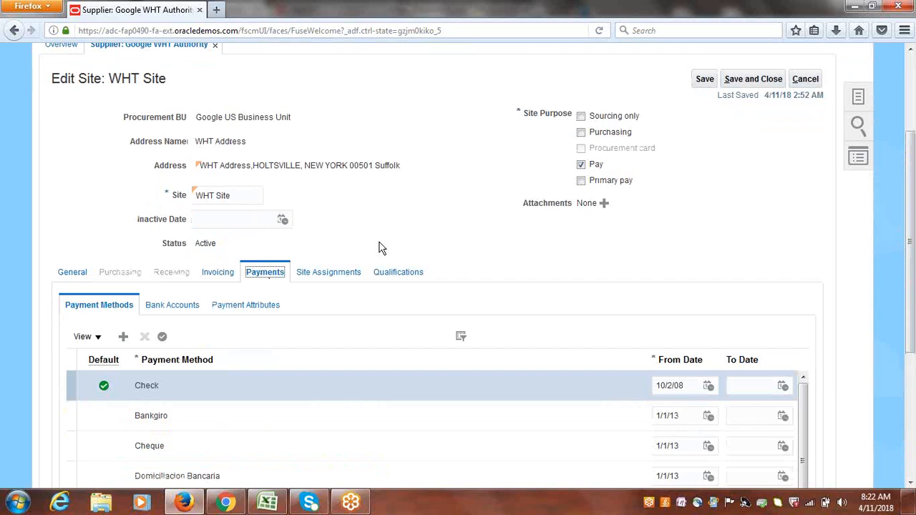
click(313, 275)
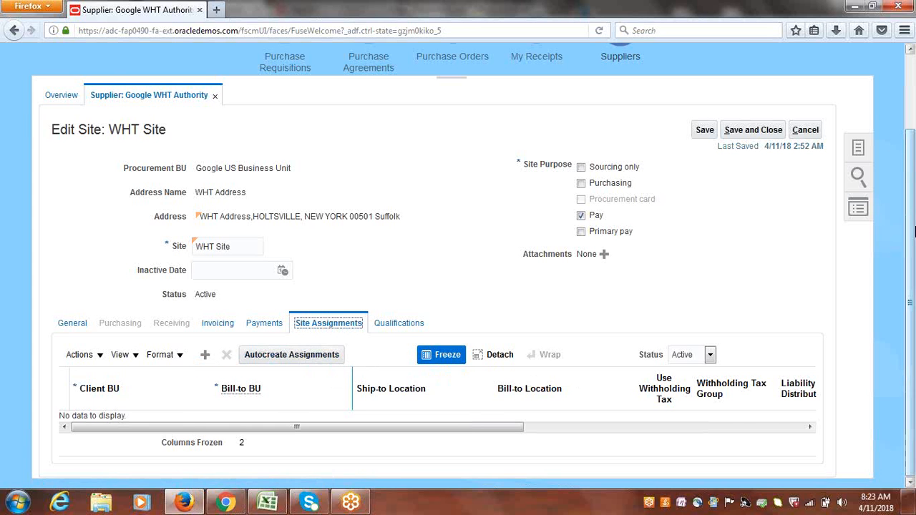
scroll(829, 68, up, 2)
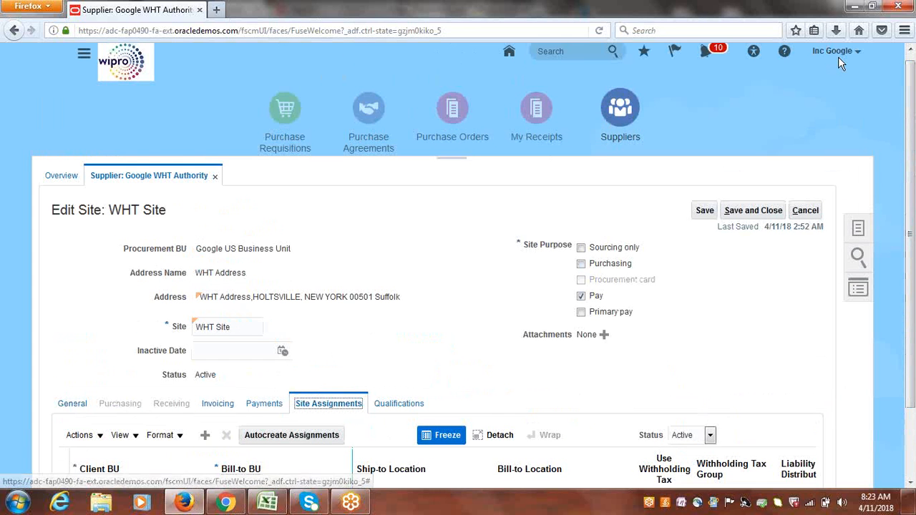
drag(911, 162, 910, 233)
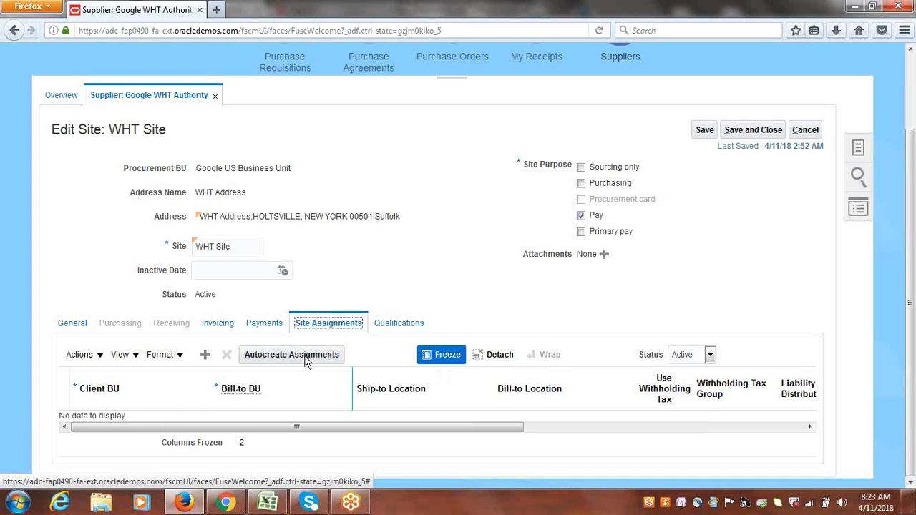
triple_click(221, 171)
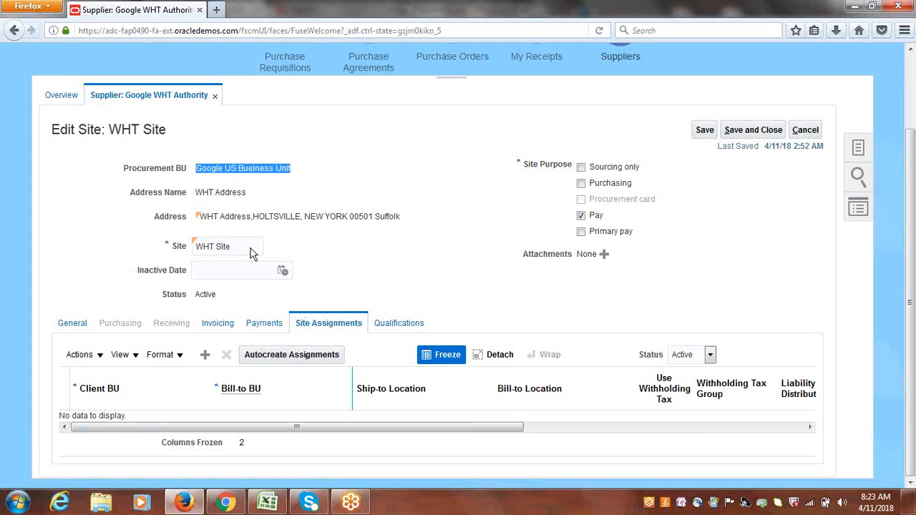
click(296, 356)
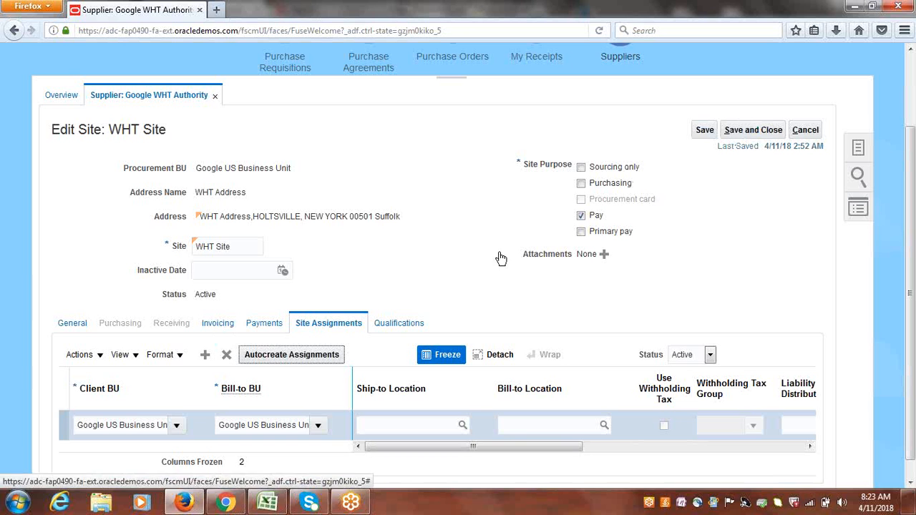
Set the site's invoice currency and payment currency to US Dollar.
click(218, 325)
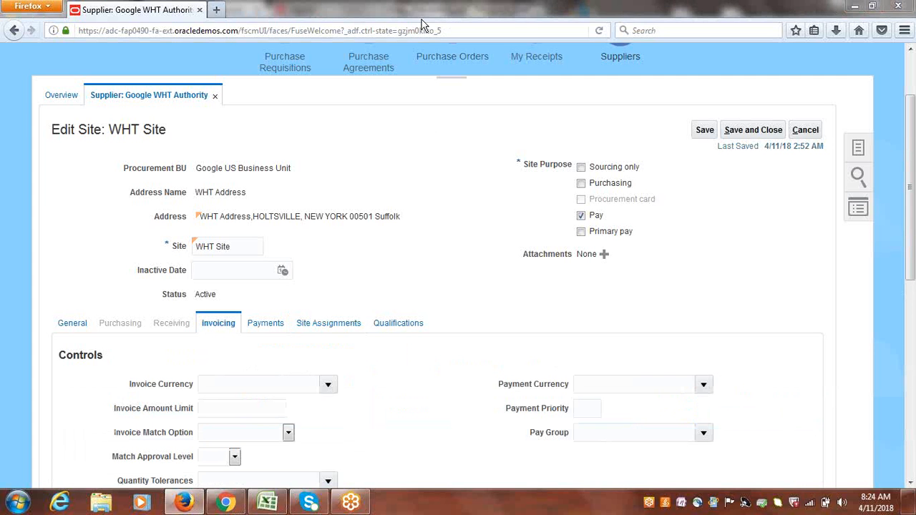
click(330, 387)
click(261, 185)
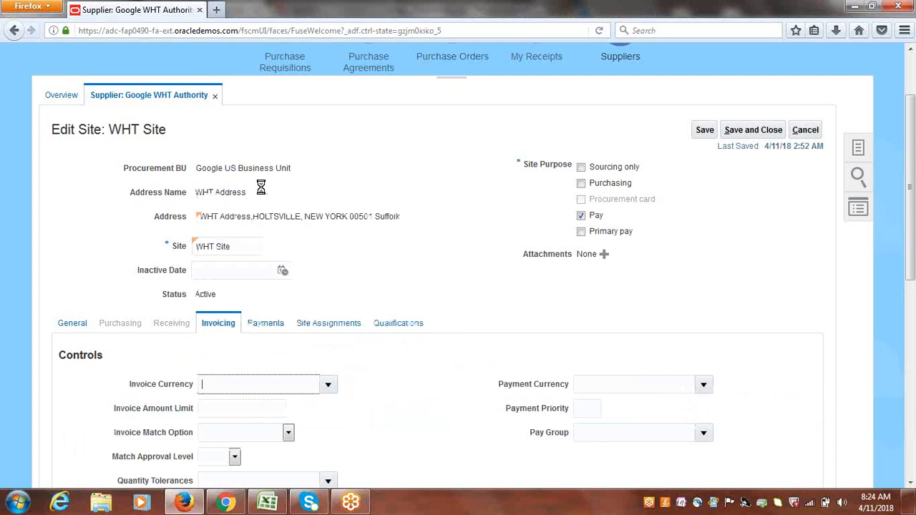
click(704, 389)
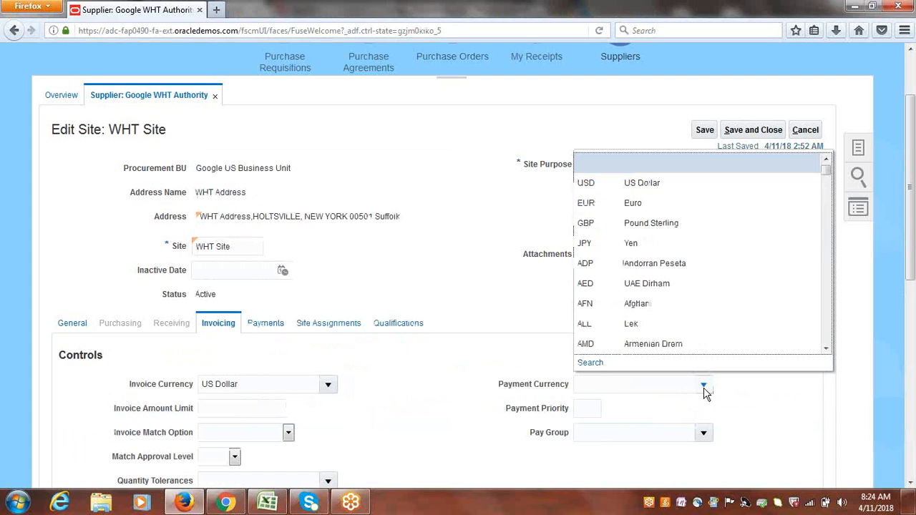
click(613, 183)
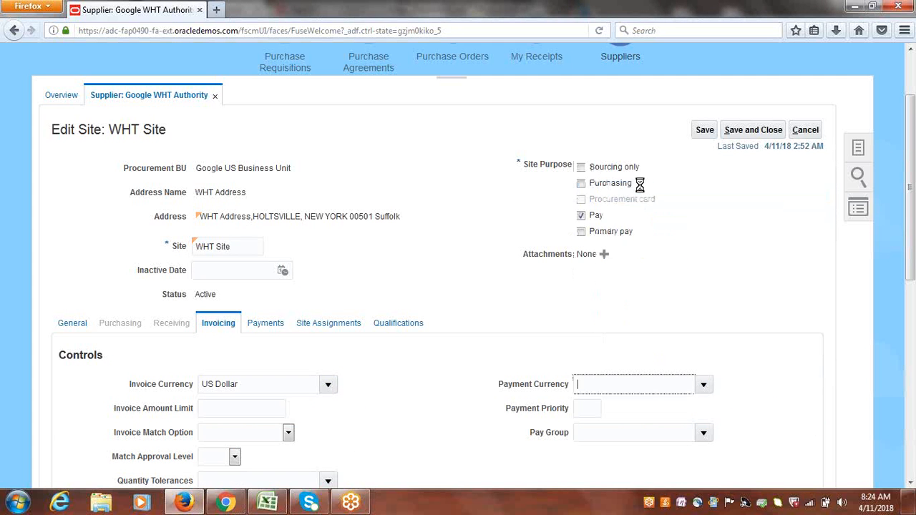
Save and close the site, then save and close the Google WHT Authority supplier.
click(751, 131)
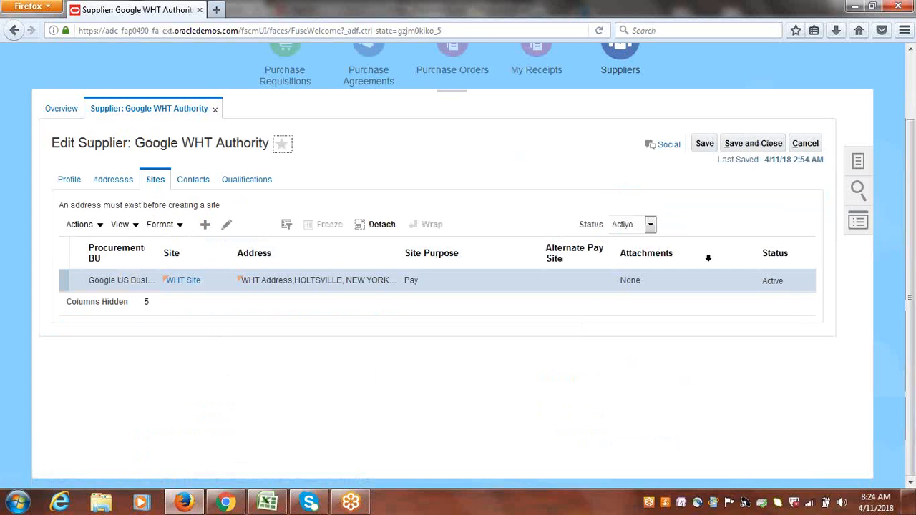
click(495, 285)
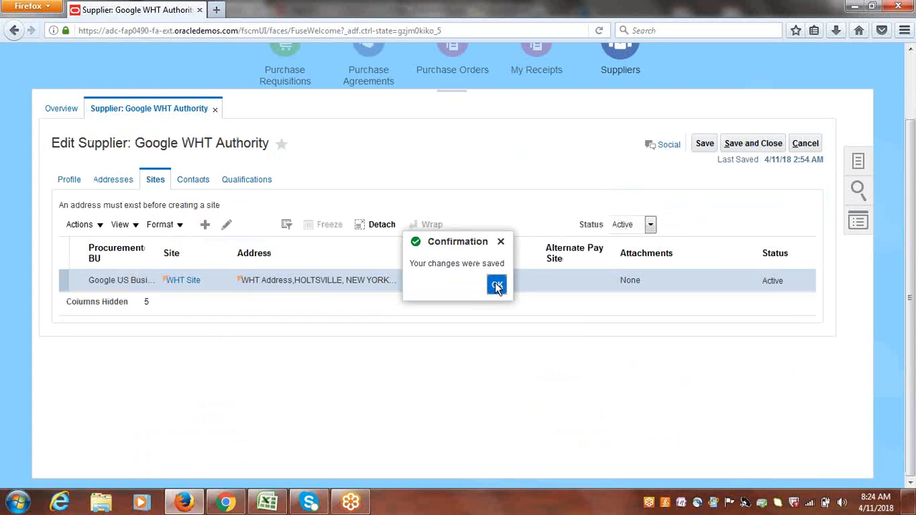
click(735, 143)
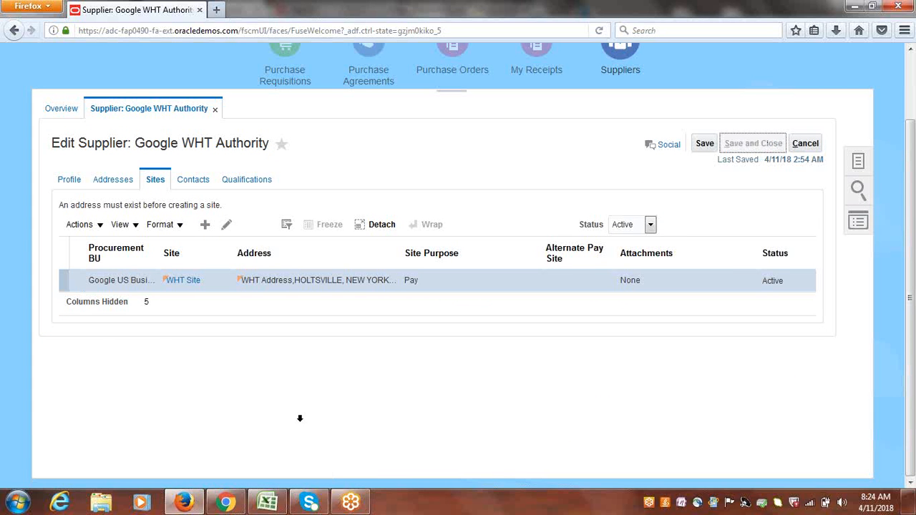
Switch to Excel to review the withholding tax task list, then return to the browser.
click(269, 499)
click(159, 194)
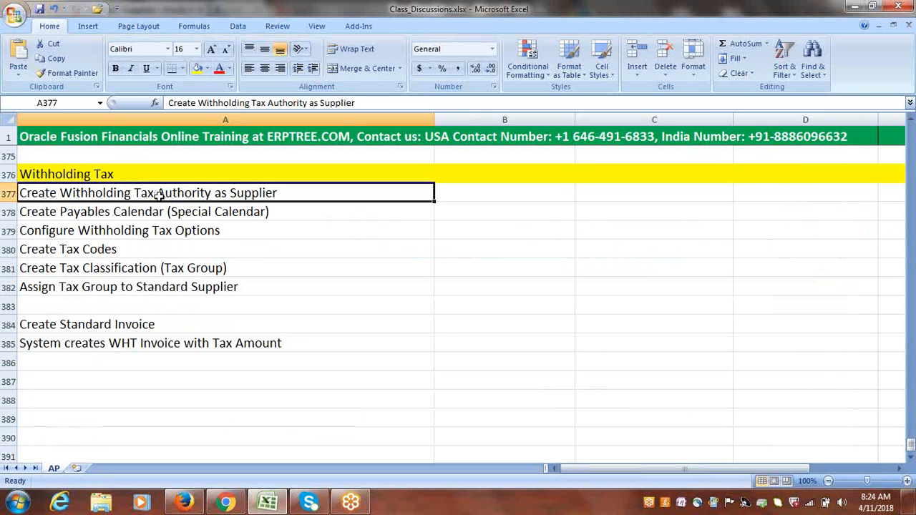
click(153, 213)
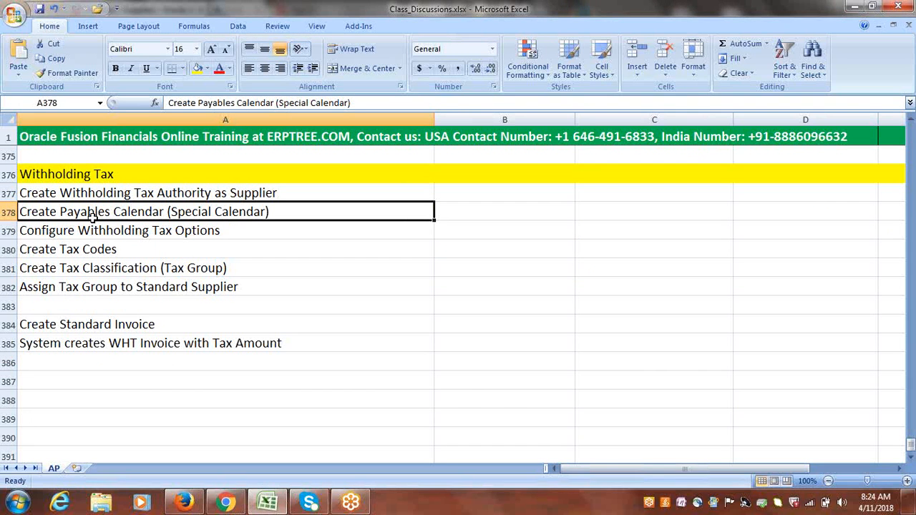
double_click(167, 212)
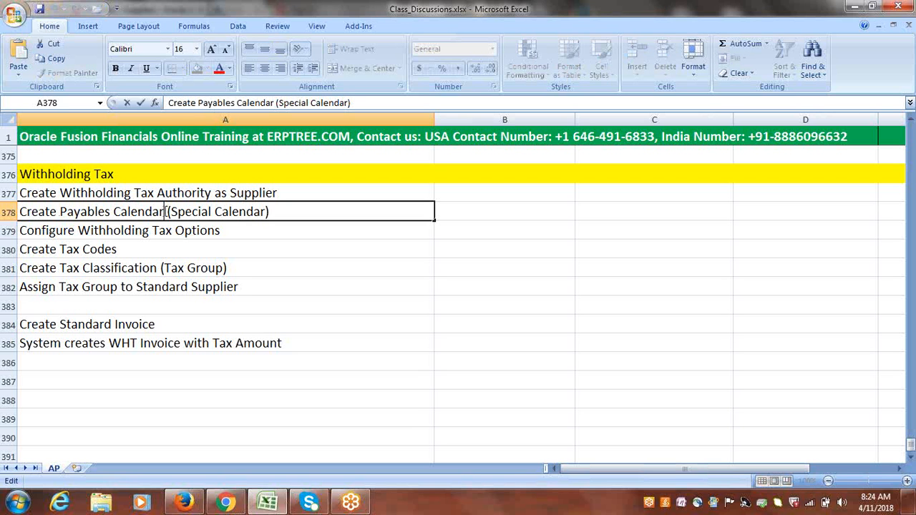
drag(165, 212, 62, 214)
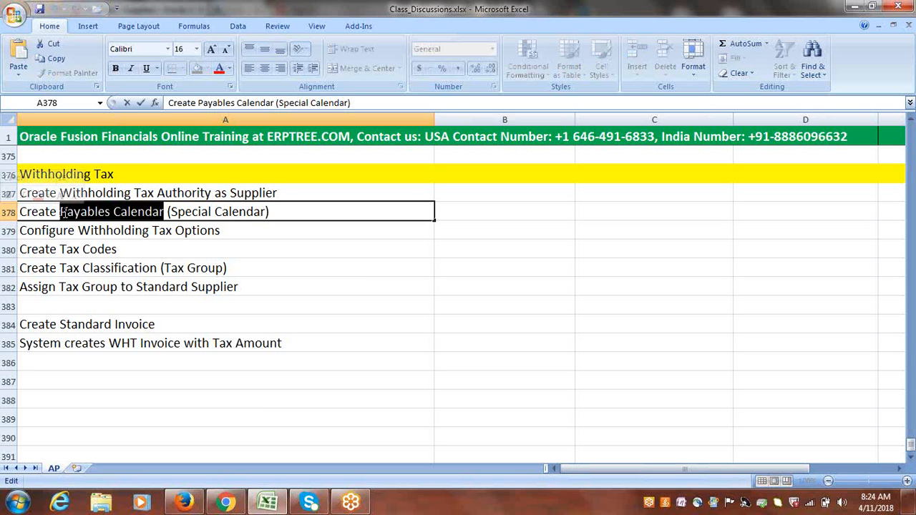
key(End)
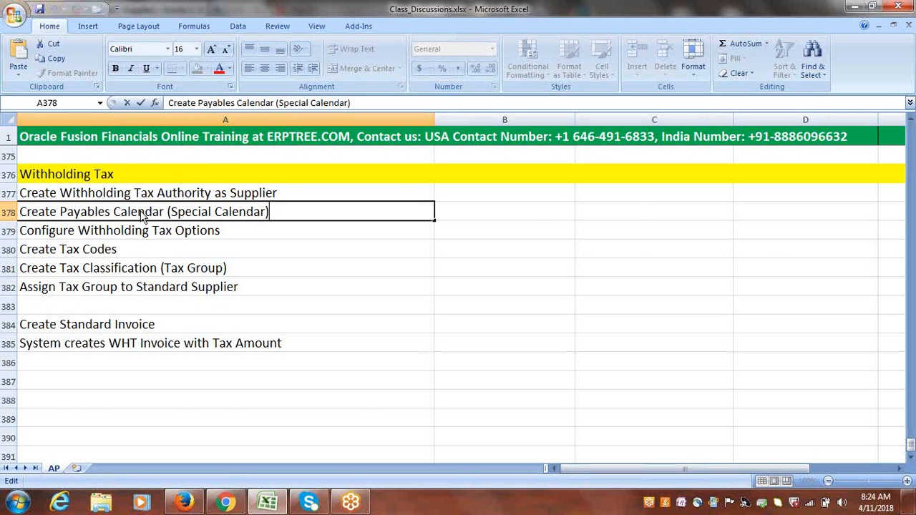
click(184, 503)
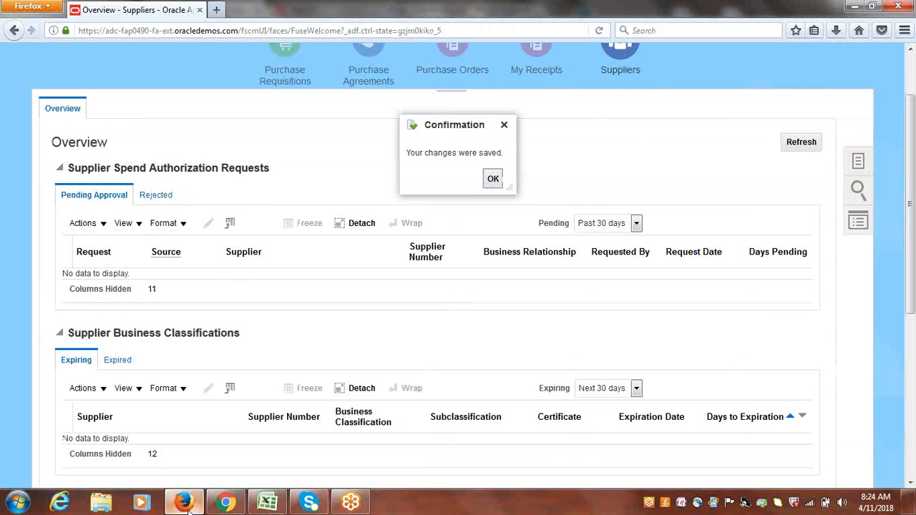
Open the Google Implementation Project from Setup and Maintenance.
click(491, 179)
drag(911, 193, 913, 175)
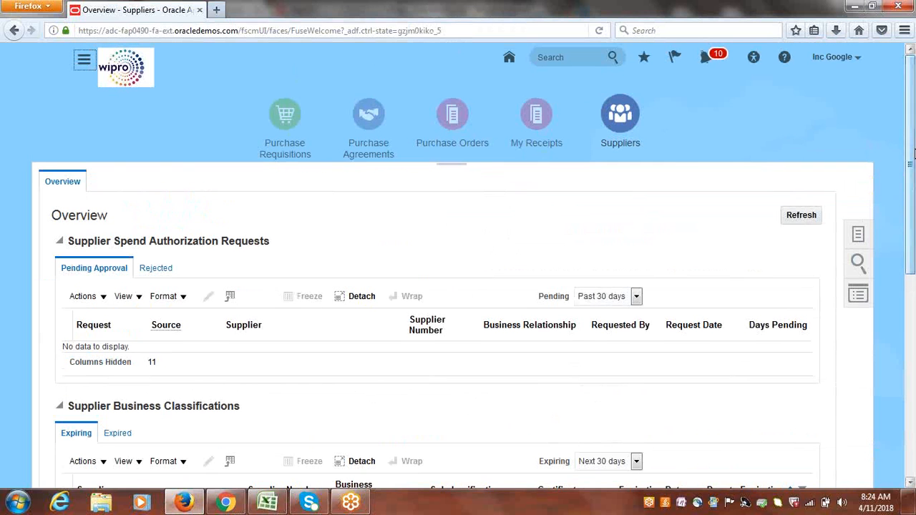
click(837, 58)
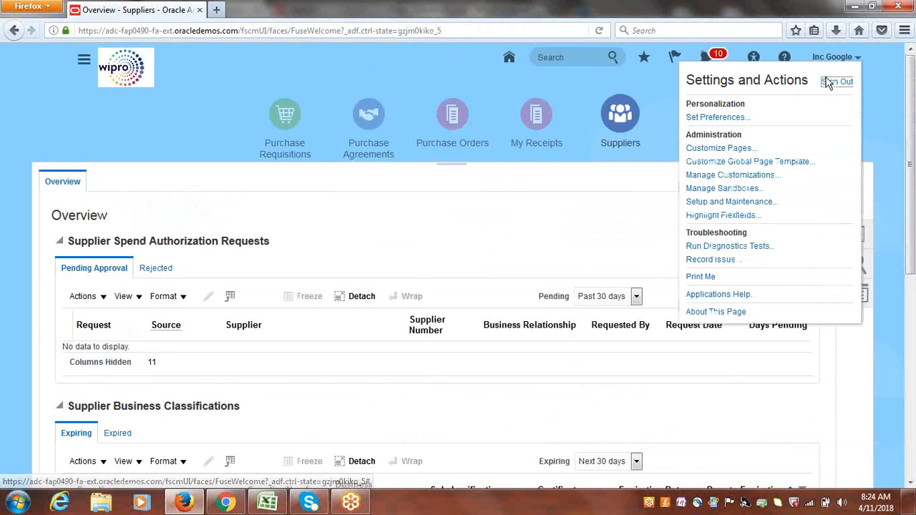
click(760, 203)
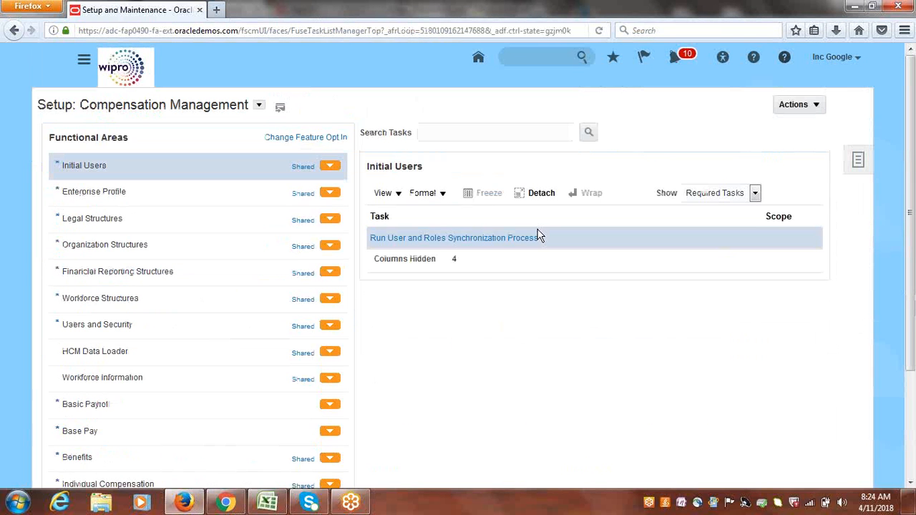
click(857, 162)
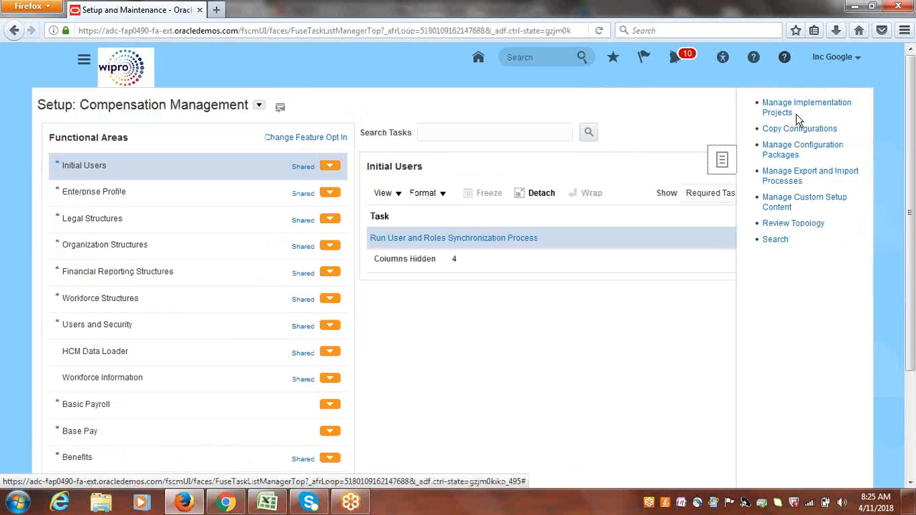
click(772, 107)
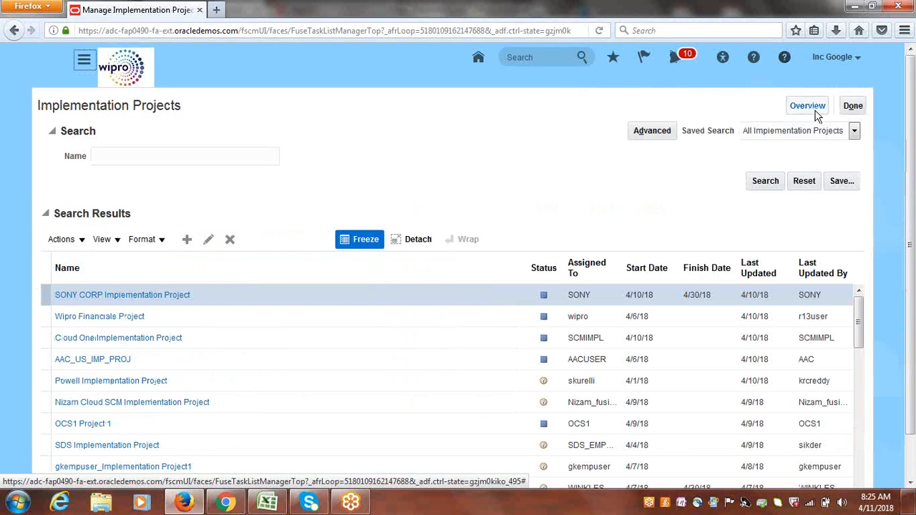
click(817, 115)
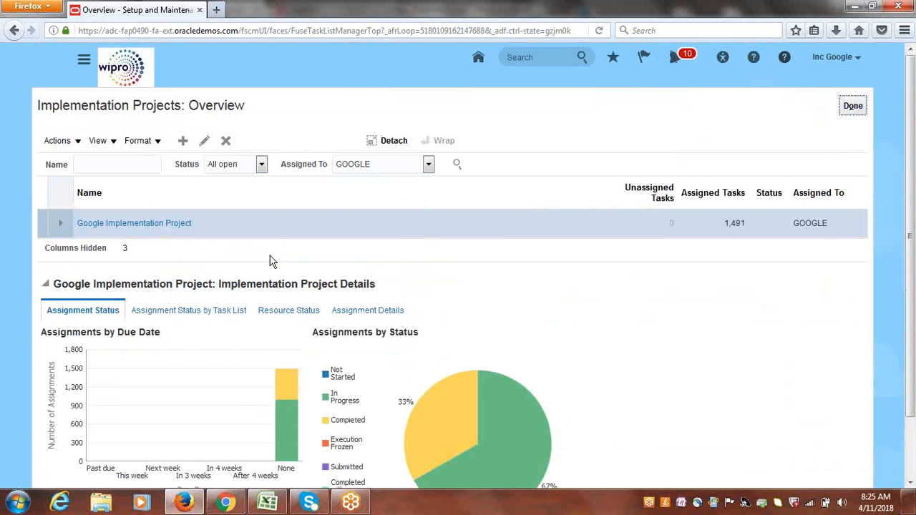
click(152, 226)
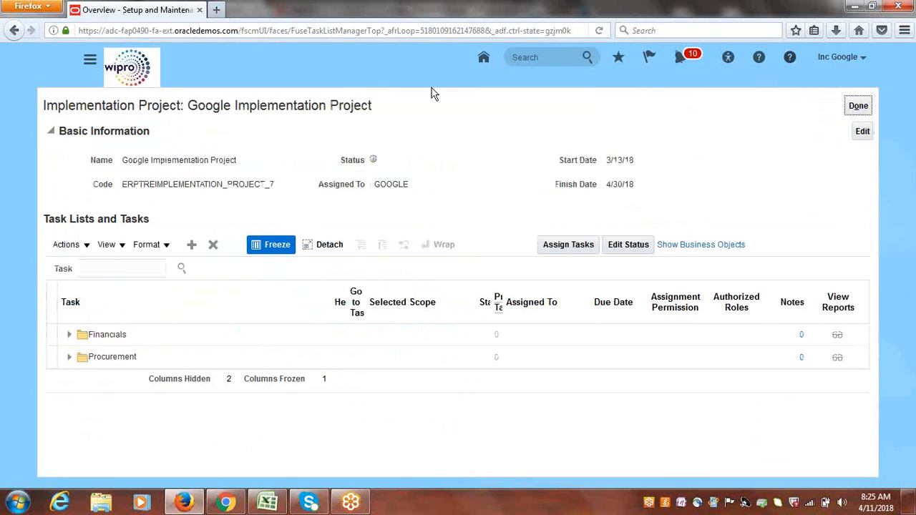
Search the project tasks for payables calendar and go to the Manage Payables Calendars task.
click(151, 266)
text(payables)
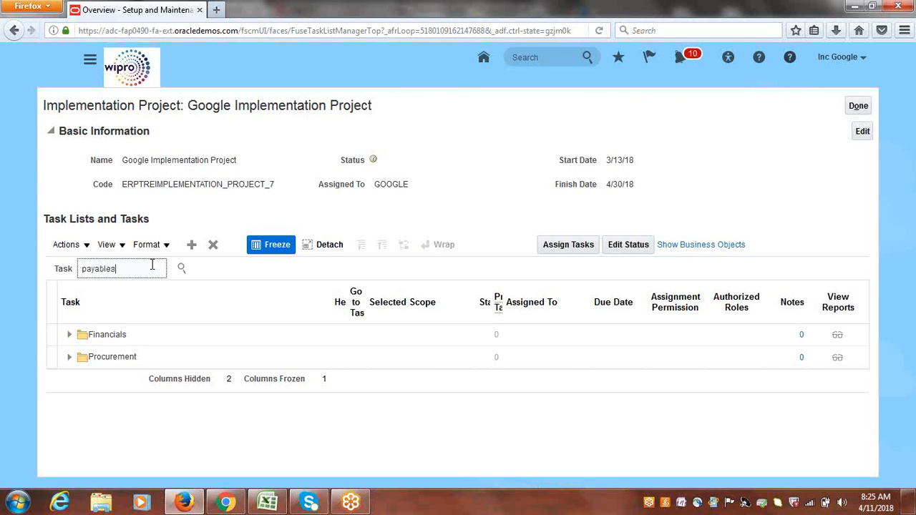
text( calendar)
key(Return)
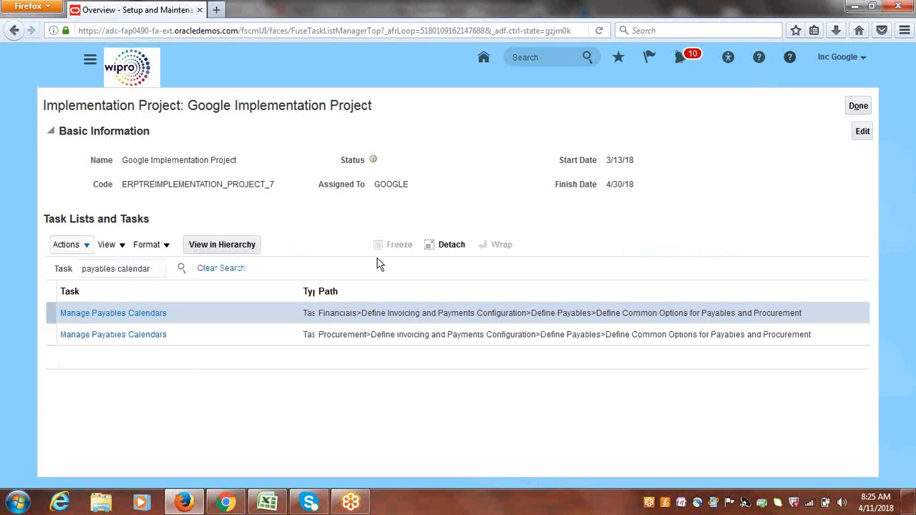
click(123, 314)
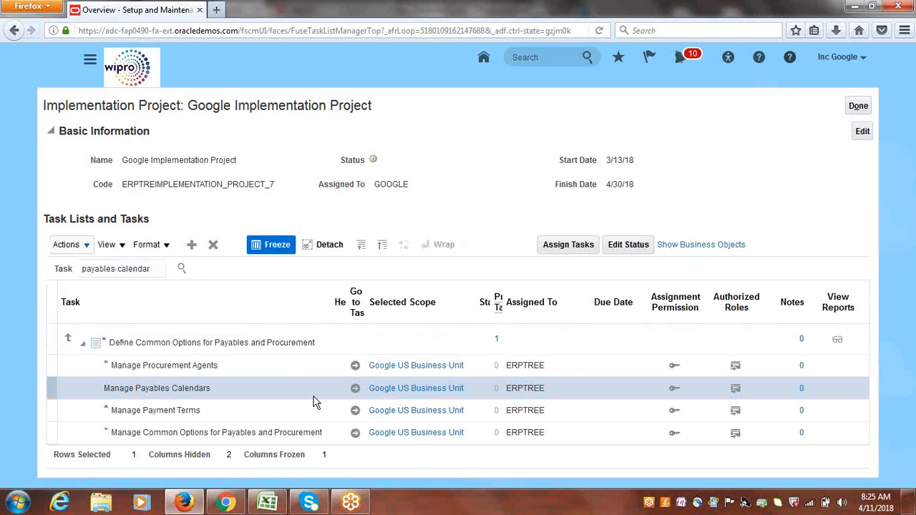
click(355, 393)
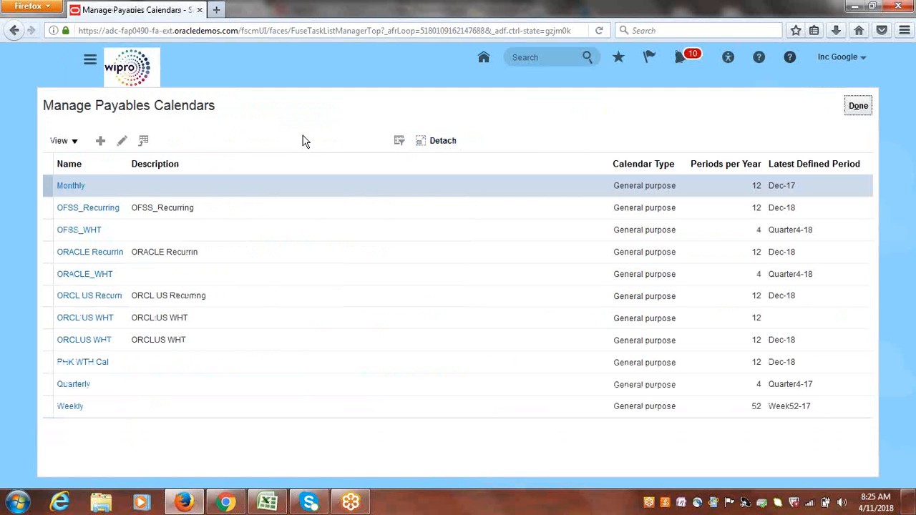
Create a payables calendar named WHT CAL with the description WHT Calendar.
click(100, 140)
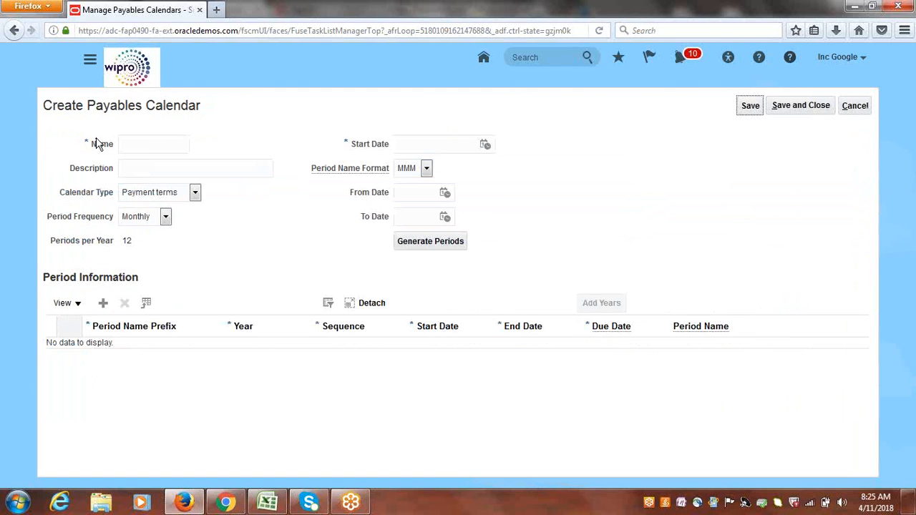
click(149, 146)
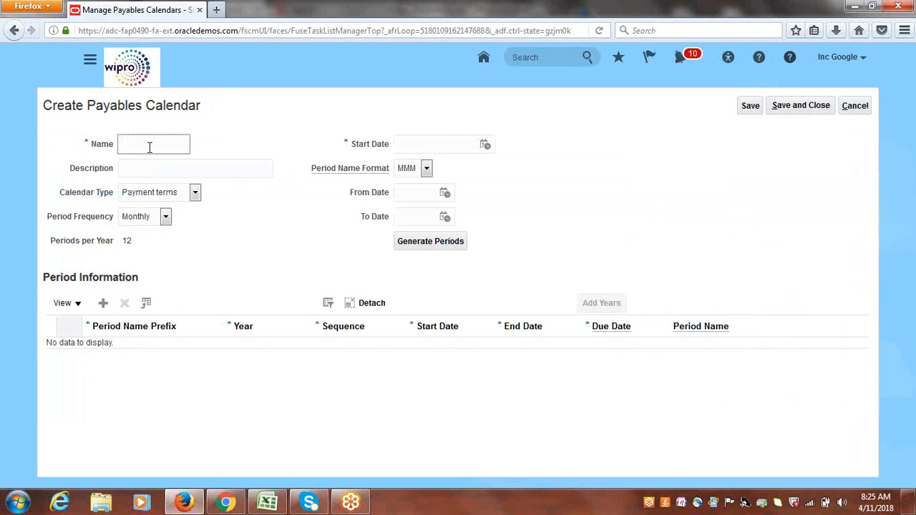
text(WHT CAL)
click(165, 170)
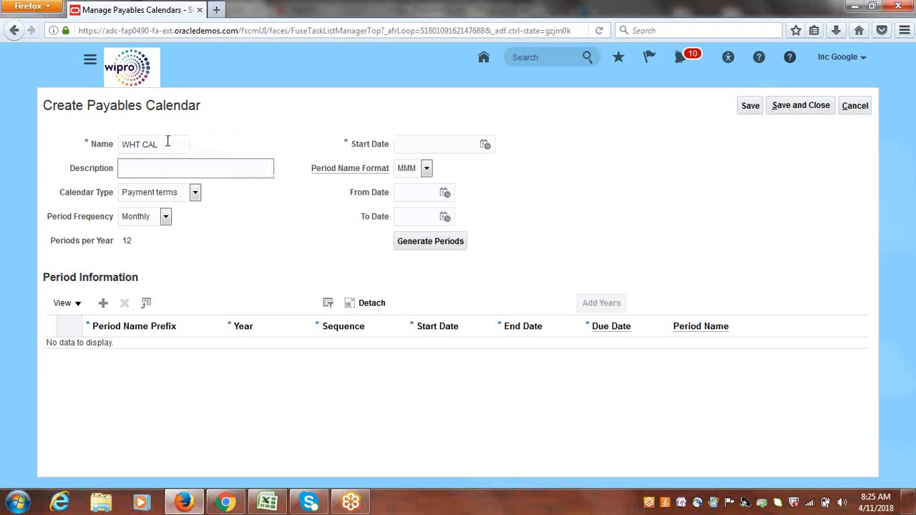
text(WHT Calendar)
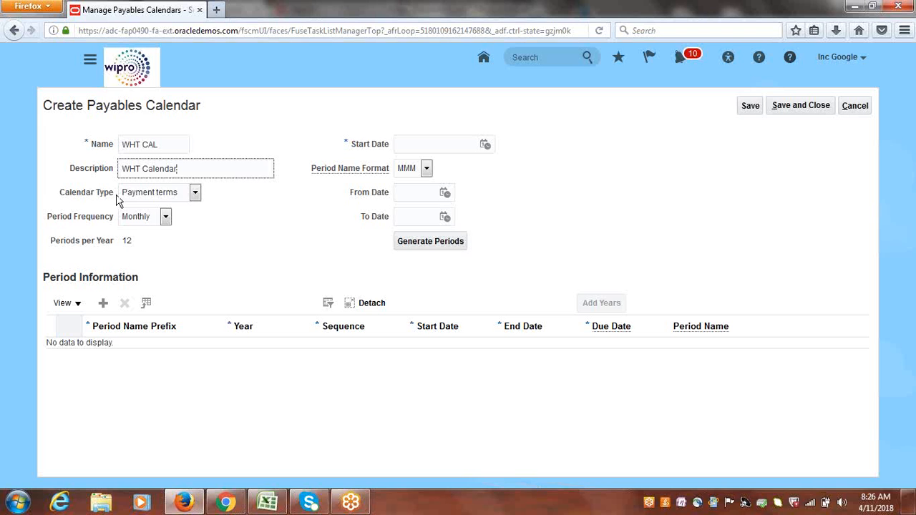
Set the WHT CAL calendar type to General purpose and its start date to 1/1/18.
click(195, 193)
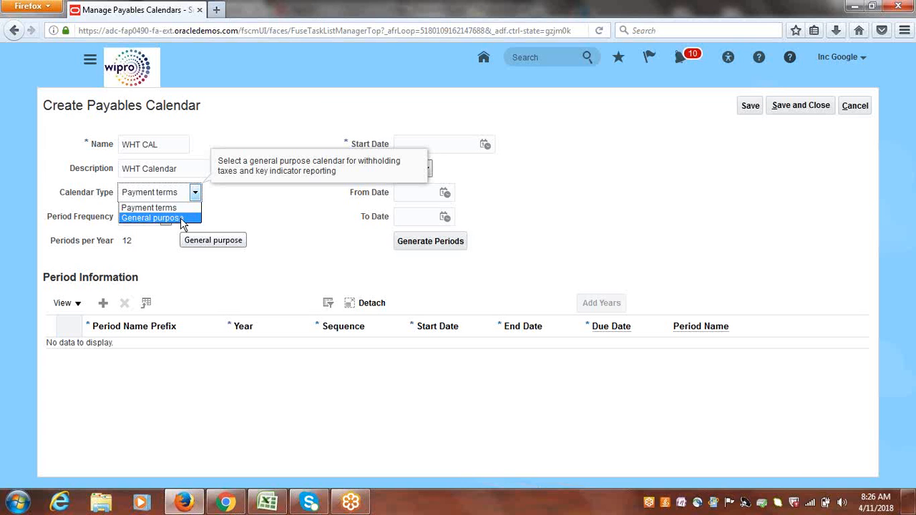
click(182, 218)
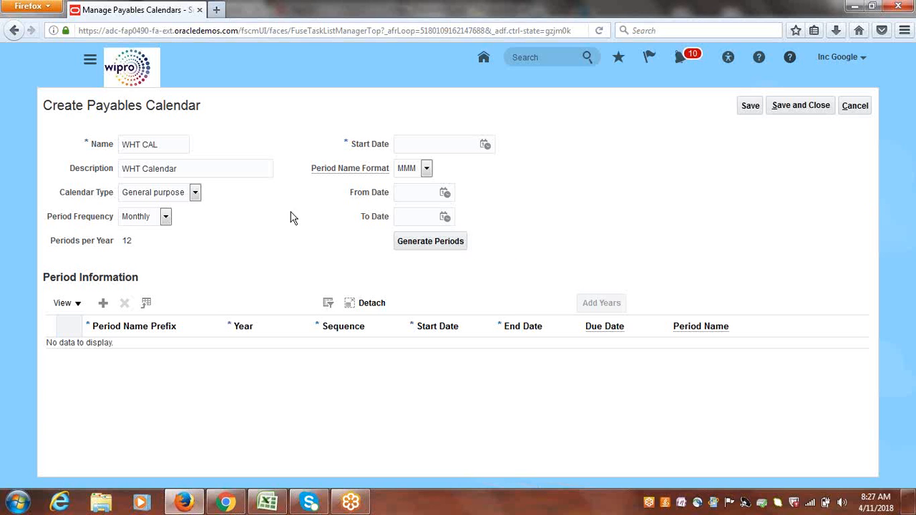
click(486, 145)
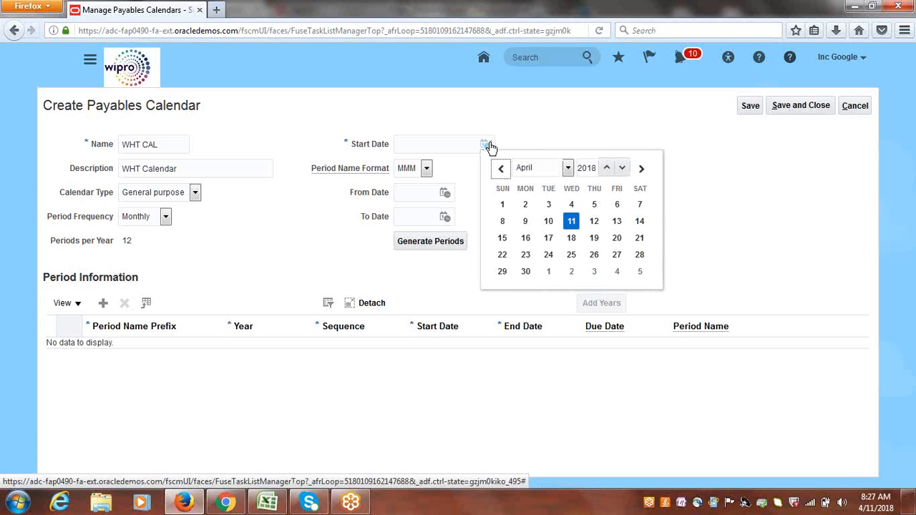
click(569, 169)
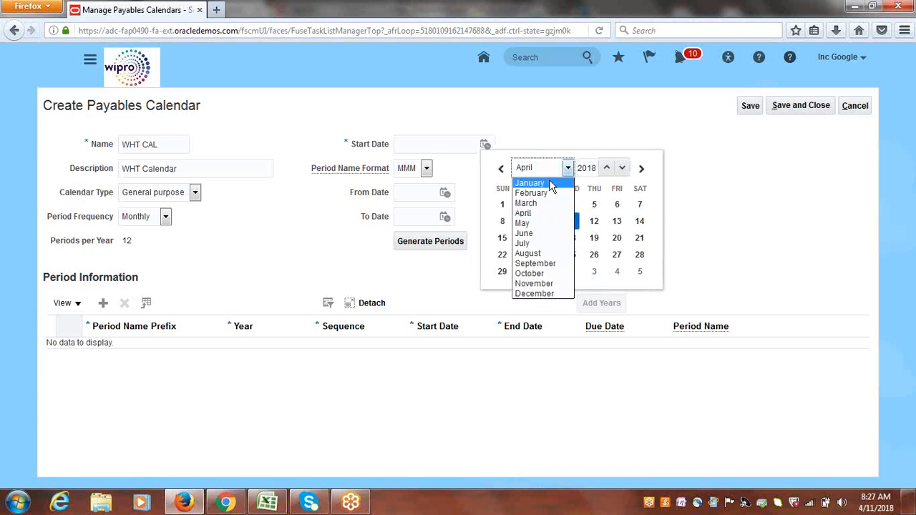
click(552, 184)
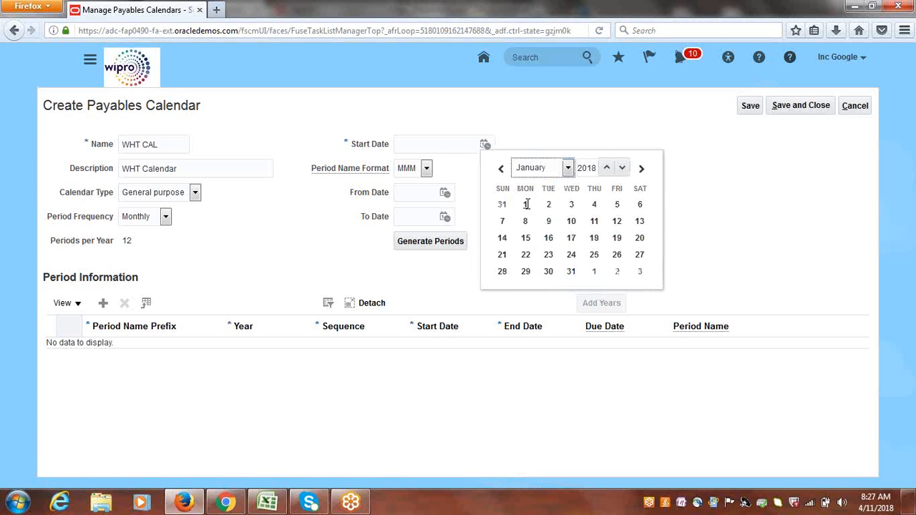
click(525, 205)
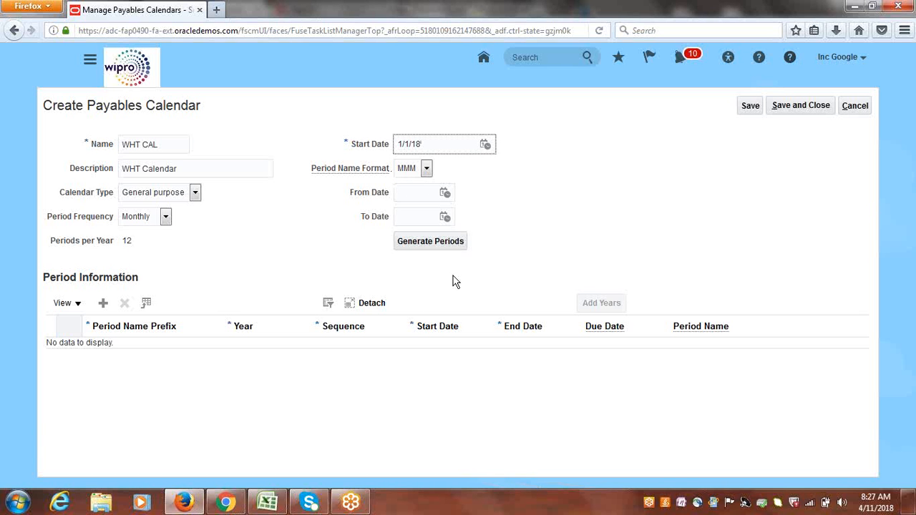
Generate the calendar periods, save and close the WHT CAL calendar, and finish the calendar list.
click(415, 248)
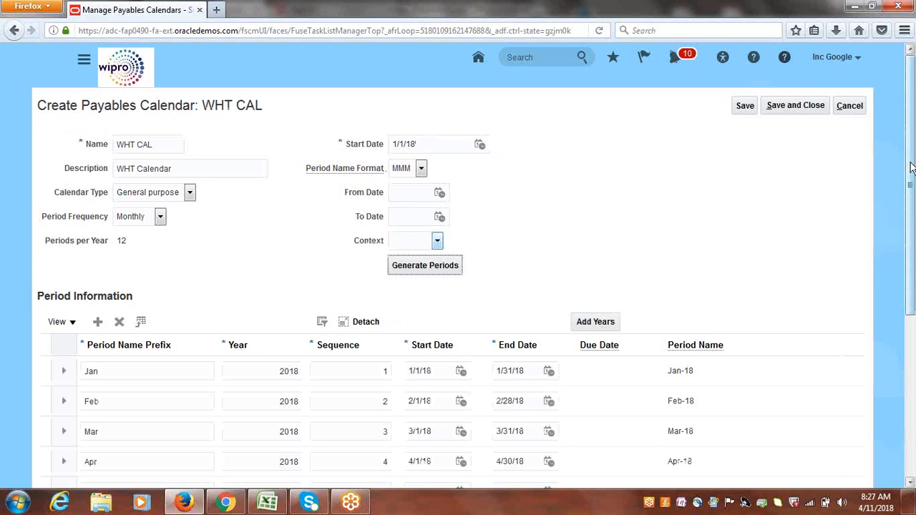
mouse_move(912, 170)
mouse_down()
mouse_move(912, 322)
mouse_move(914, 163)
mouse_up()
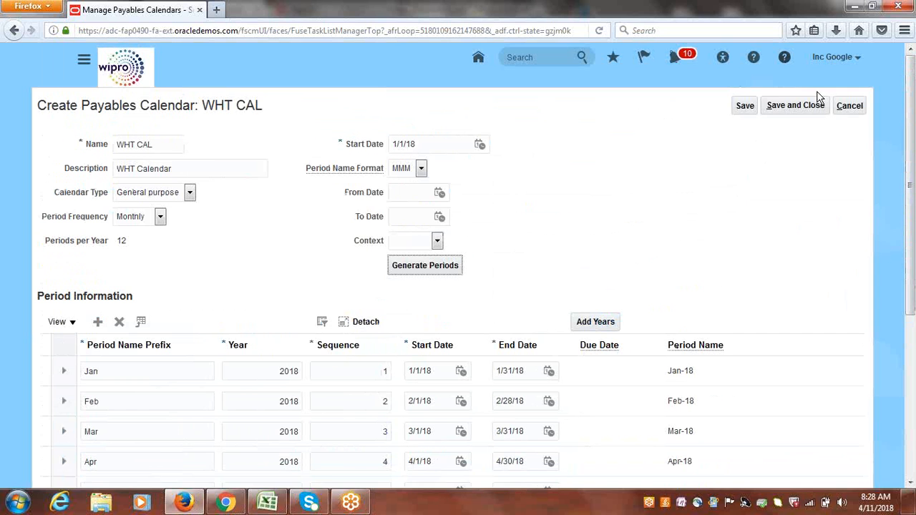
click(793, 109)
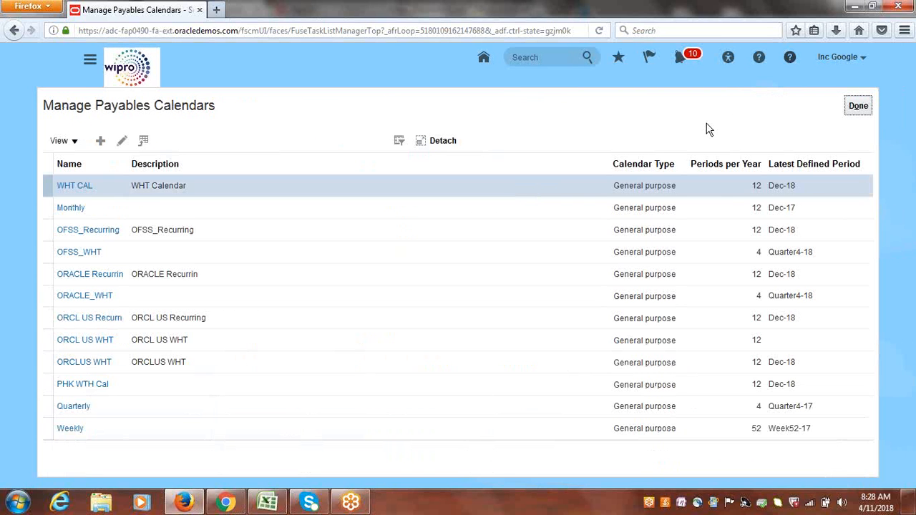
click(859, 108)
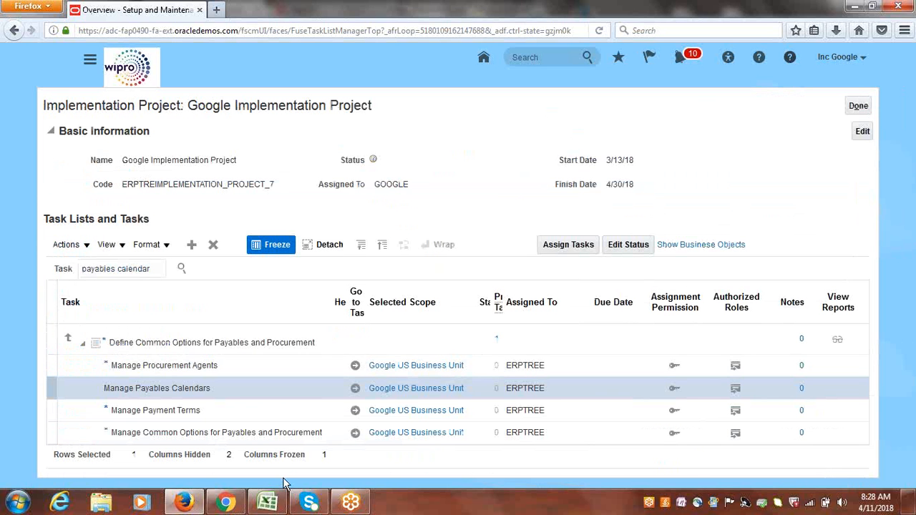
Check the next withholding tax task in the Excel task list and return to the browser.
click(276, 503)
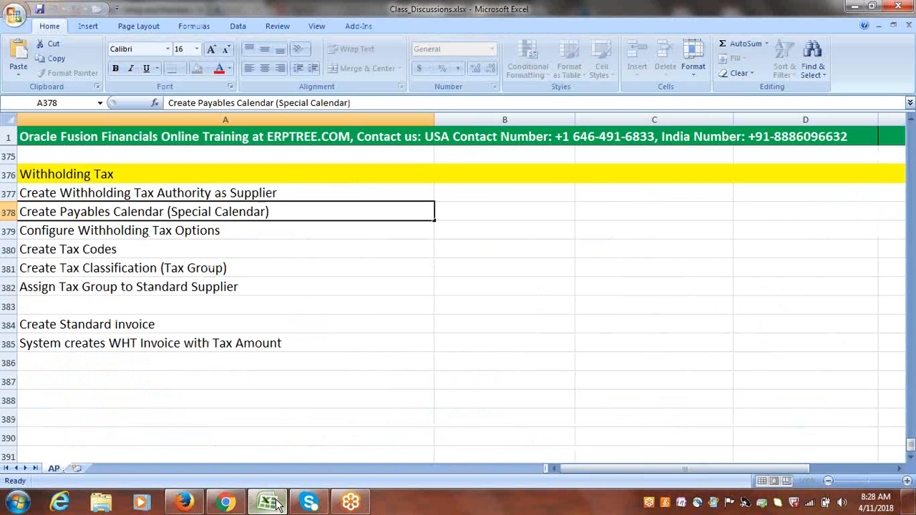
click(141, 231)
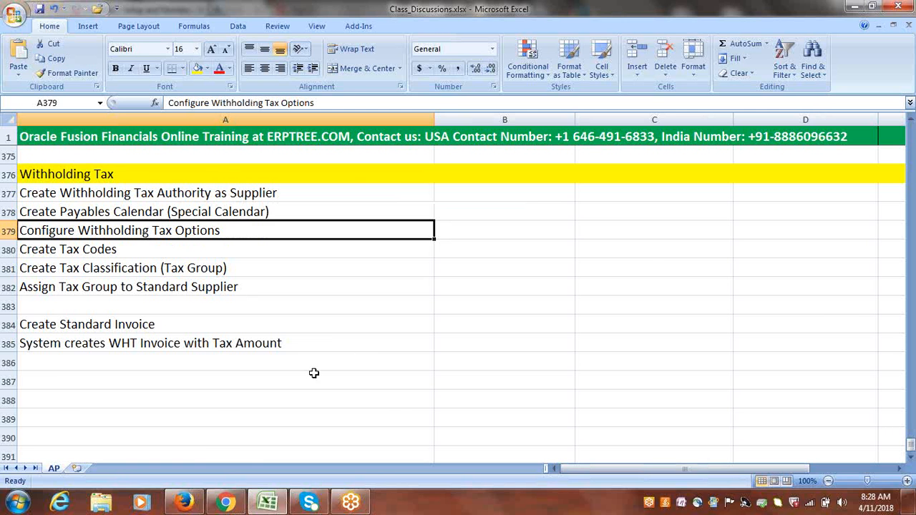
click(188, 504)
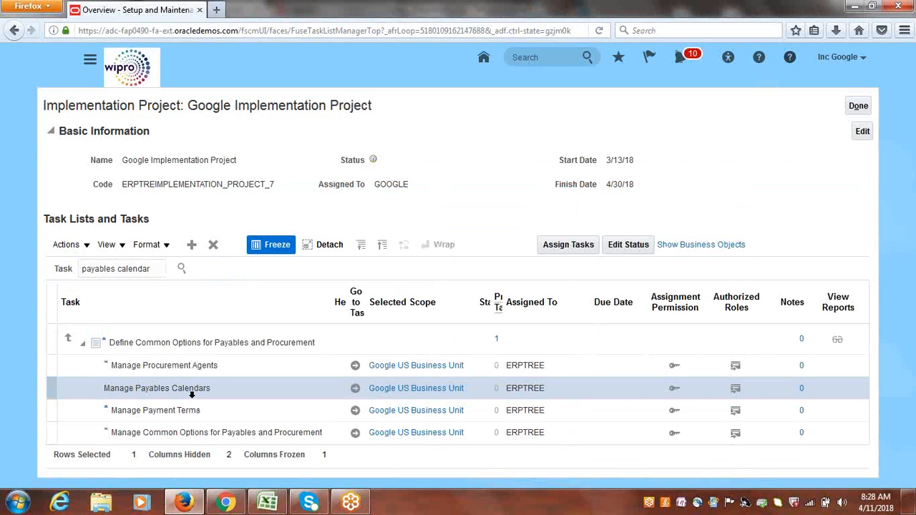
Search the project tasks for withholding tax and go to the Manage Tax Reporting and Withholding Tax Options task.
double_click(134, 268)
key(ctrl+a)
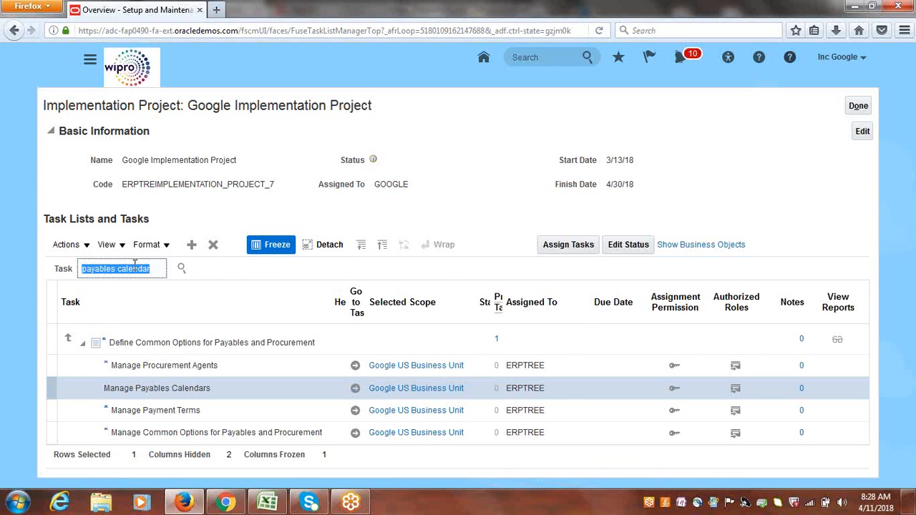
text(withholding tax)
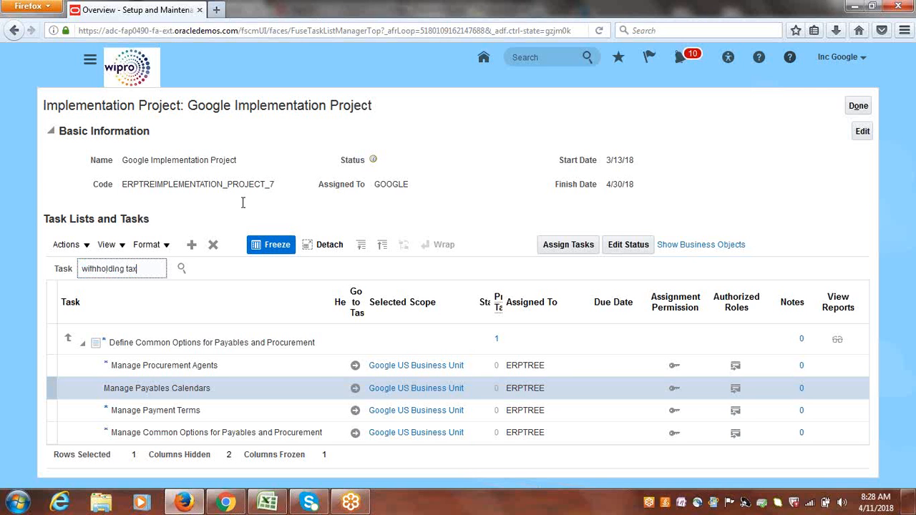
key(Return)
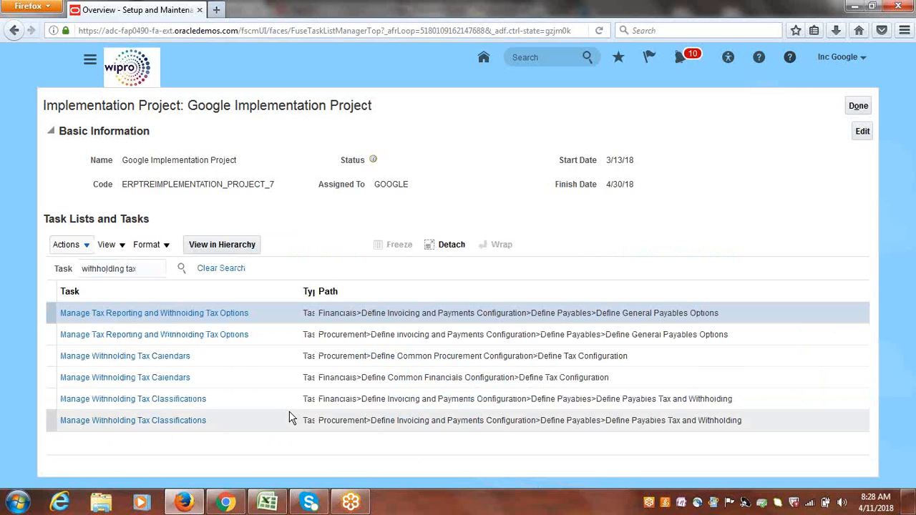
click(161, 315)
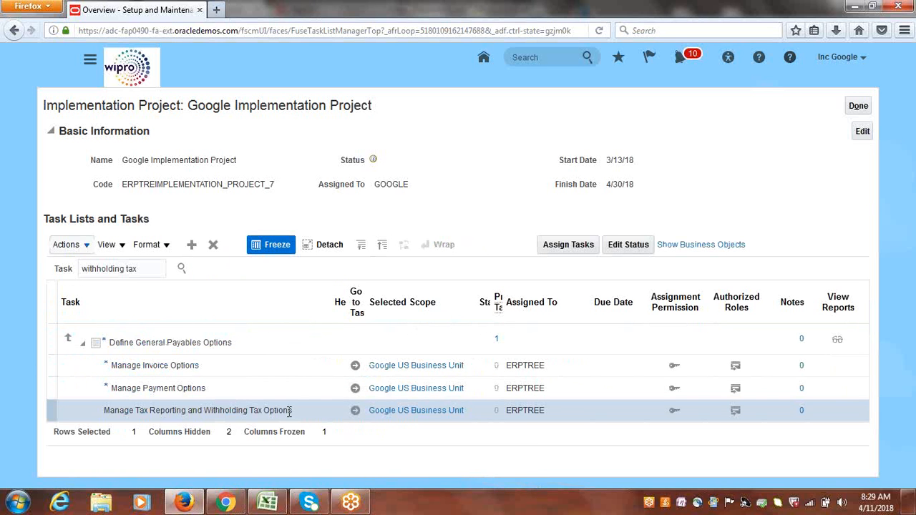
click(356, 412)
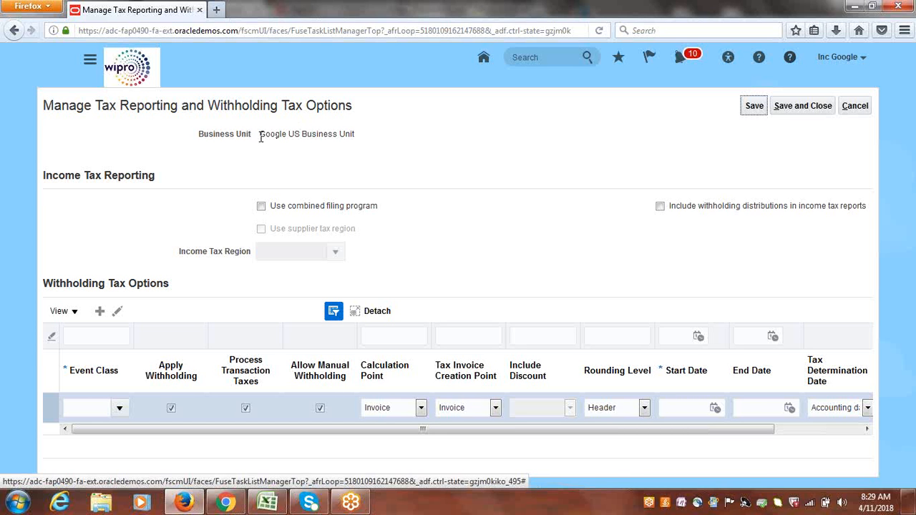
Add a withholding tax option for the Standard Invoices event class starting 4/11/18 and save and close.
drag(260, 133, 367, 137)
click(581, 148)
click(120, 409)
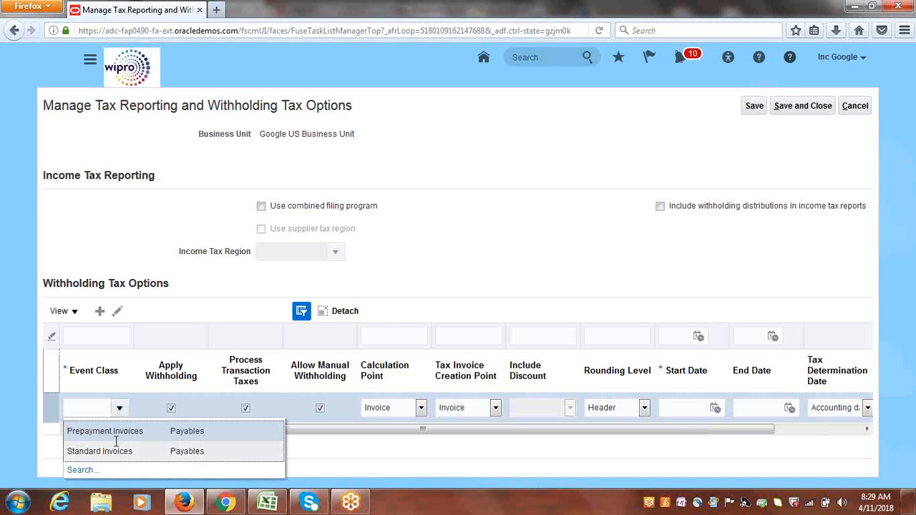
click(116, 442)
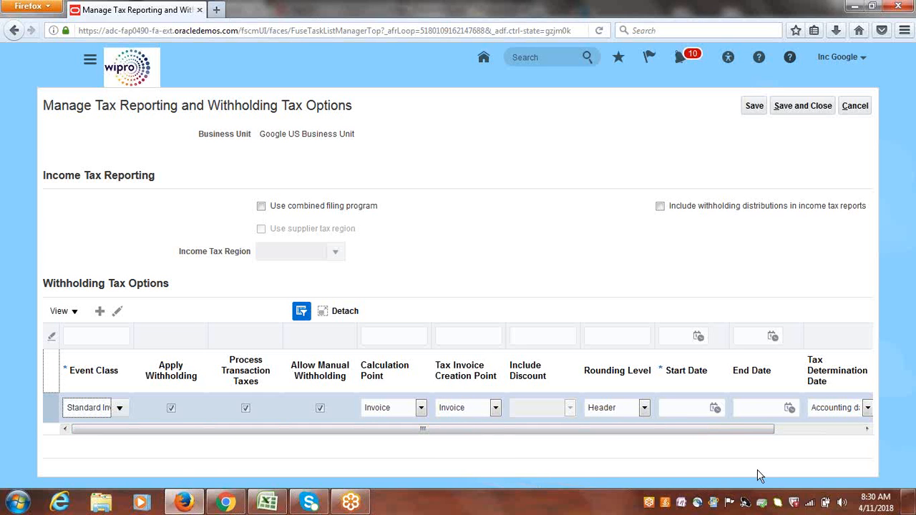
click(716, 409)
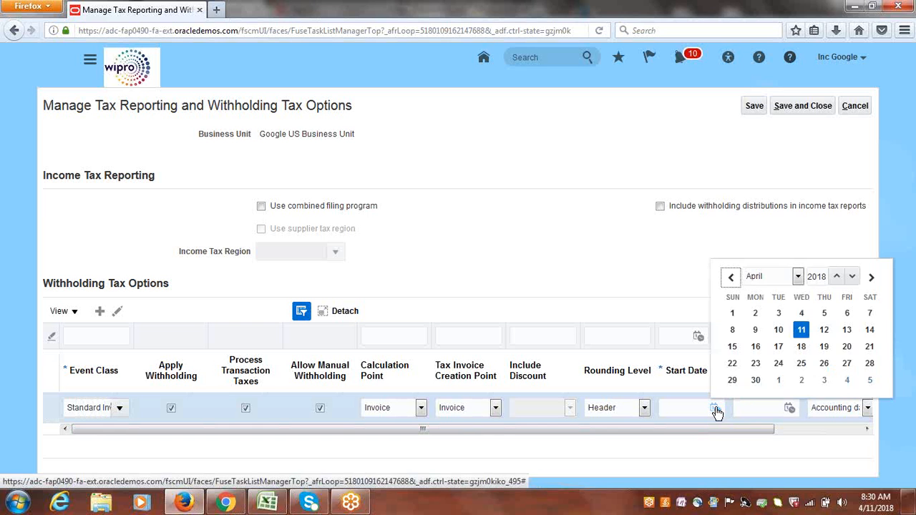
click(801, 330)
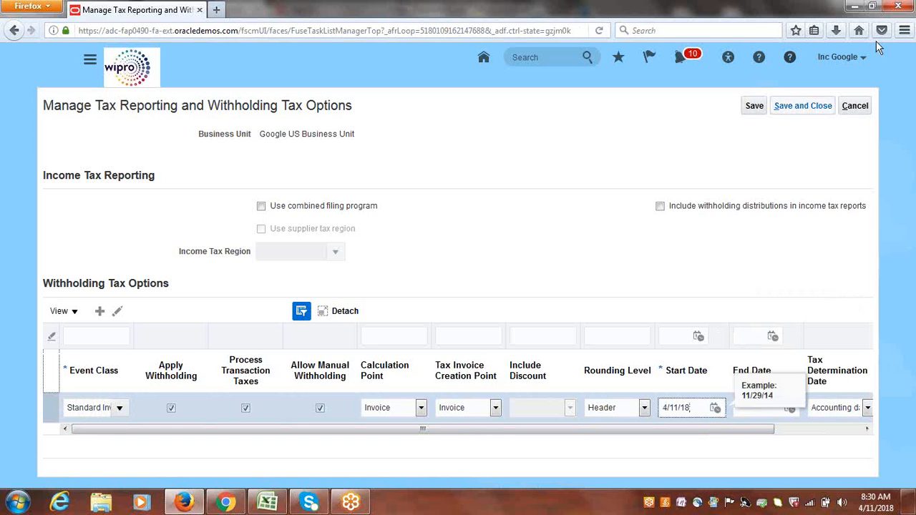
click(796, 106)
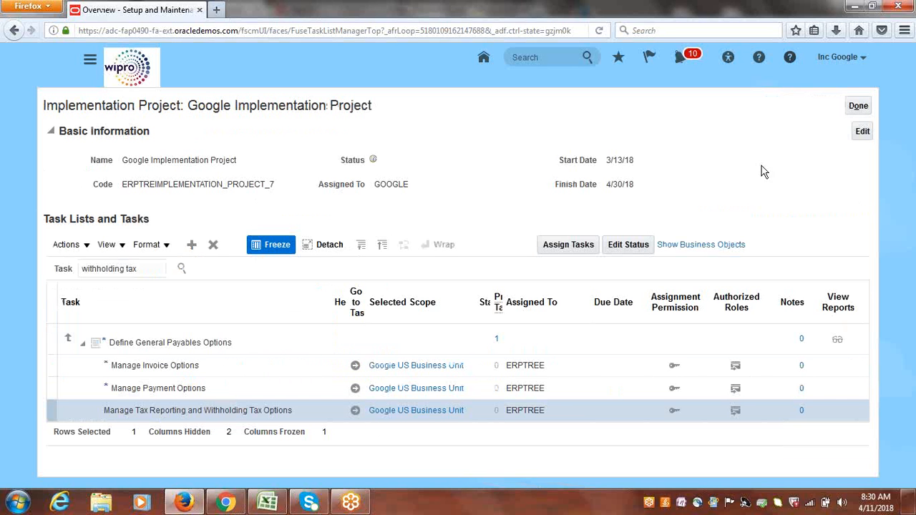
Check the Create Tax Codes entry in the Excel task list and return to the browser.
click(268, 502)
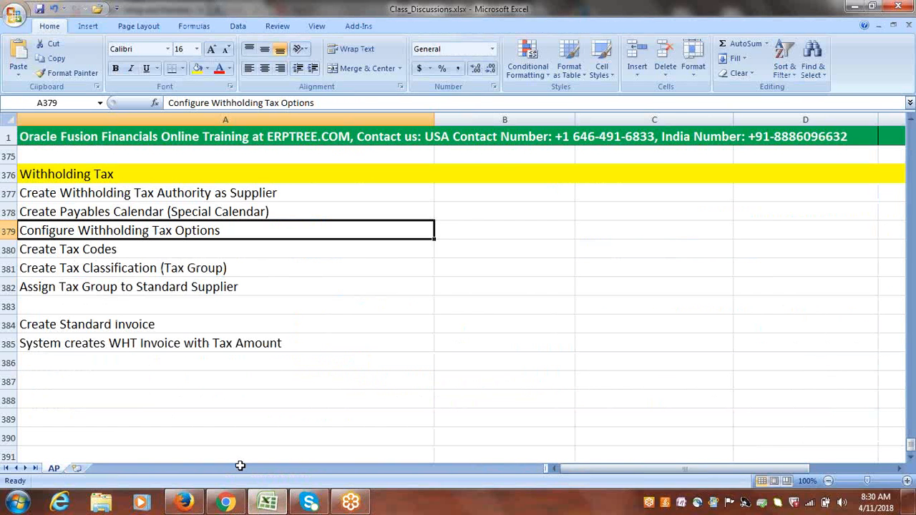
click(105, 250)
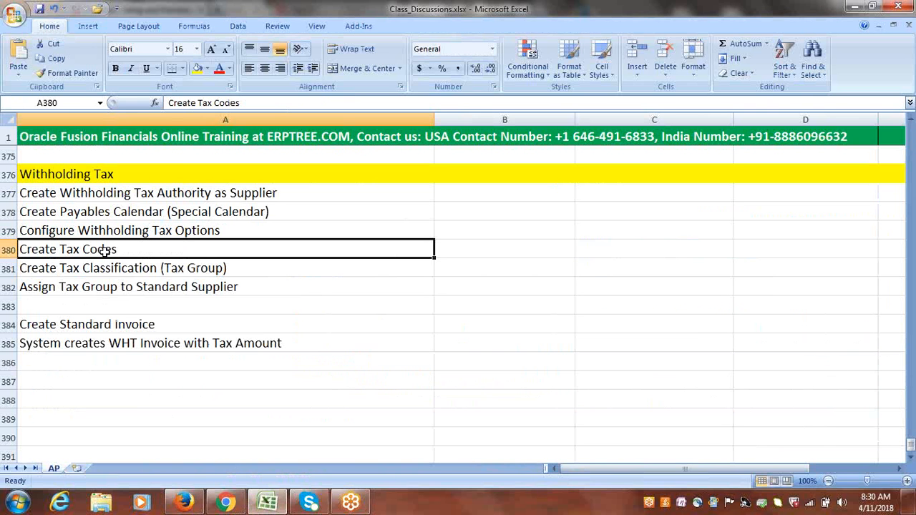
click(185, 503)
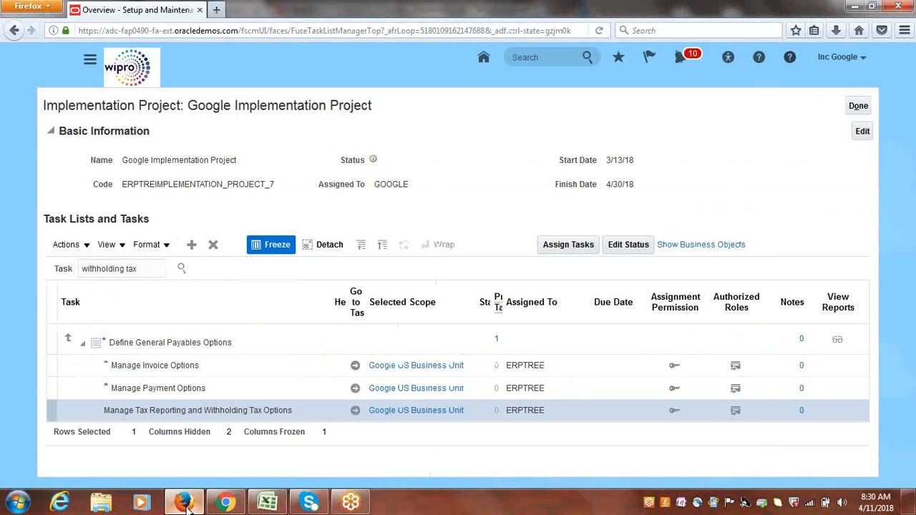
Search the project tasks for tax codes and go to the Manage Tax Codes task.
drag(152, 269, 42, 282)
text(tax codes)
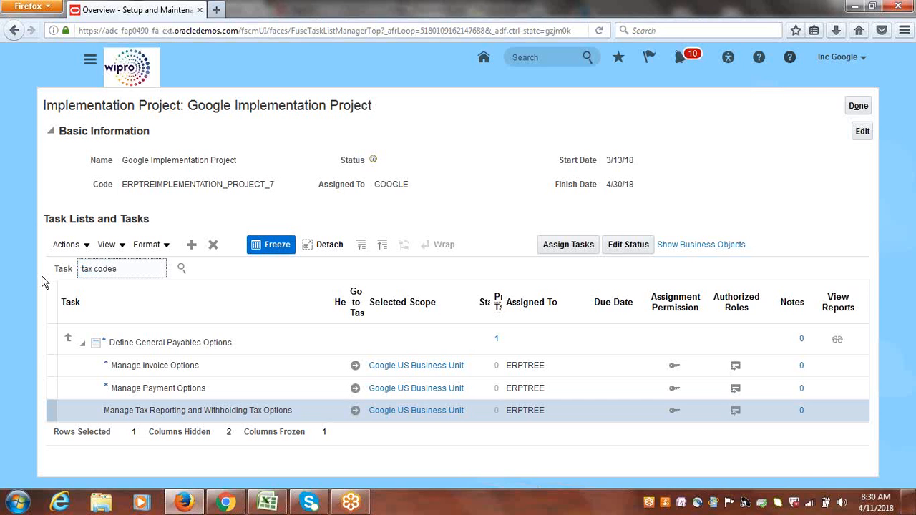
key(Return)
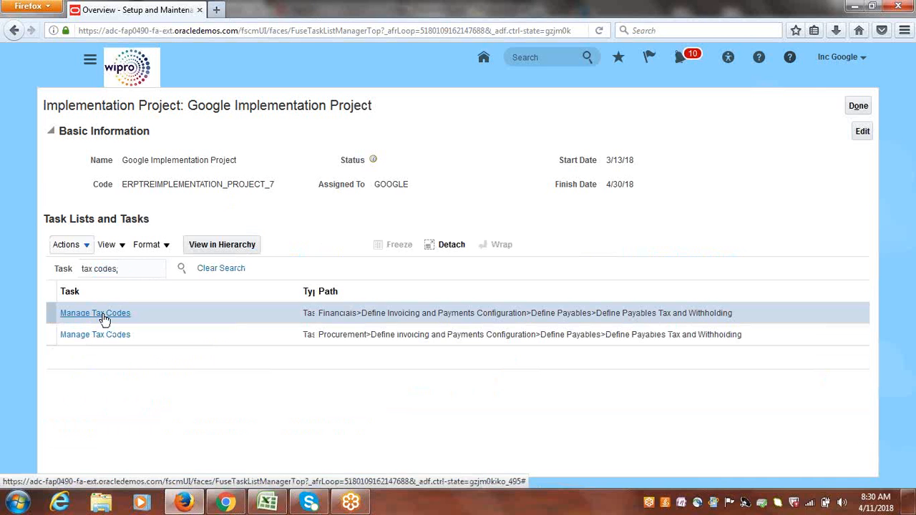
click(102, 315)
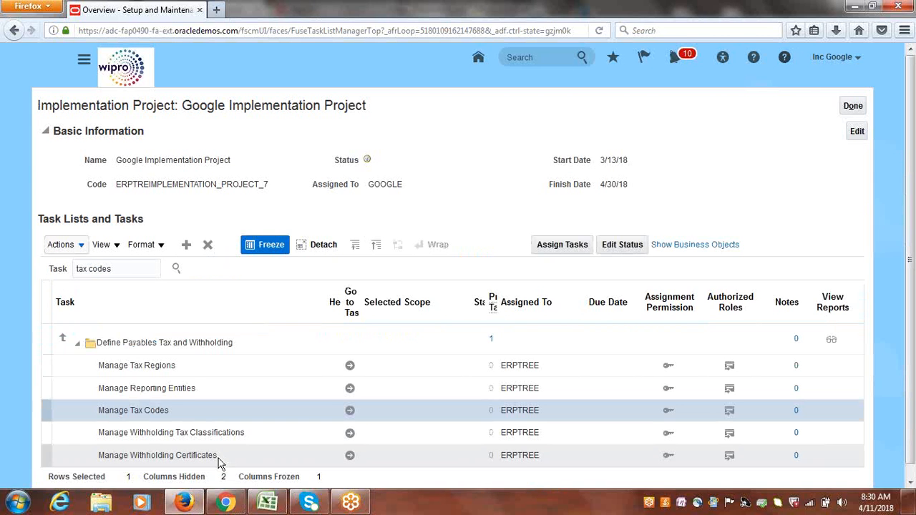
click(351, 412)
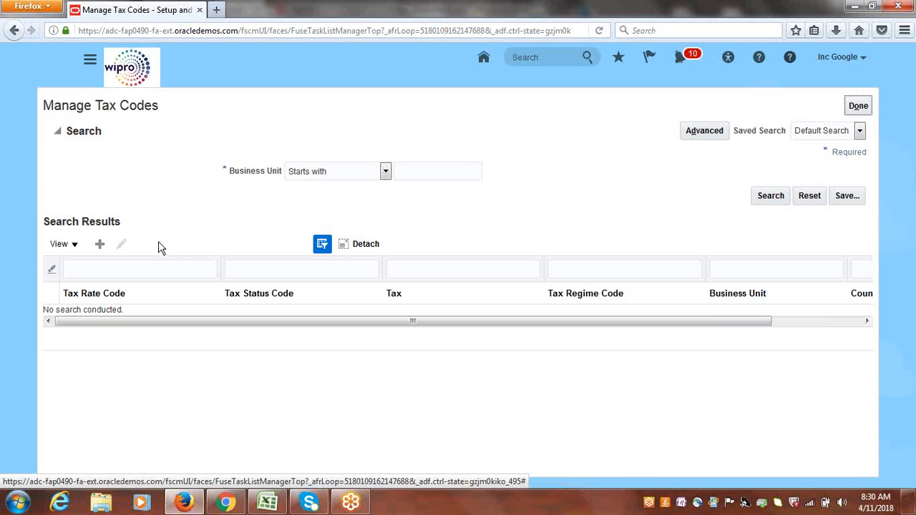
Start a new withholding tax code and set its business unit to Google US Business Unit.
click(101, 245)
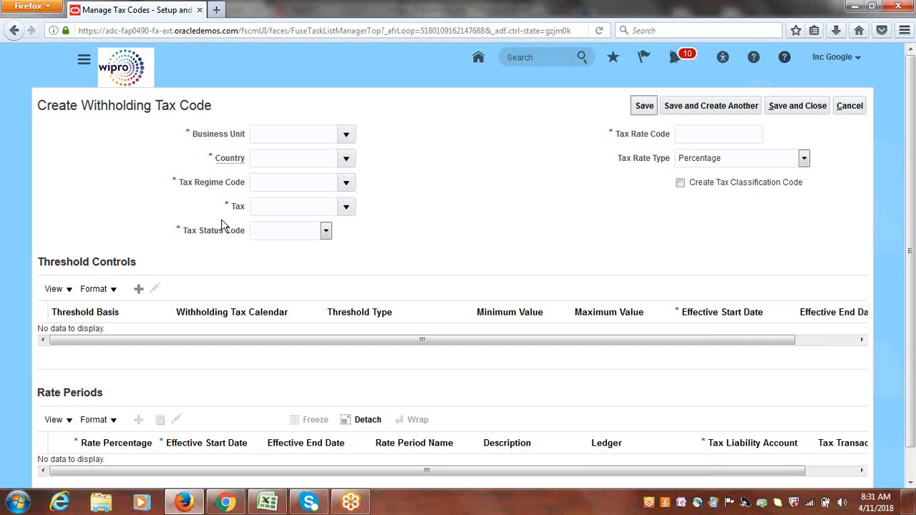
click(348, 136)
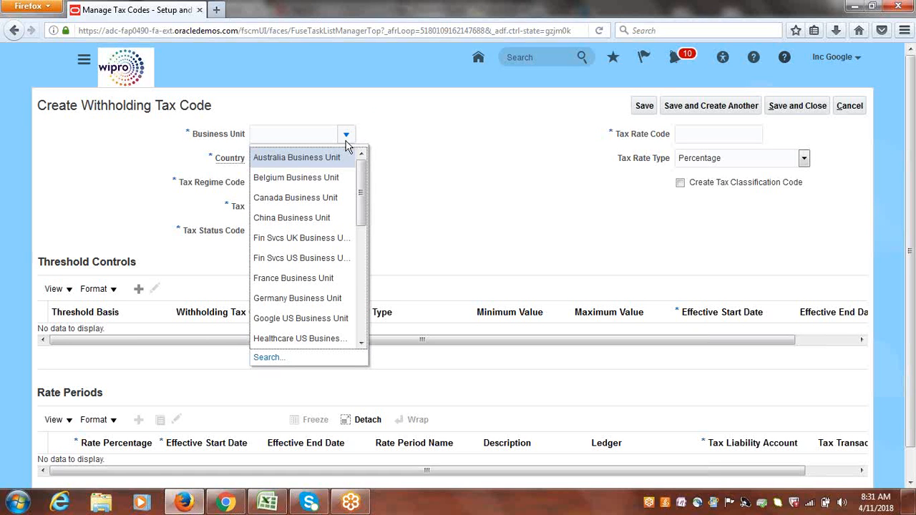
click(310, 319)
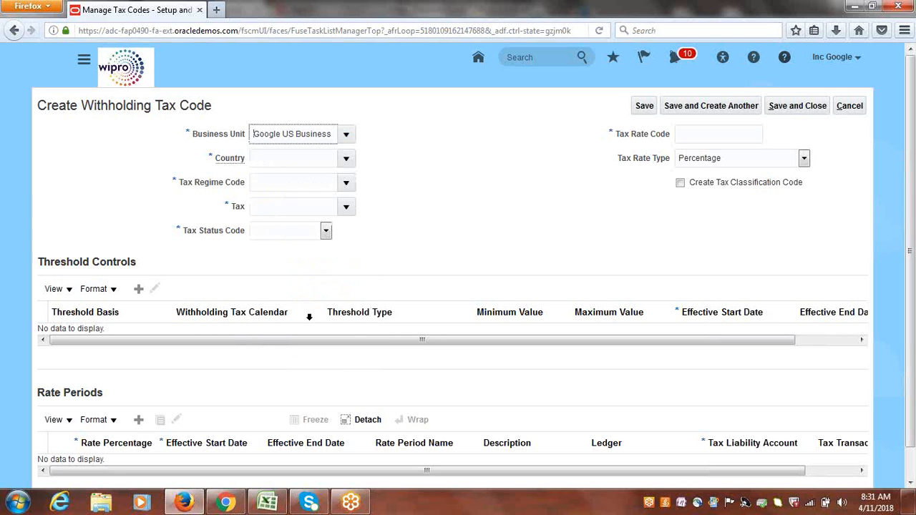
Set the tax code's country to United States by searching countries for code US.
click(346, 159)
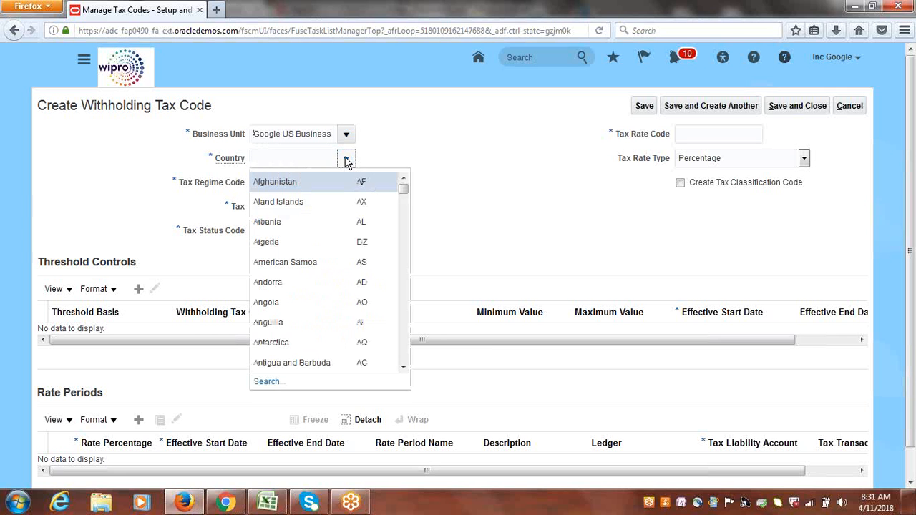
click(266, 382)
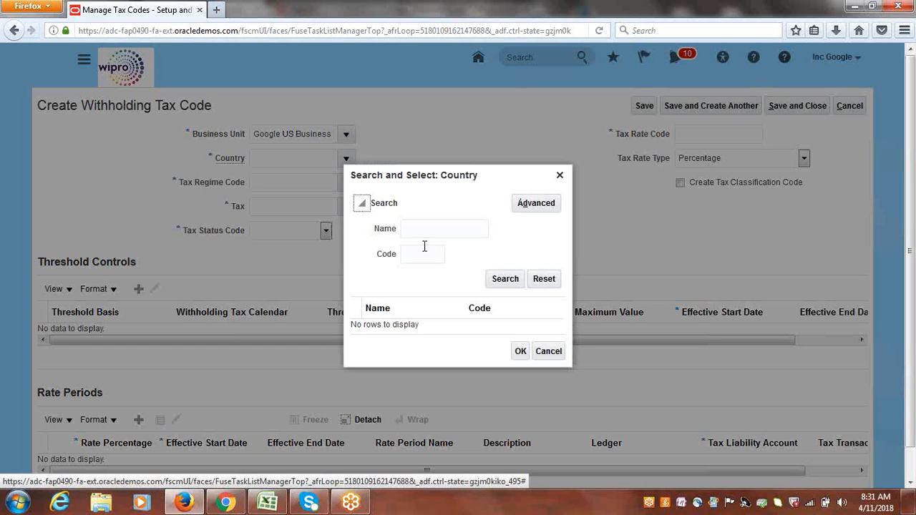
click(422, 247)
text(US)
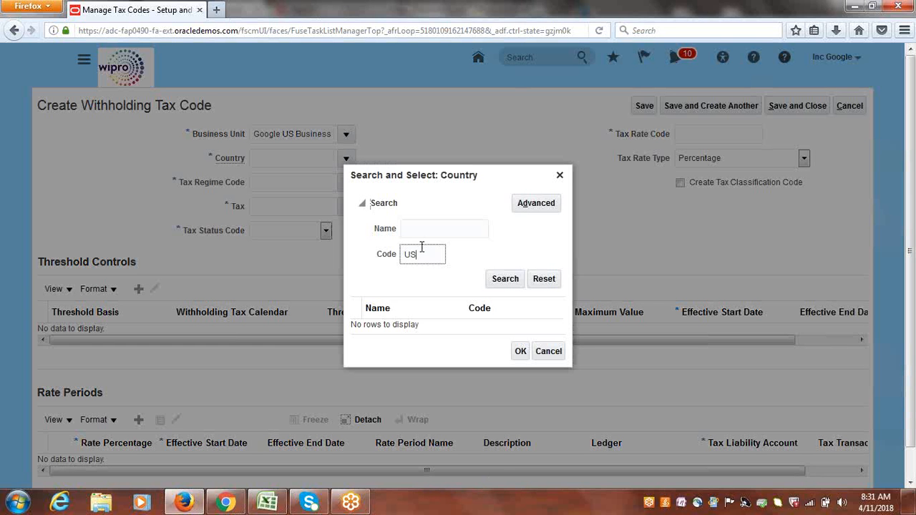
click(504, 279)
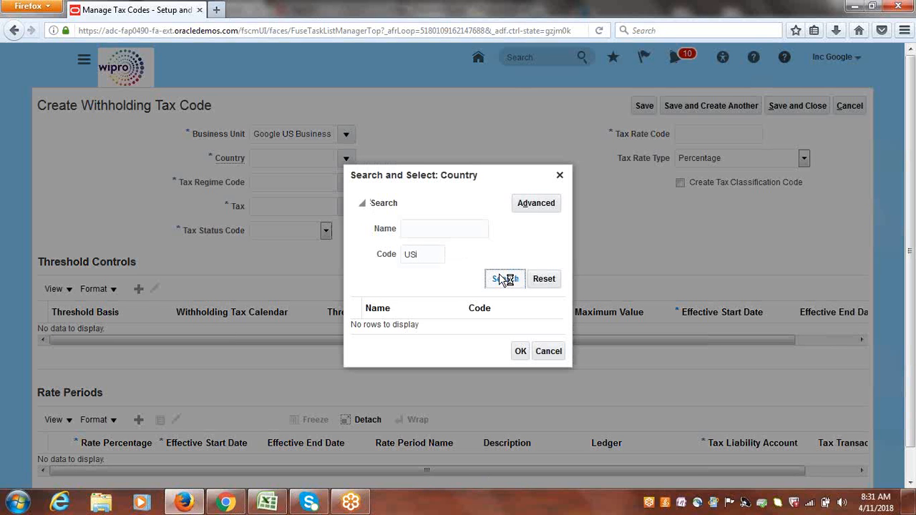
click(394, 324)
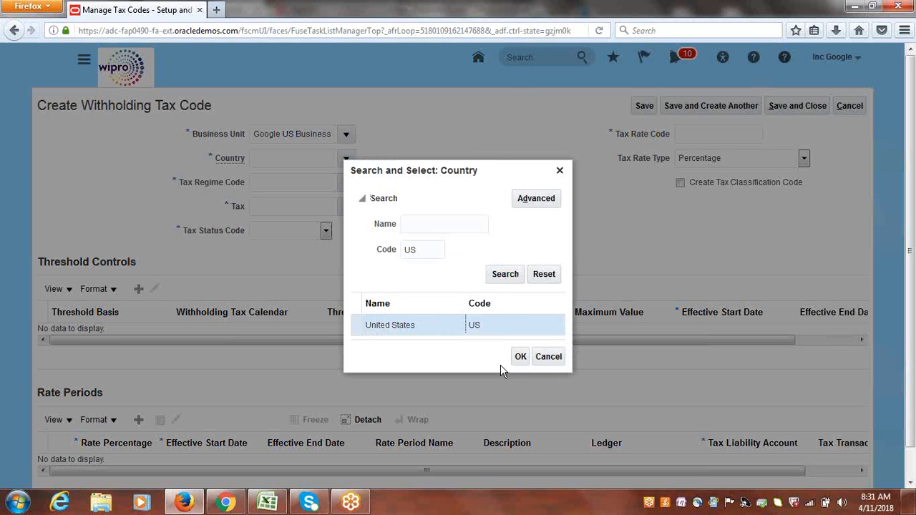
click(522, 359)
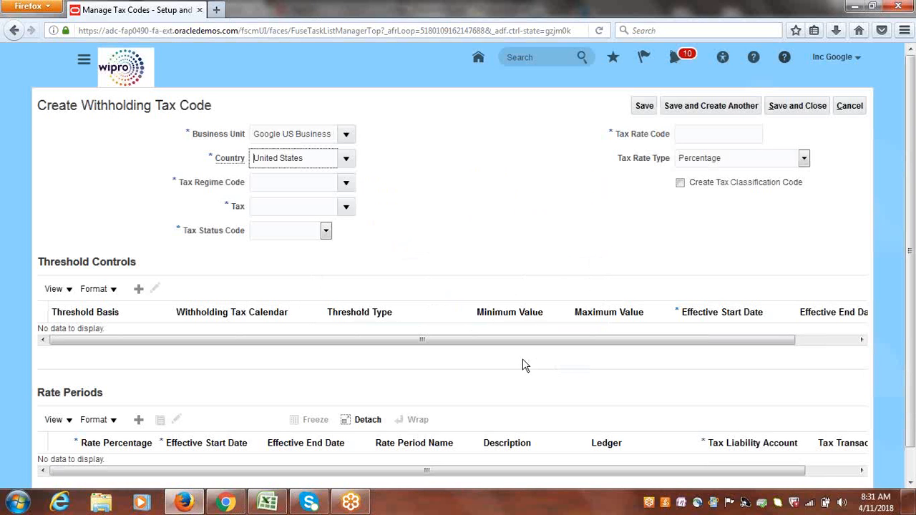
Create a new withholding tax regime with code and name Google WHT Regime, starting on today's date, and save it.
click(346, 182)
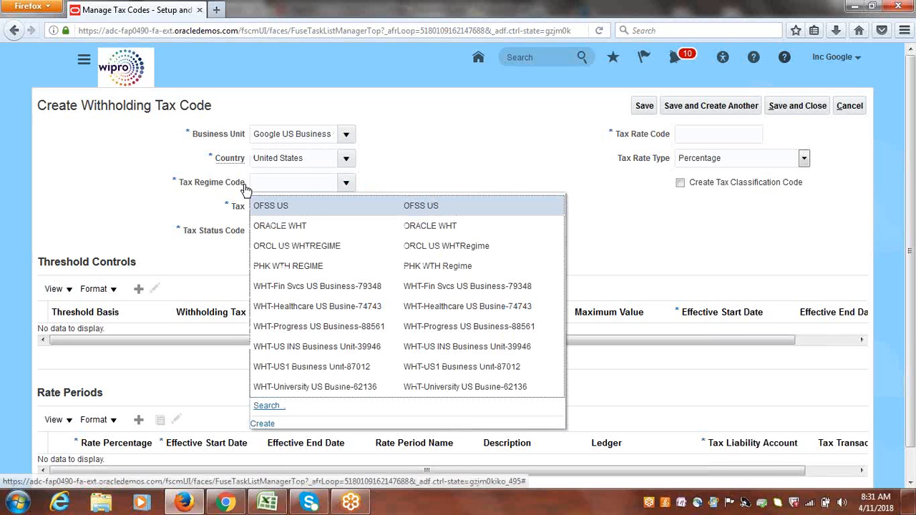
click(262, 425)
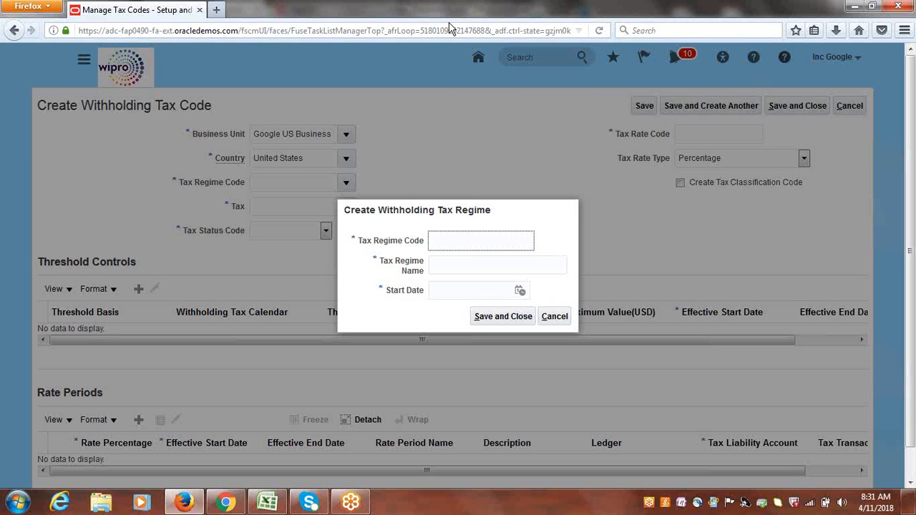
click(449, 20)
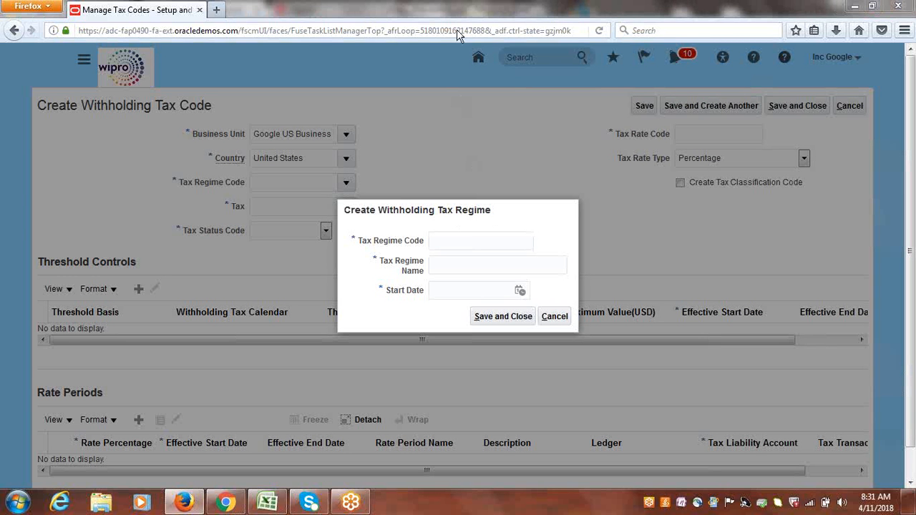
click(449, 241)
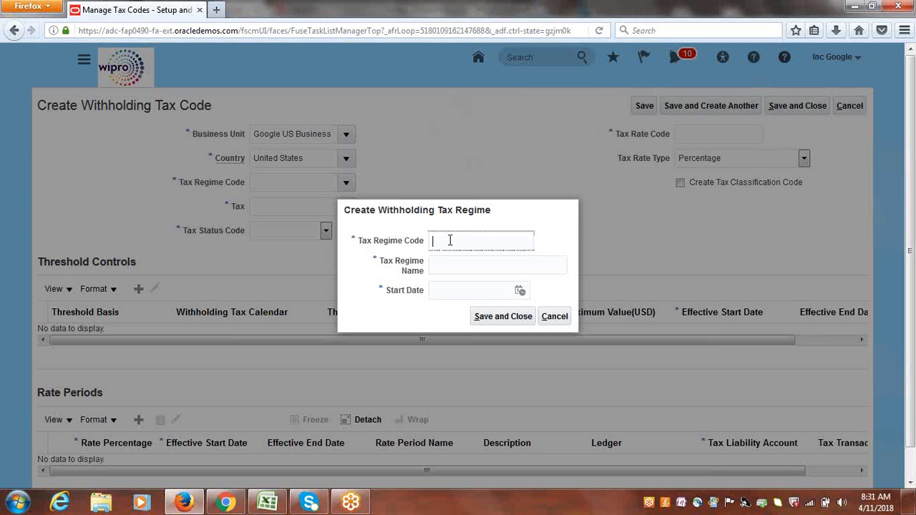
text(Google WHT Regime)
drag(521, 240, 389, 251)
key(ctrl+c)
click(453, 265)
key(ctrl+v)
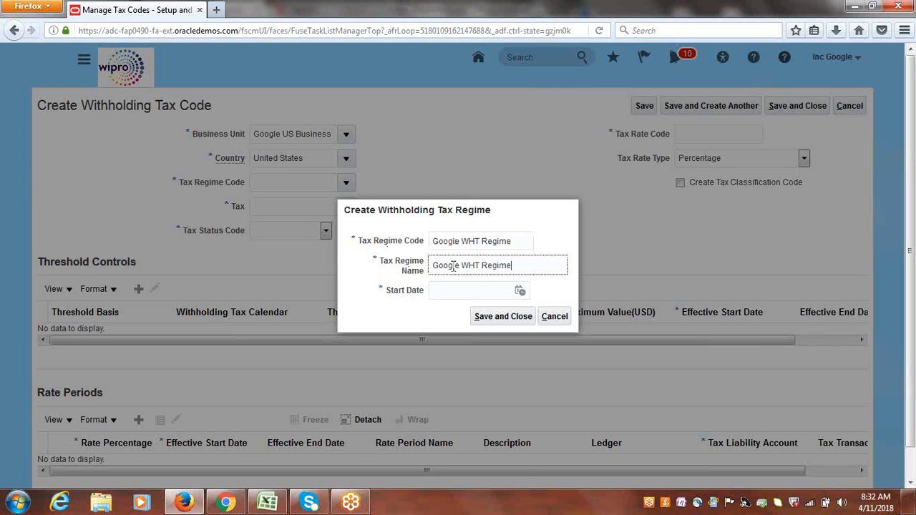
click(520, 291)
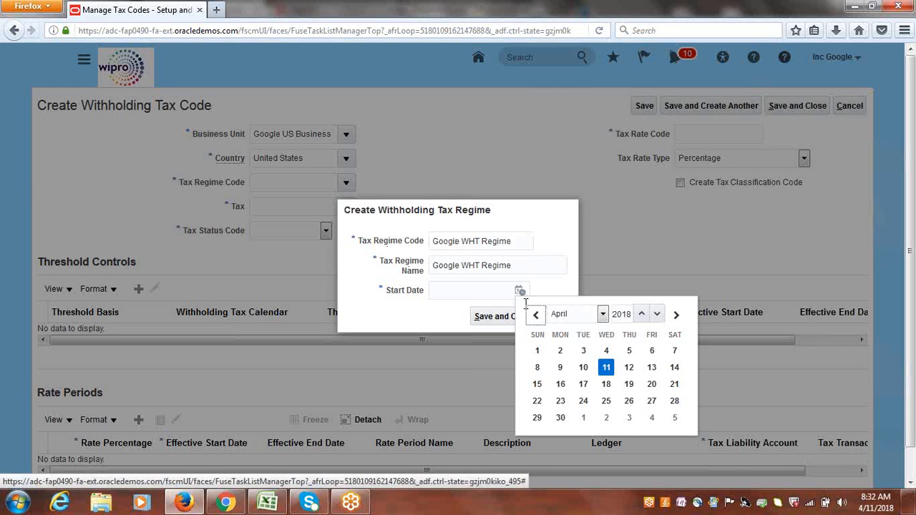
key(Return)
click(497, 318)
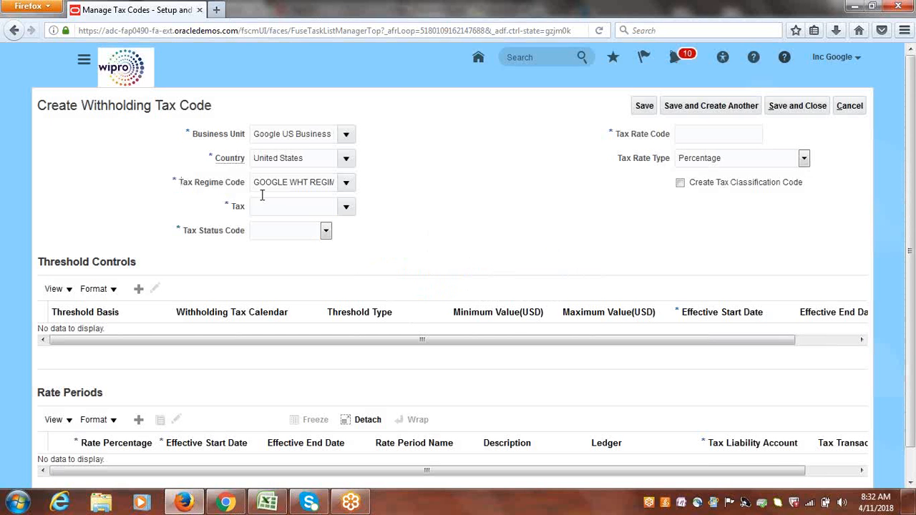
Create a new withholding tax named WHT@15% with a start date of 4/11/18.
click(348, 207)
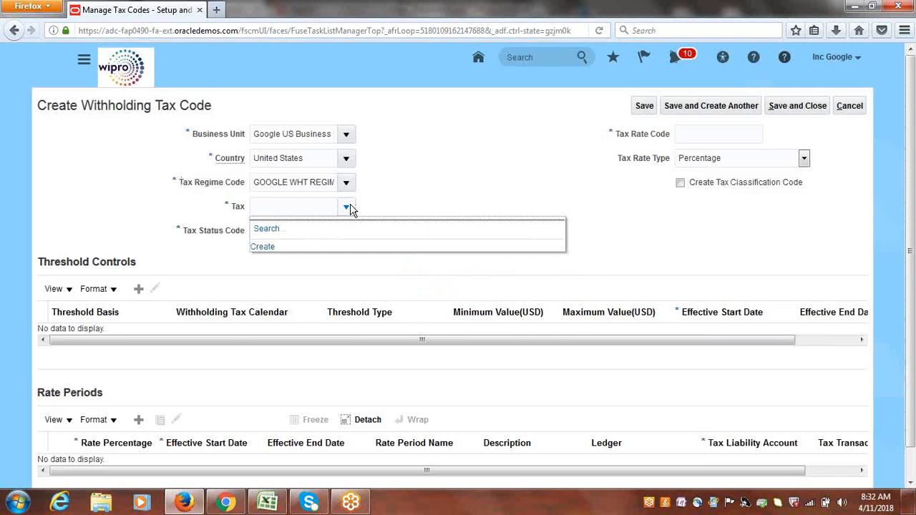
click(263, 248)
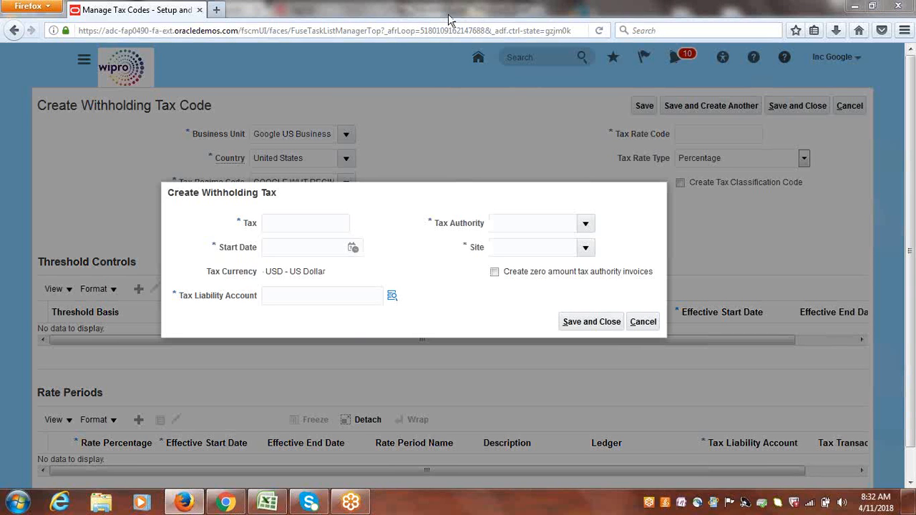
click(310, 222)
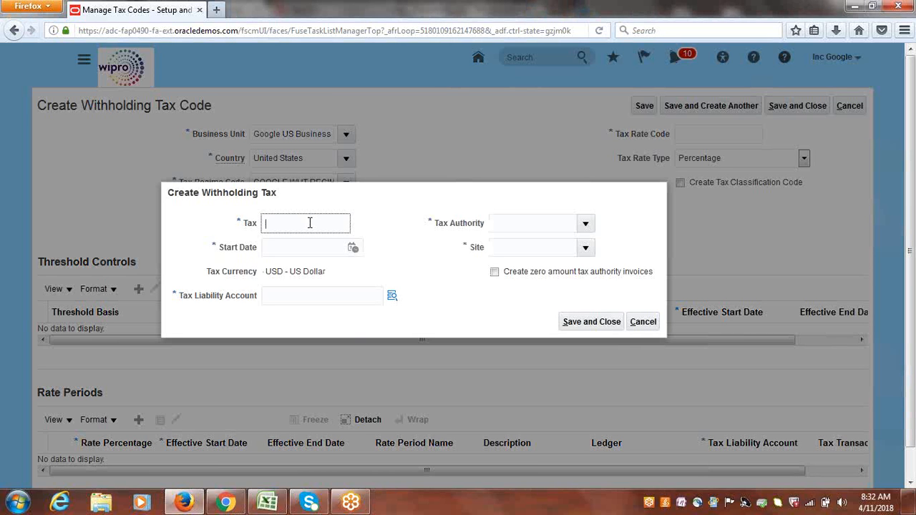
text(WHTI)
text(&)
key(BackSpace)
text(@15%)
click(353, 247)
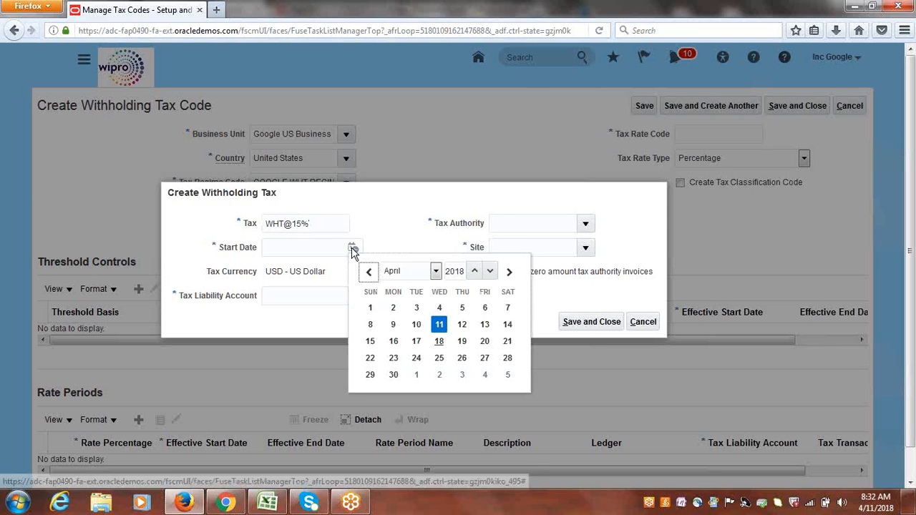
key(Return)
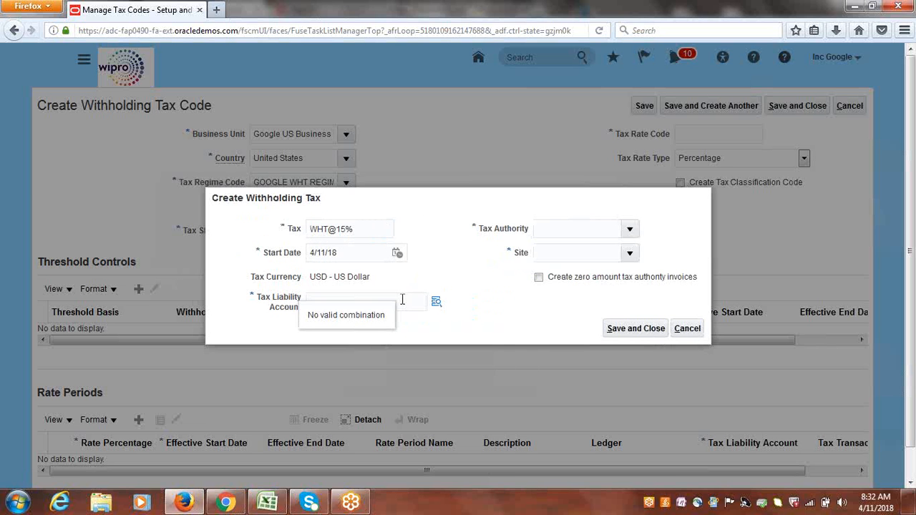
Search the account segment values for the tax liability account by the description Accounts Payable.
click(435, 303)
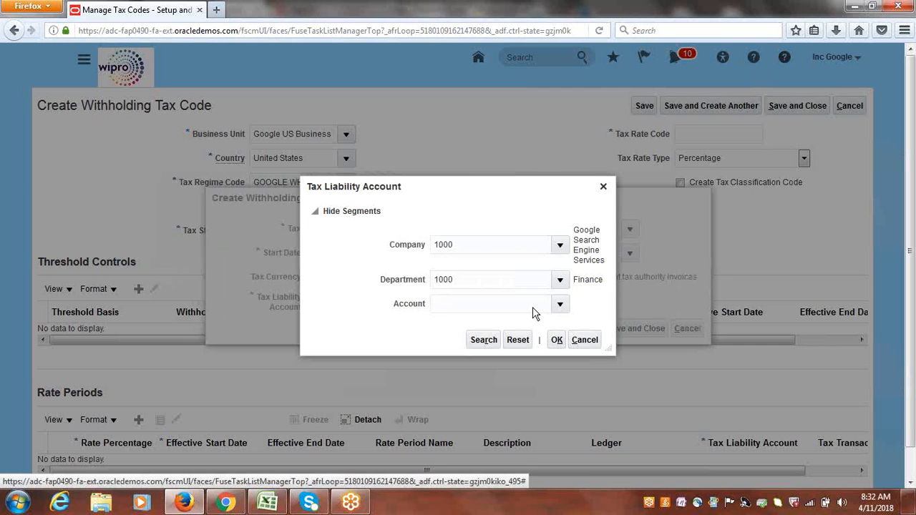
click(562, 306)
click(563, 303)
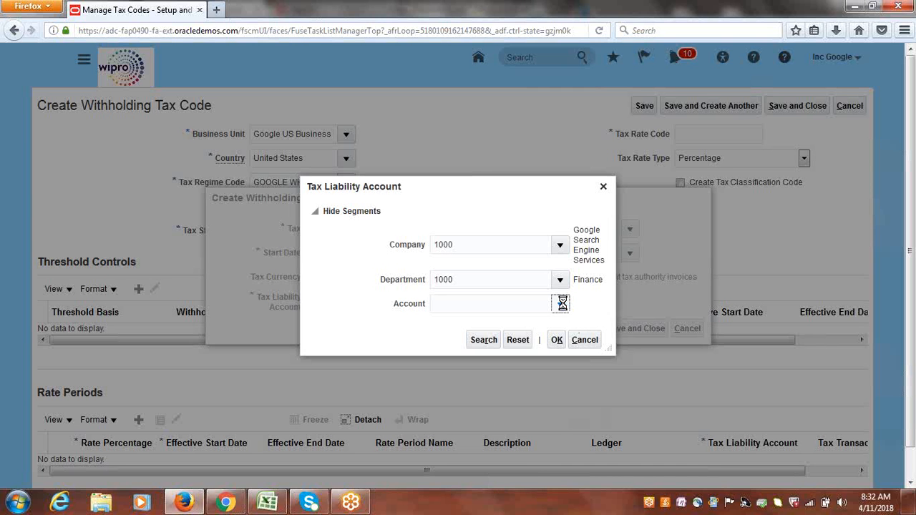
click(450, 280)
click(468, 263)
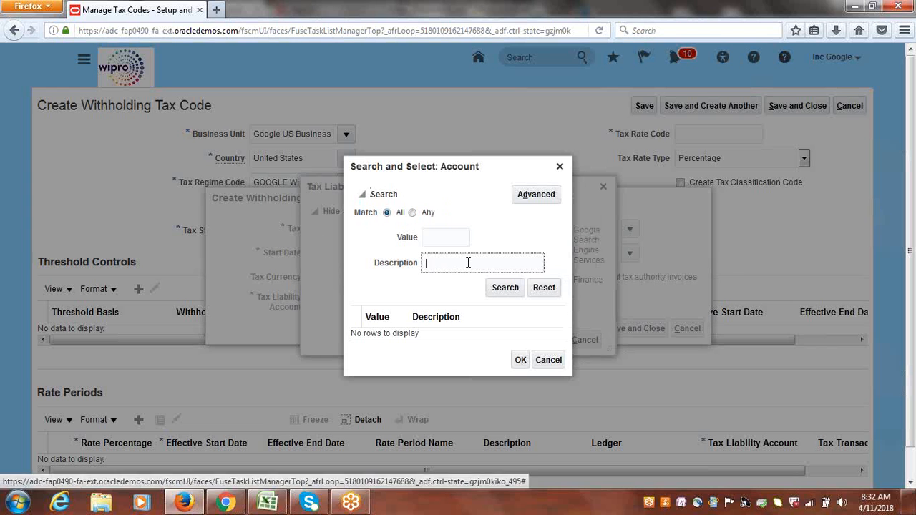
text(A)
key(BackSpace)
text(Acco)
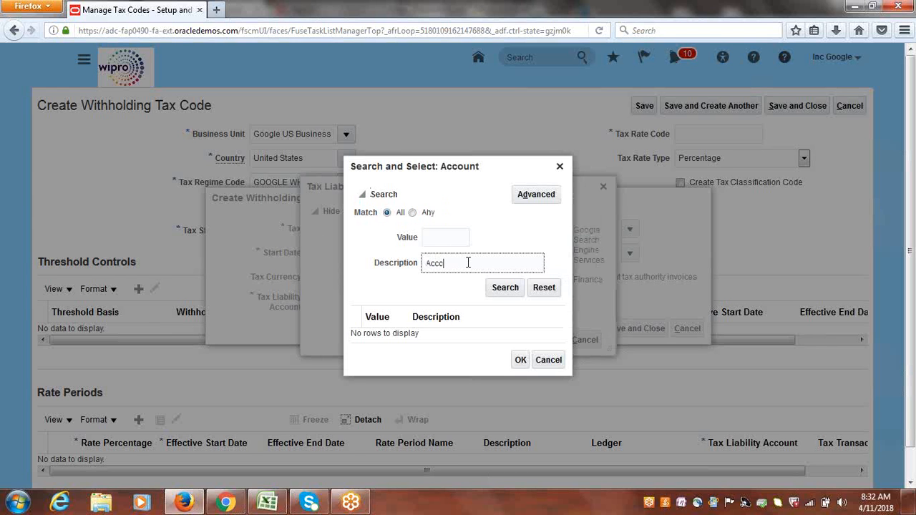
text(unts Payable)
click(504, 294)
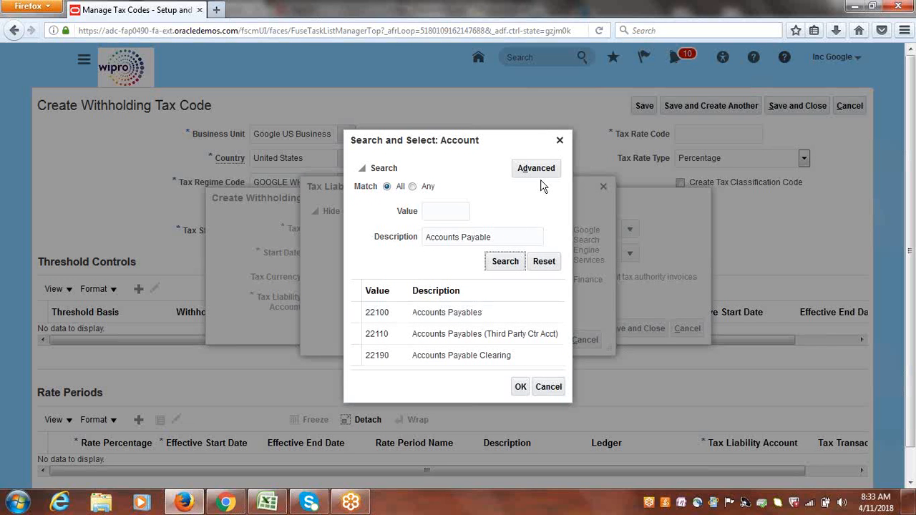
Set the tax liability account to 1000.1000.25400 by searching account descriptions containing Withholding and picking Withholding Tax Payable.
click(537, 169)
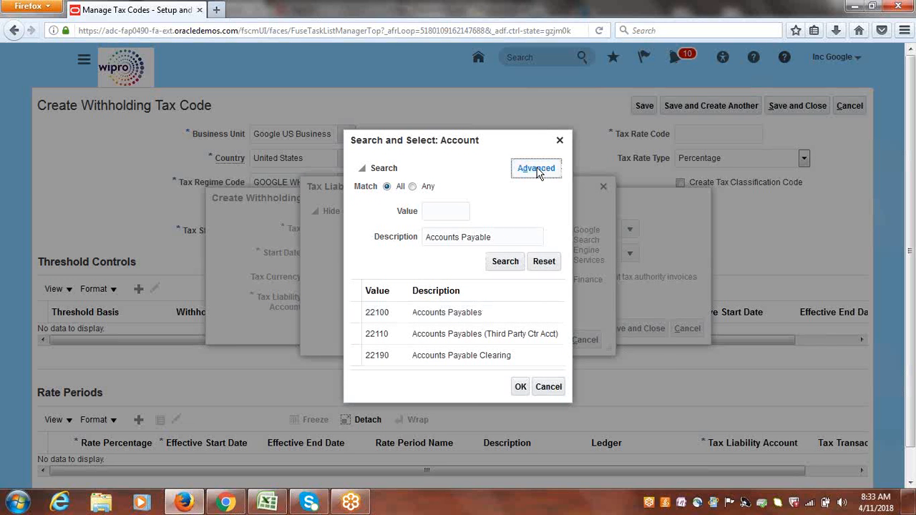
click(474, 237)
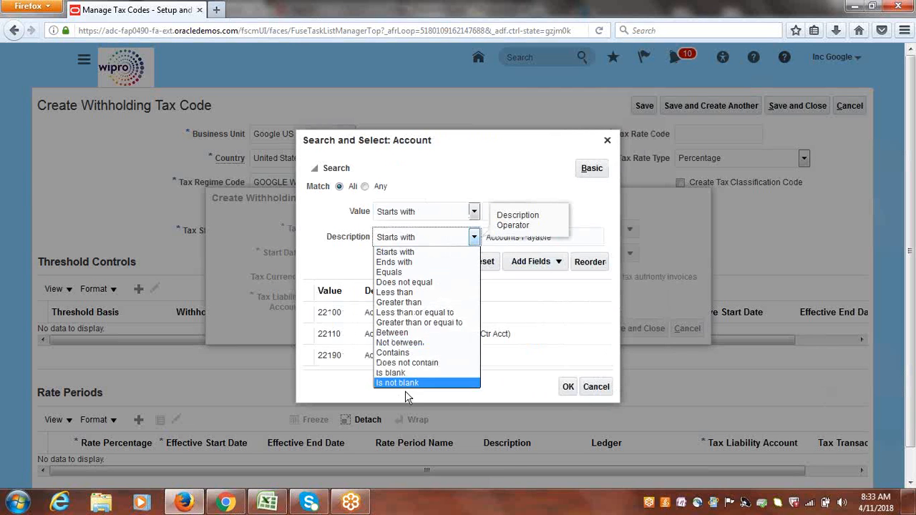
click(409, 358)
click(603, 237)
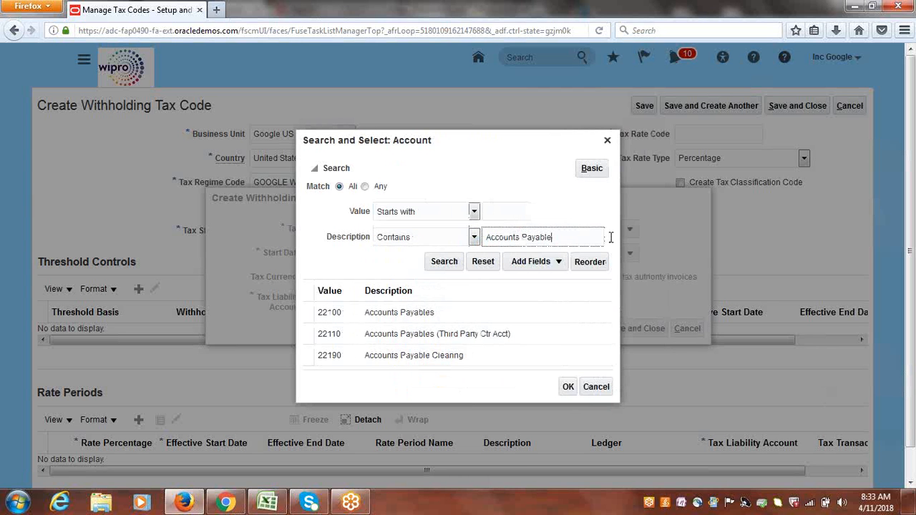
key(ctrl+a)
text(Withholding)
click(441, 262)
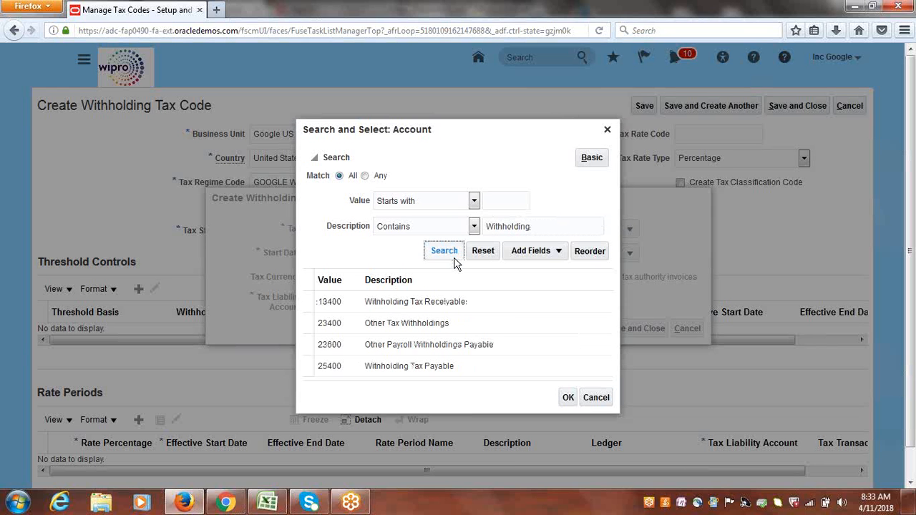
click(399, 368)
click(569, 398)
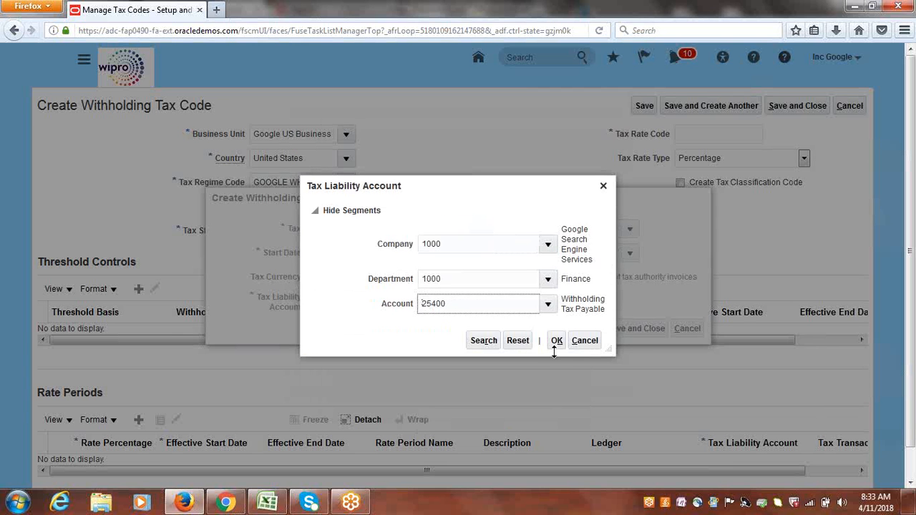
click(556, 347)
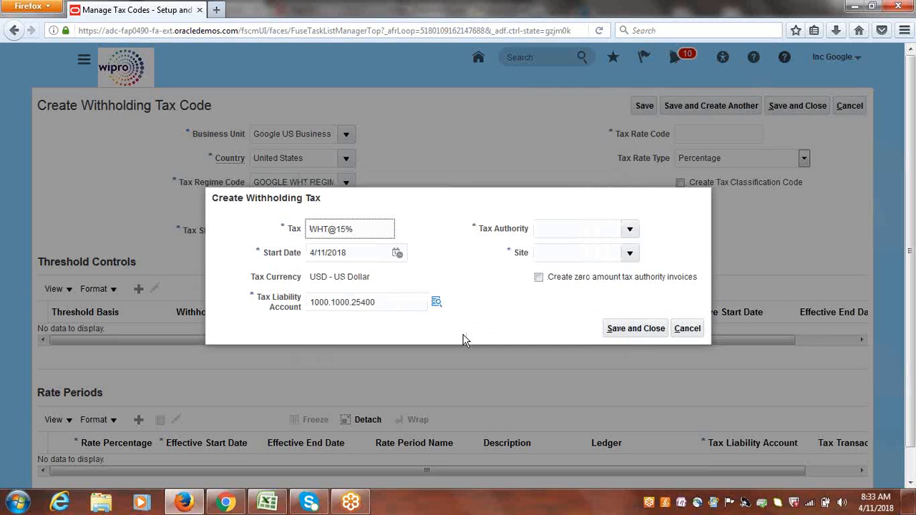
Set the withholding tax's tax authority to Google WHT Authority and its site to WHT Site.
click(630, 229)
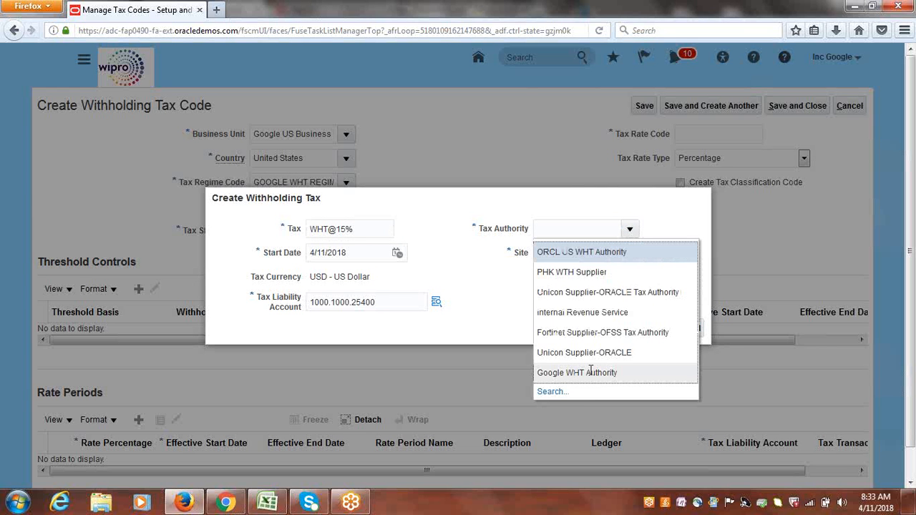
click(590, 371)
click(630, 253)
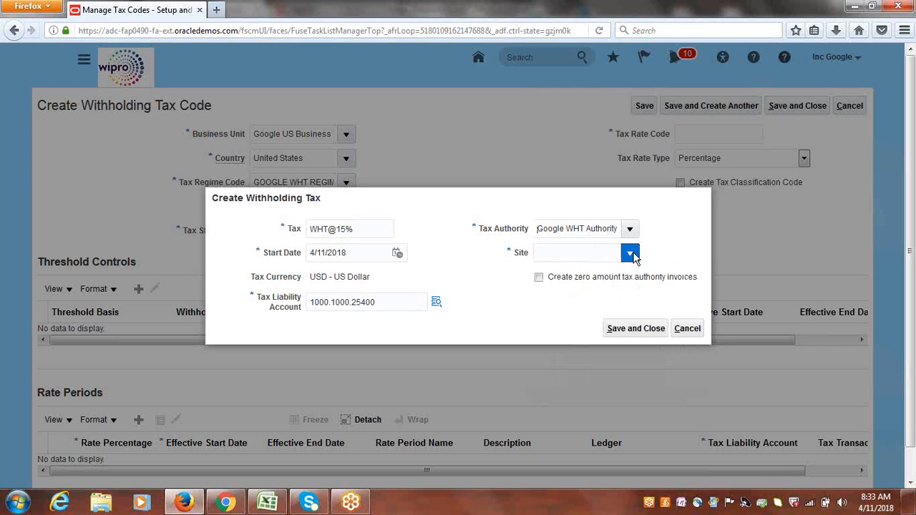
click(586, 278)
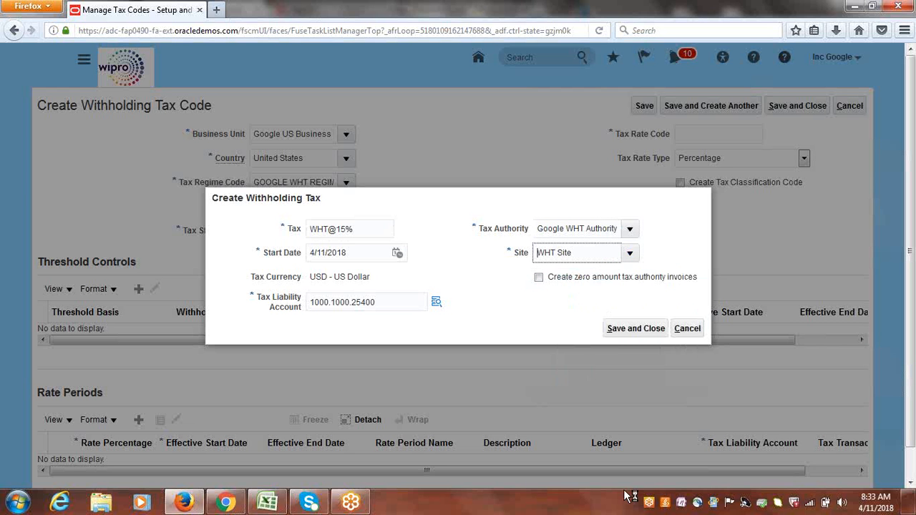
Save the new withholding tax and set the tax rate code to WHT@15%, copied from the tax field.
click(640, 333)
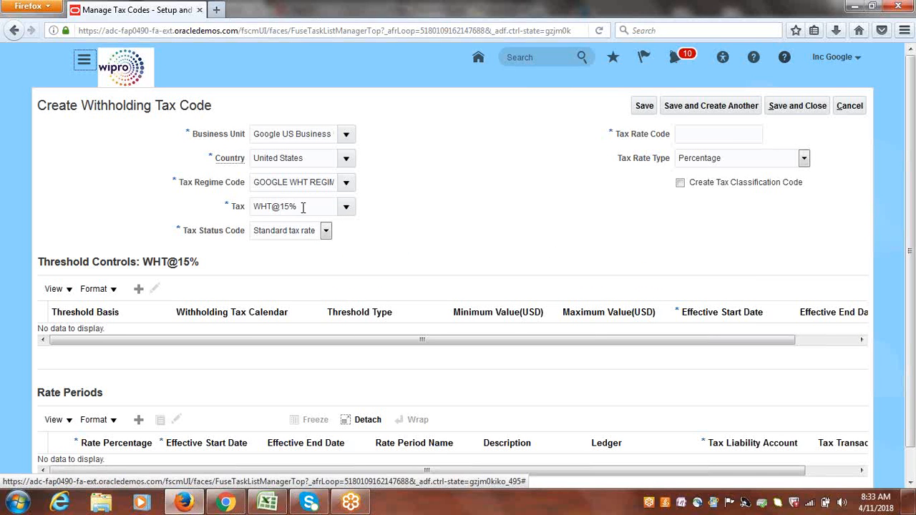
drag(303, 208, 243, 210)
key(ctrl+c)
click(702, 138)
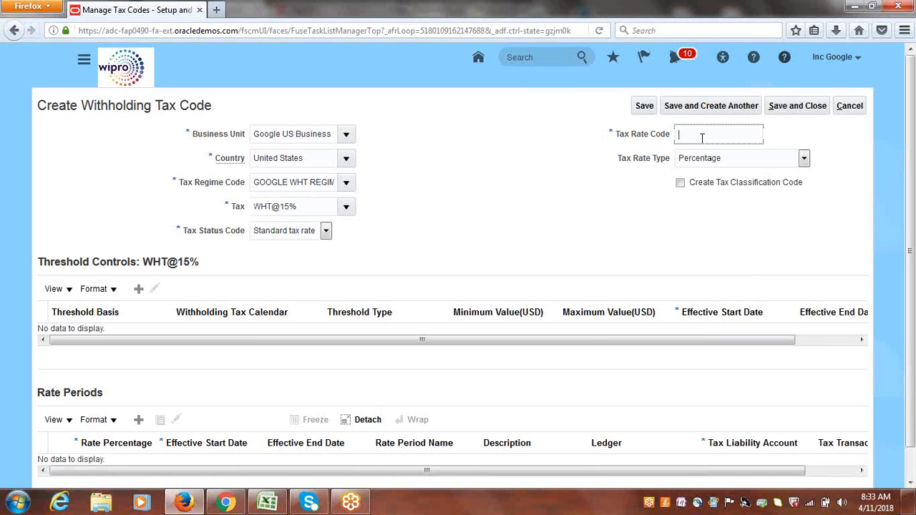
key(ctrl+v)
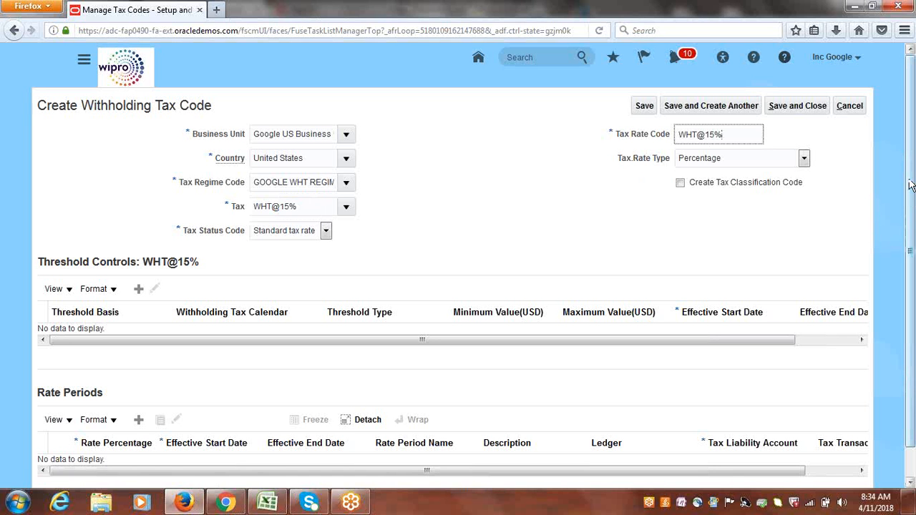
Add a rate period with a rate percentage of 15 and an effective start date of 4/11/18.
drag(911, 197, 914, 223)
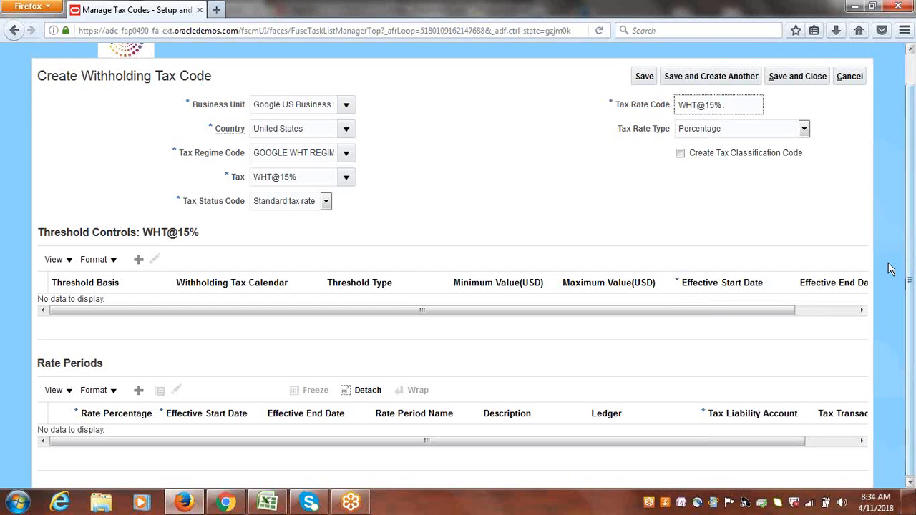
click(138, 391)
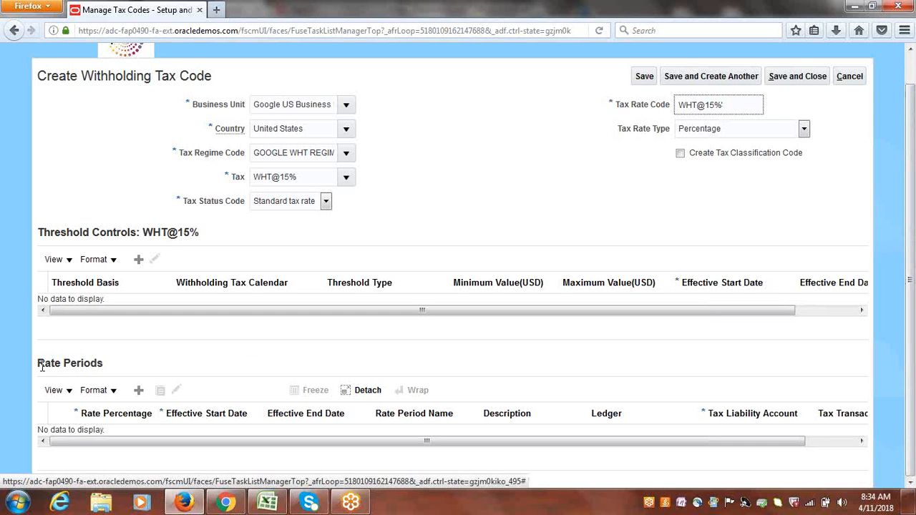
click(139, 392)
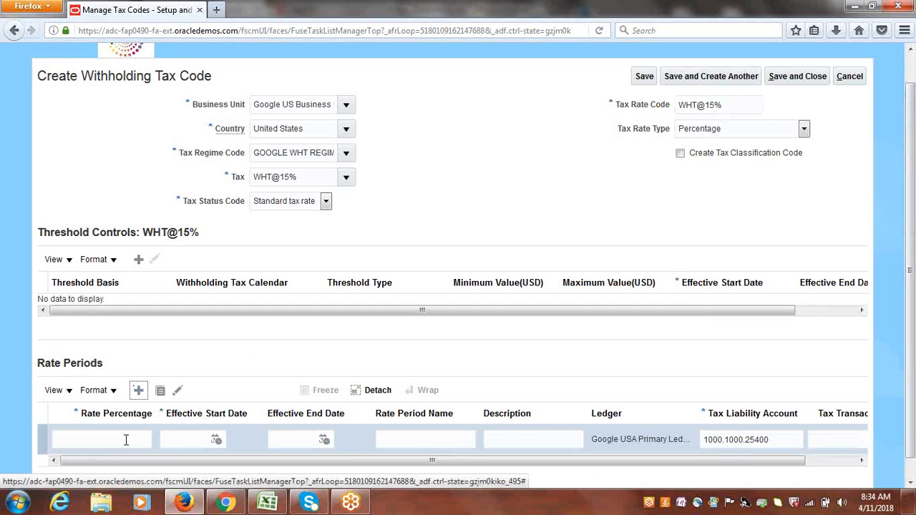
click(126, 441)
text(15)
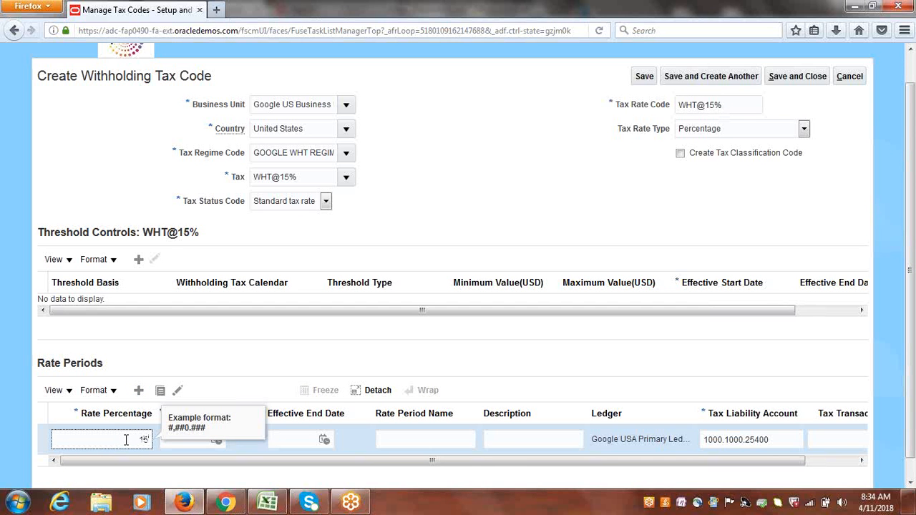
key(Tab)
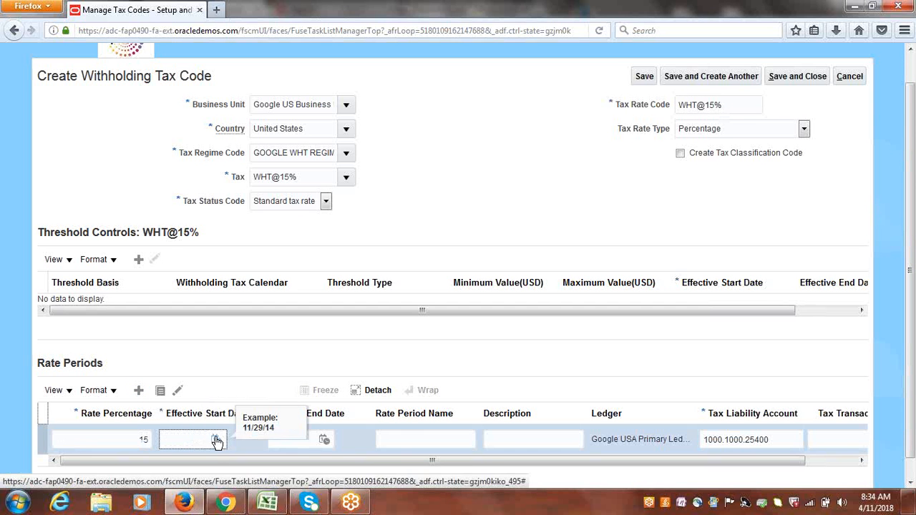
click(216, 440)
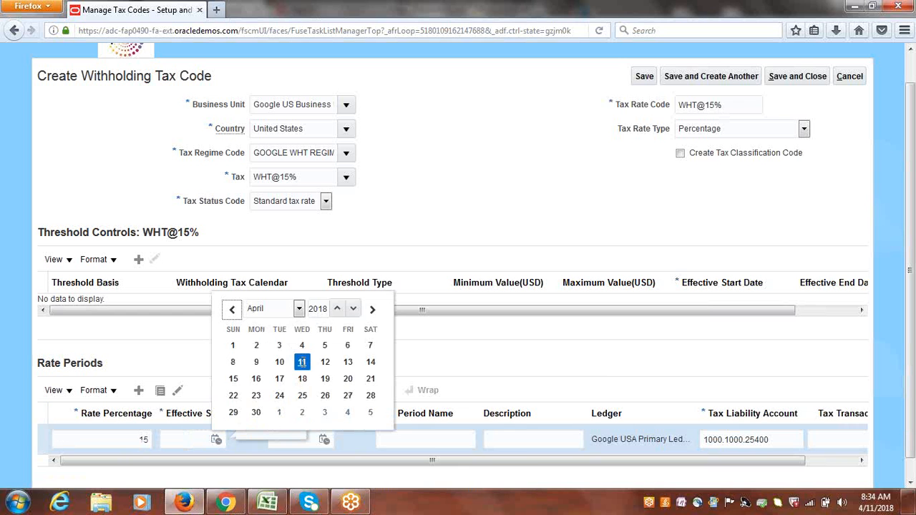
click(302, 363)
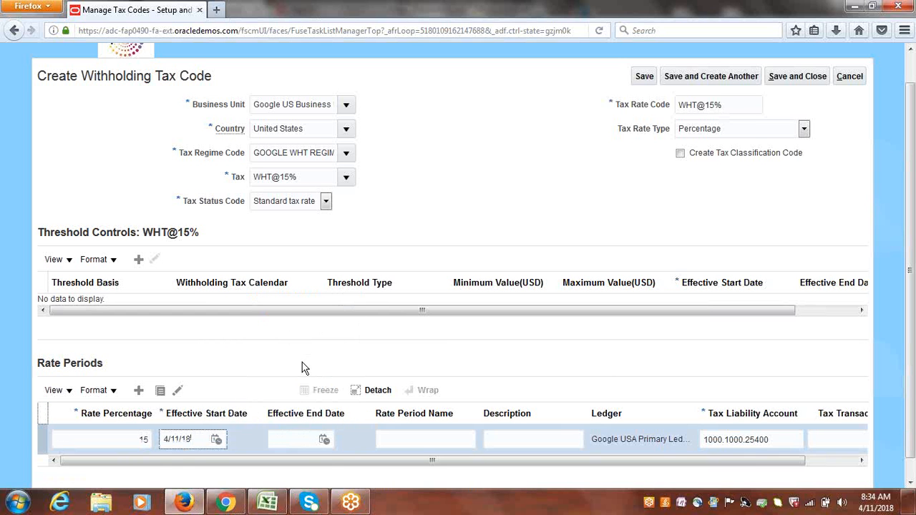
drag(529, 462, 634, 472)
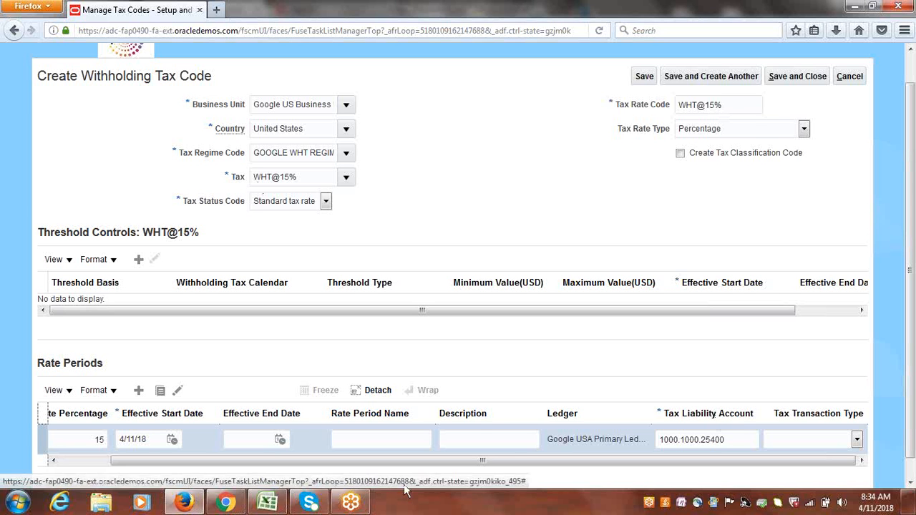
drag(419, 461, 308, 469)
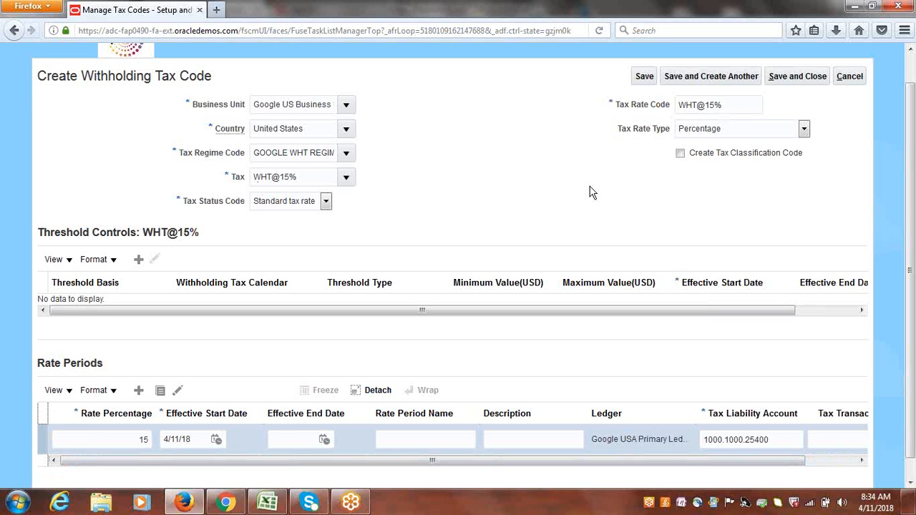
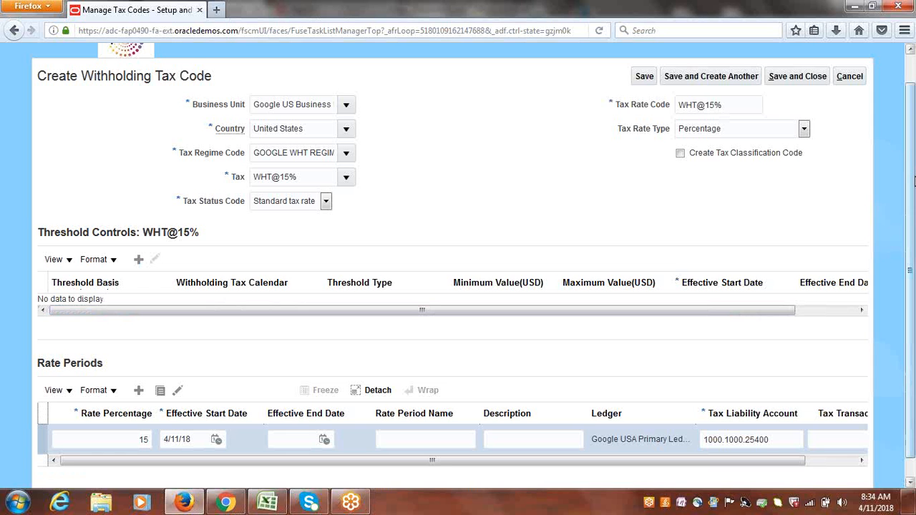
Save and close the new withholding tax code and leave the tax codes page.
drag(915, 181, 915, 159)
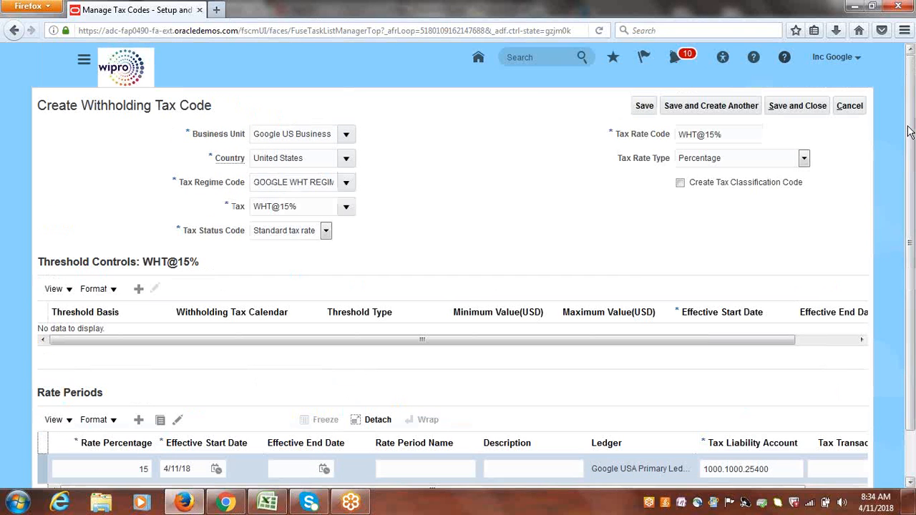
click(798, 106)
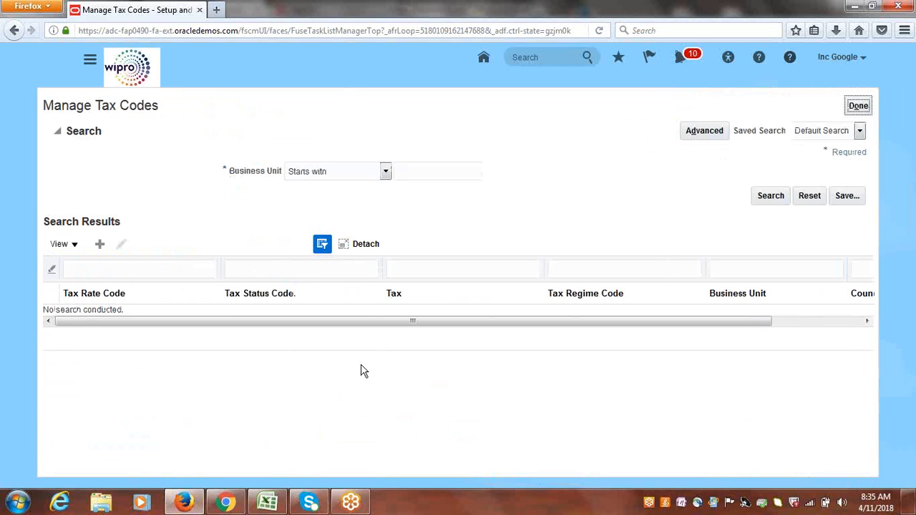
click(859, 107)
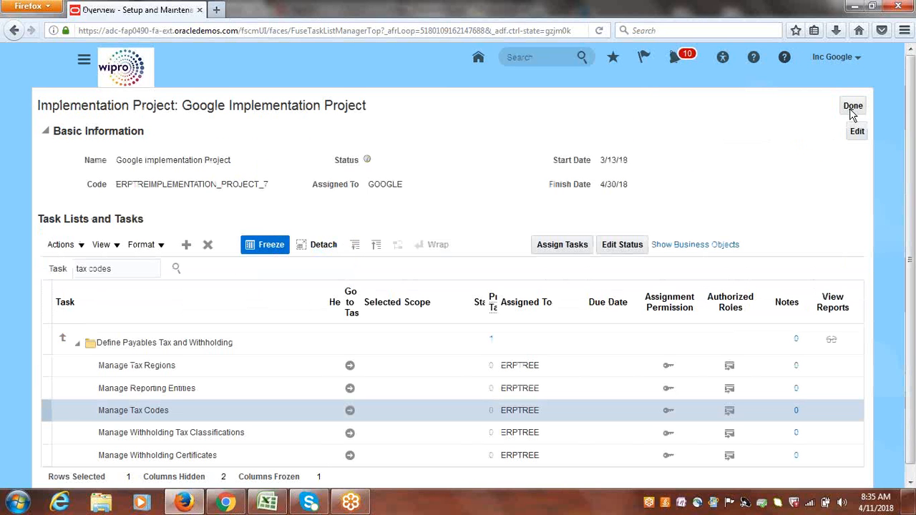
Open the Manage Withholding Tax Classifications task and create a classification with code Google WHT Group.
click(154, 435)
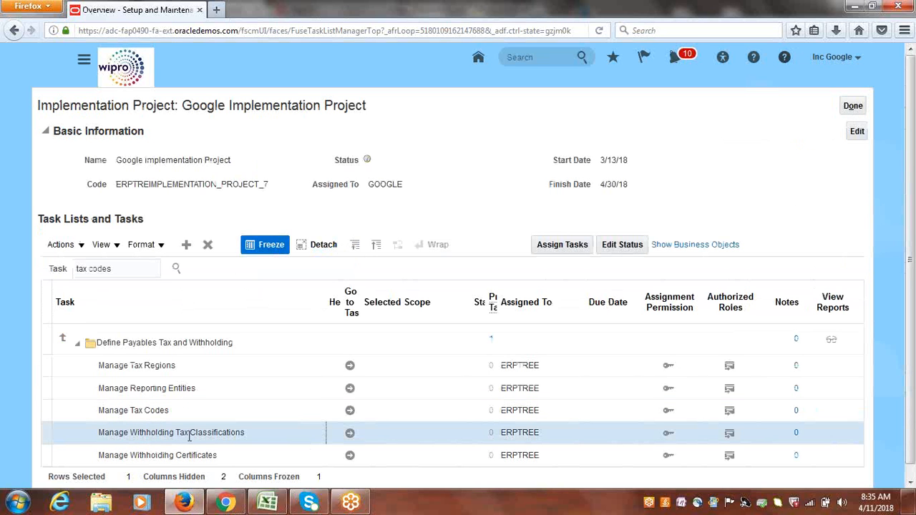
click(350, 434)
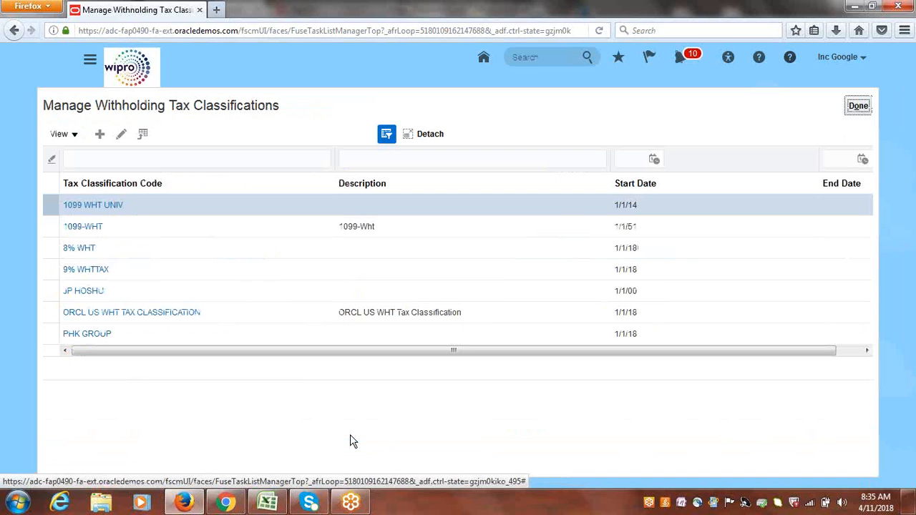
click(101, 135)
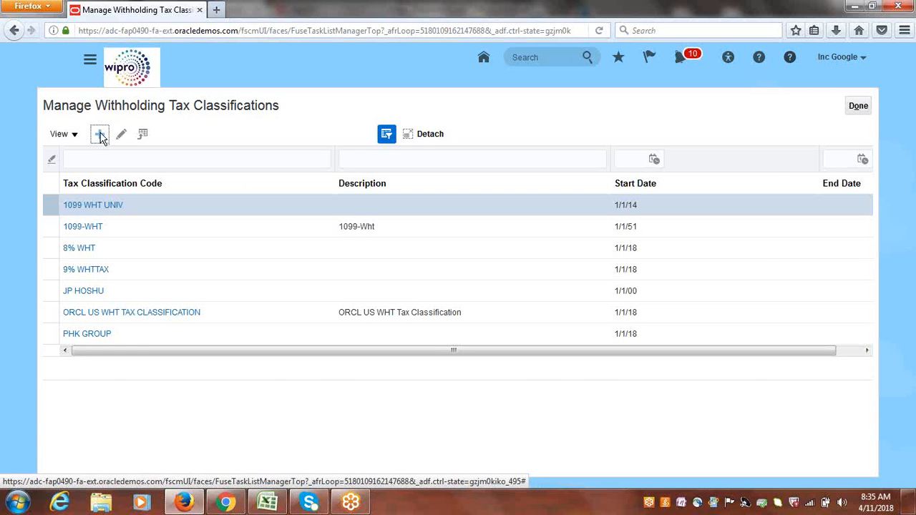
click(292, 134)
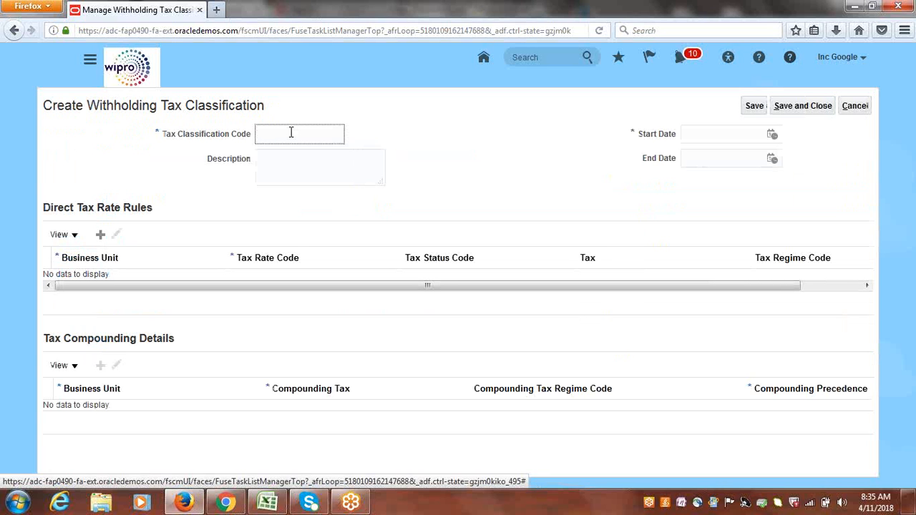
text(Google WHT Group)
Copy the classification code into the description and set the start date to 4/11/18.
drag(179, 136, 231, 137)
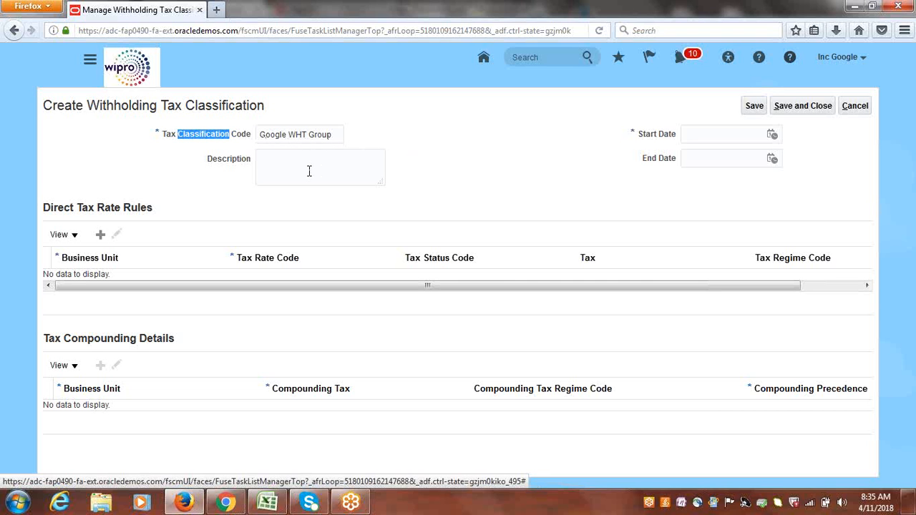
click(319, 136)
drag(319, 136, 259, 136)
key(ctrl+c)
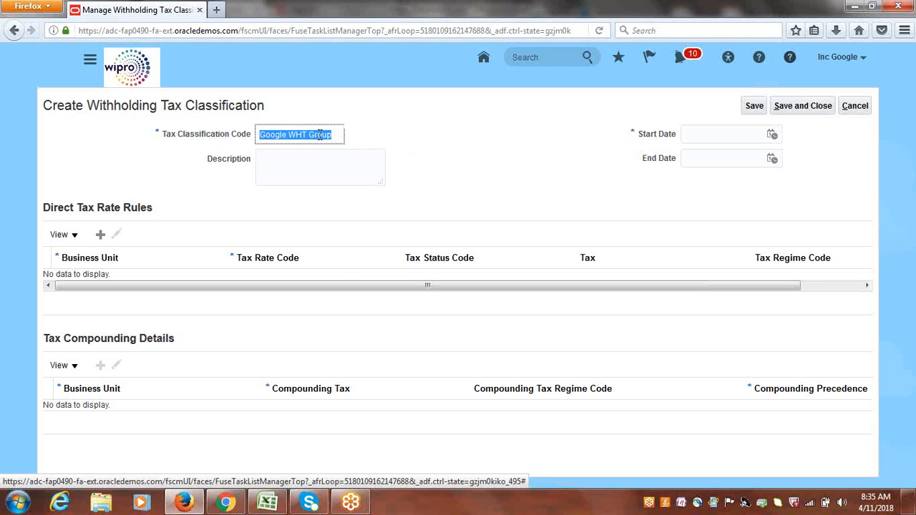
click(300, 164)
key(ctrl+v)
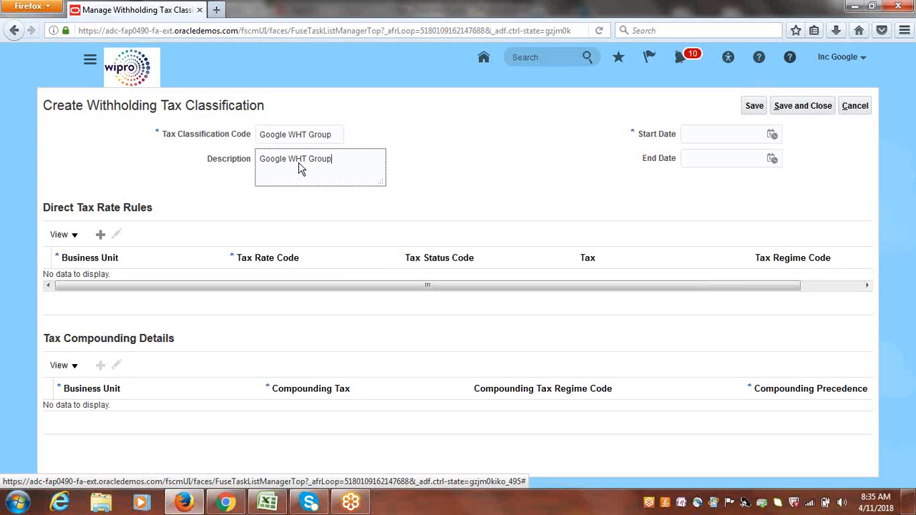
click(773, 137)
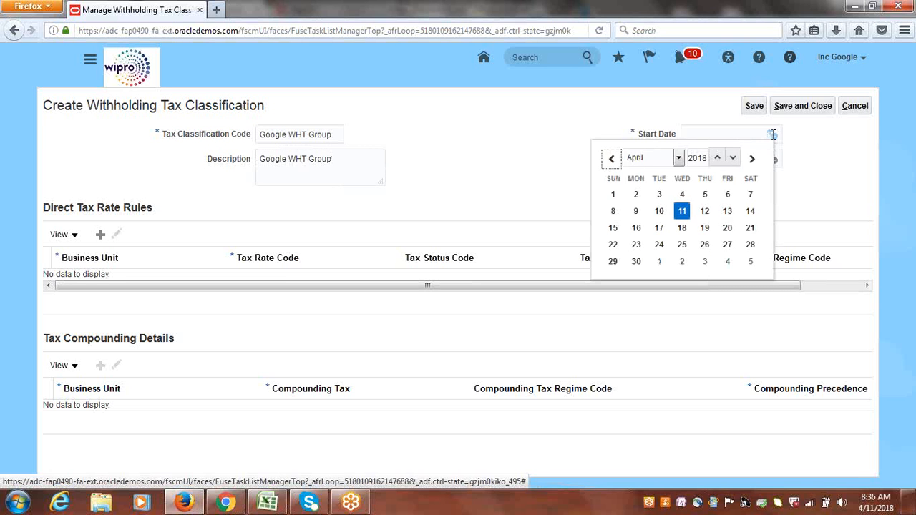
click(681, 209)
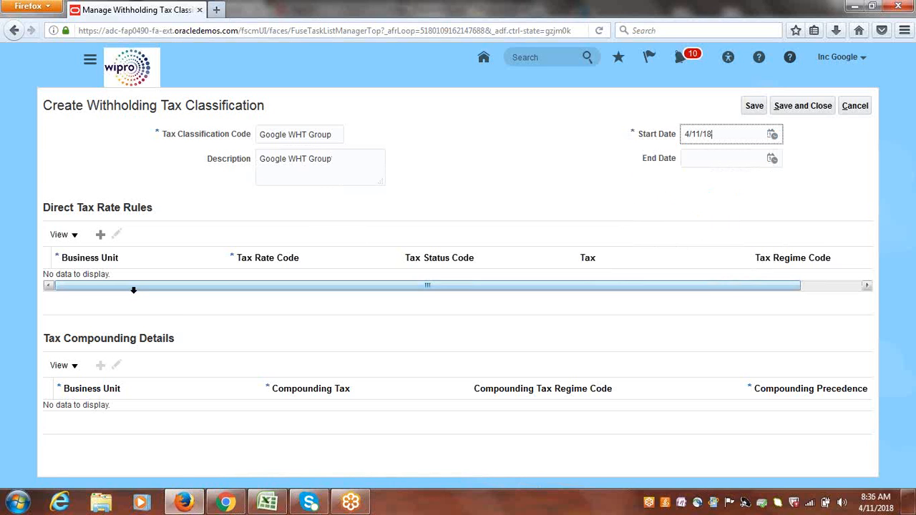
Add a direct tax rate rule for Google US Business Unit with tax rate code WHT@15%, then save and close.
click(99, 237)
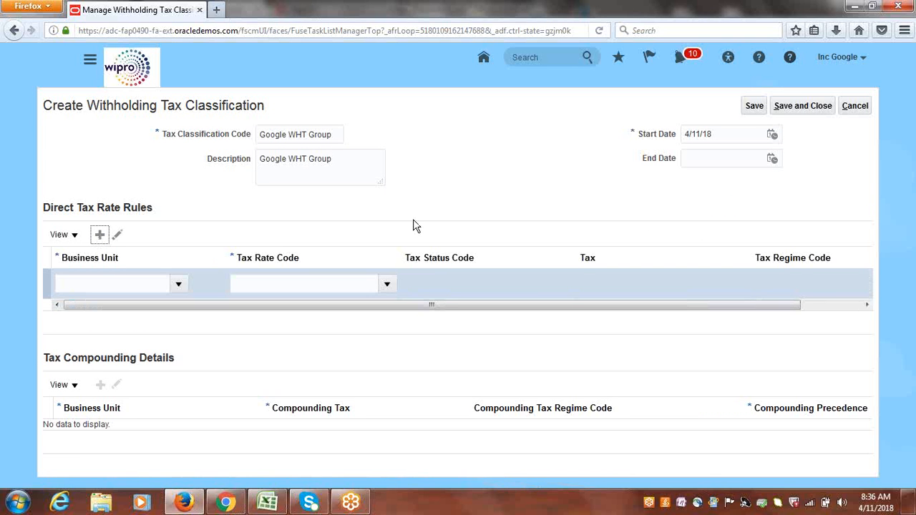
click(179, 285)
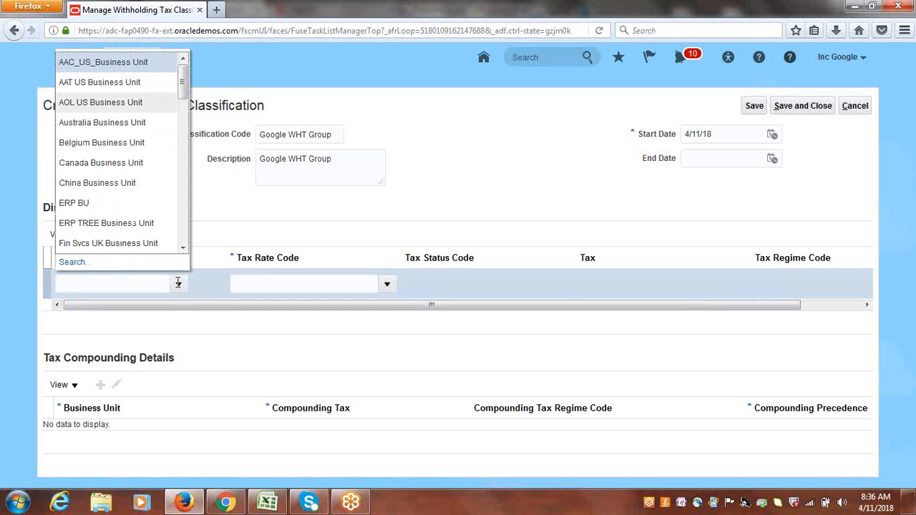
drag(182, 79, 189, 109)
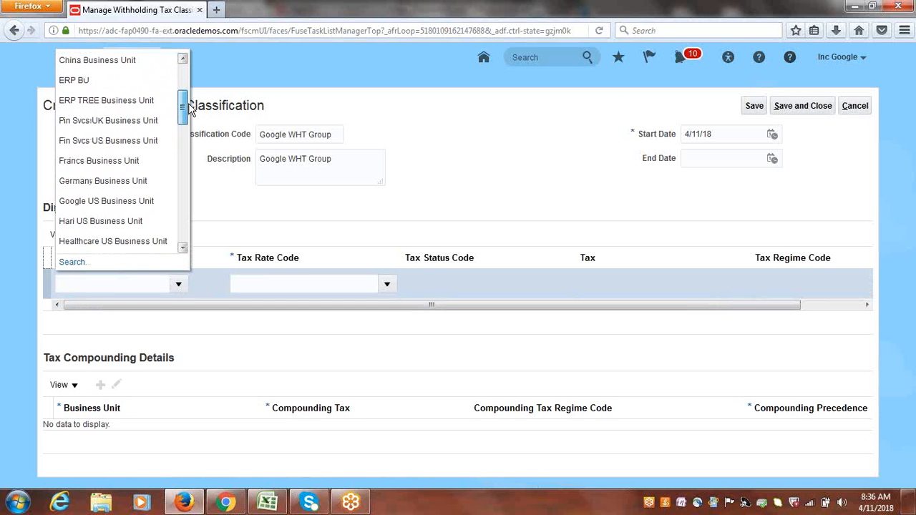
click(104, 201)
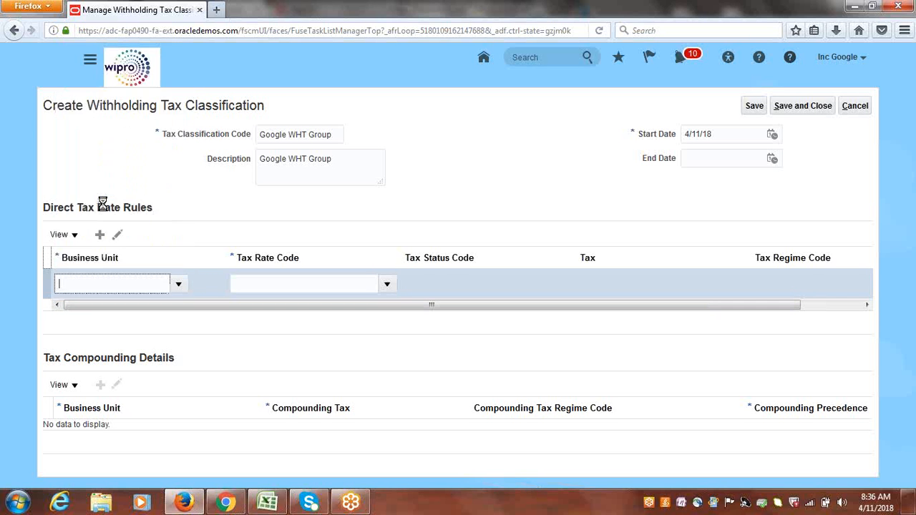
click(387, 284)
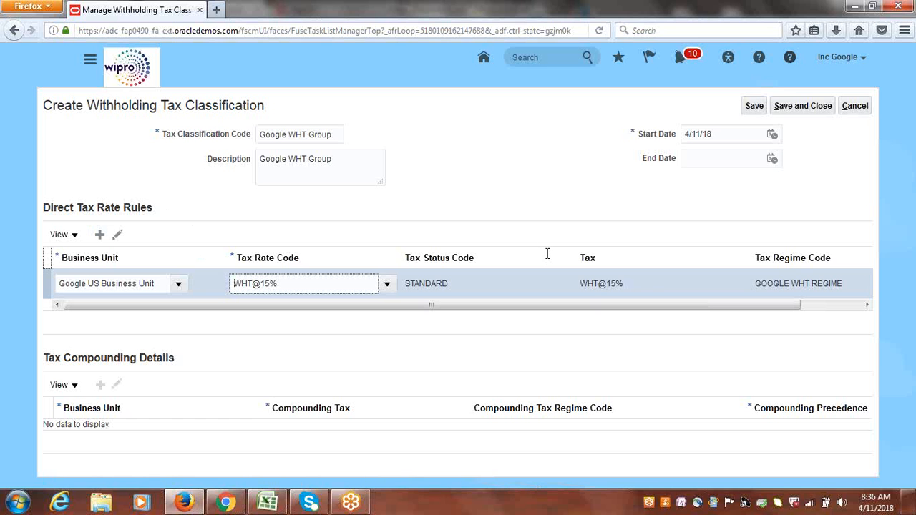
click(804, 106)
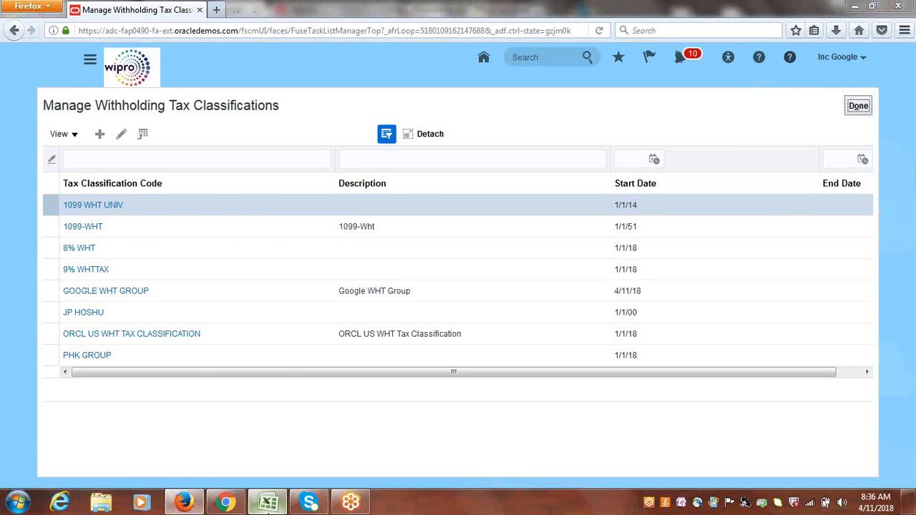
Review the withholding tax task list in the spreadsheet and return to the browser.
click(267, 502)
click(134, 268)
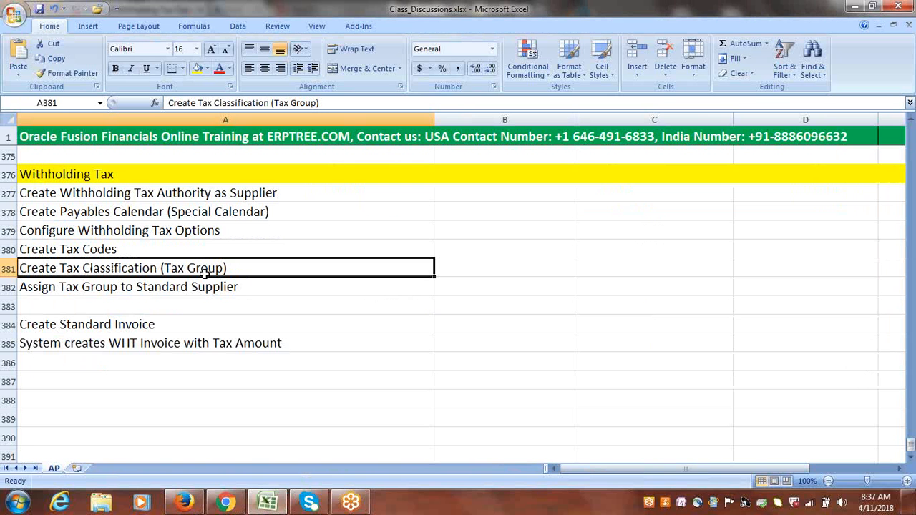
click(192, 288)
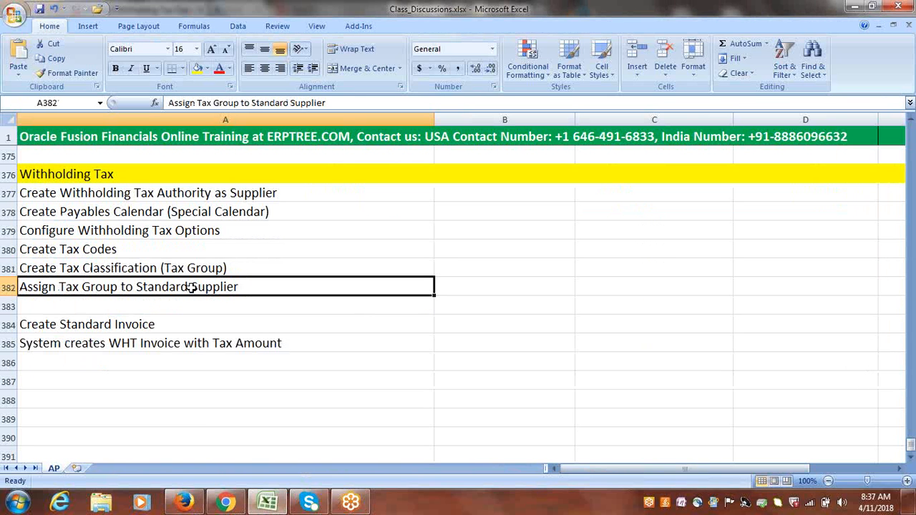
click(185, 502)
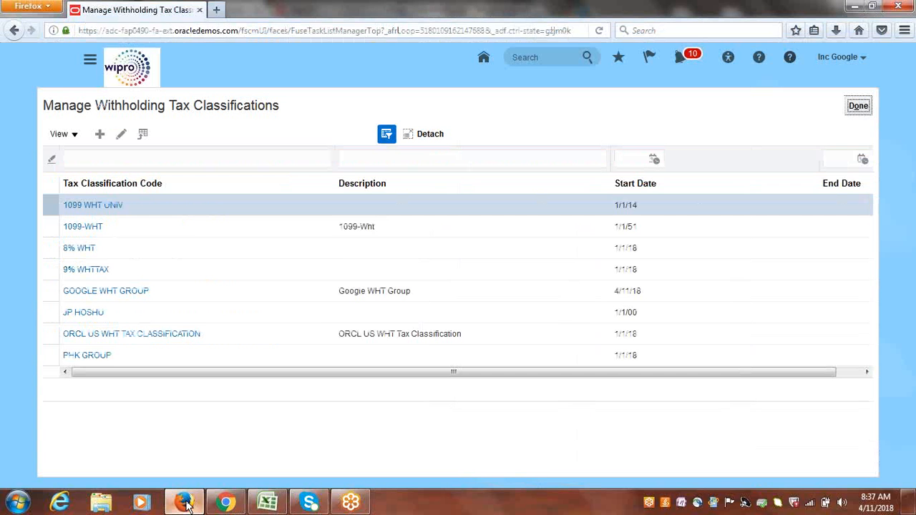
Open Manage Suppliers from the Suppliers work area in the navigator.
click(859, 106)
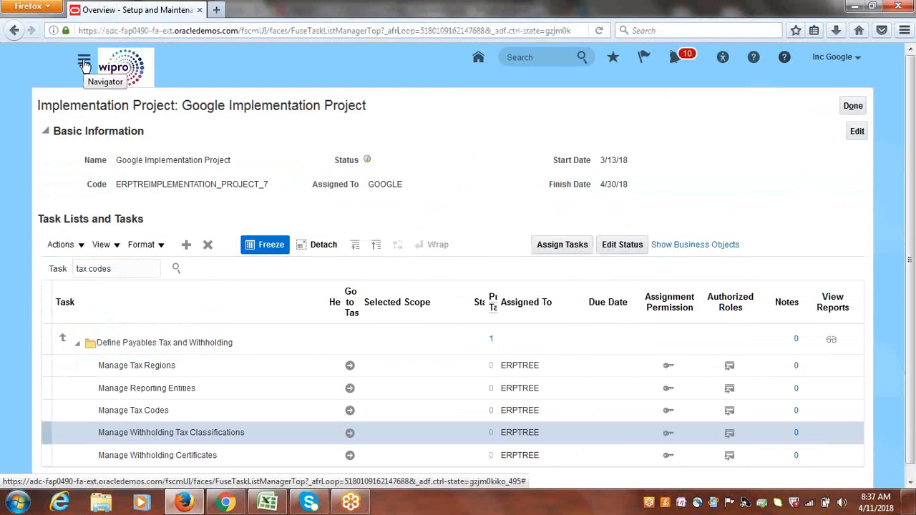
click(84, 63)
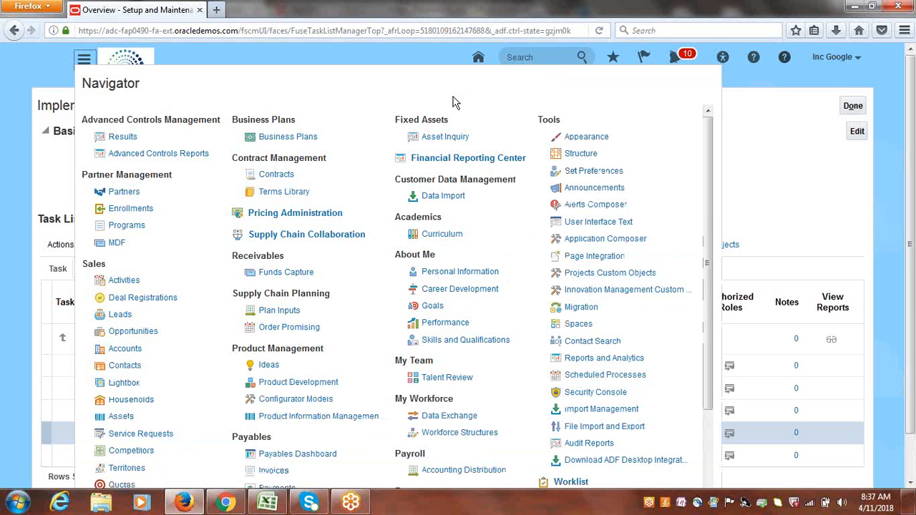
scroll(718, 251, down, 3)
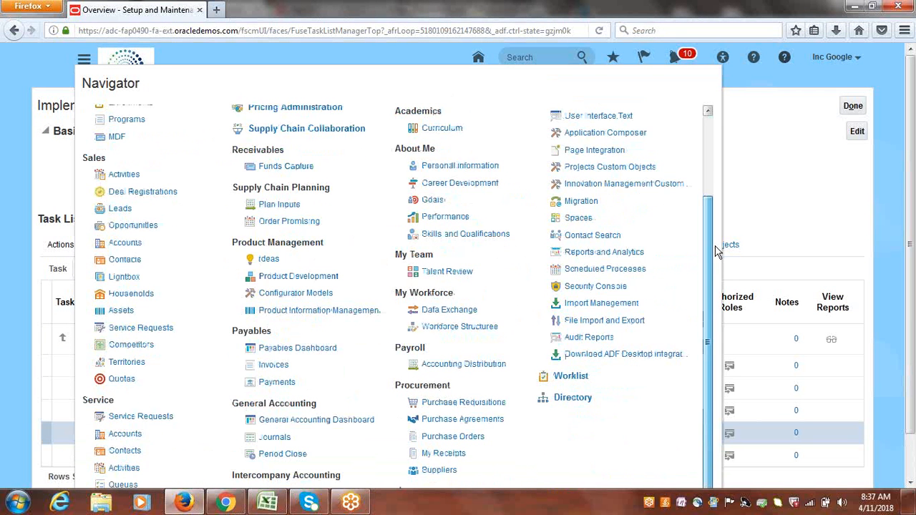
click(438, 471)
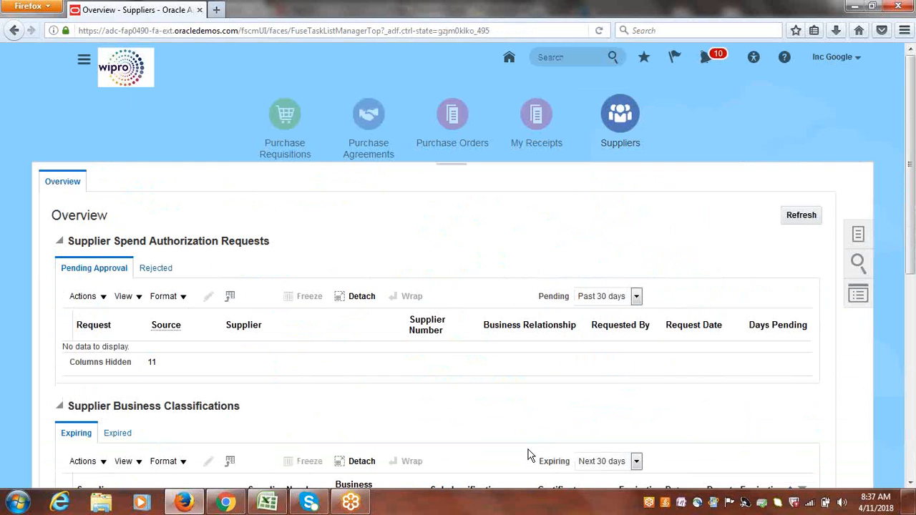
click(857, 236)
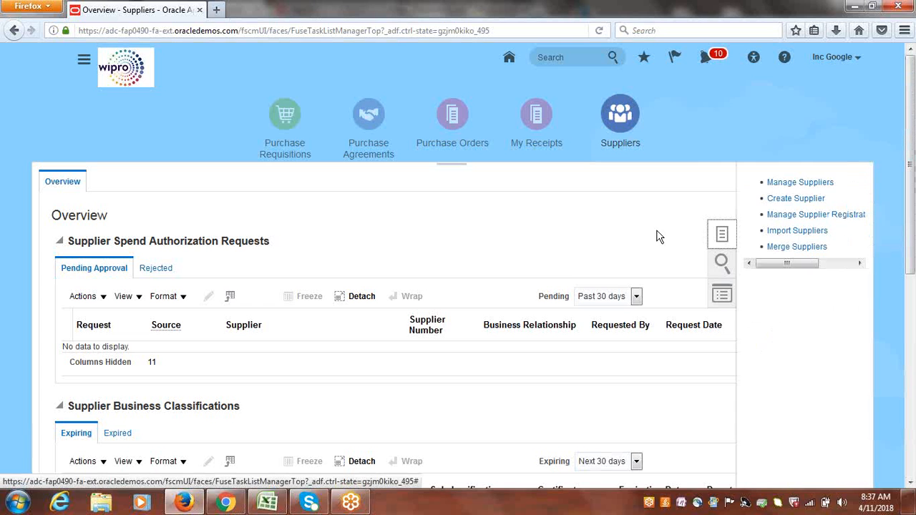
click(822, 183)
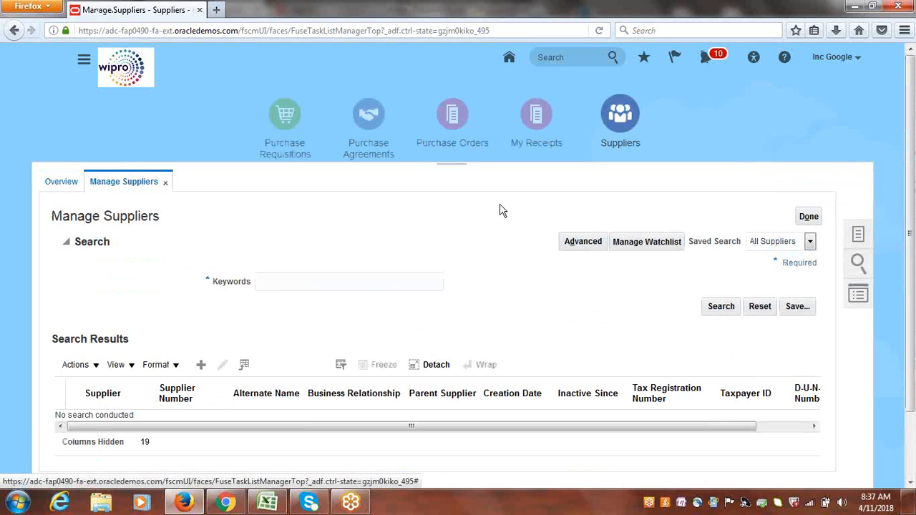
Search suppliers by the keywords GOOGLE SU and open Google Supplier-1 for editing.
click(340, 282)
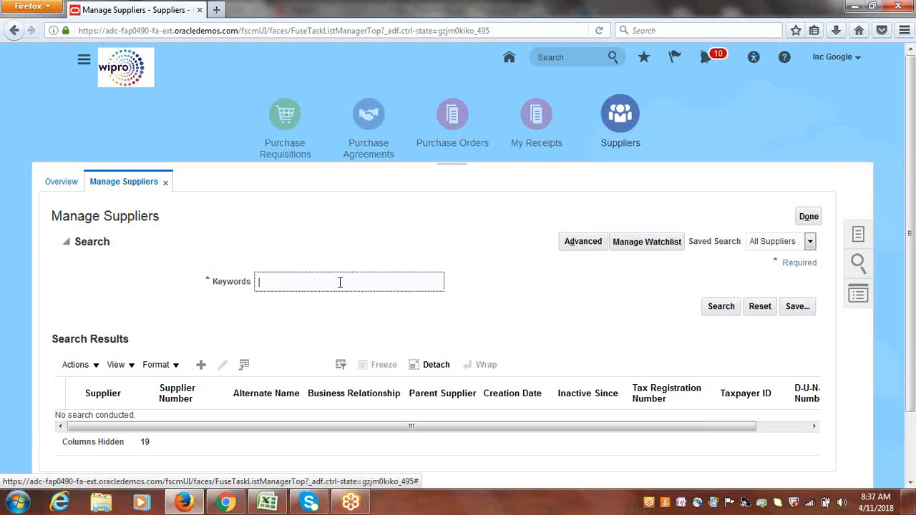
text(GOOGLE CLOUD)
key(BackSpace)
key(BackSpace)
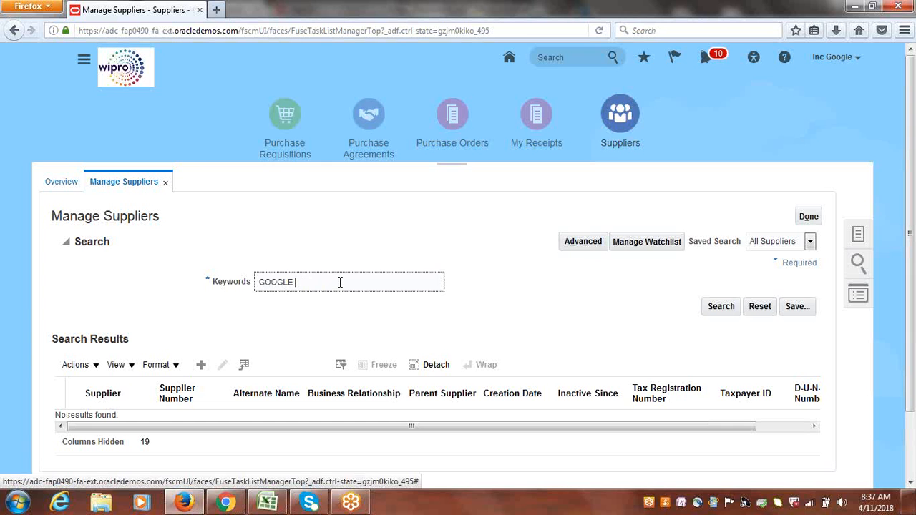
text(SU)
key(Return)
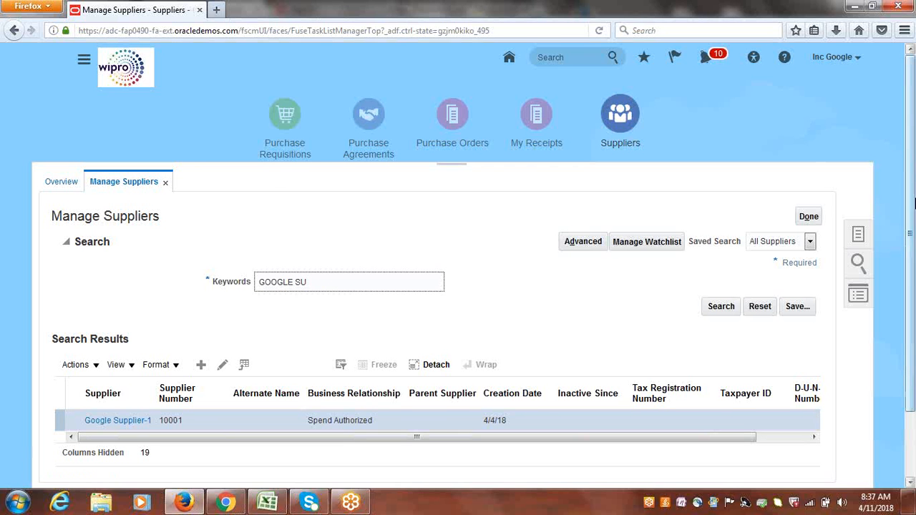
scroll(915, 204, down, 2)
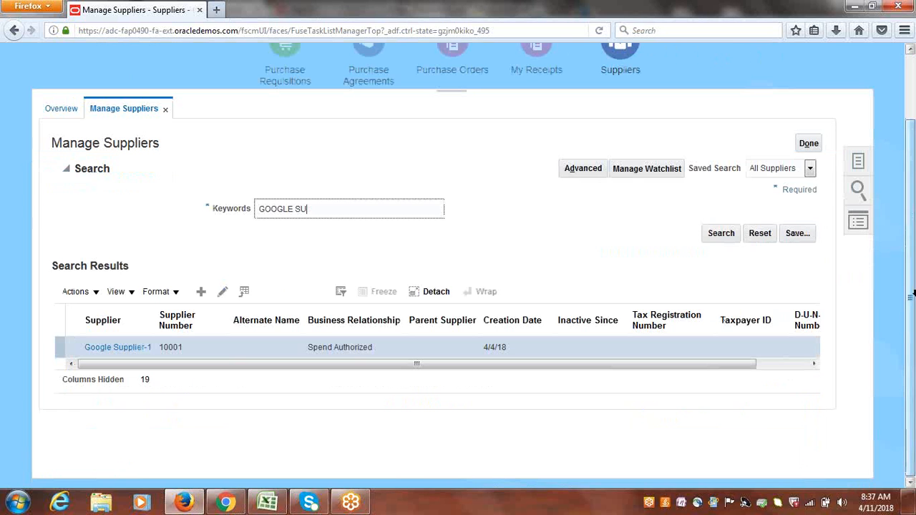
click(117, 348)
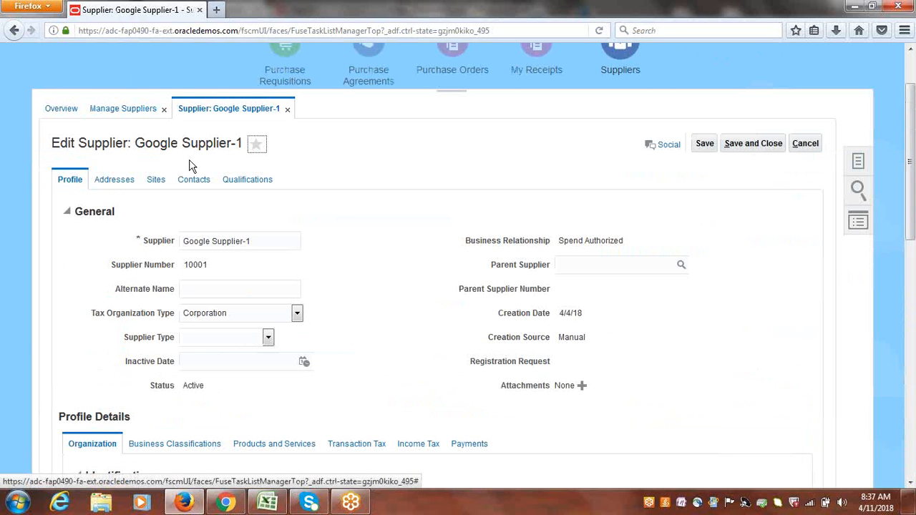
Open the supplier profile's Income Tax details.
mouse_move(913, 159)
mouse_down()
mouse_move(914, 209)
mouse_move(912, 164)
mouse_up()
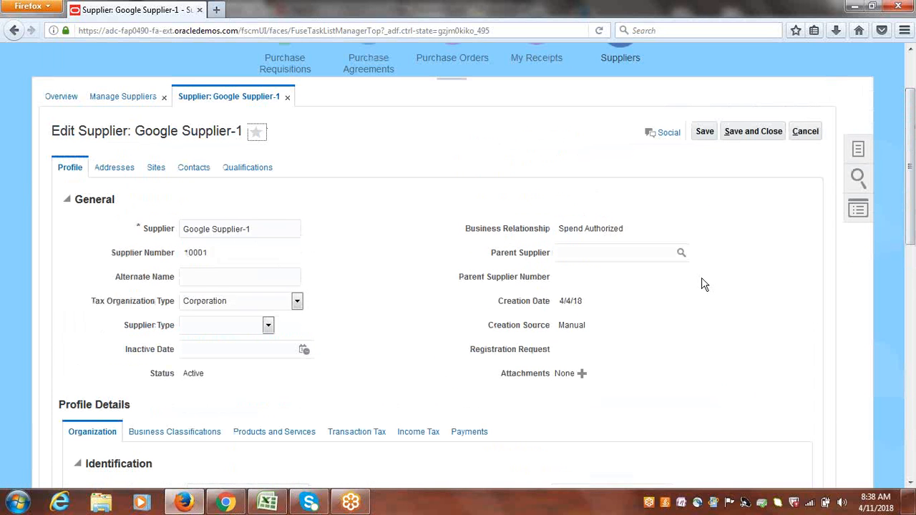
drag(912, 129, 913, 230)
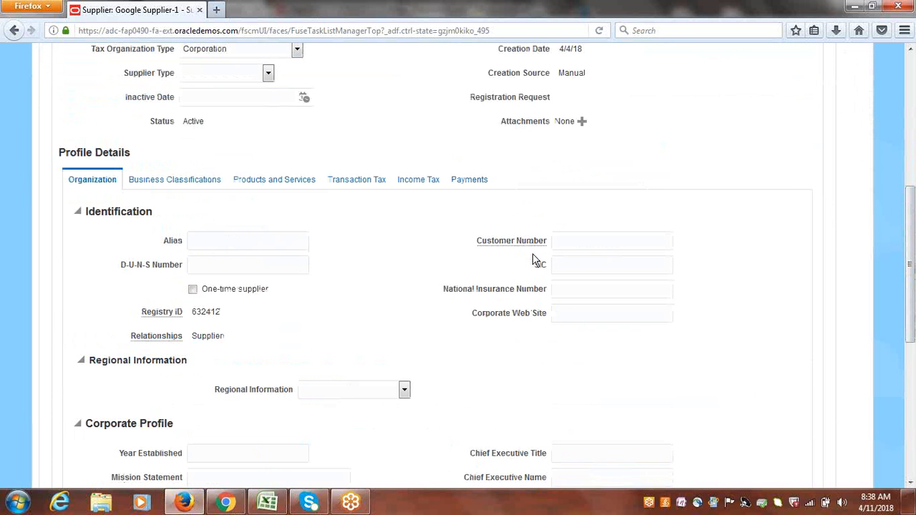
click(414, 185)
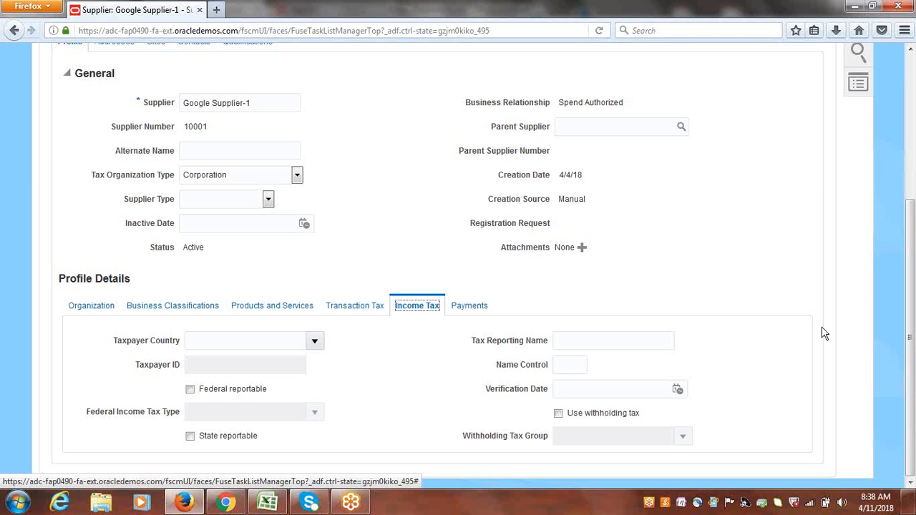
Enable withholding tax in the supplier's Income Tax profile, set Withholding Tax Group to GOOGLE WHT GROUP, and save.
click(558, 414)
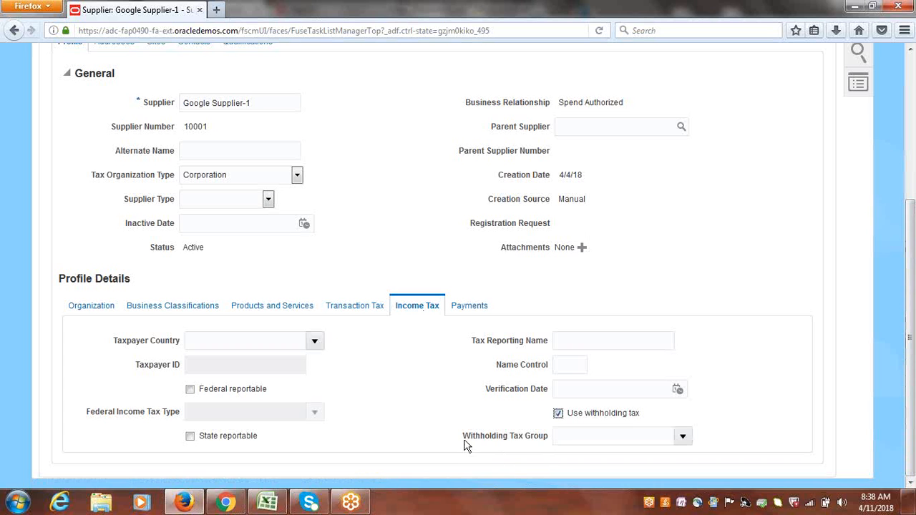
drag(466, 437, 549, 444)
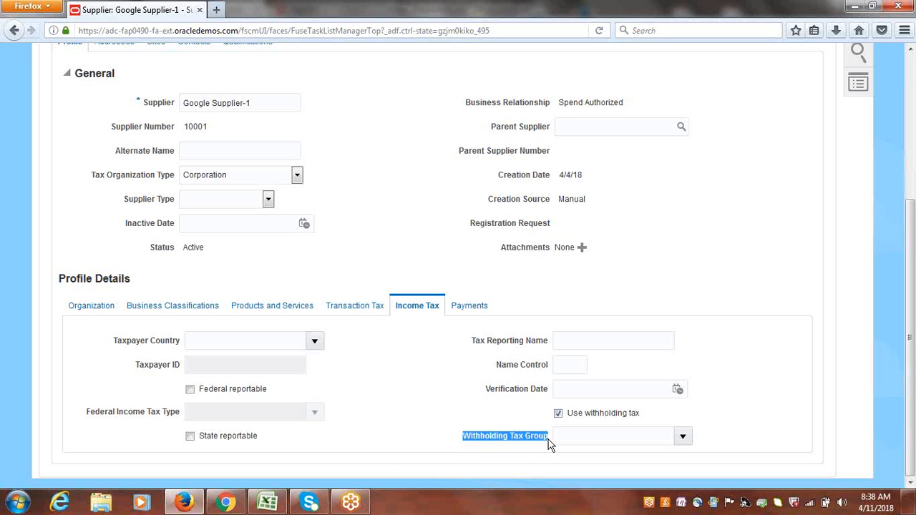
click(683, 437)
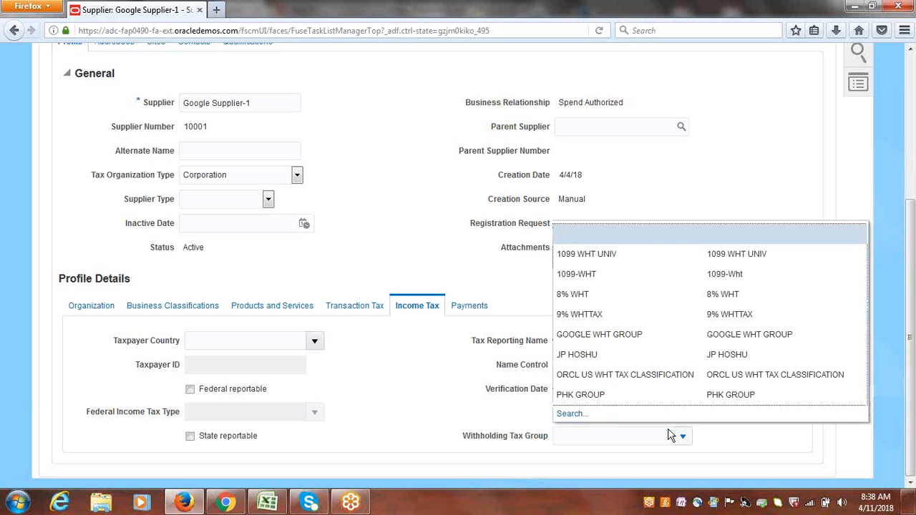
click(606, 335)
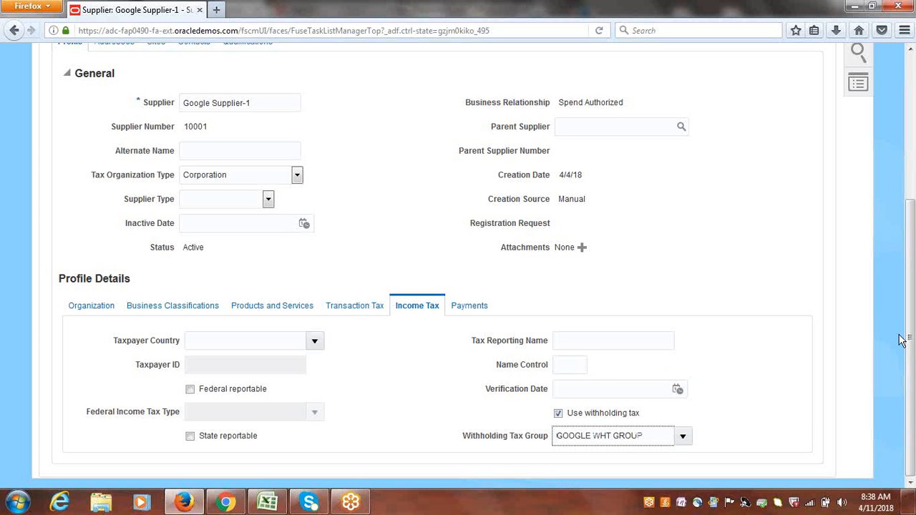
scroll(902, 340, up, 4)
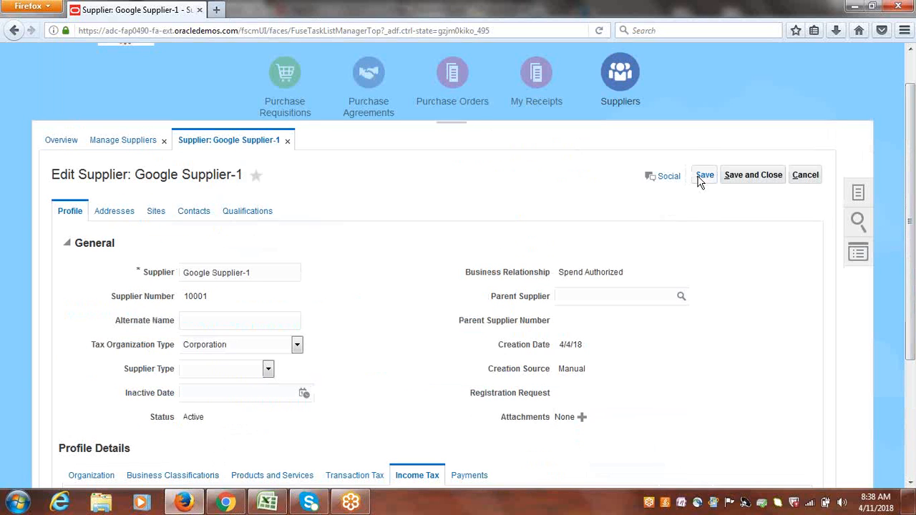
click(703, 179)
Edit Google Site1's site assignment to use withholding tax with GOOGLE WHT GROUP, then save and close the site.
click(154, 213)
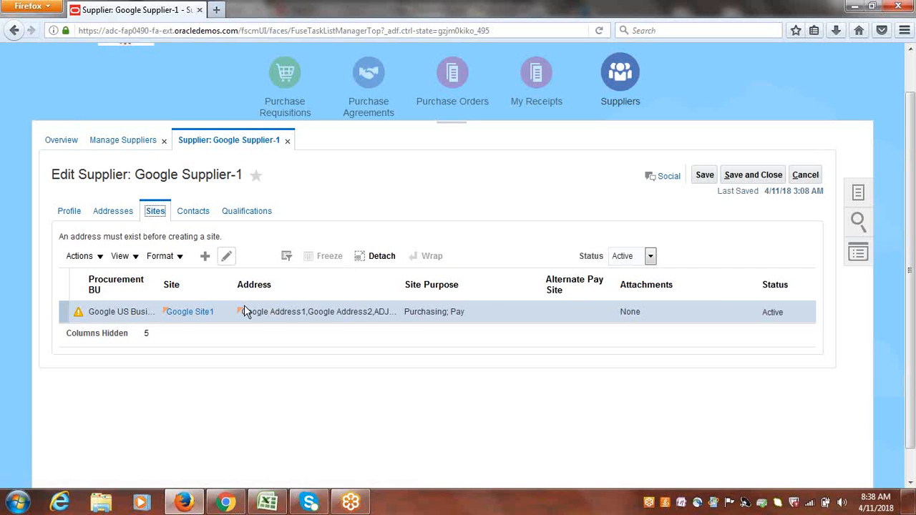
click(227, 257)
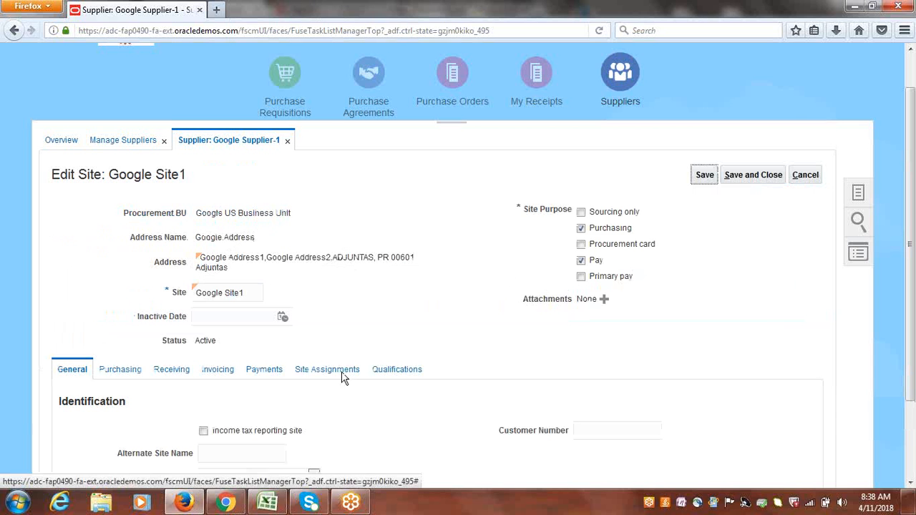
click(325, 373)
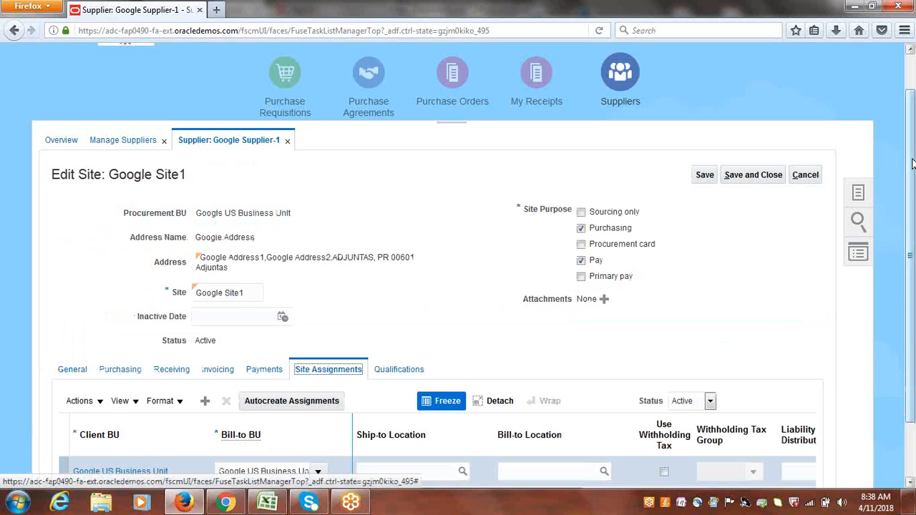
drag(913, 165, 915, 271)
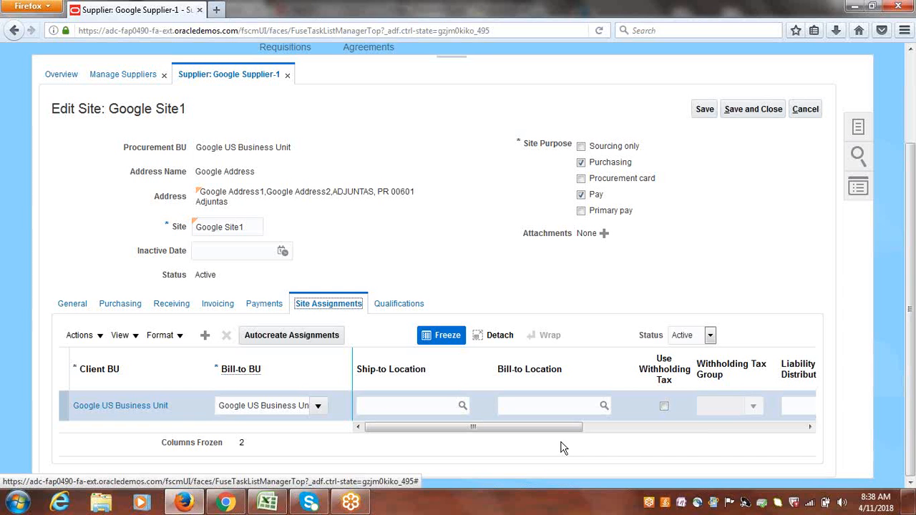
click(664, 407)
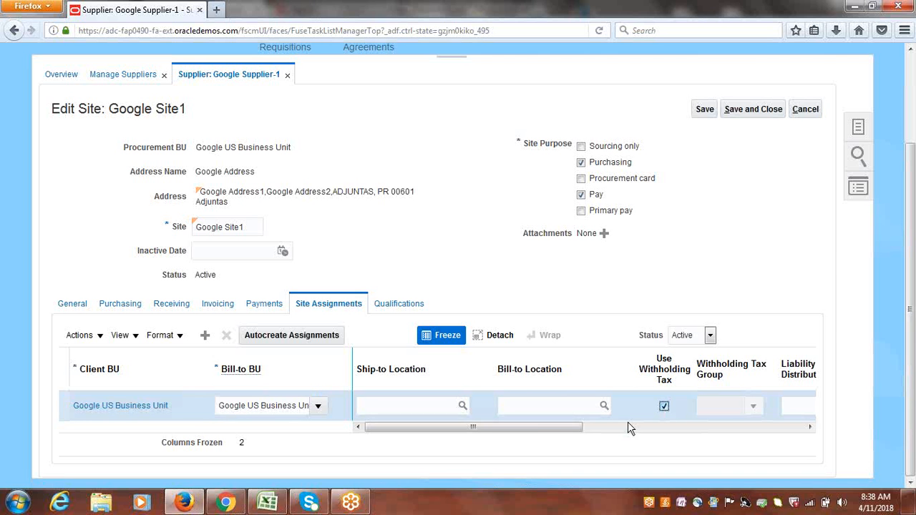
drag(550, 428, 643, 446)
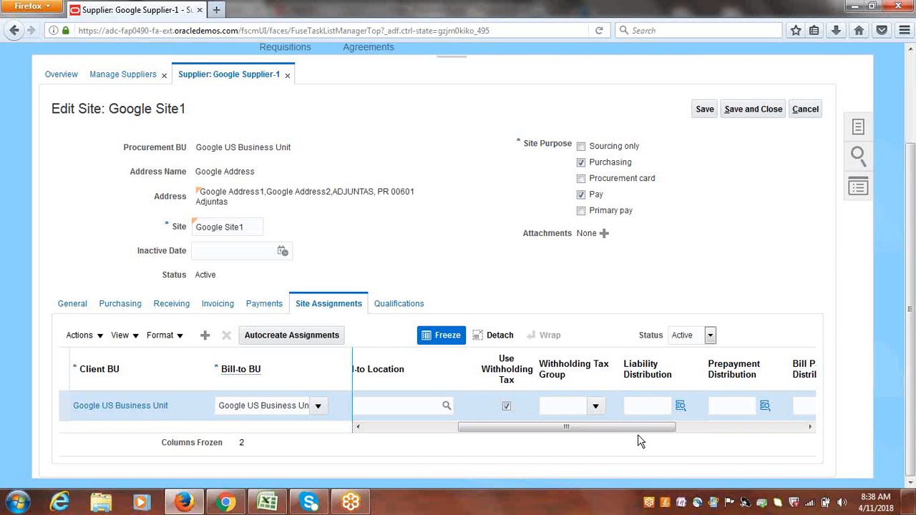
click(596, 410)
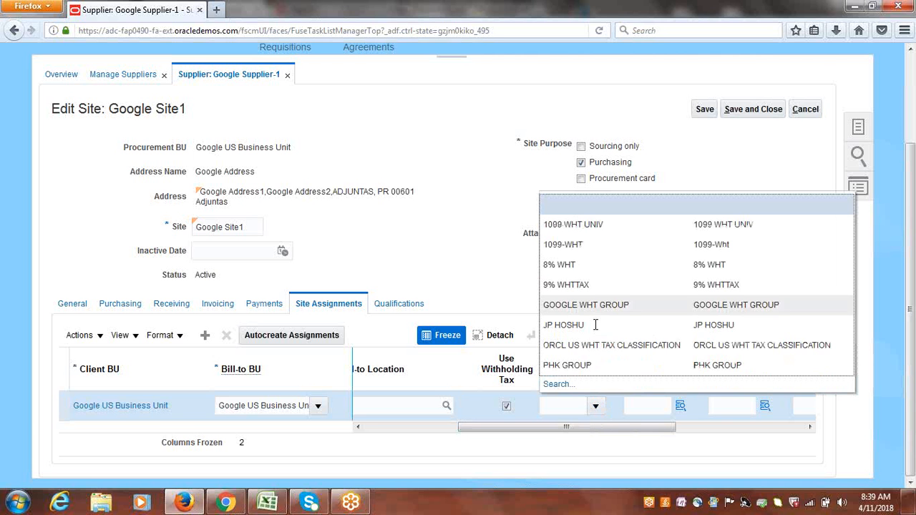
click(581, 305)
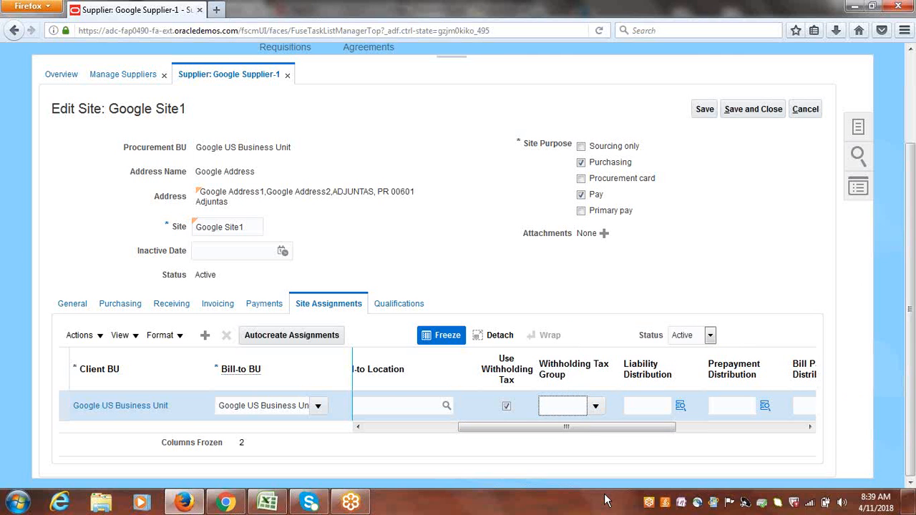
drag(540, 430, 475, 430)
click(753, 109)
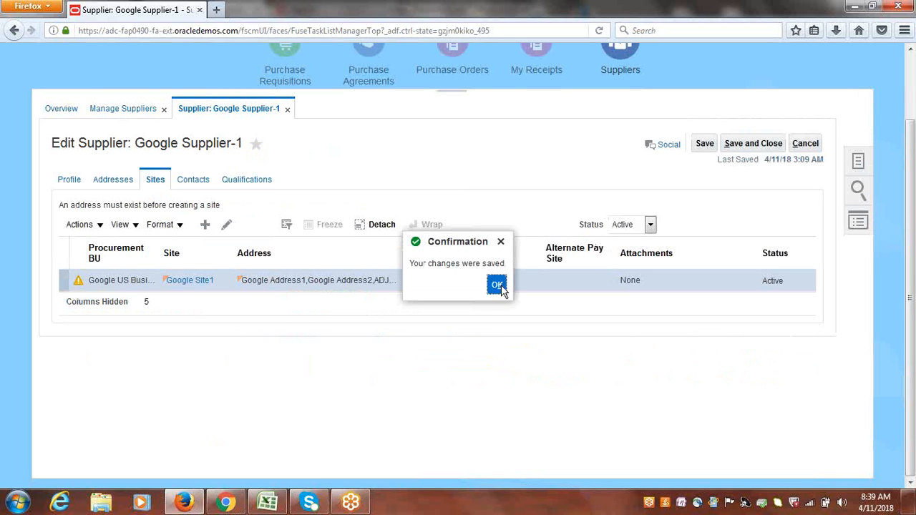
click(498, 285)
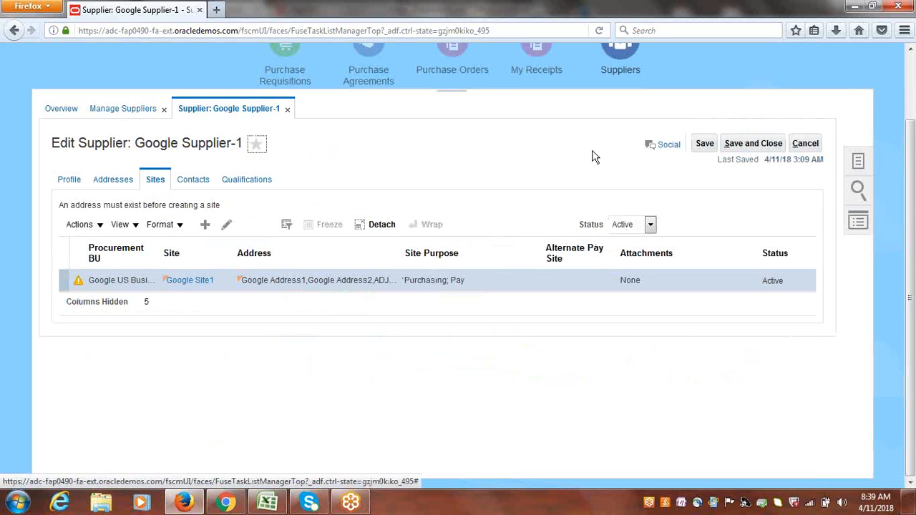
Save and close the supplier and finish Manage Suppliers.
click(761, 145)
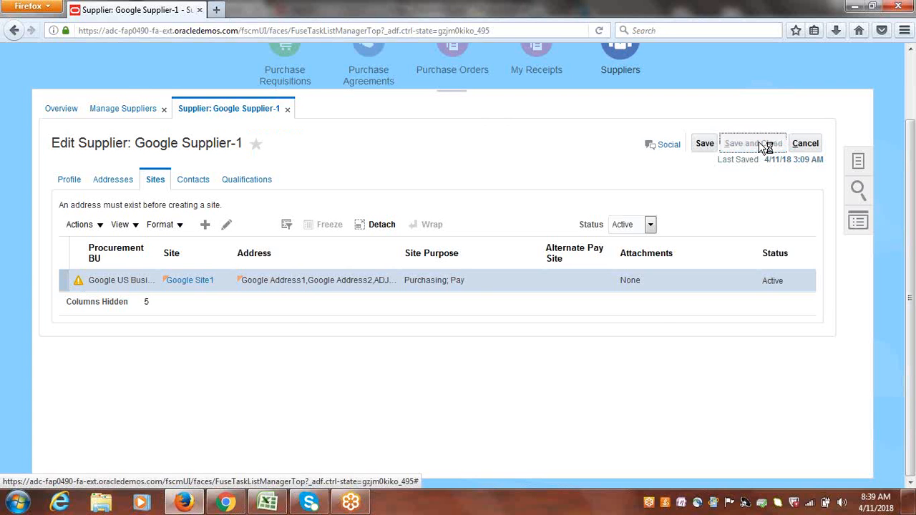
click(492, 179)
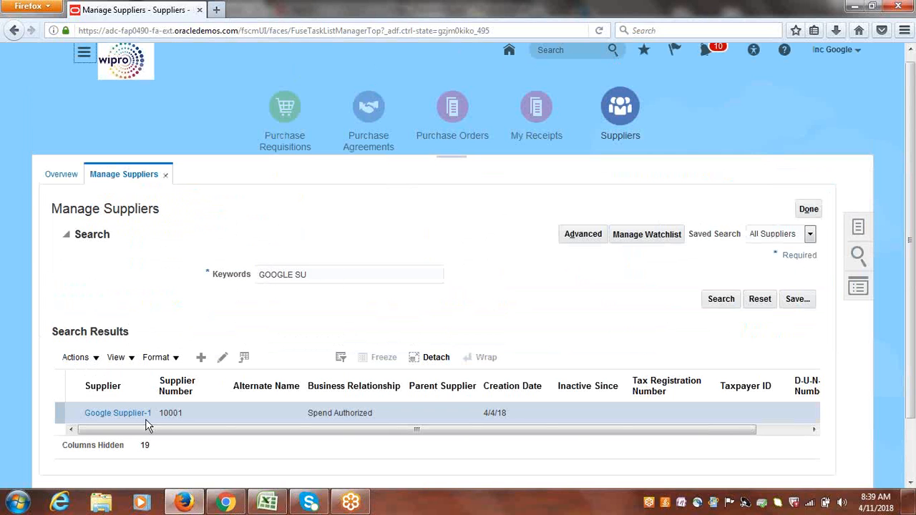
click(811, 210)
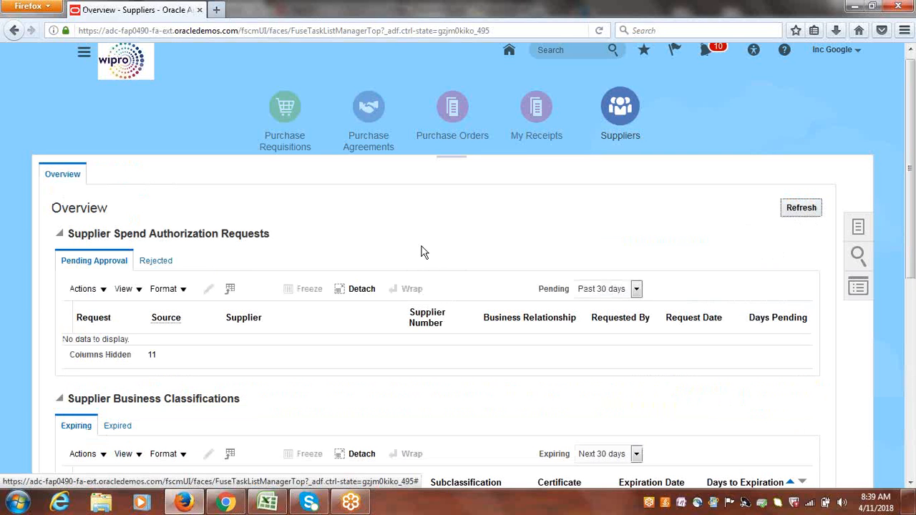
Review the remaining withholding tax and standard invoice tasks in the spreadsheet, then return to the browser.
click(266, 502)
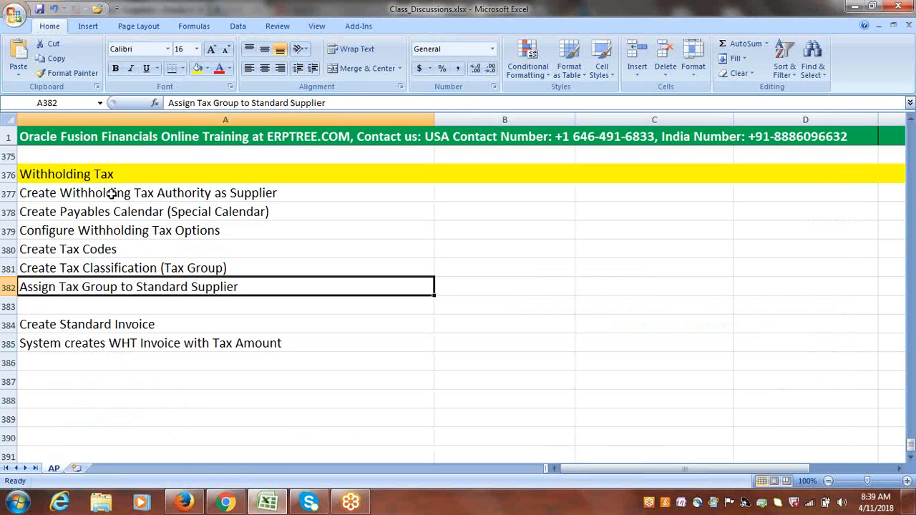
drag(116, 191, 179, 287)
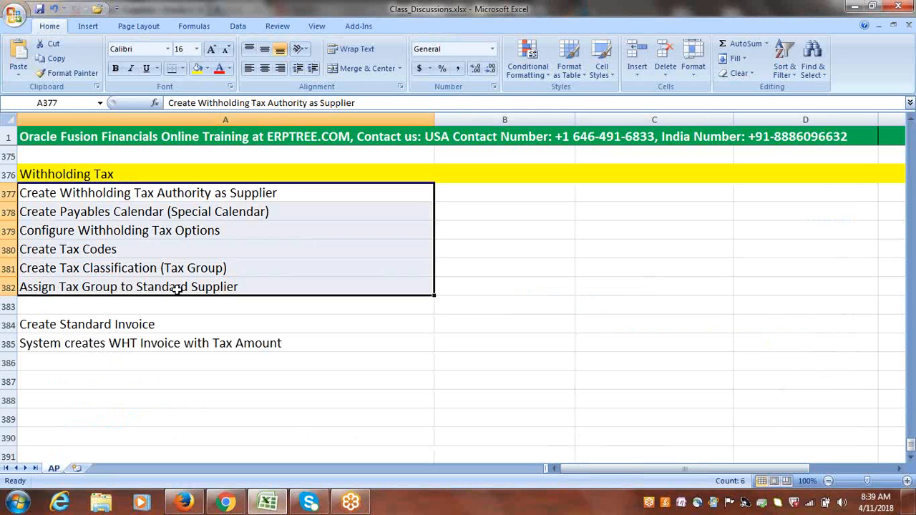
click(104, 213)
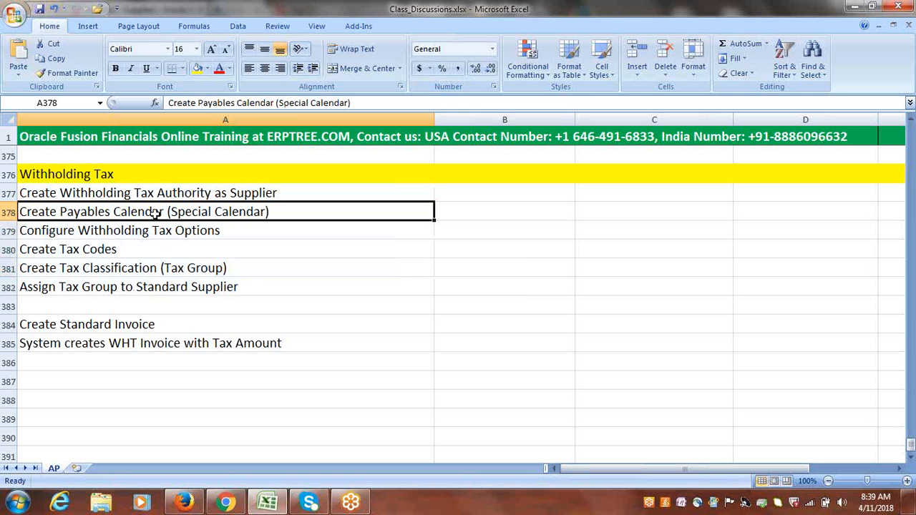
click(149, 233)
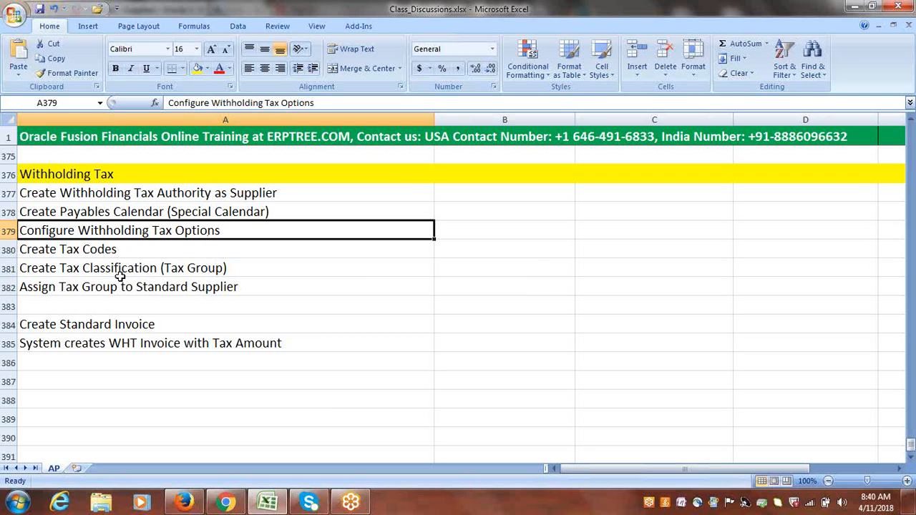
click(228, 271)
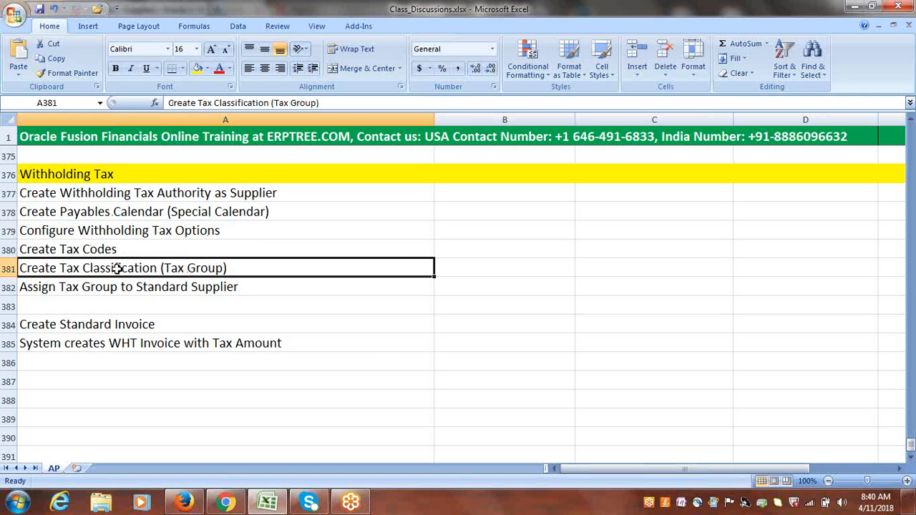
click(108, 288)
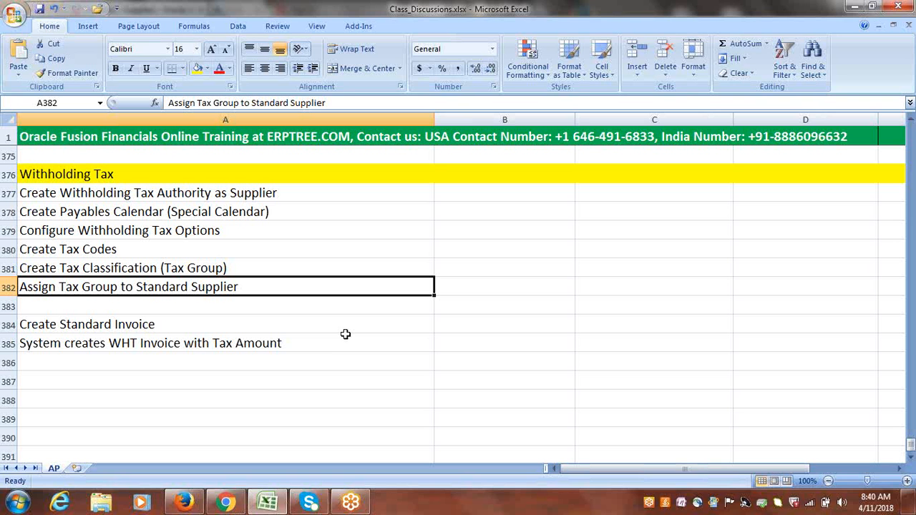
click(134, 326)
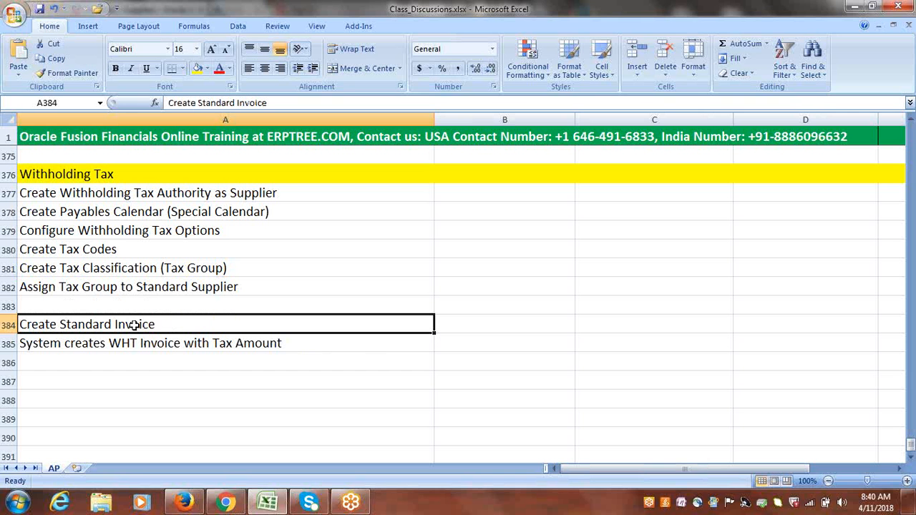
click(184, 501)
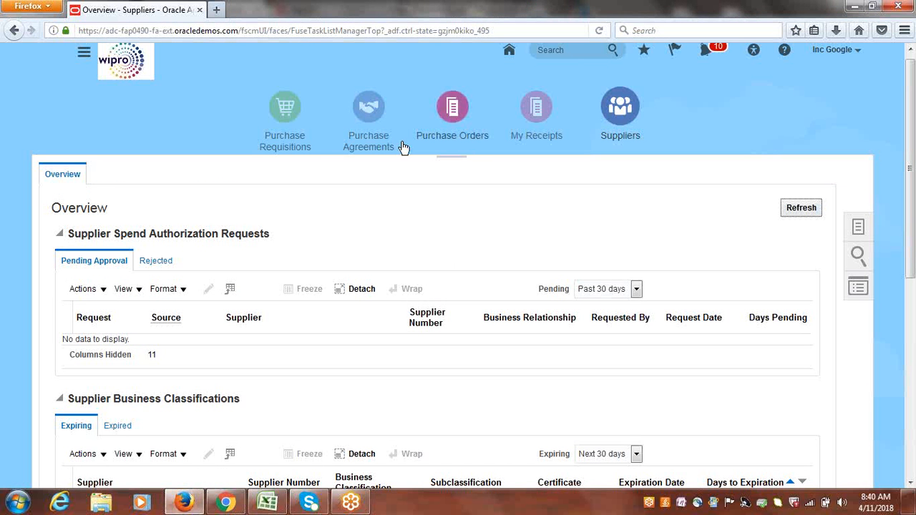
Open Create Invoice from the Payables Invoices work area.
click(84, 56)
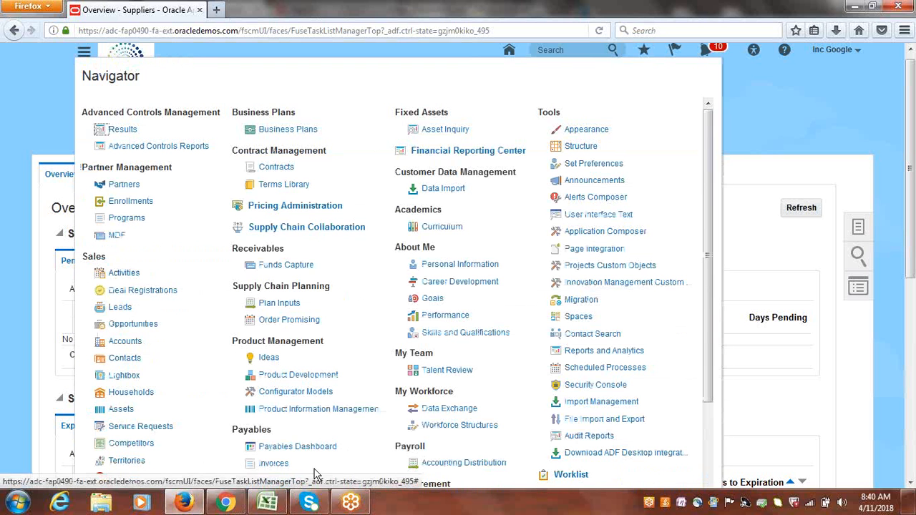
click(276, 464)
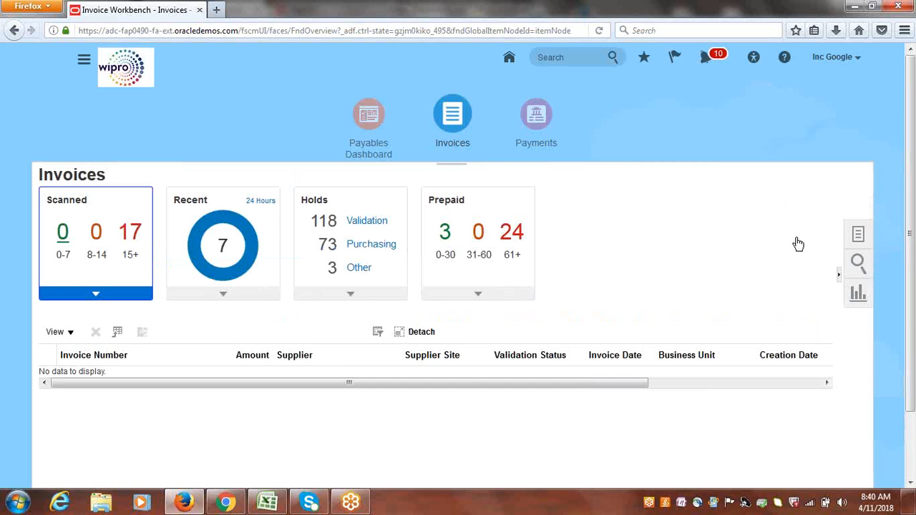
click(858, 238)
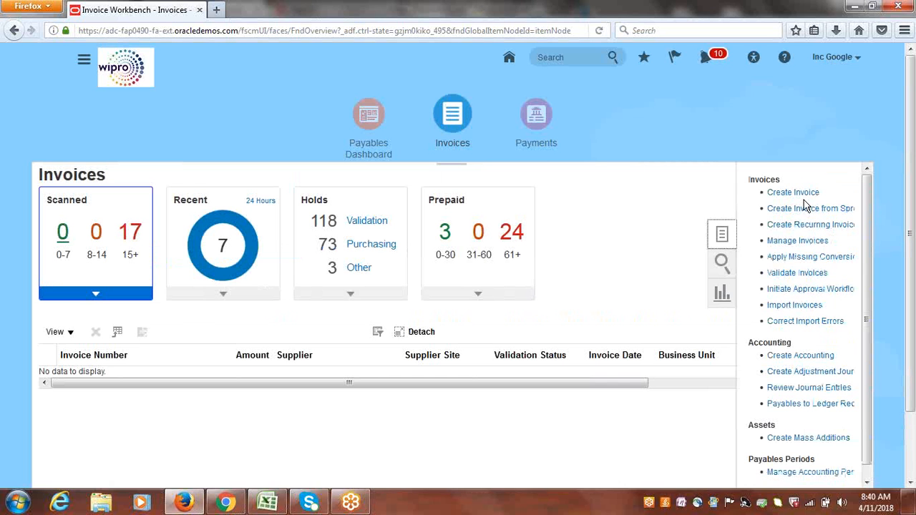
click(805, 193)
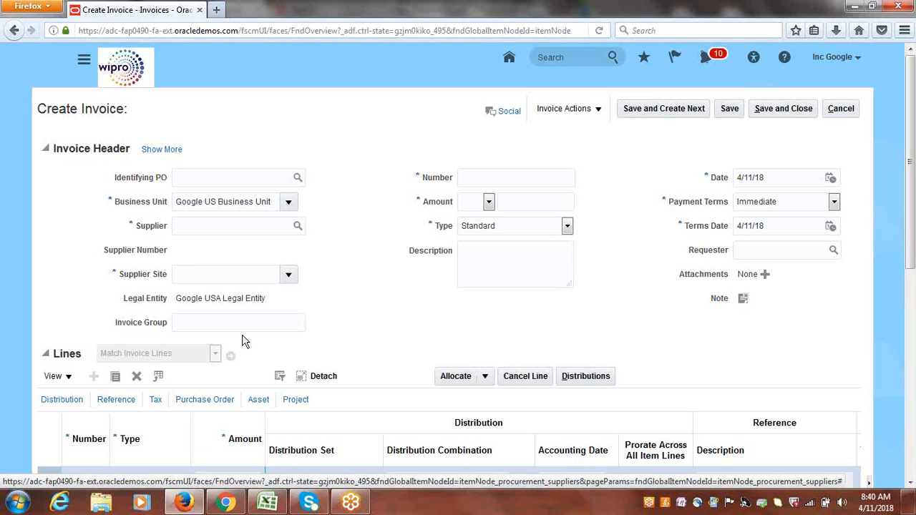
Enter supplier GOOGLE SU and invoice number 1122 in the new invoice header.
click(199, 231)
text(GOOGLE SU)
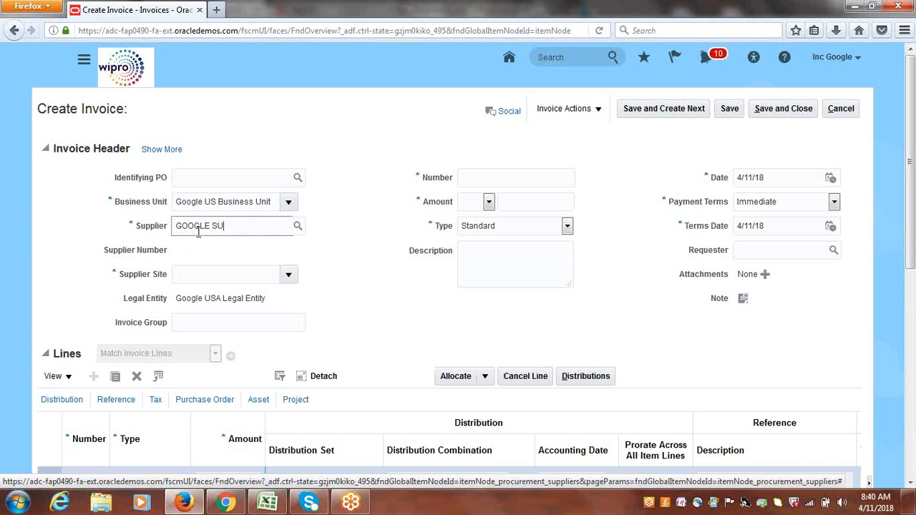
key(Tab)
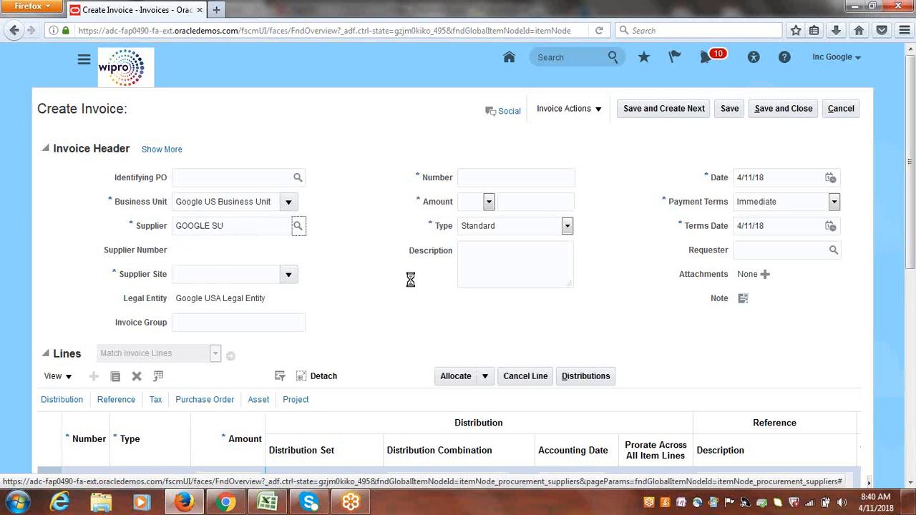
click(479, 177)
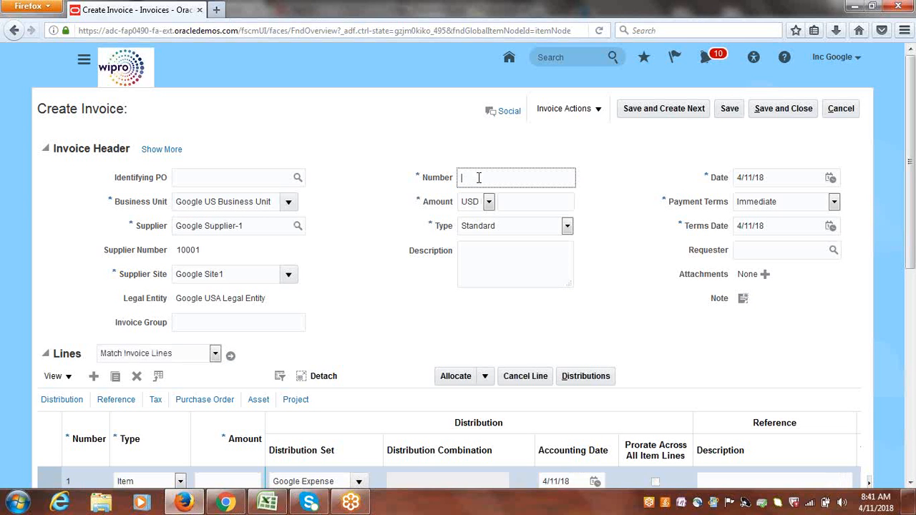
text(1122)
key(Tab)
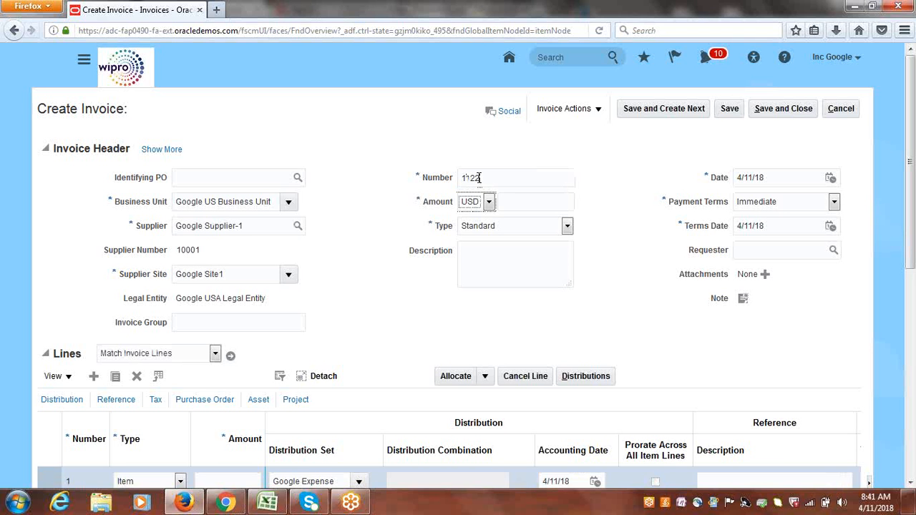
key(Tab)
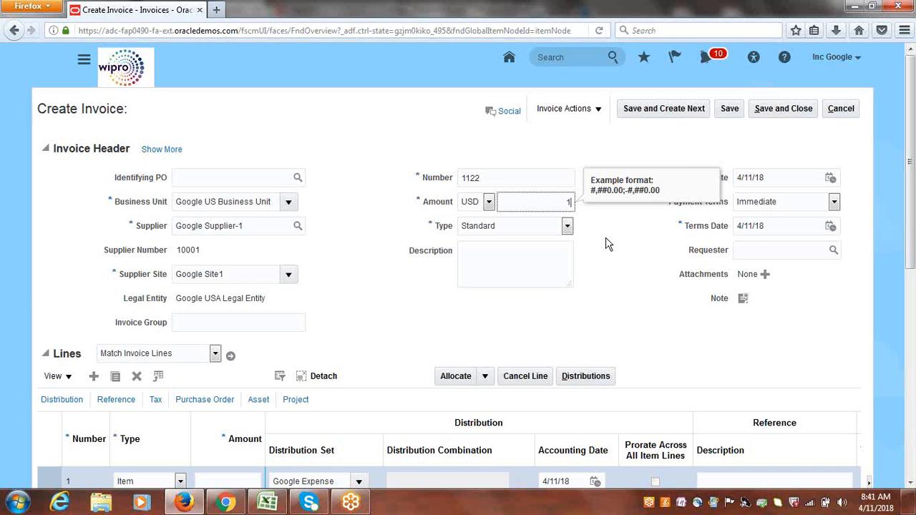
Set the invoice amount and the first item line amount to 100,000.00.
text(100000)
key(Tab)
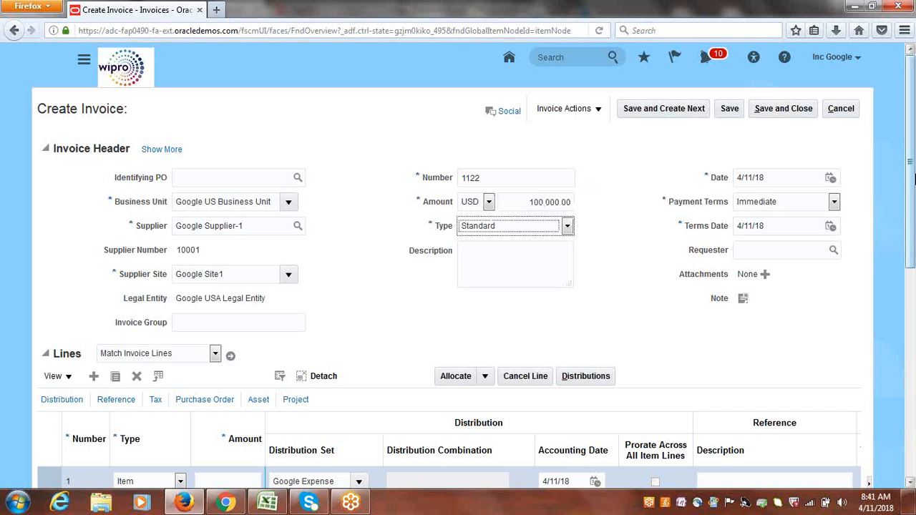
scroll(913, 179, down, 3)
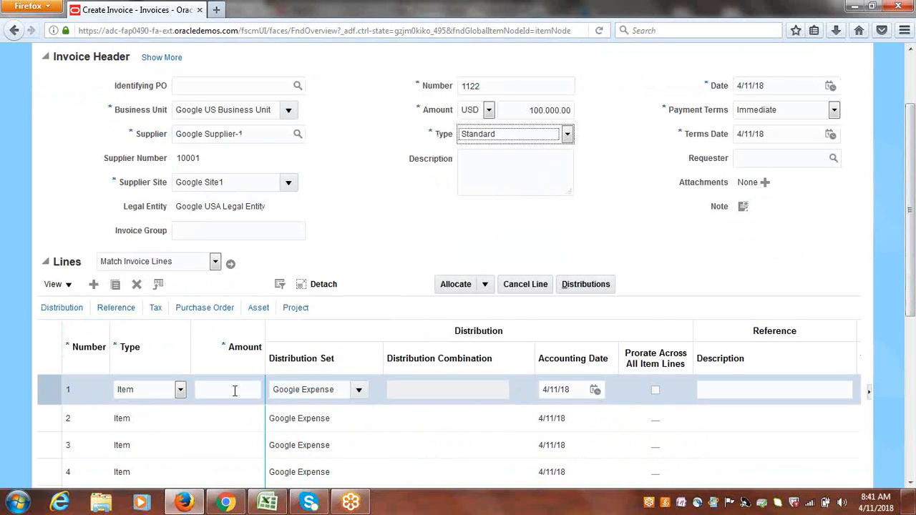
click(235, 391)
text(100,0)
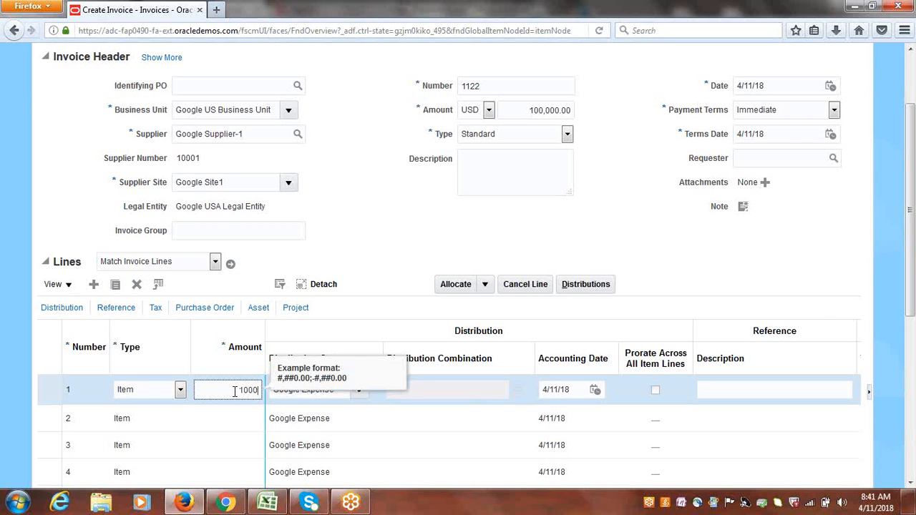
text(00)
key(Tab)
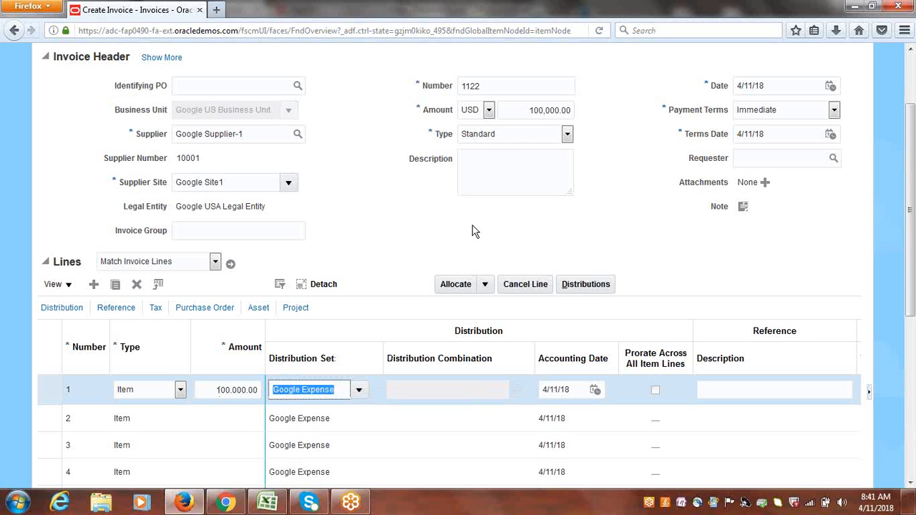
Validate the standard invoice.
drag(909, 256, 908, 206)
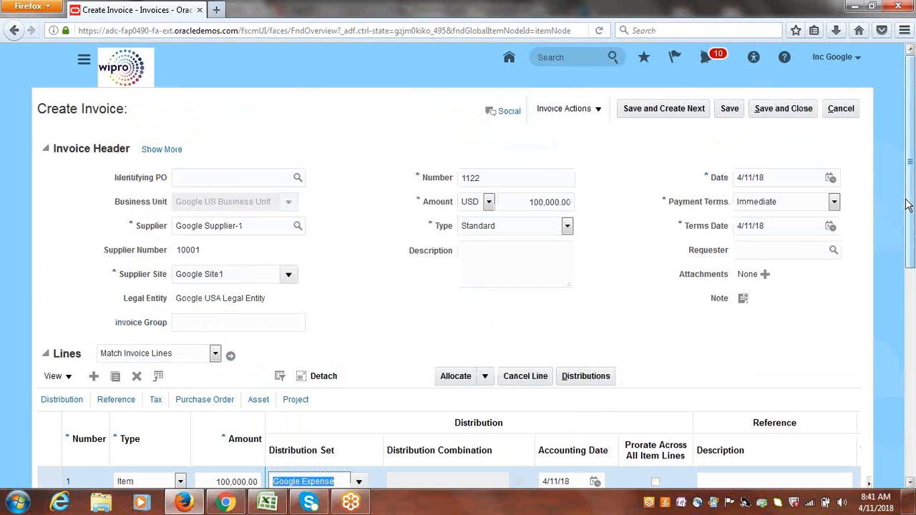
click(605, 110)
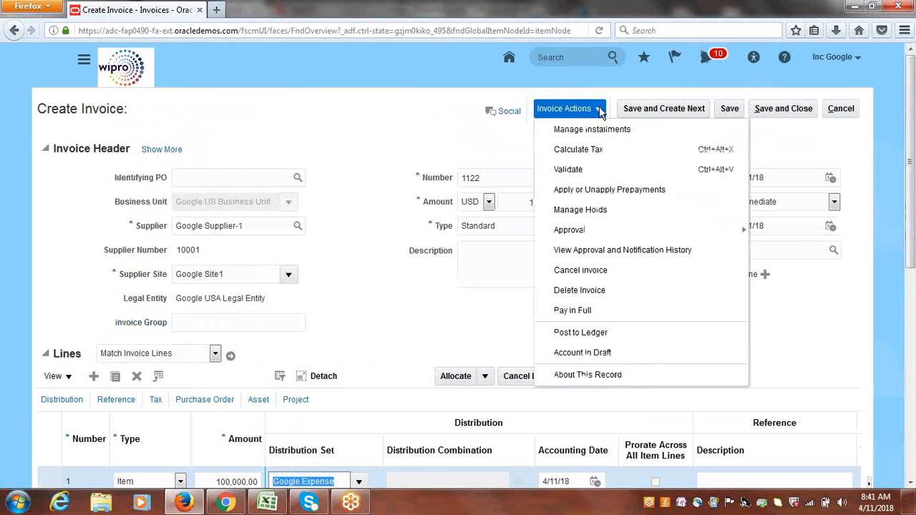
click(583, 171)
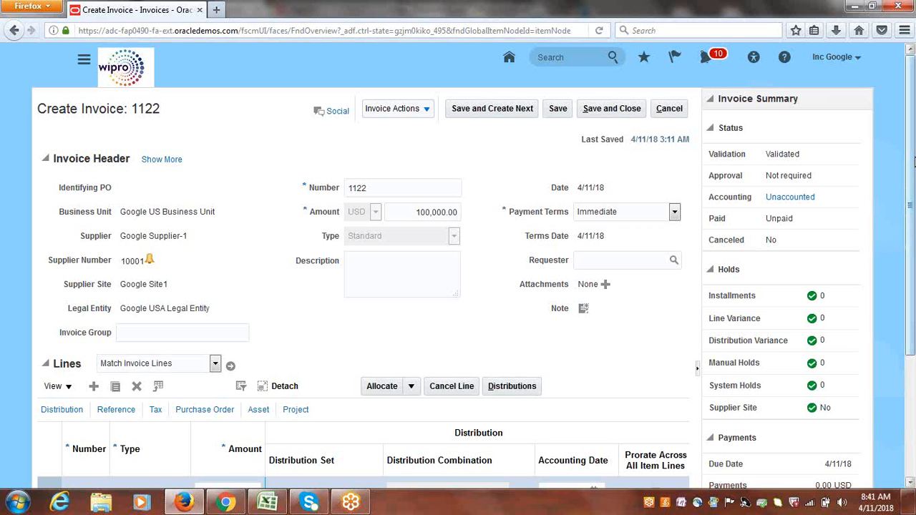
Review the invoice totals, including the withholding and due amounts.
drag(914, 175, 910, 326)
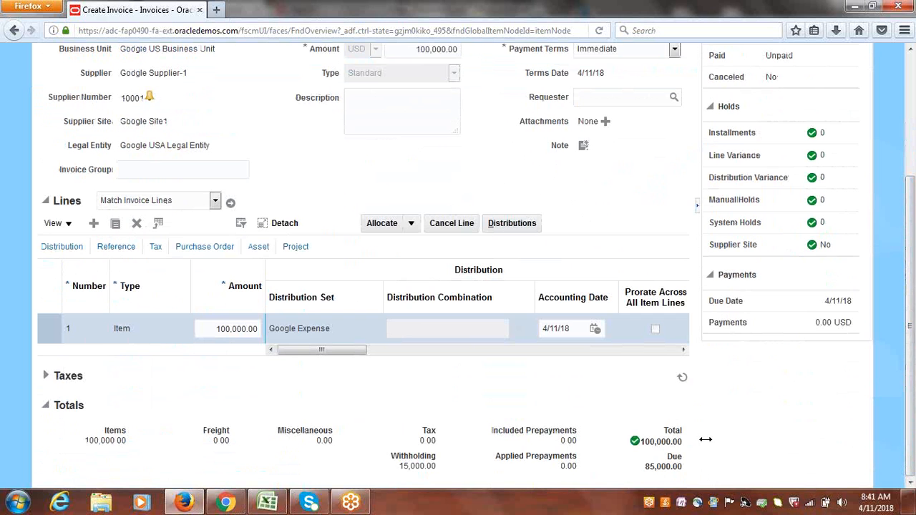
drag(688, 443, 641, 443)
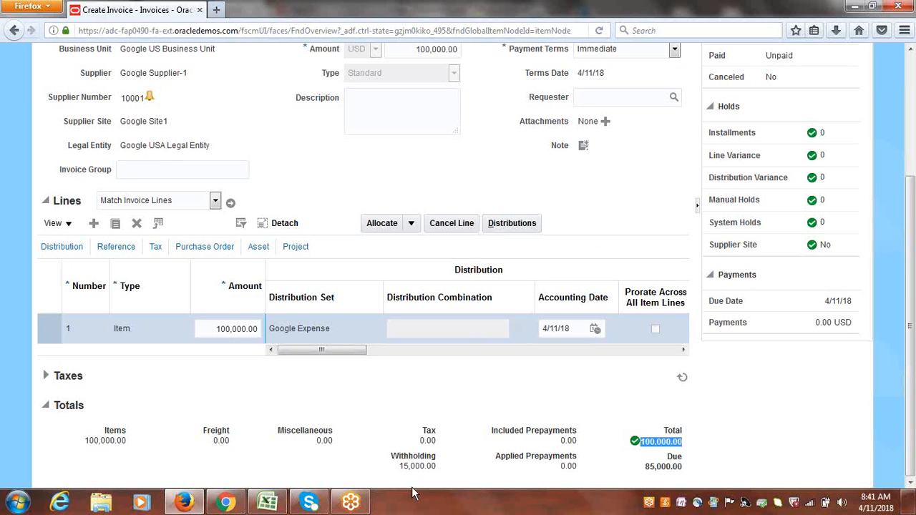
drag(402, 467, 442, 471)
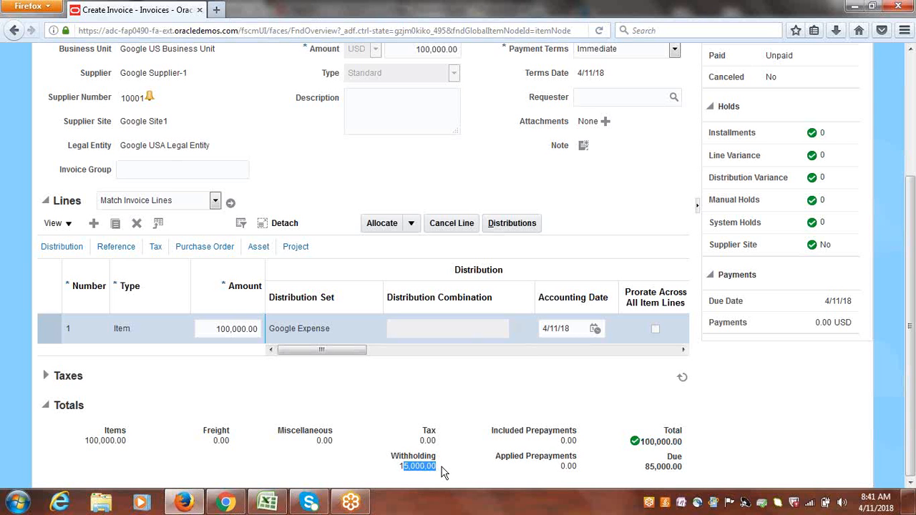
click(442, 473)
drag(645, 467, 677, 472)
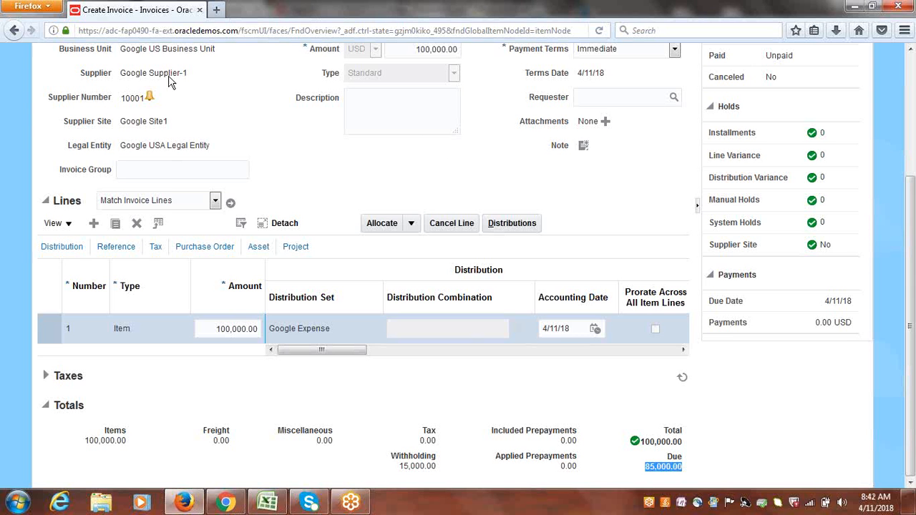
triple_click(412, 466)
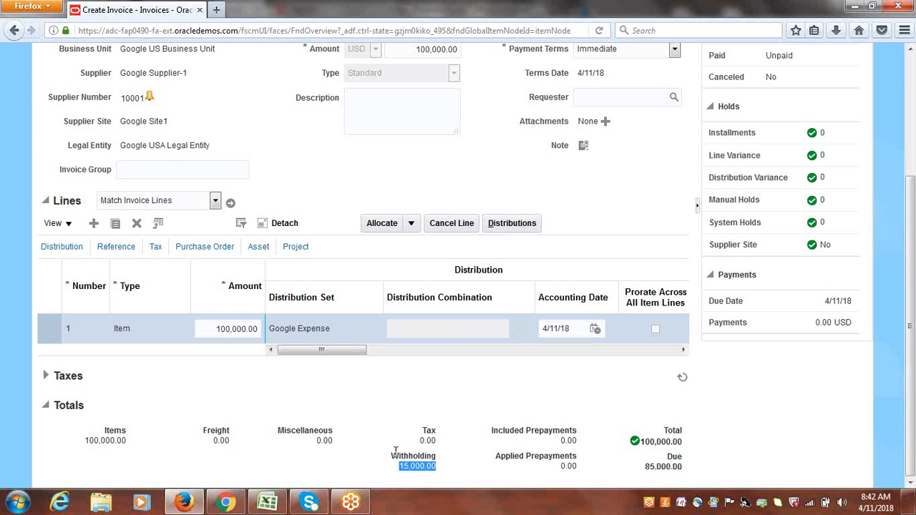
scroll(913, 258, up, 1)
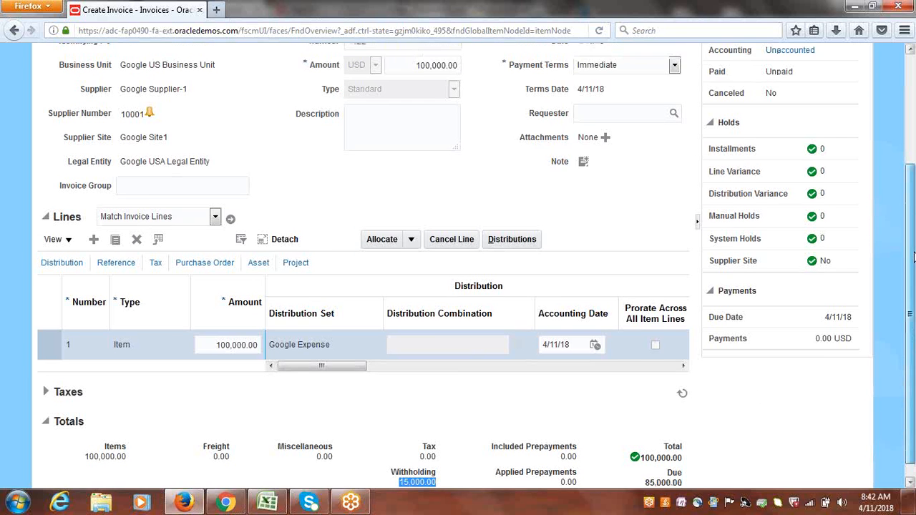
scroll(914, 258, up, 5)
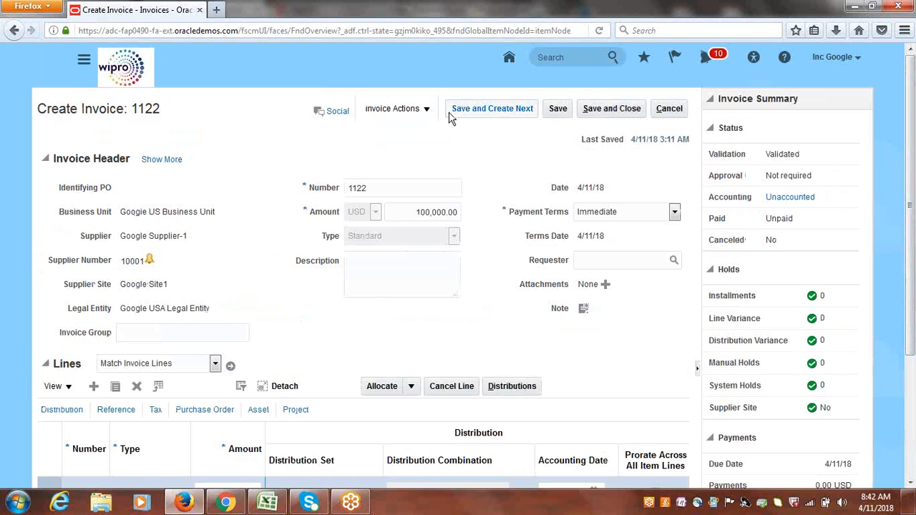
Save and close the invoice and review the recent invoices list in the work area.
click(598, 111)
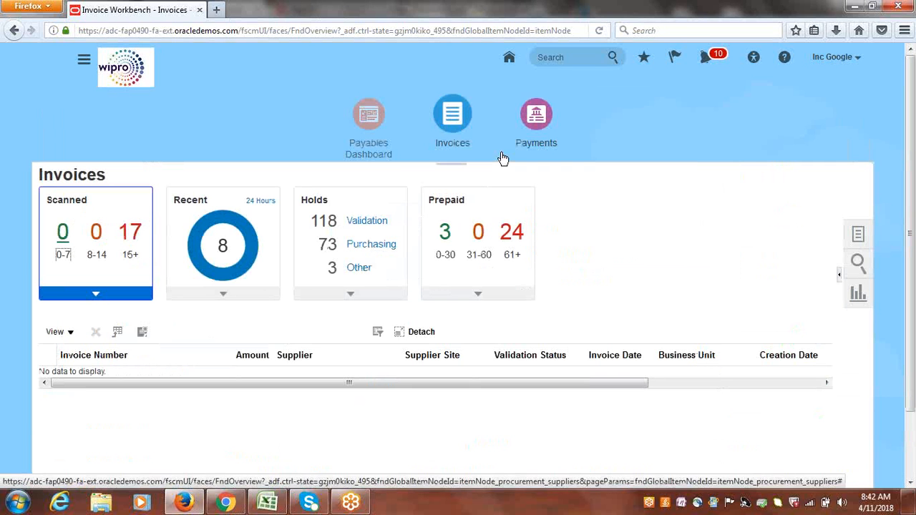
click(224, 250)
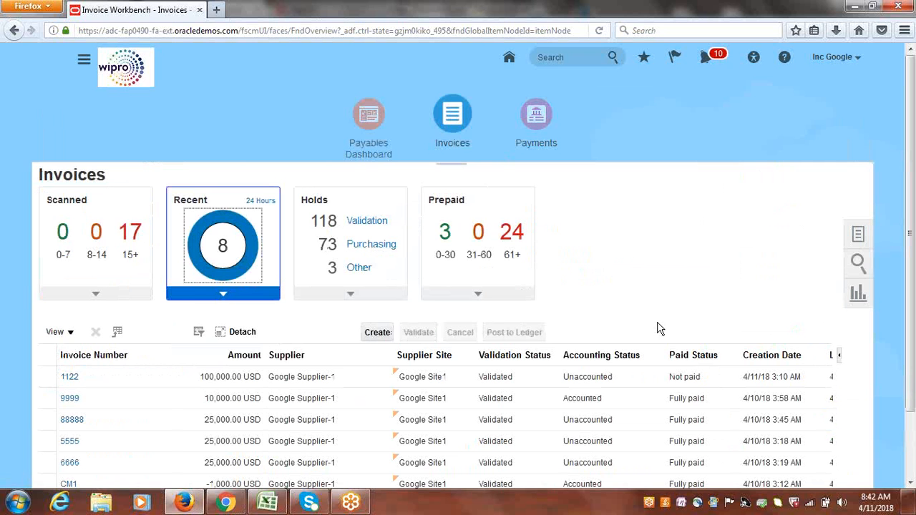
scroll(891, 329, down, 2)
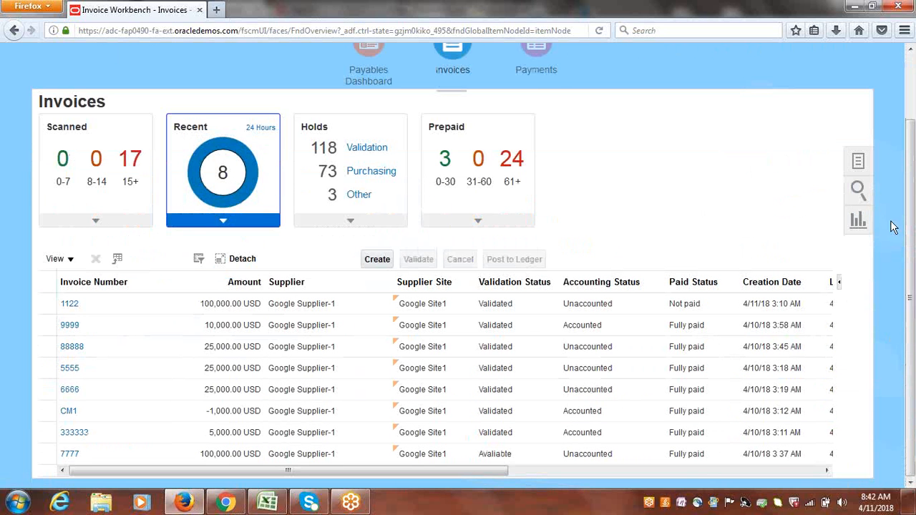
scroll(911, 279, up, 2)
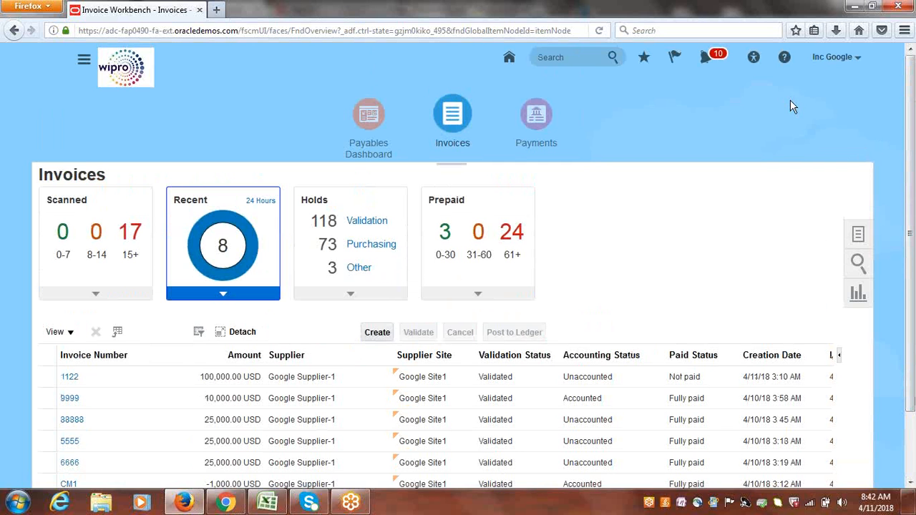
Open Manage Invoices and set the search business unit to Google US Business Unit.
click(860, 236)
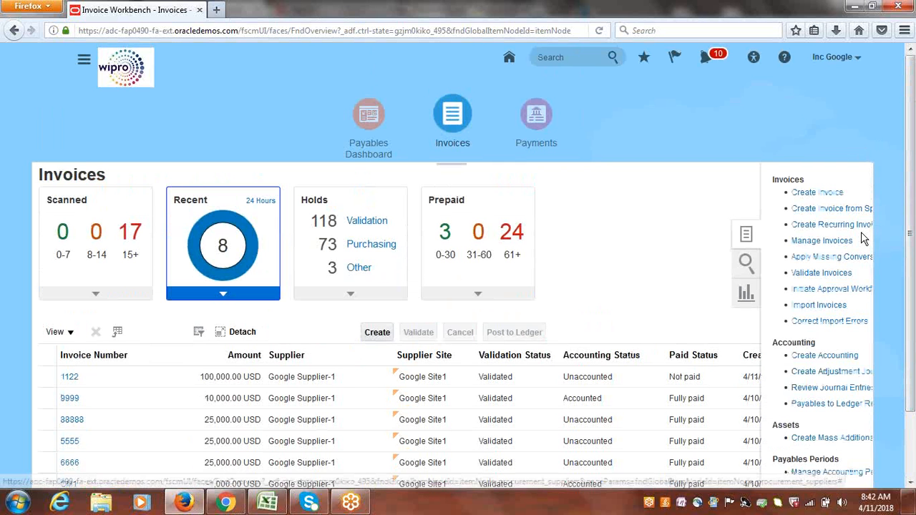
click(791, 244)
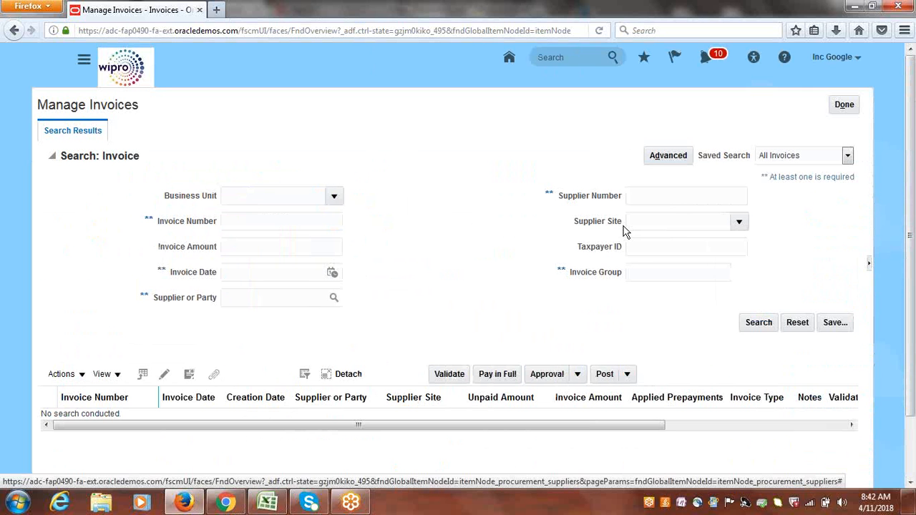
click(334, 198)
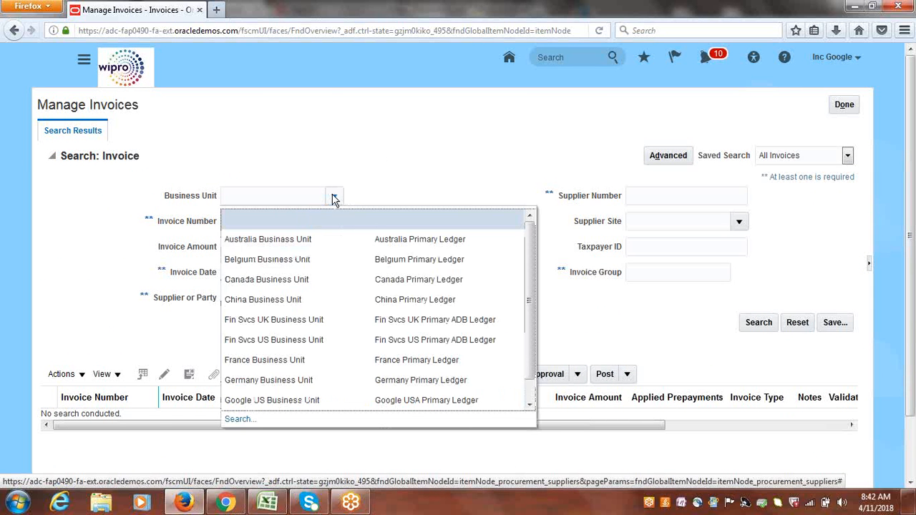
click(311, 399)
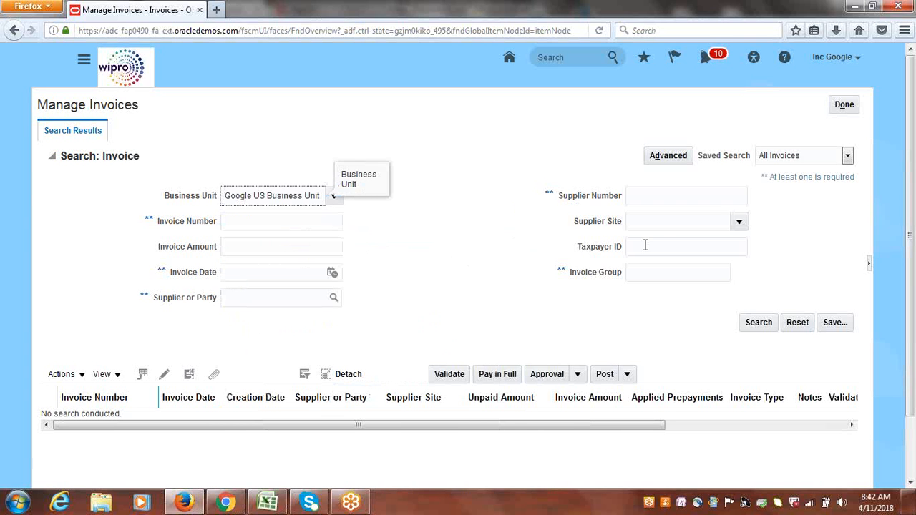
Search invoices for supplier or party Google WHT Authority, found by searching party name Google.
click(334, 299)
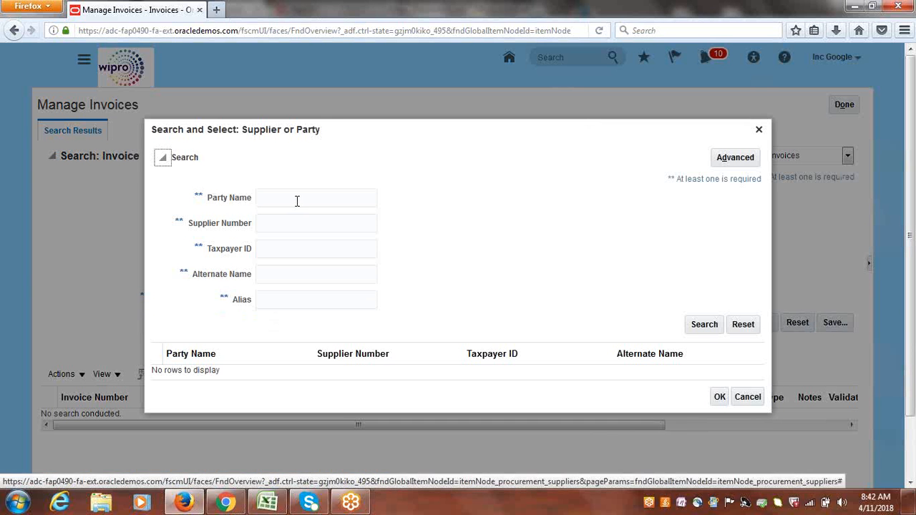
click(297, 201)
text(Goo)
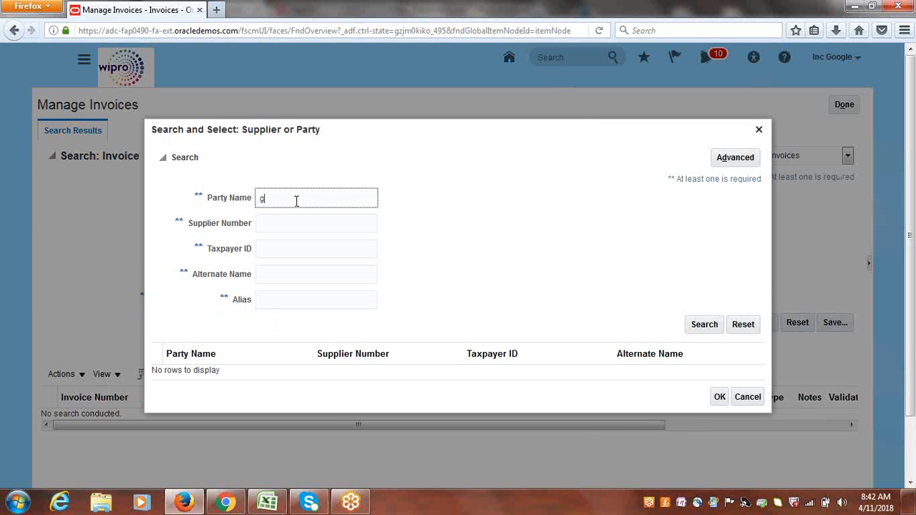
text(gle)
key(Return)
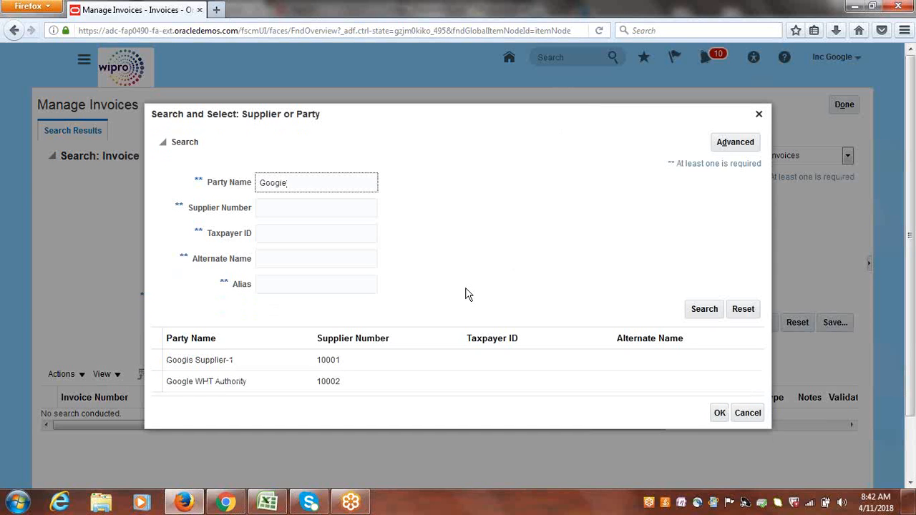
click(223, 383)
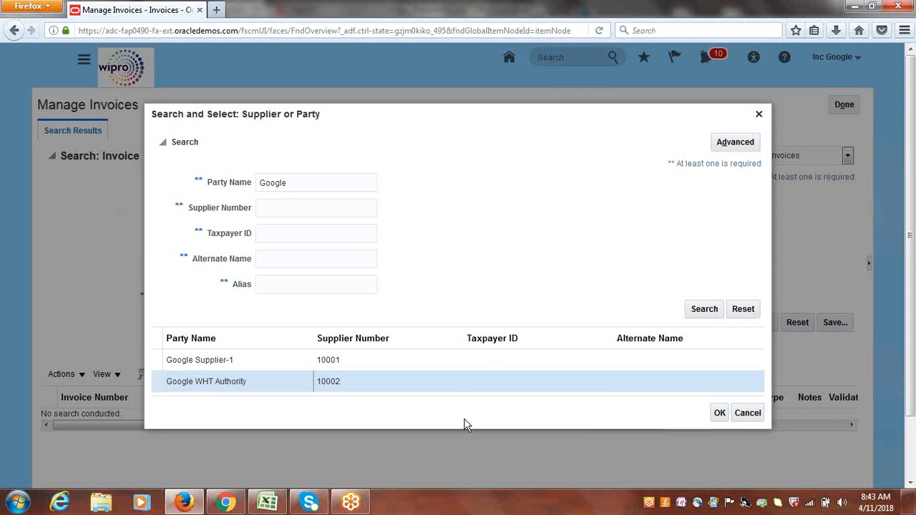
click(718, 414)
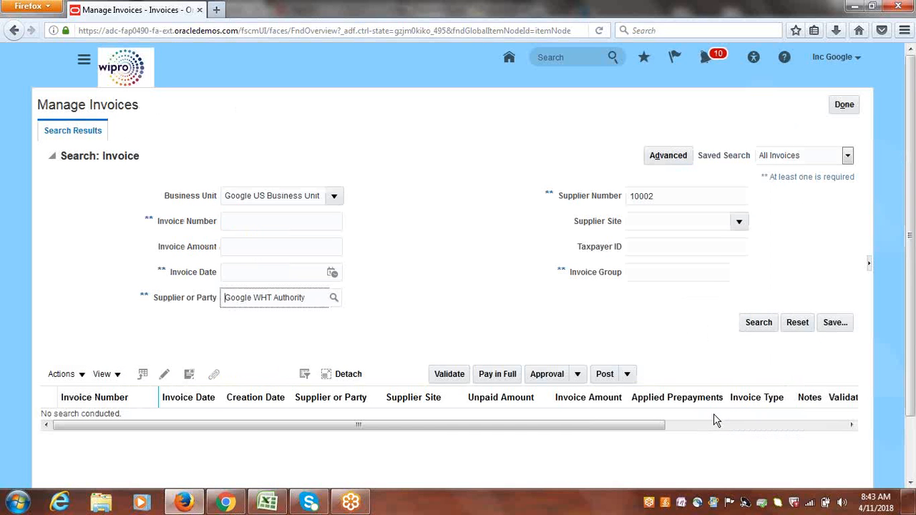
click(770, 323)
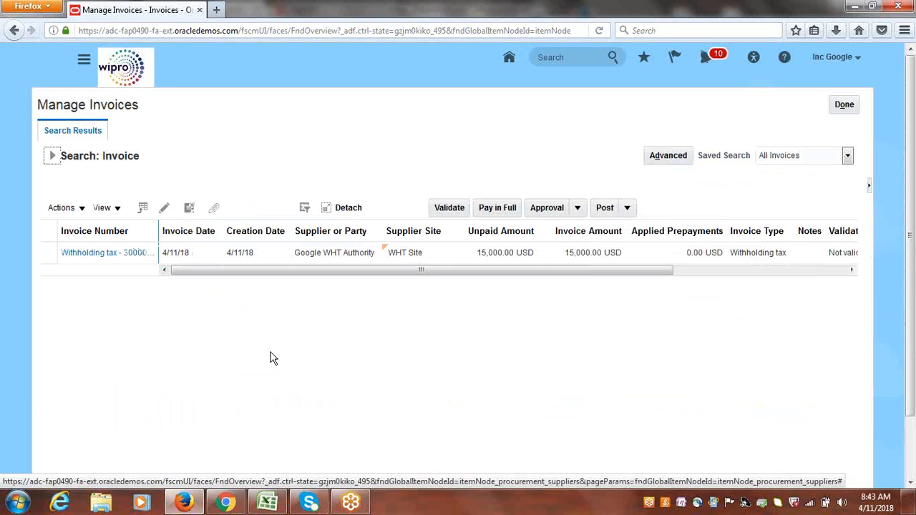
Open the generated withholding tax invoice and switch it to edit mode.
double_click(162, 230)
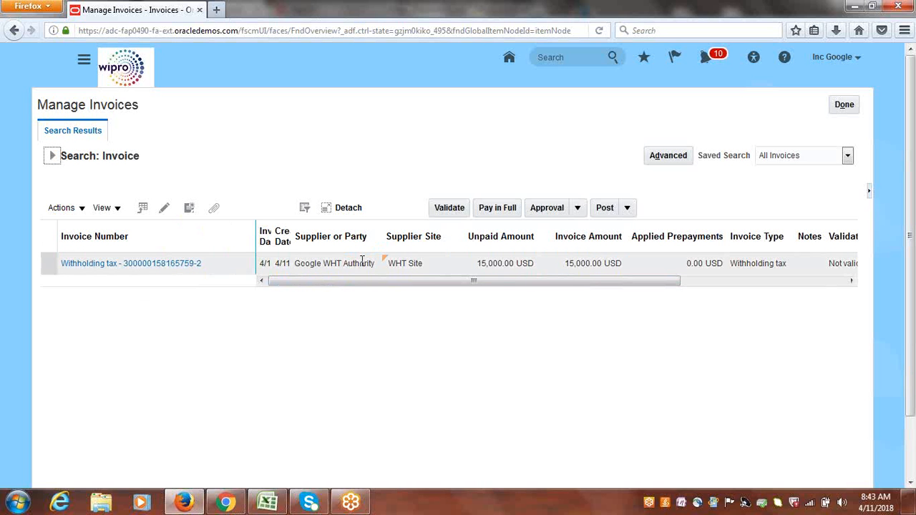
click(129, 264)
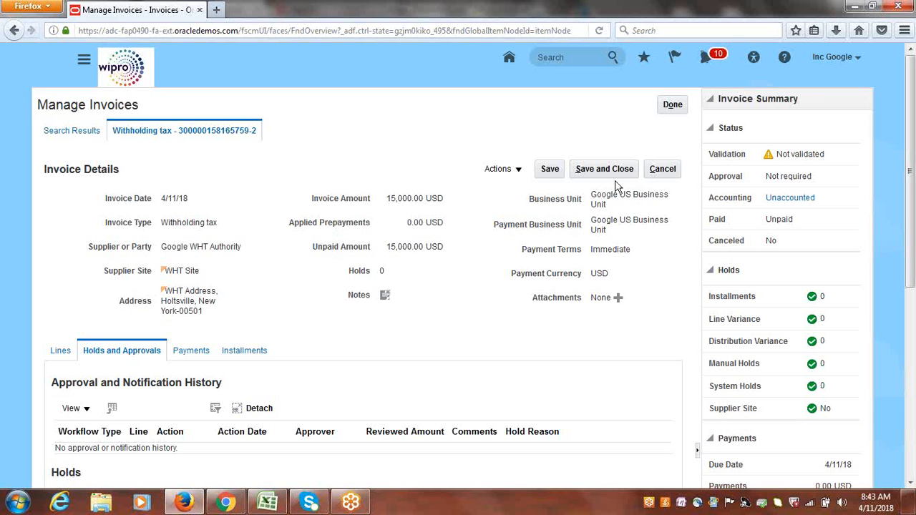
click(520, 173)
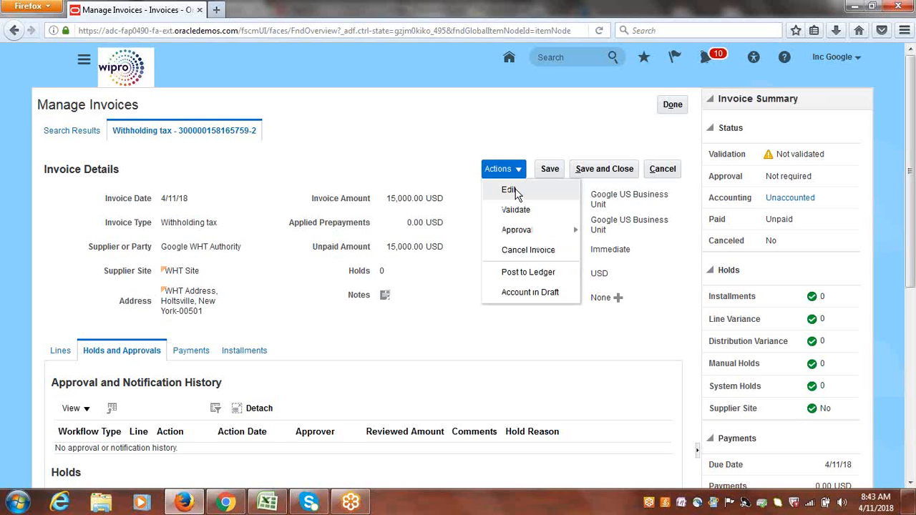
click(514, 190)
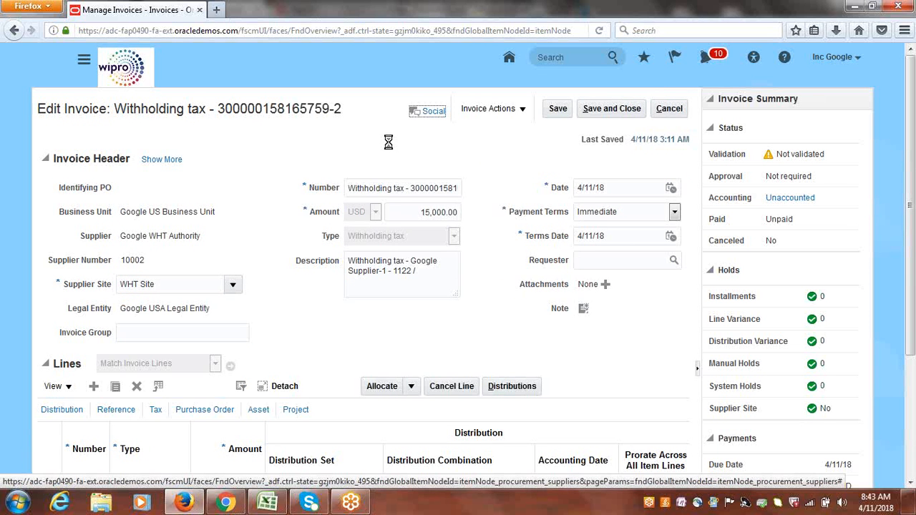
Validate the withholding tax invoice, then save and close it.
click(523, 109)
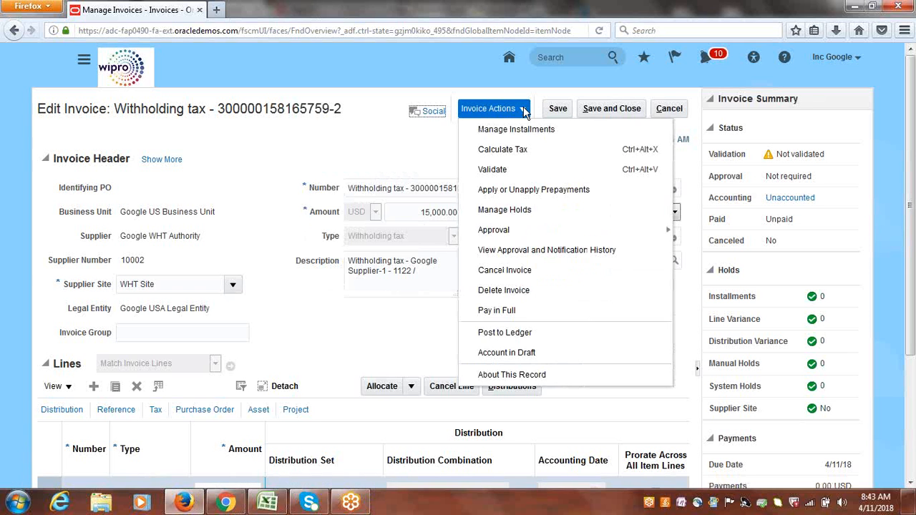
click(511, 169)
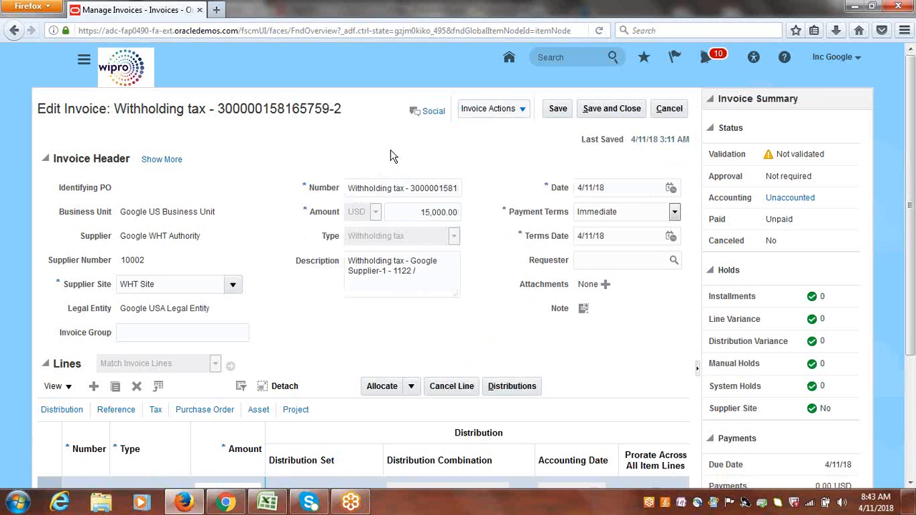
click(610, 109)
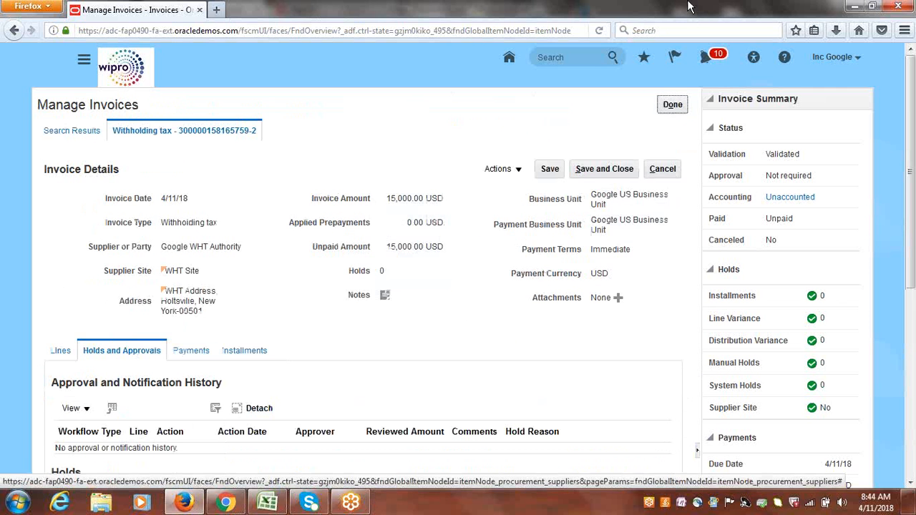
Switch to the Excel notes and mark item 9, Withholding Tax Setups & Process, as Done.
click(267, 502)
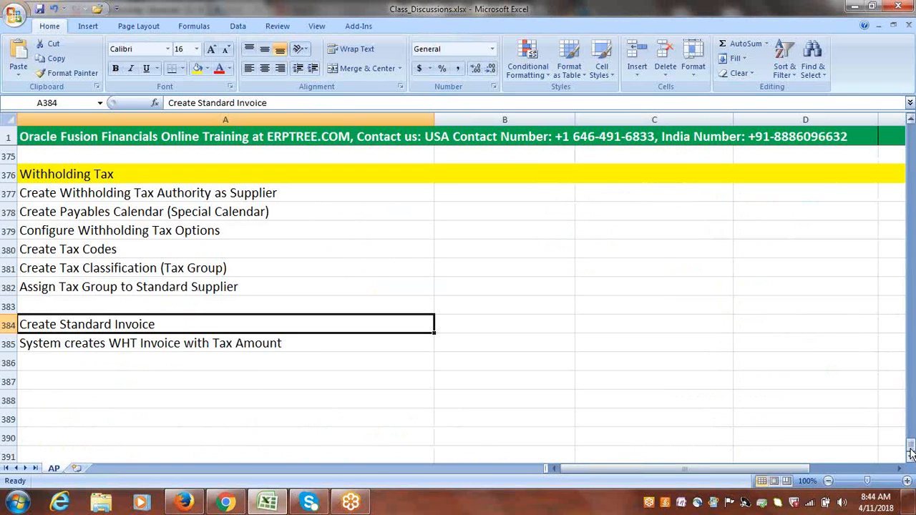
drag(236, 193, 226, 283)
click(135, 324)
drag(911, 449, 903, 402)
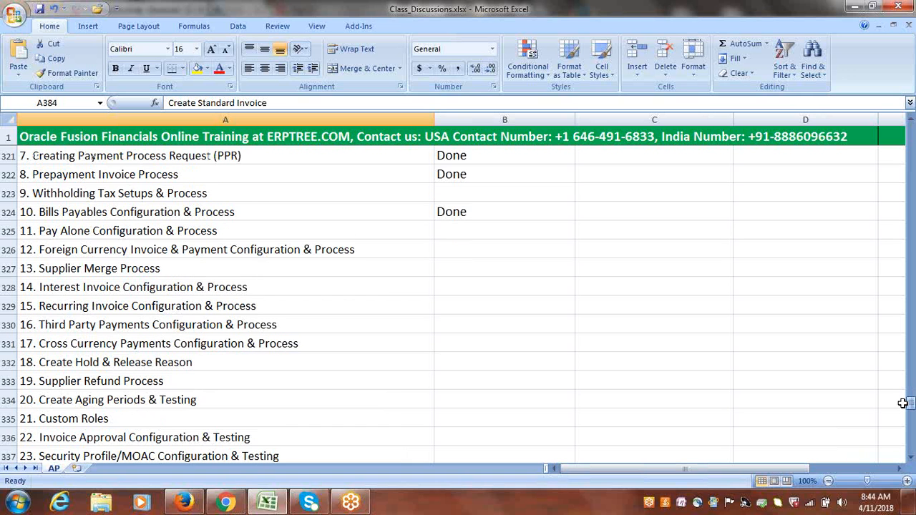
click(178, 187)
key(Tab)
text(d)
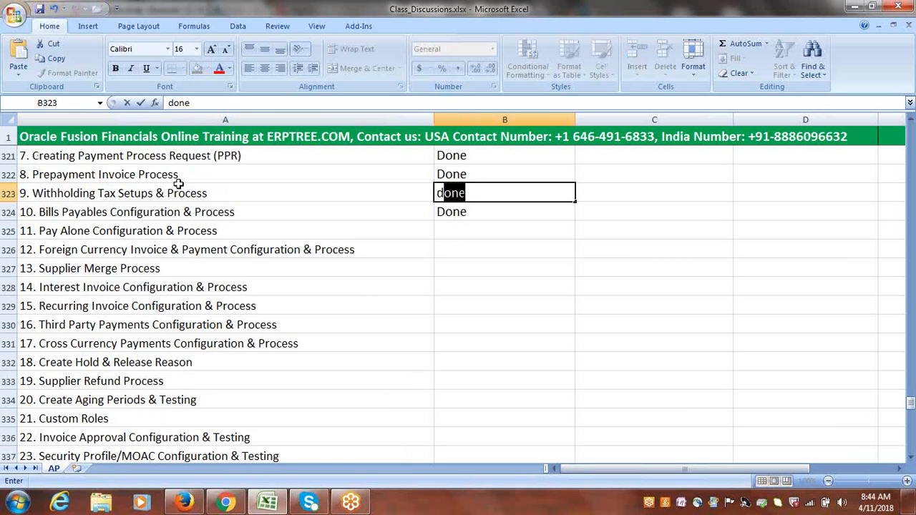
key(Tab)
Copy the words Pay Alone from item 11 and paste them into cell A387 below the withholding tax notes.
click(199, 230)
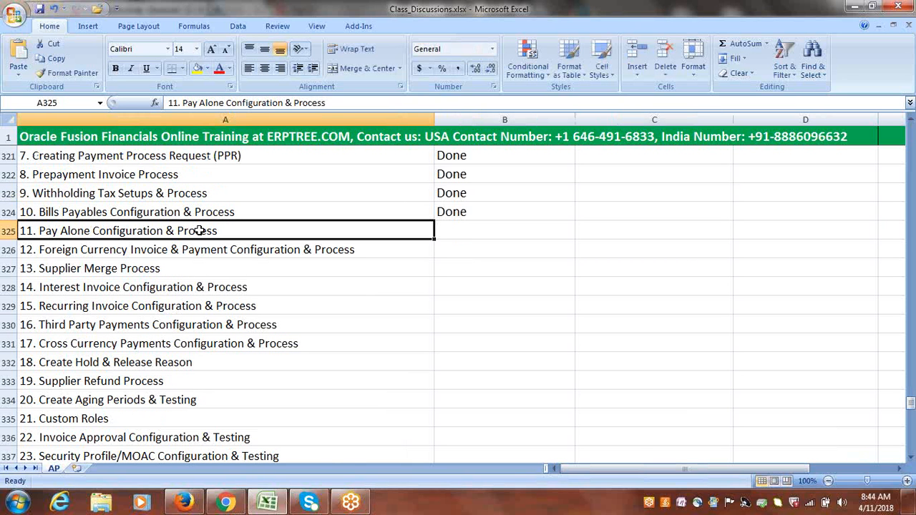
double_click(41, 230)
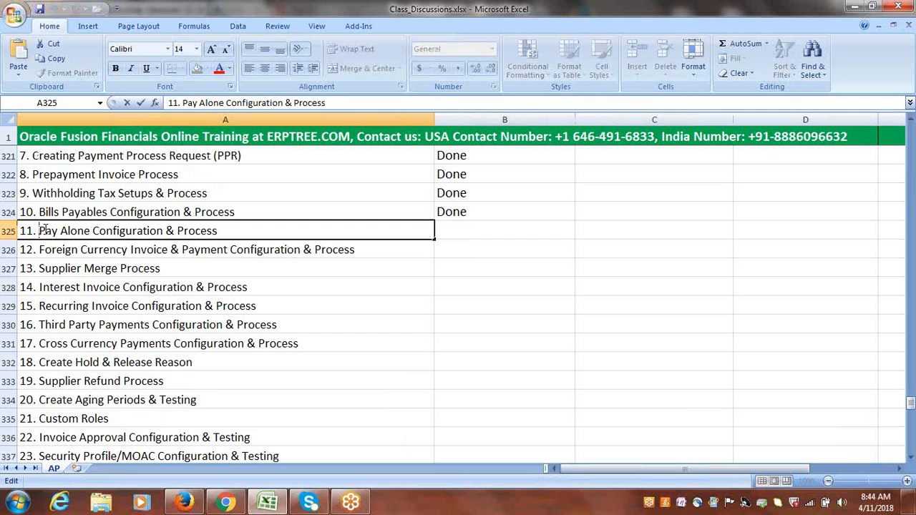
drag(41, 231, 91, 231)
key(ctrl+c)
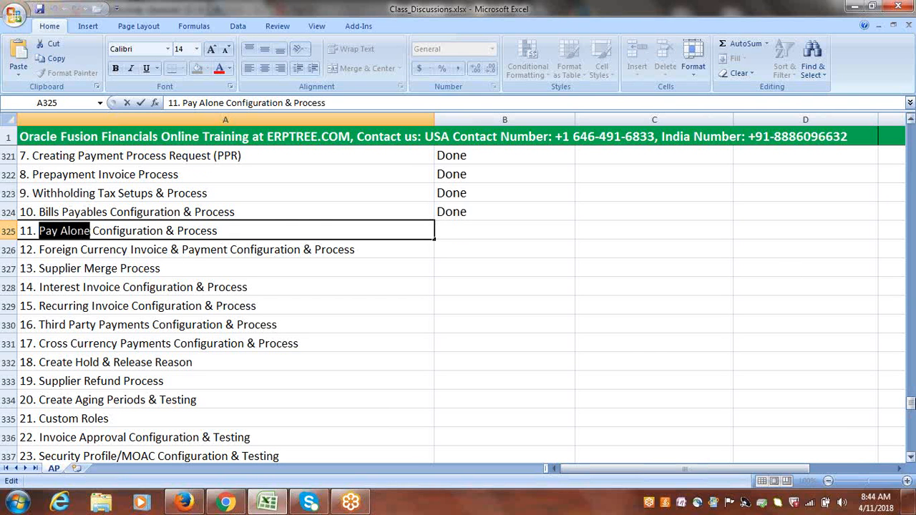
drag(912, 406, 912, 445)
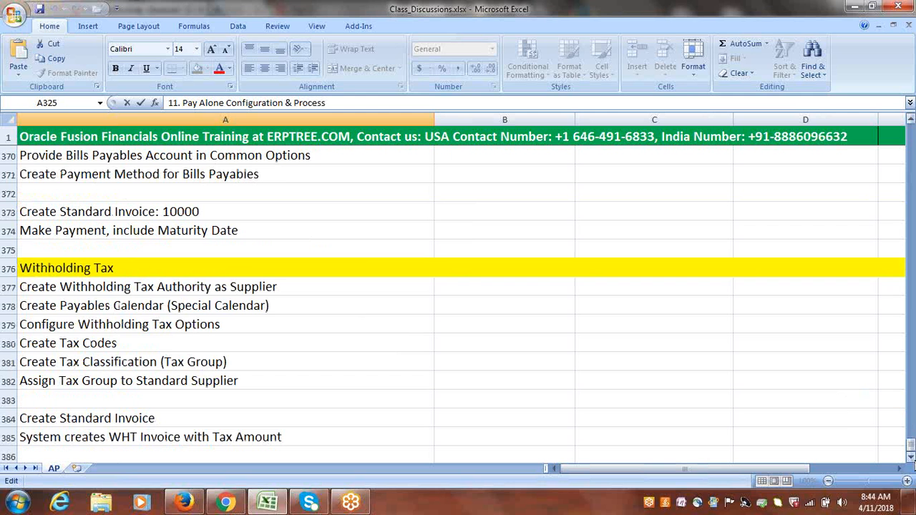
click(911, 459)
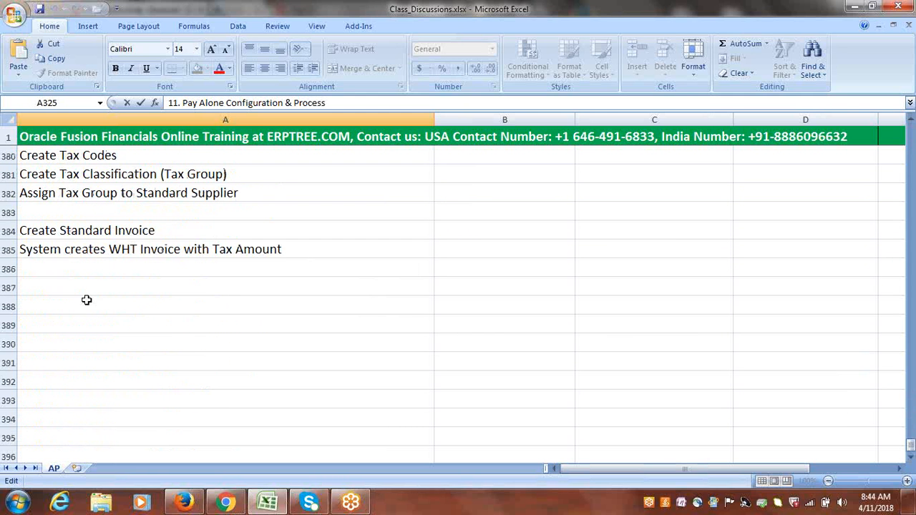
click(80, 288)
key(ctrl+v)
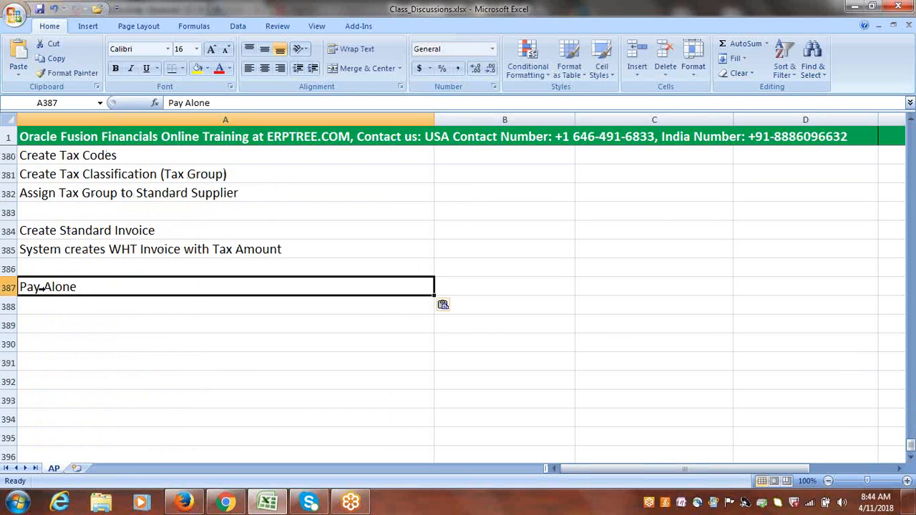
Highlight row 387 with a yellow fill as the Pay Alone section heading.
click(5, 288)
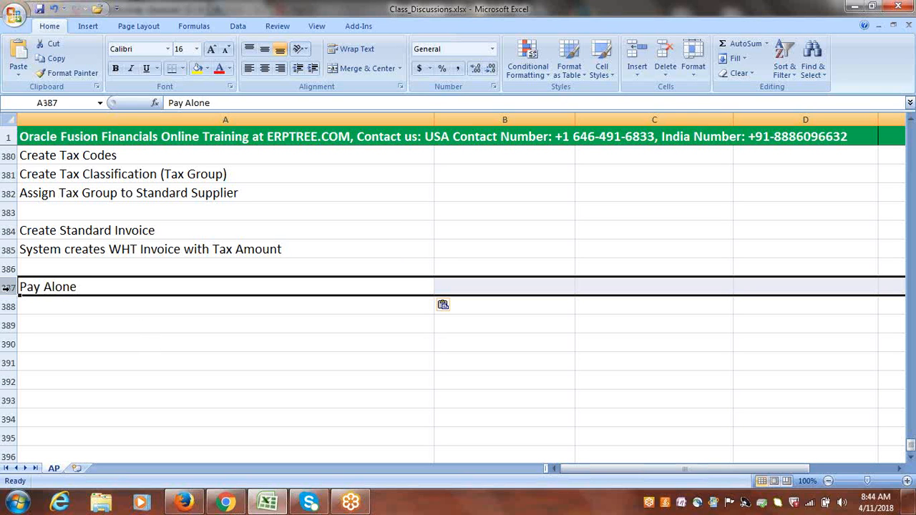
click(197, 68)
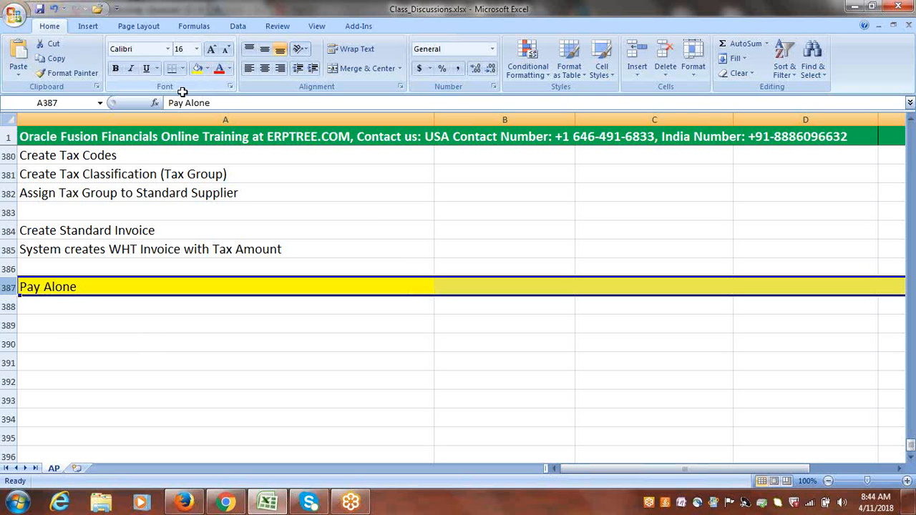
Enter "Enable PayAlone option at Supplier Level" in cell A388.
click(45, 307)
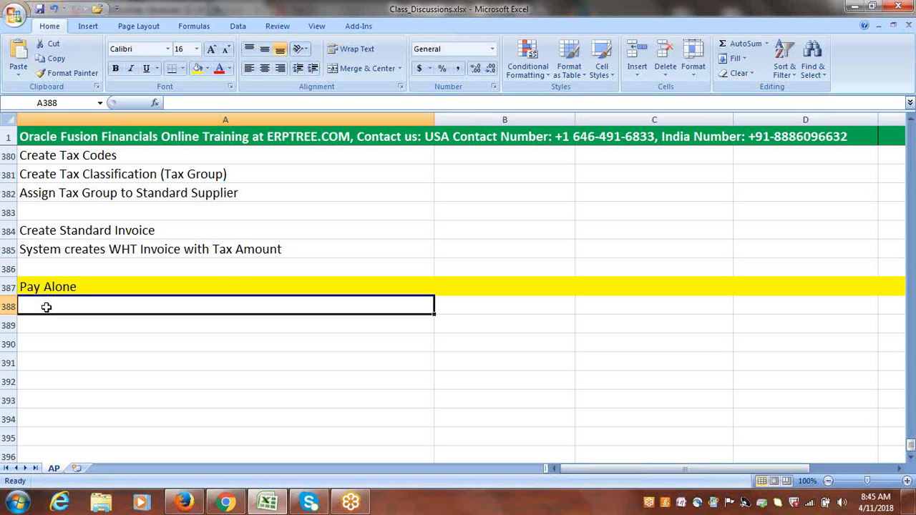
text(Su)
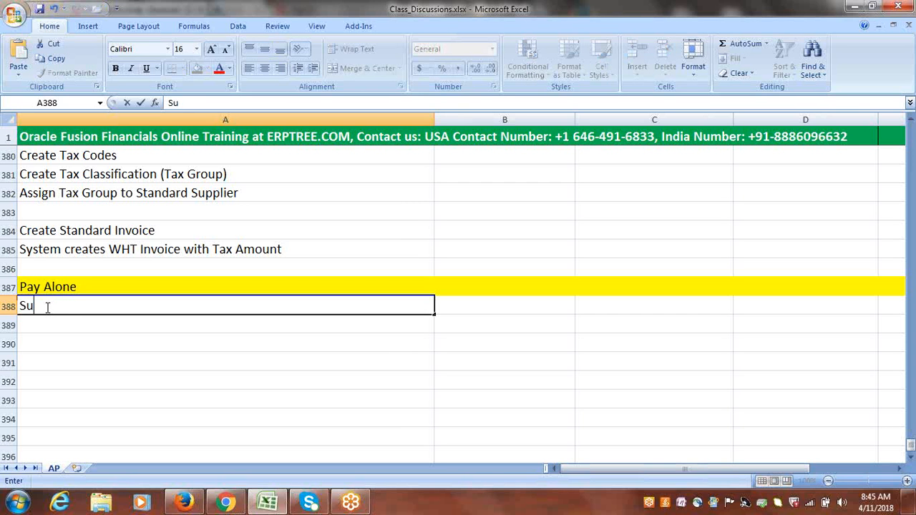
text(pplier)
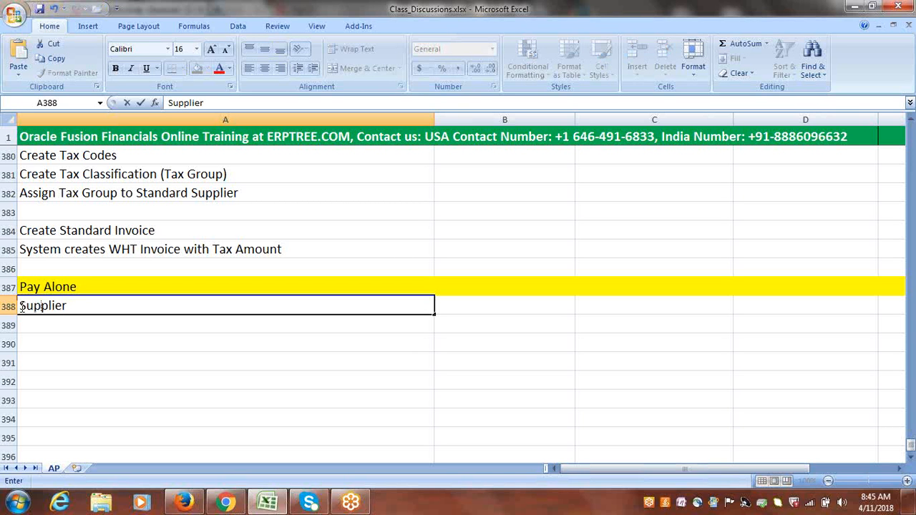
click(22, 307)
text(E)
text(nable PA)
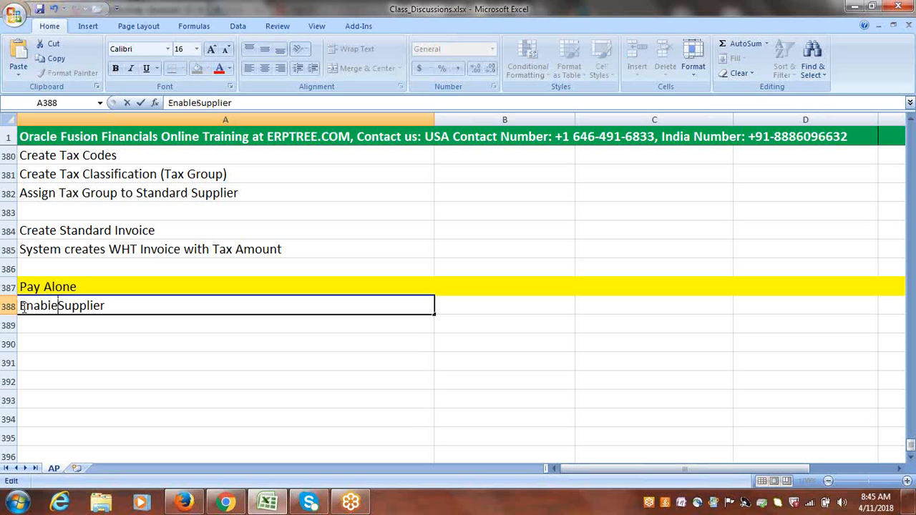
key(BackSpace)
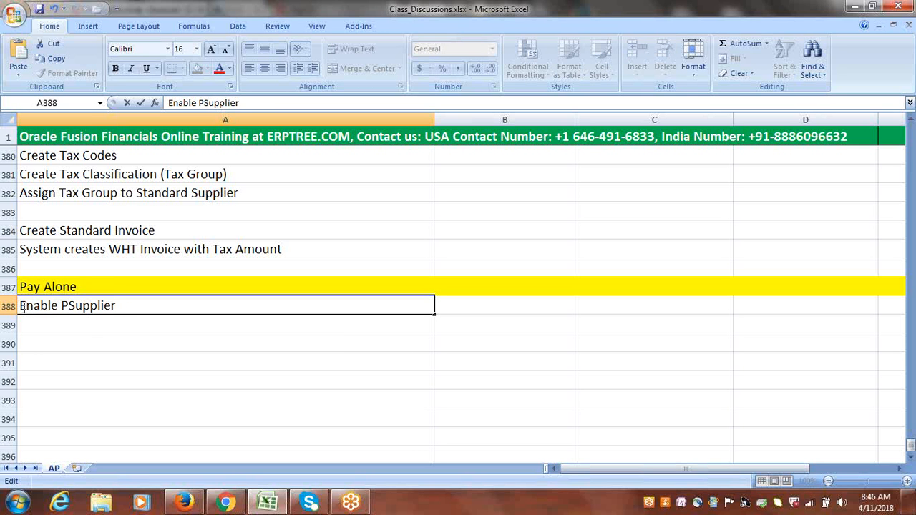
text(ay)
text(Alone)
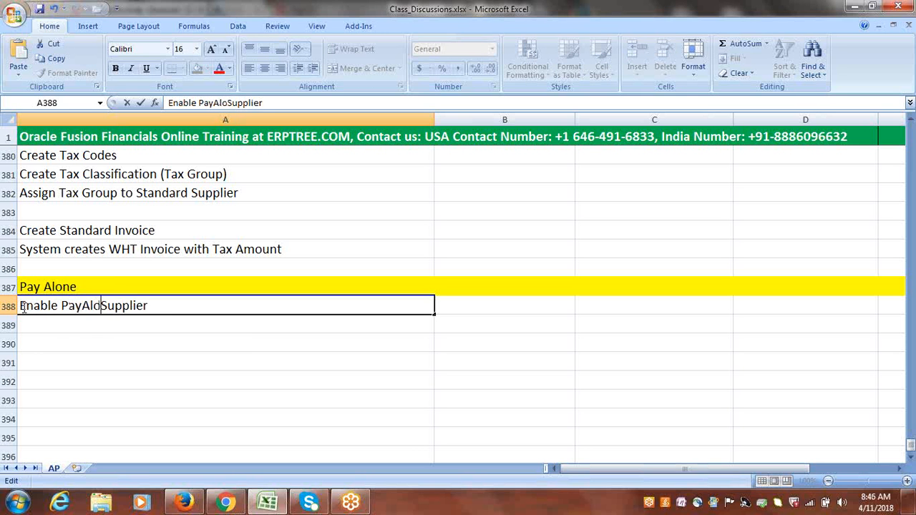
text( option at)
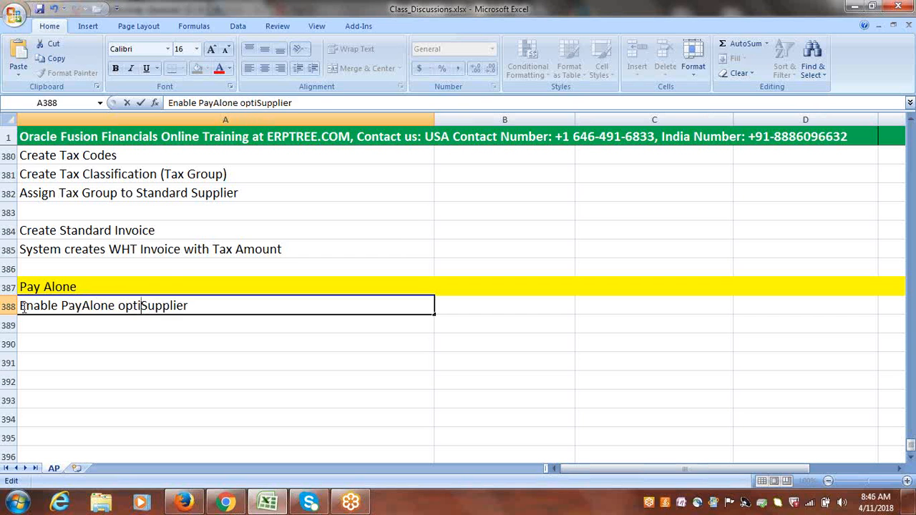
click(233, 305)
text(Level)
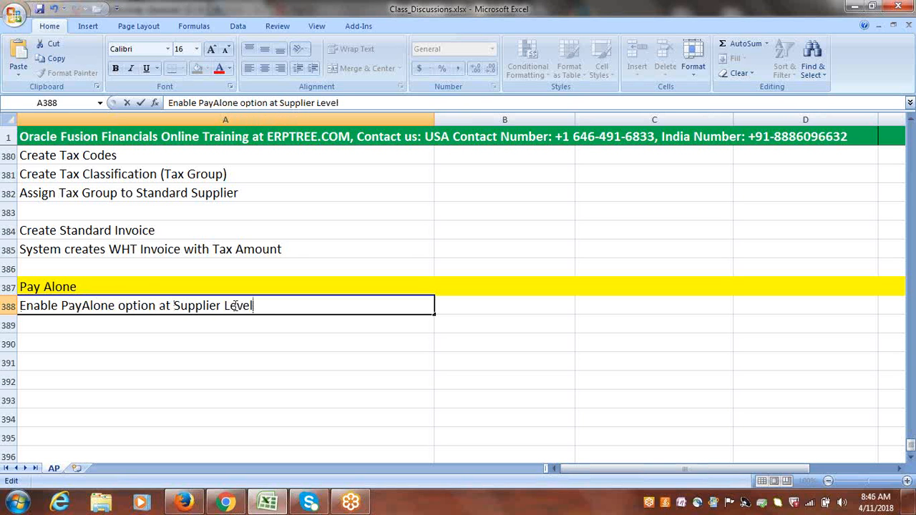
click(129, 337)
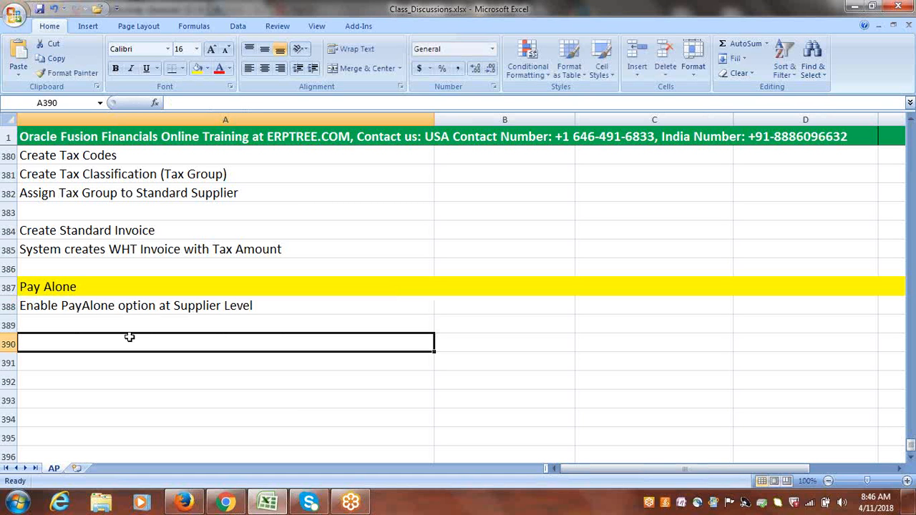
Enter INVOICE1 in cell A390 and INVOICE2 in cell A391.
double_click(130, 337)
text(INV)
key(BackSpace)
key(BackSpace)
key(BackSpace)
text(IN)
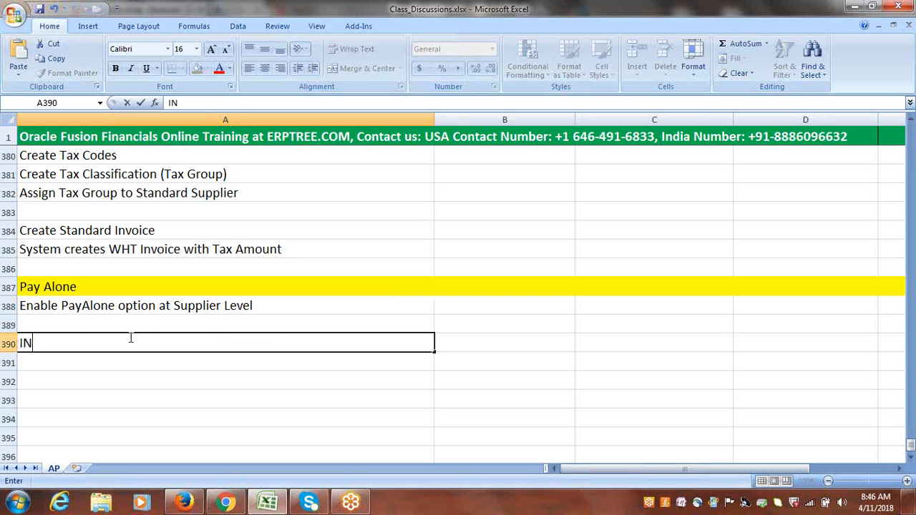
text(VOICE1)
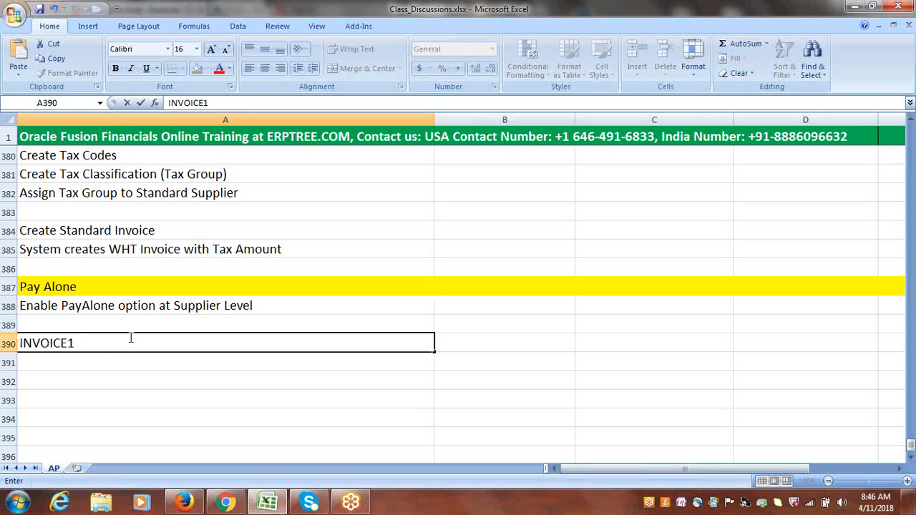
click(101, 361)
text(INVOICE1)
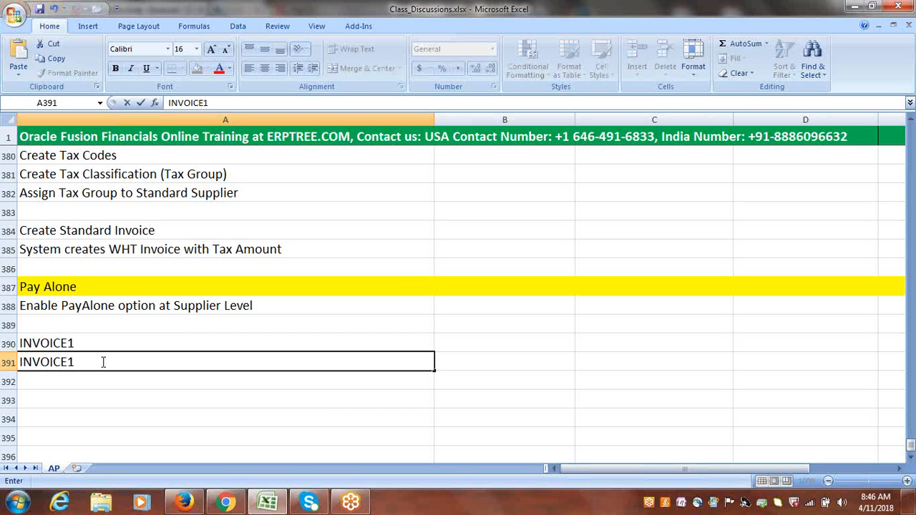
key(BackSpace)
text(2)
click(82, 401)
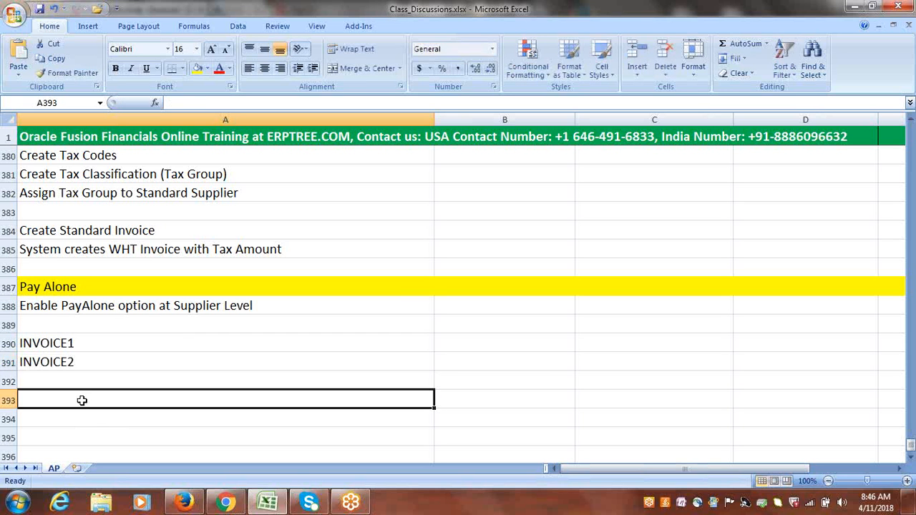
Enter Payment in cell A393 to finish the Pay Alone notes.
text(p)
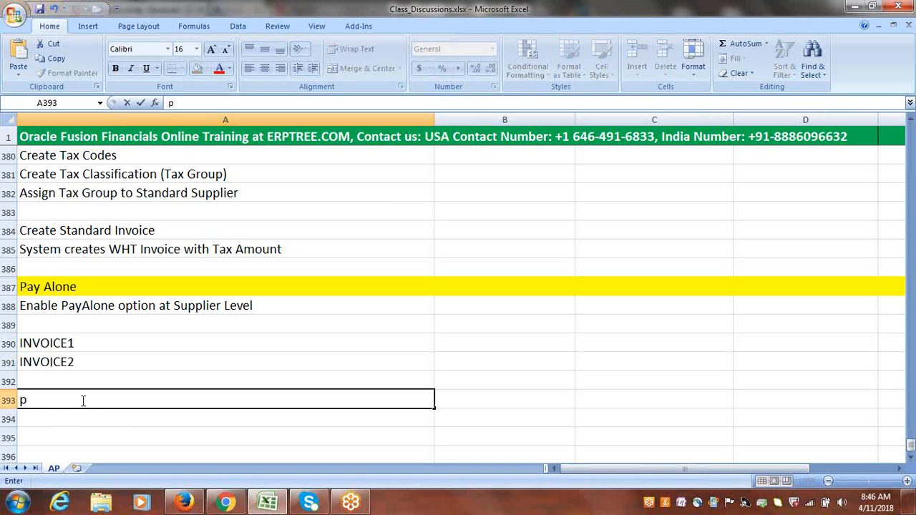
key(BackSpace)
text(Paym)
text(ent)
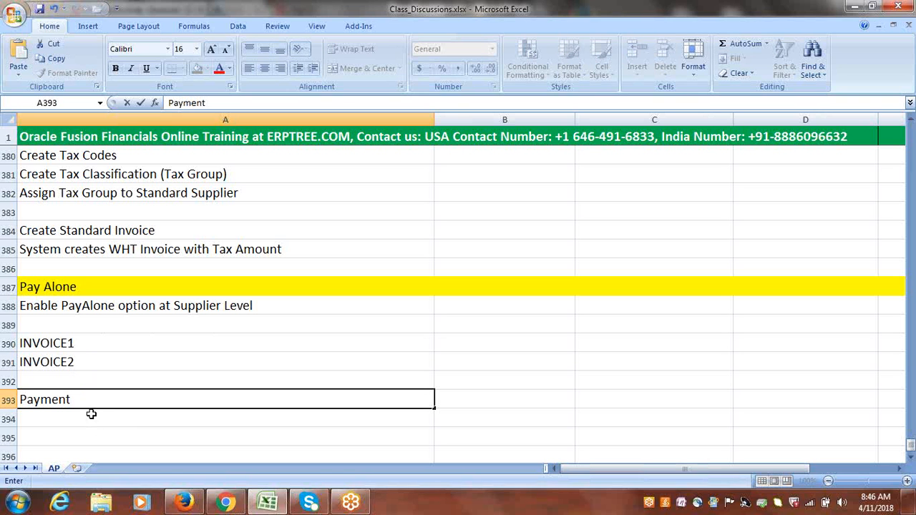
key(ctrl+Return)
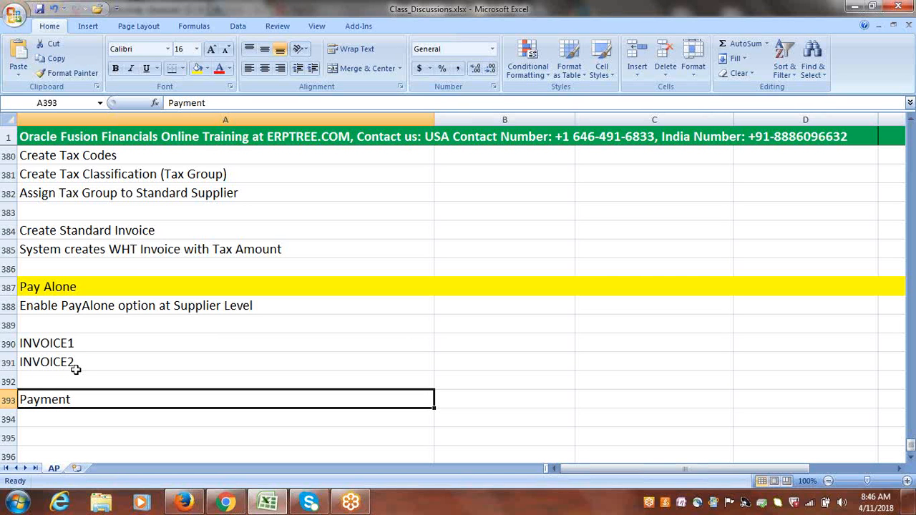
click(84, 308)
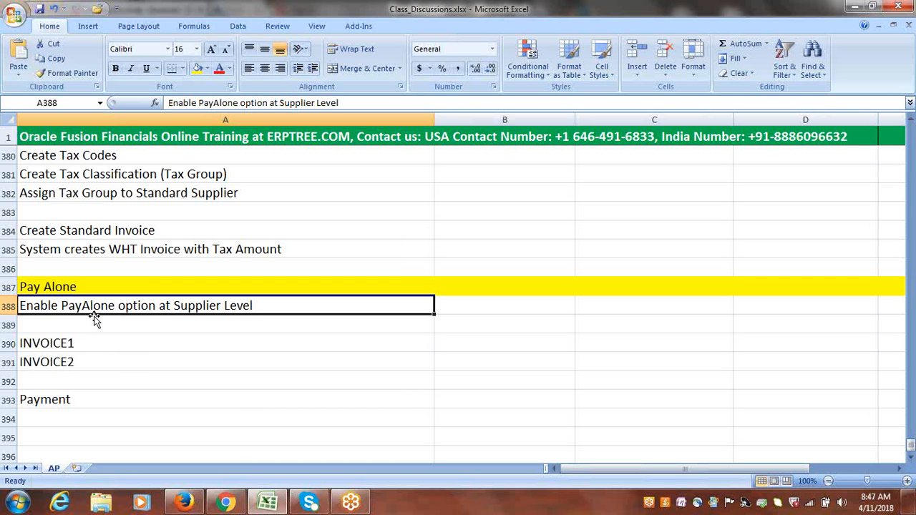
Return to the browser, close the withholding tax invoice, and open the Suppliers work area from the Navigator.
click(184, 501)
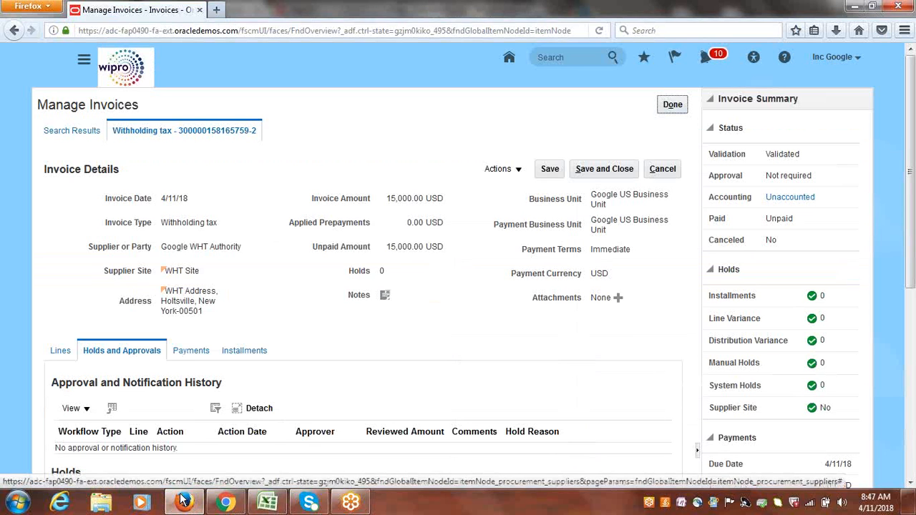
click(671, 105)
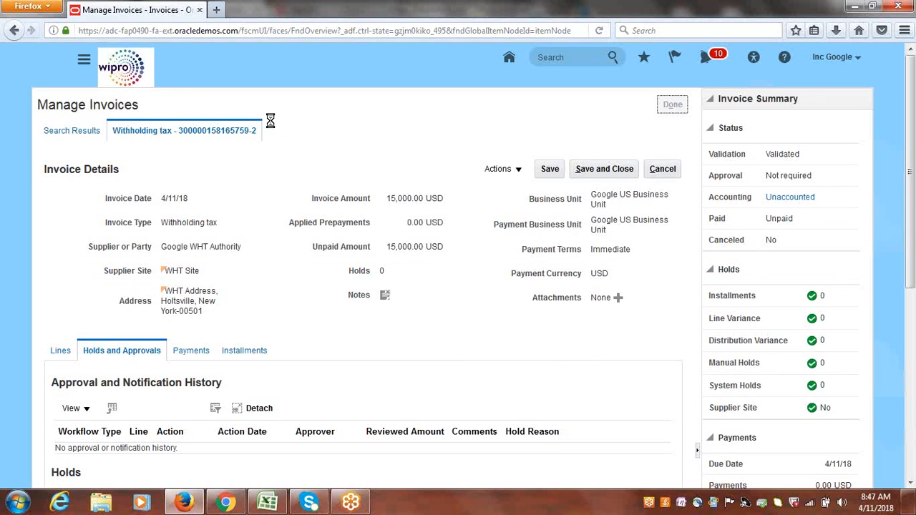
click(85, 61)
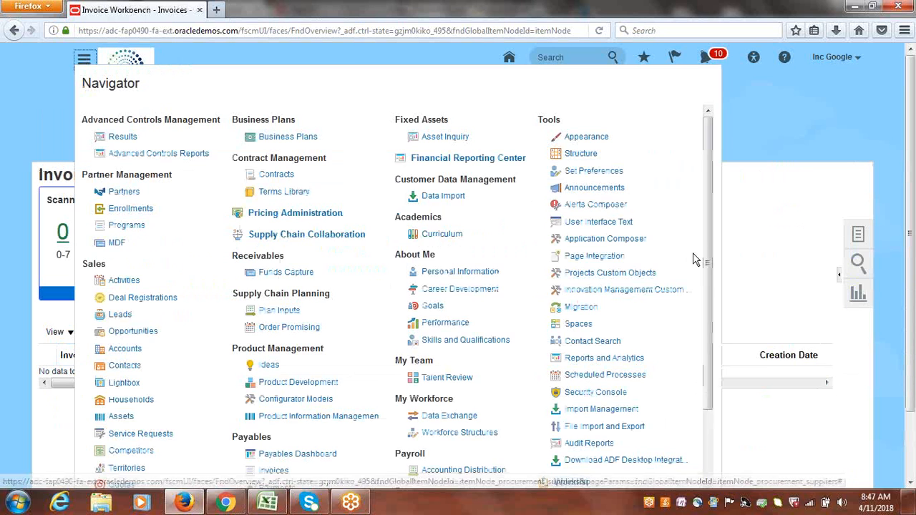
drag(708, 298, 708, 398)
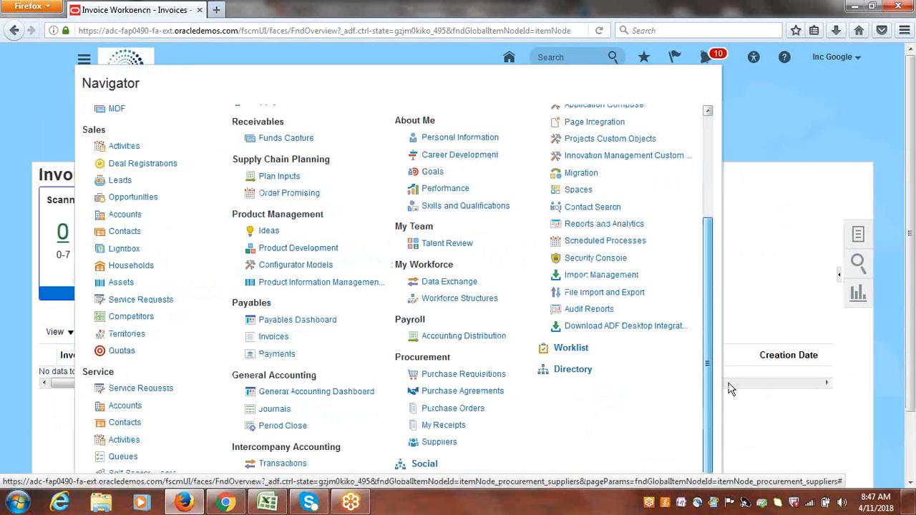
click(438, 443)
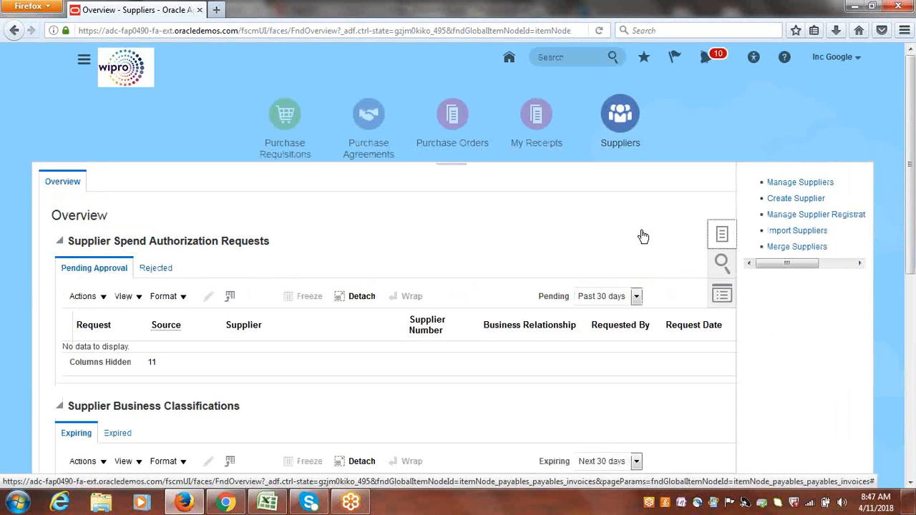
Open Manage Suppliers and search suppliers with the keyword google.
click(802, 183)
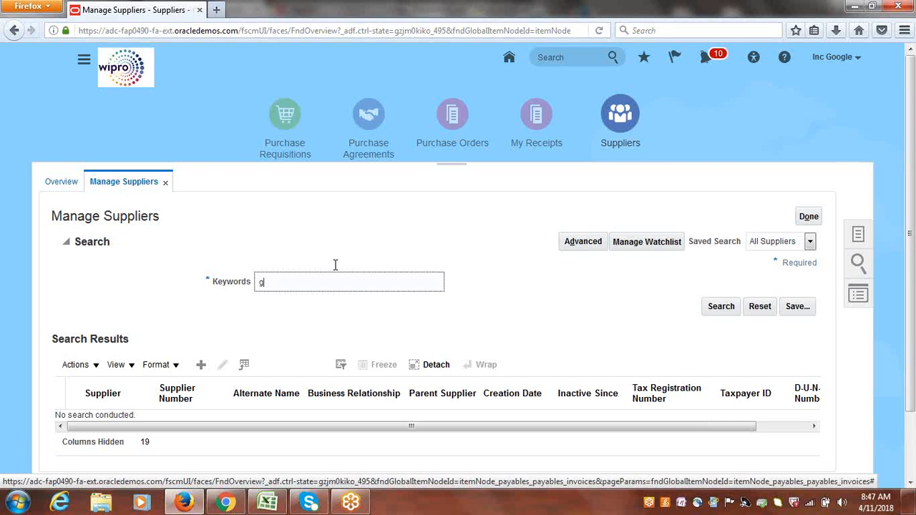
text(oogle)
key(Return)
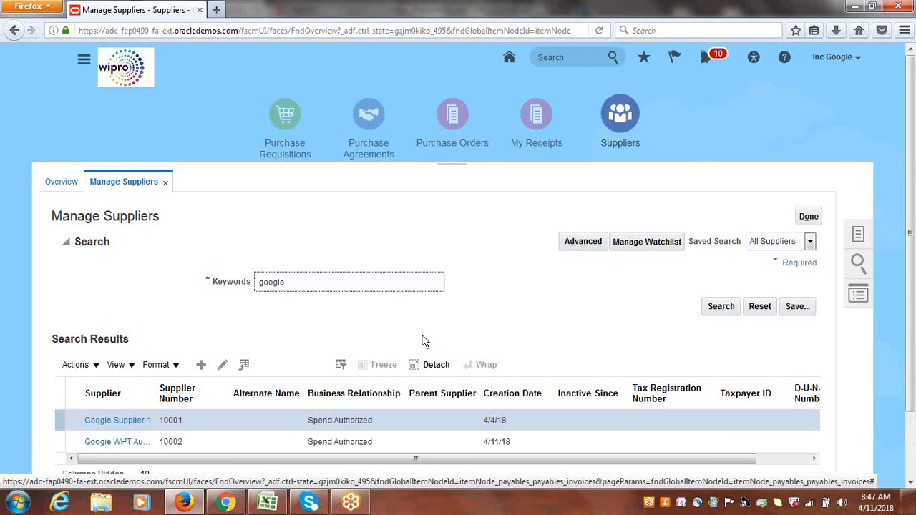
scroll(421, 332, down, 2)
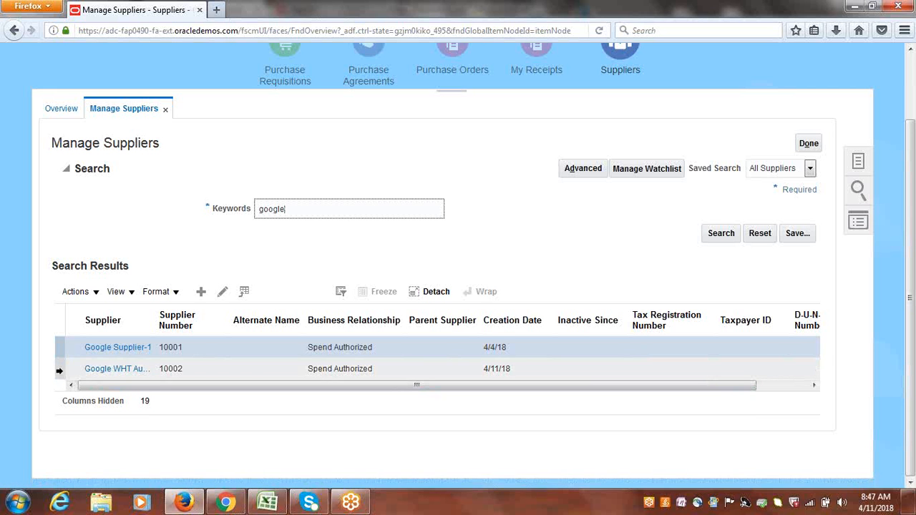
Rename the Google WHT Authority supplier to ABC WHT Authority and save and close it.
click(60, 370)
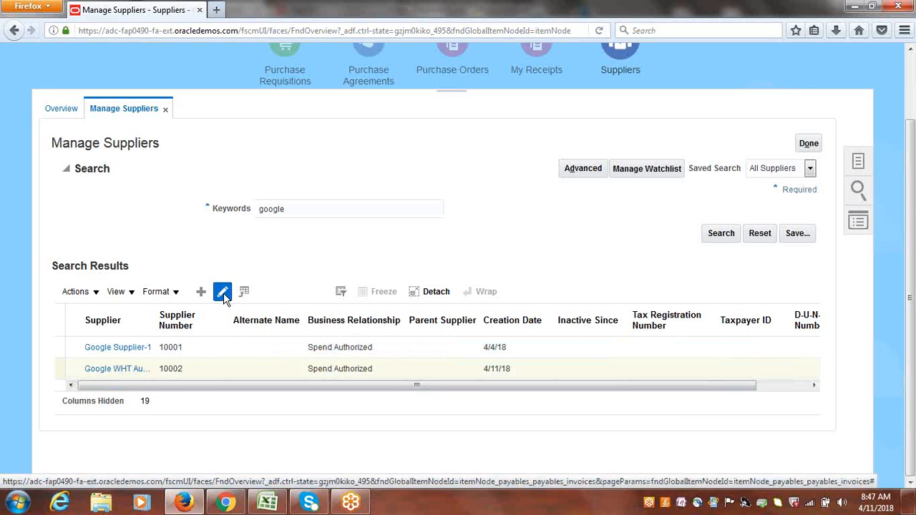
click(223, 293)
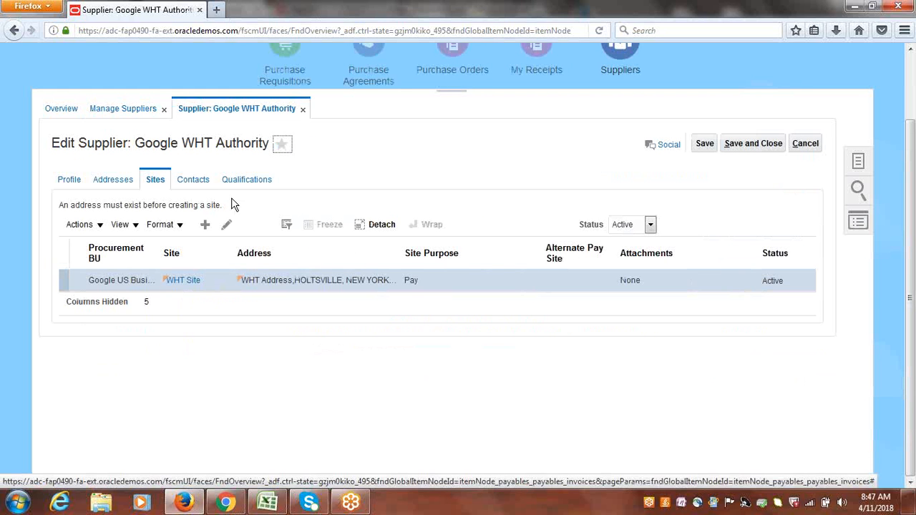
click(75, 180)
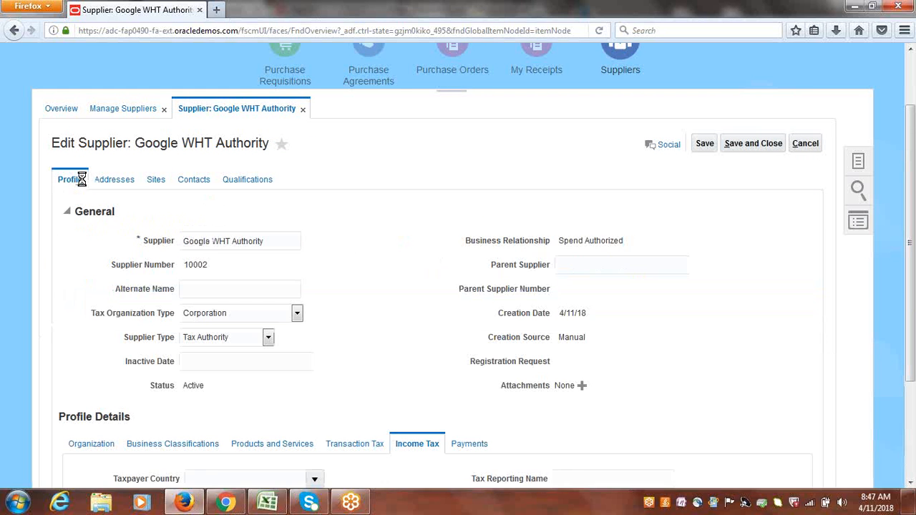
drag(212, 244, 156, 248)
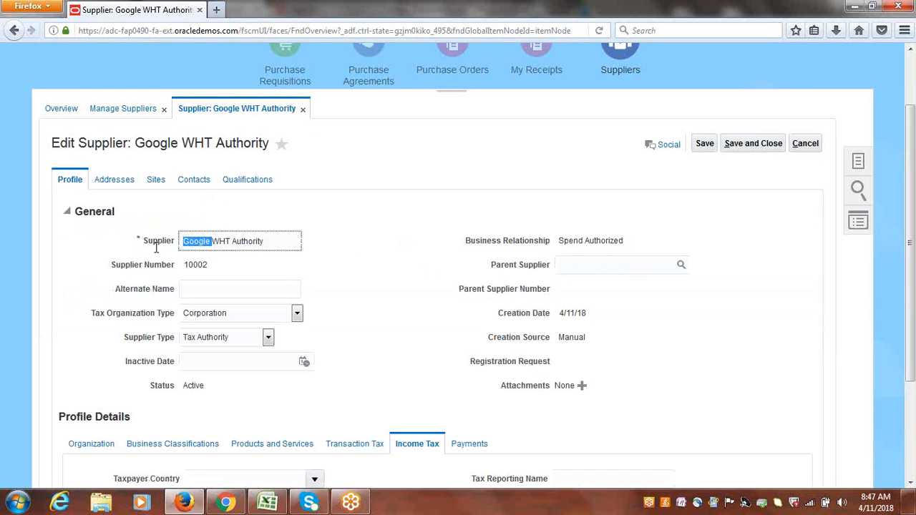
key(BackSpace)
text(ABC)
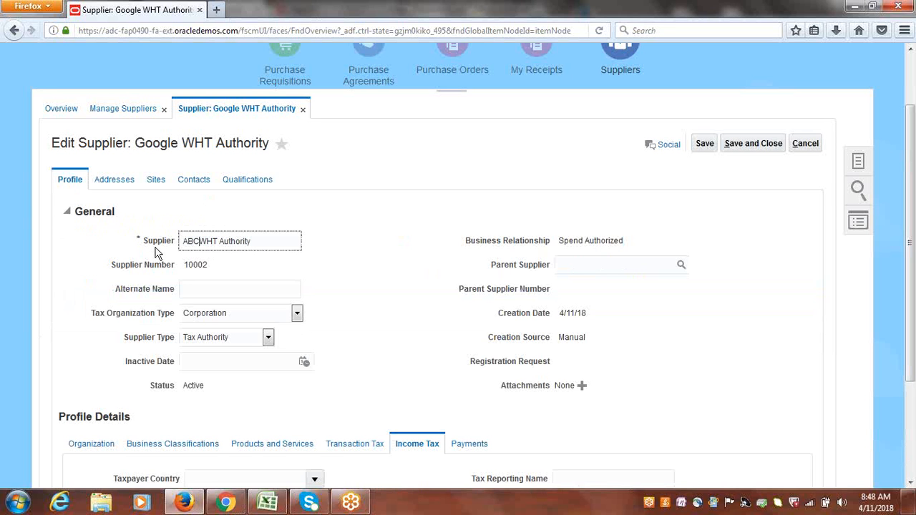
click(775, 147)
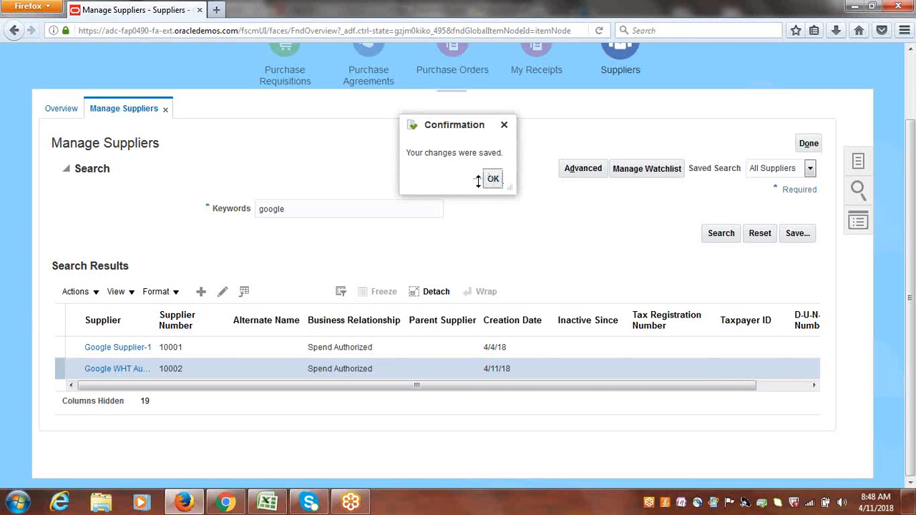
click(492, 180)
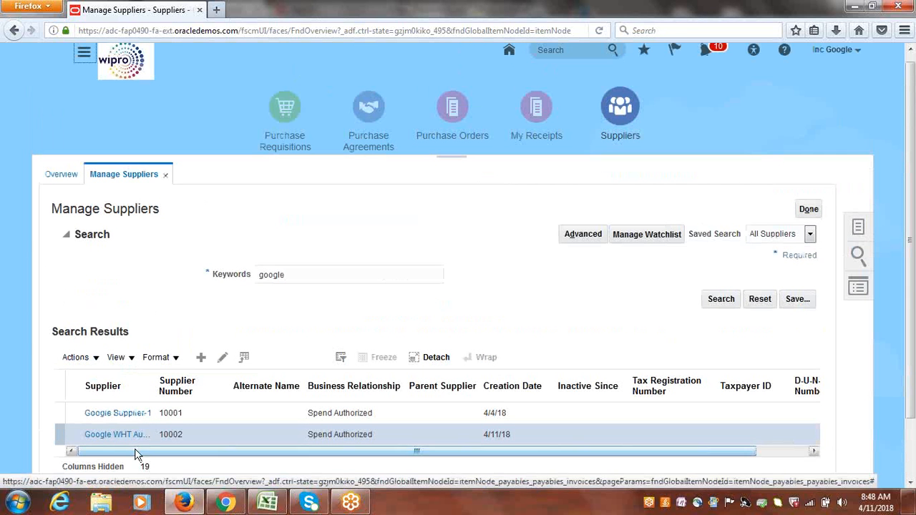
On Google Supplier-1's Google Site1 site assignment, clear the withholding tax group and turn off Use Withholding Tax, then save and close.
click(109, 415)
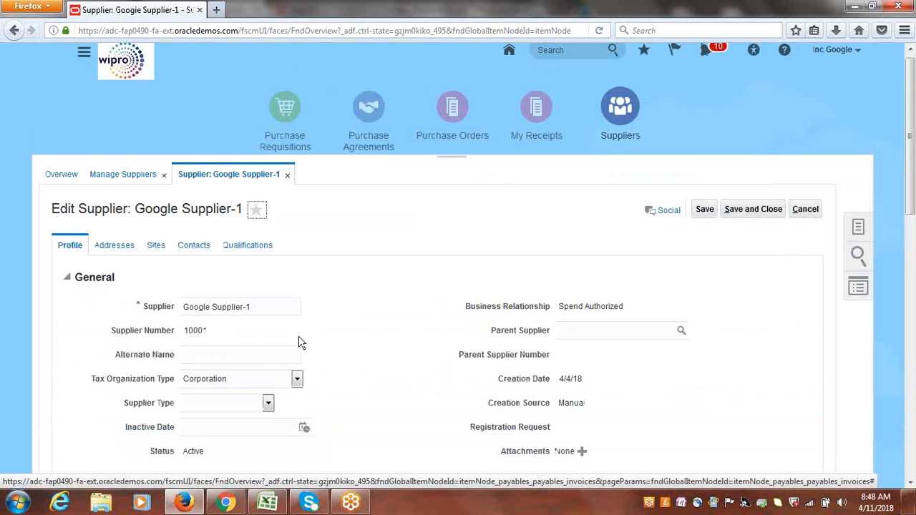
click(158, 248)
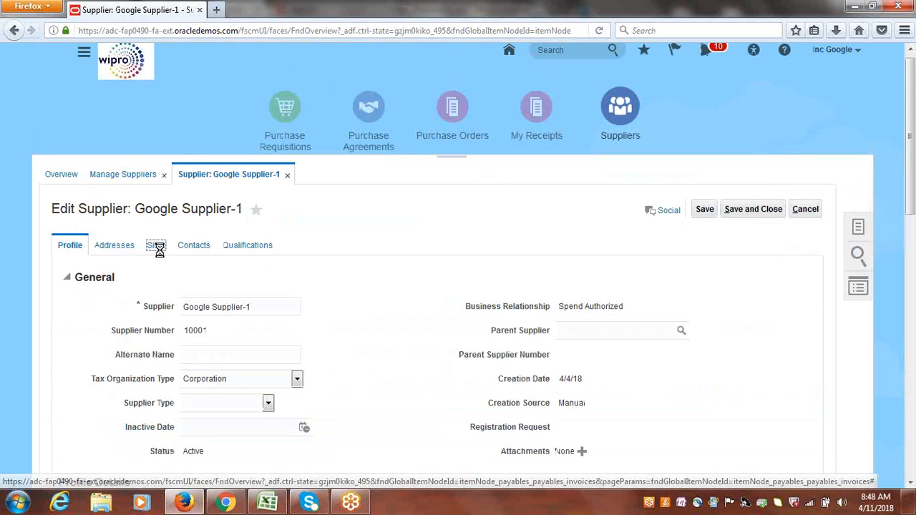
scroll(914, 153, down, 2)
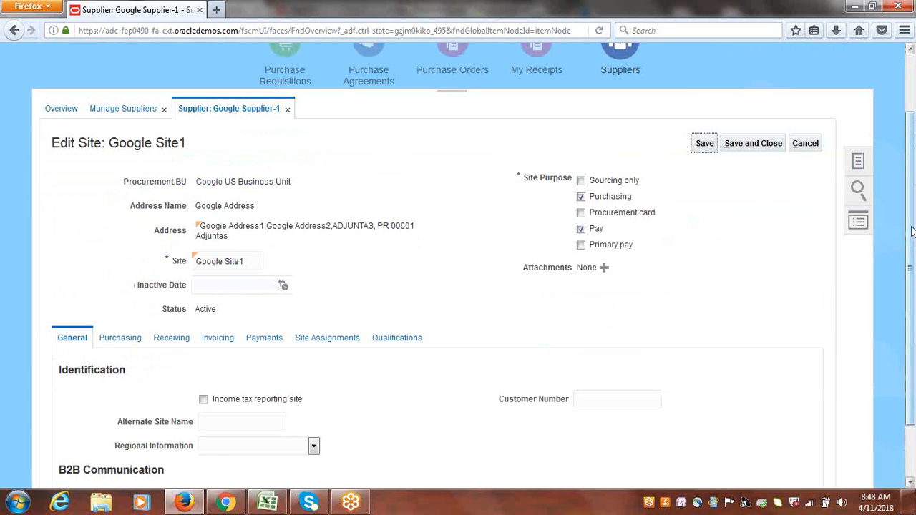
scroll(438, 286, down, 2)
click(327, 275)
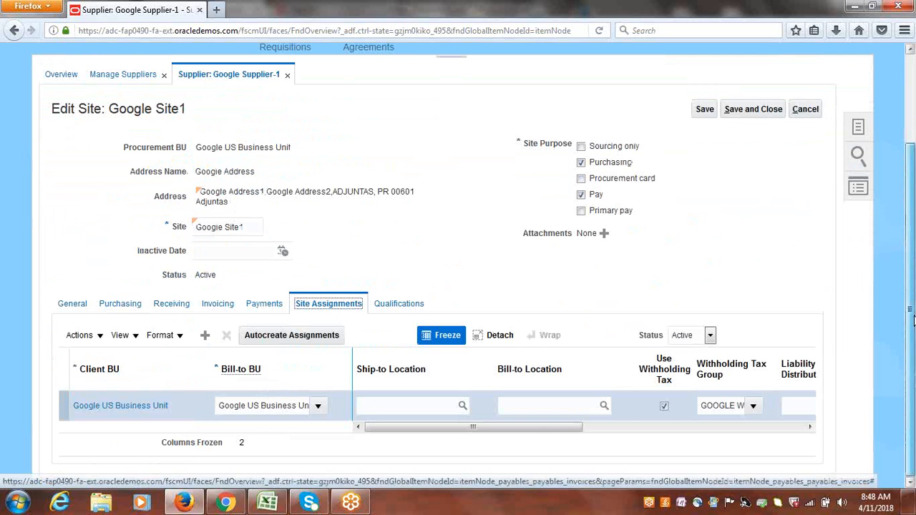
click(730, 407)
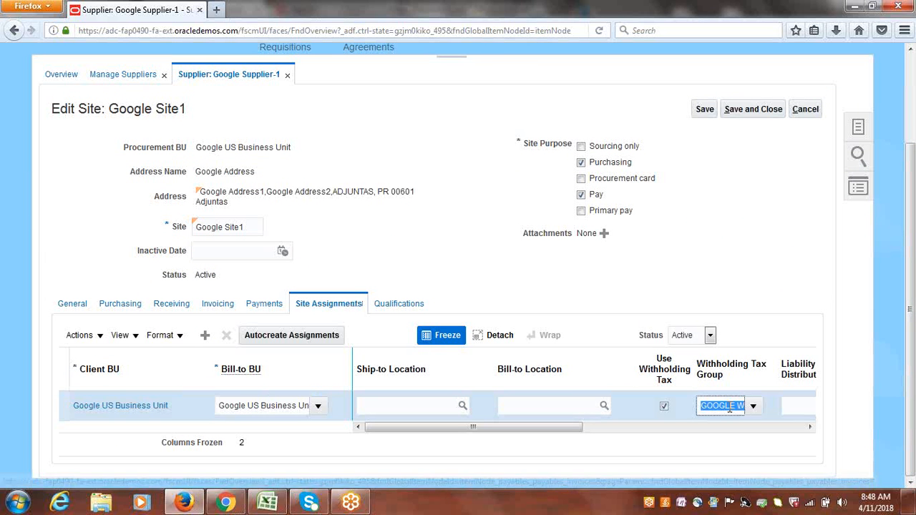
key(BackSpace)
click(664, 406)
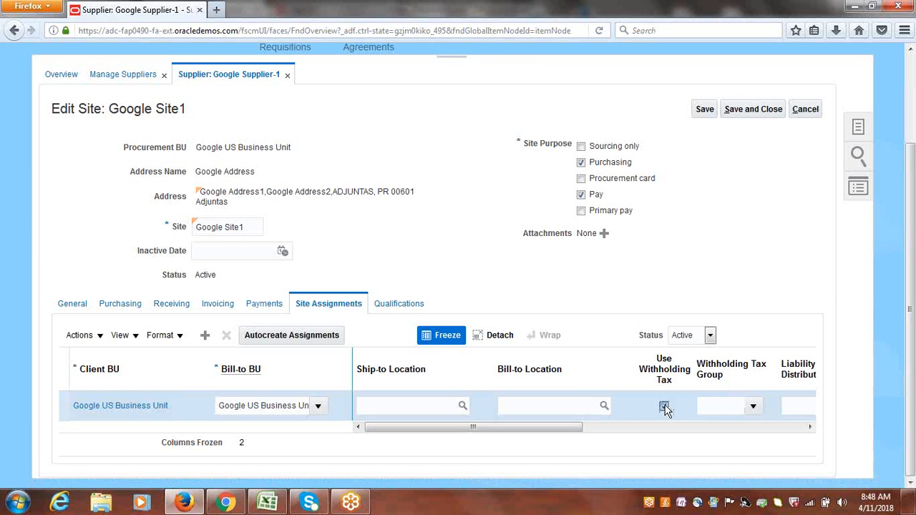
click(751, 111)
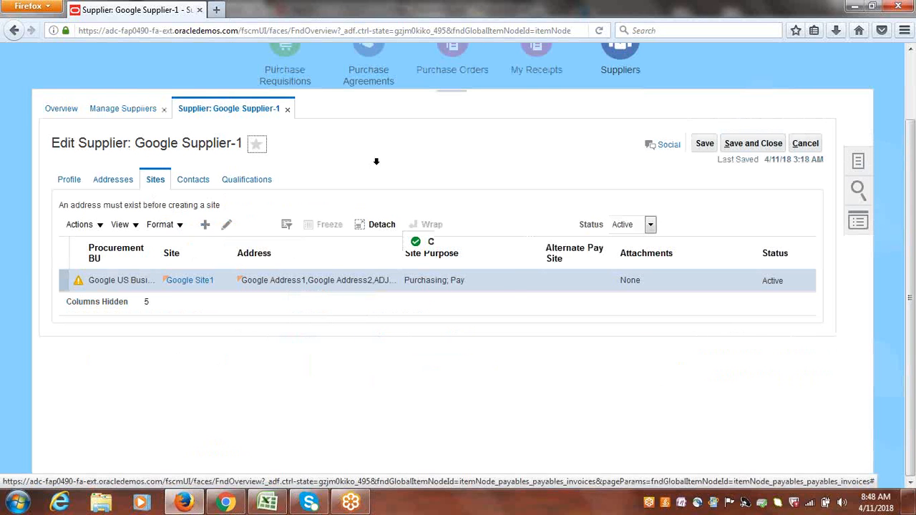
In Google Supplier-1's Income Tax profile, clear the withholding tax group, turn off Use withholding tax, save and close, and finish Manage Suppliers.
click(498, 286)
click(69, 180)
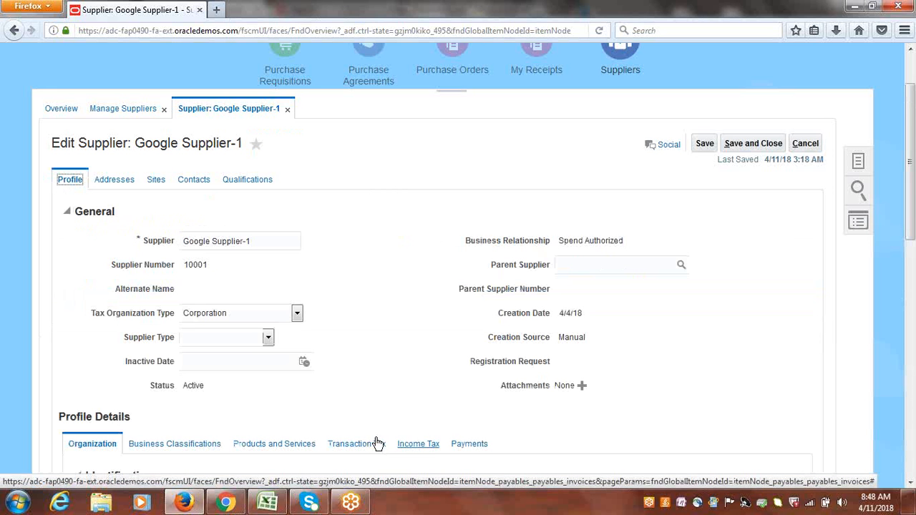
click(409, 446)
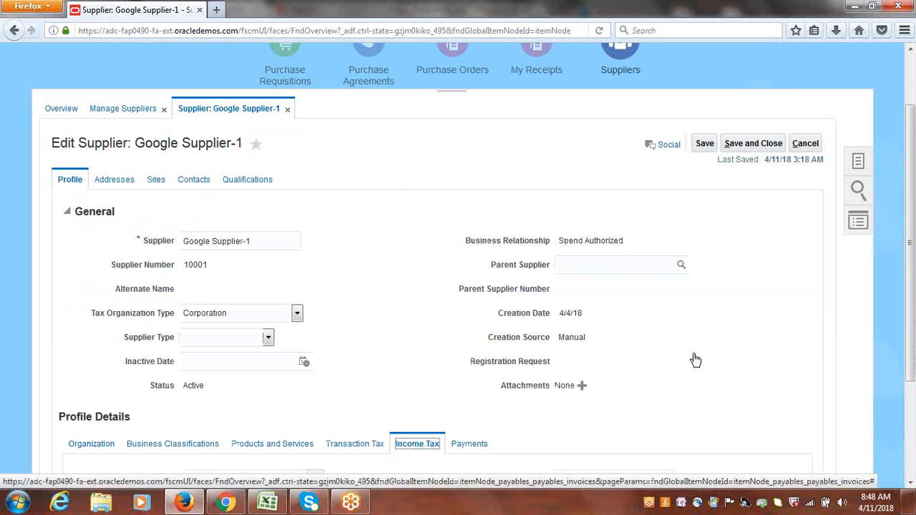
scroll(904, 215, down, 3)
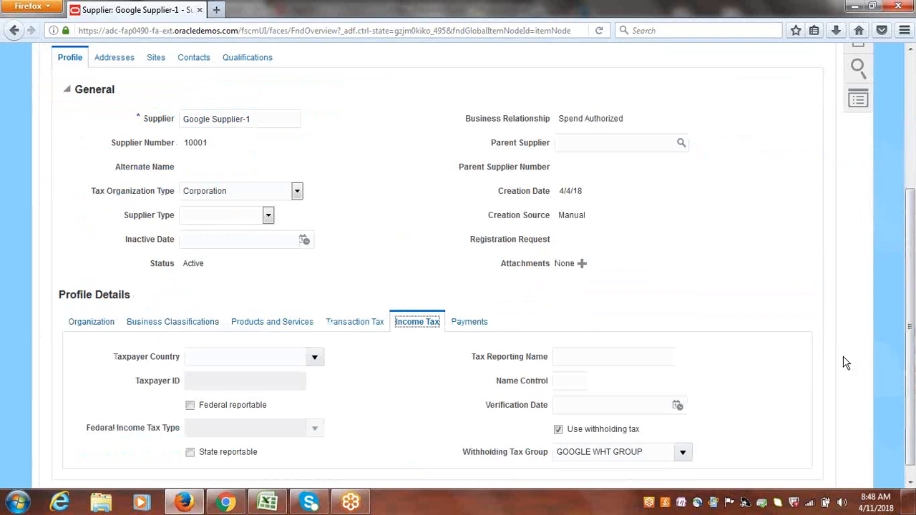
triple_click(636, 462)
key(BackSpace)
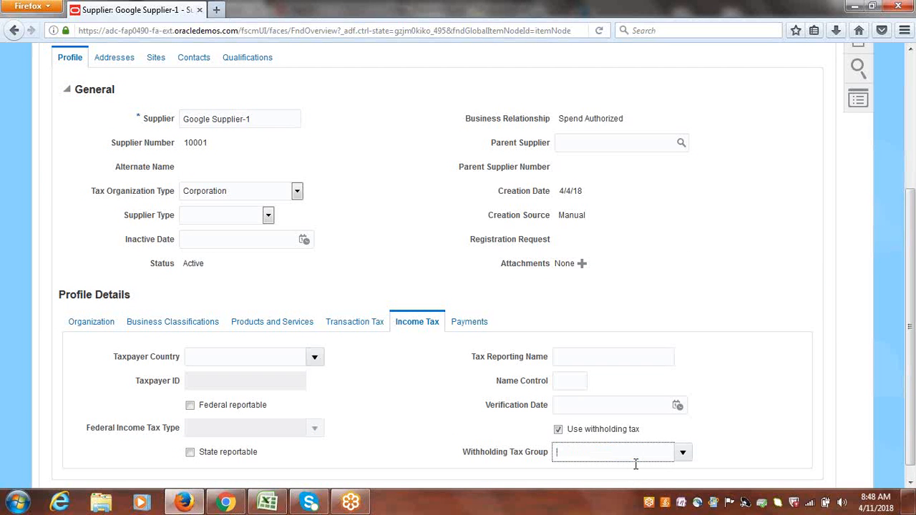
click(557, 429)
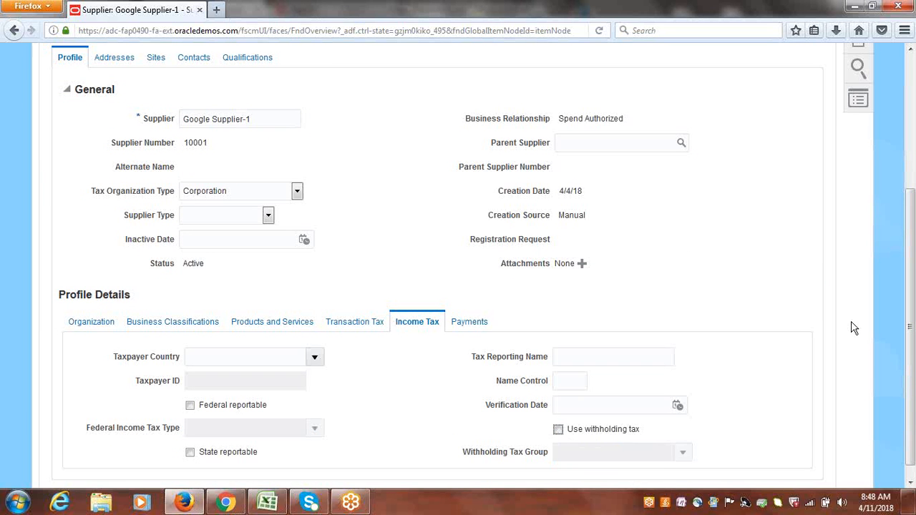
scroll(782, 221, up, 3)
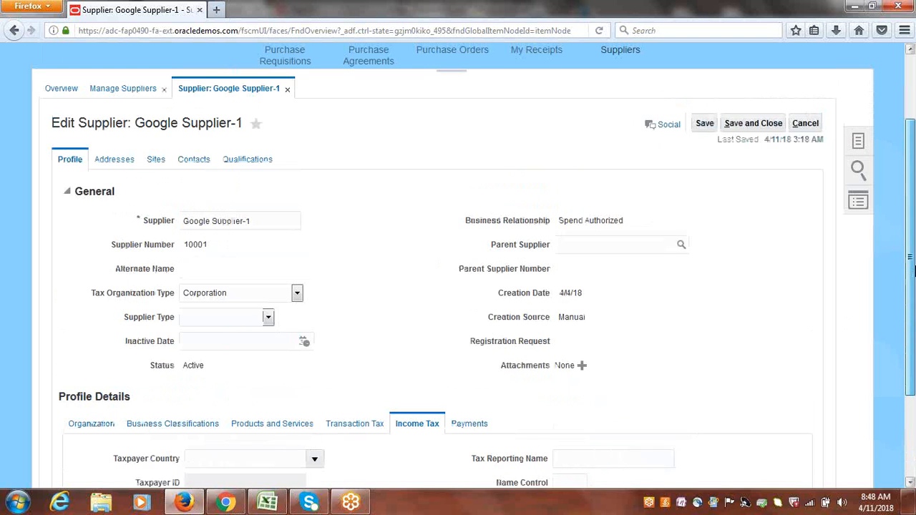
click(751, 129)
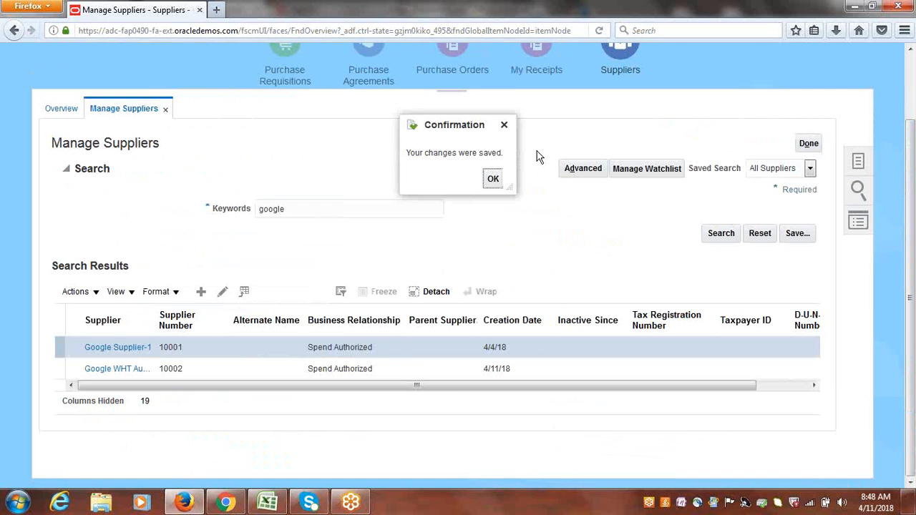
click(494, 179)
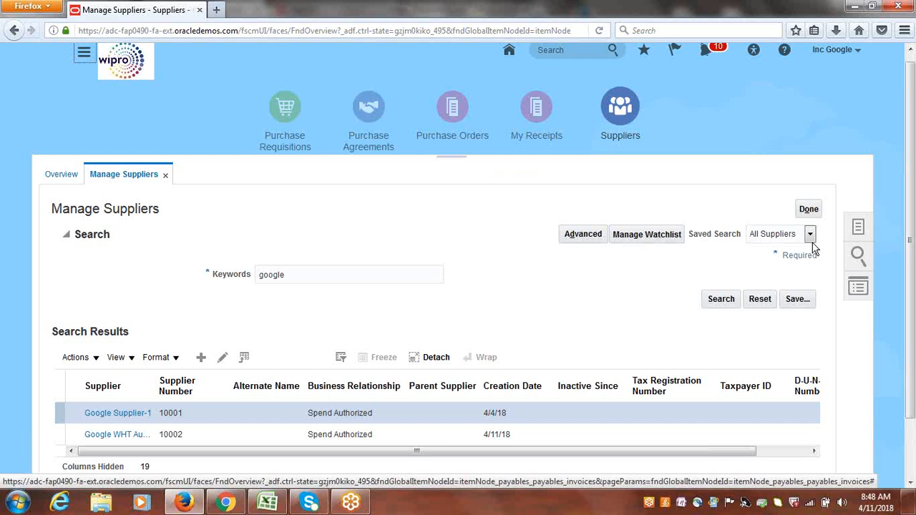
click(808, 211)
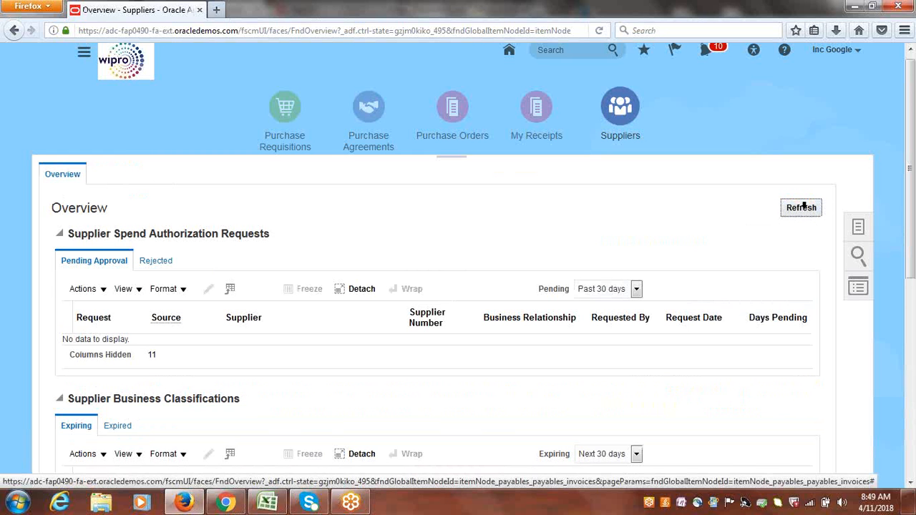
Reopen Manage Suppliers and search suppliers with the keyword GOOGLE S.
click(276, 506)
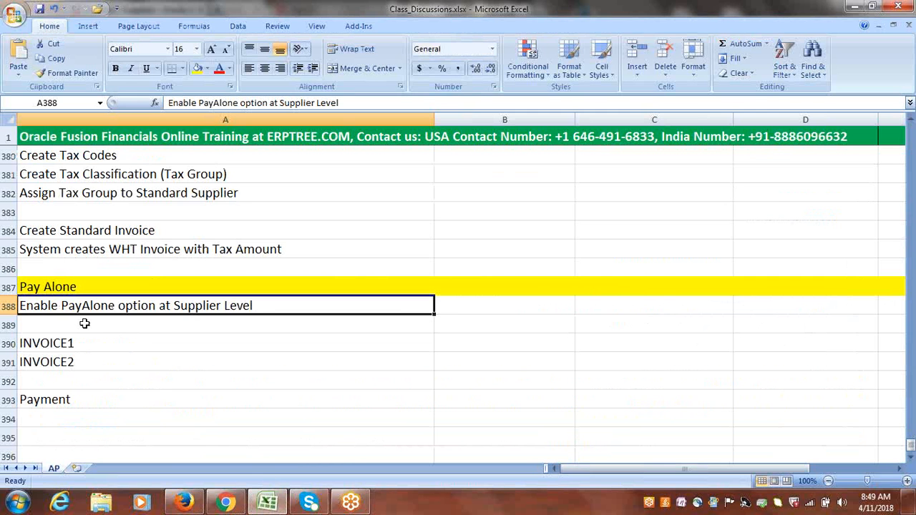
key(alt+Tab)
click(858, 228)
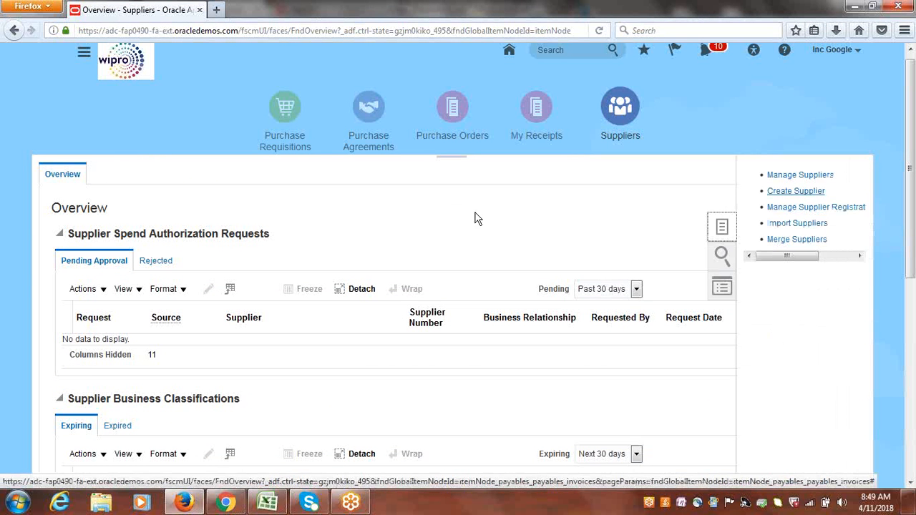
click(801, 178)
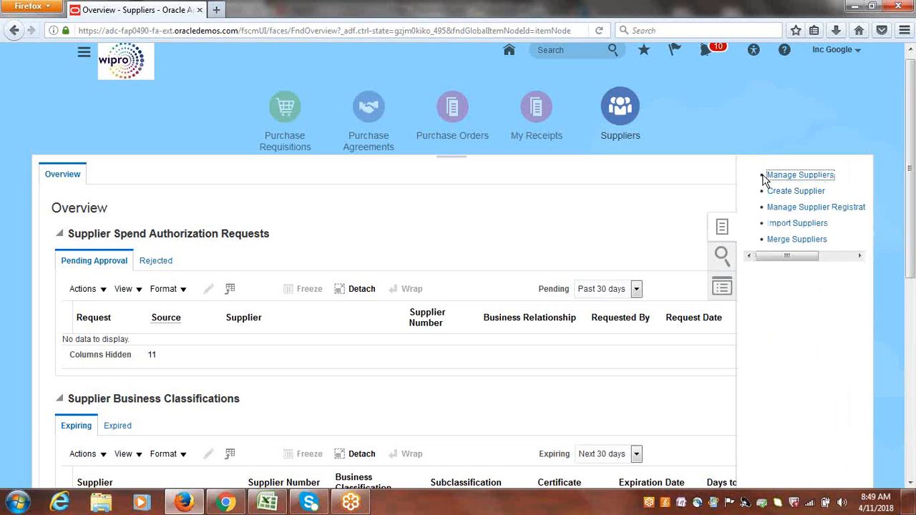
click(298, 266)
text(GOOGLE)
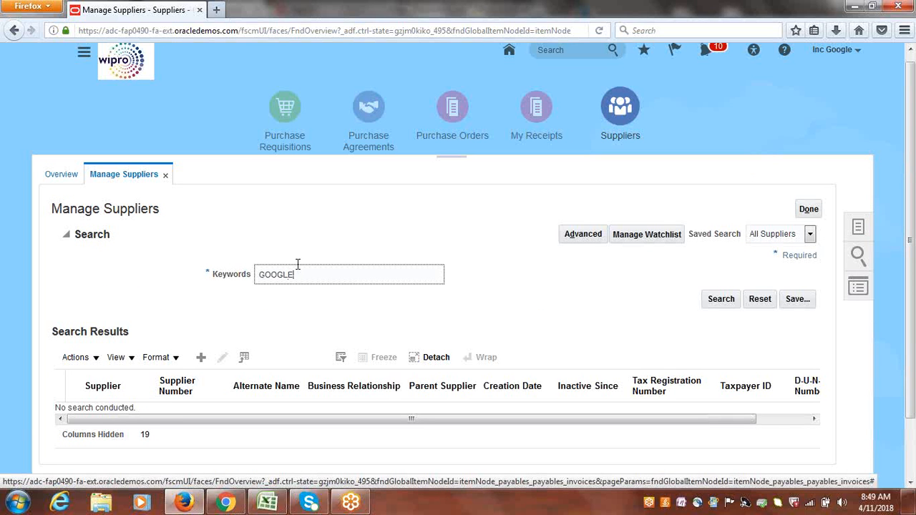
text( S)
key(Return)
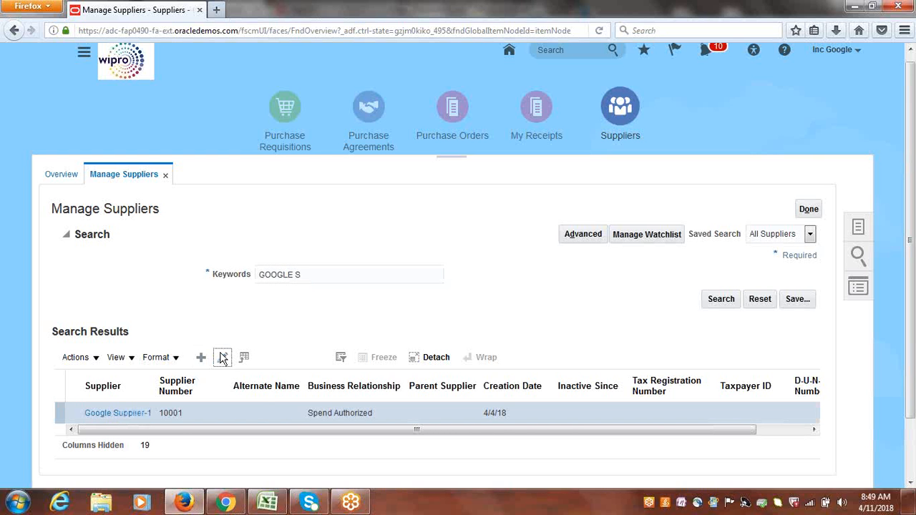
Open Google Supplier-1 for editing, enable Pay each document alone in its profile payment specifications, and save.
click(223, 359)
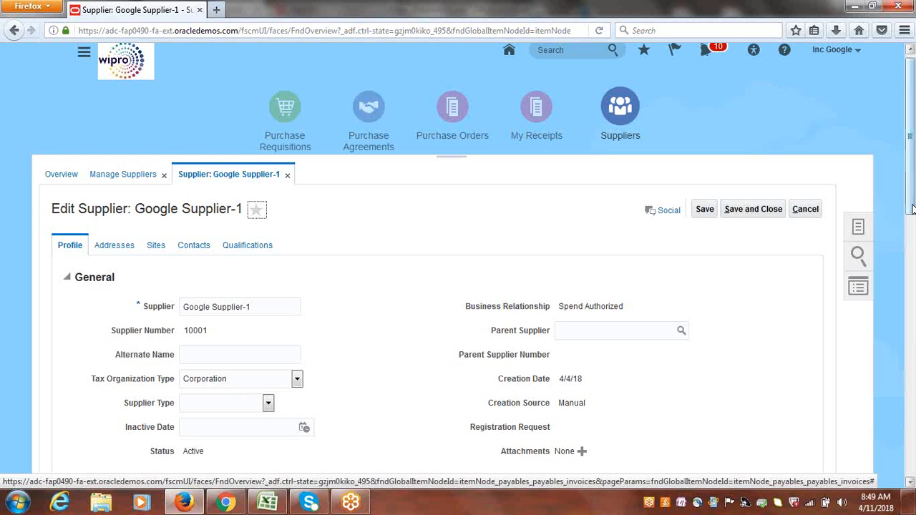
scroll(912, 207, down, 2)
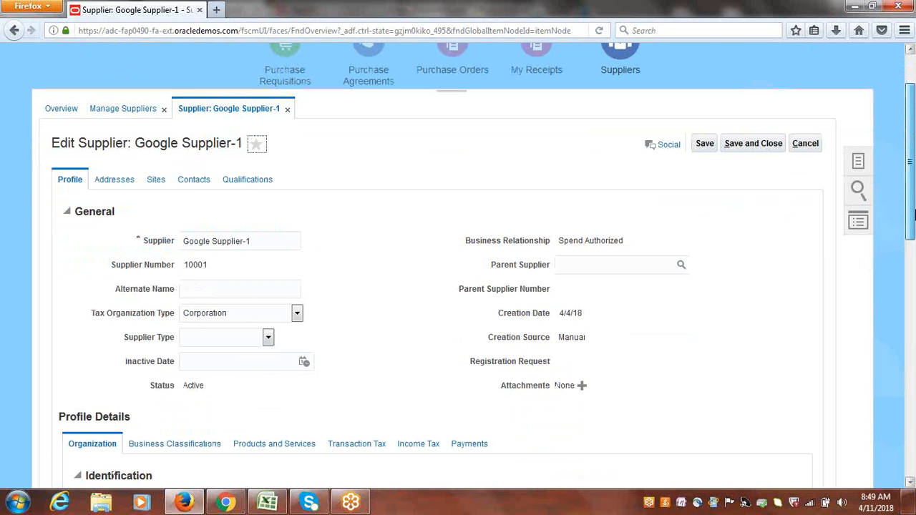
drag(914, 213, 915, 248)
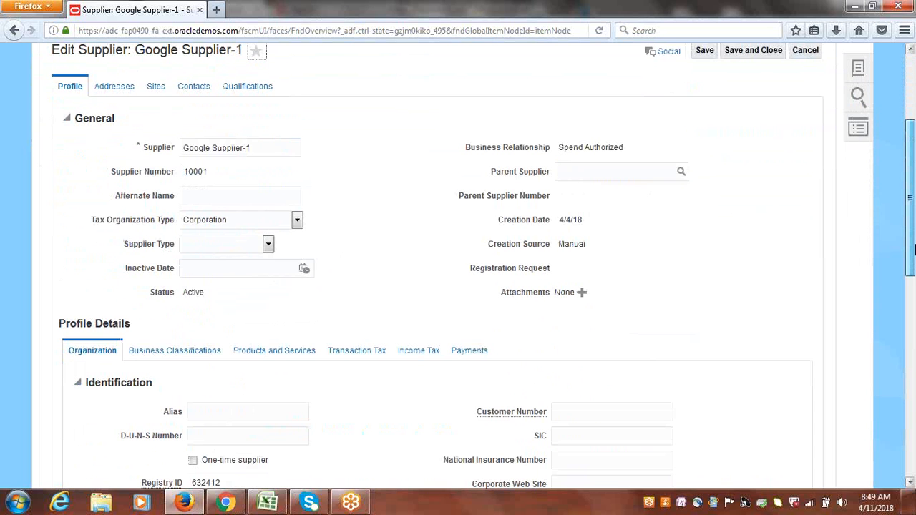
drag(915, 250, 915, 251)
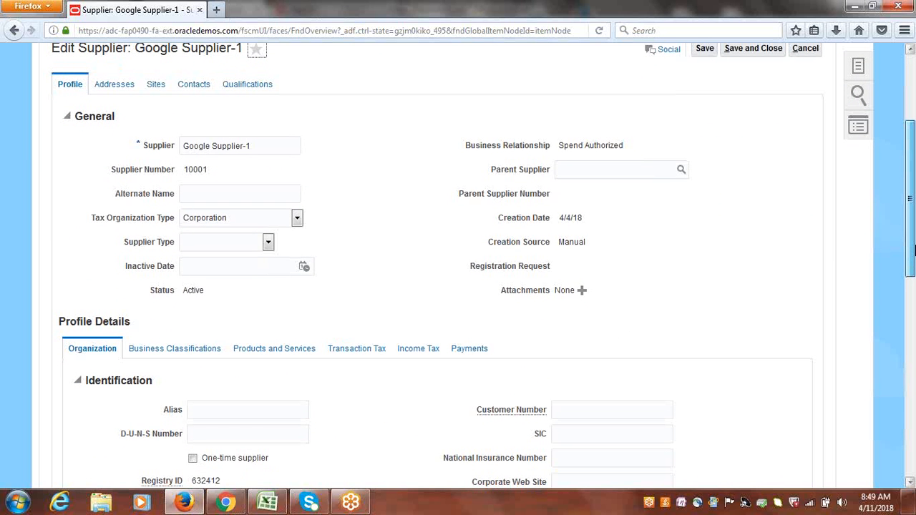
drag(915, 250, 915, 250)
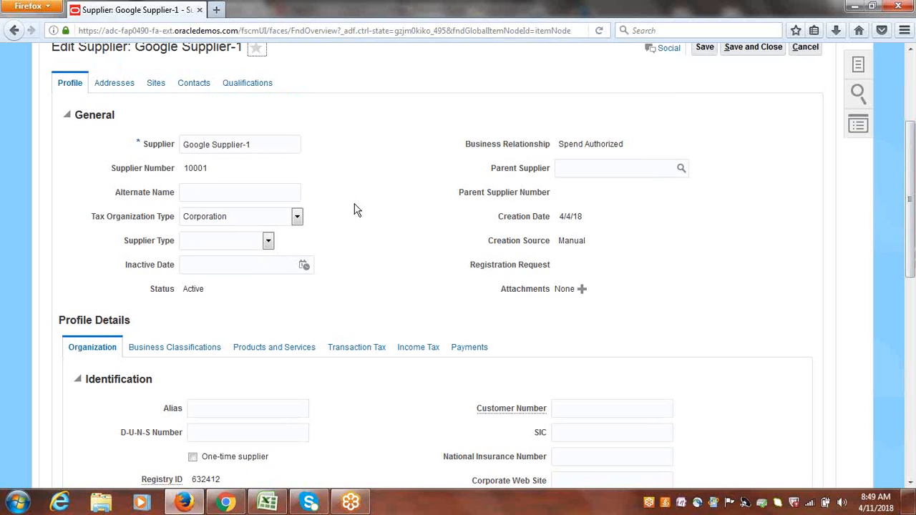
click(478, 351)
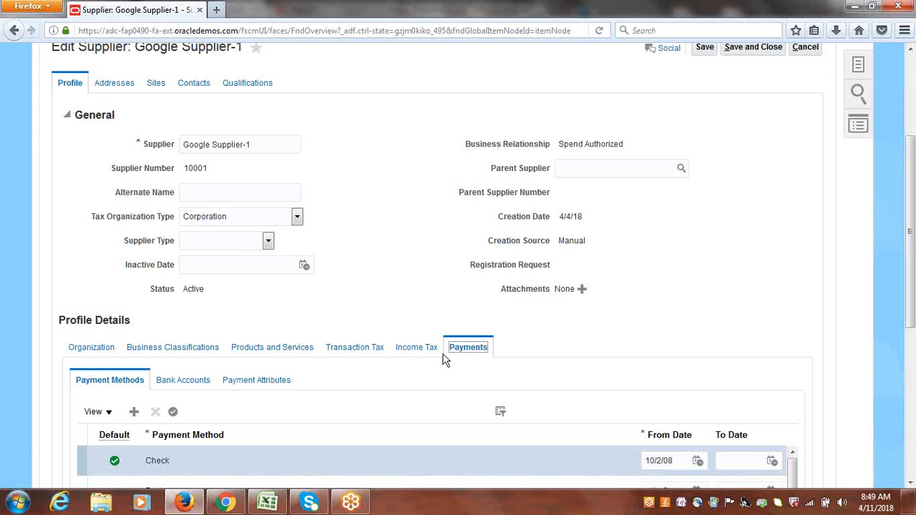
scroll(430, 344, down, 4)
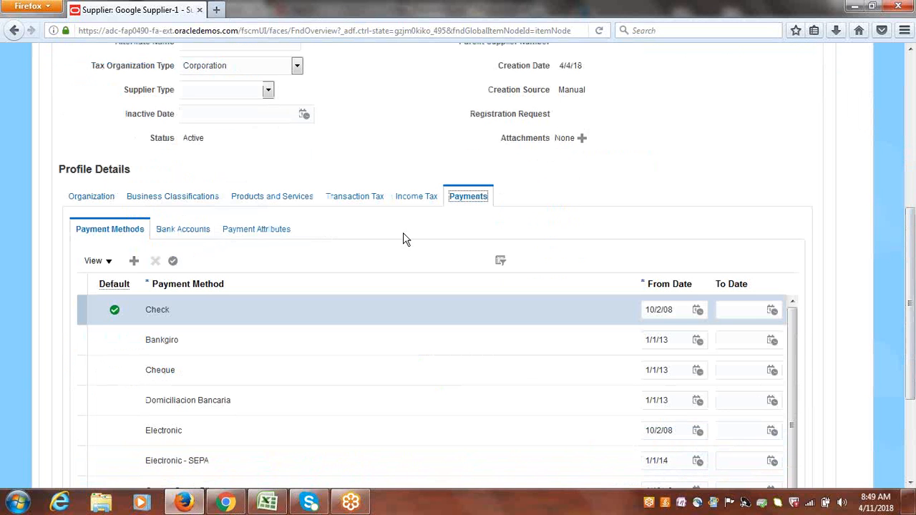
click(270, 238)
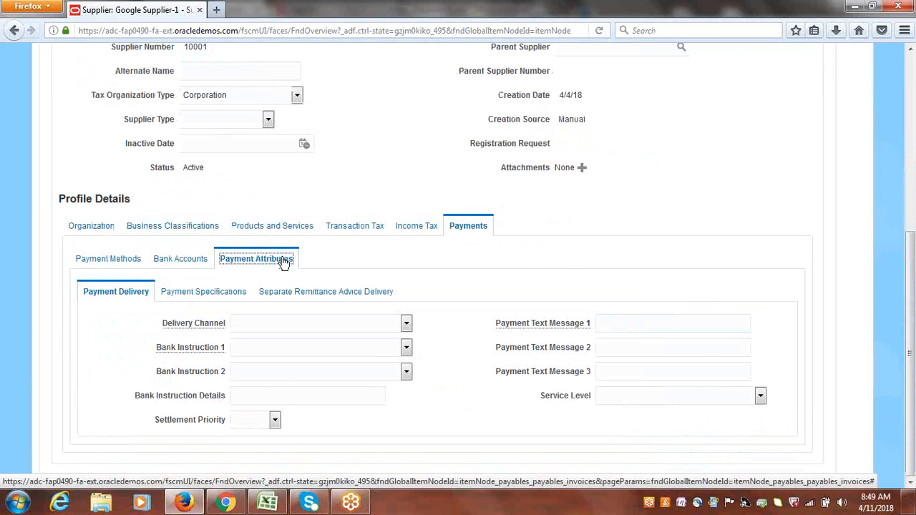
click(203, 293)
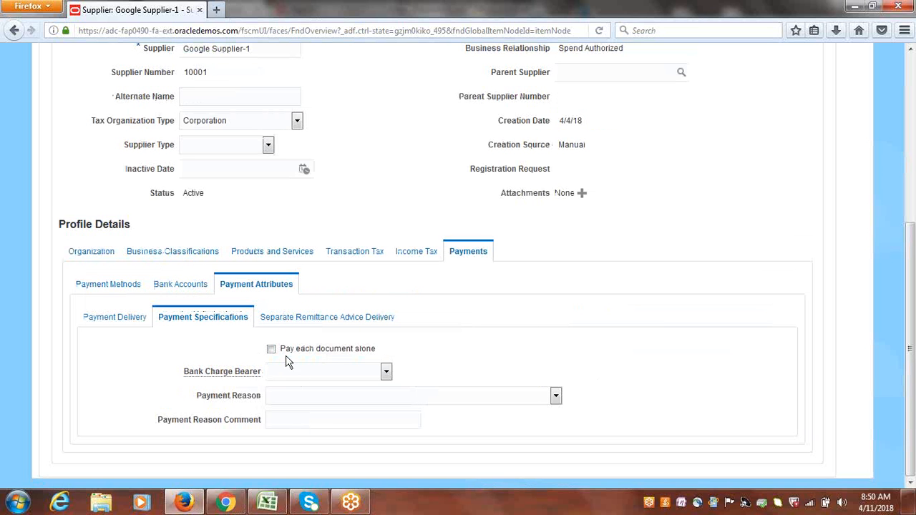
click(271, 350)
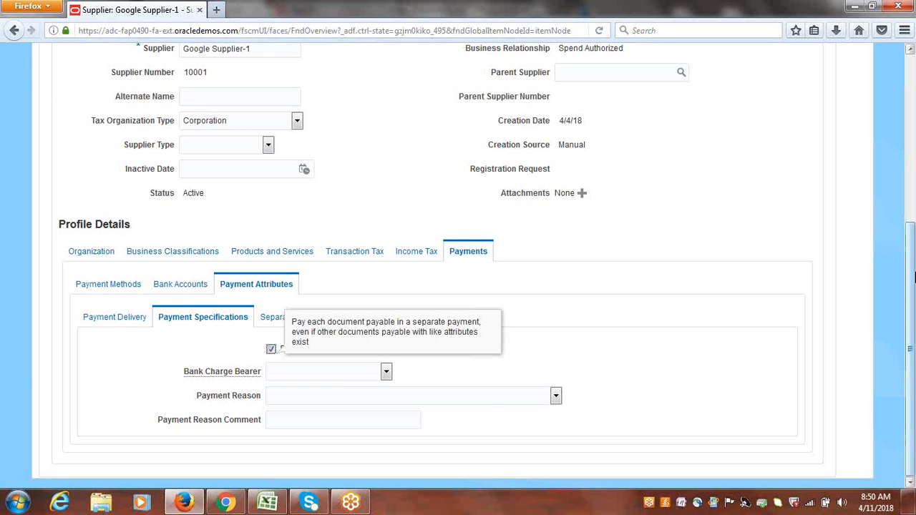
scroll(915, 278, up, 6)
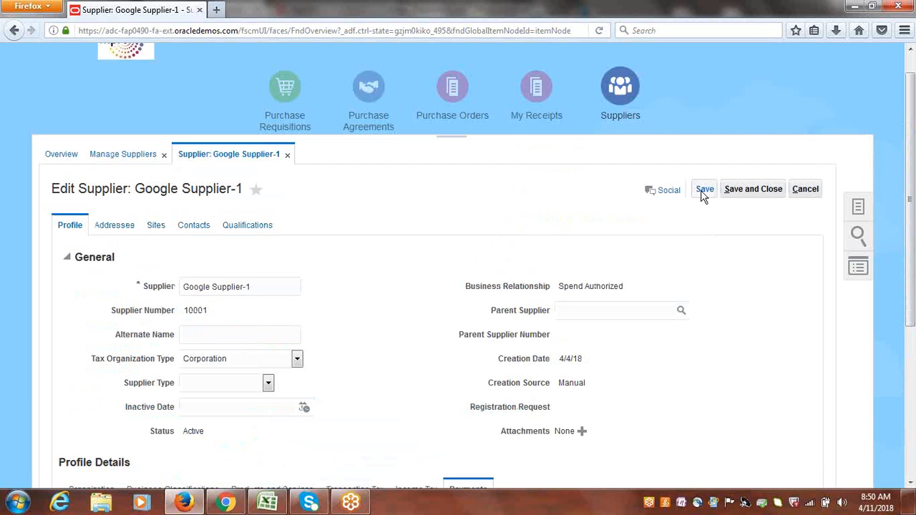
click(703, 190)
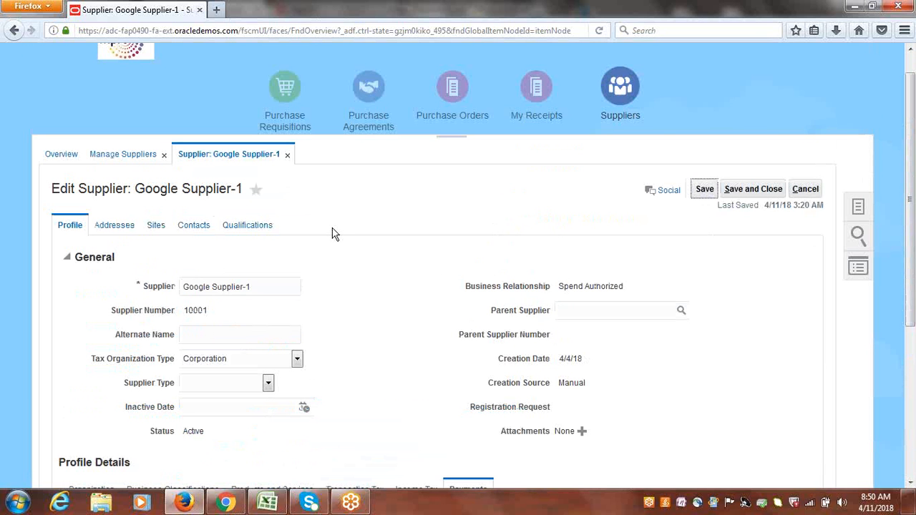
Edit the Google Address, enable Pay each document alone in its payment specifications, then save and close it.
click(120, 230)
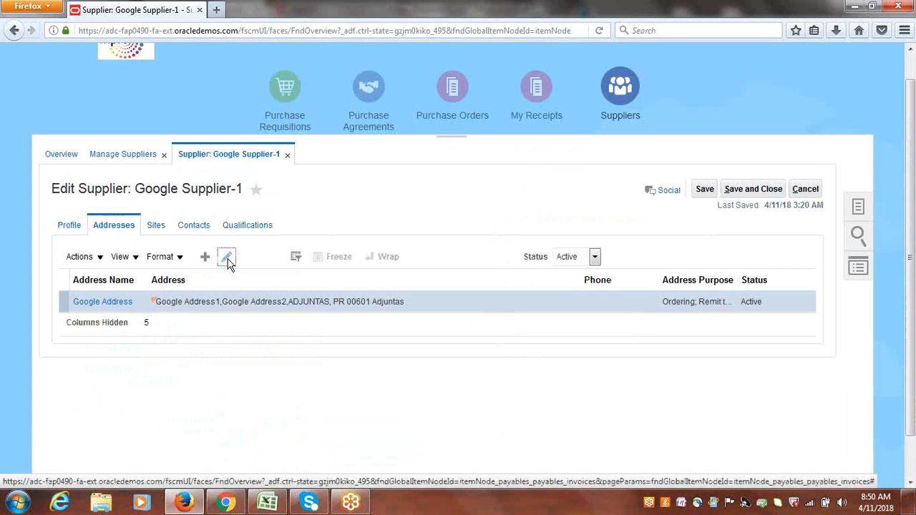
click(227, 259)
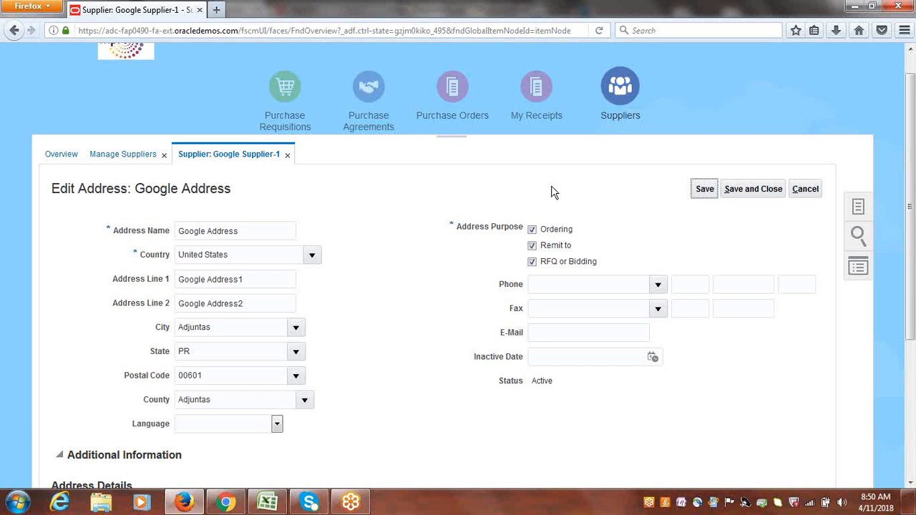
scroll(913, 171, down, 3)
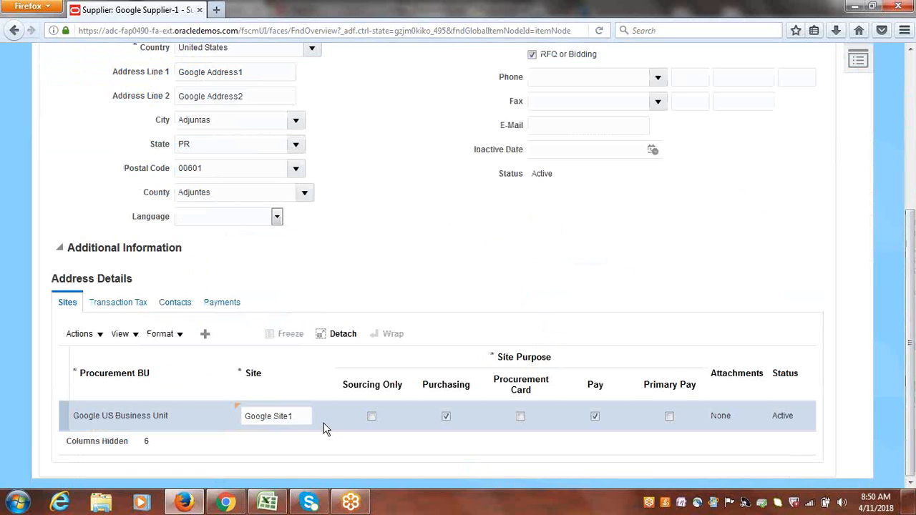
click(221, 304)
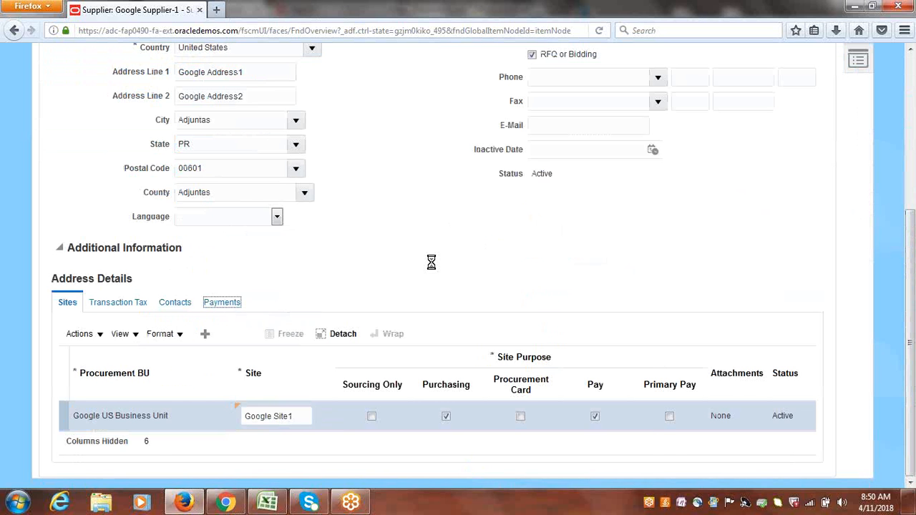
click(238, 339)
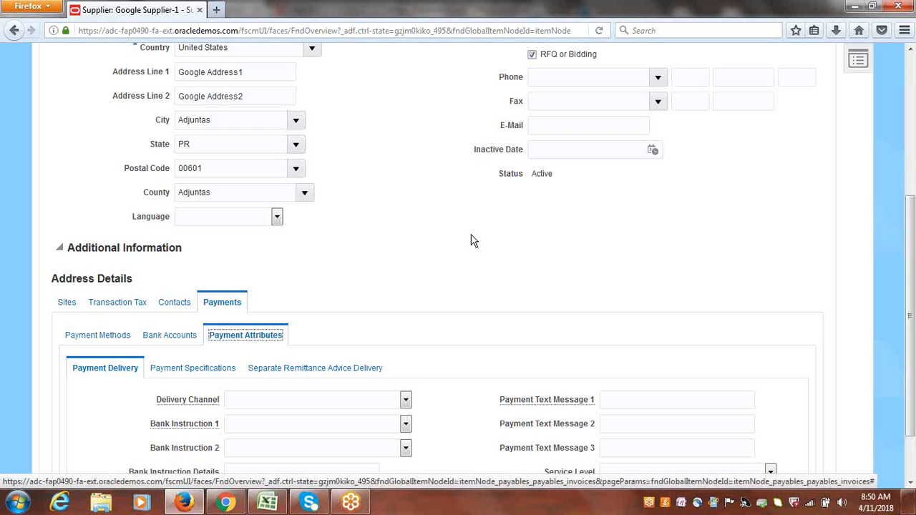
click(207, 371)
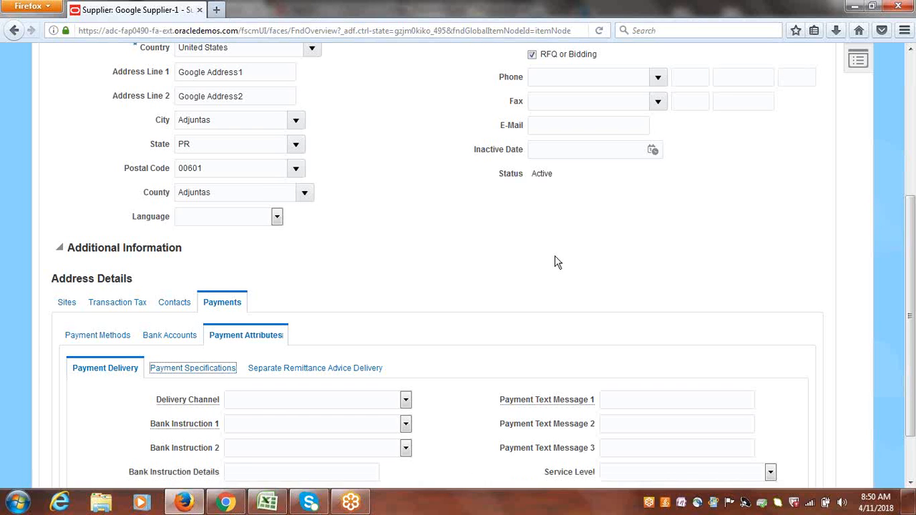
click(266, 401)
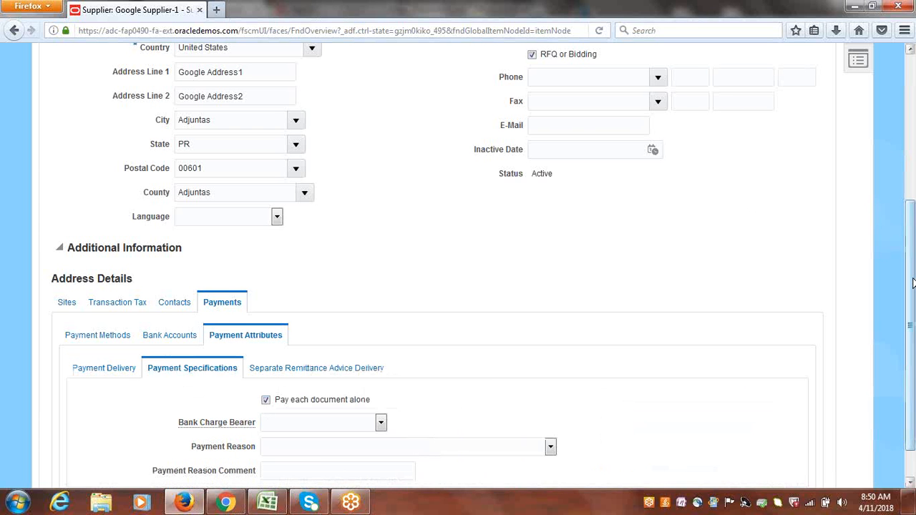
scroll(912, 283, up, 5)
click(753, 161)
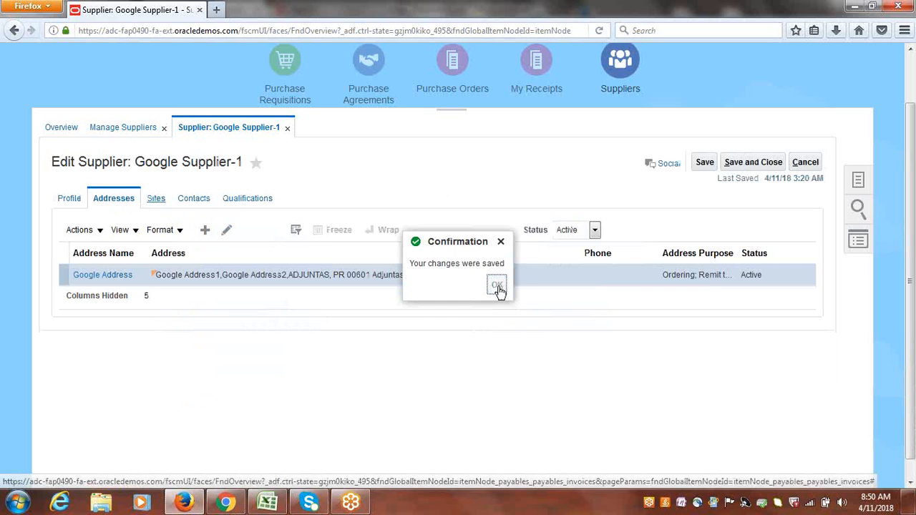
click(497, 286)
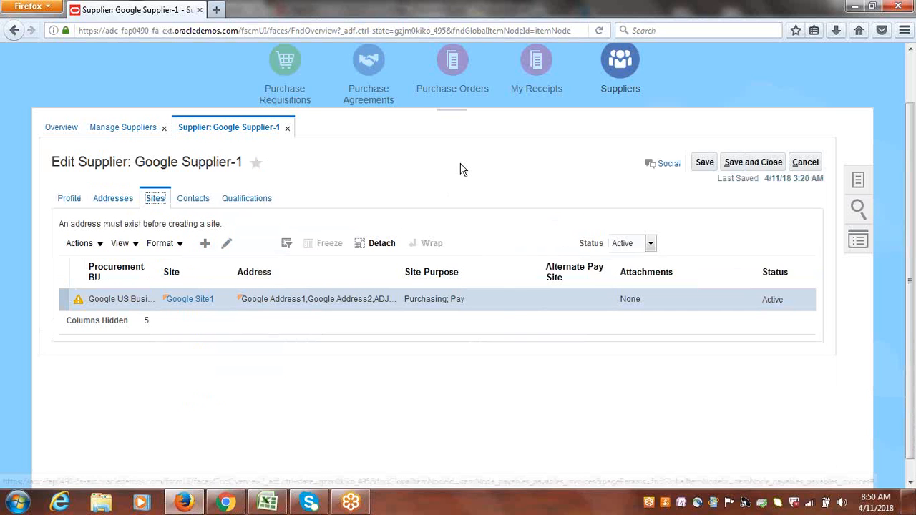
Edit the Google Site1 site, enable Pay each document alone in its payment specifications, then save and close it.
click(226, 244)
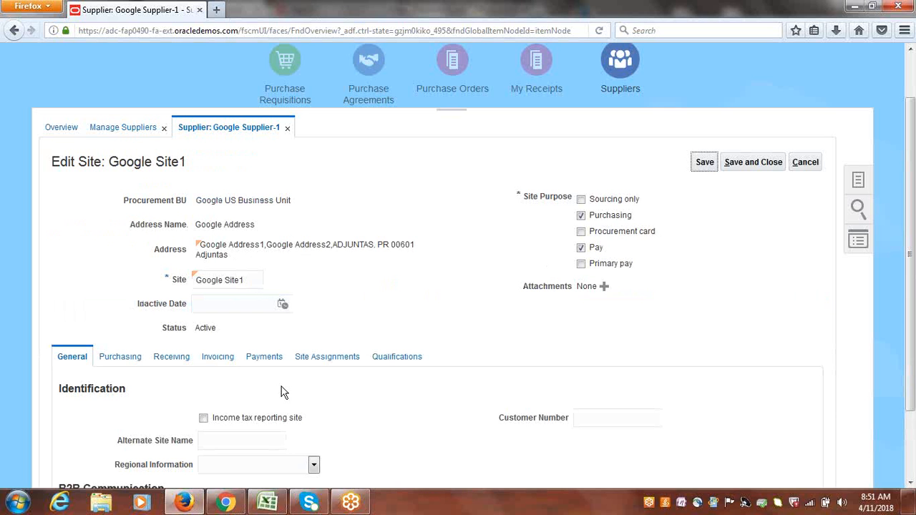
click(255, 365)
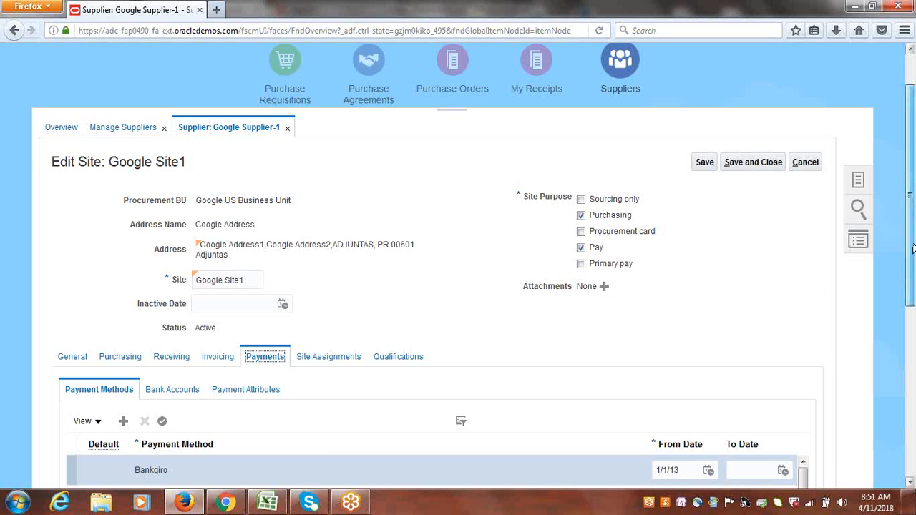
scroll(577, 364, down, 2)
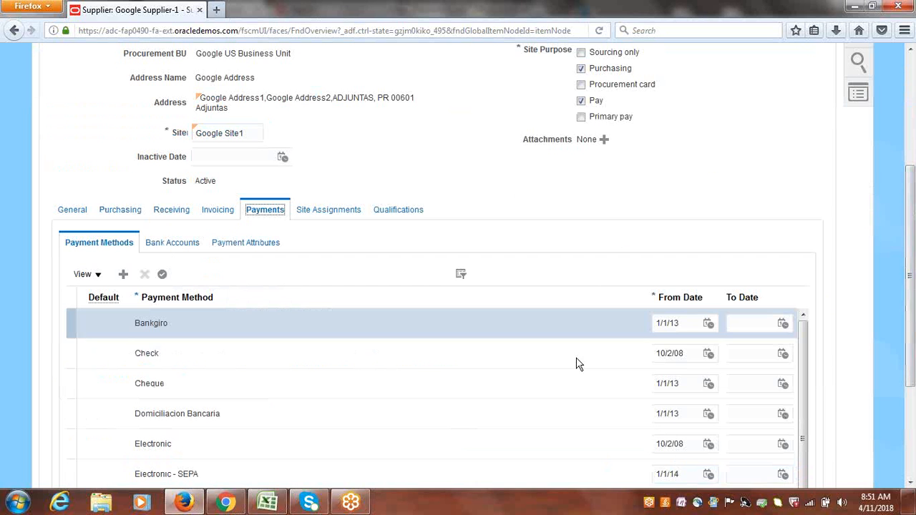
click(245, 244)
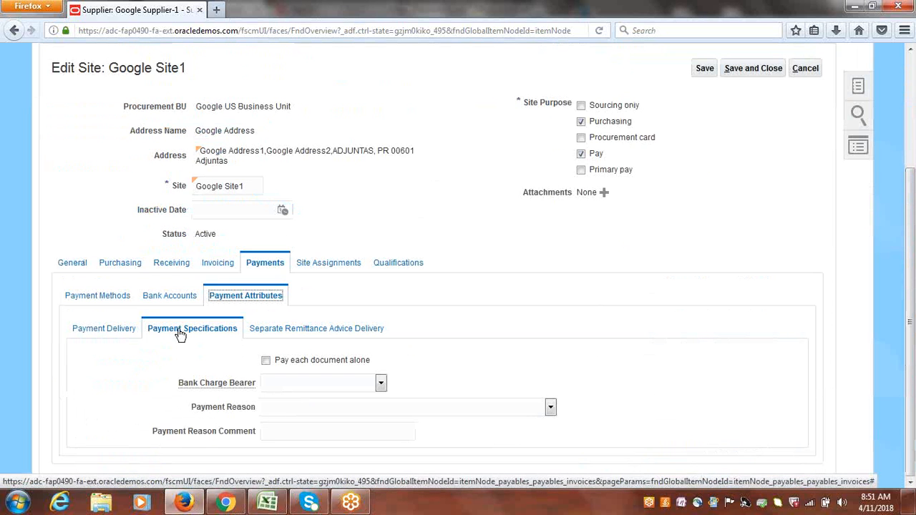
click(264, 360)
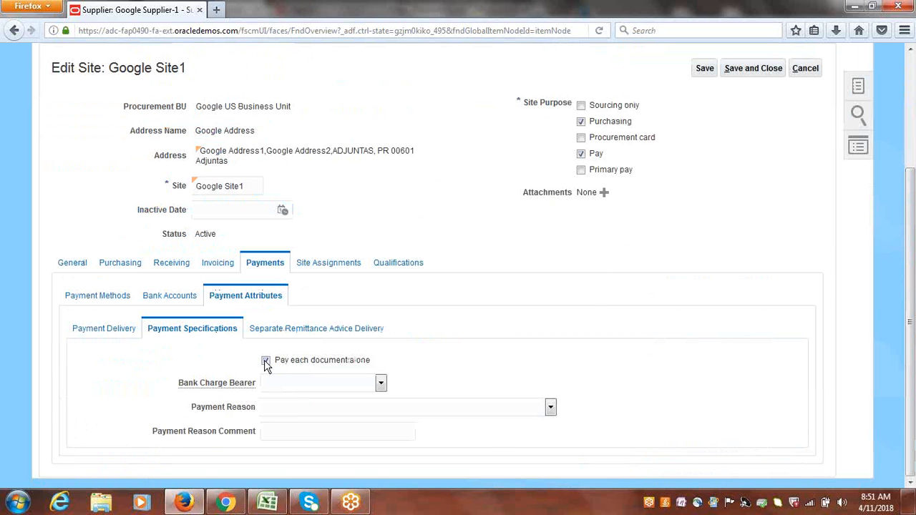
scroll(914, 284, up, 3)
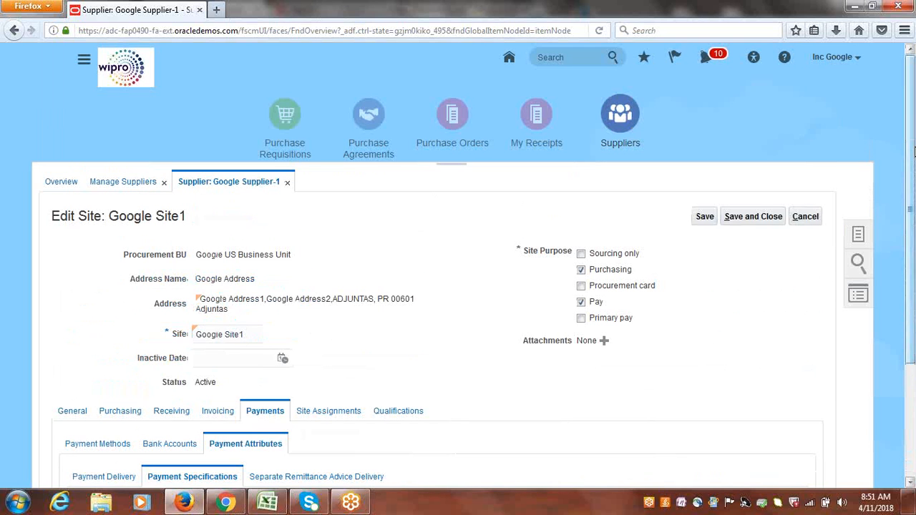
click(779, 216)
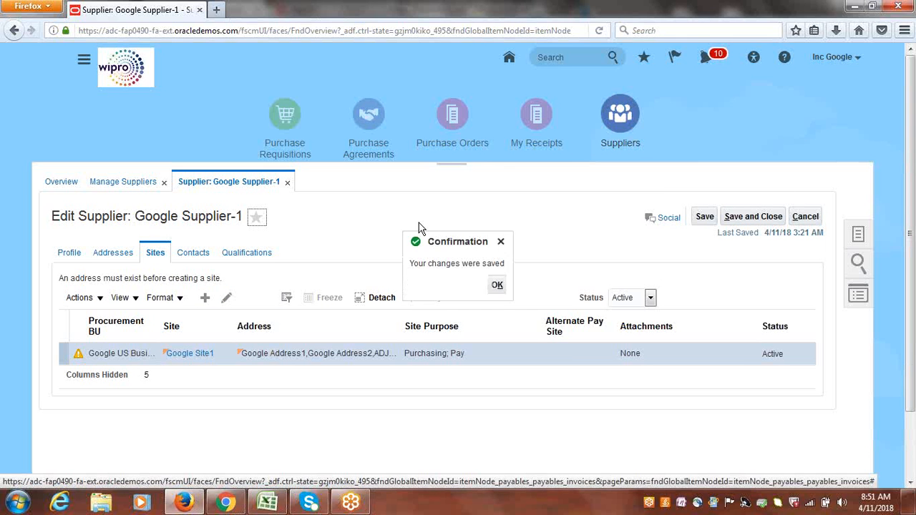
click(496, 285)
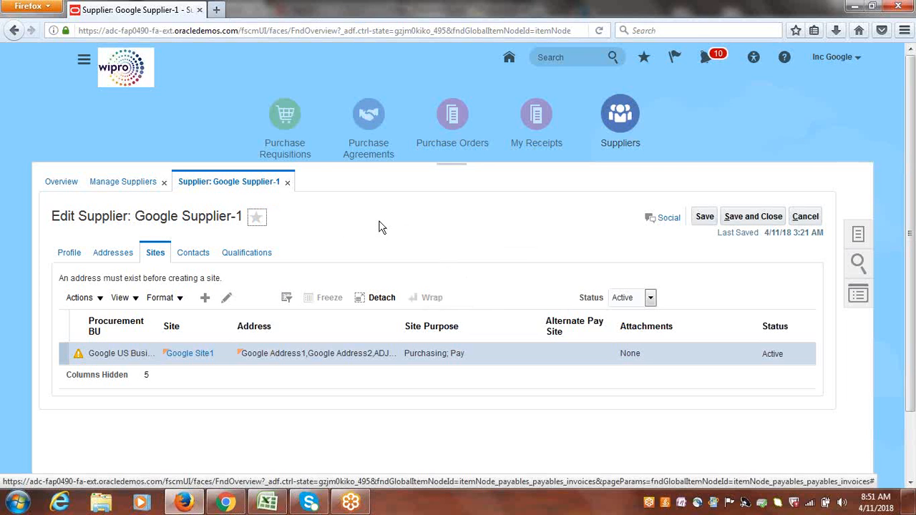
Save and close Google Supplier-1 and finish Manage Suppliers.
click(759, 217)
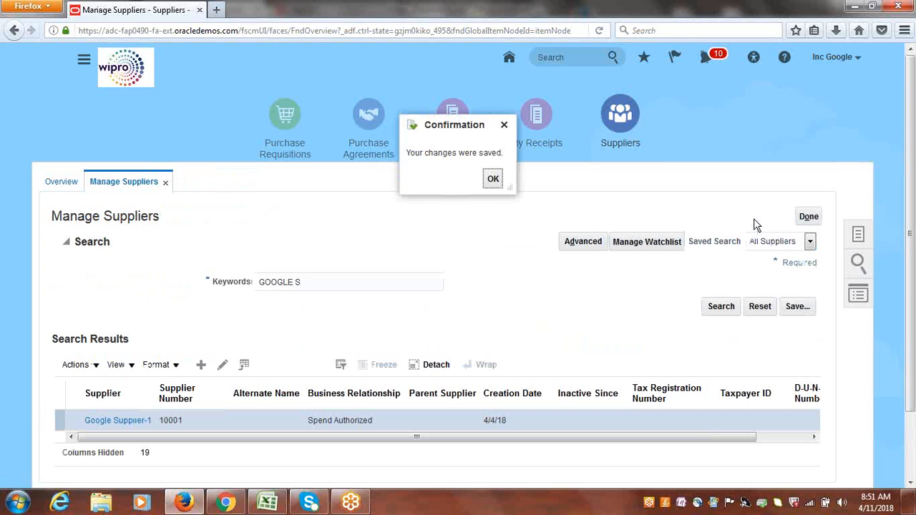
click(493, 180)
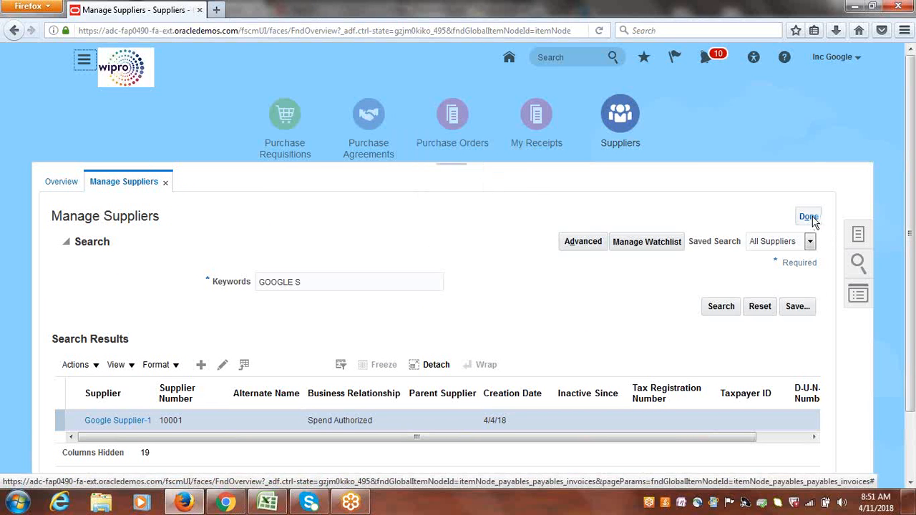
click(809, 216)
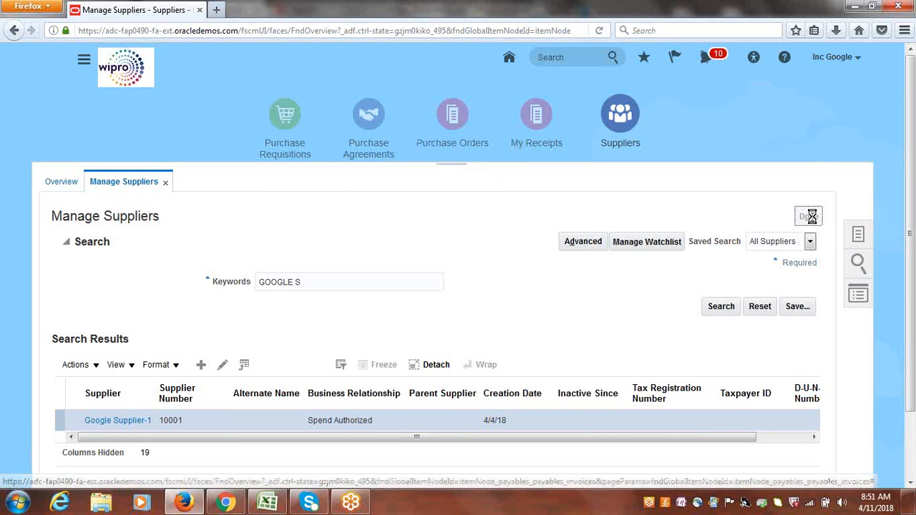
Switch to the Class_Discussions spreadsheet to review the Pay Alone notes, then return to Firefox.
click(268, 502)
drag(78, 345, 82, 361)
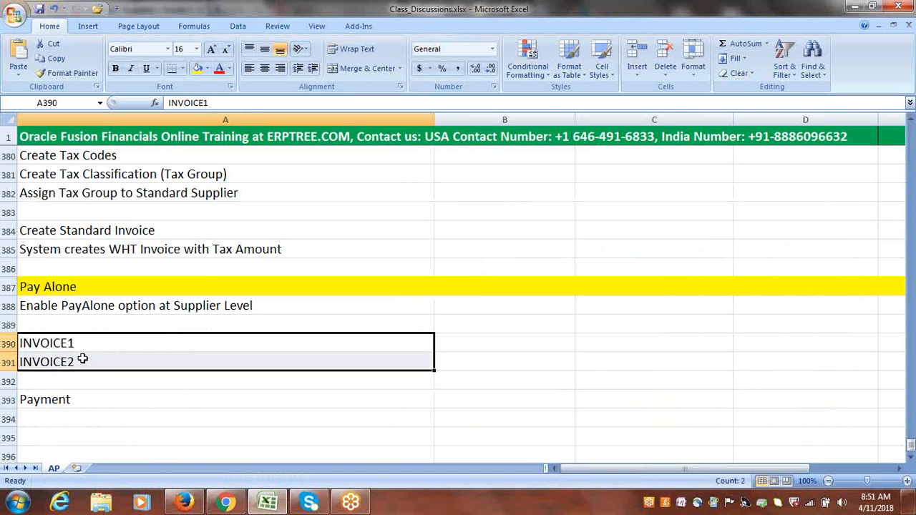
click(71, 400)
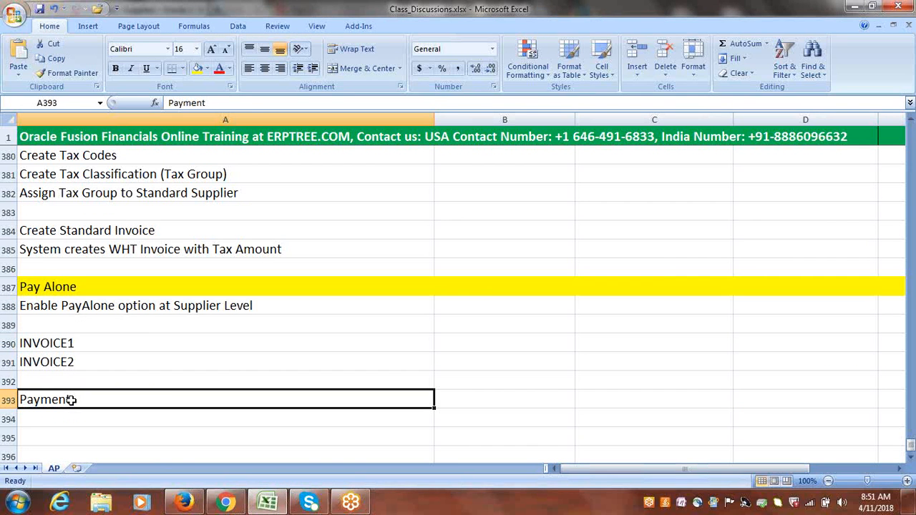
click(184, 503)
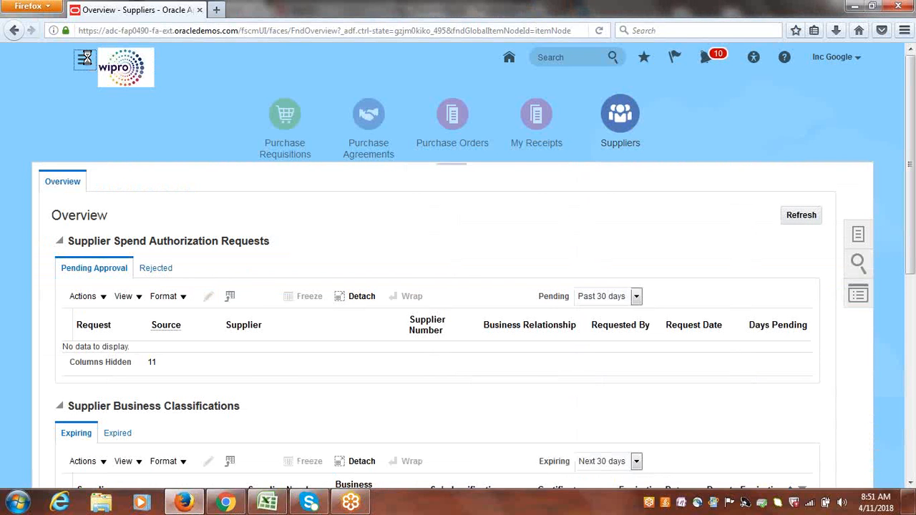
Open the Create Invoice page from the Payables Invoices work area.
click(85, 61)
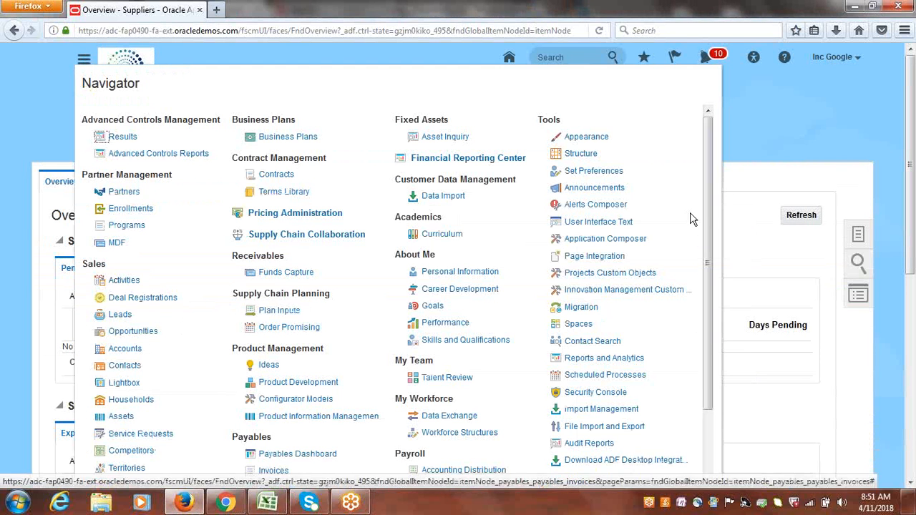
scroll(710, 215, down, 4)
click(273, 332)
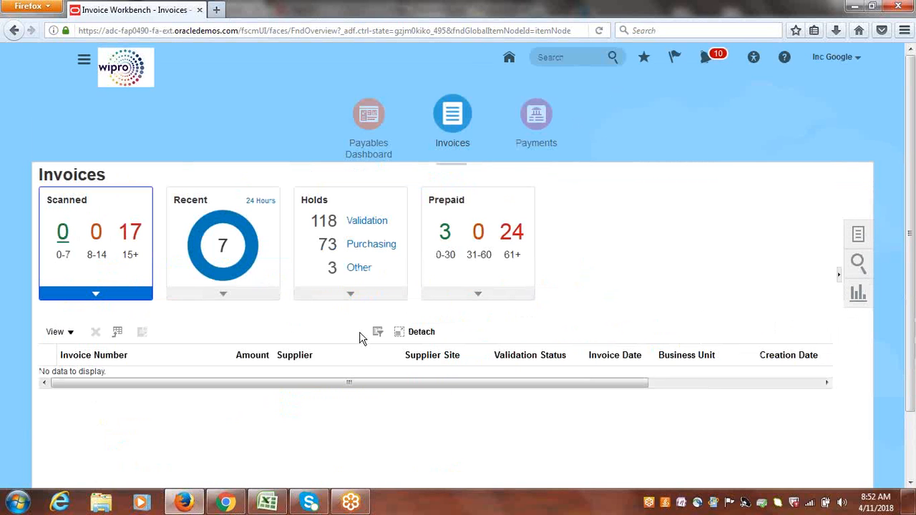
click(857, 236)
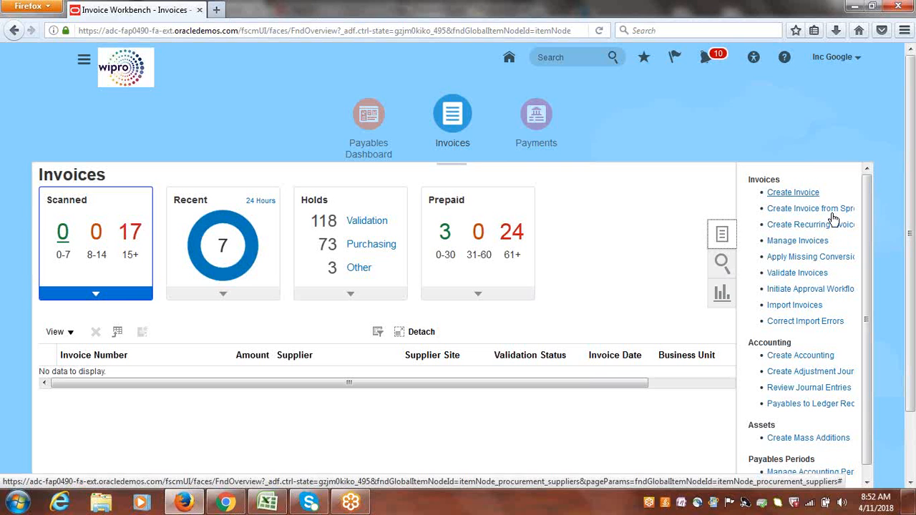
click(796, 192)
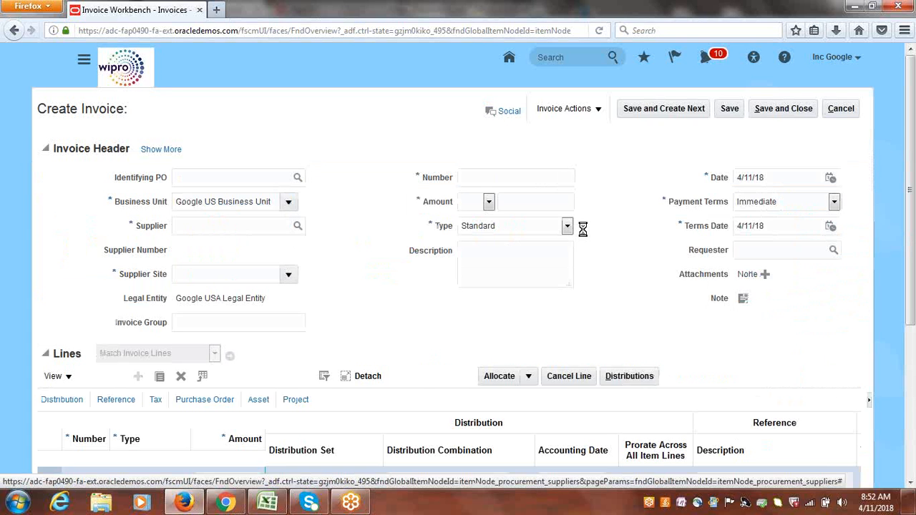
Set the invoice supplier to Google Supplier-1 and the invoice number to 00001.
click(198, 226)
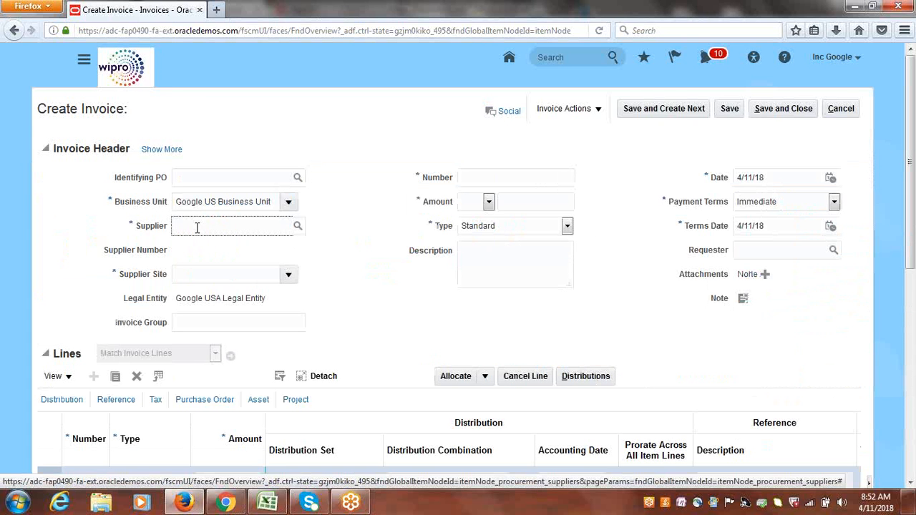
text(GOOGLE S)
key(Tab)
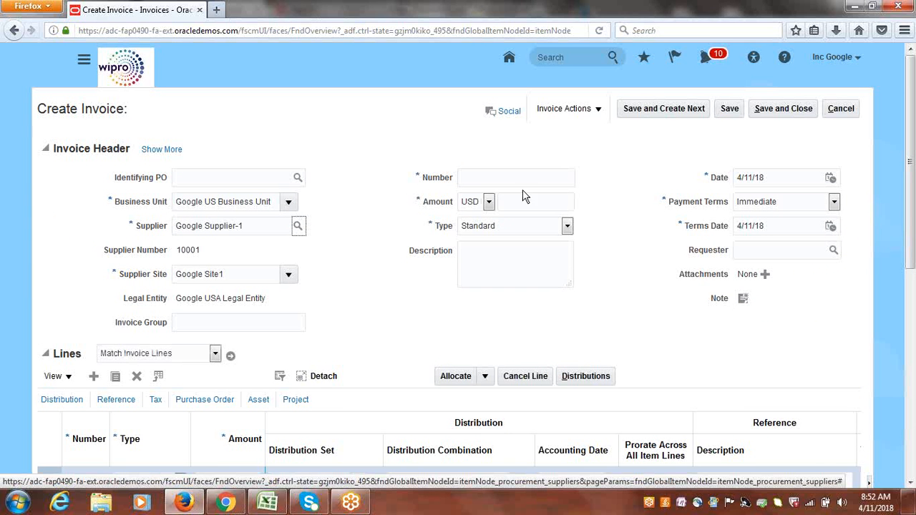
click(503, 177)
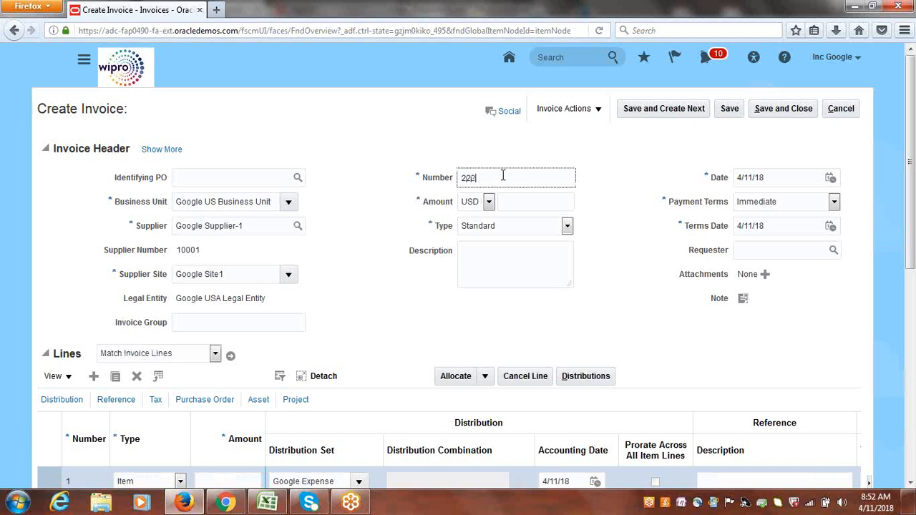
text(00001)
Enter an invoice amount of 25,000 USD and give the first item line an amount of 25,000.
click(515, 204)
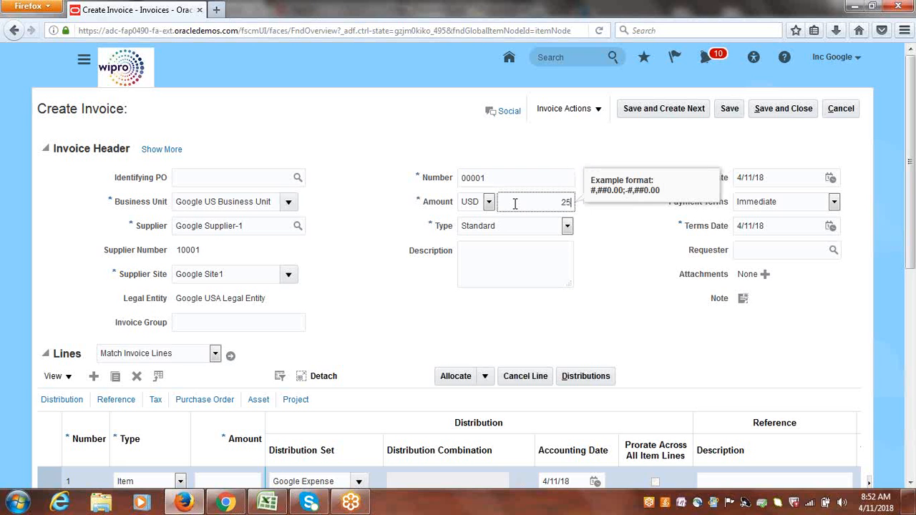
text(25000)
key(Tab)
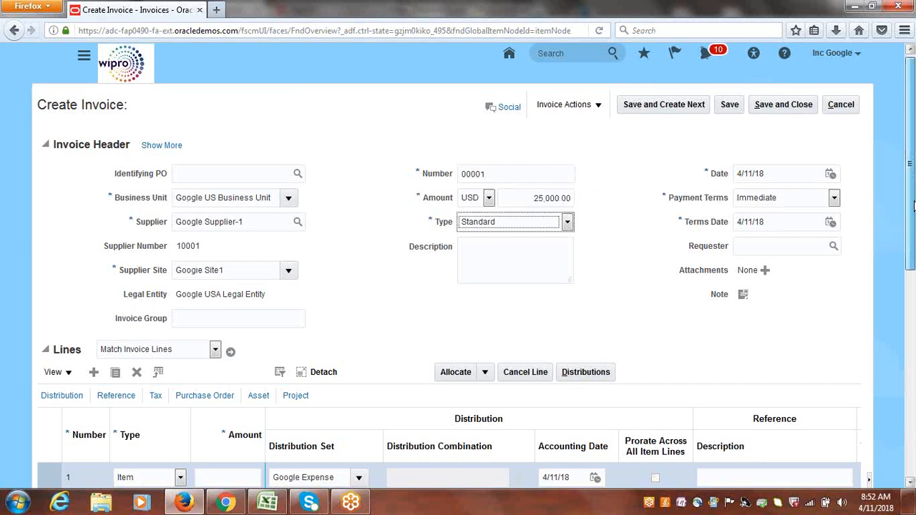
scroll(913, 178, down, 3)
click(237, 372)
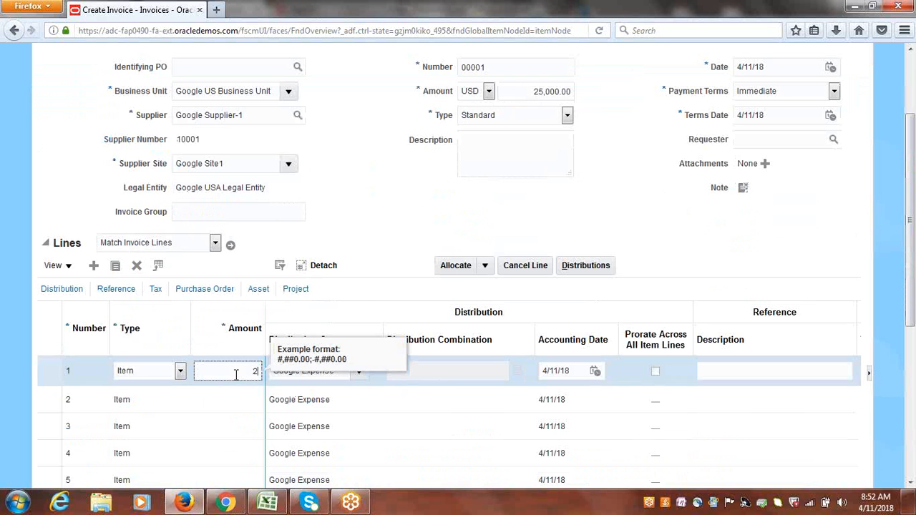
text(25,000)
click(444, 209)
scroll(443, 209, up, 3)
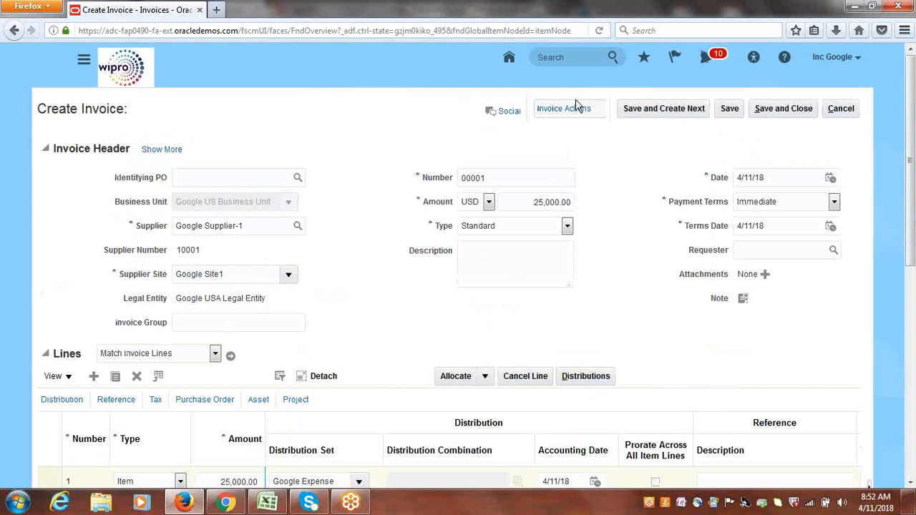
Open Manage Installments for the invoice with Pay alone selected, then save and close it.
click(598, 111)
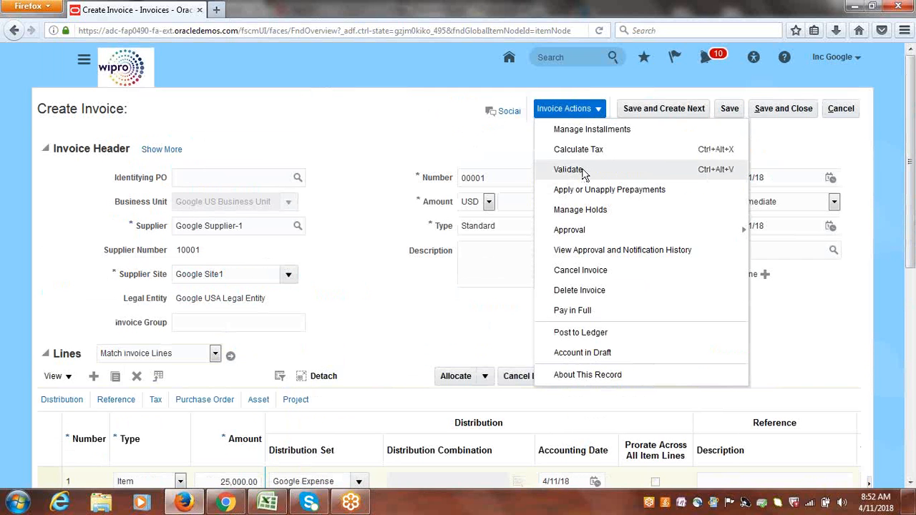
click(578, 130)
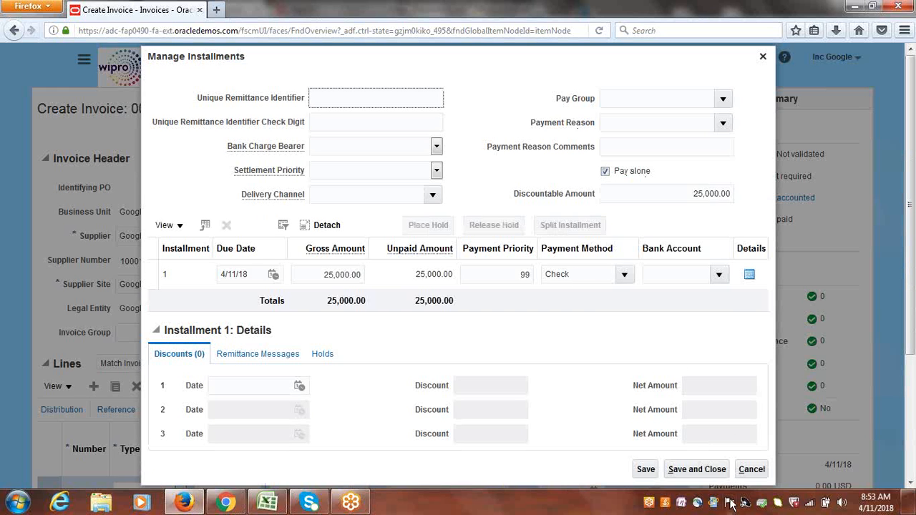
click(706, 472)
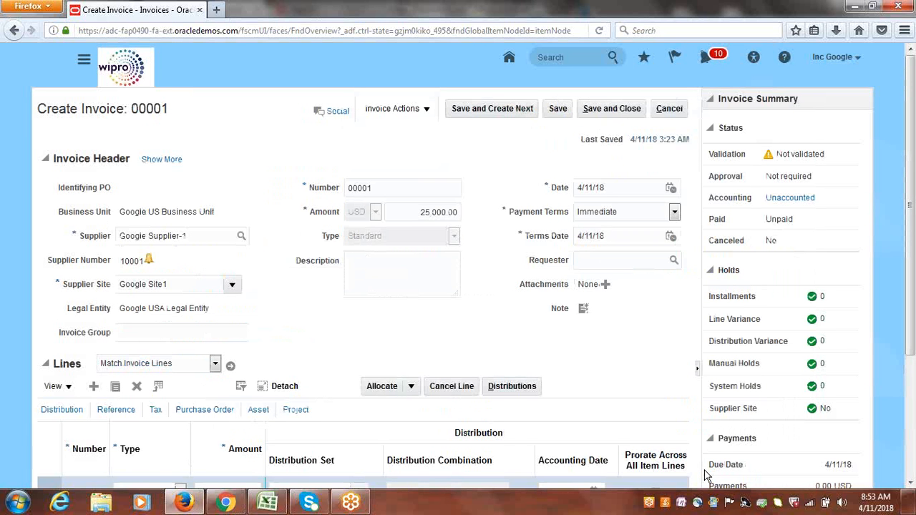
Validate invoice 00001.
click(426, 110)
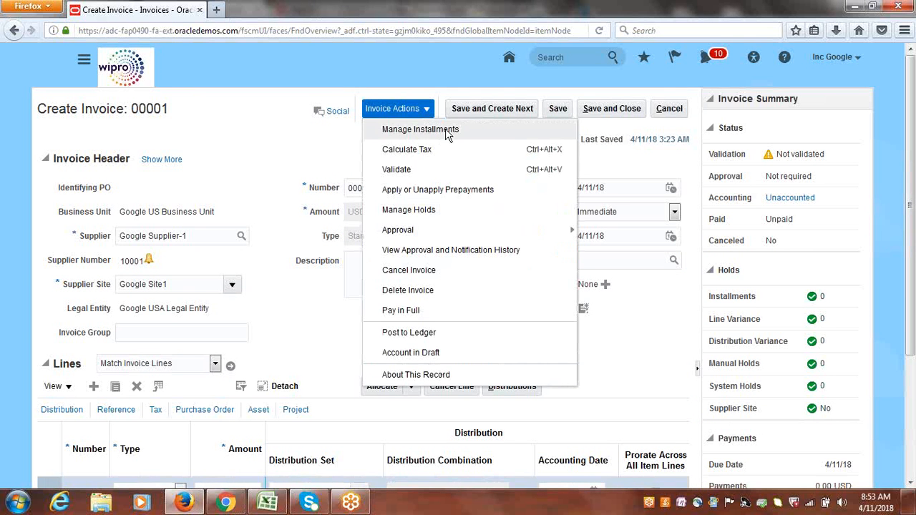
click(628, 315)
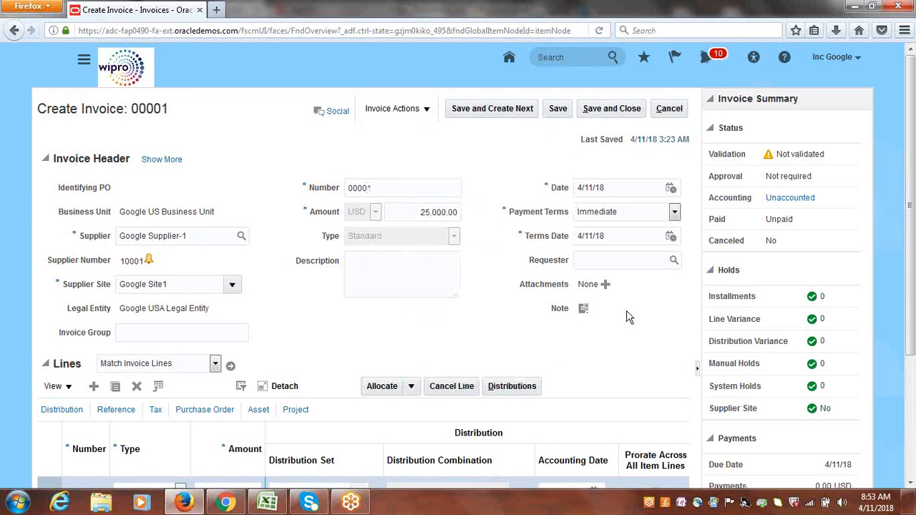
click(427, 111)
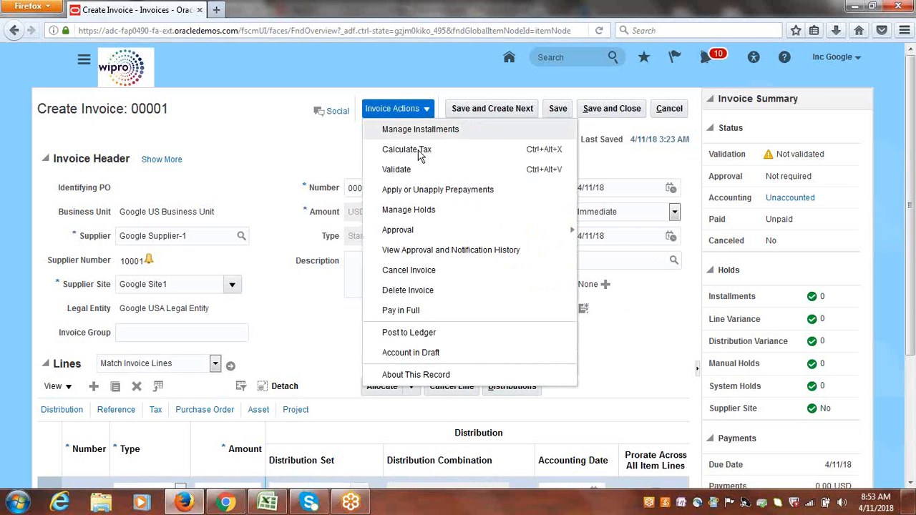
click(418, 170)
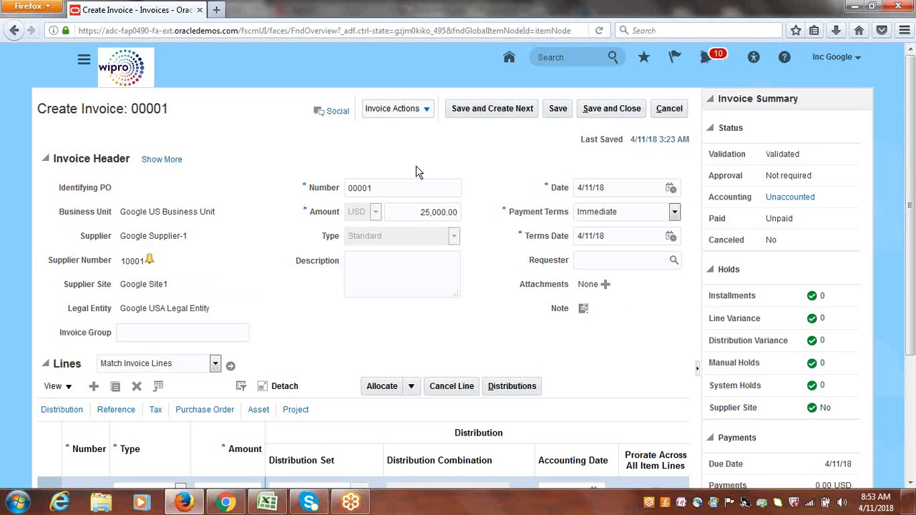
Post invoice 00001 to the ledger and acknowledge the confirmation.
click(426, 111)
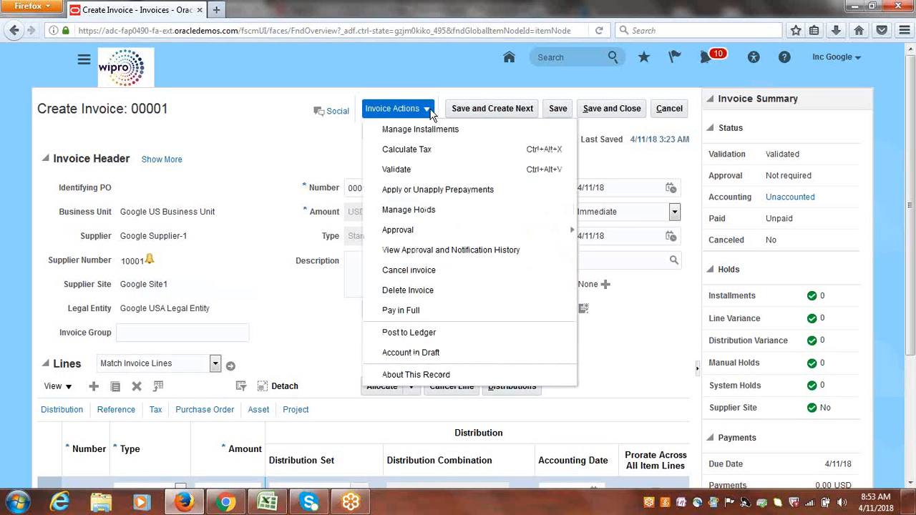
click(423, 336)
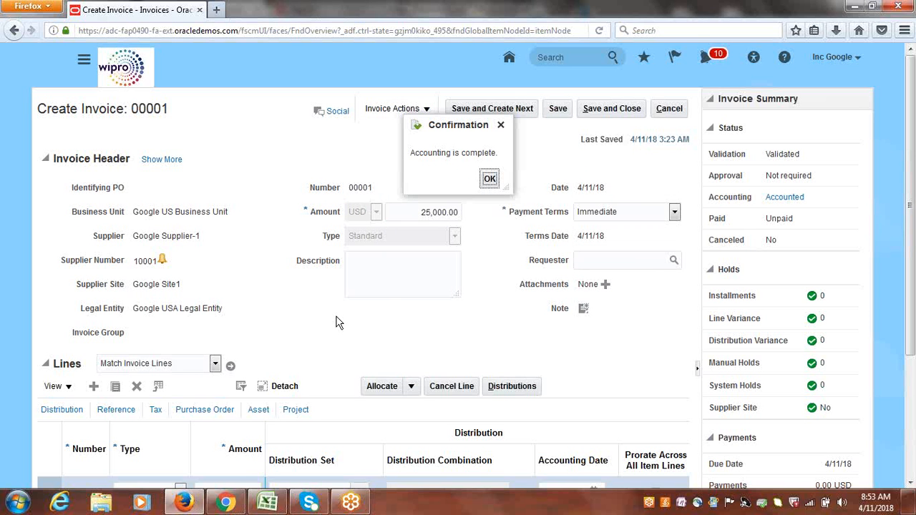
click(489, 179)
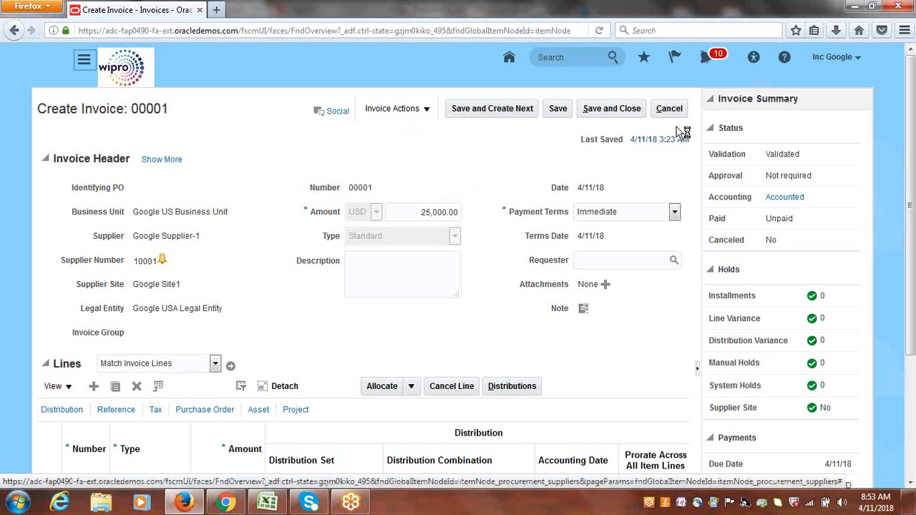
Save and create the next invoice for Google Supplier-1 with invoice number 00002.
click(492, 109)
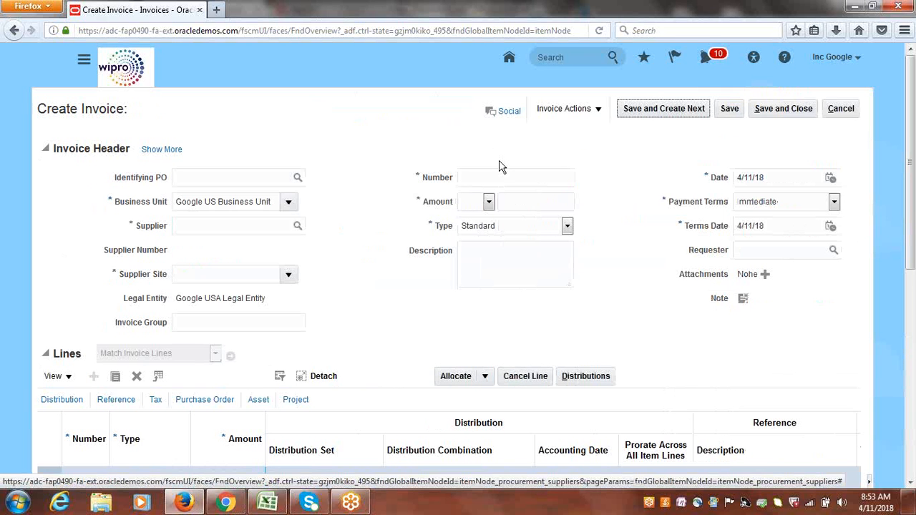
click(233, 231)
text(GOOGLE S)
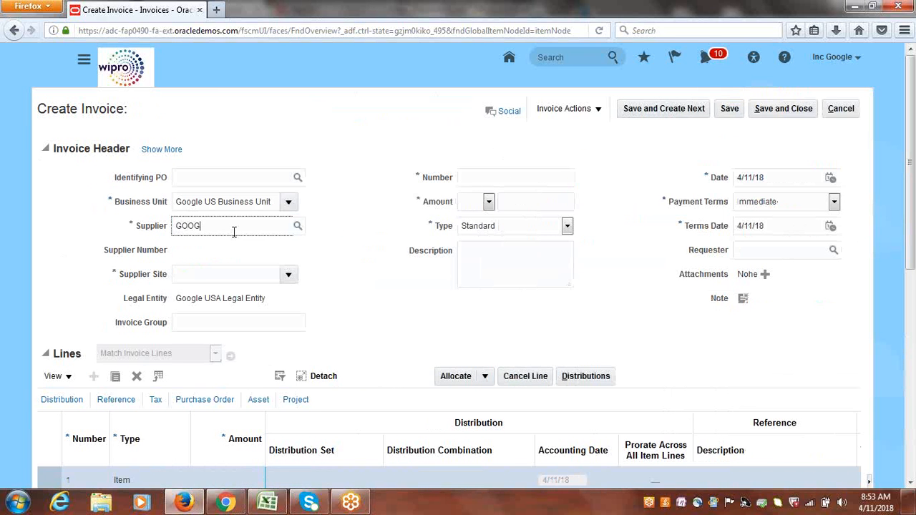
key(Tab)
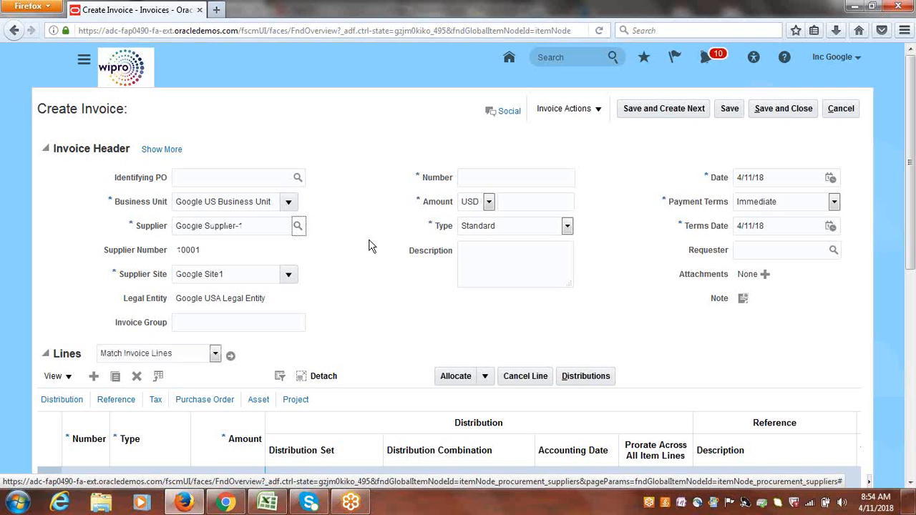
click(472, 175)
text(00002)
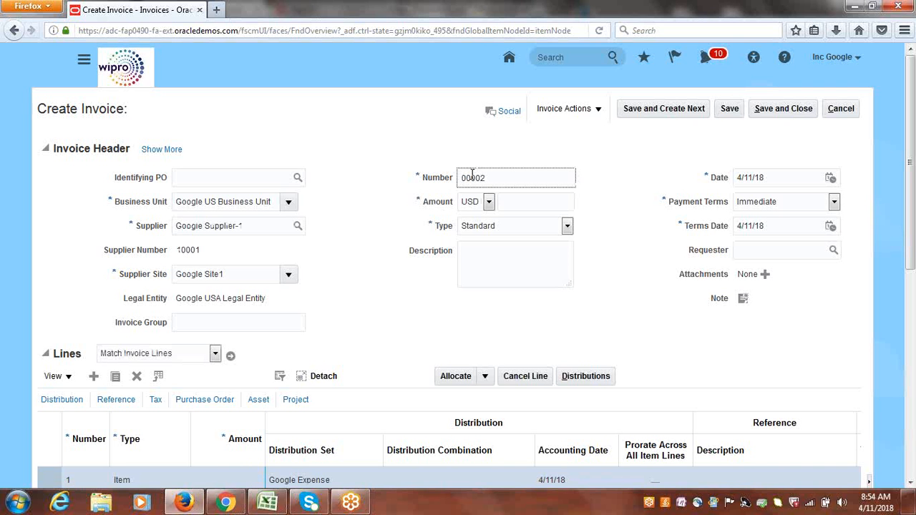
key(Tab)
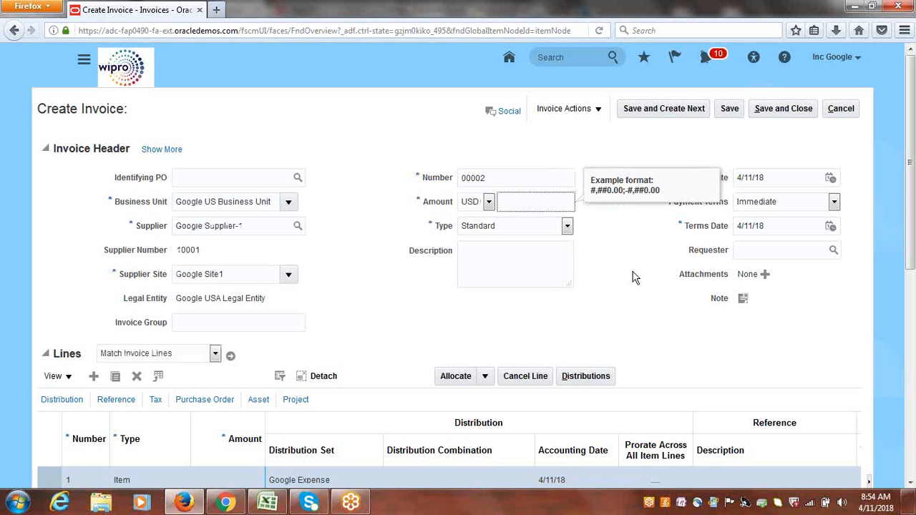
Enter an invoice amount of 20,000 and give the first item line an amount of 20,000.
text(20,000)
key(Tab)
scroll(912, 165, down, 3)
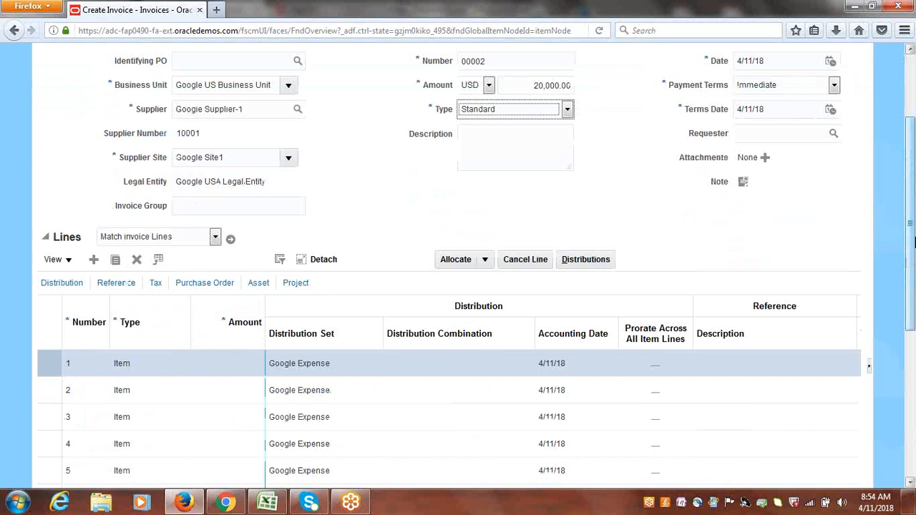
click(221, 358)
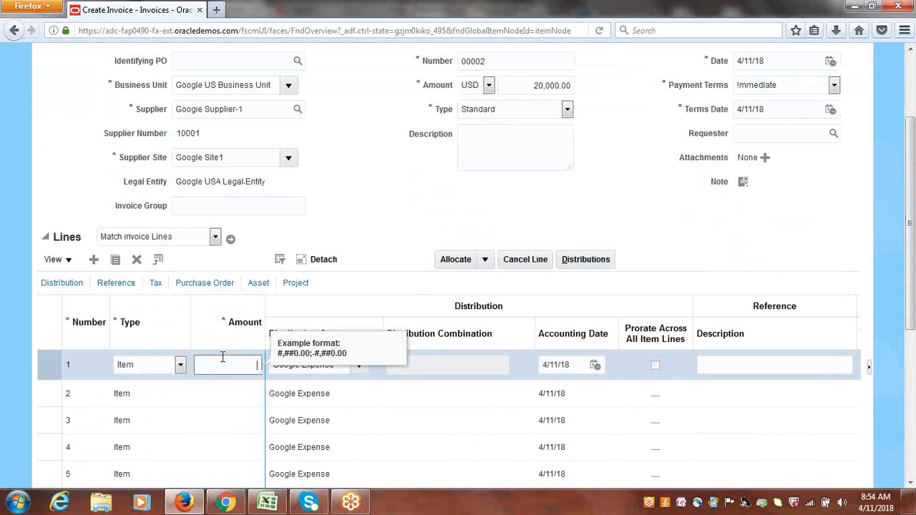
text(20000)
key(Tab)
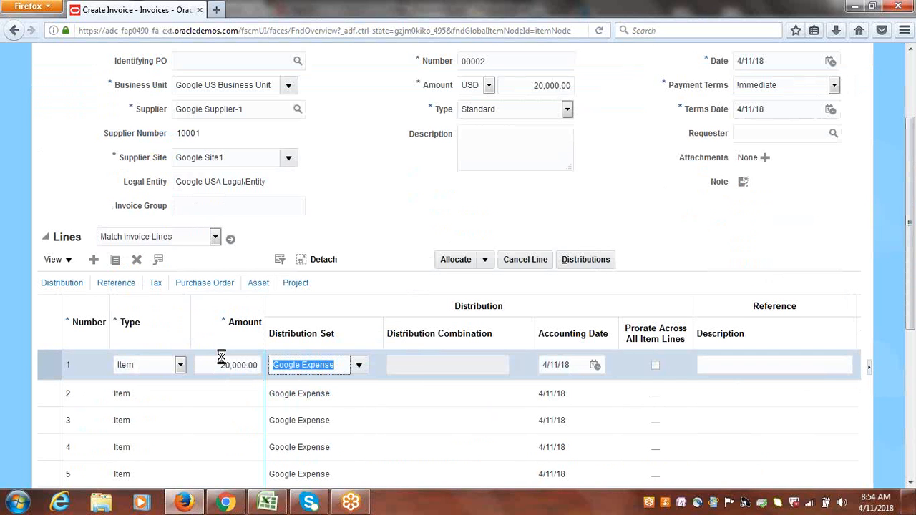
click(544, 194)
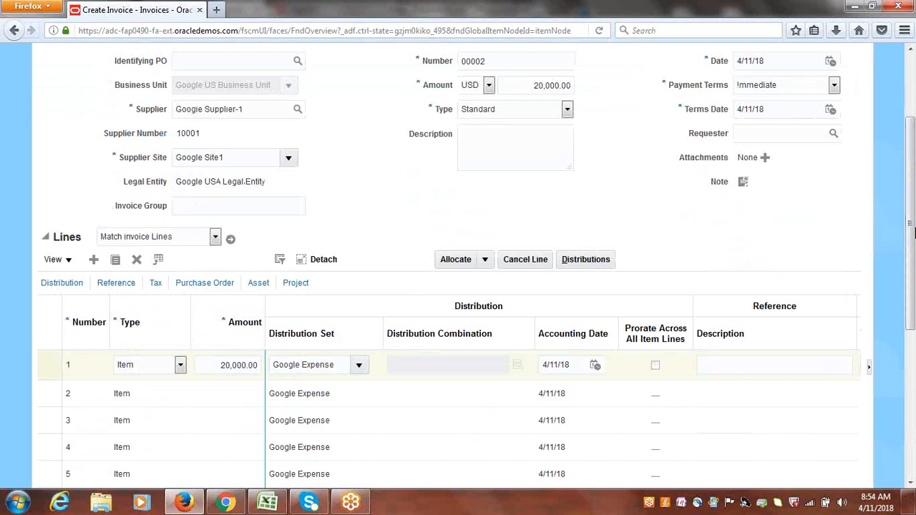
drag(914, 265, 914, 203)
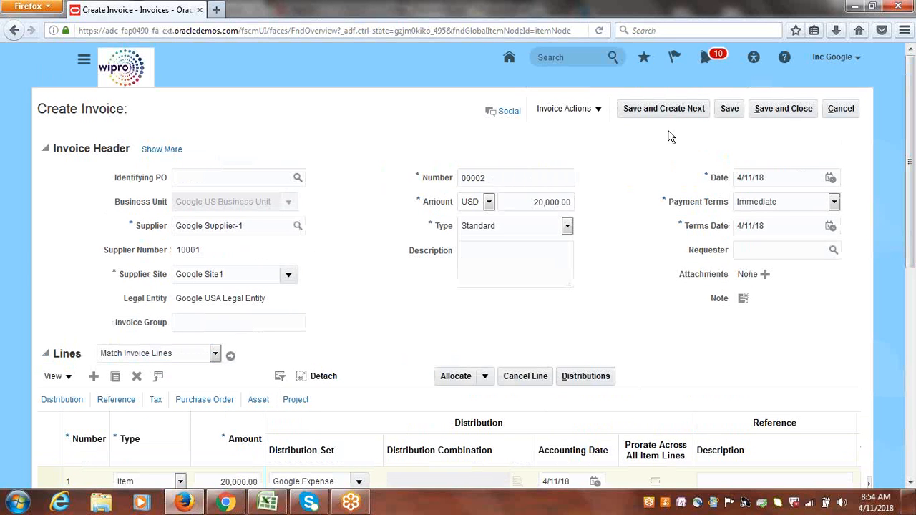
Validate invoice 00002.
click(598, 109)
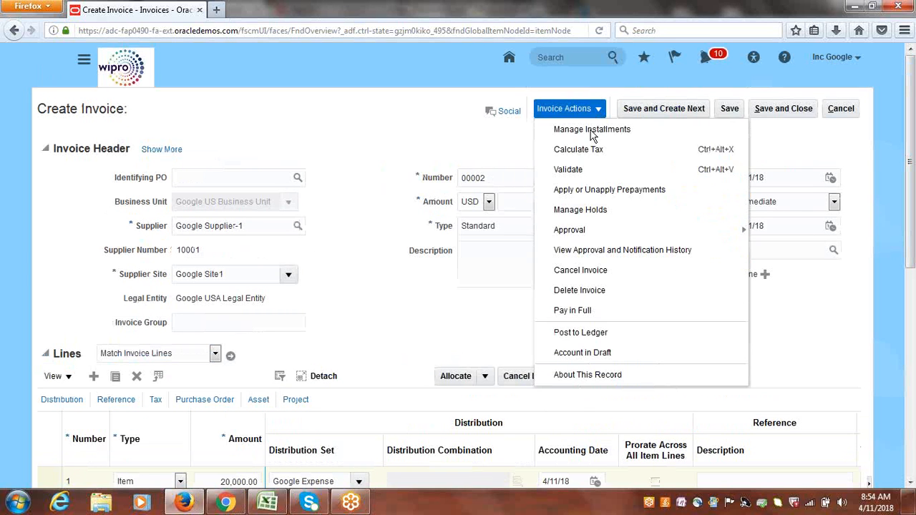
click(576, 172)
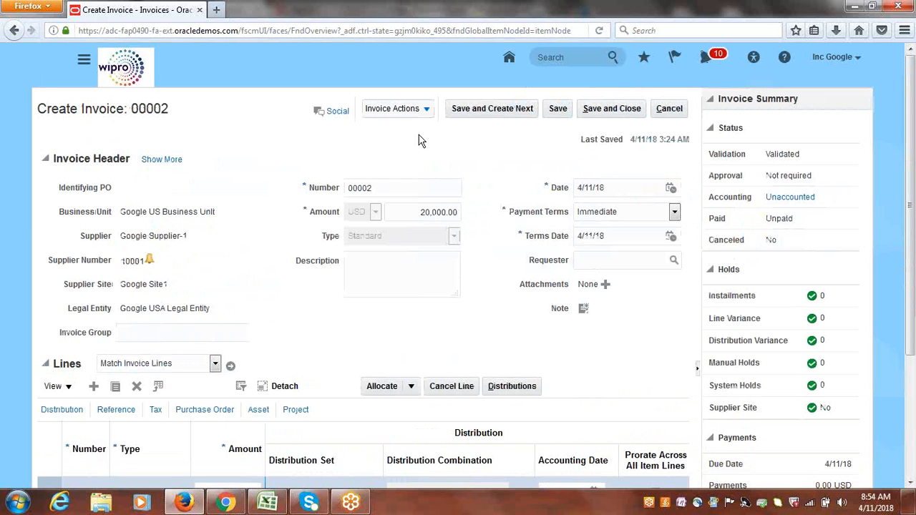
Post invoice 00002 to the ledger.
click(428, 110)
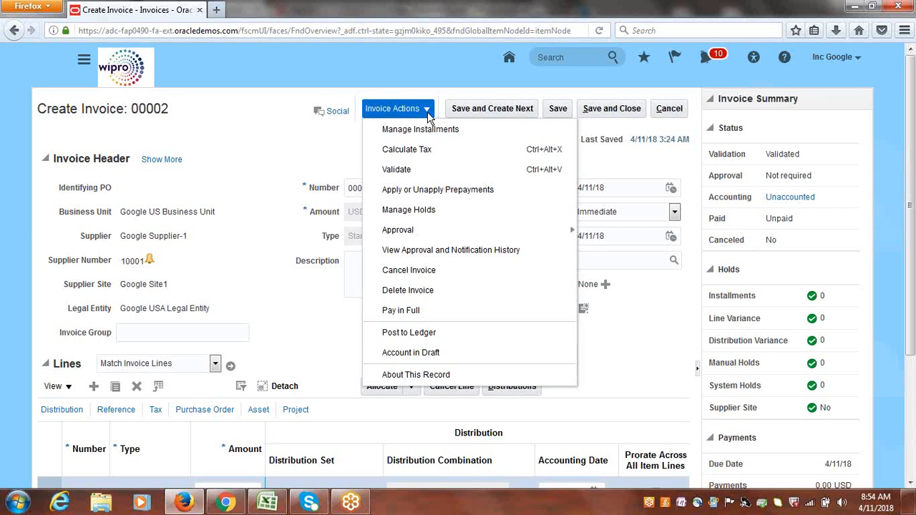
click(418, 333)
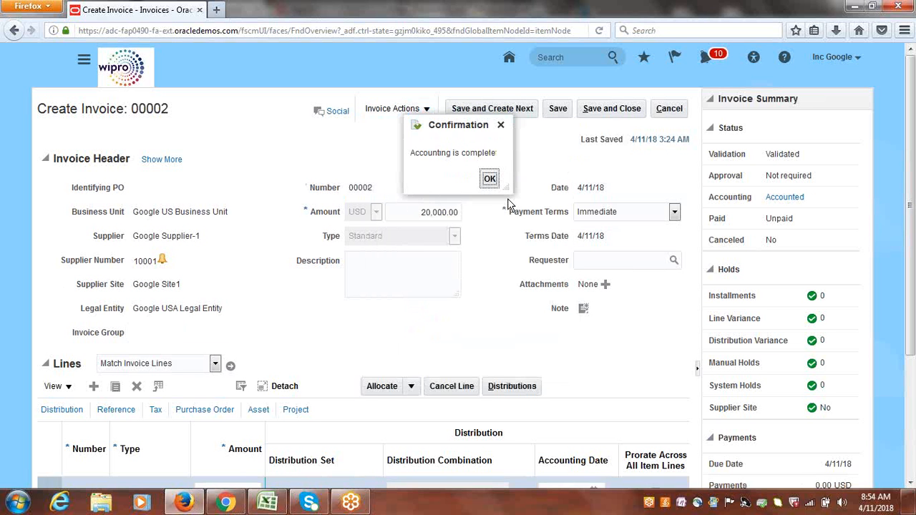
Dismiss the accounting confirmation and save and close invoice 00002.
click(490, 178)
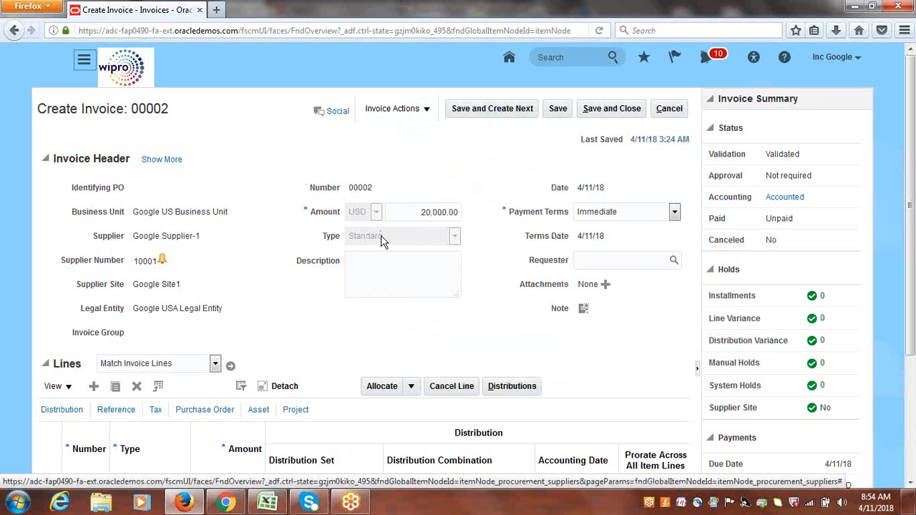
drag(138, 284, 188, 291)
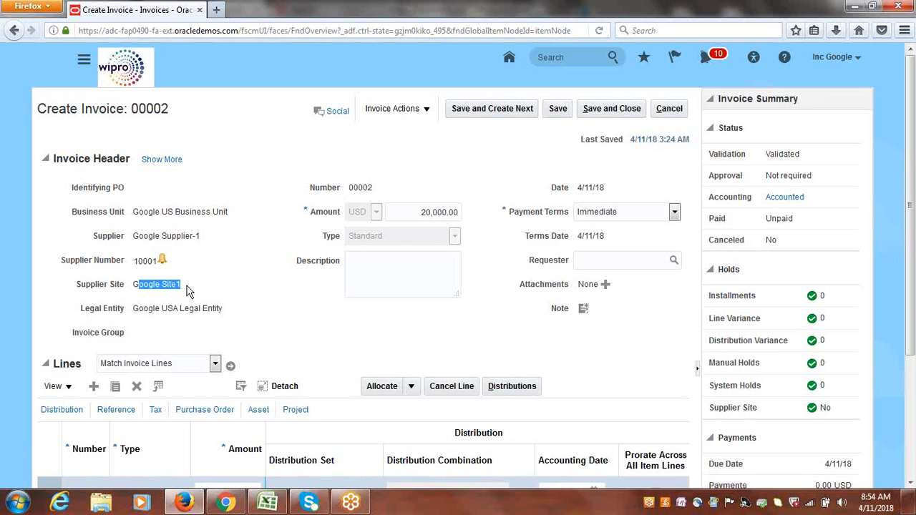
click(616, 112)
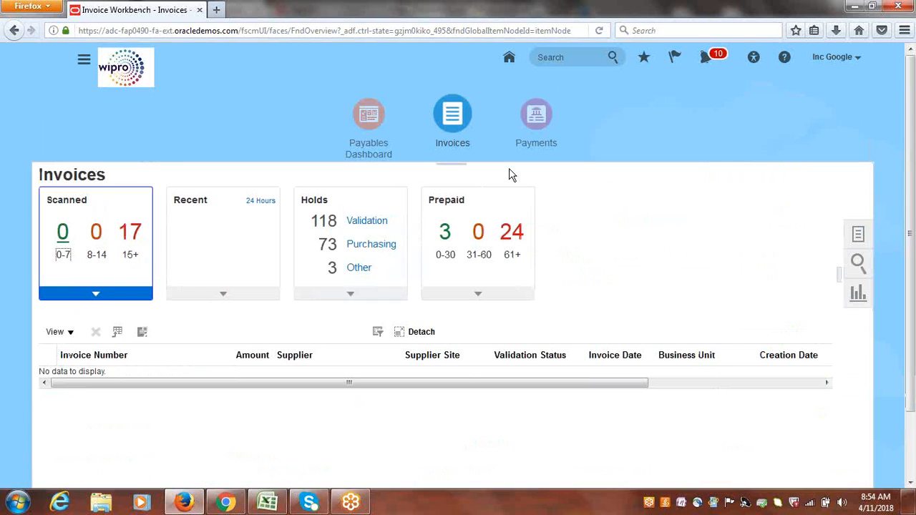
Start creating a quick payment in Payments for supplier Google Supplier-1.
click(538, 125)
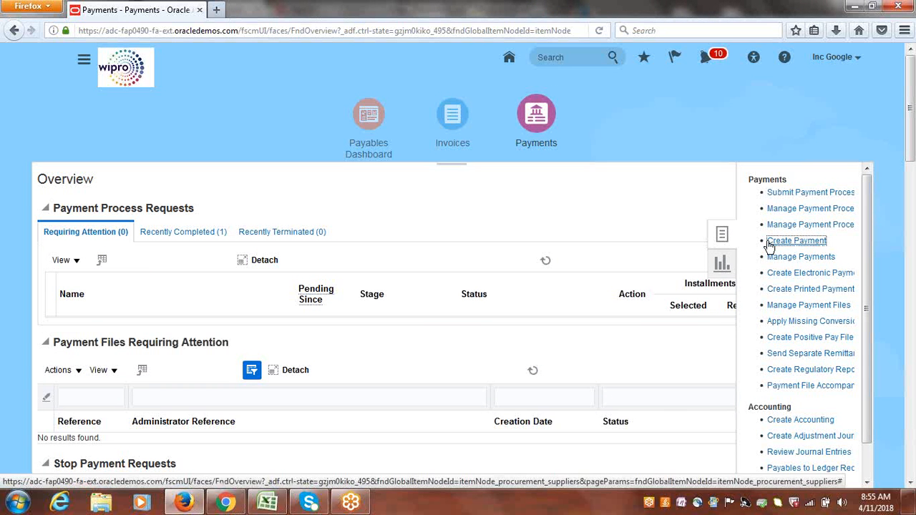
click(769, 244)
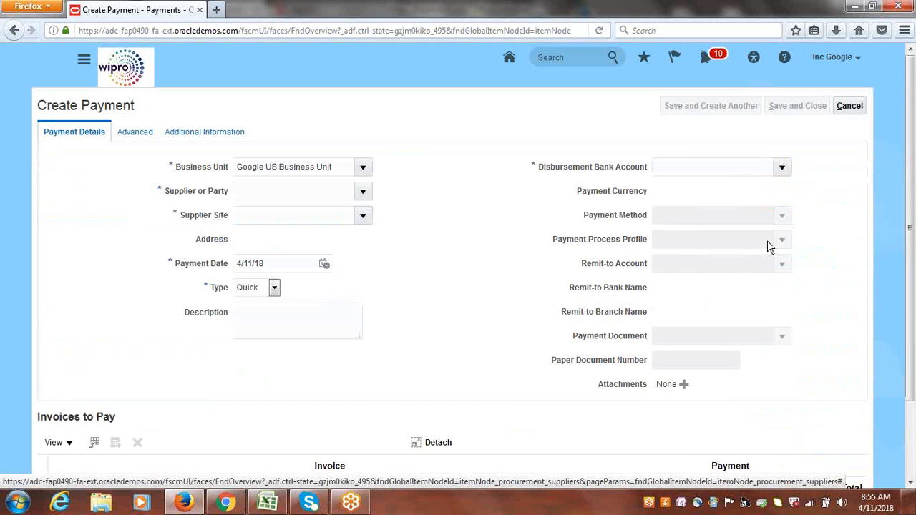
click(365, 191)
click(434, 156)
click(315, 188)
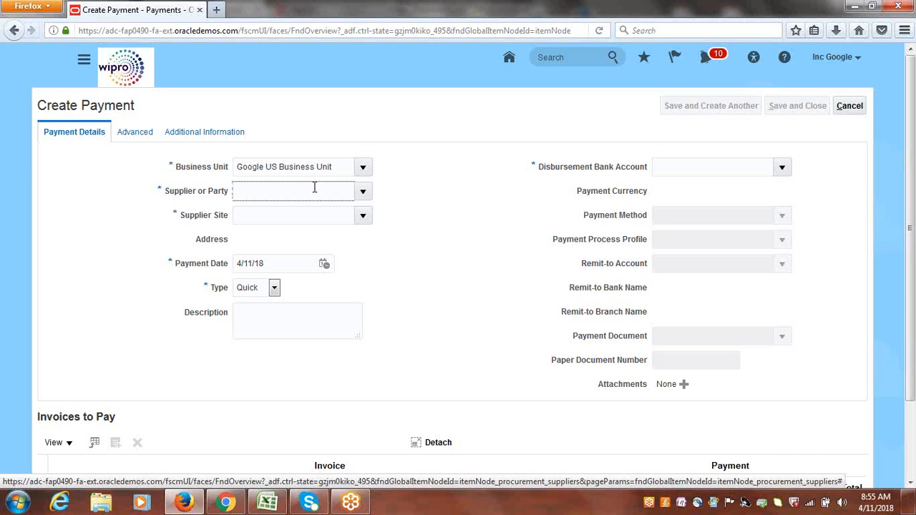
text(google s)
key(Tab)
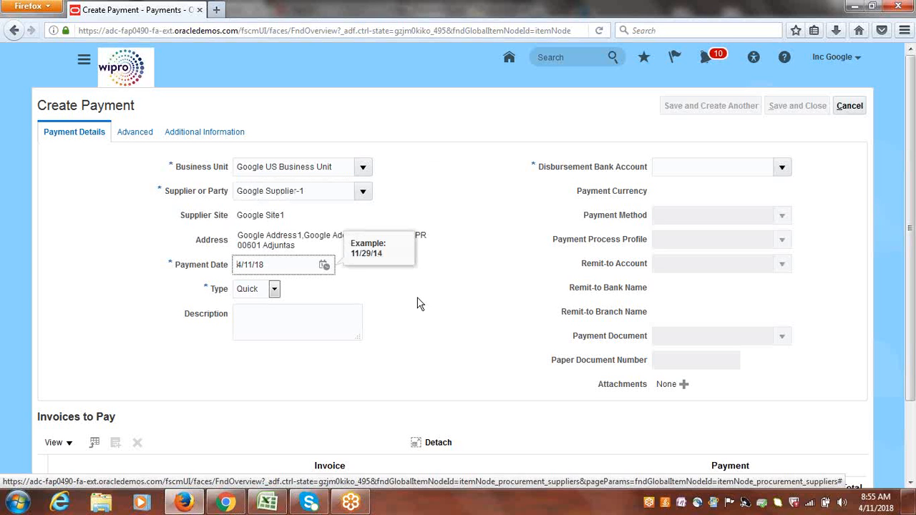
Set the disbursement bank account to Google Corporate Account, the process profile to Google Payment Process Profile and the payment document to Google Check.
click(782, 167)
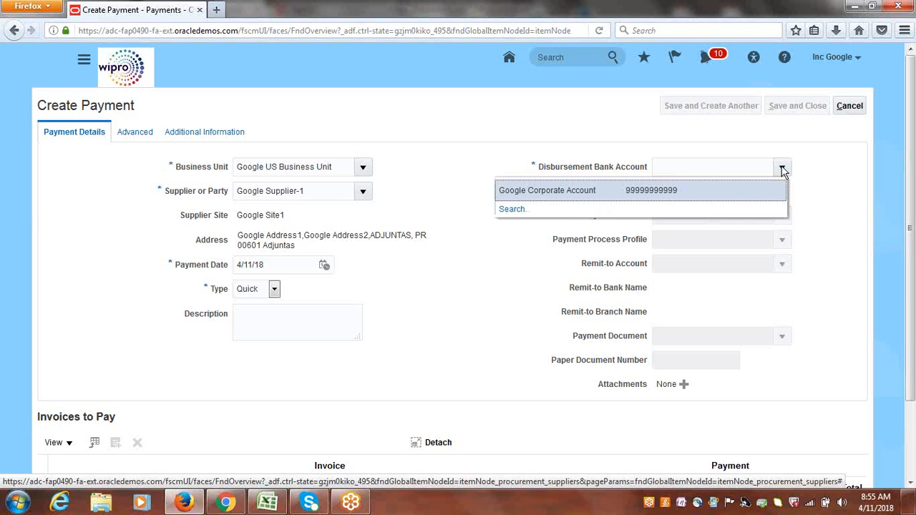
click(558, 189)
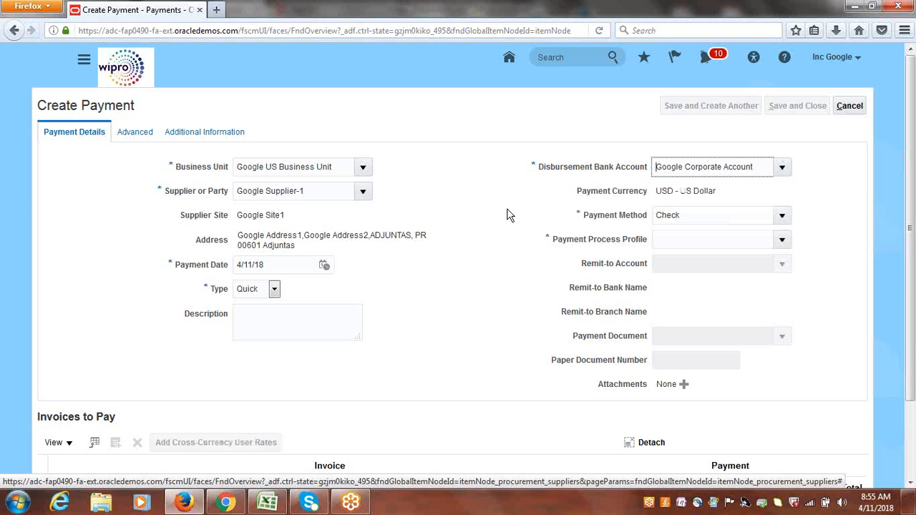
click(781, 242)
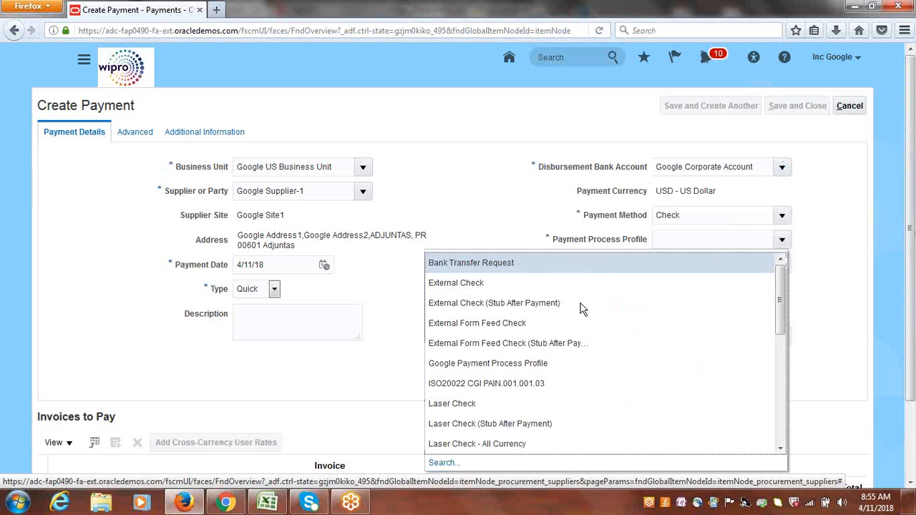
click(537, 363)
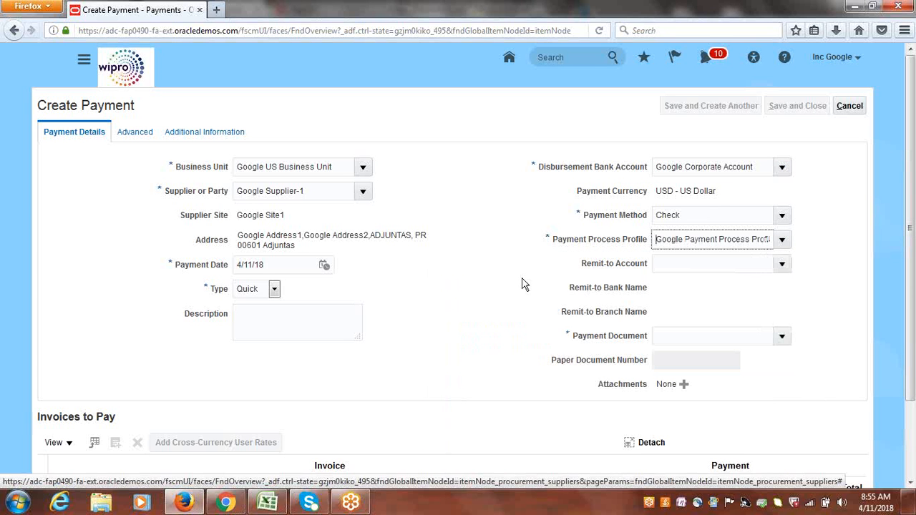
click(781, 337)
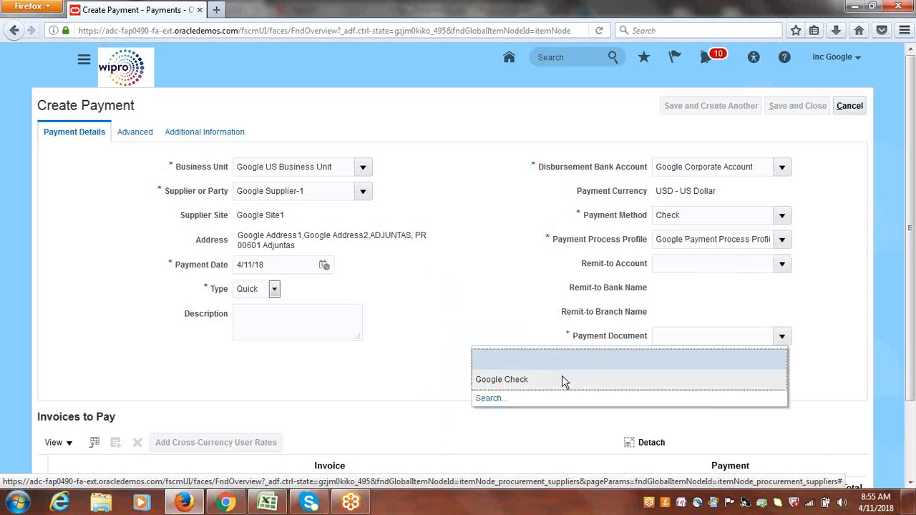
click(562, 386)
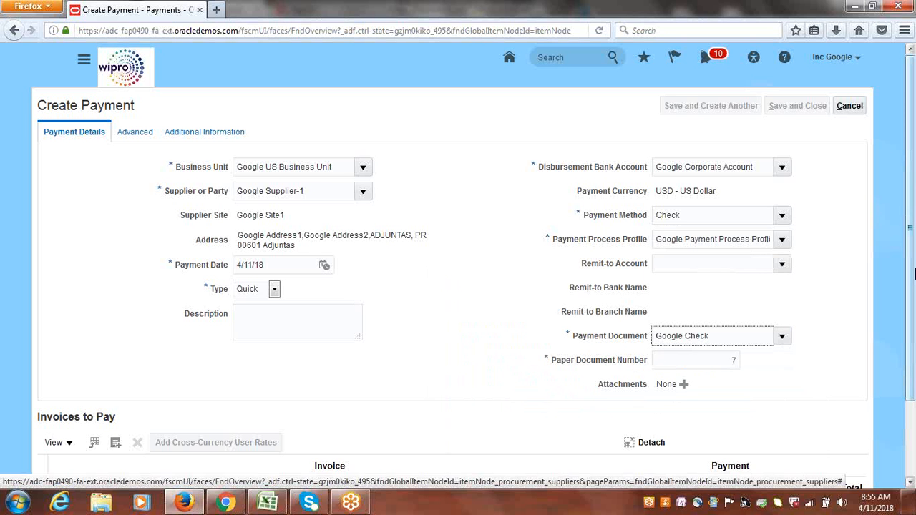
Open the selection of invoices to add to the payment.
drag(913, 246, 914, 323)
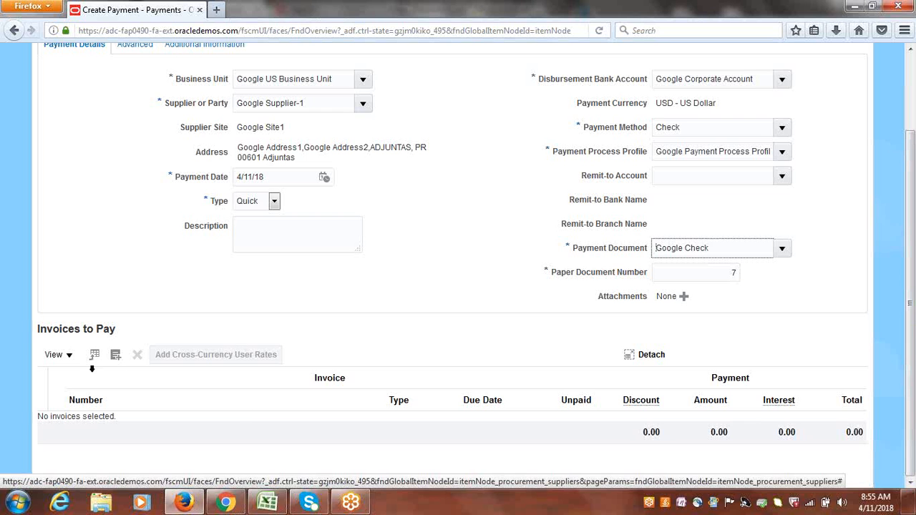
click(727, 275)
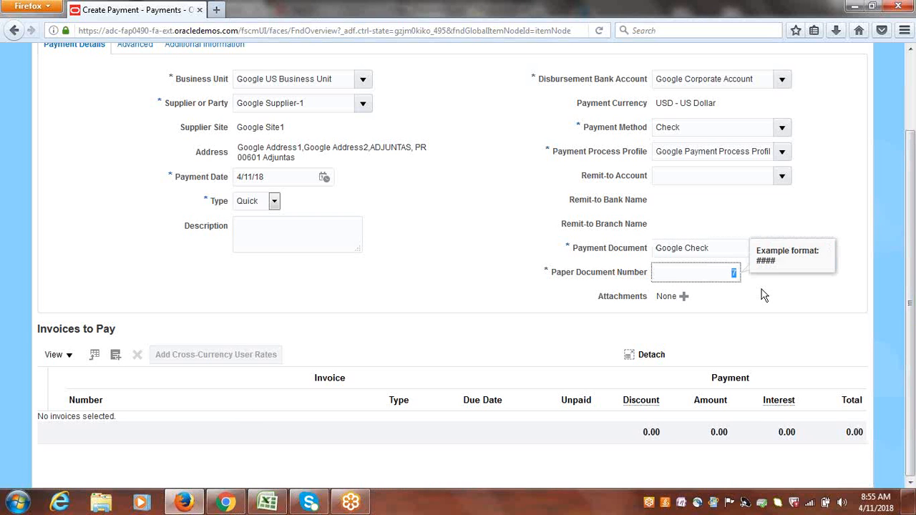
click(763, 293)
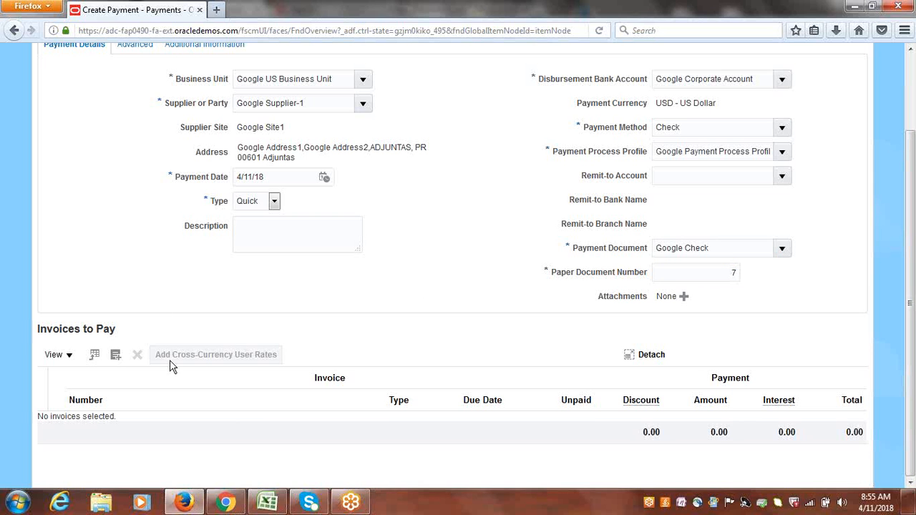
click(115, 357)
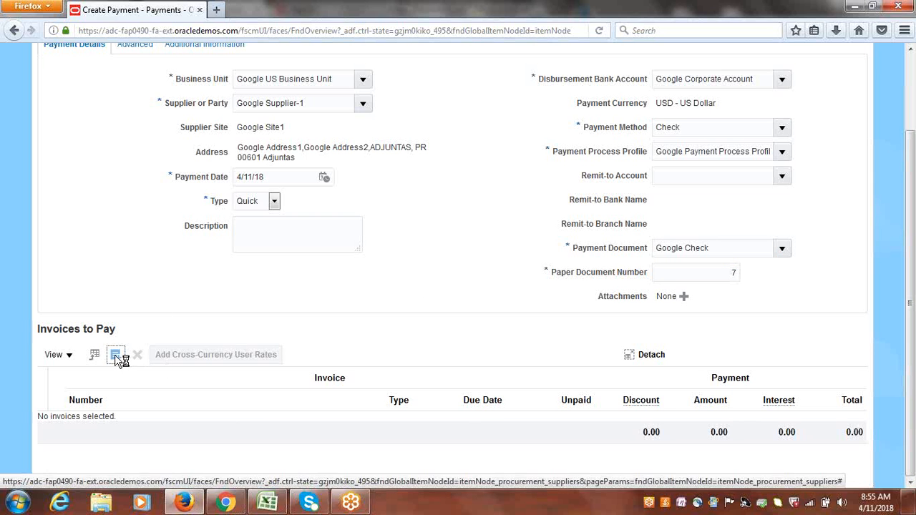
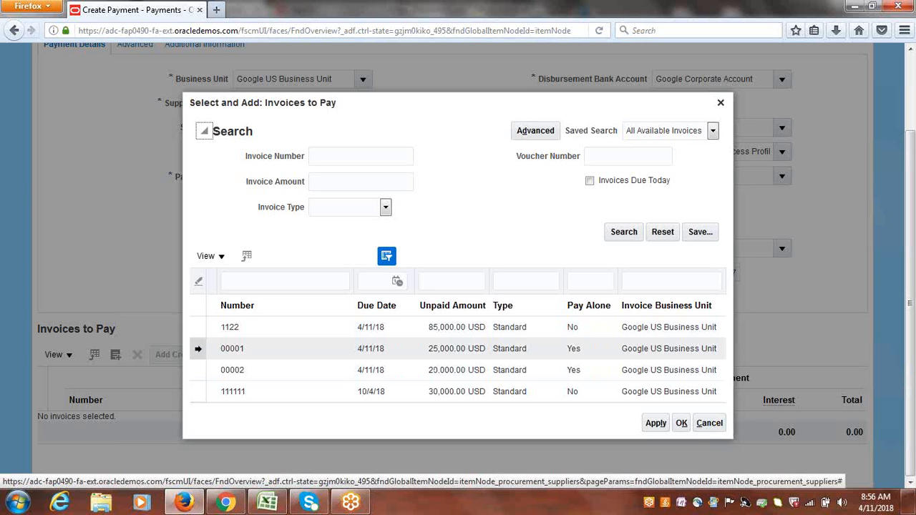
Add invoice 00001 to the payment and try to add invoice 00002 to the same payment as well.
click(198, 349)
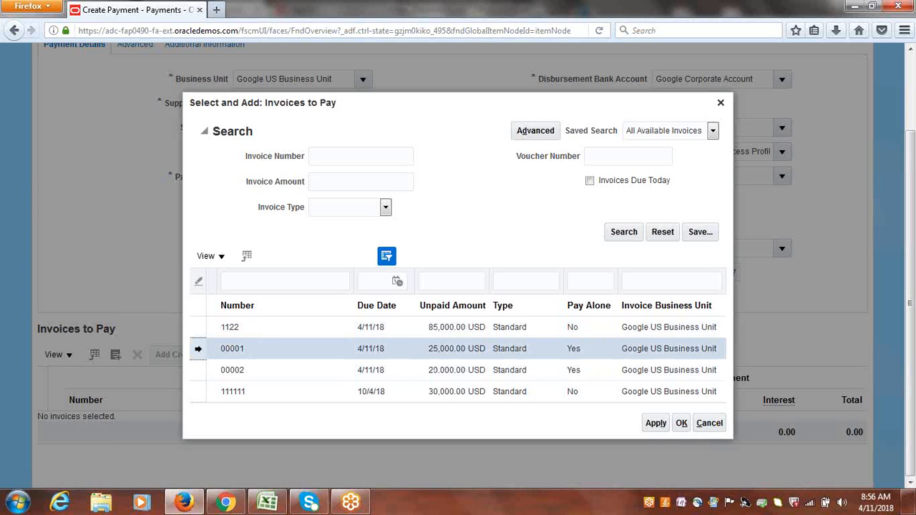
click(656, 424)
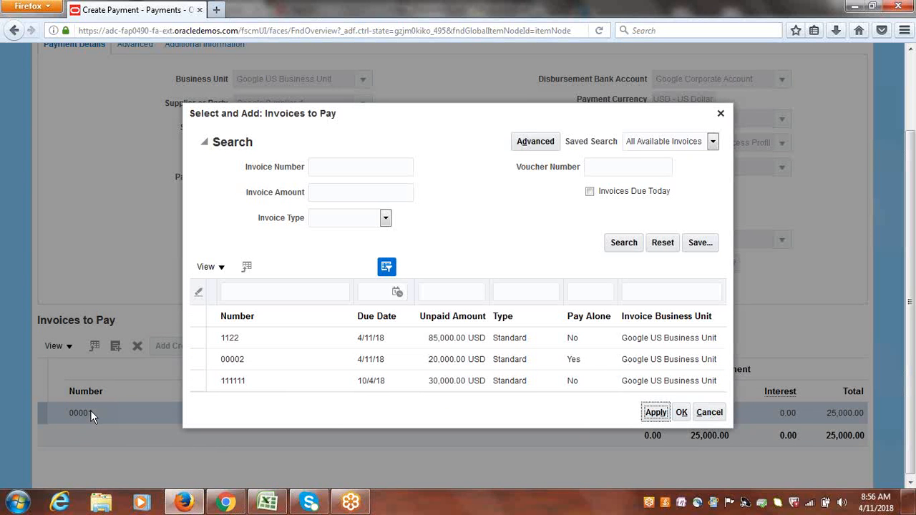
click(215, 359)
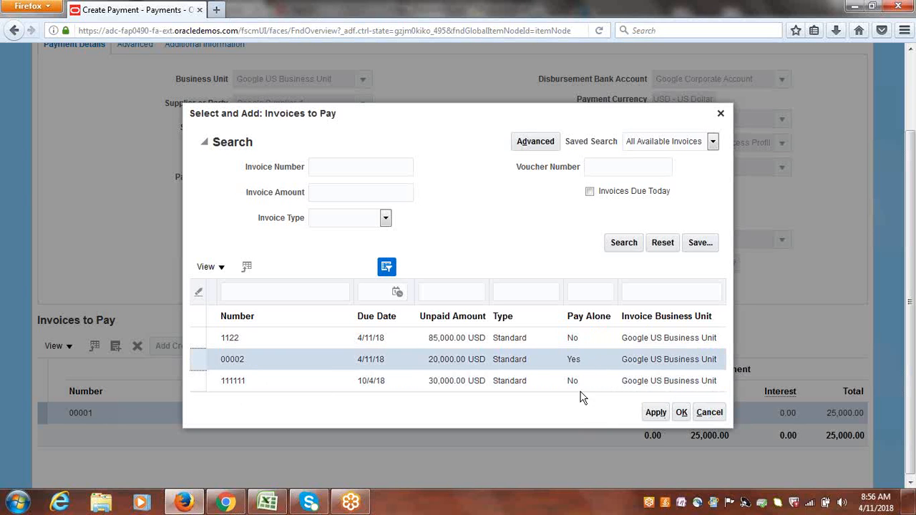
click(657, 413)
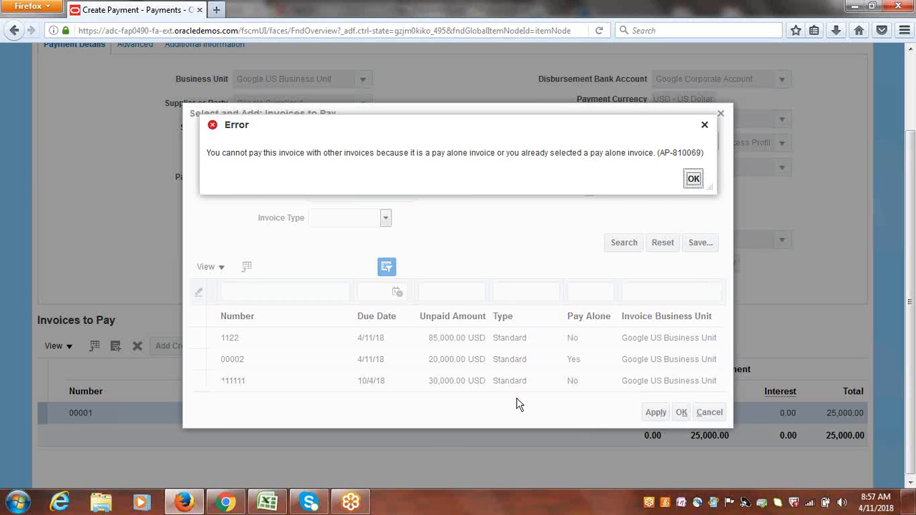
click(693, 179)
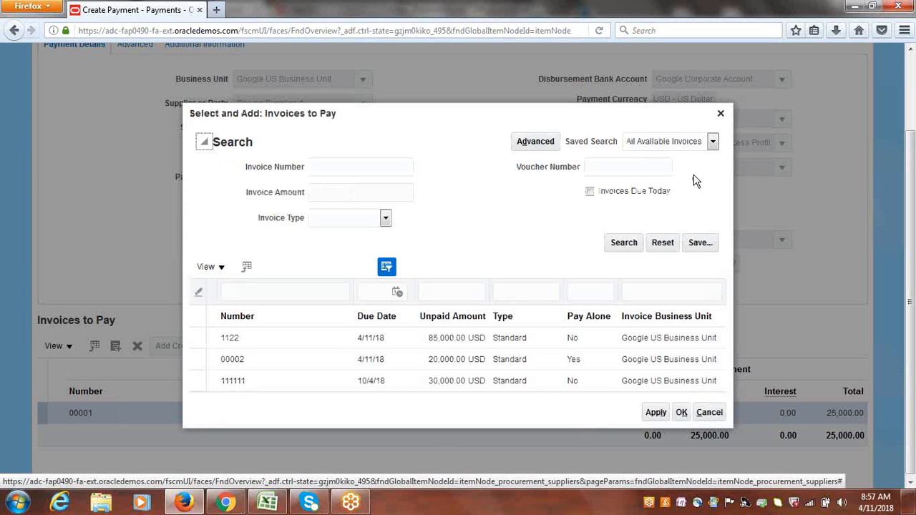
Close the invoice selection and save and close the payment.
click(721, 115)
scroll(911, 304, up, 3)
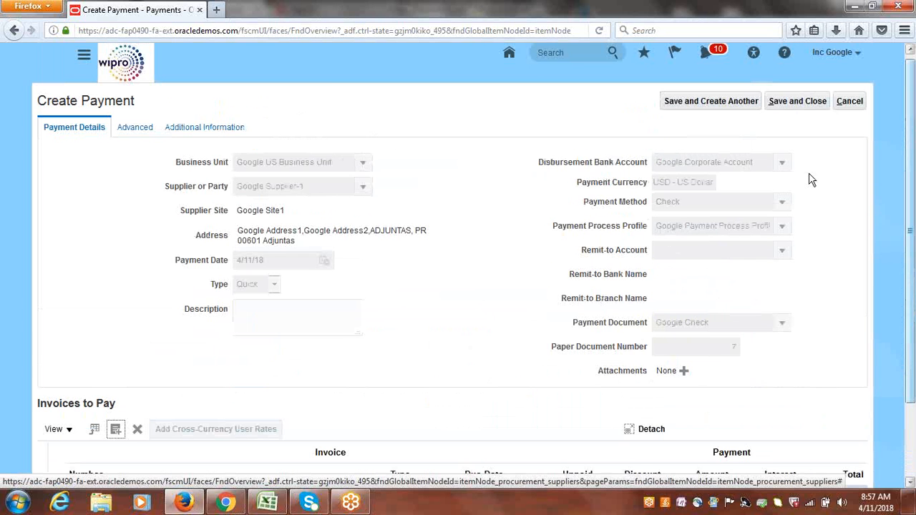
click(799, 105)
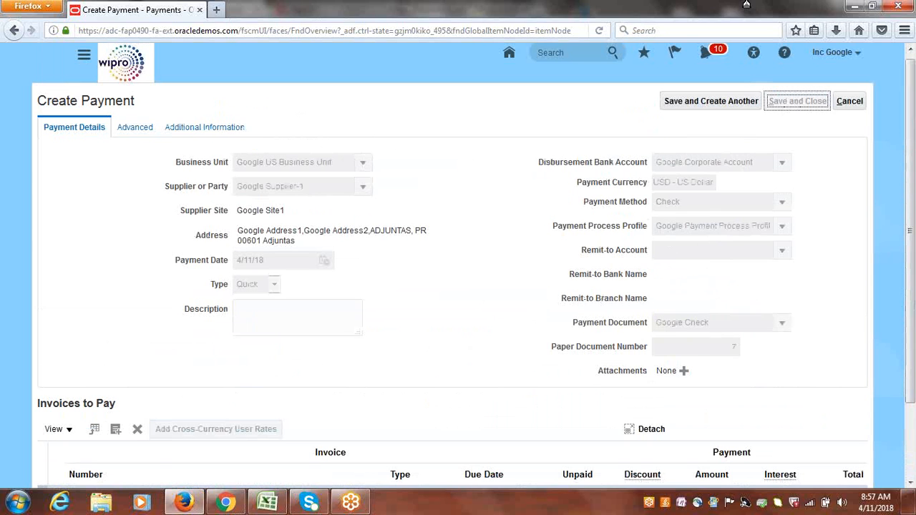
Switch to Excel and mark item '11. Pay Alone Configuration & Process' as Done.
click(268, 503)
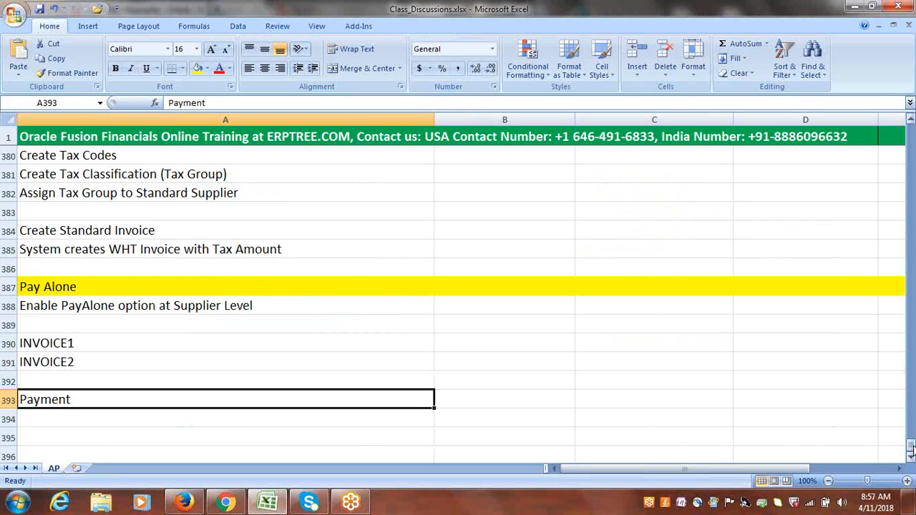
drag(911, 448, 911, 398)
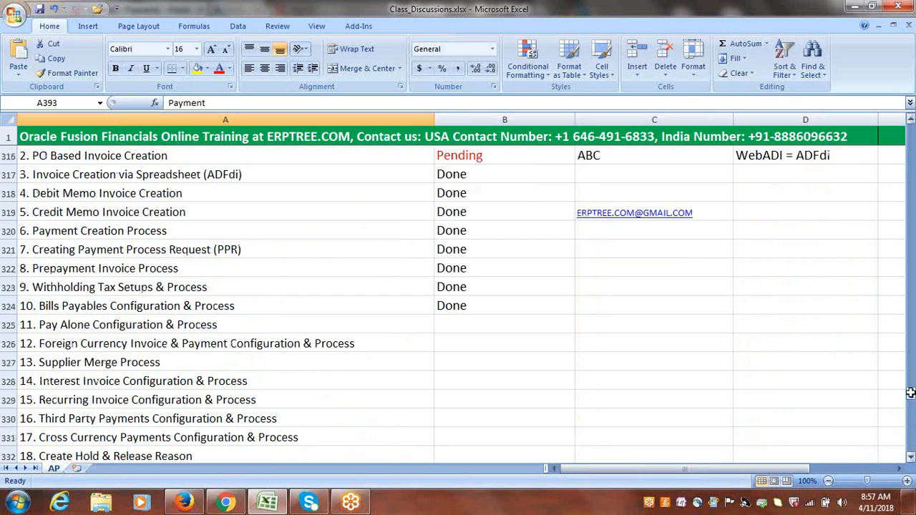
click(212, 325)
key(Tab)
text(Done)
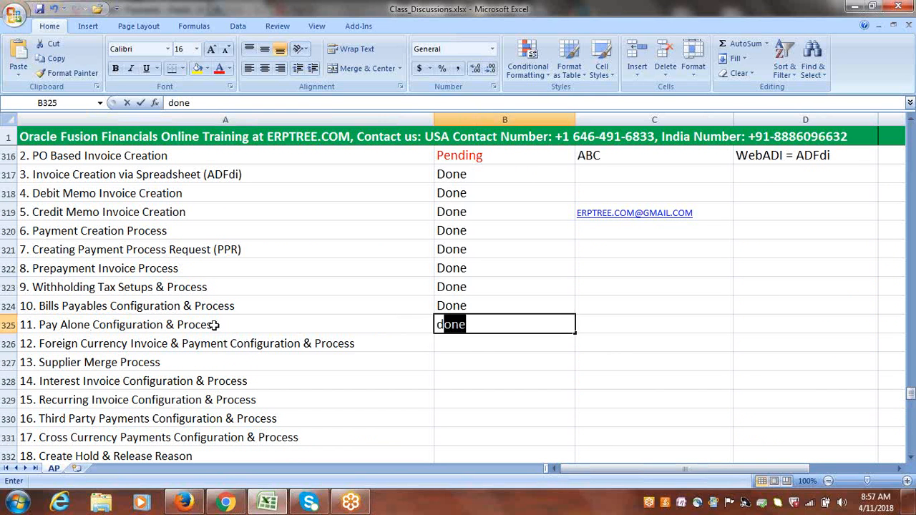
key(Tab)
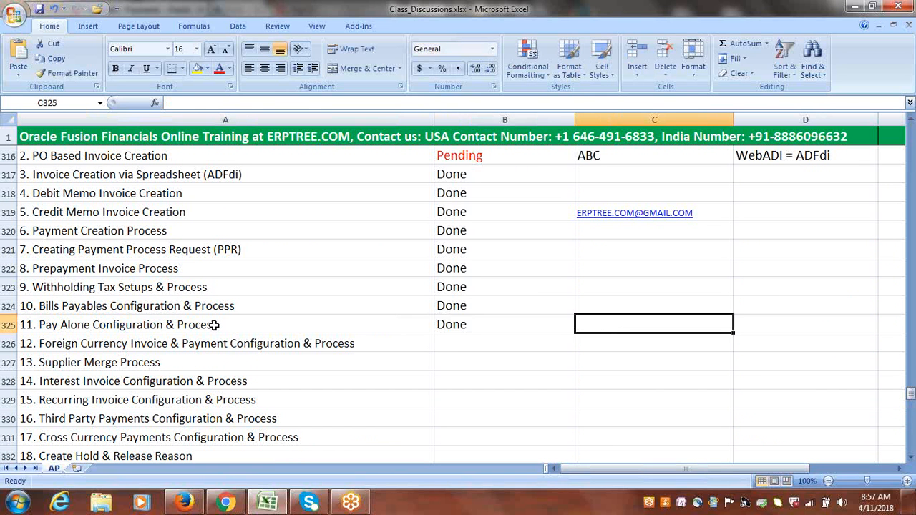
Copy 'Foreign Currency Invoice & Payment' from item 12 into cell A395 and highlight that row yellow.
click(246, 338)
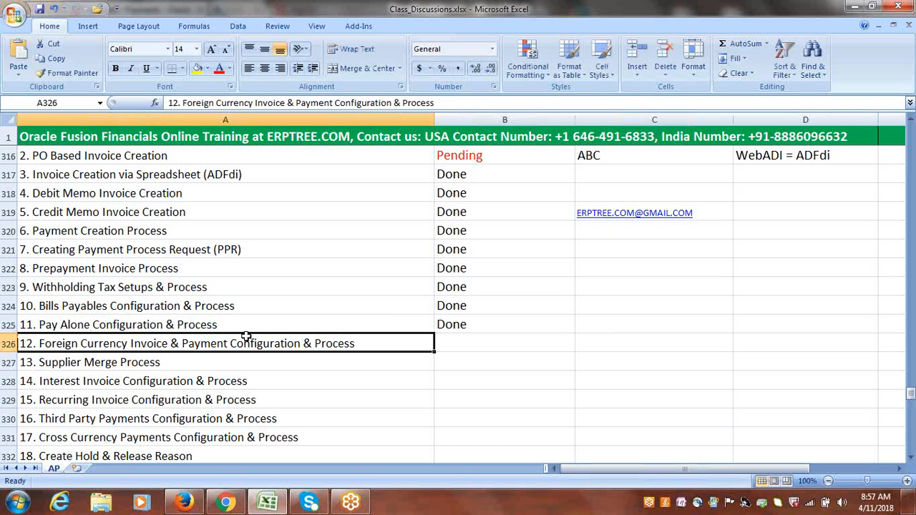
double_click(43, 344)
double_click(45, 343)
drag(113, 343, 271, 338)
key(ctrl+c)
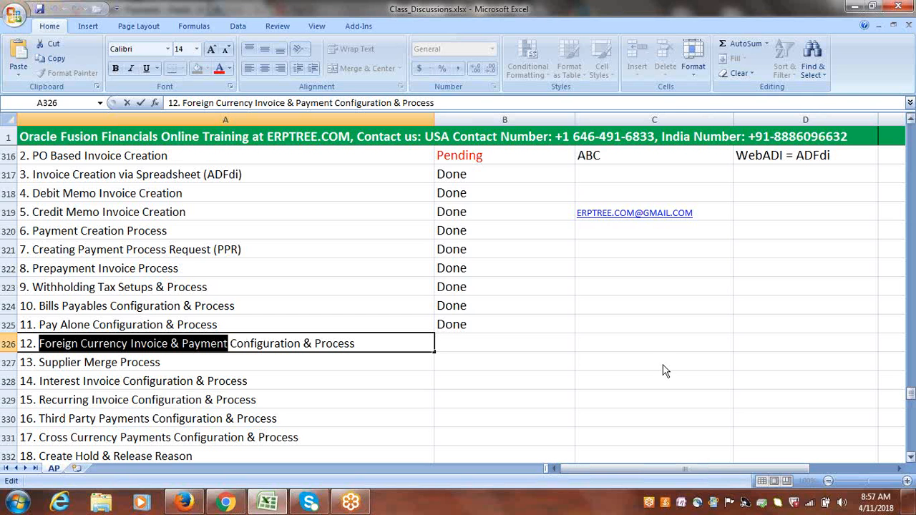
drag(911, 394, 910, 445)
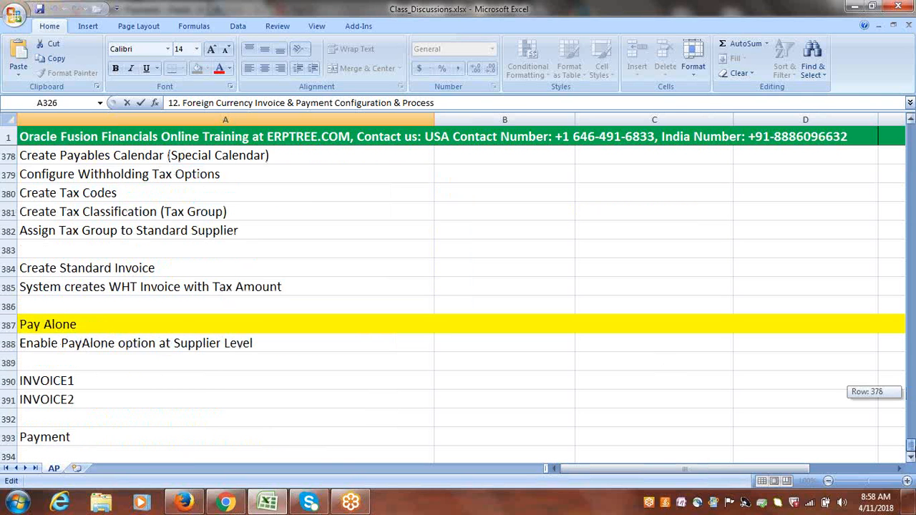
click(912, 458)
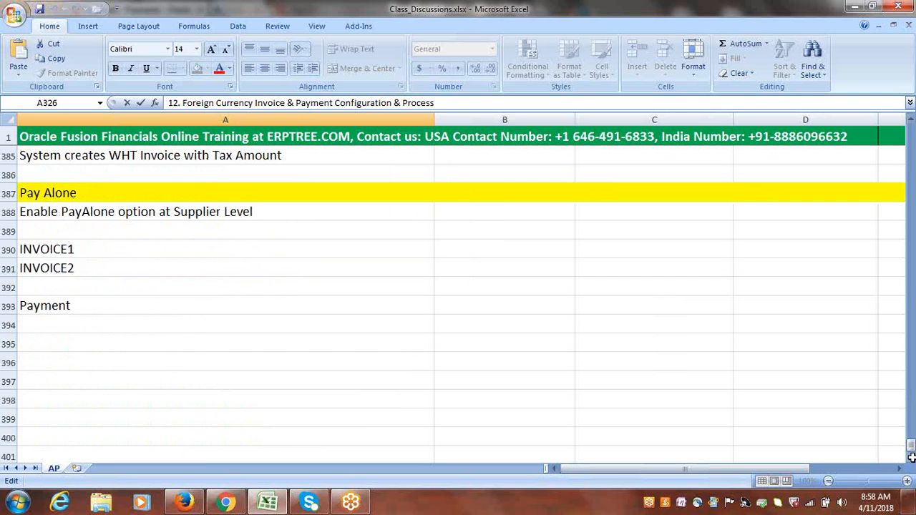
click(63, 348)
key(ctrl+v)
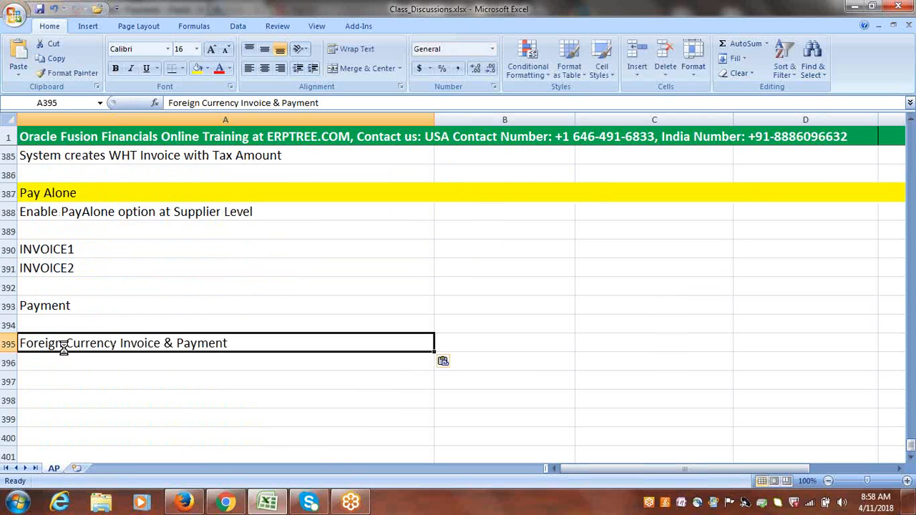
click(10, 345)
click(196, 68)
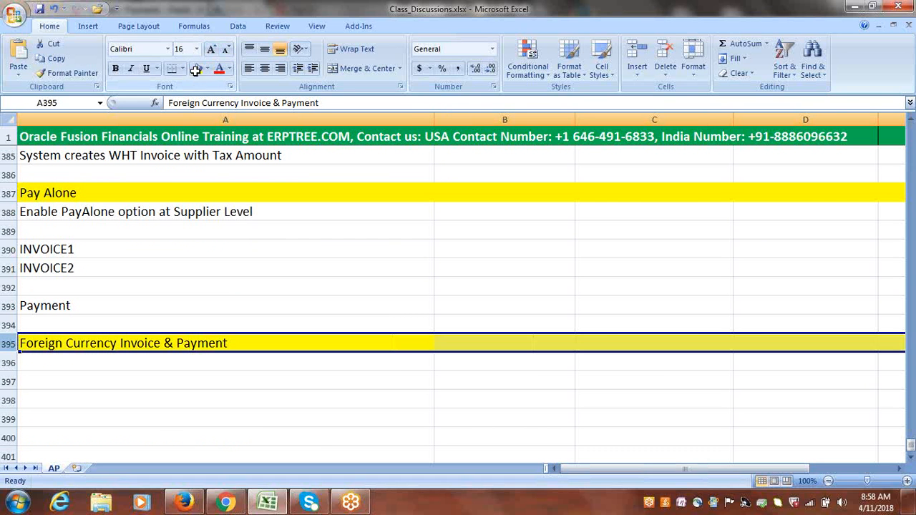
Enter 'Enable Multi Currency option for Bank Account' in cell A396.
click(116, 359)
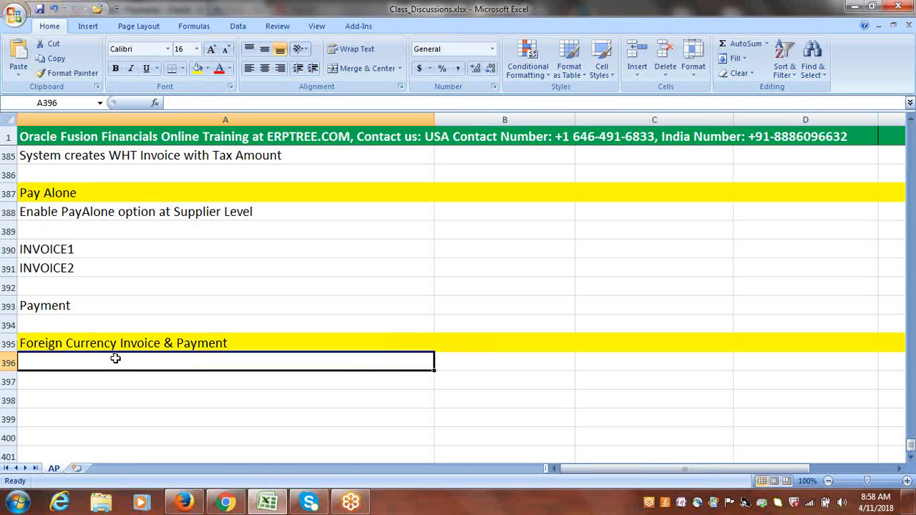
text(Enable)
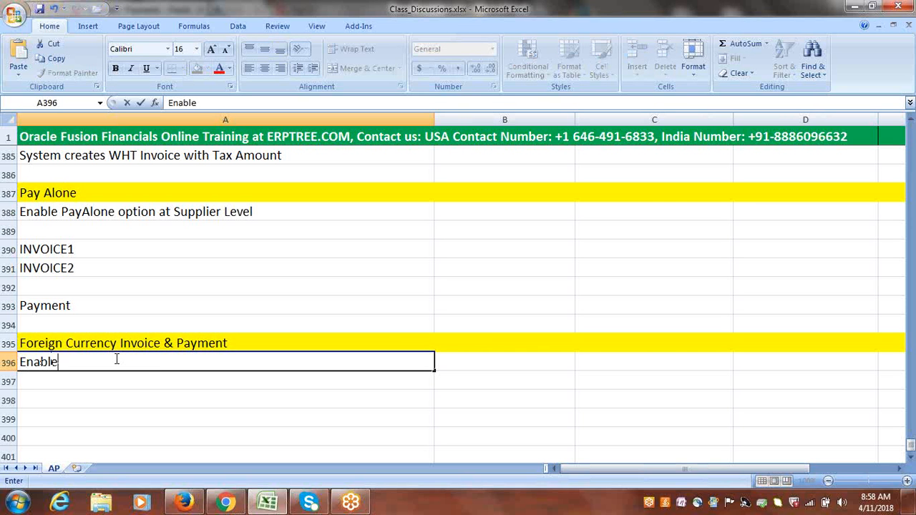
text( Multi Currency a)
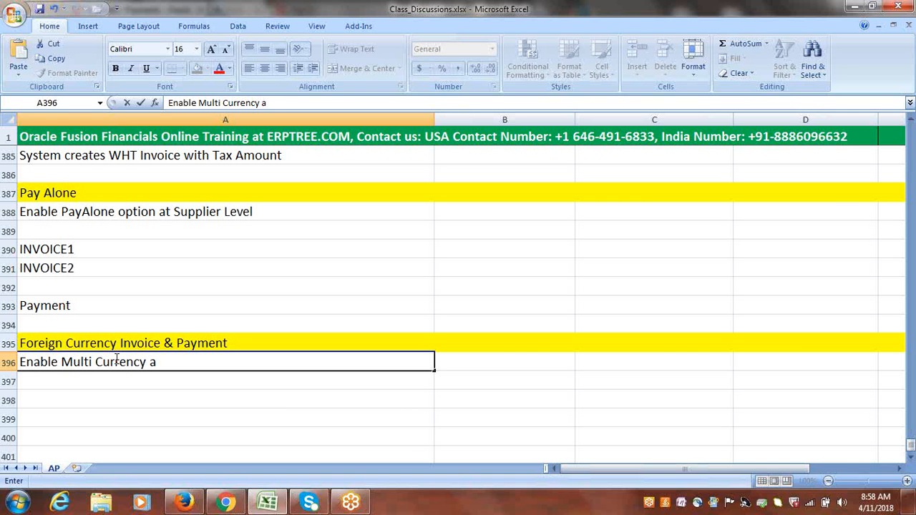
key(BackSpace)
text(option for Bank Accou)
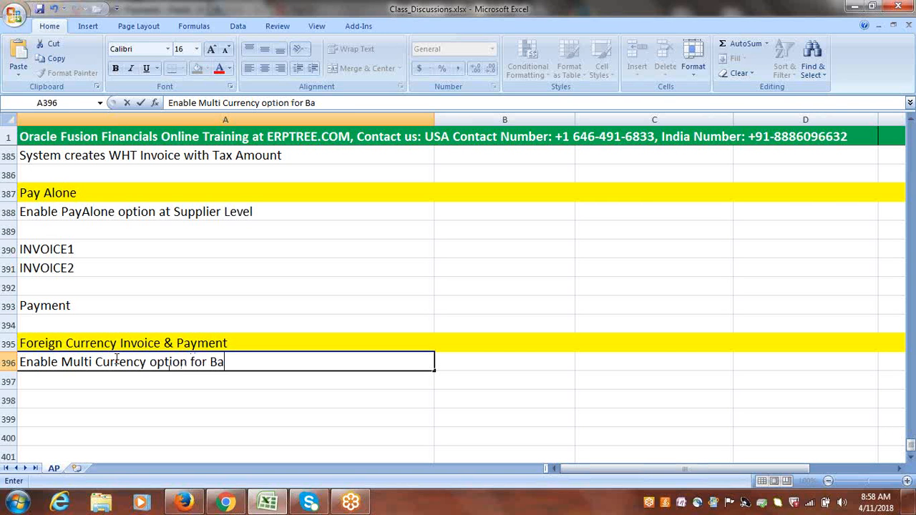
text(nt)
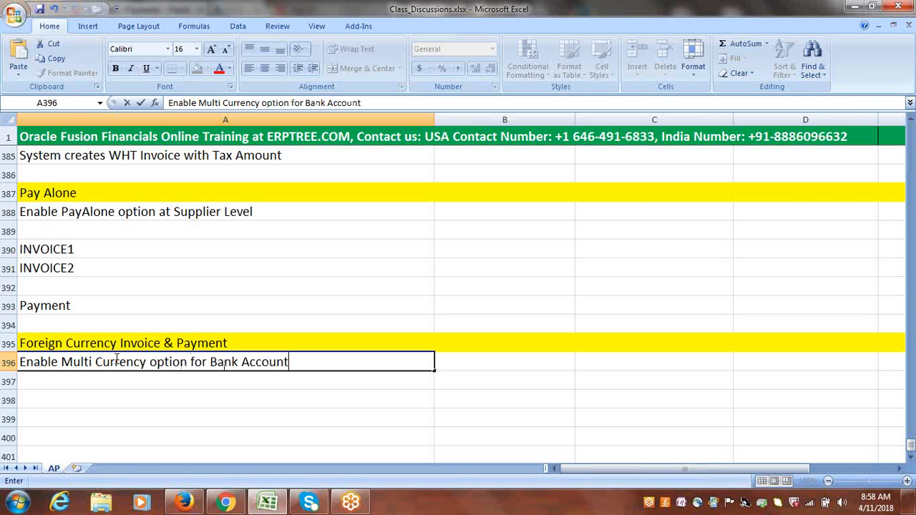
key(ctrl+Return)
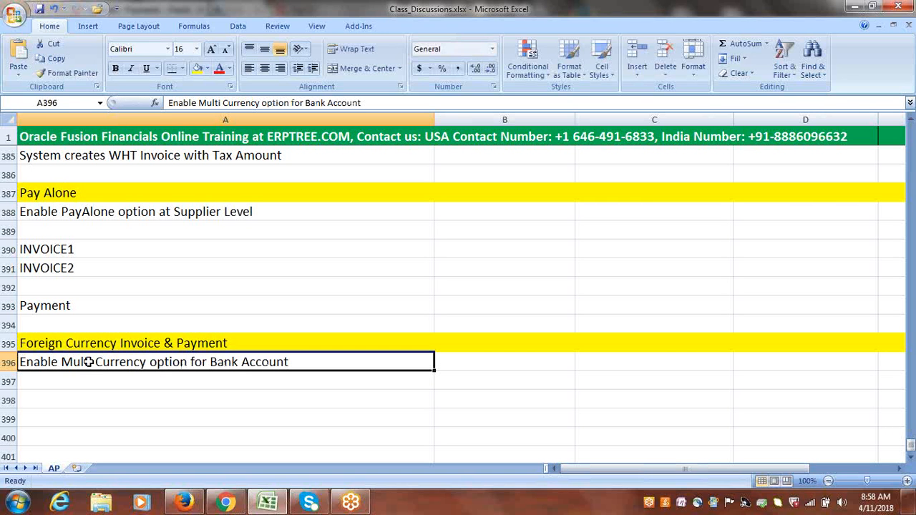
Enter 'Create Invoice in INR' in cell A399.
click(146, 386)
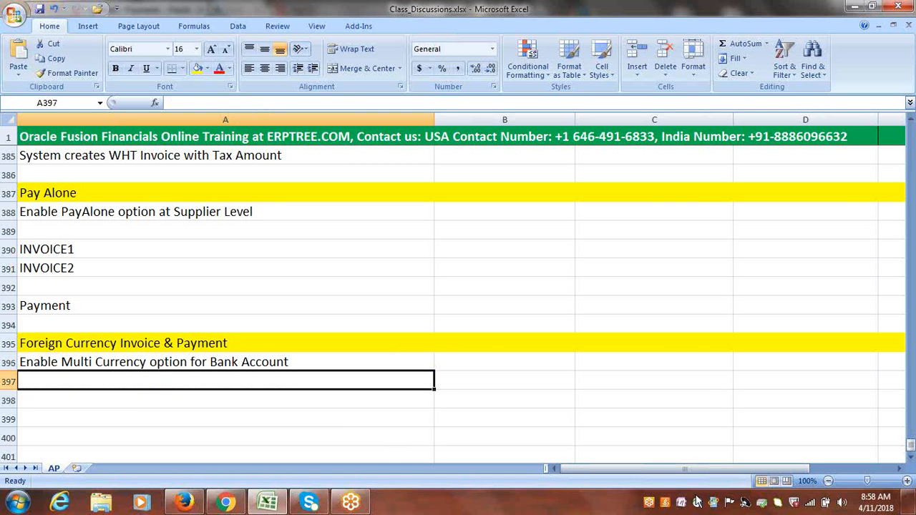
click(910, 459)
click(911, 459)
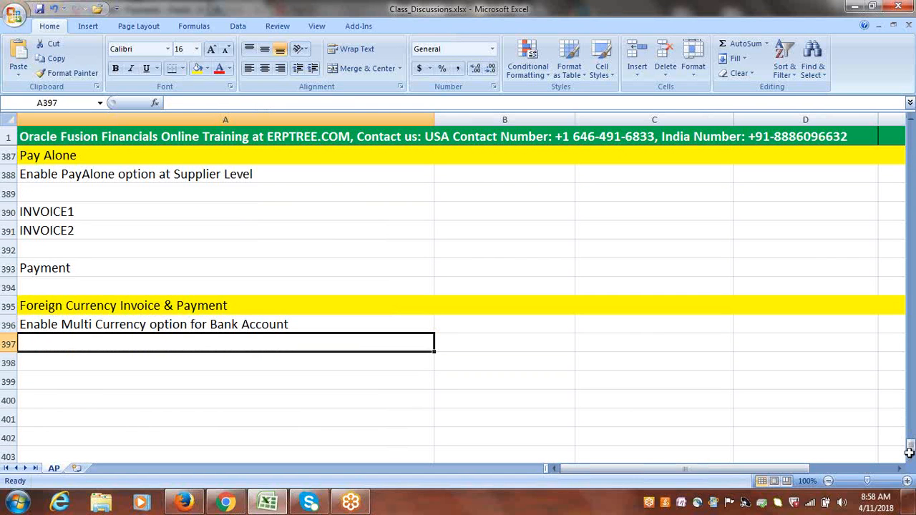
click(75, 384)
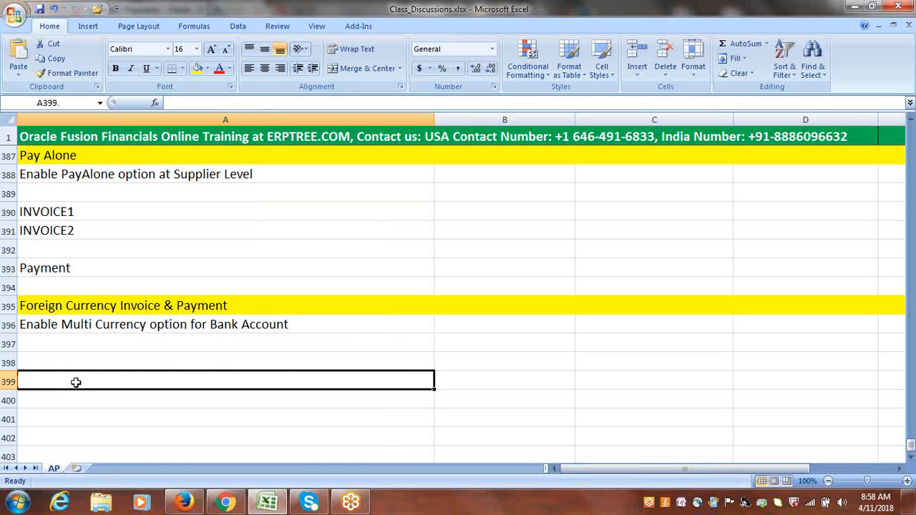
text(C)
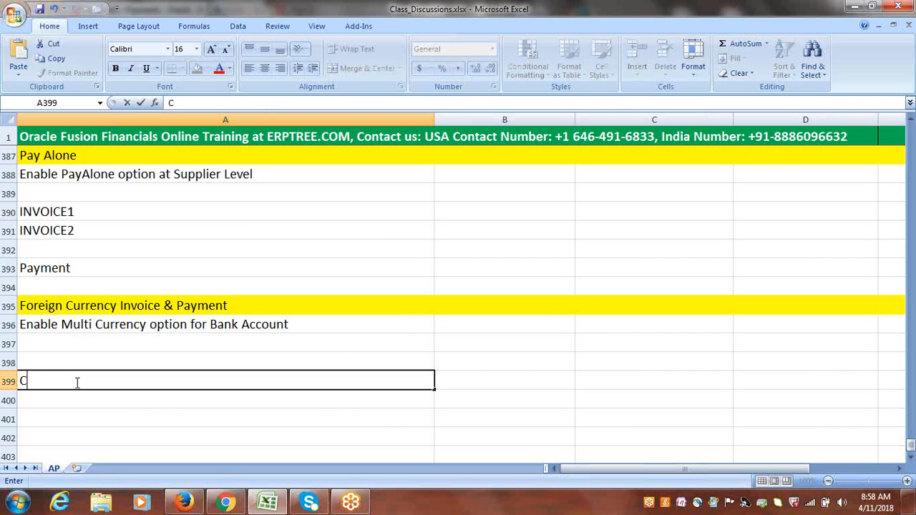
text(reate Invoice)
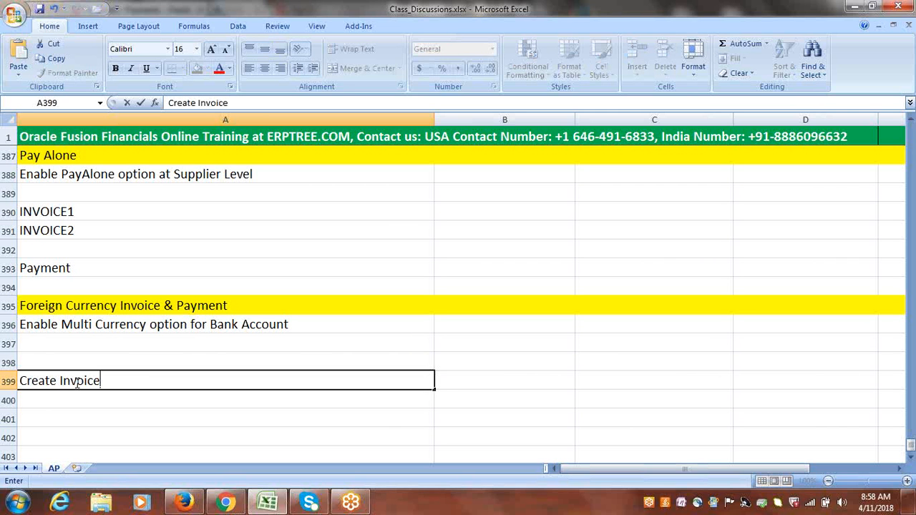
text( in USD)
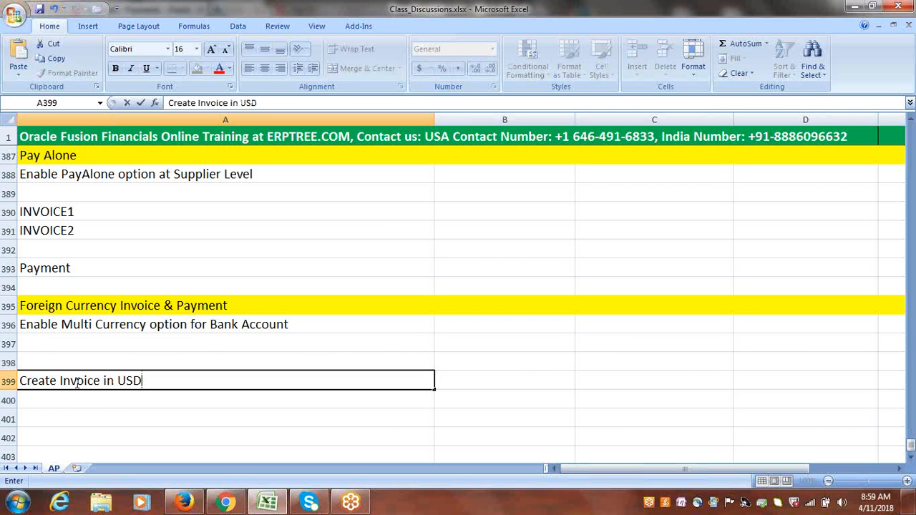
click(76, 400)
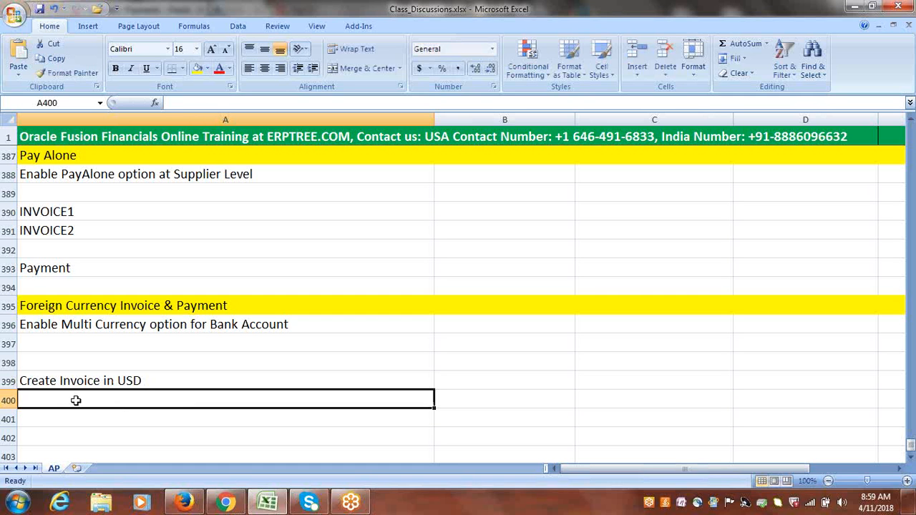
click(152, 385)
double_click(152, 385)
key(BackSpace)
key(BackSpace)
key(BackSpace)
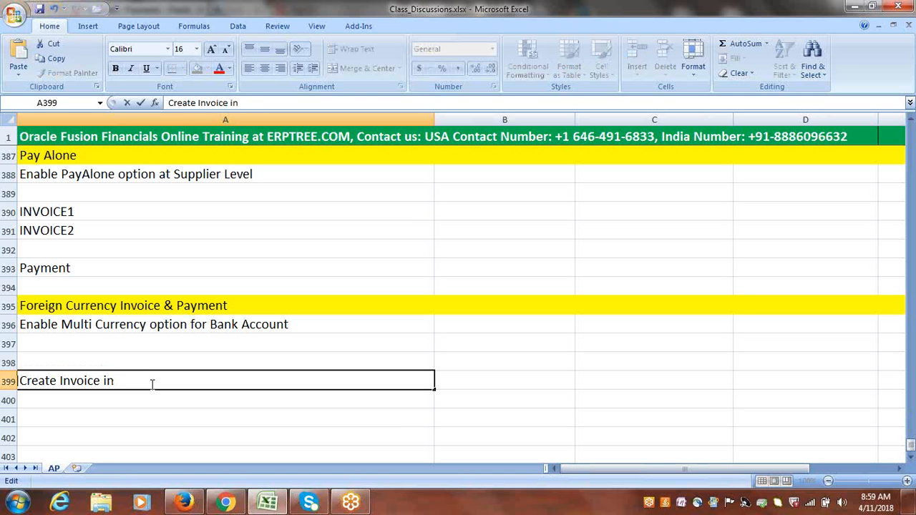
text(INR)
Enter 'Payment in INR' in cell A400.
click(101, 395)
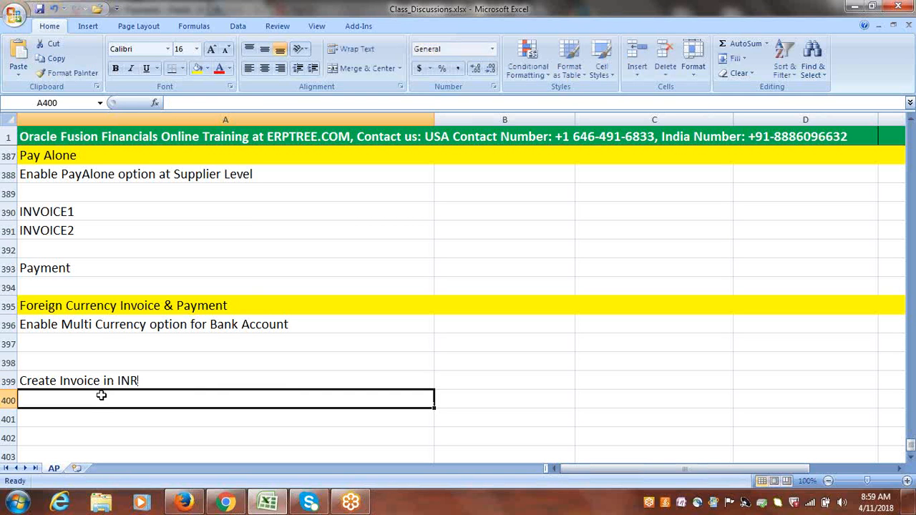
text(Payment)
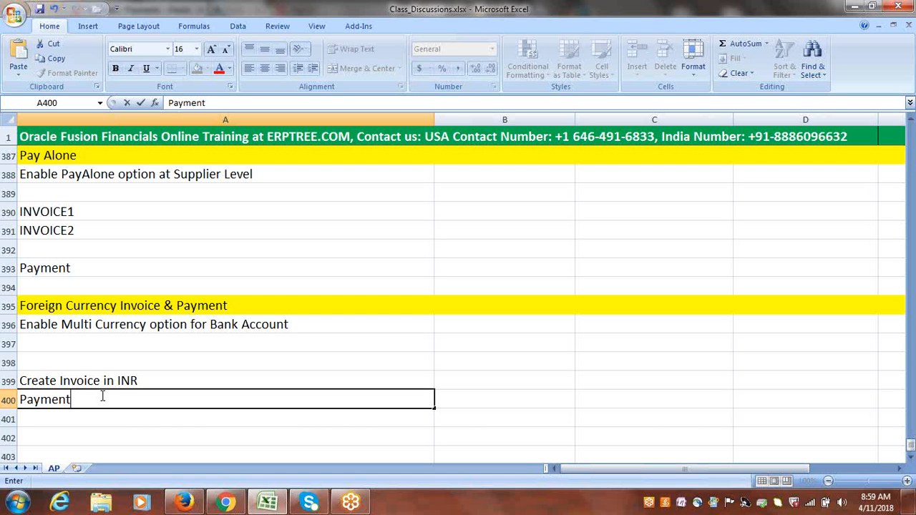
text( in INR)
key(ctrl+Return)
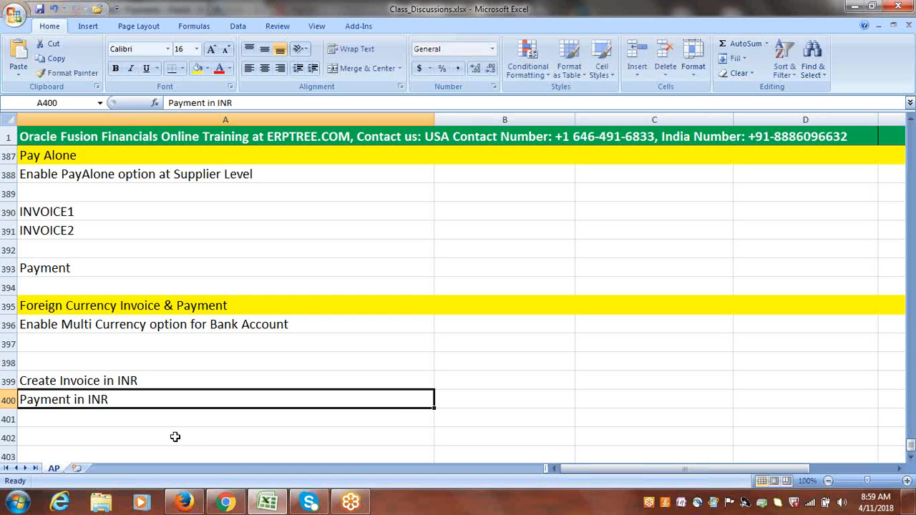
click(130, 378)
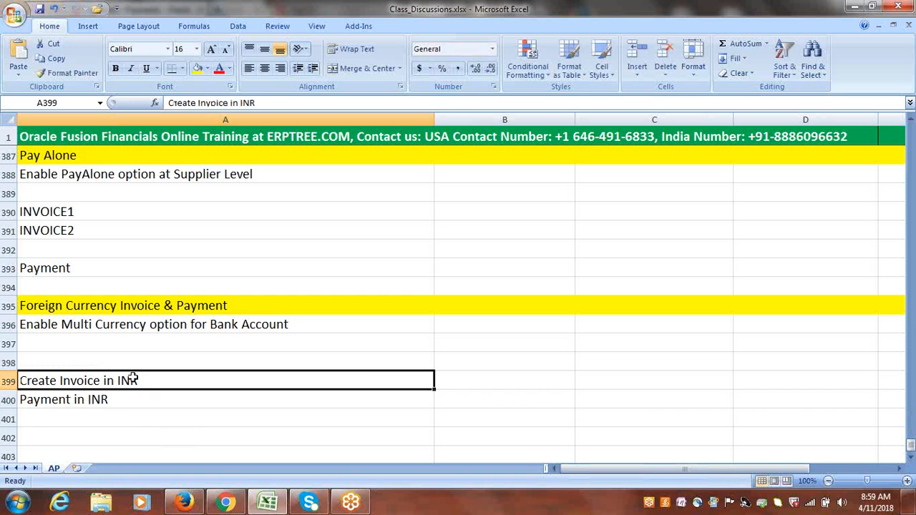
Enter 'Define Daily Rates' in cell A397.
click(127, 403)
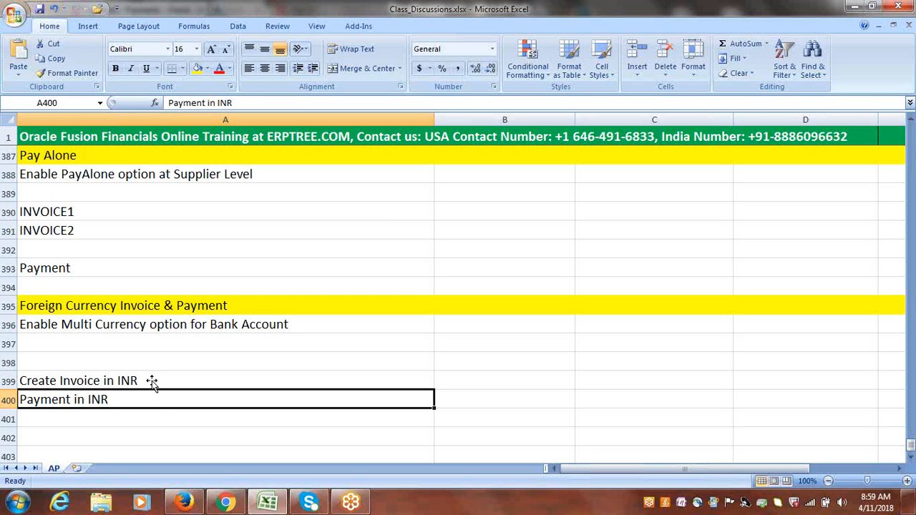
drag(88, 380, 87, 400)
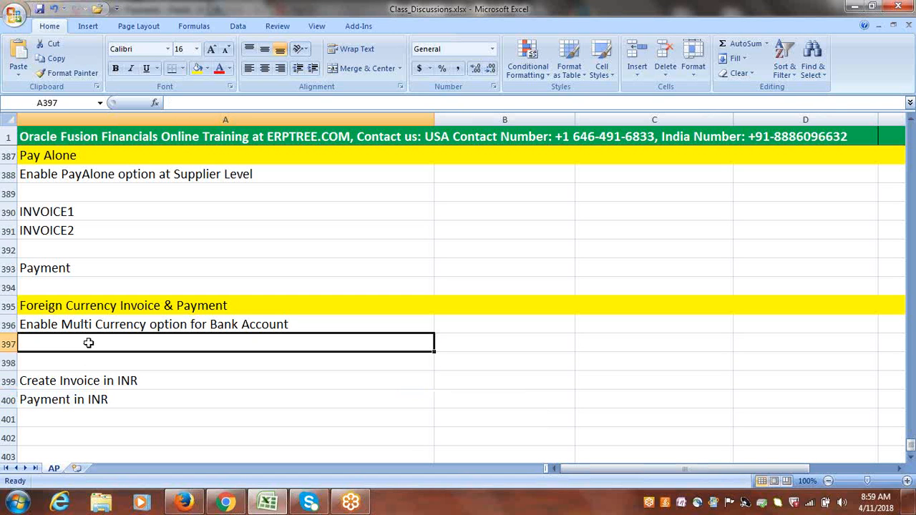
text(Def)
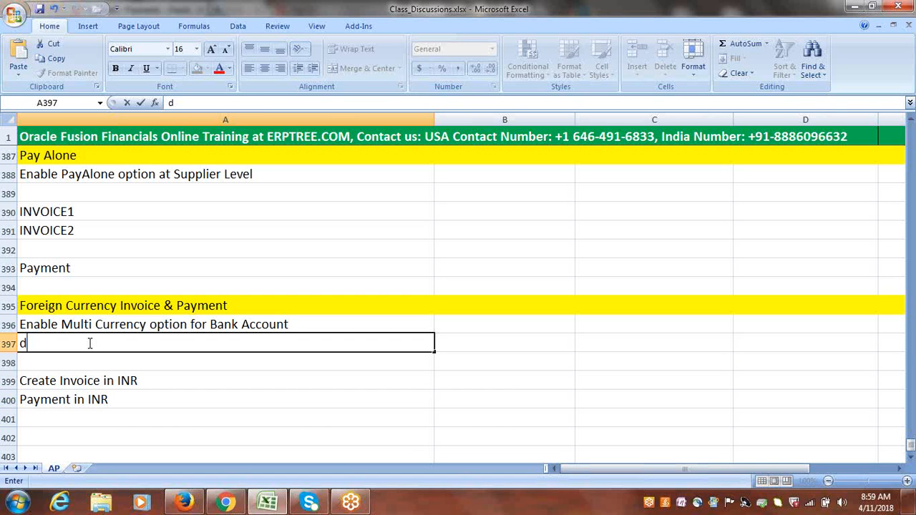
text(ine DA)
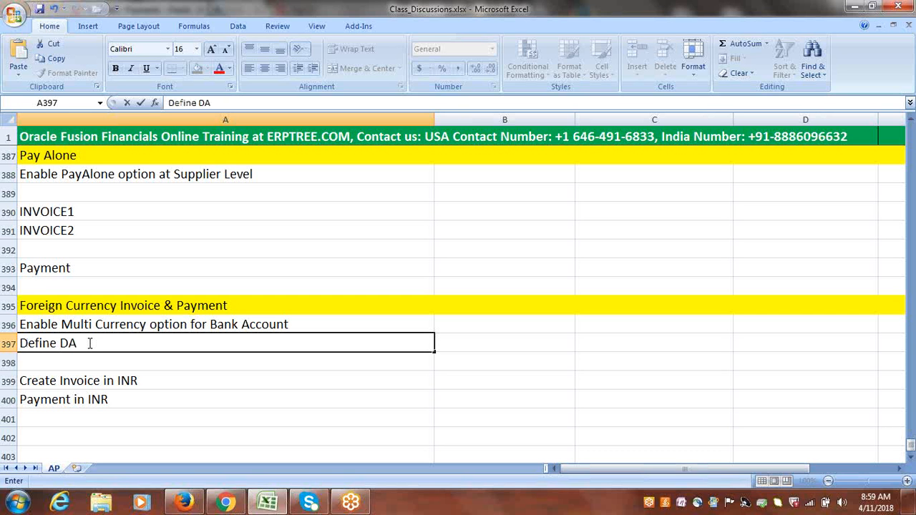
key(BackSpace)
text(aily Rates)
key(ctrl+Return)
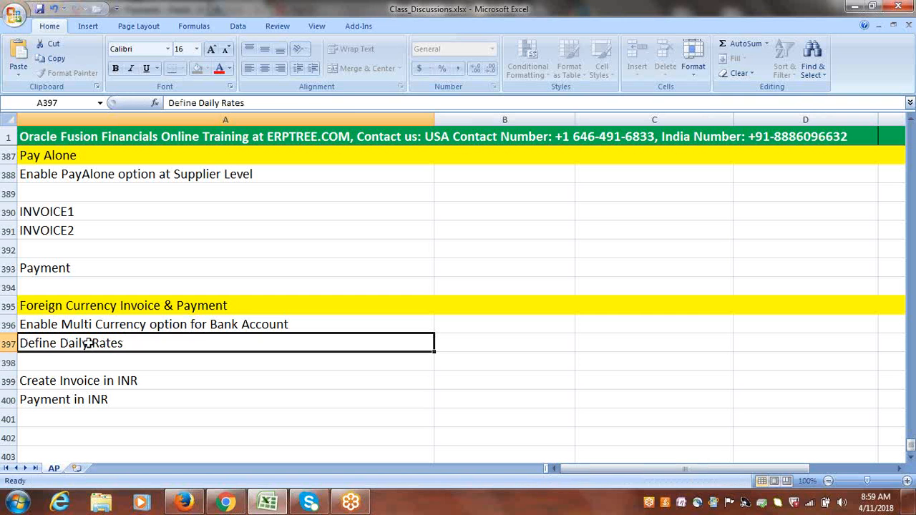
Save the class notes workbook.
click(125, 325)
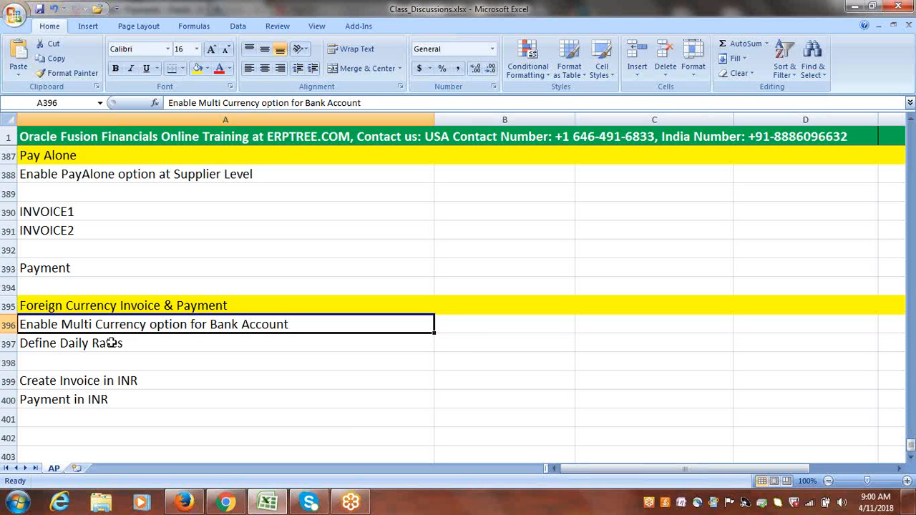
click(112, 343)
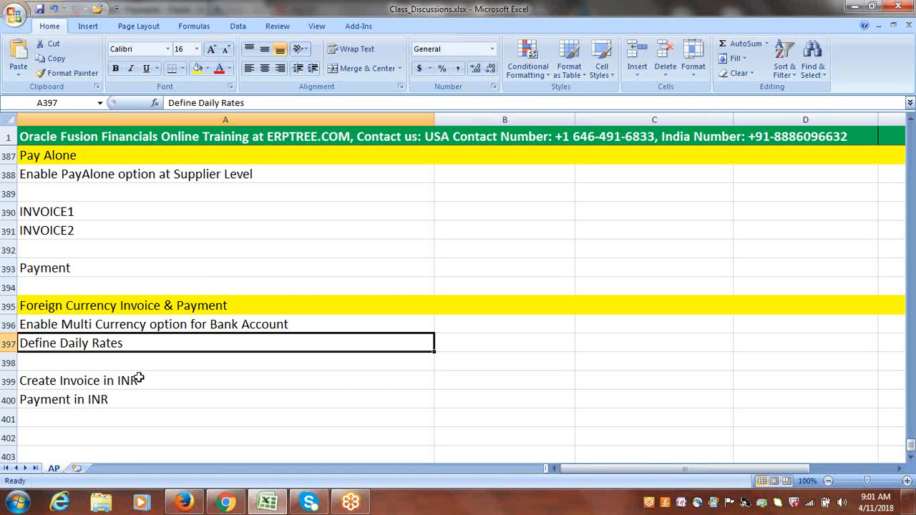
click(152, 327)
key(ctrl+s)
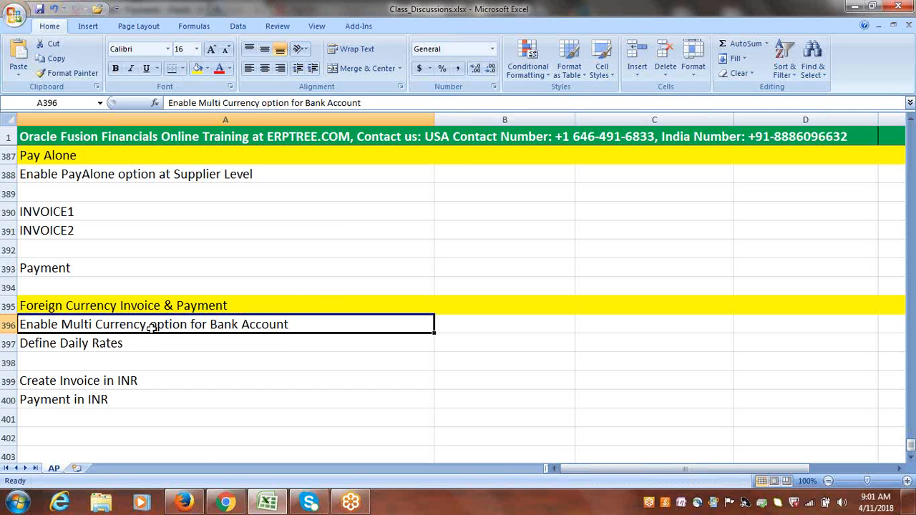
Switch to the browser, dismiss the payment confirmation, and open the Google Implementation Project from Setup and Maintenance.
click(184, 503)
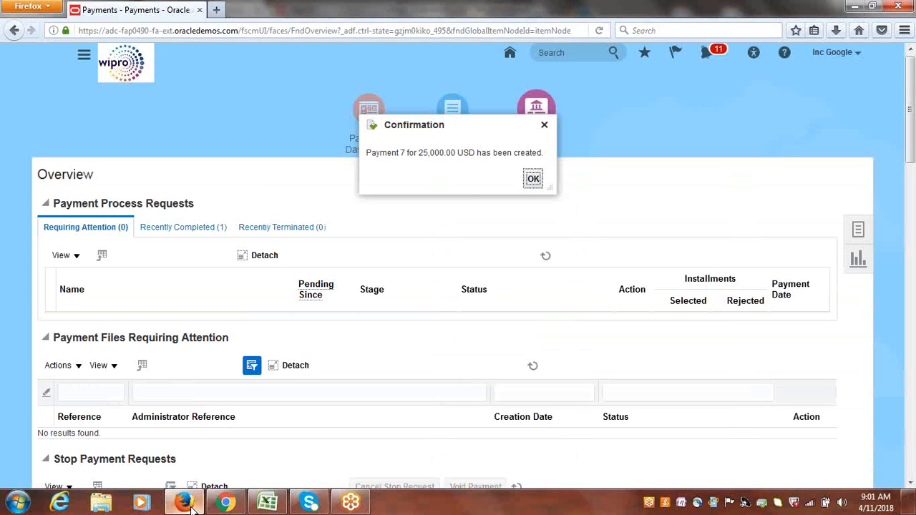
click(534, 179)
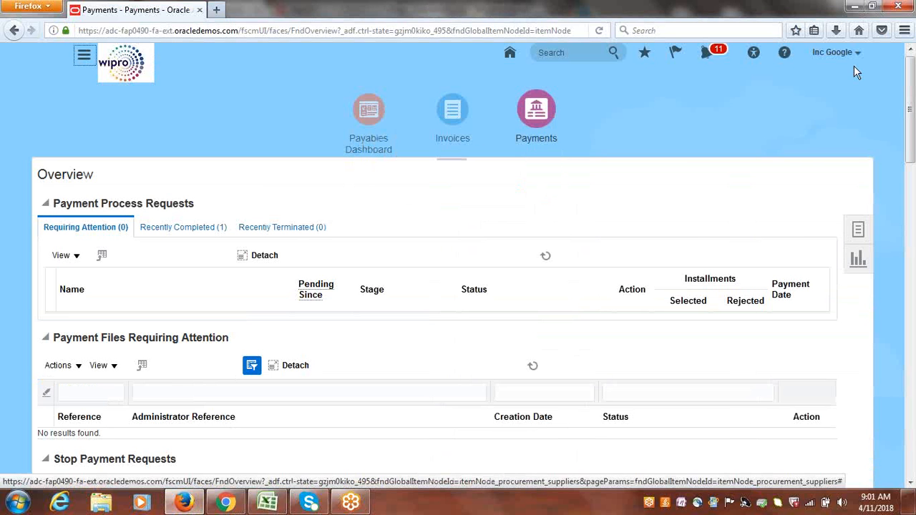
click(837, 55)
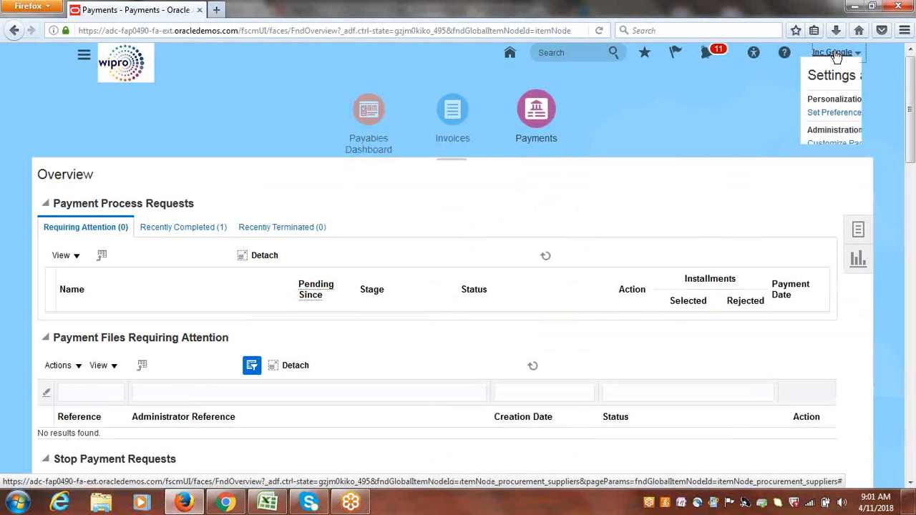
click(747, 197)
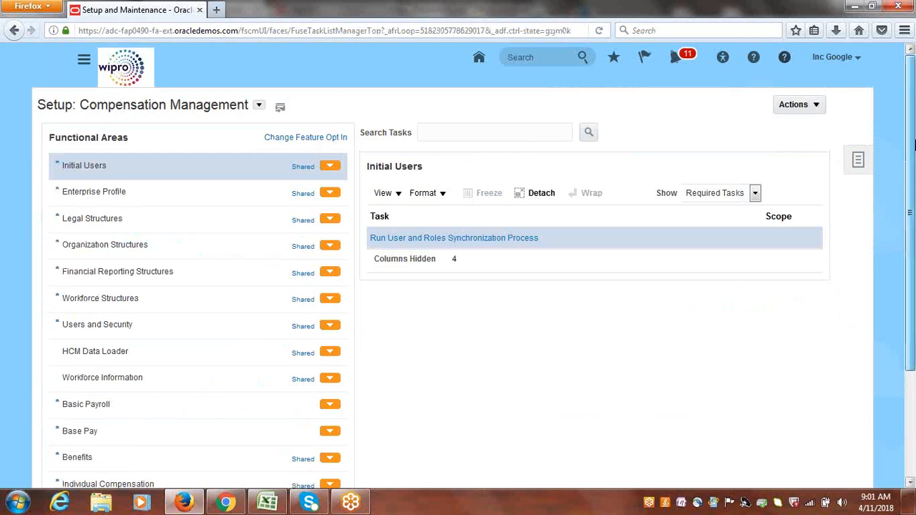
click(859, 162)
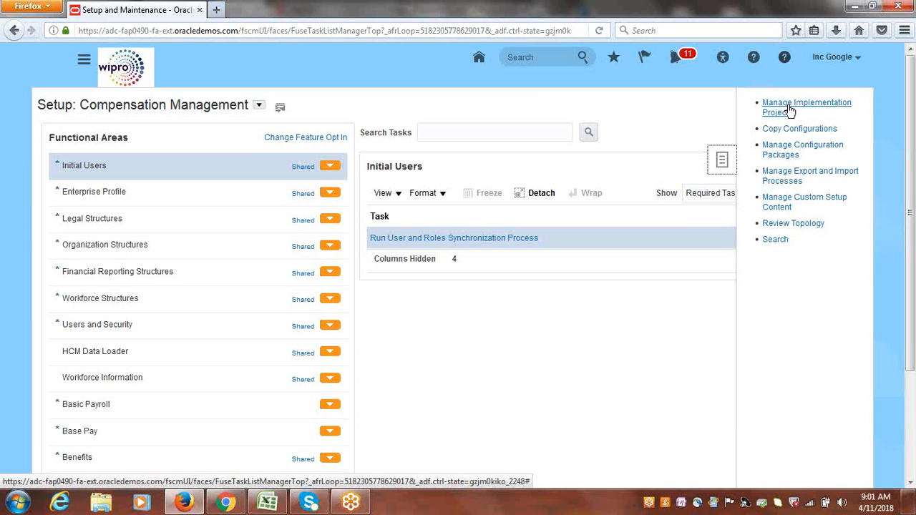
click(784, 104)
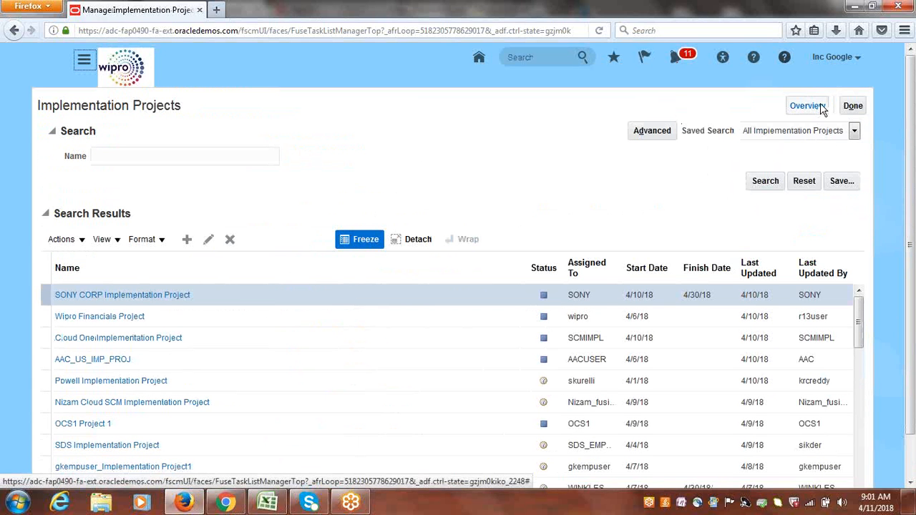
click(822, 106)
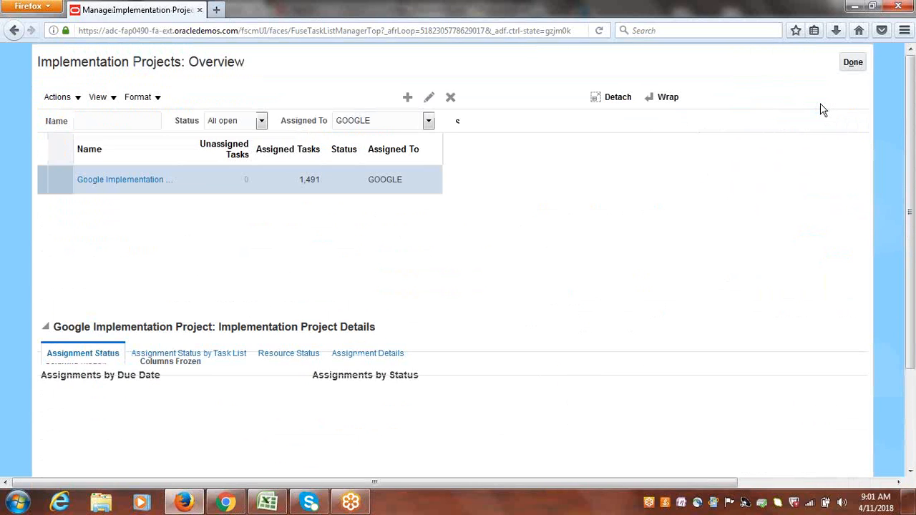
click(141, 228)
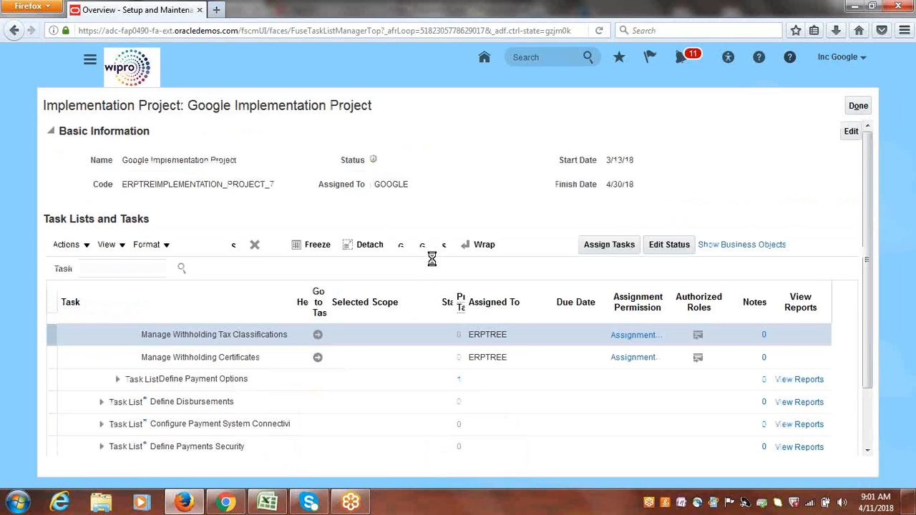
Search the project's tasks for Bank Accounts and go to the Manage Bank Accounts task.
click(121, 267)
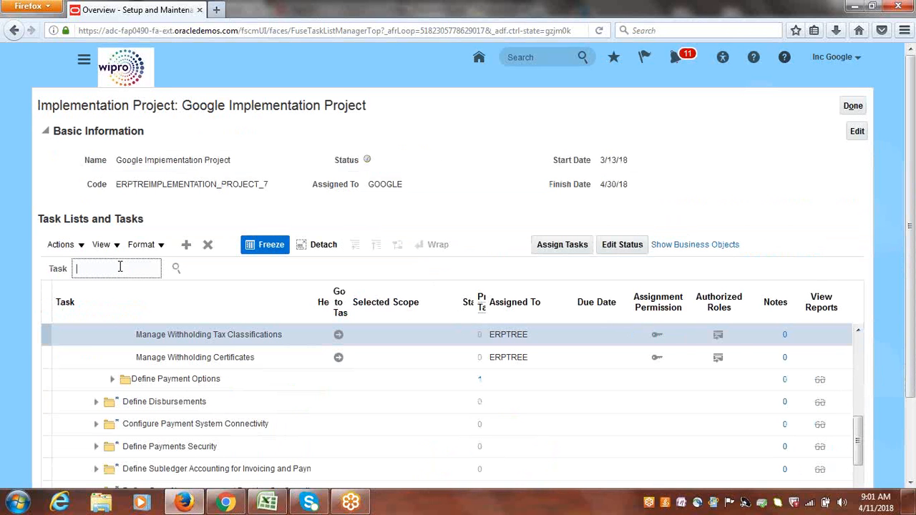
text(Bank Accounts)
key(Return)
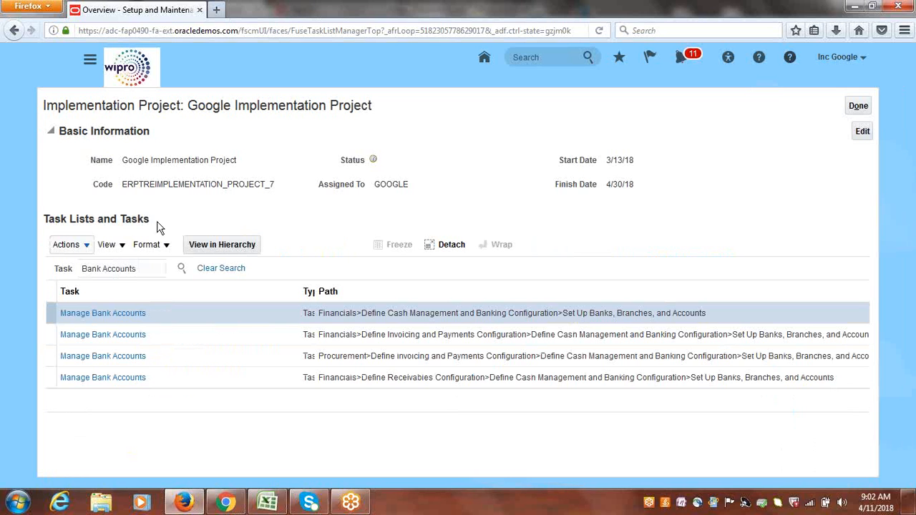
click(111, 313)
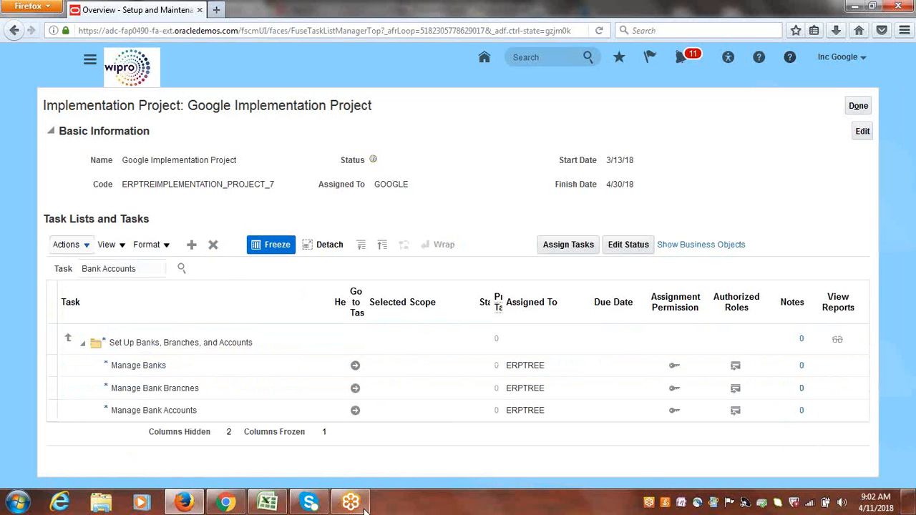
click(356, 412)
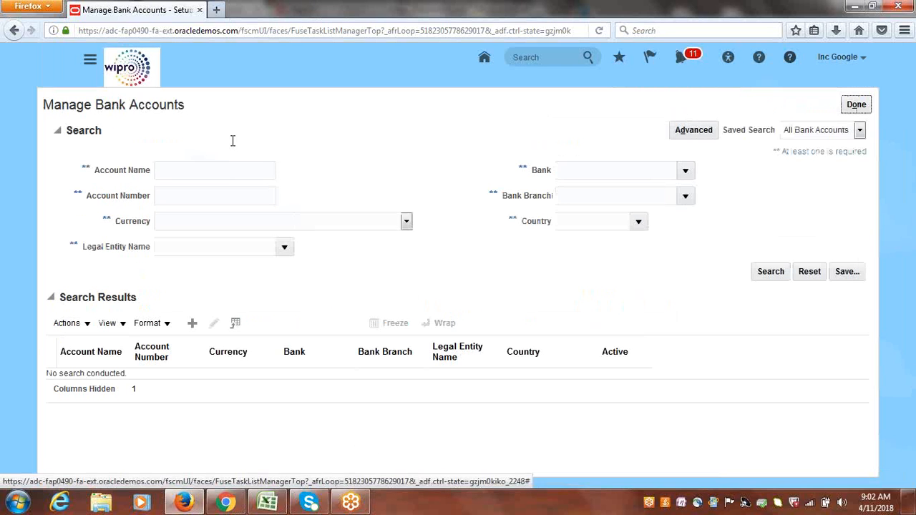
Search for bank accounts named Google and open the Google Corporate Account for editing.
click(229, 174)
text(Google)
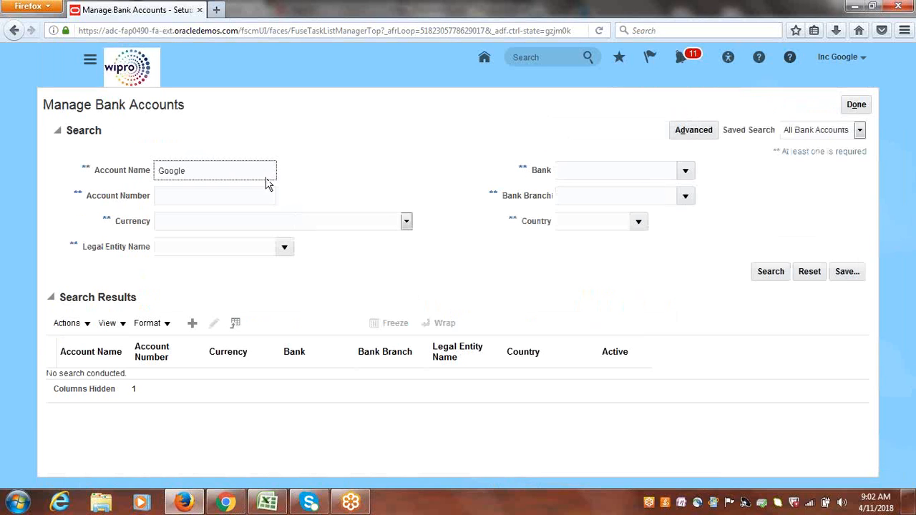
click(779, 278)
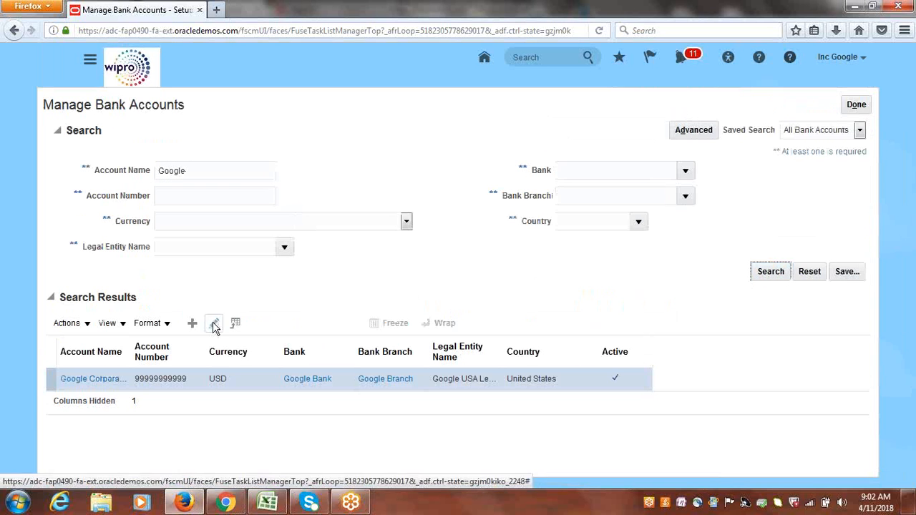
click(214, 323)
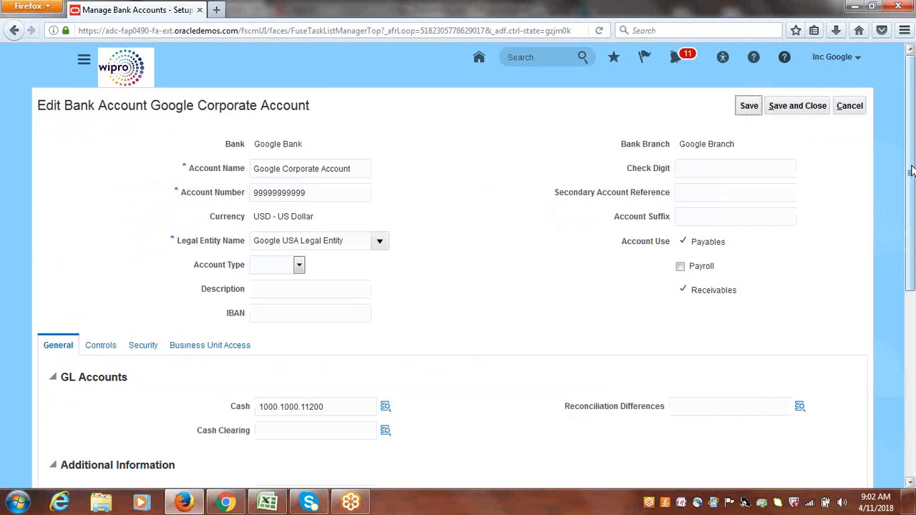
Enable the Multicurrency account option on the Google Corporate Account and save and close it.
scroll(912, 171, down, 3)
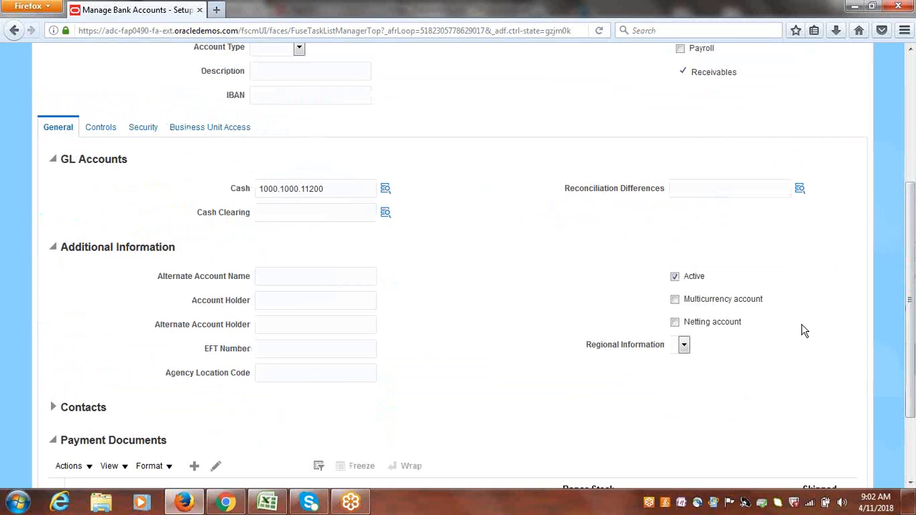
click(675, 300)
click(713, 306)
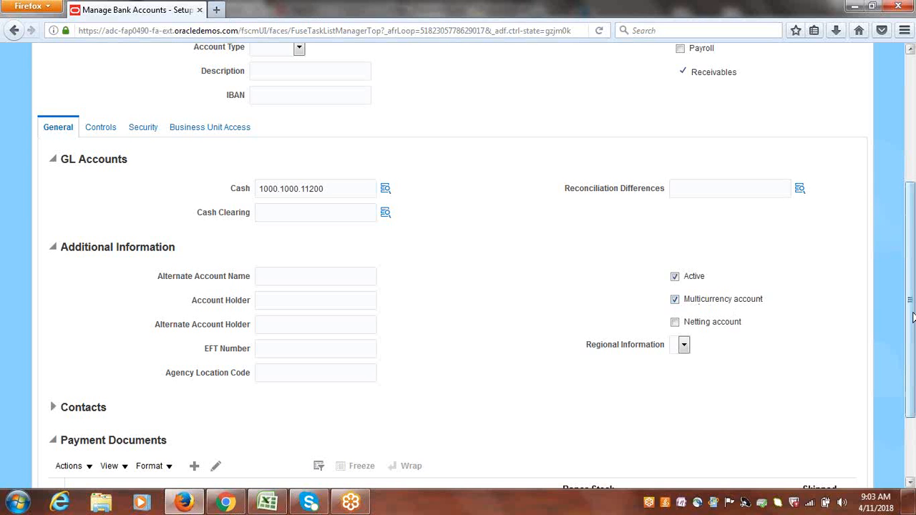
drag(912, 308, 914, 194)
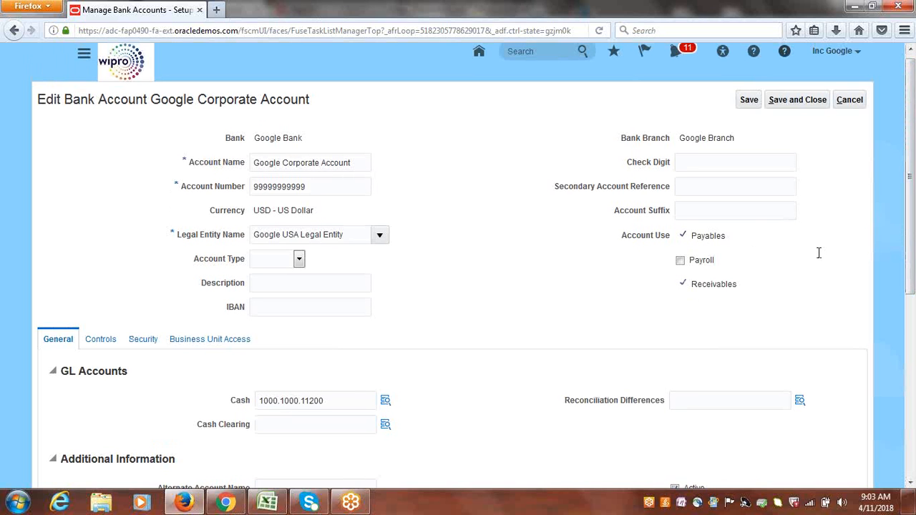
drag(915, 194, 915, 303)
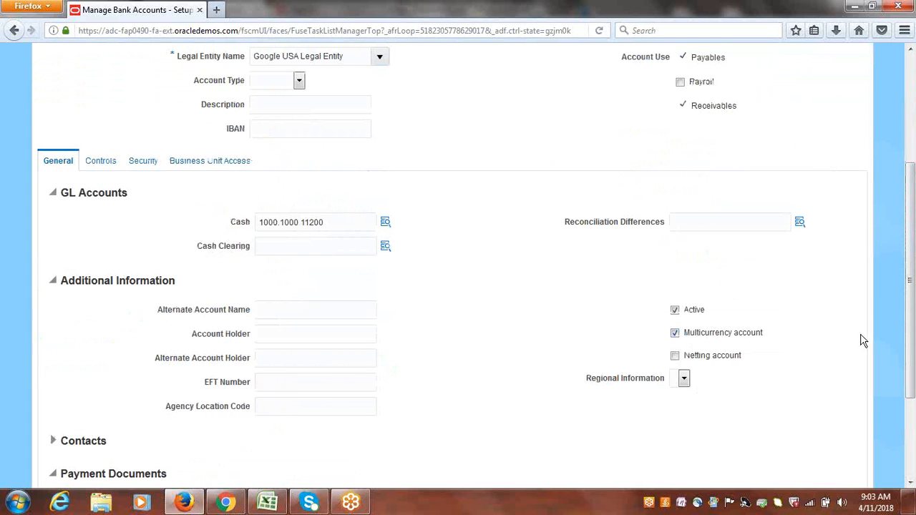
drag(914, 334, 909, 265)
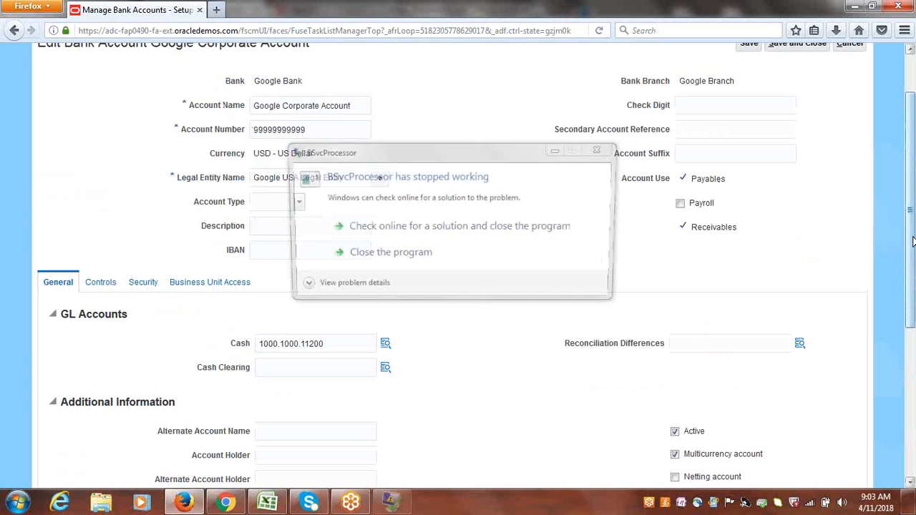
drag(914, 242, 910, 192)
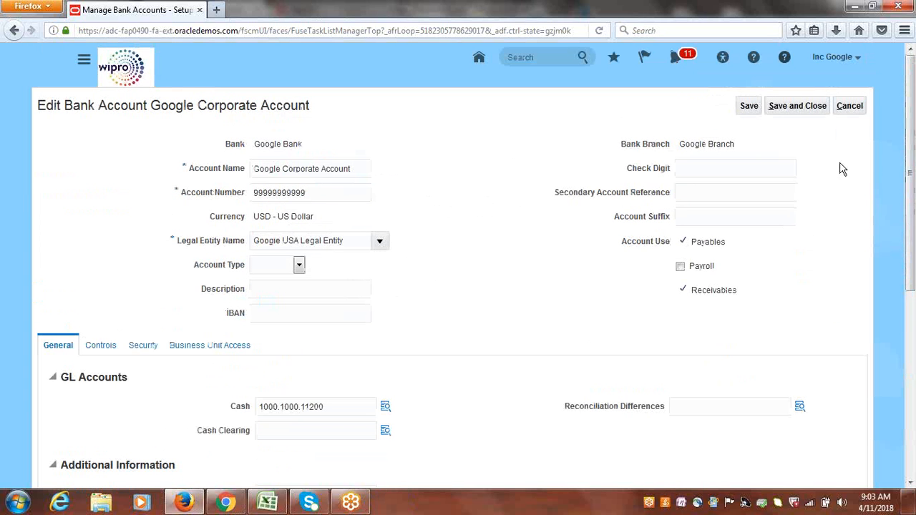
click(797, 108)
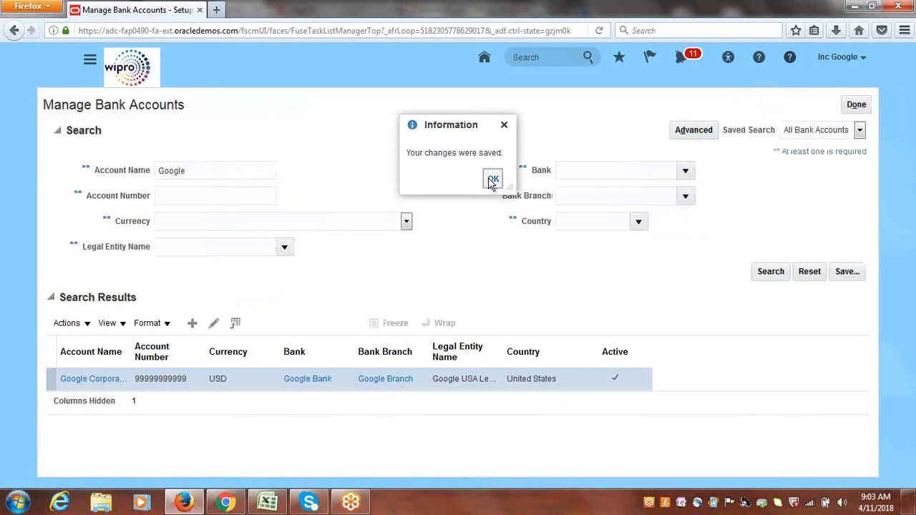
click(493, 179)
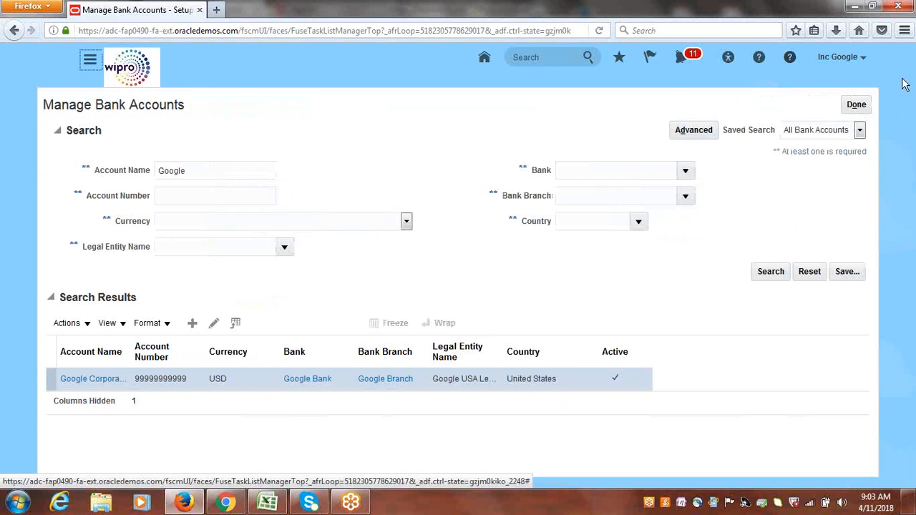
Close the Manage Bank Accounts task and return to the Define Daily Rates line in the class notes spreadsheet.
click(858, 105)
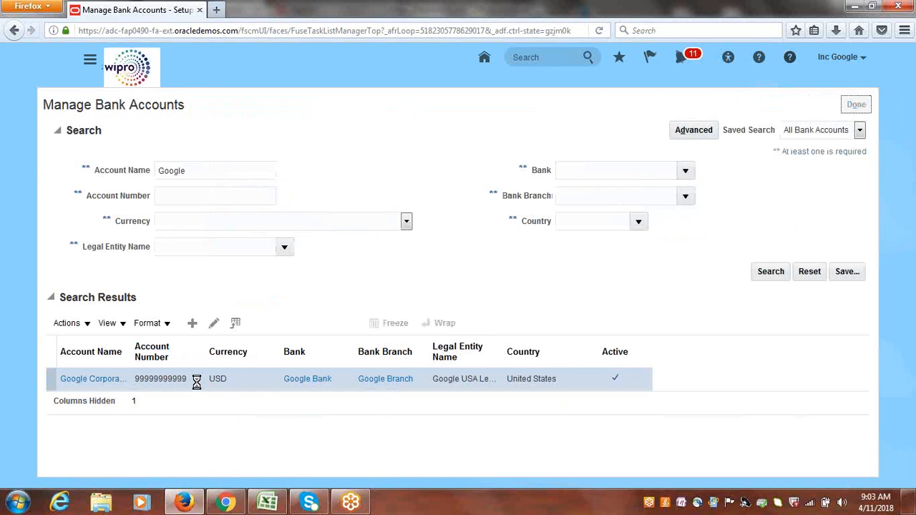
click(267, 503)
click(84, 345)
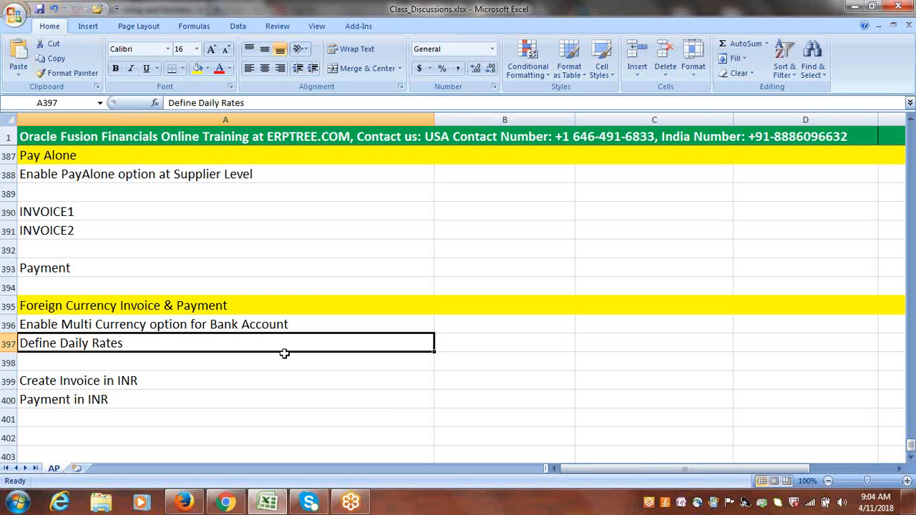
click(534, 347)
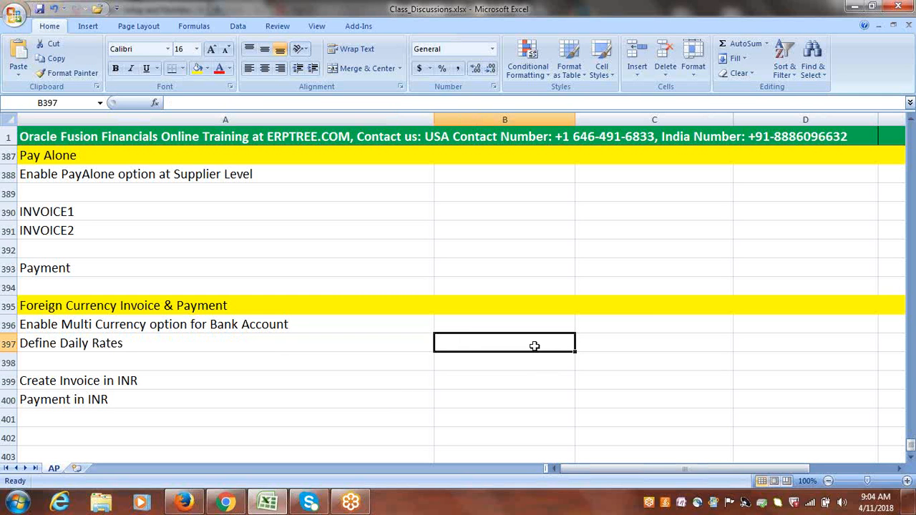
text(ADFd)
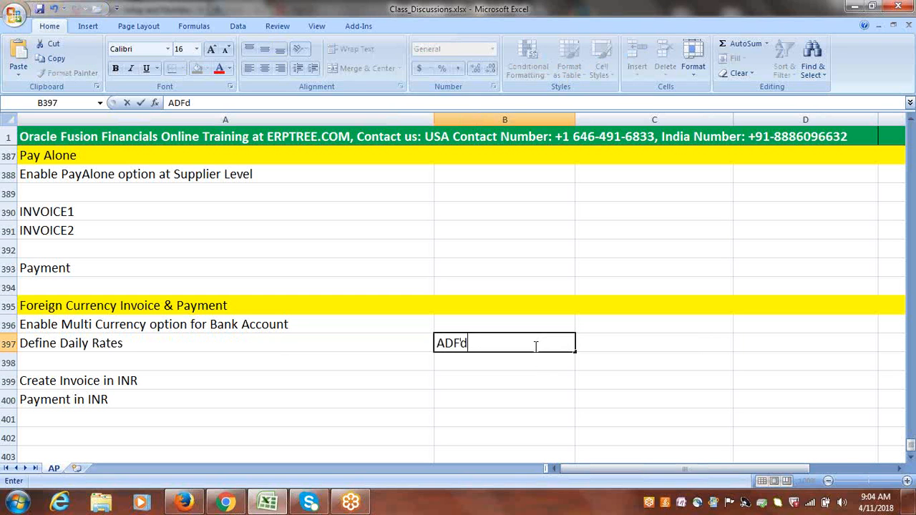
text(i)
key(BackSpace)
key(BackSpace)
key(BackSpace)
key(BackSpace)
key(BackSpace)
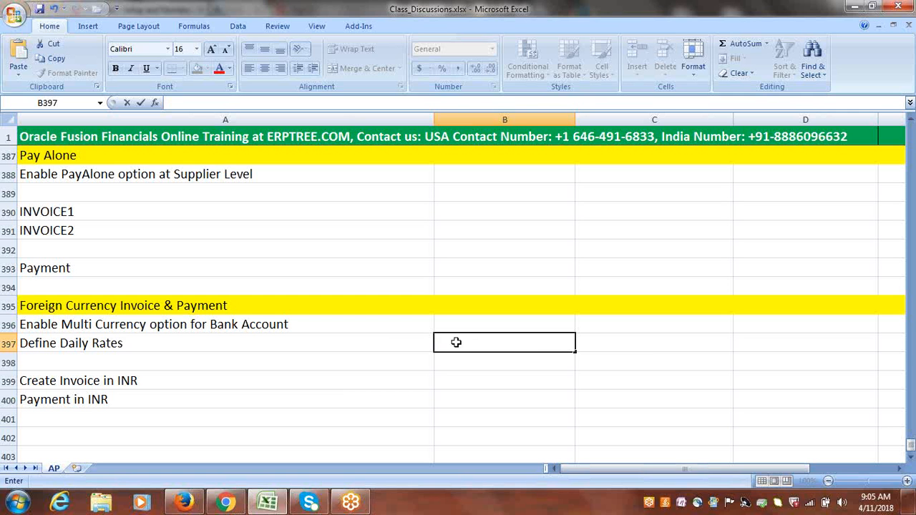
click(394, 343)
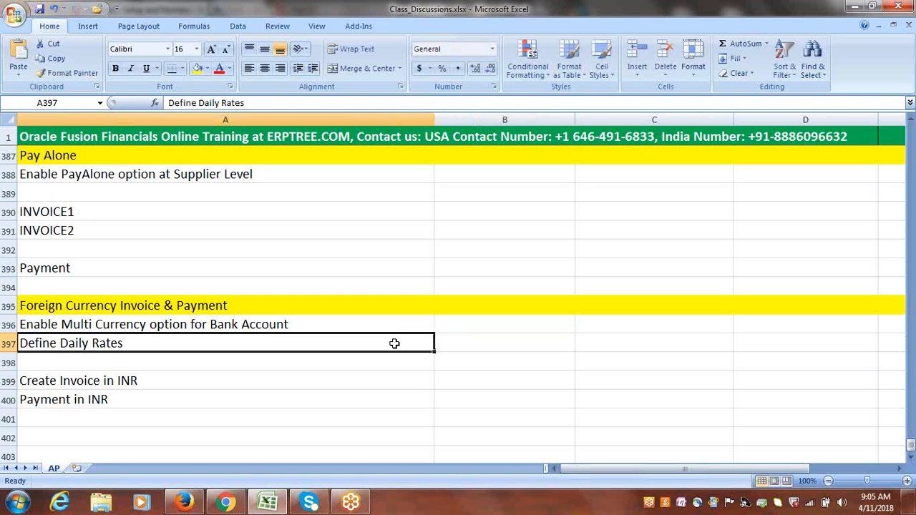
click(499, 335)
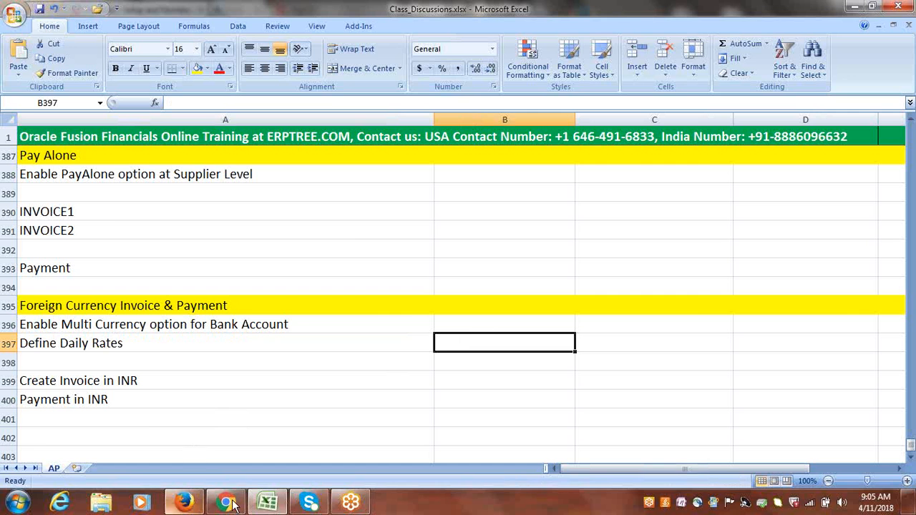
Switch to the browser, search the project's tasks for daily rates, and open the Manage Daily Rates task.
click(184, 503)
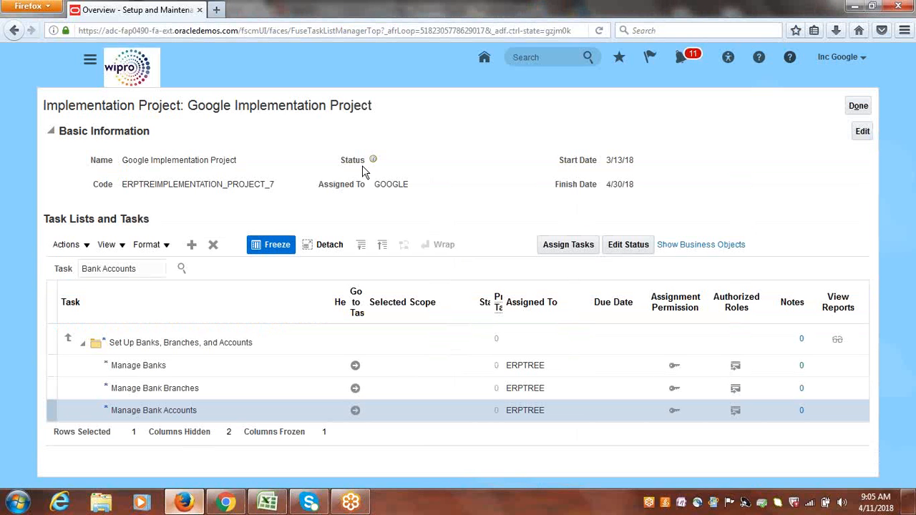
click(135, 269)
triple_click(134, 269)
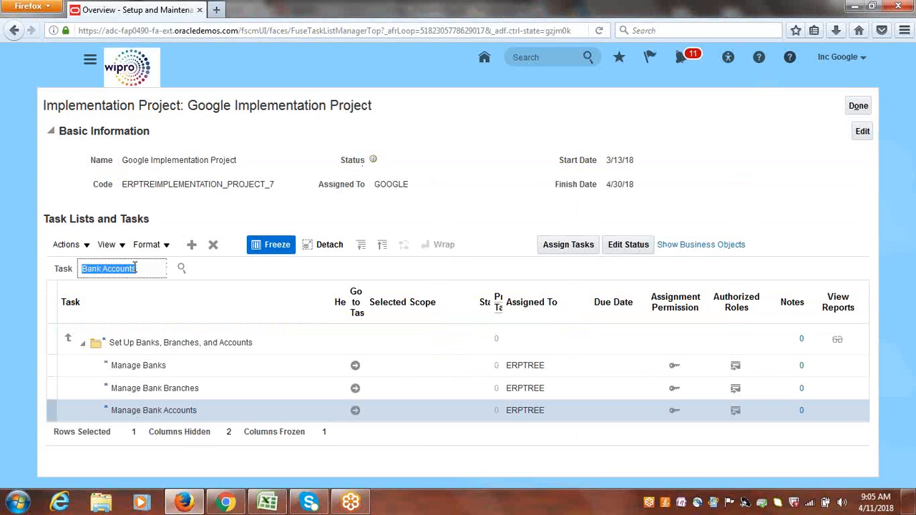
text(daily)
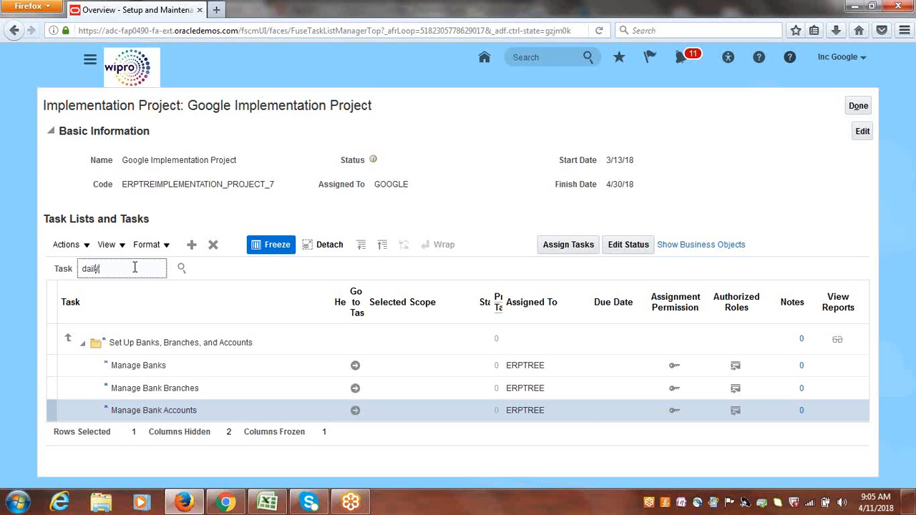
text( rates)
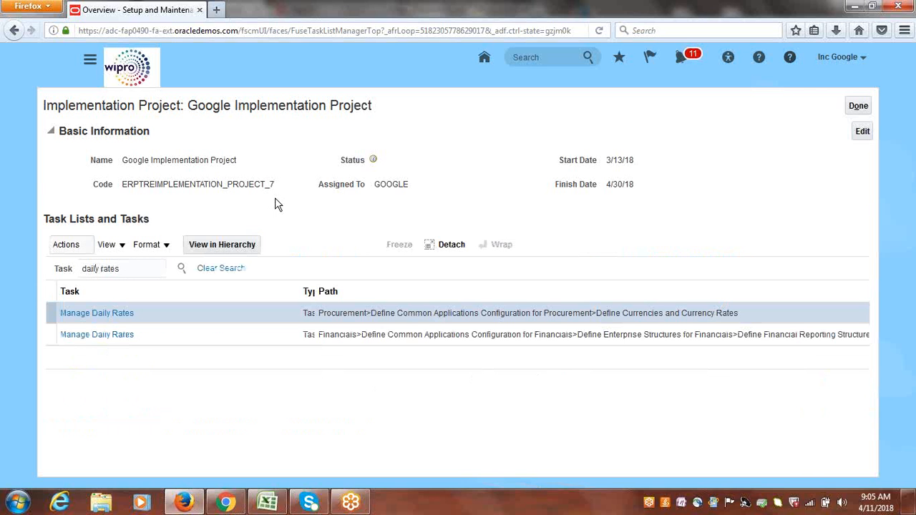
click(100, 339)
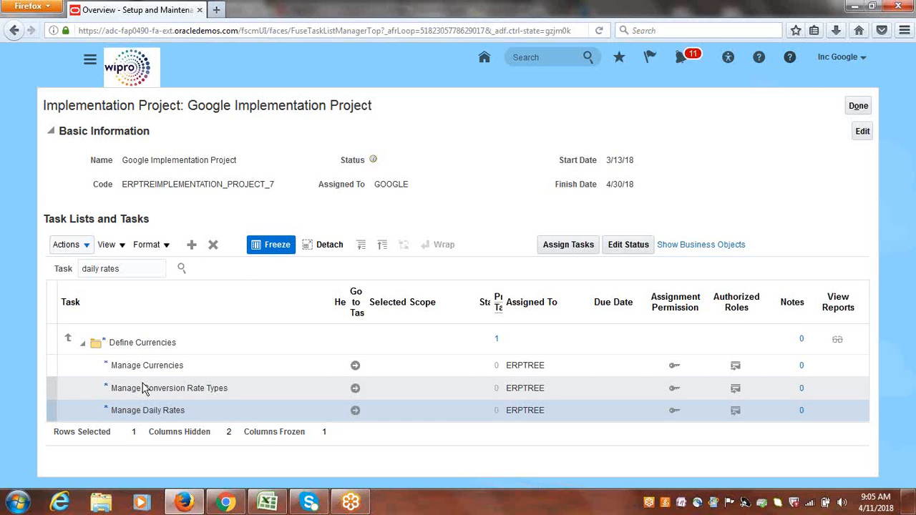
click(356, 412)
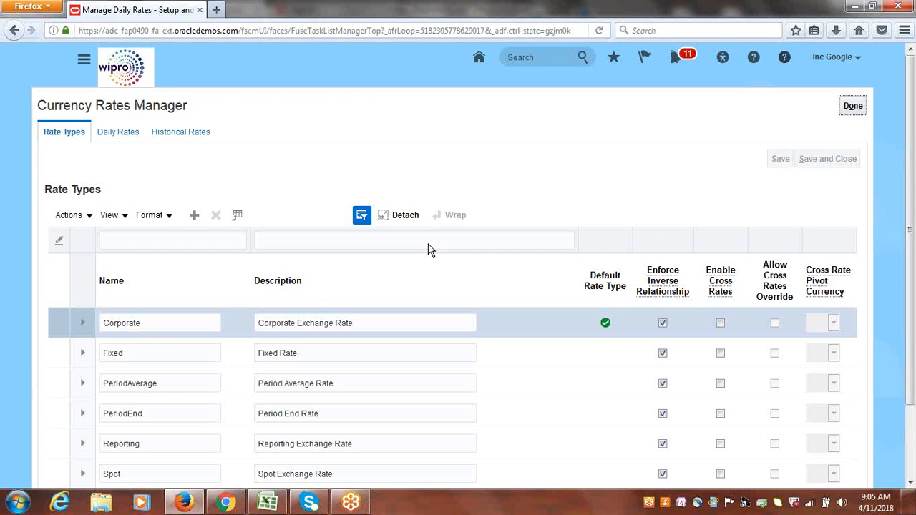
Create daily rates in a spreadsheet, opening CreateDailyRates.xlsx in Excel.
click(119, 136)
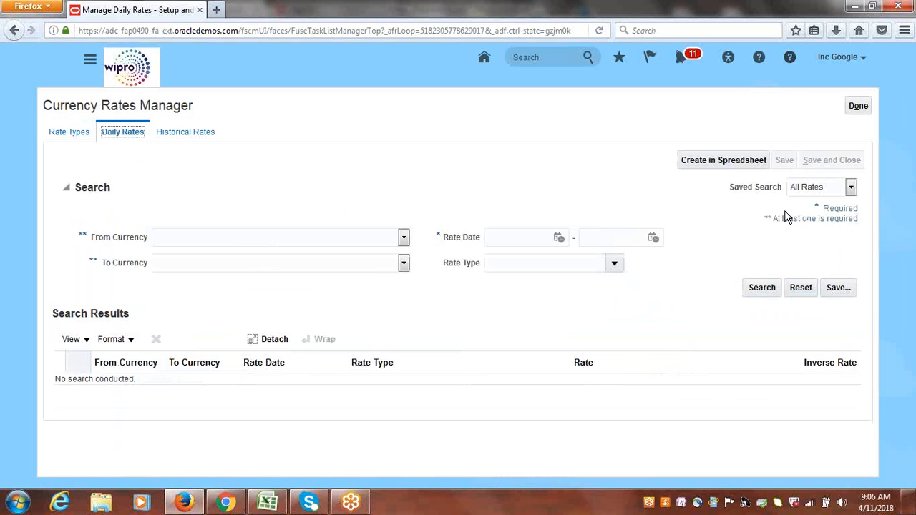
click(708, 161)
click(717, 160)
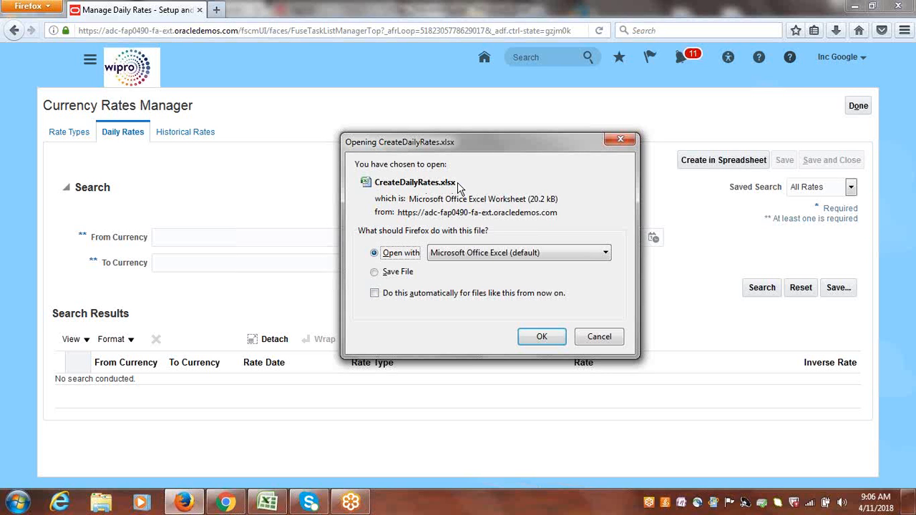
click(542, 337)
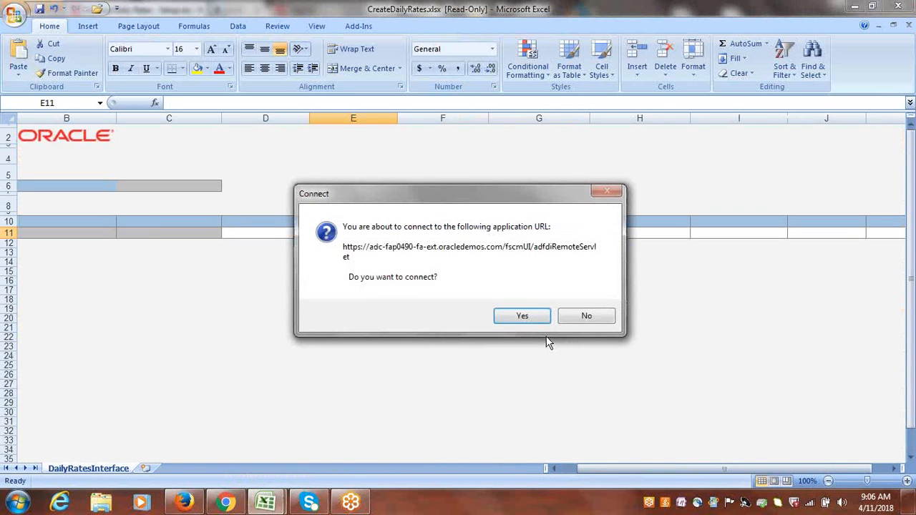
Connect the spreadsheet to the application, sign in with the user ID and password, and skip the add-in update.
click(517, 315)
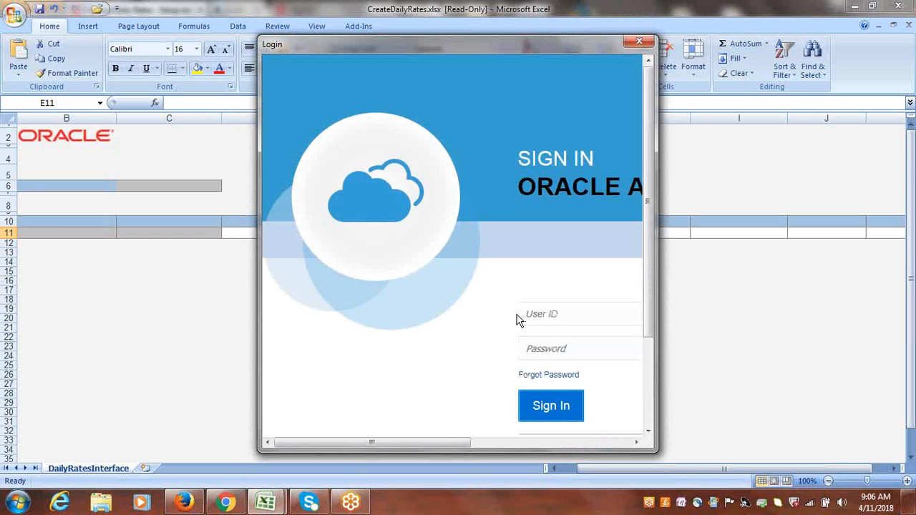
drag(391, 442, 461, 444)
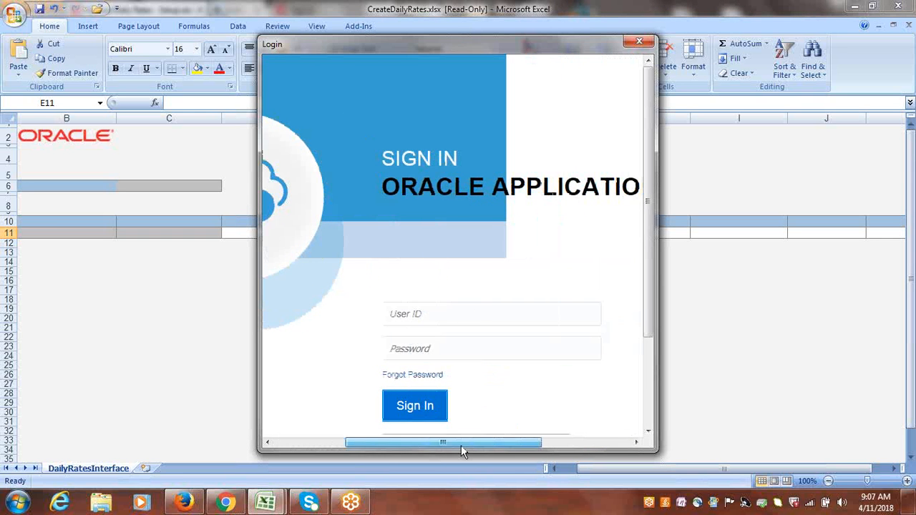
click(408, 314)
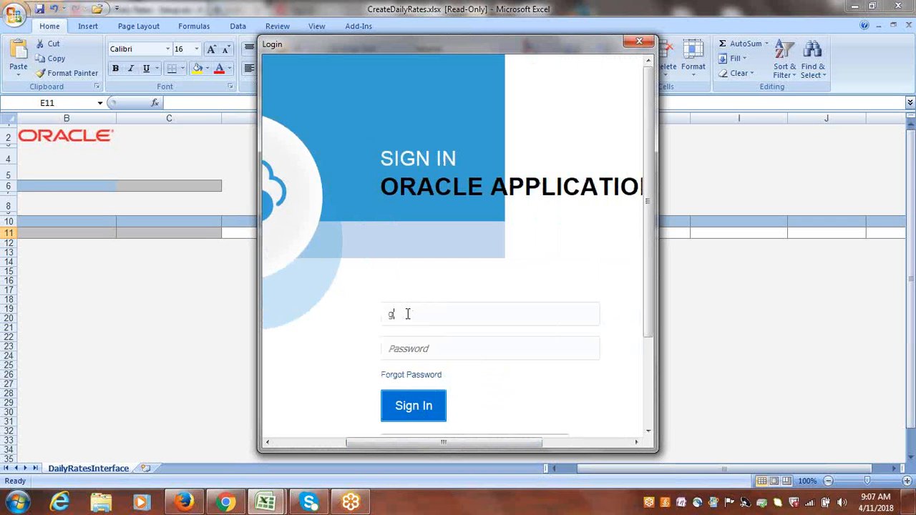
text(google)
key(Tab)
text(••••••••)
click(410, 408)
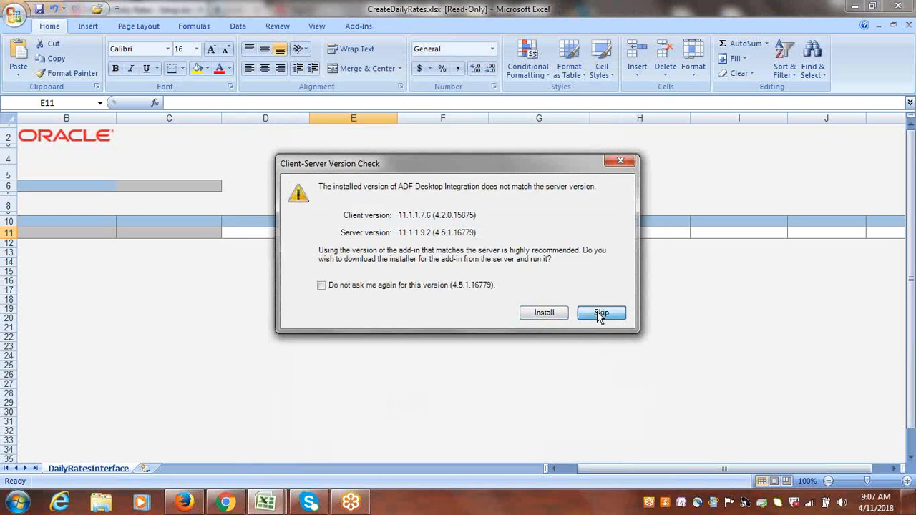
click(600, 315)
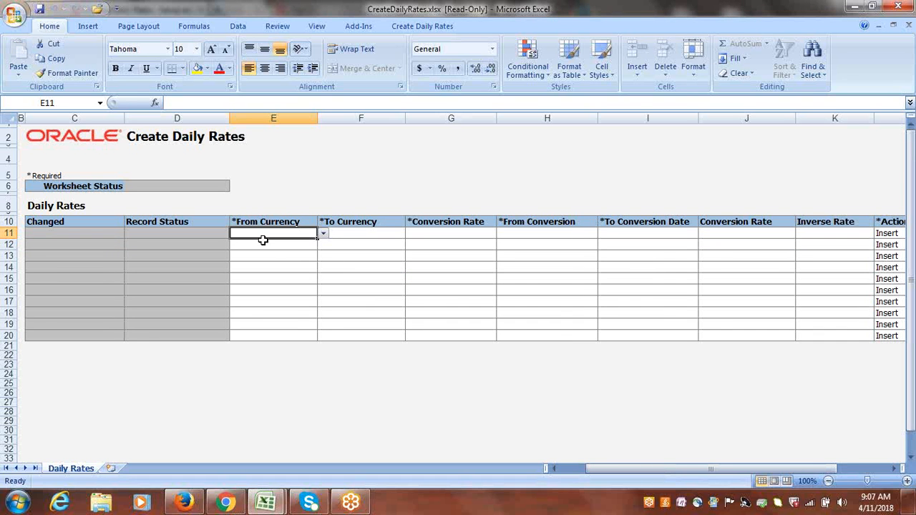
Enter a daily rate row from USD to INR with the Corporate conversion rate type.
text(u)
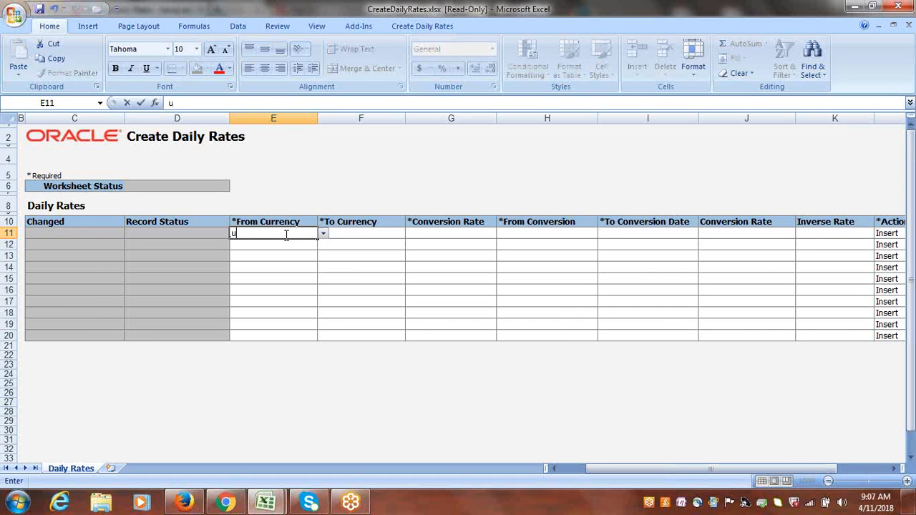
text(USD)
key(Tab)
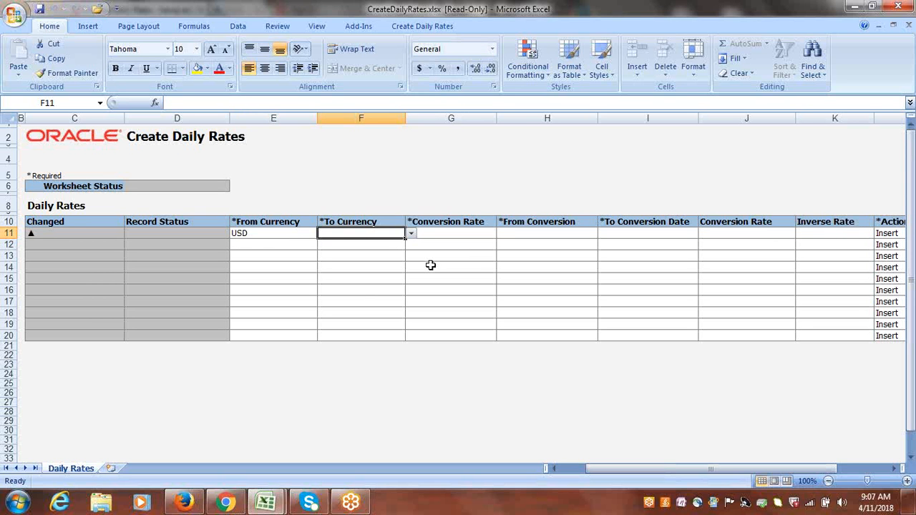
text(INR)
key(Tab)
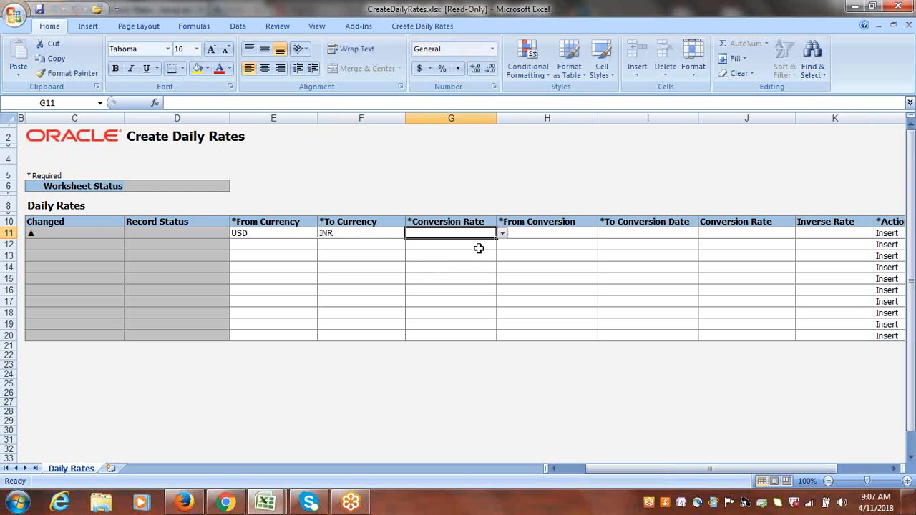
click(503, 234)
click(450, 244)
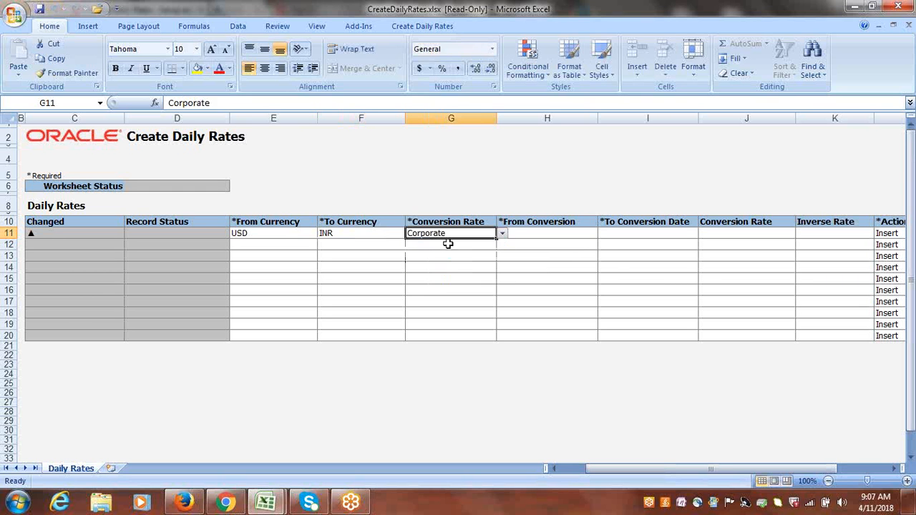
key(Tab)
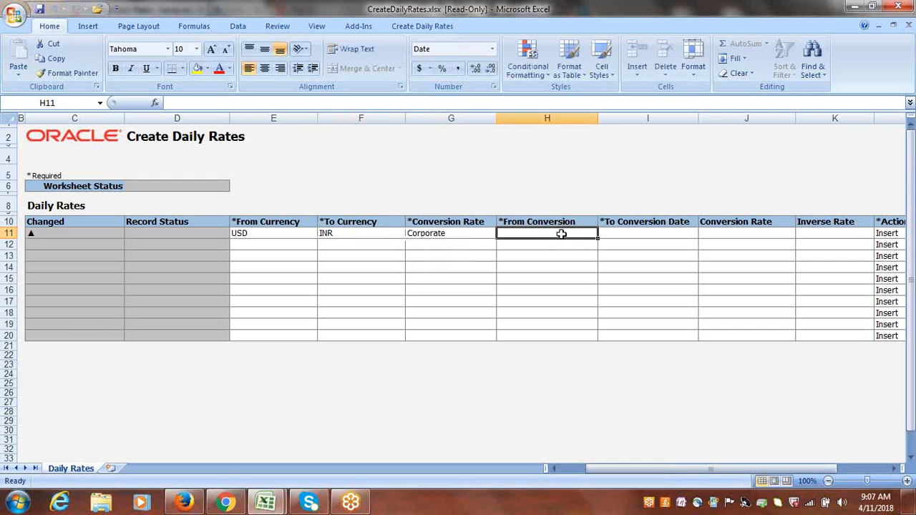
Set the row's from and to conversion dates to 11/4/2018 and its conversion rate to 65.
text(11)
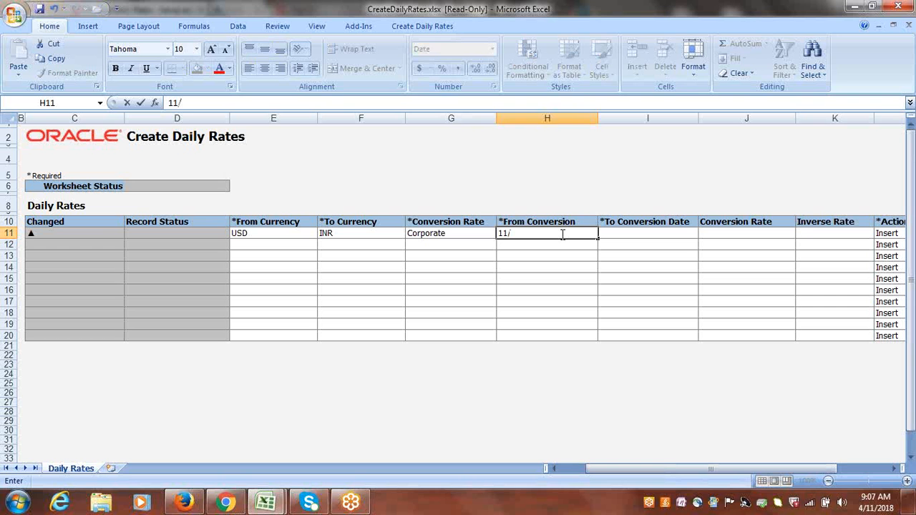
text(/4/18)
key(Tab)
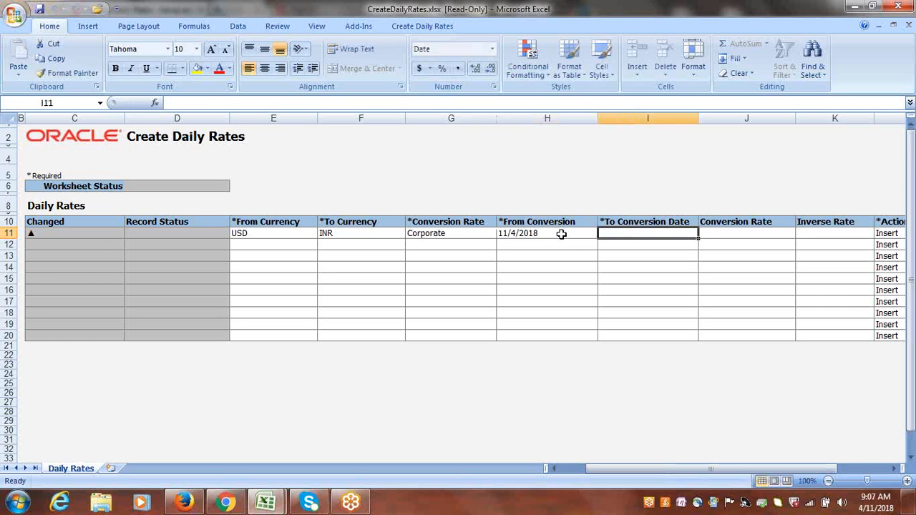
click(562, 234)
key(ctrl+c)
click(636, 234)
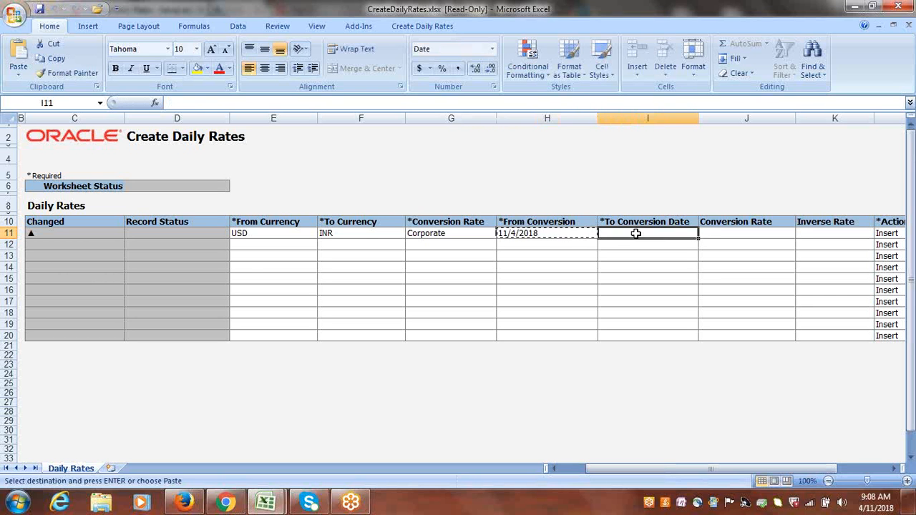
key(Return)
key(Tab)
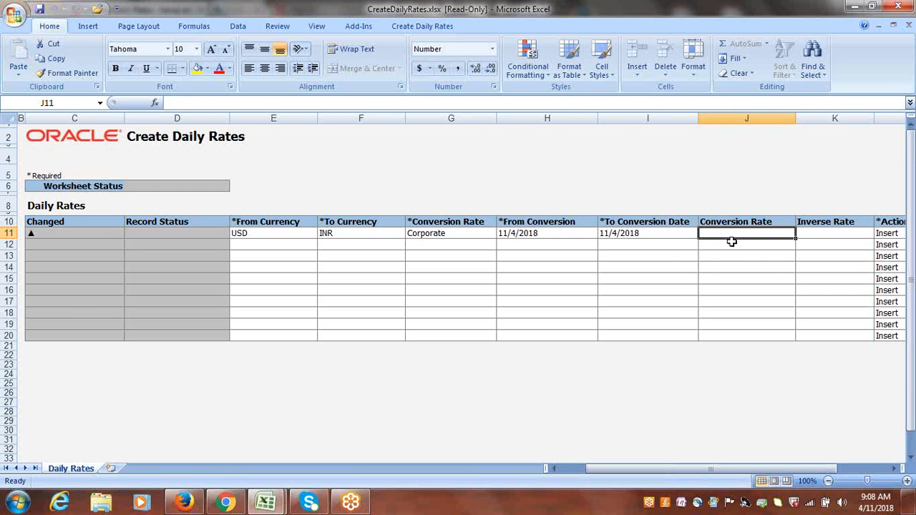
text(65)
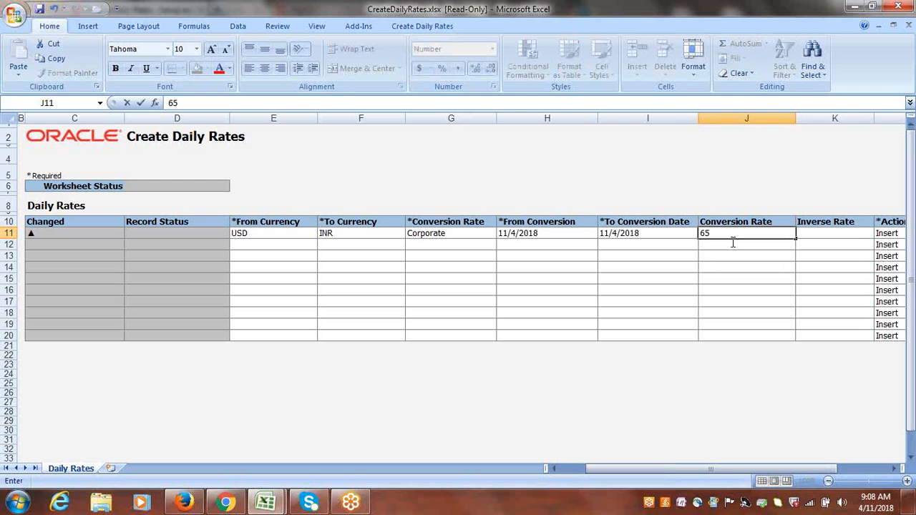
key(Tab)
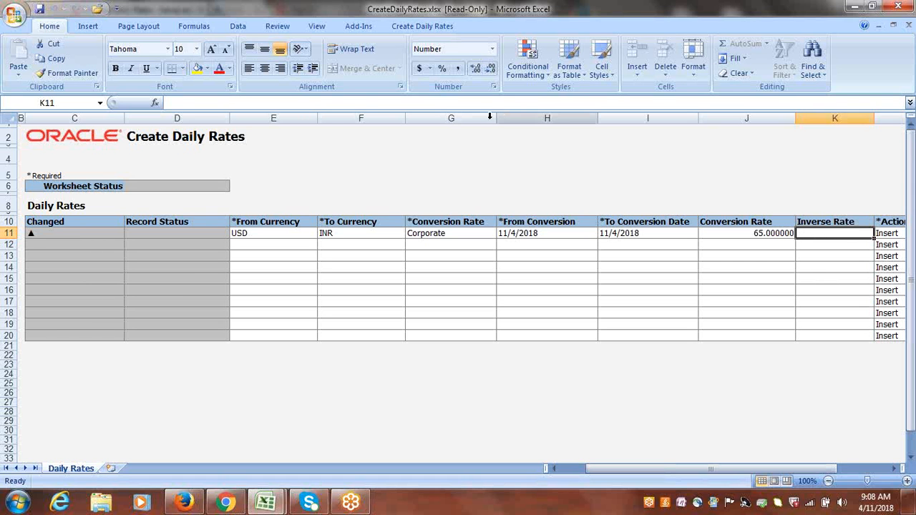
Submit the USD to INR daily rate row from the spreadsheet to the application and acknowledge the submission.
click(643, 13)
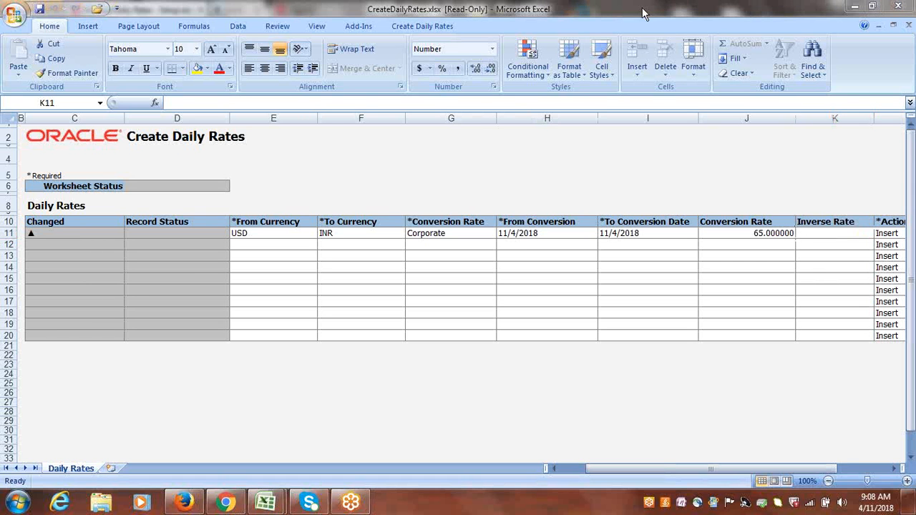
click(421, 28)
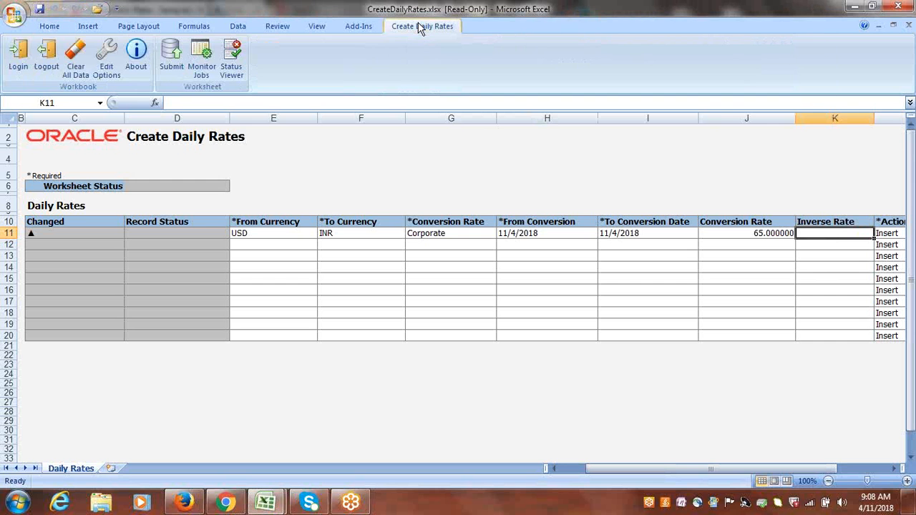
click(173, 58)
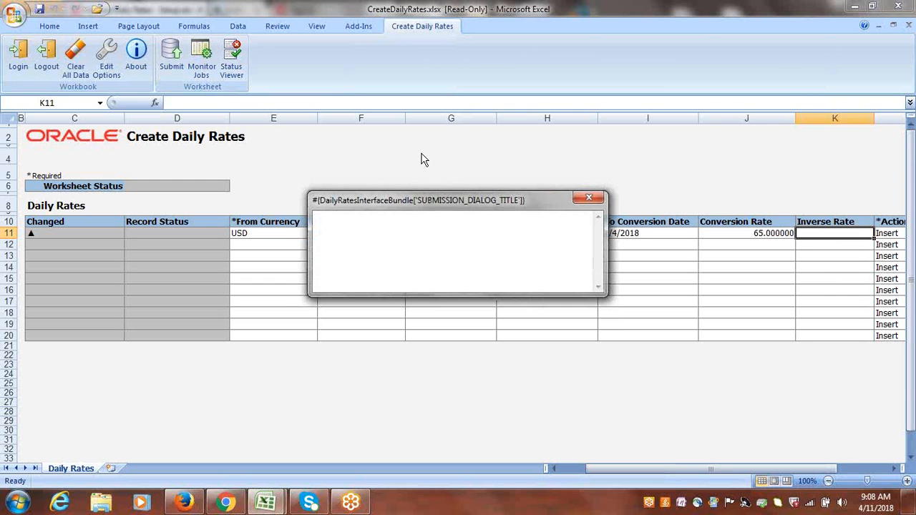
click(411, 285)
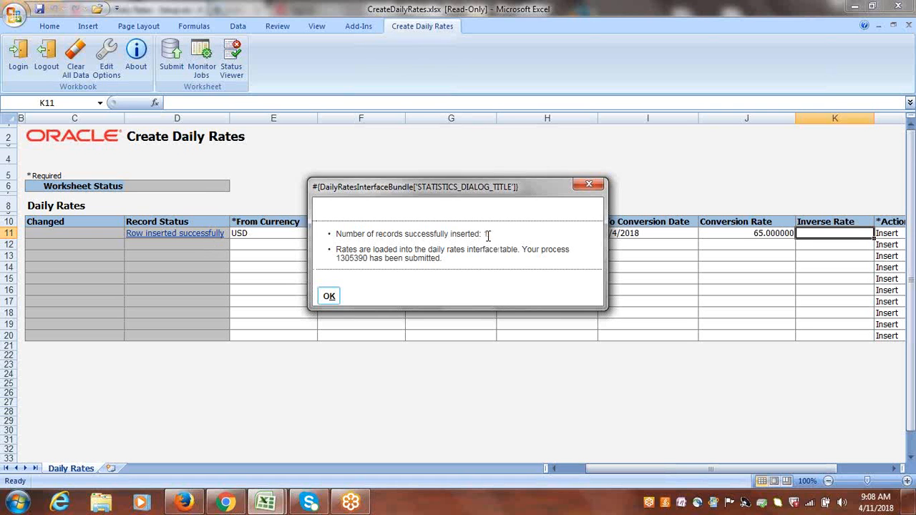
click(329, 297)
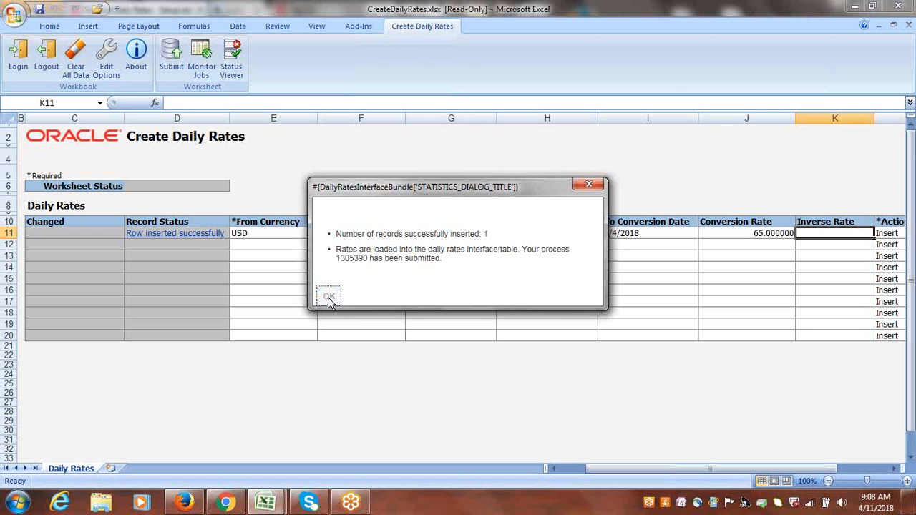
Close the daily rates workbook and switch back to the Currency Rates Manager in the browser.
click(905, 6)
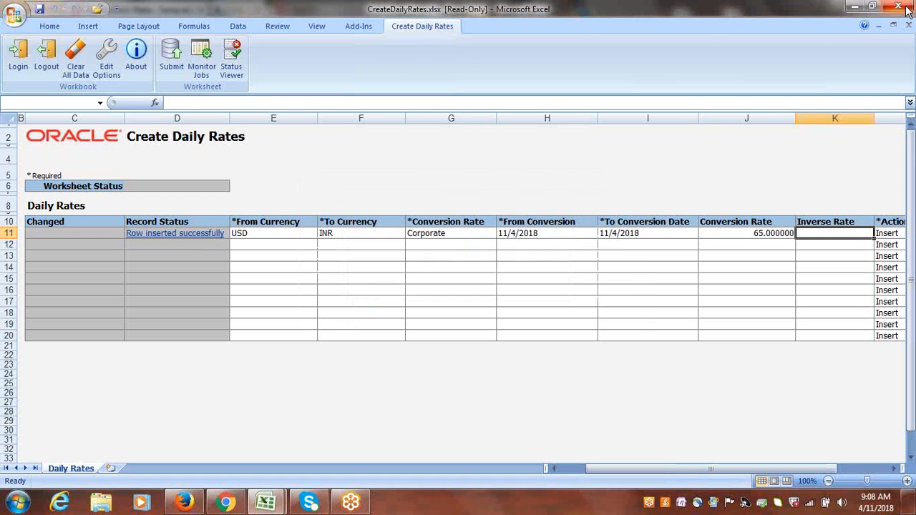
click(462, 285)
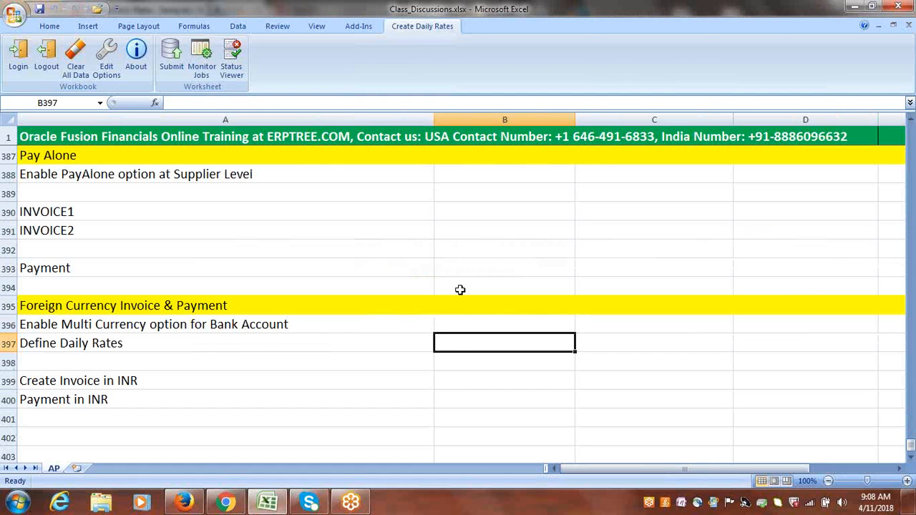
click(184, 504)
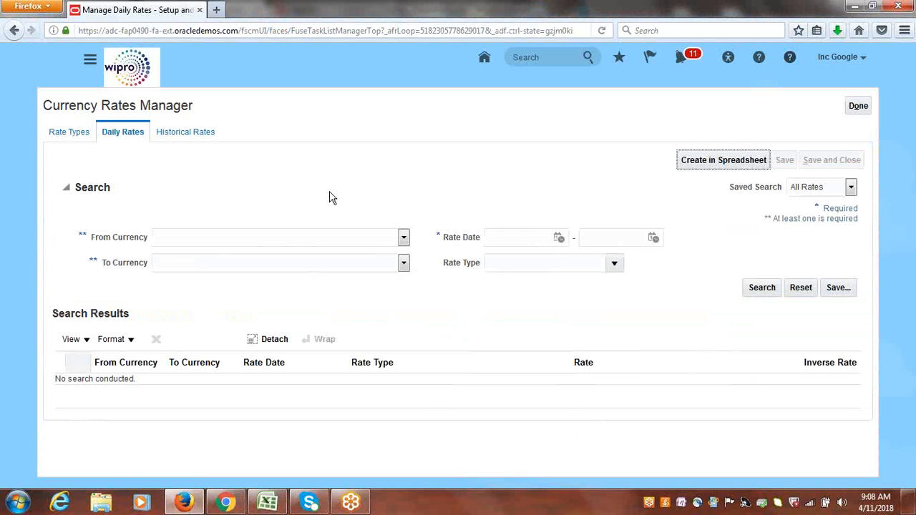
Set the daily rates search from currency to USD - US Dollar and to currency to INR - Indian Rupee.
click(404, 238)
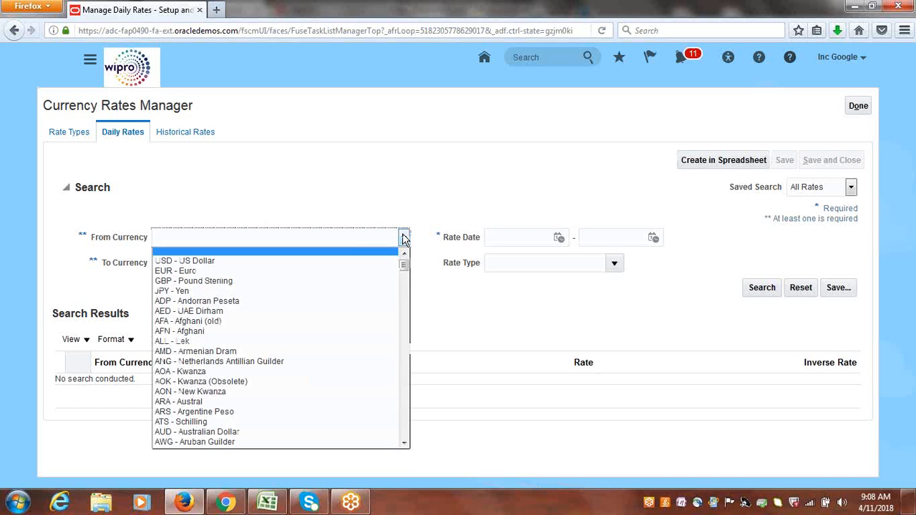
click(276, 262)
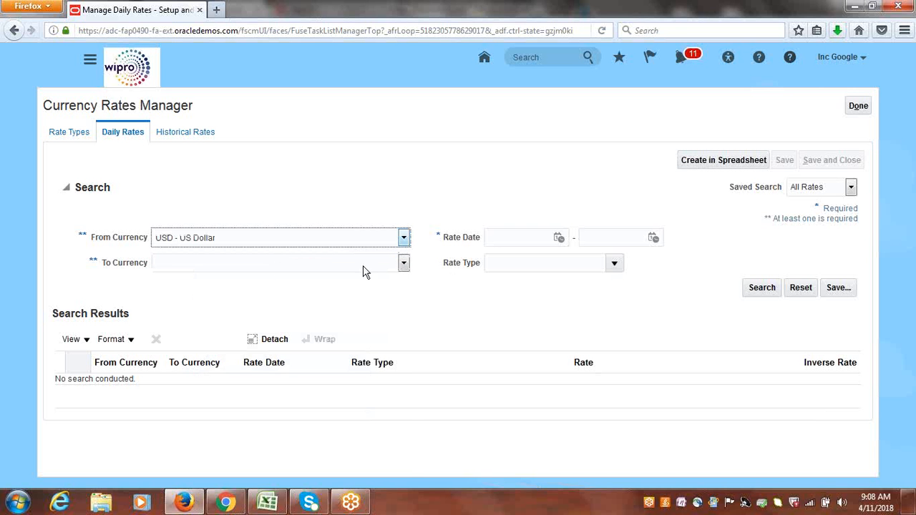
click(404, 264)
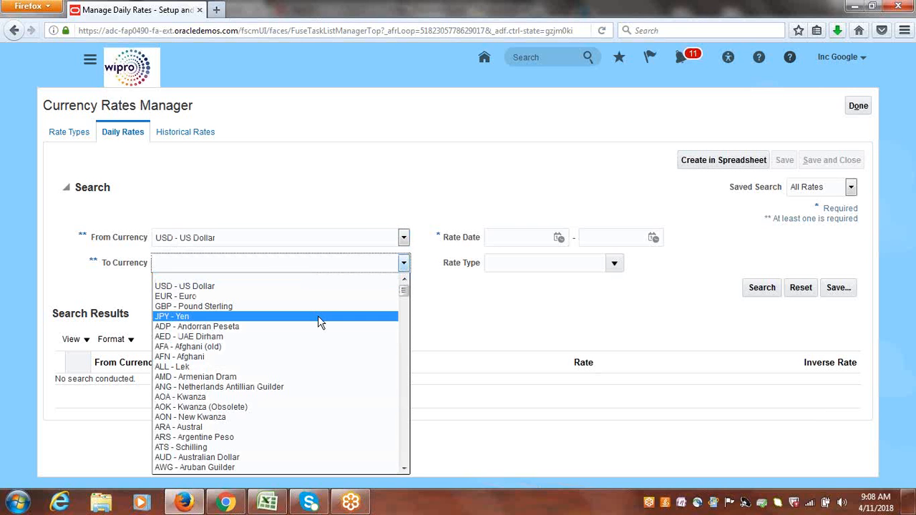
key(i)
key(i)
key(i)
key(i)
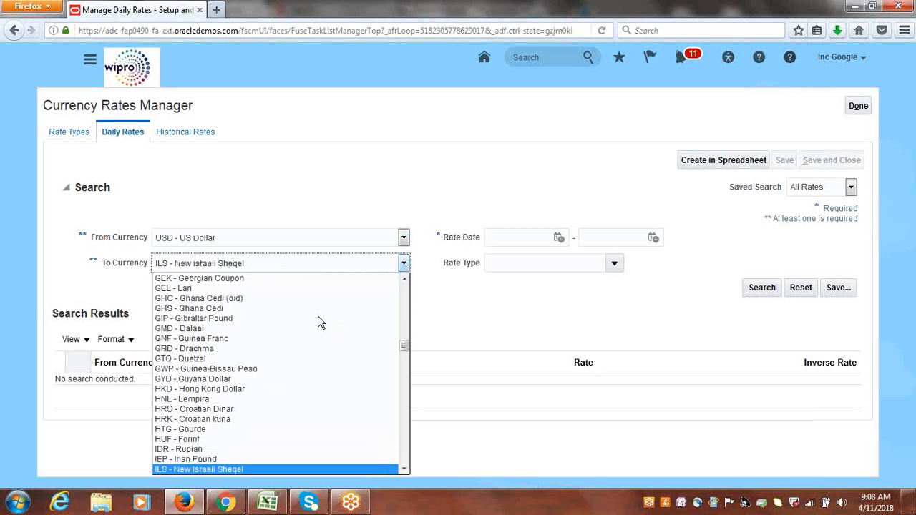
key(Tab)
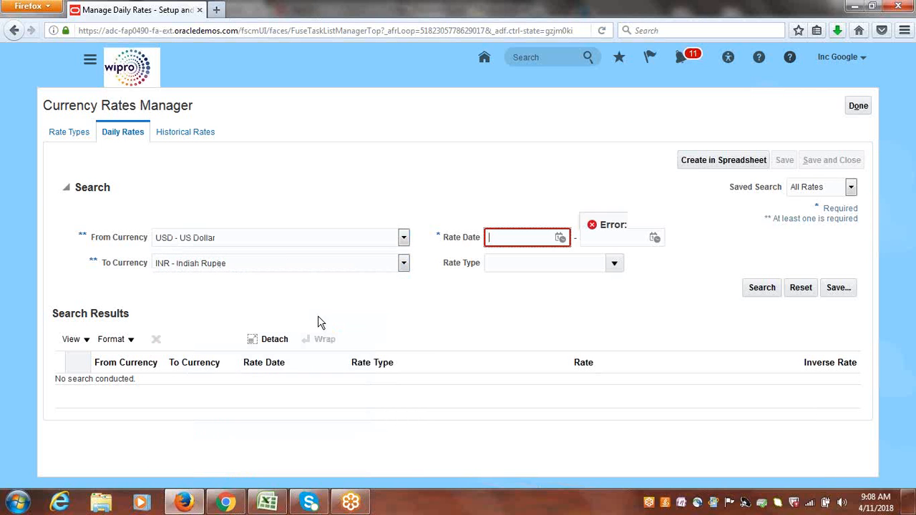
Search daily rates dated 4/11/18 to 4/11/18 with the Corporate rate type.
click(560, 238)
click(647, 314)
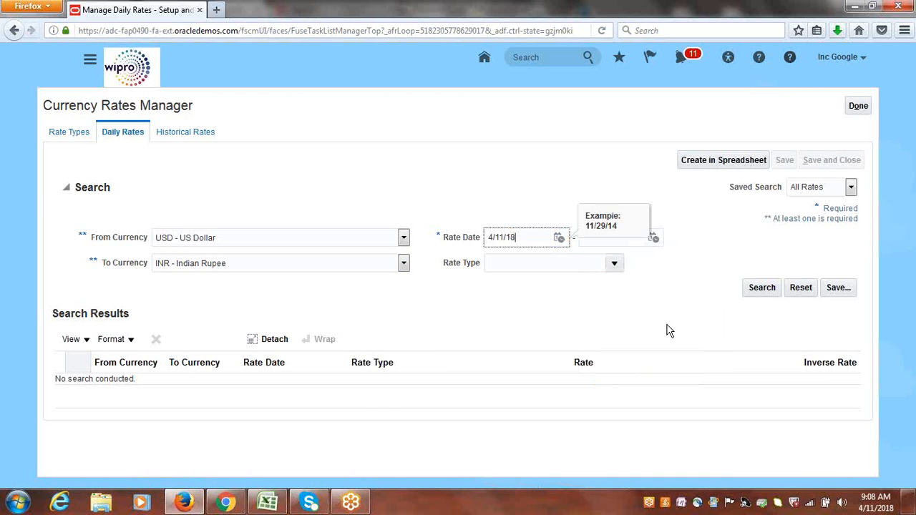
click(653, 238)
click(740, 316)
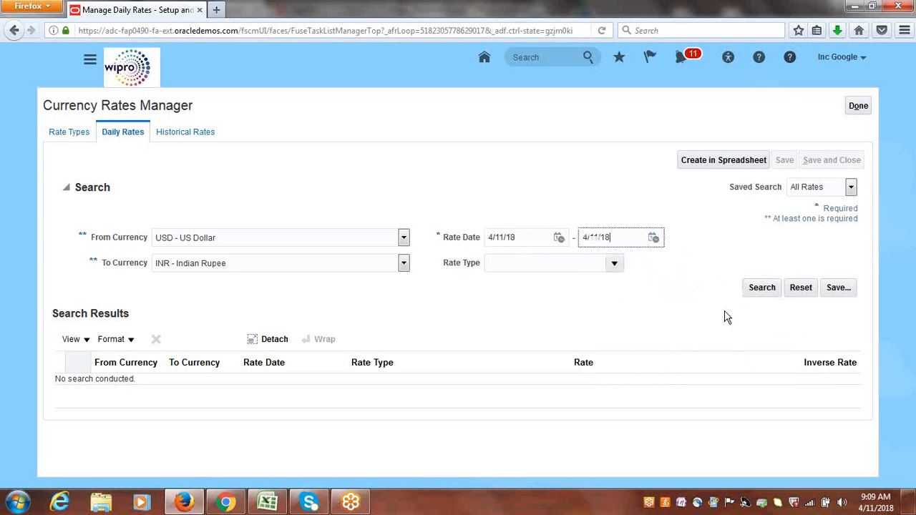
click(614, 264)
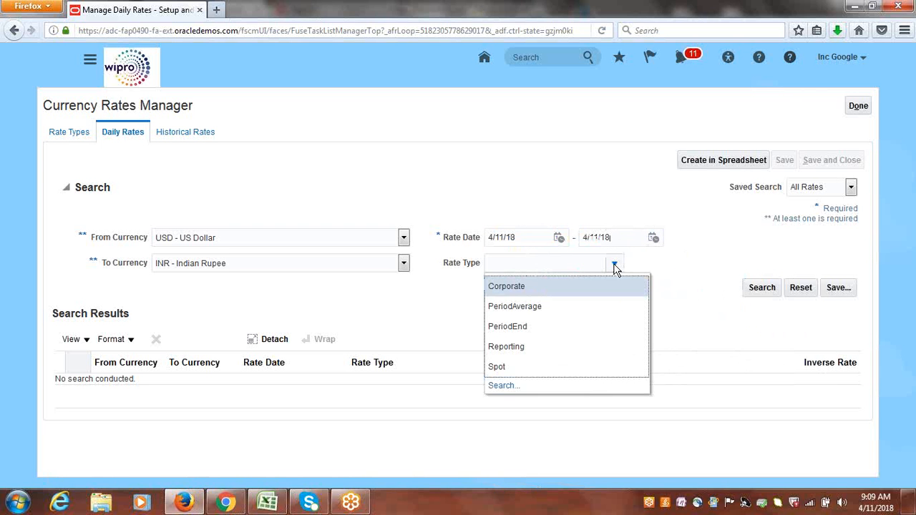
click(512, 287)
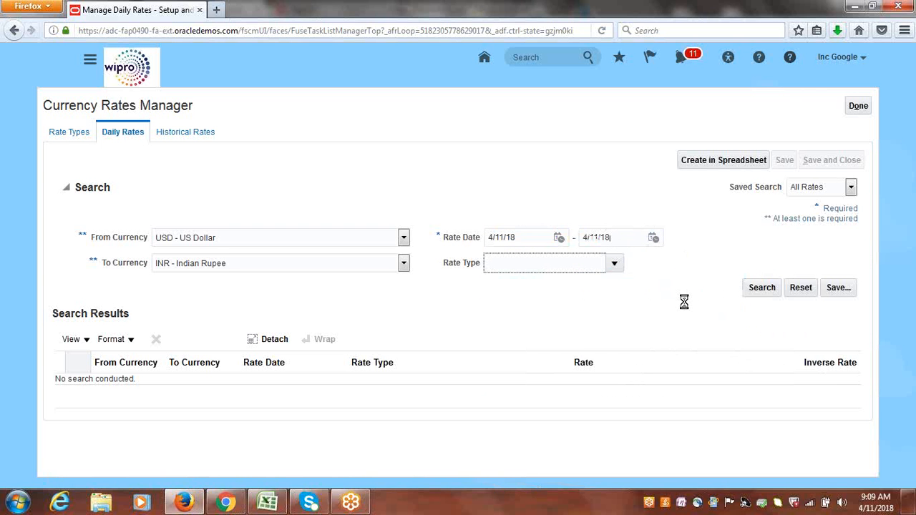
click(763, 288)
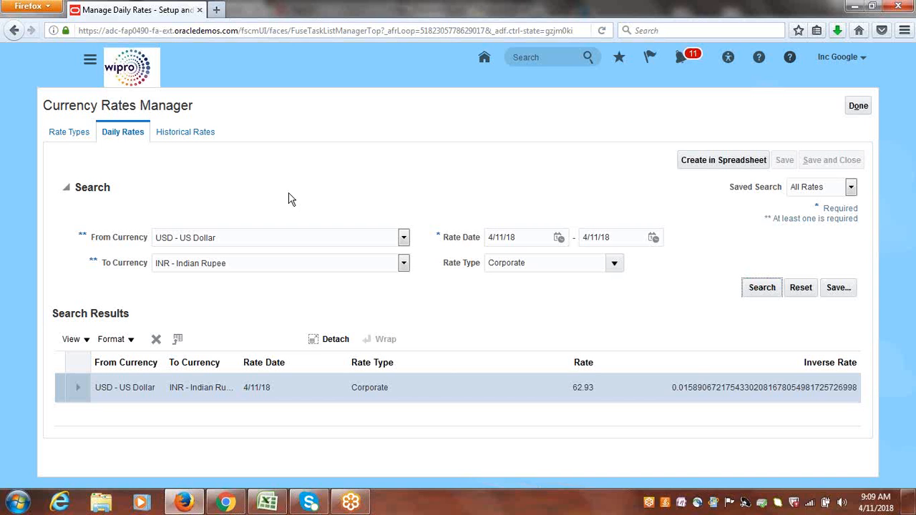
Leave the Currency Rates Manager and reopen the Manage Daily Rates task on its Daily Rates page.
click(858, 111)
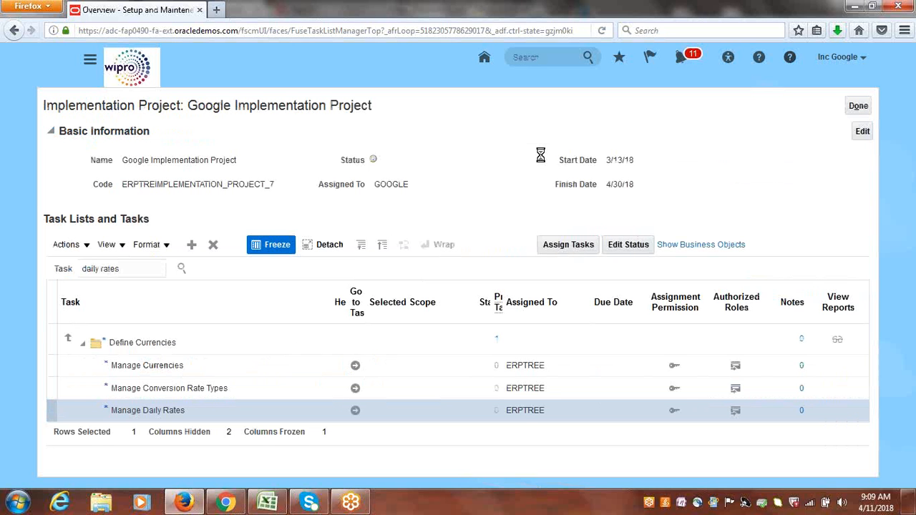
click(356, 413)
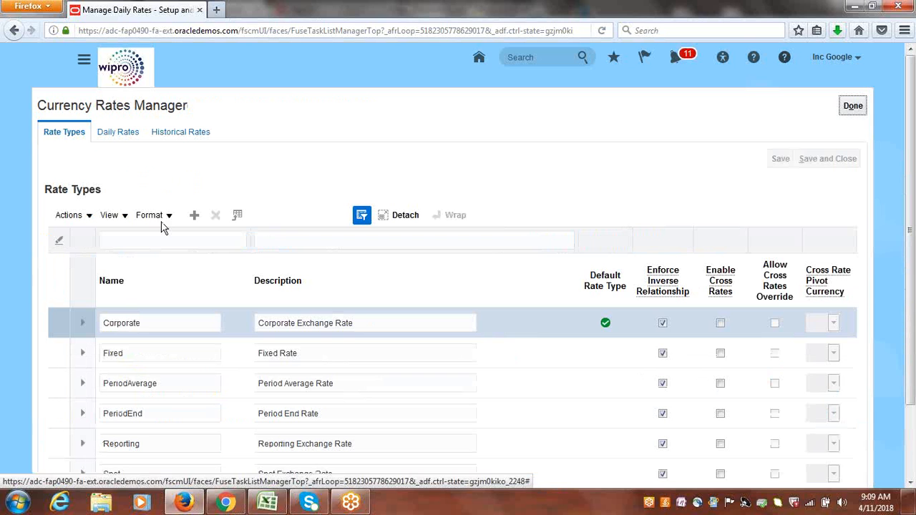
click(126, 138)
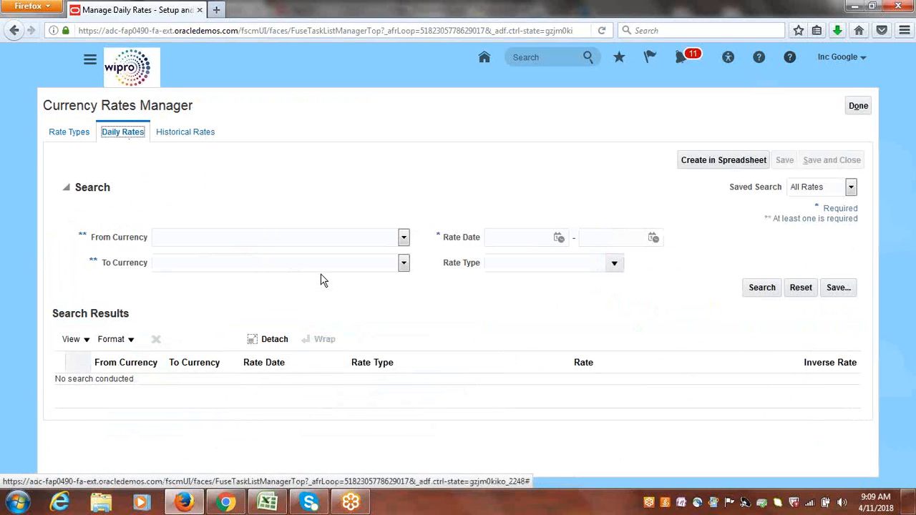
Re-enter USD - US Dollar as from currency and INR - Indian Rupee as to currency in the search.
click(404, 238)
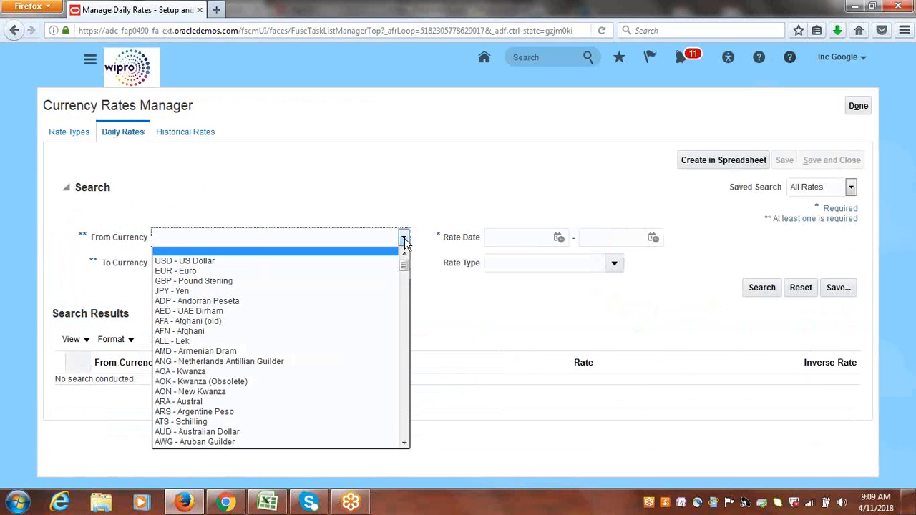
click(221, 262)
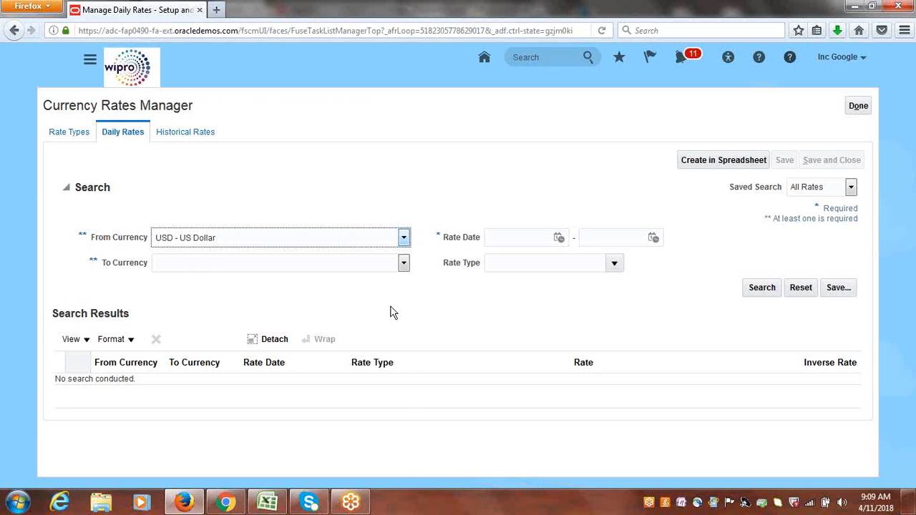
click(404, 265)
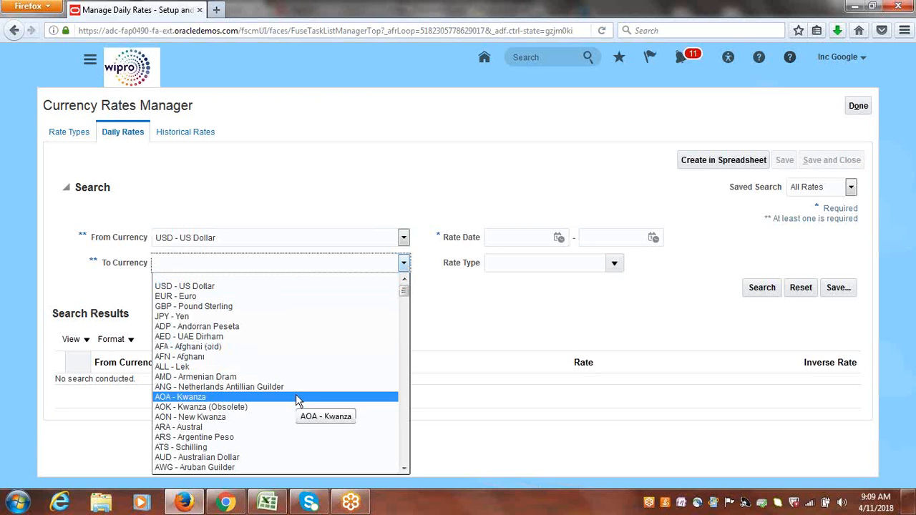
key(i)
key(i)
key(i)
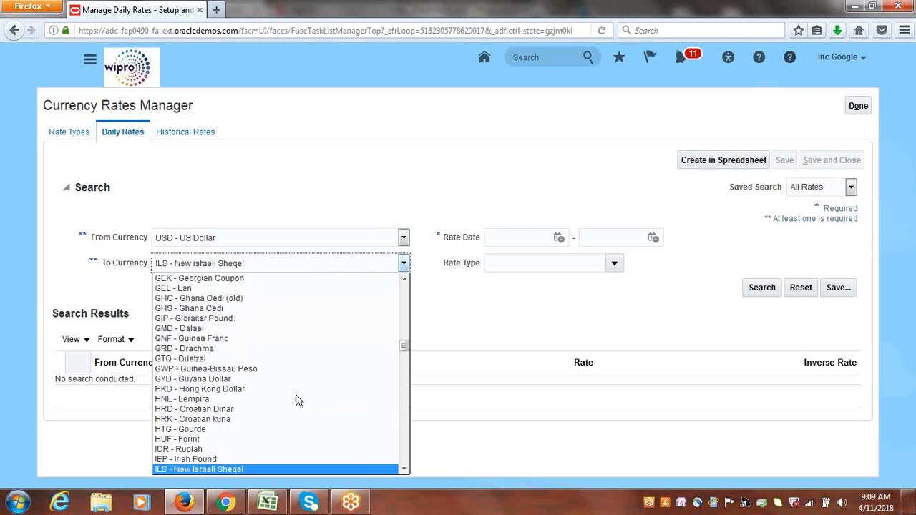
key(i)
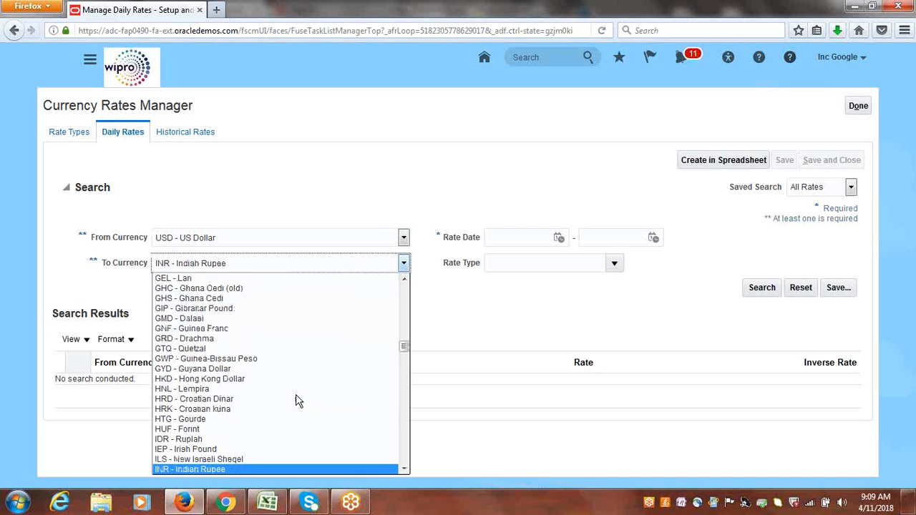
click(243, 469)
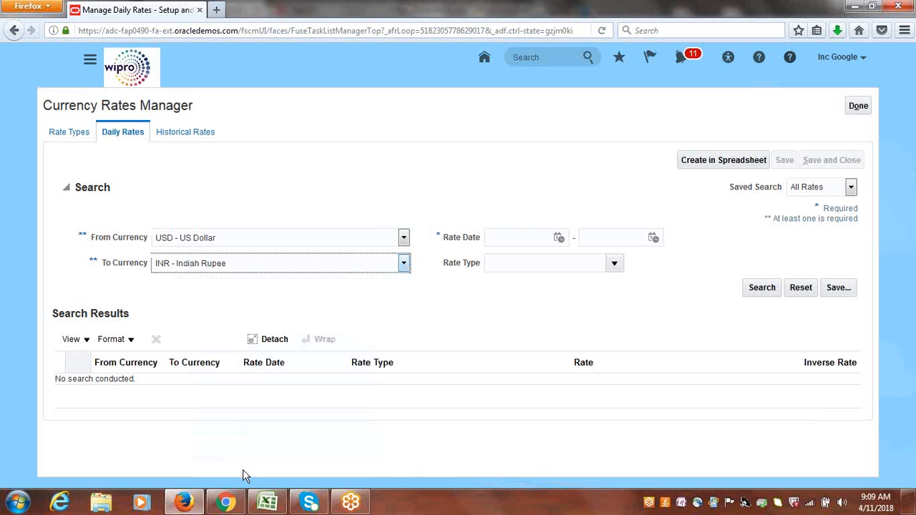
Search again for Corporate rates dated 4/11/18 to 4/11/18 and expand the USD to INR result row.
click(558, 238)
click(645, 314)
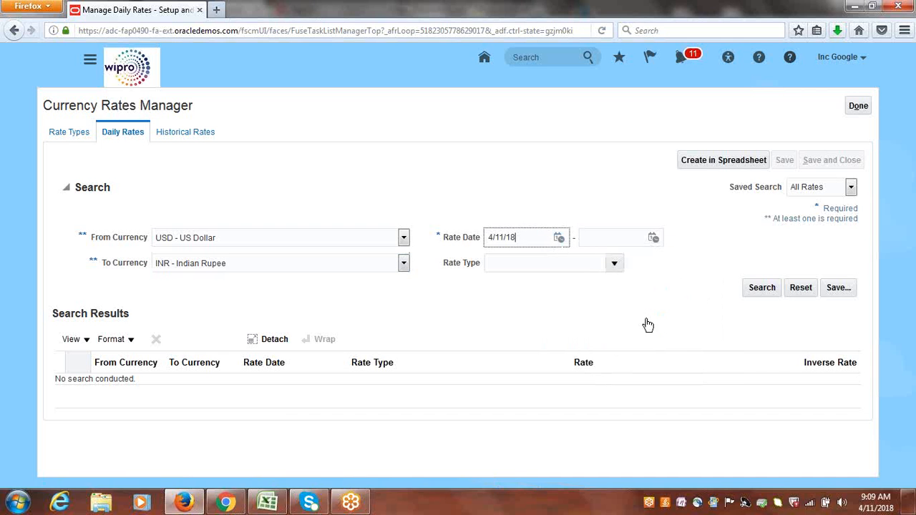
click(653, 238)
click(737, 315)
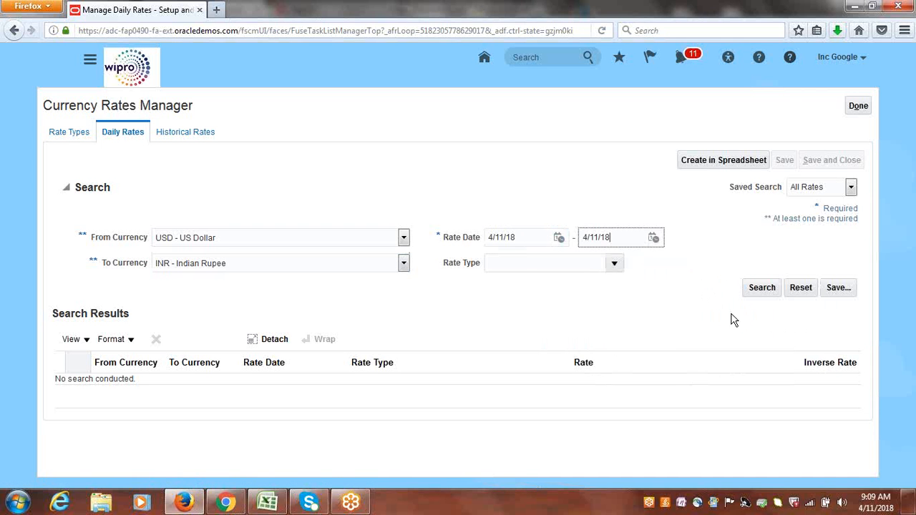
click(616, 264)
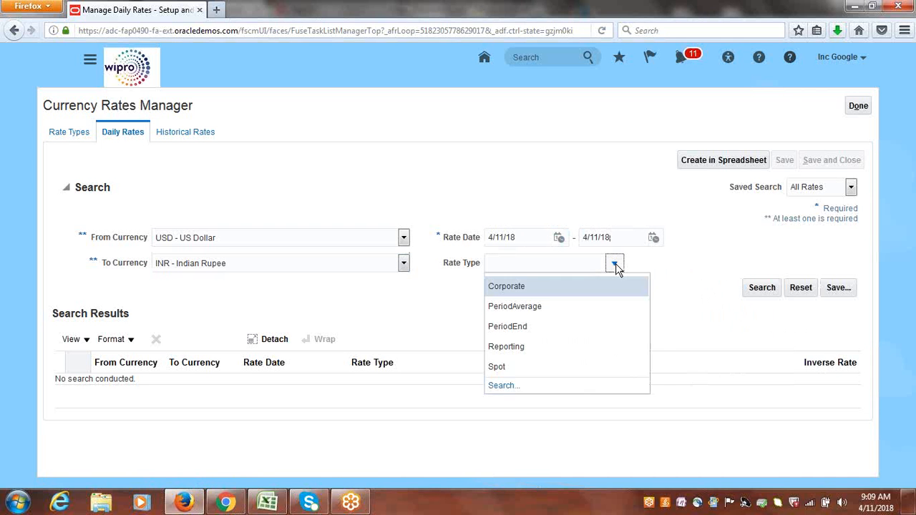
click(544, 284)
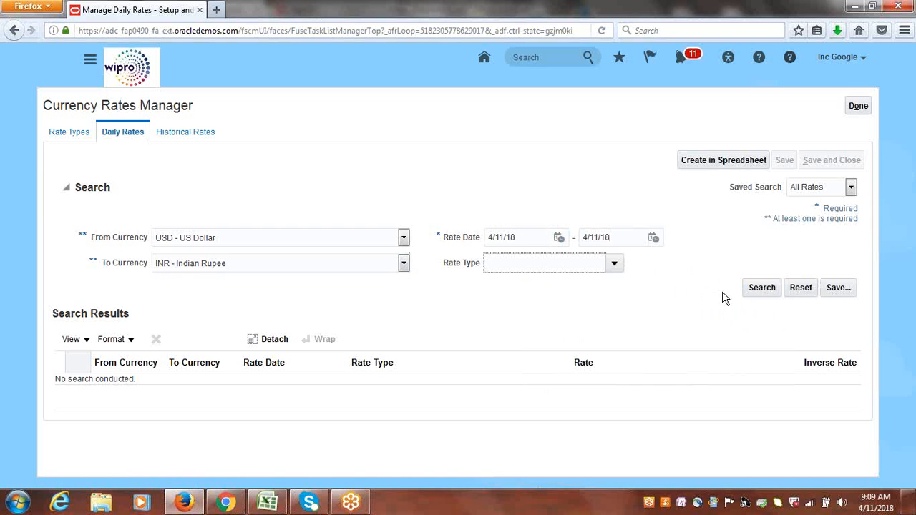
click(761, 290)
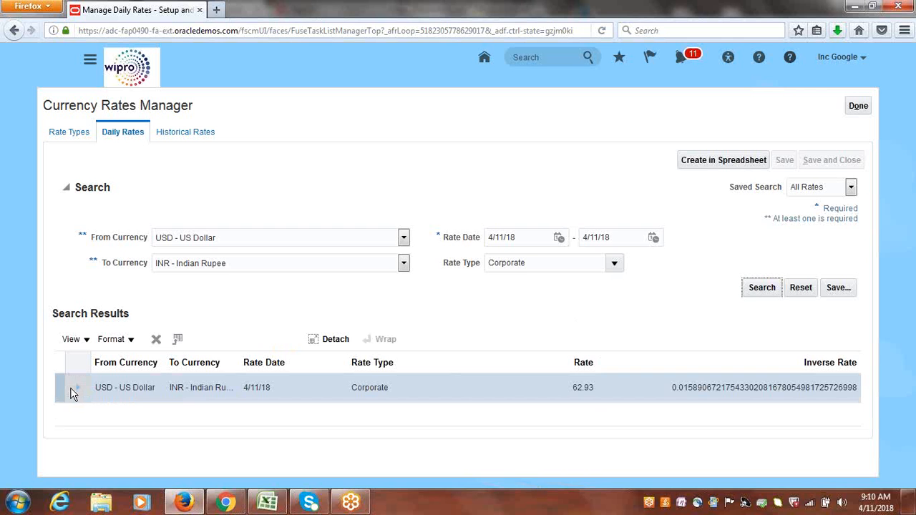
click(76, 388)
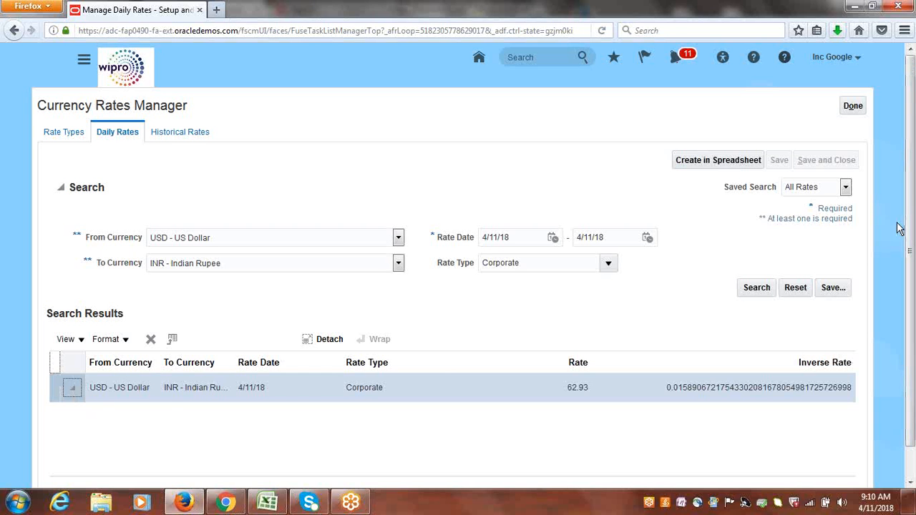
click(846, 189)
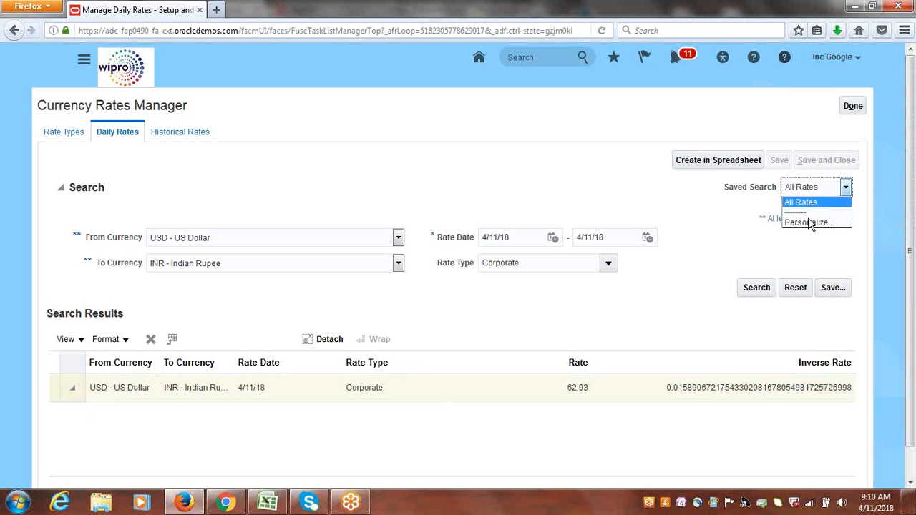
click(711, 233)
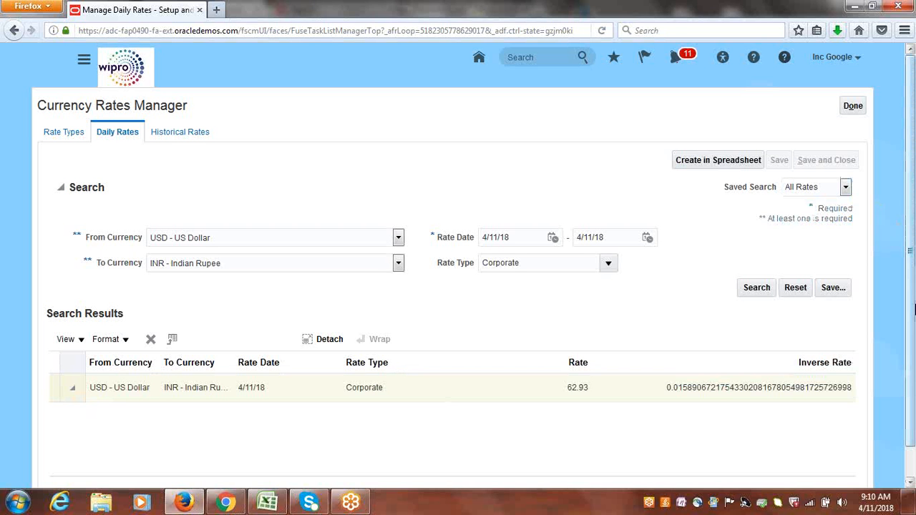
Set the USD to INR Corporate daily rate to 65, save and close, and leave the implementation project.
scroll(912, 266, down, 1)
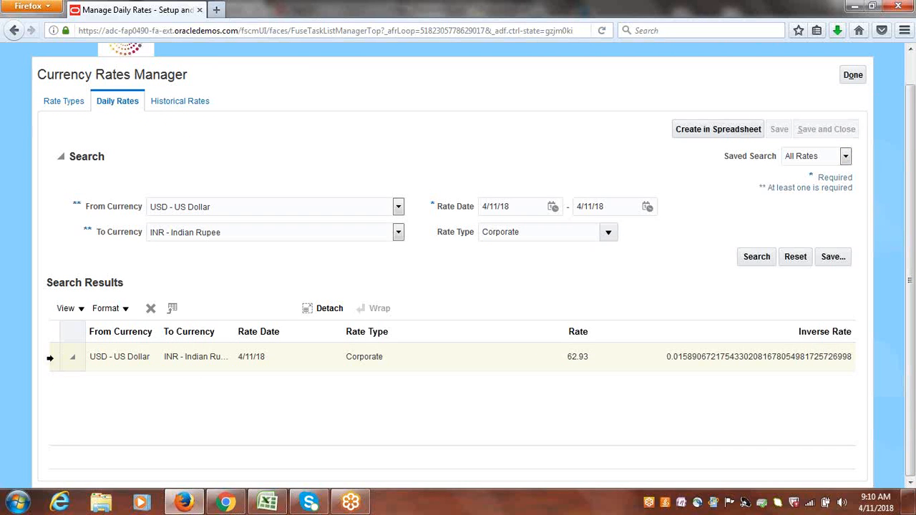
click(72, 361)
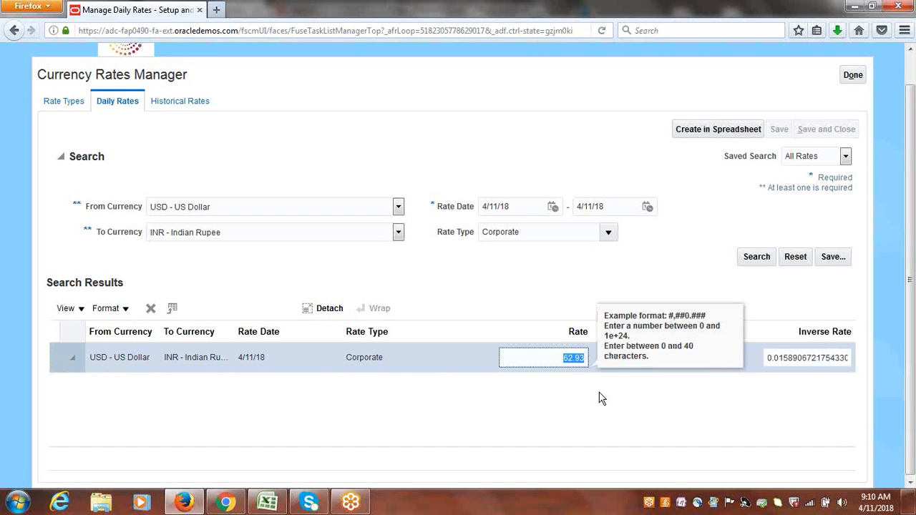
click(557, 292)
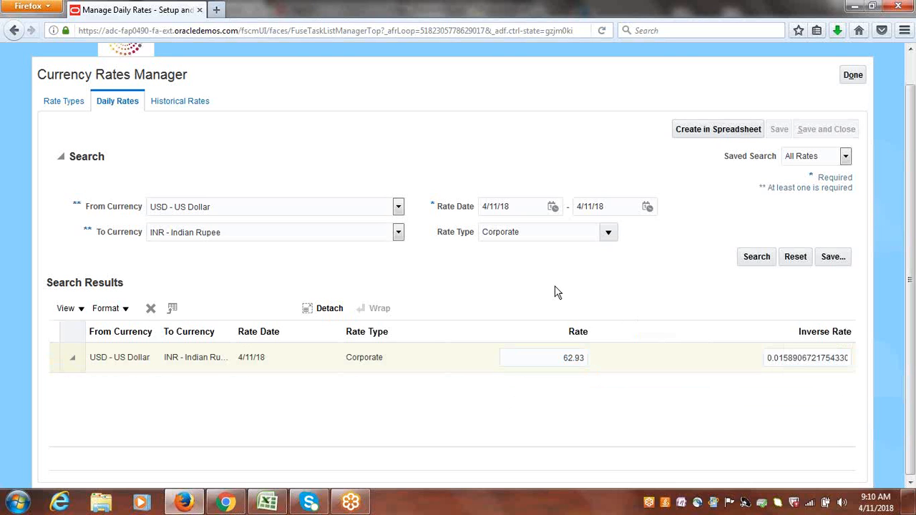
click(561, 362)
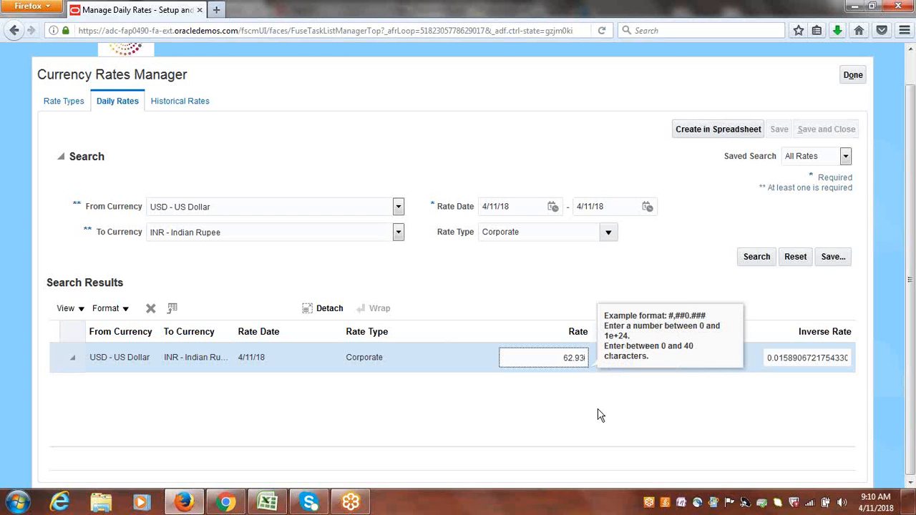
double_click(573, 358)
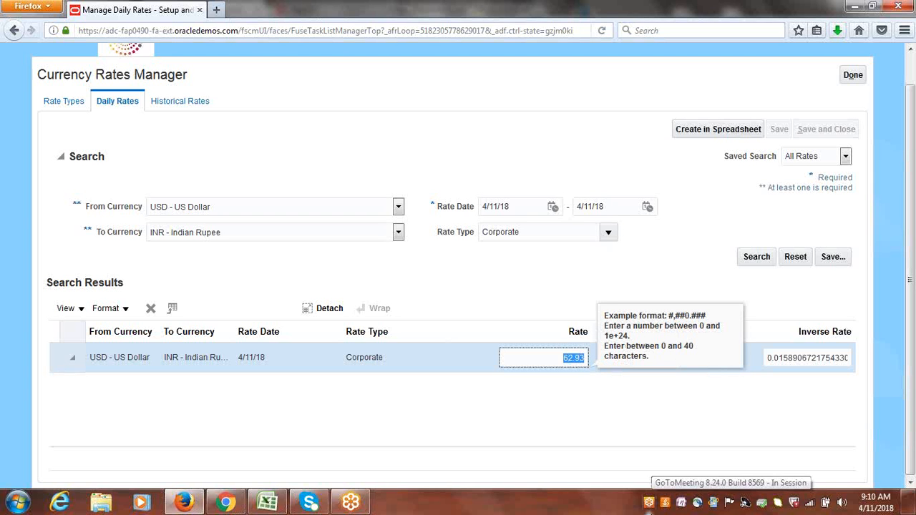
text(5)
key(Tab)
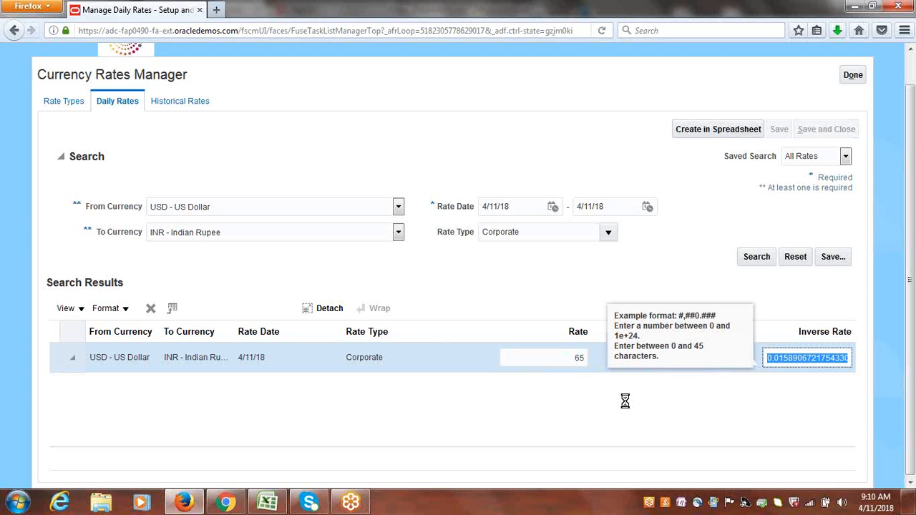
click(550, 299)
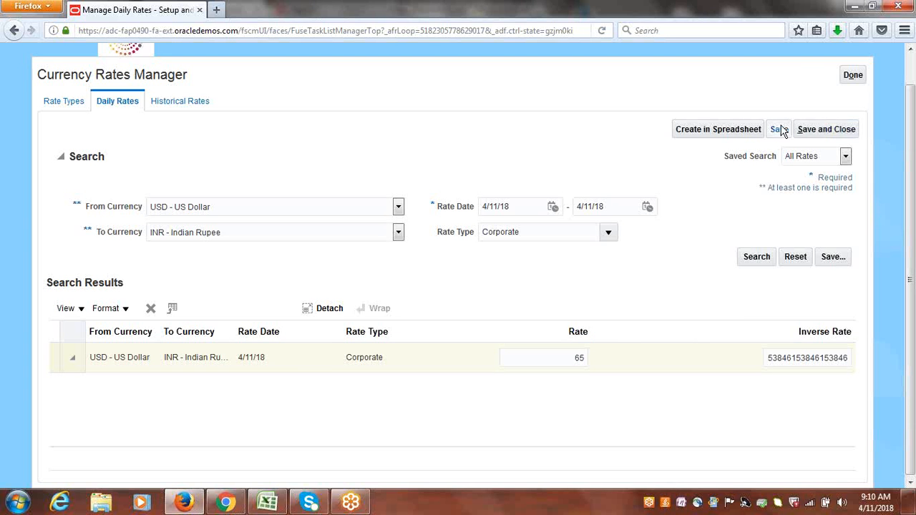
click(812, 133)
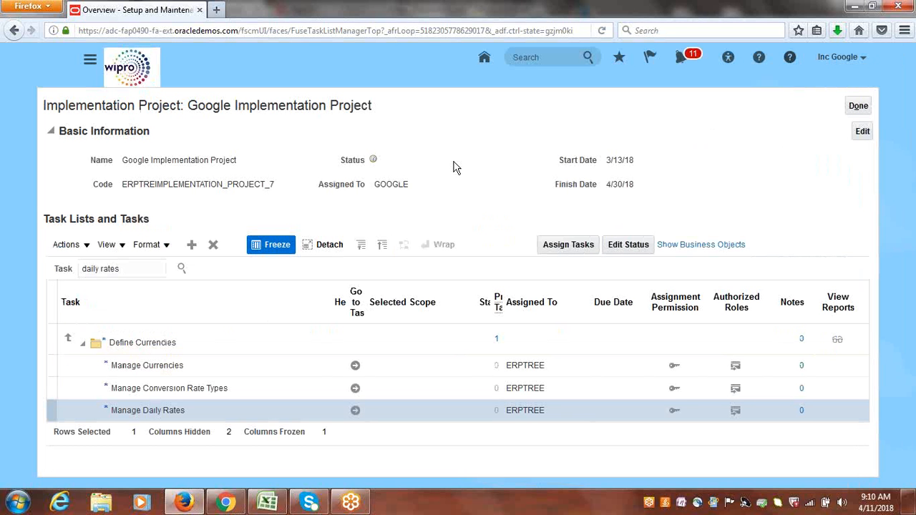
click(859, 106)
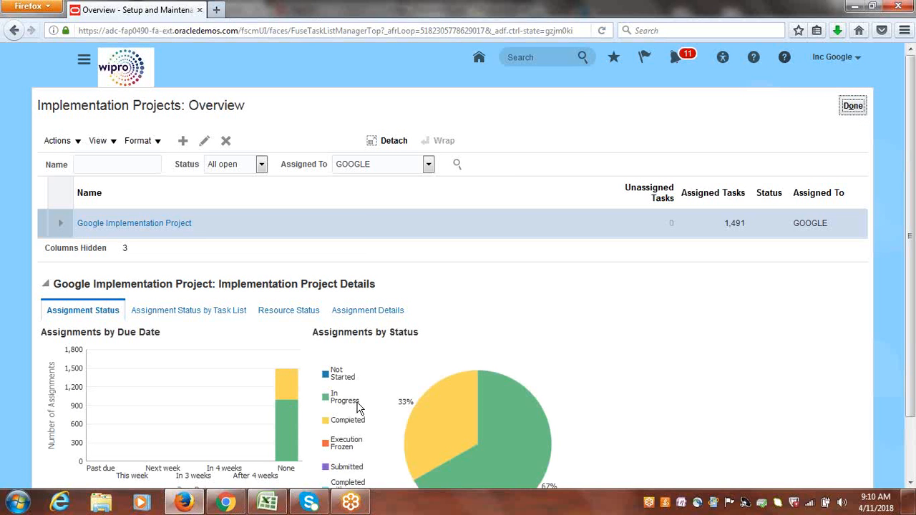
Switch to the spreadsheet to review the remaining Foreign Currency Invoice & Payment outline items, then return to the browser.
right_click(277, 506)
click(277, 506)
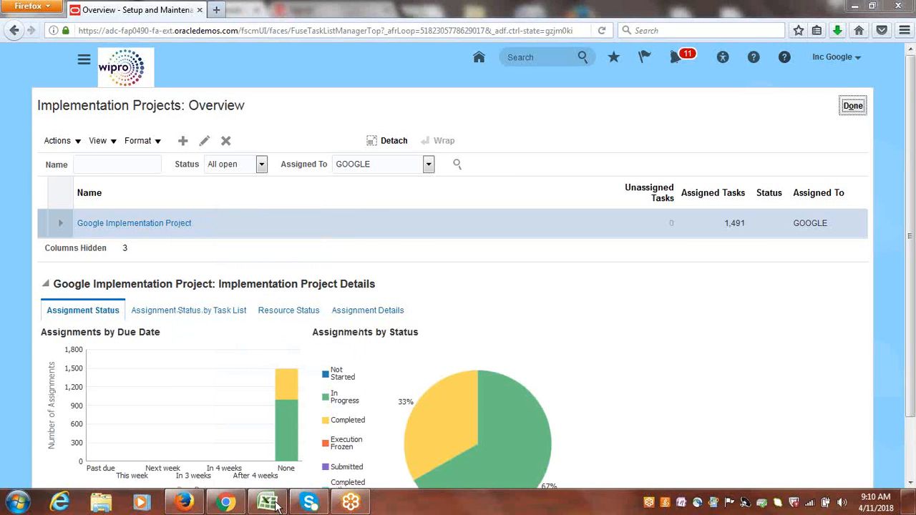
click(270, 504)
click(82, 323)
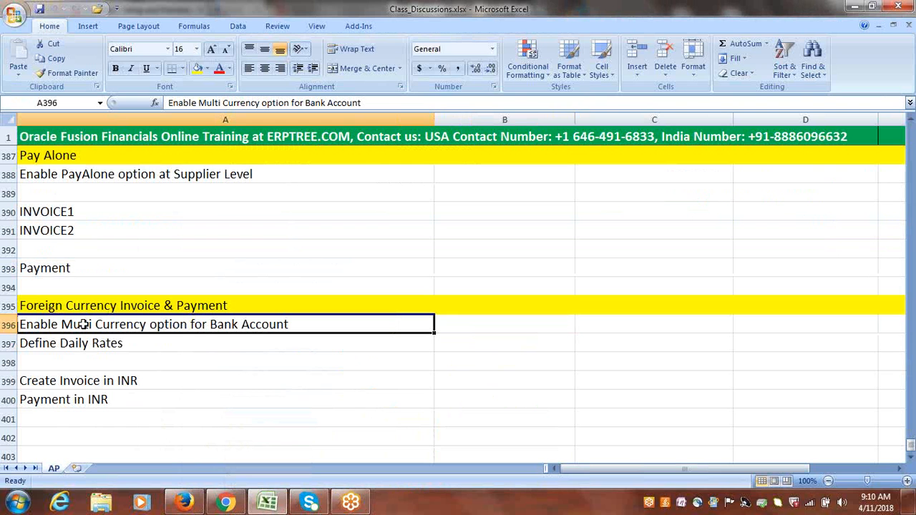
click(89, 346)
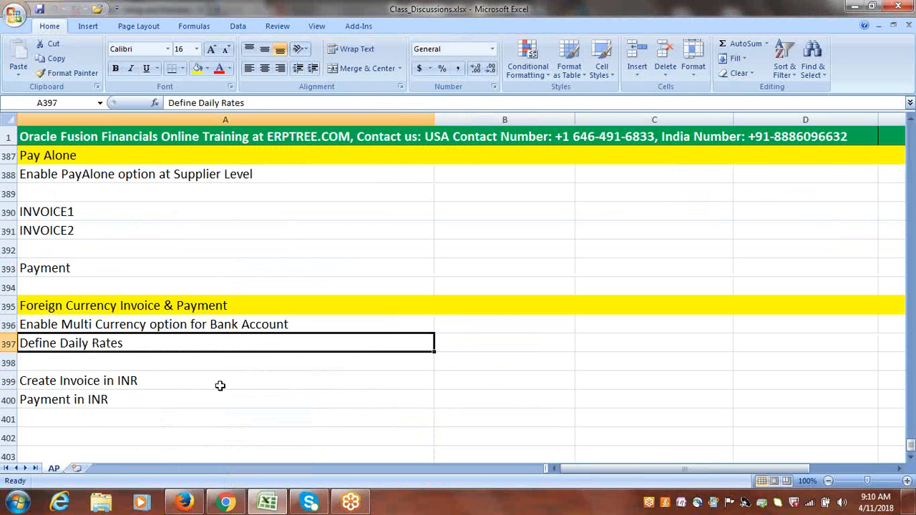
click(127, 385)
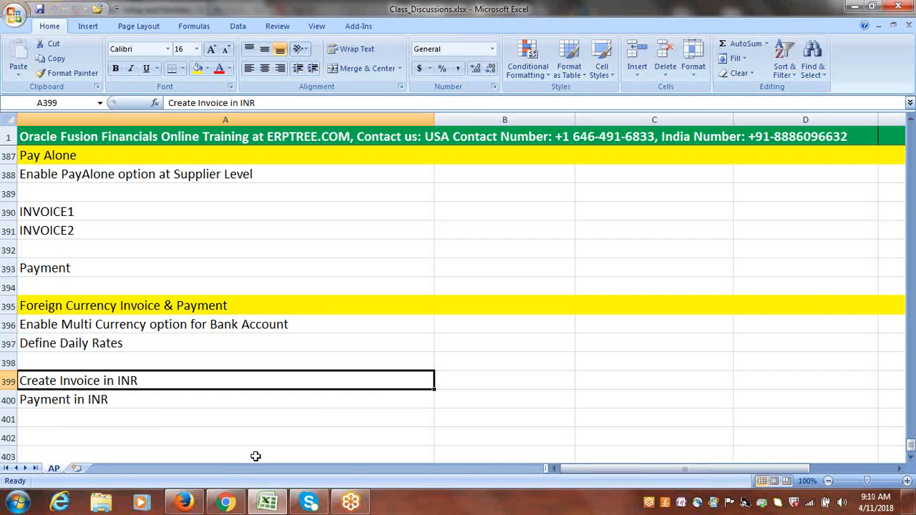
click(184, 502)
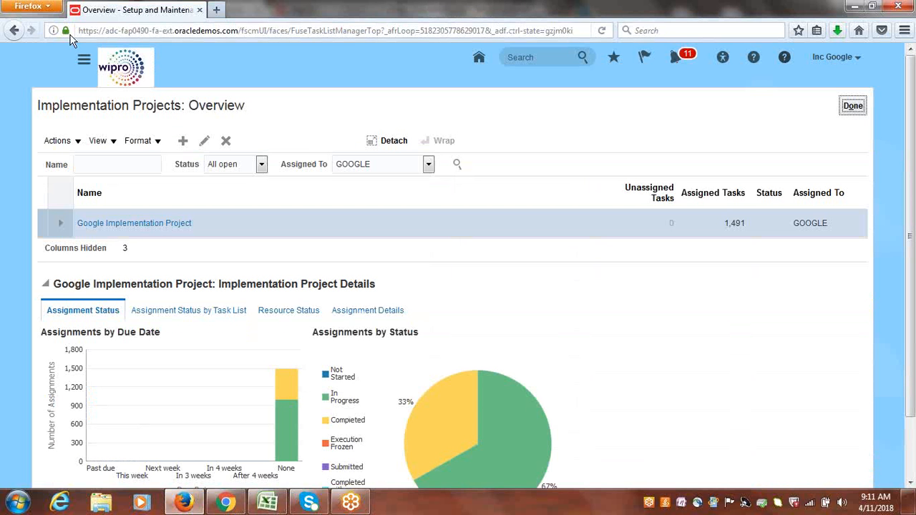
Open Create Invoice from the Payables Invoices work area and choose Google Supplier-1 as the supplier.
click(86, 61)
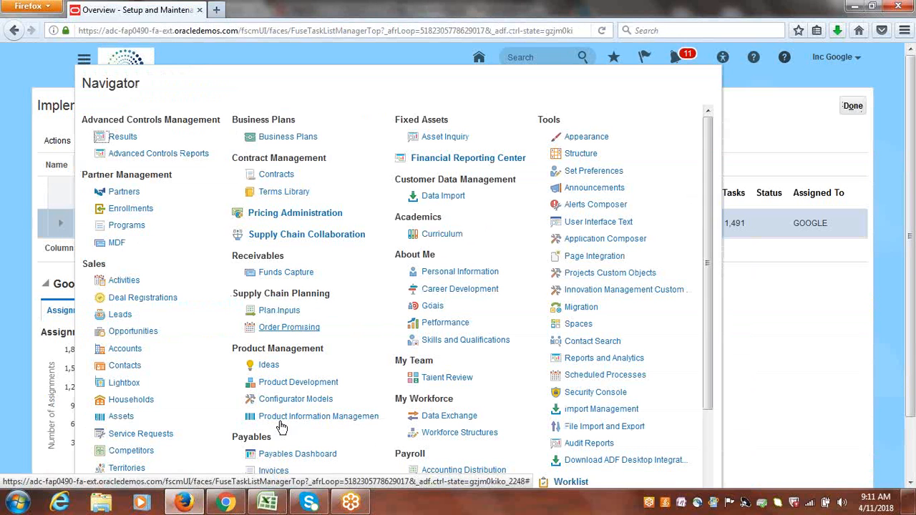
click(274, 470)
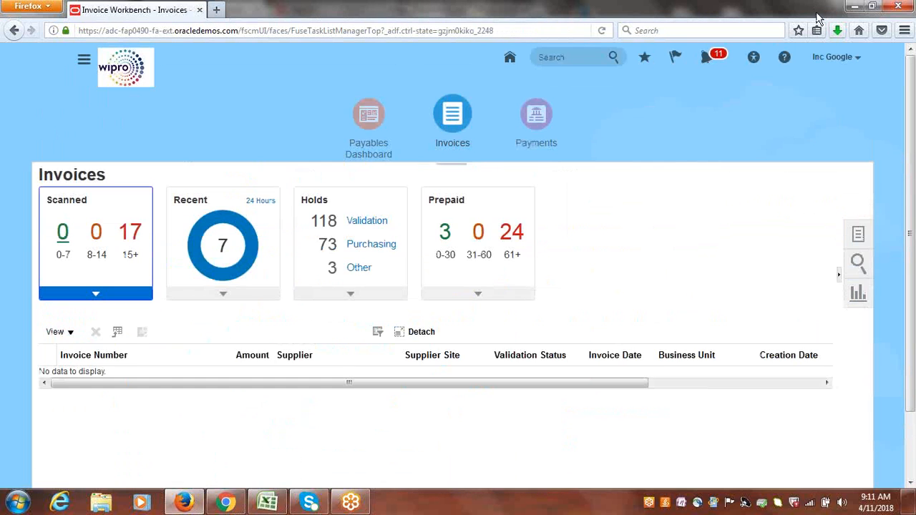
click(860, 234)
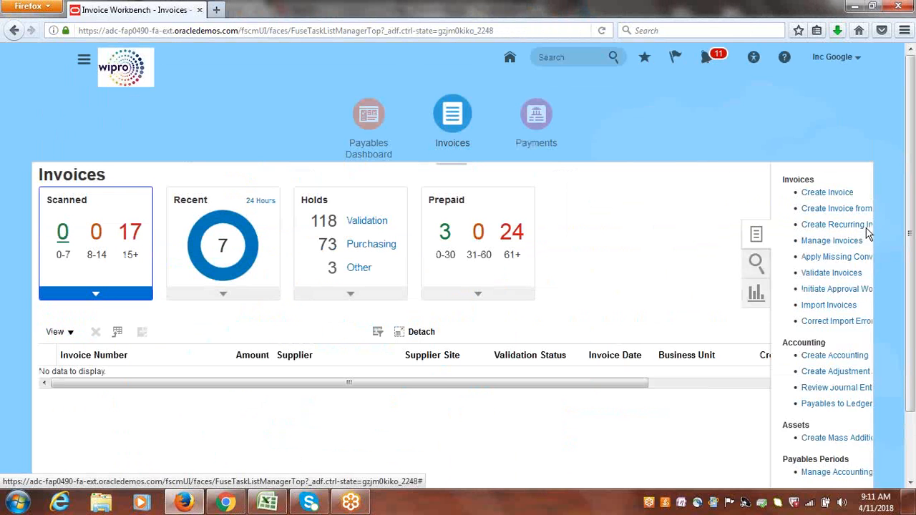
click(783, 193)
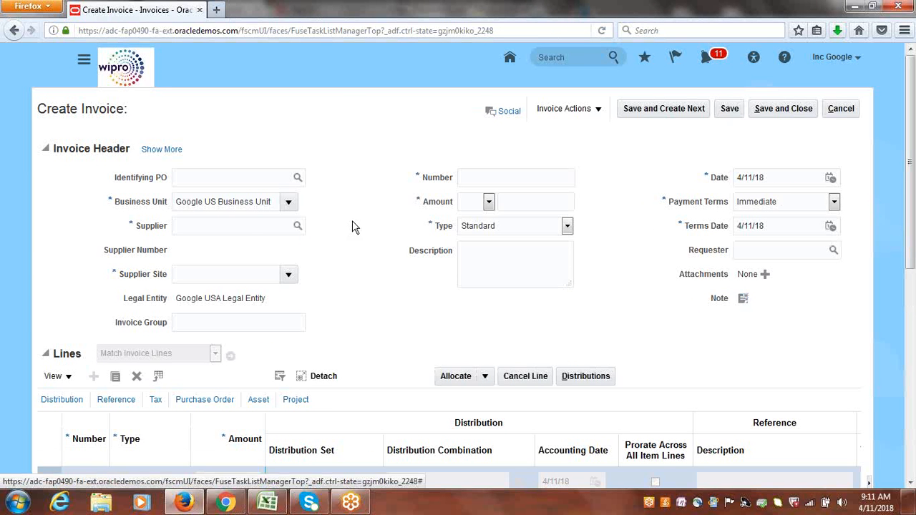
click(248, 225)
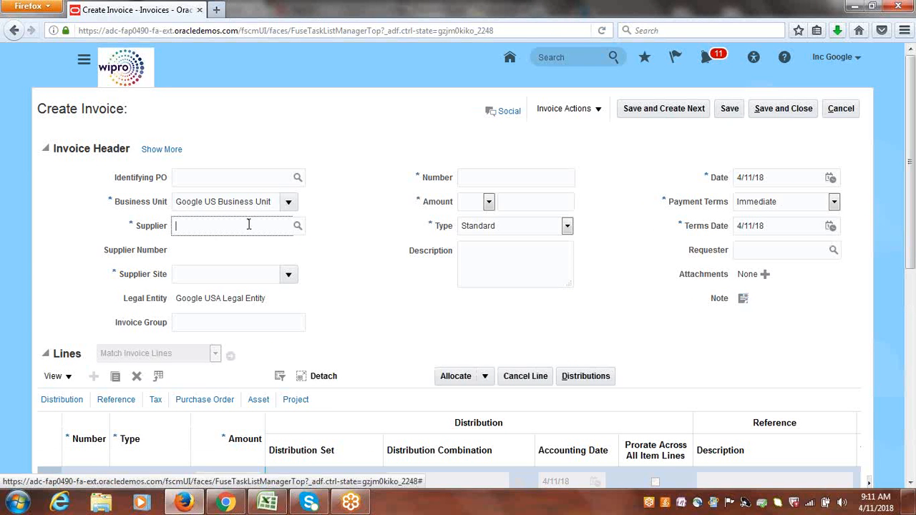
text(GOOGLE S)
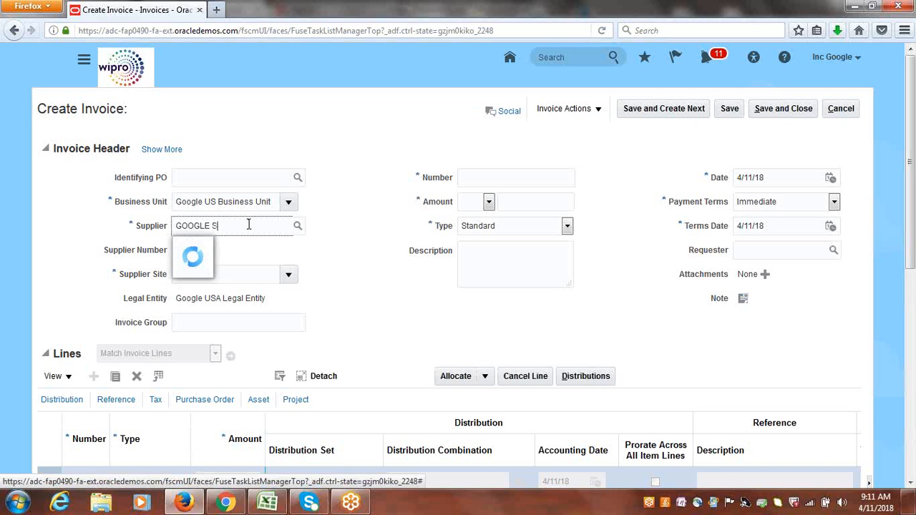
key(Tab)
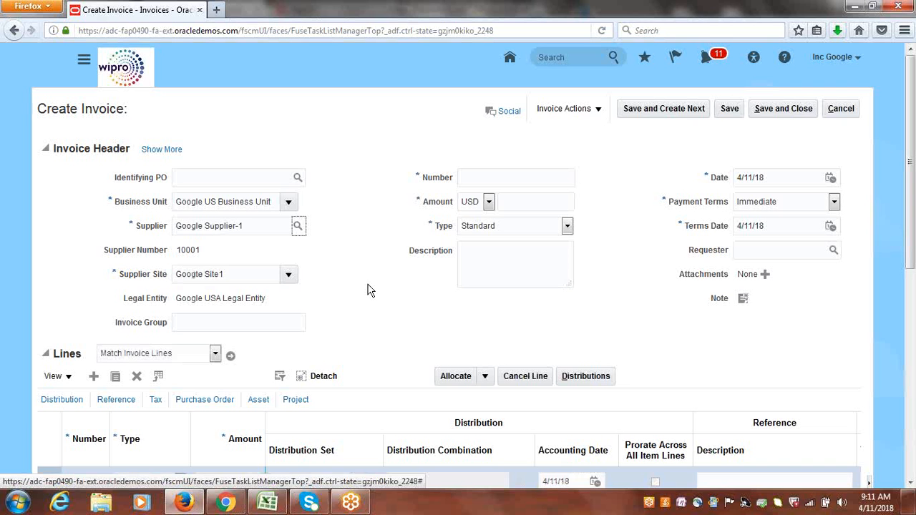
Enter 00003 as the invoice number.
click(480, 178)
text(0)
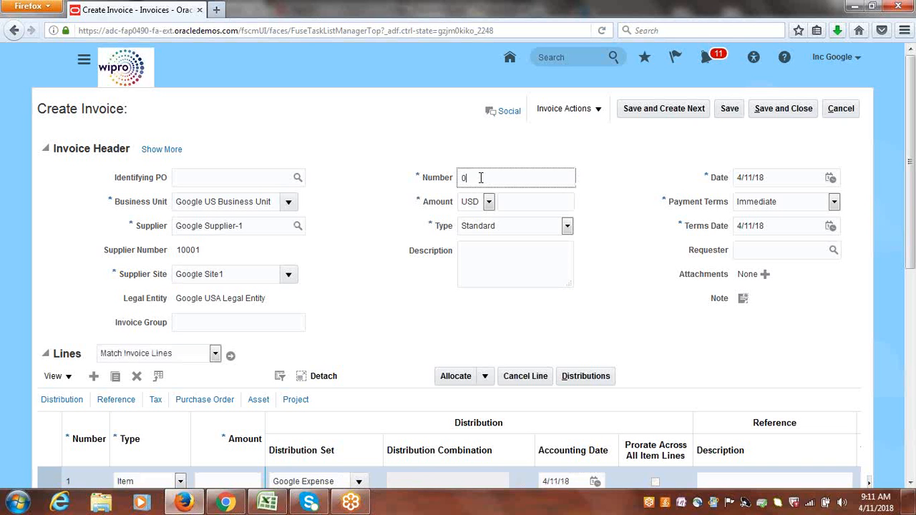
text(0003)
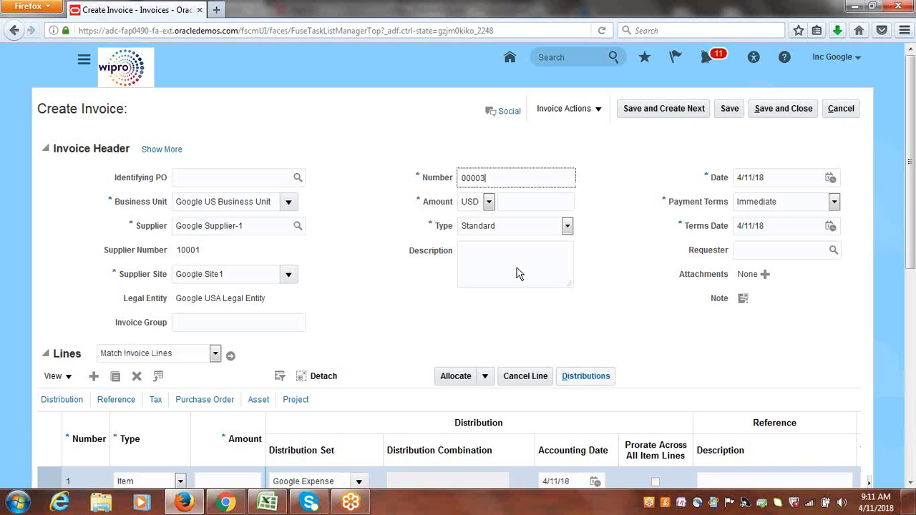
key(Tab)
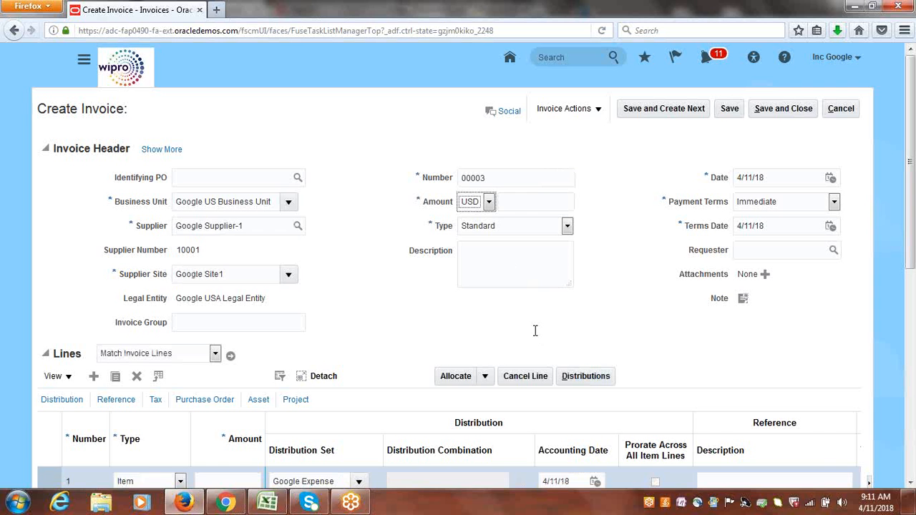
Set the invoice currency to INR - Indian Rupee.
click(489, 203)
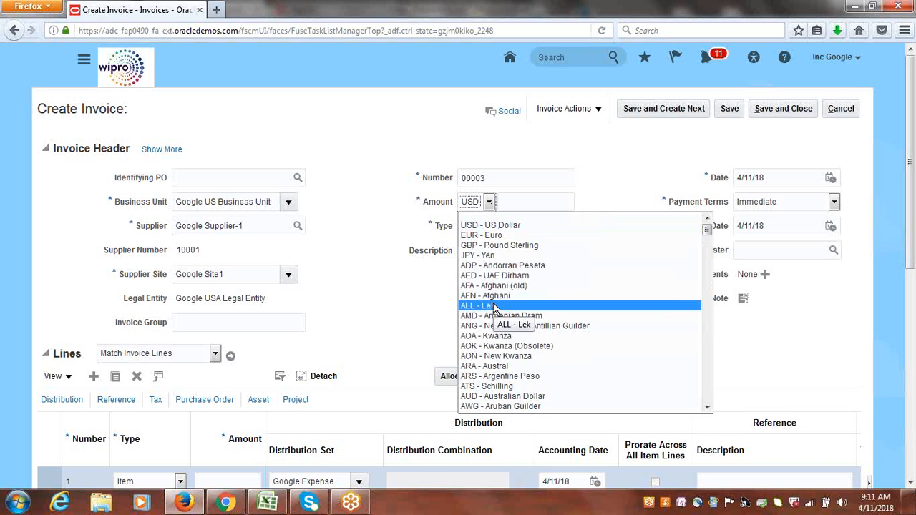
key(i)
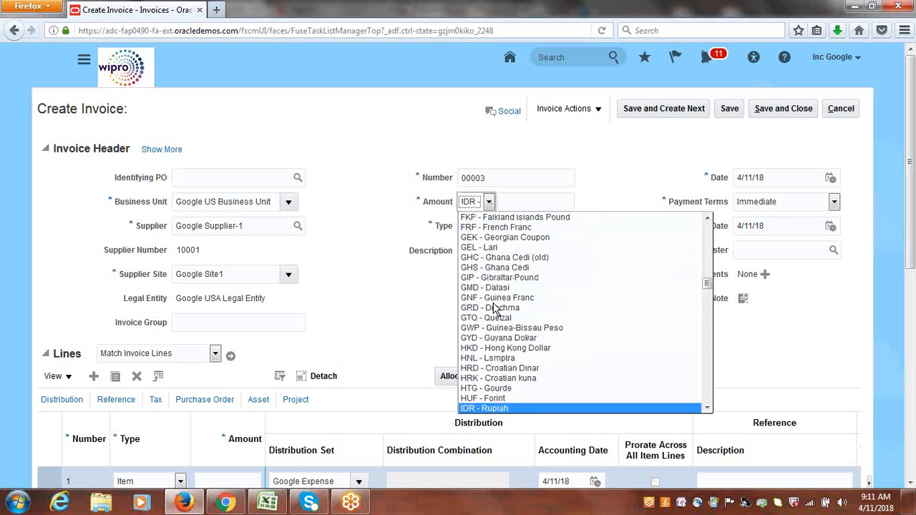
key(i)
key(i)
key(i)
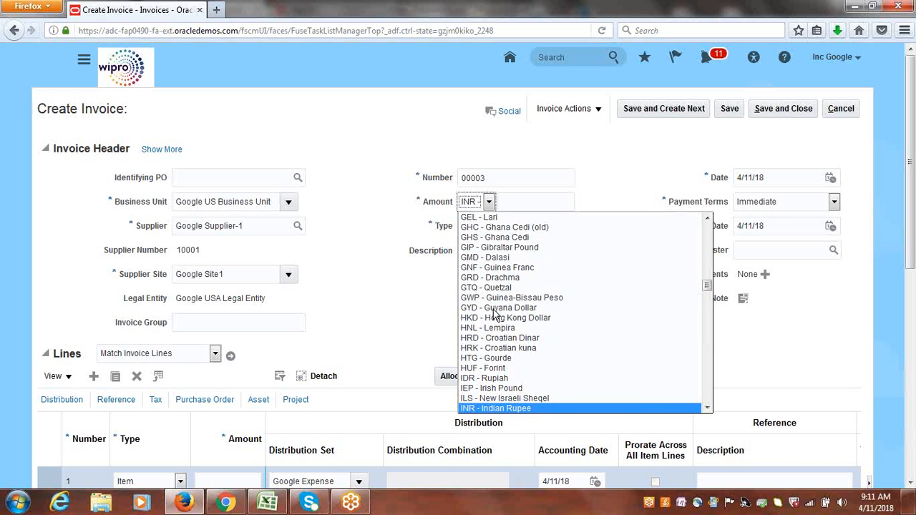
click(499, 409)
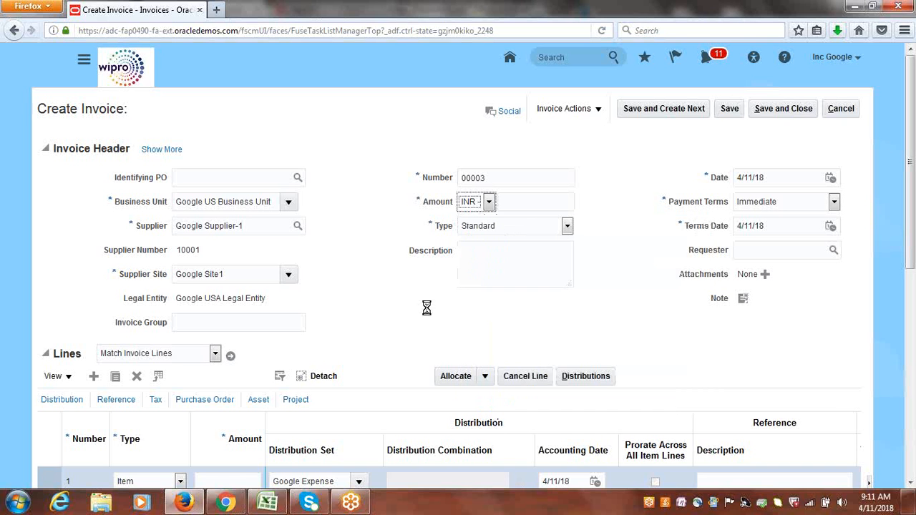
key(Tab)
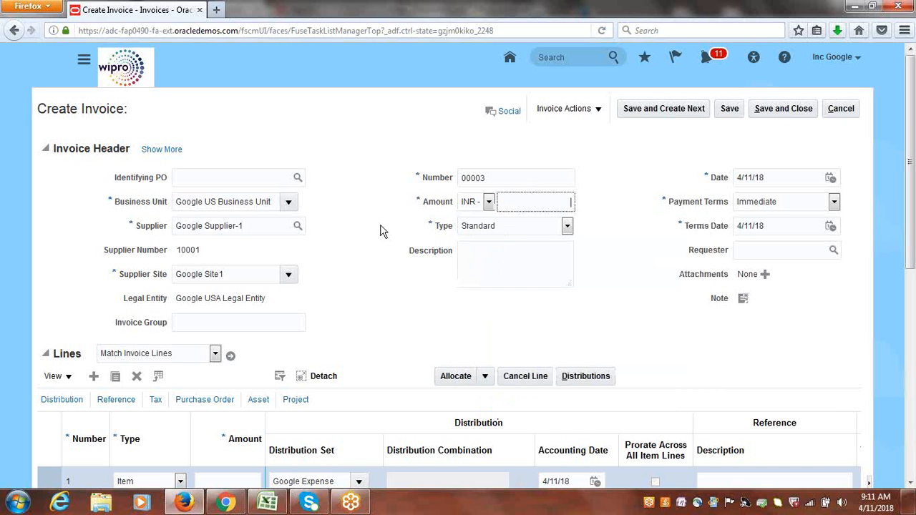
Enter the invoice amount as 600,000.00 INR.
click(527, 204)
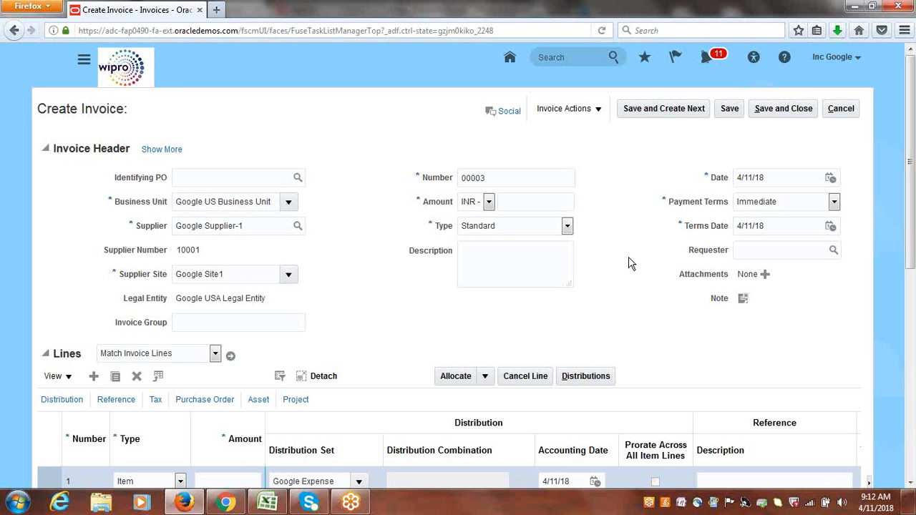
click(550, 200)
text(50)
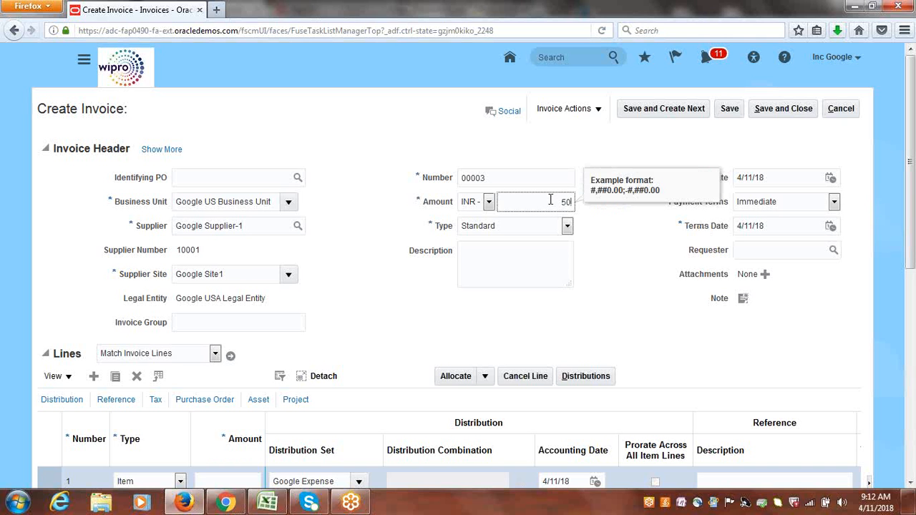
text(0,000)
key(Tab)
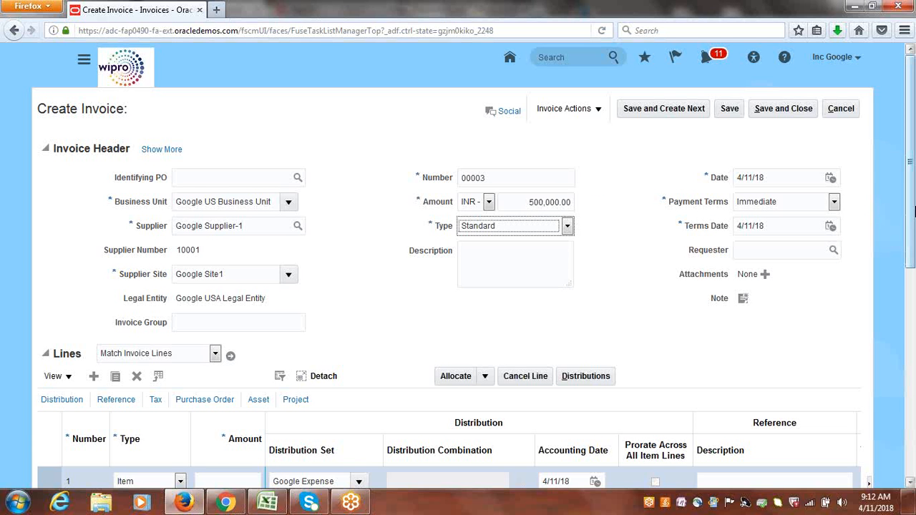
drag(915, 208, 915, 208)
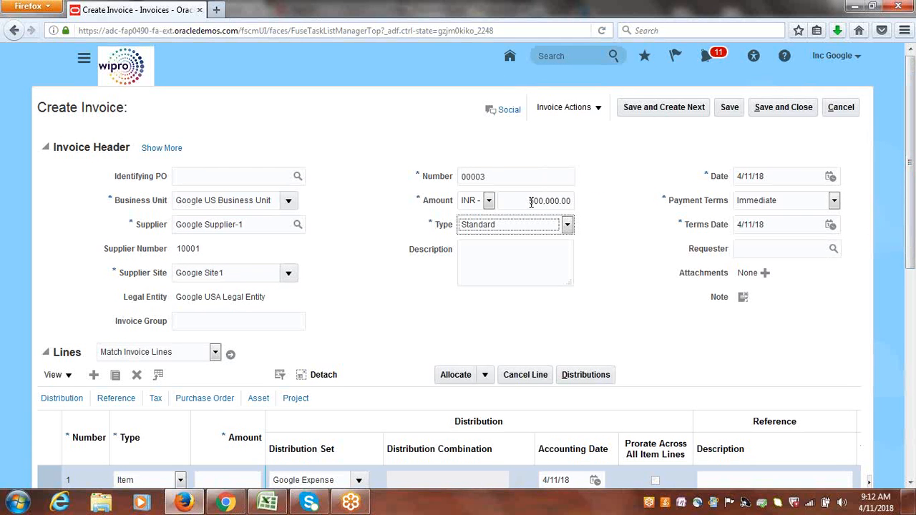
click(531, 202)
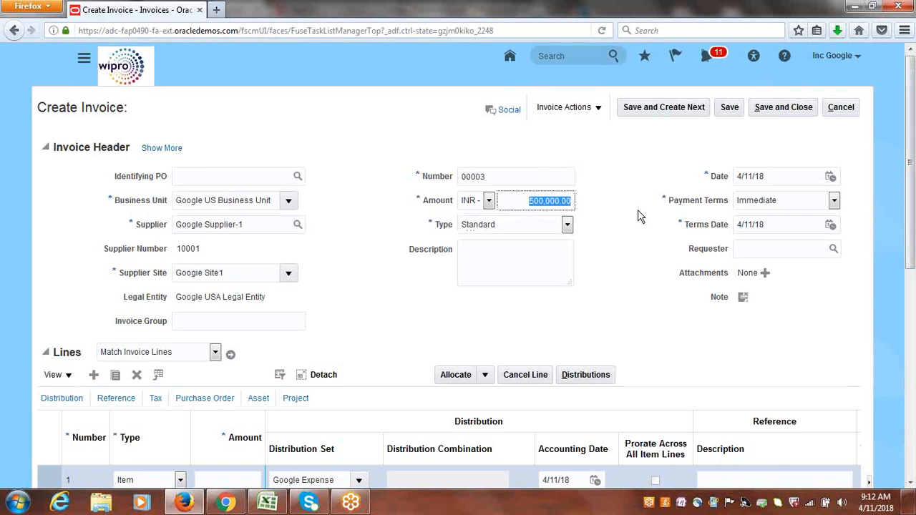
click(533, 203)
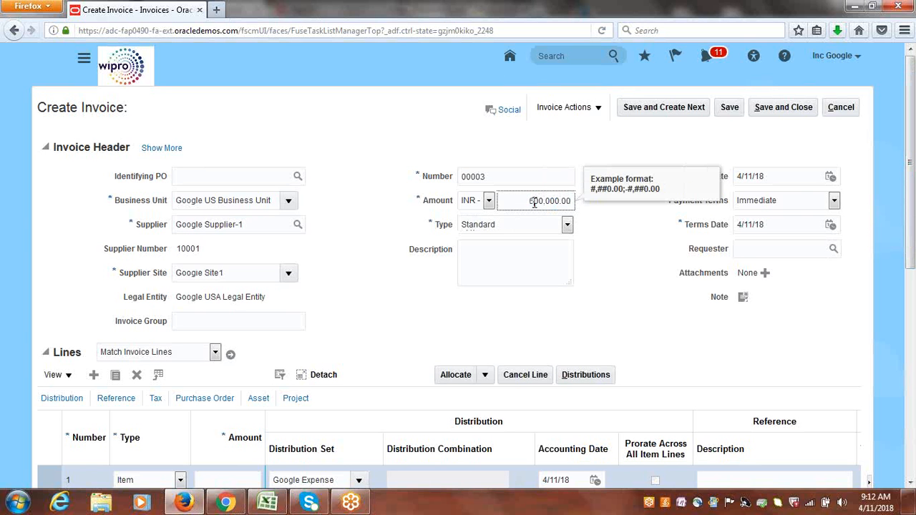
key(Tab)
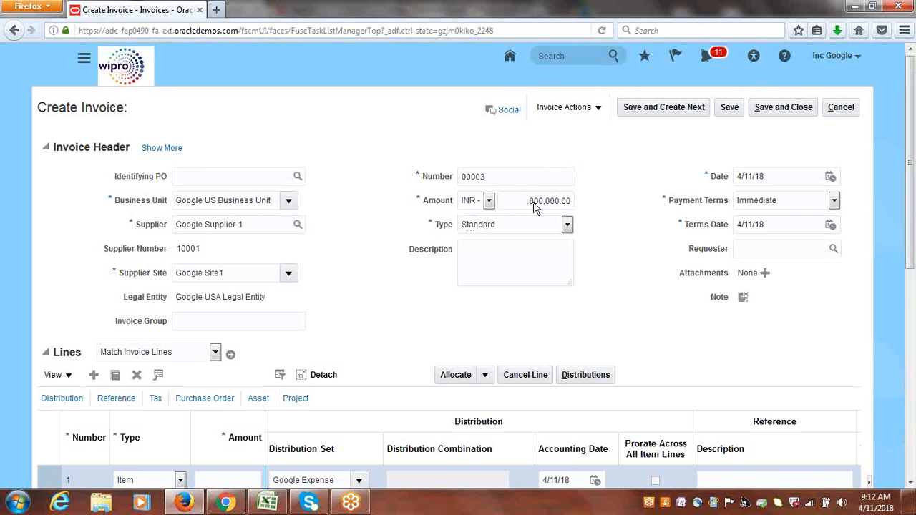
Enter 600,000.00 as the amount on invoice line 1.
scroll(458, 403, down, 2)
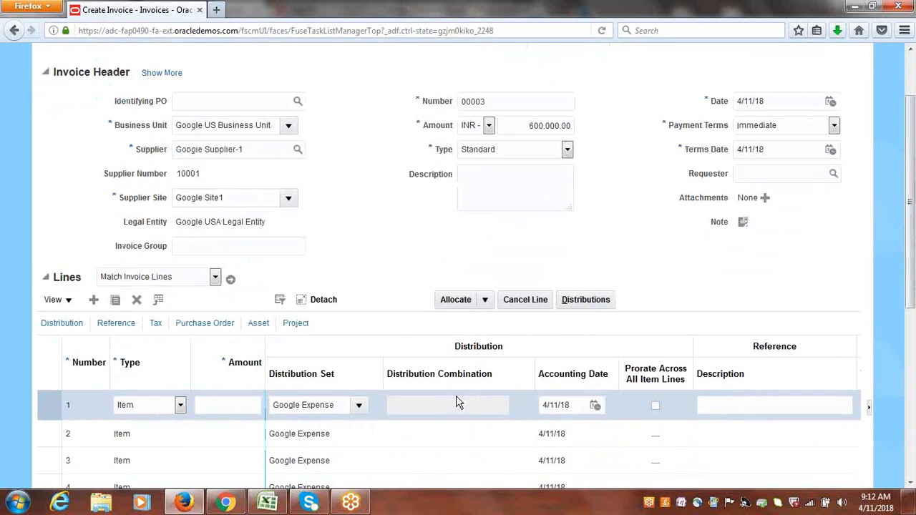
click(227, 402)
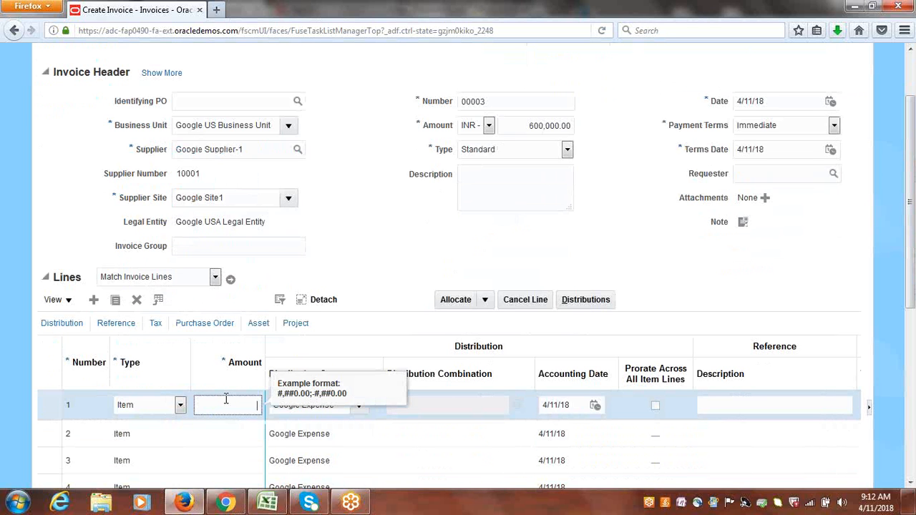
text(600000)
key(Tab)
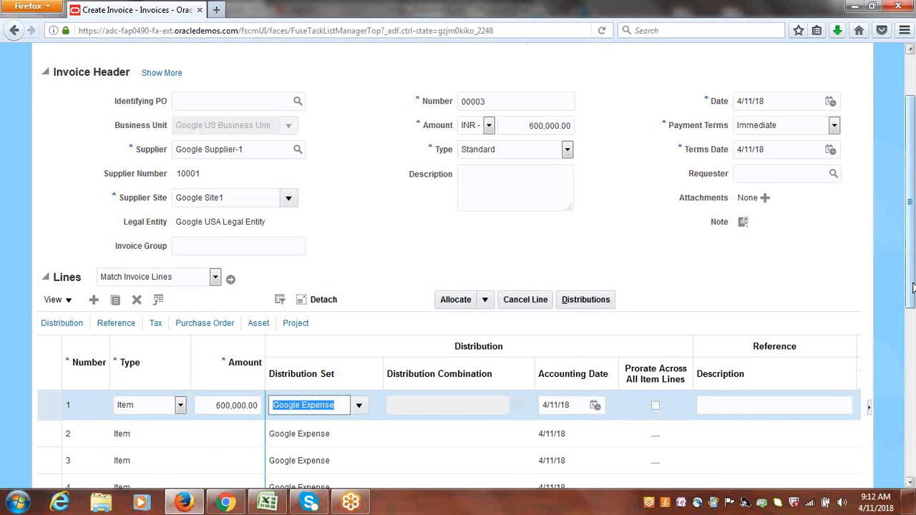
Validate the invoice.
drag(910, 288, 910, 164)
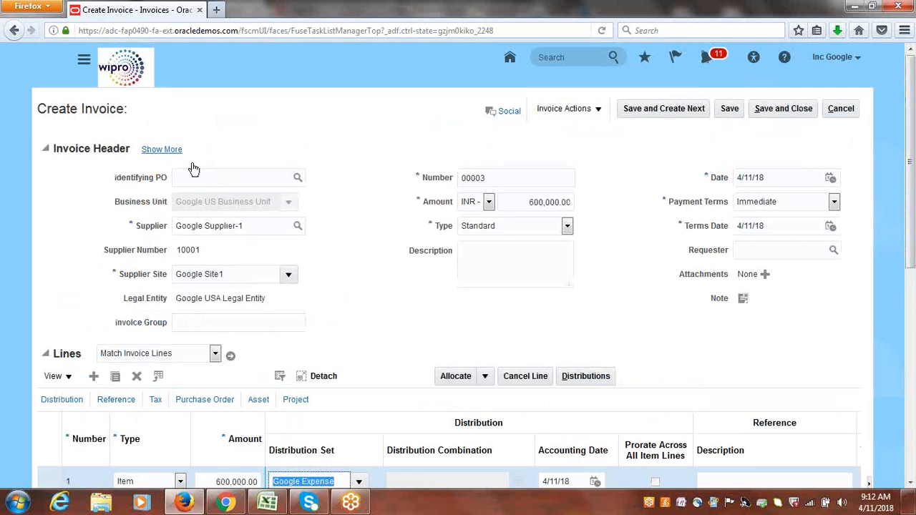
click(171, 153)
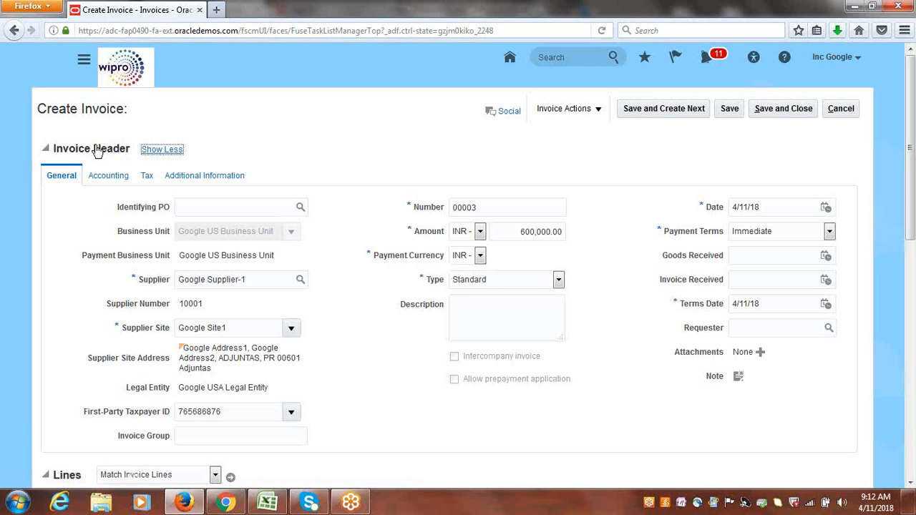
click(161, 149)
click(598, 109)
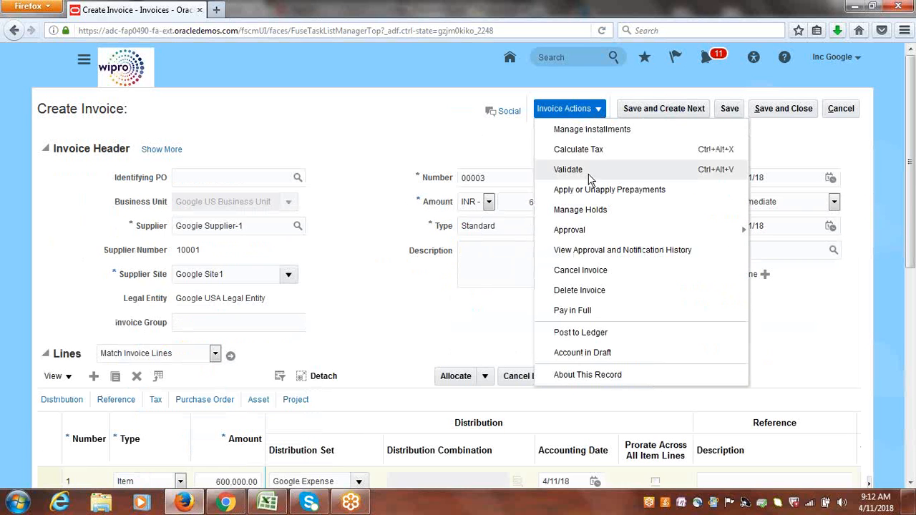
click(588, 172)
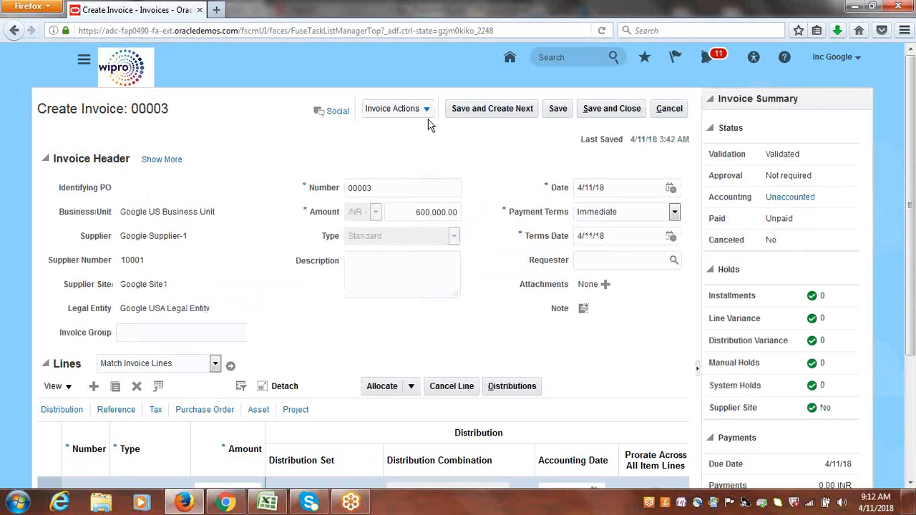
Post the invoice to the ledger, then save and close it.
click(427, 111)
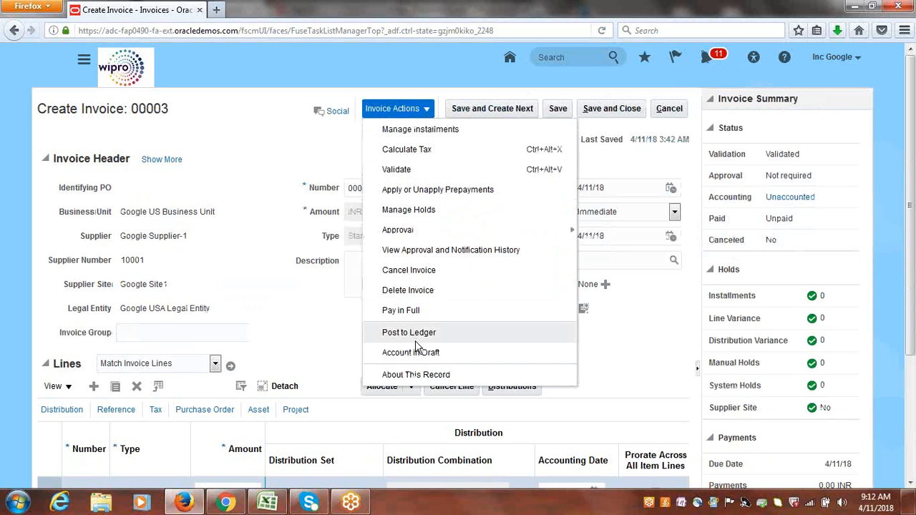
click(418, 334)
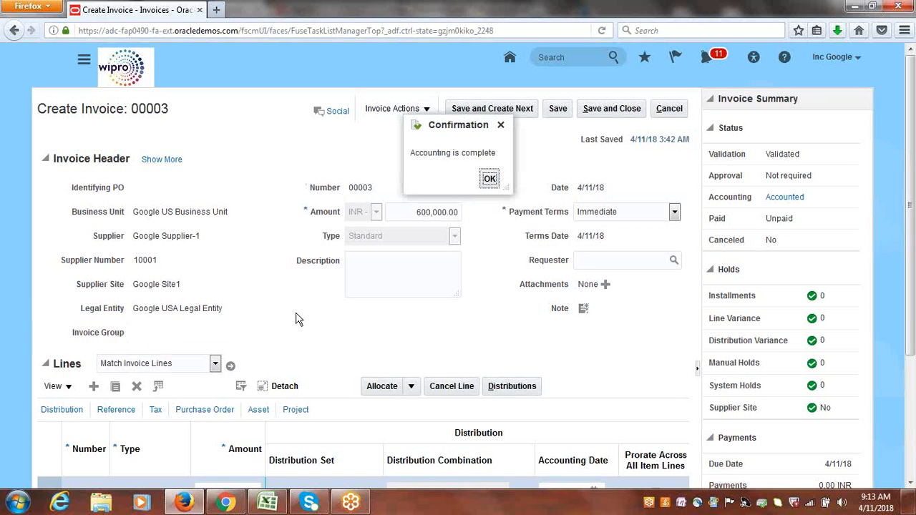
click(490, 180)
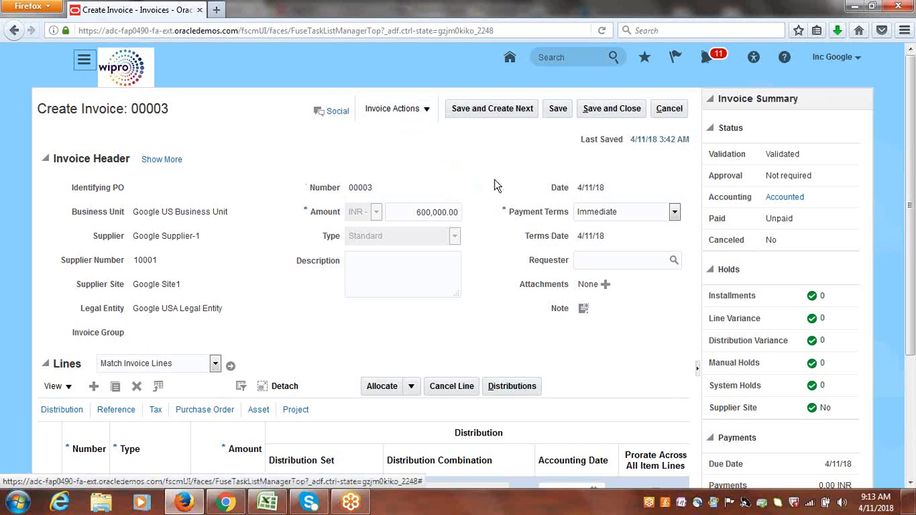
click(613, 111)
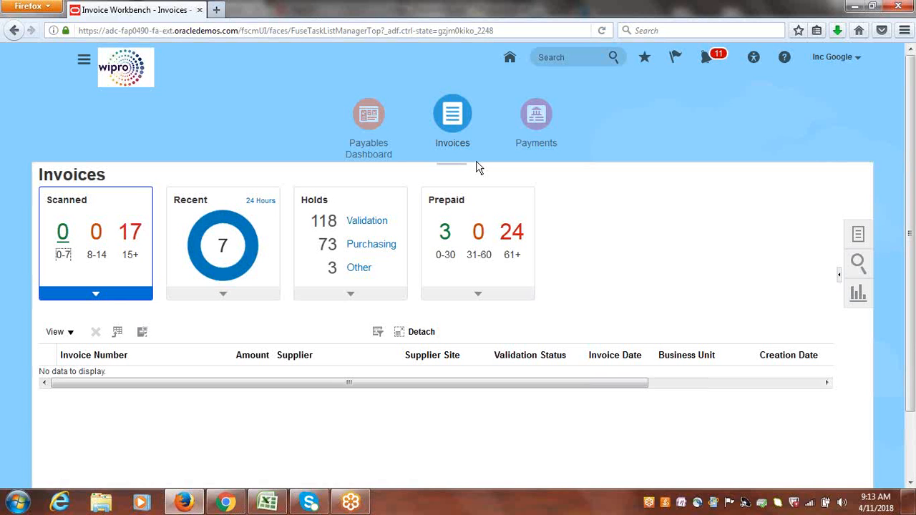
Open Create Payment from the Payments work area.
click(534, 113)
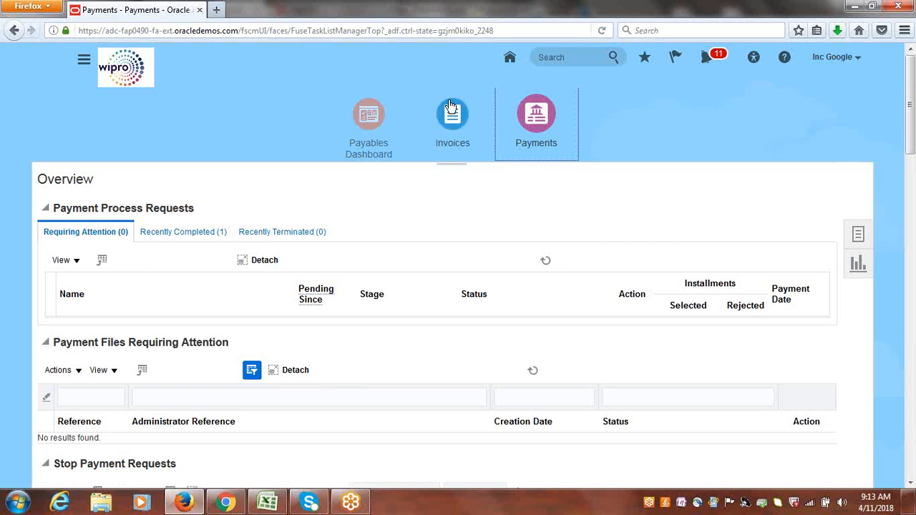
click(864, 241)
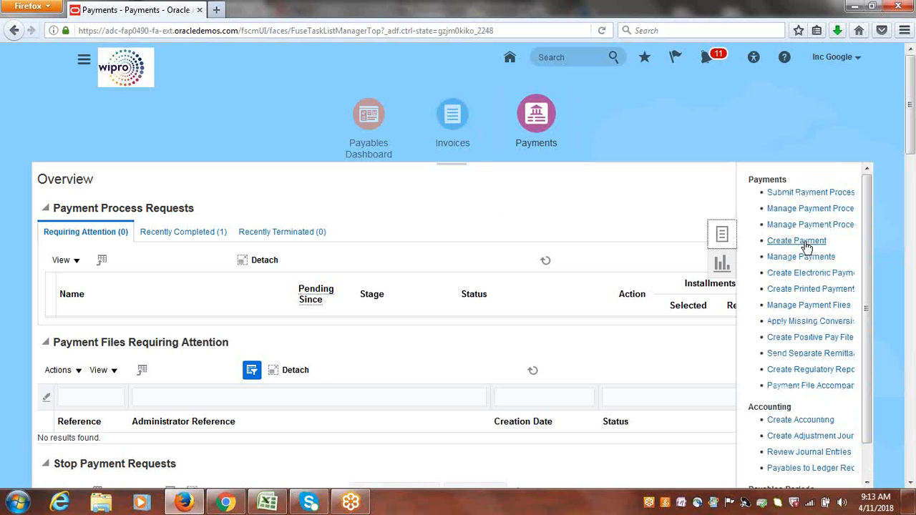
click(806, 244)
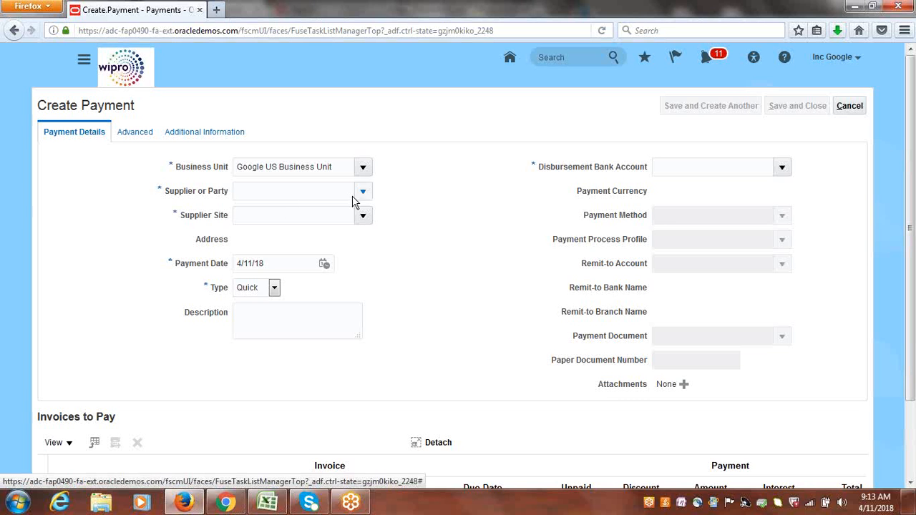
Choose Google Supplier-1 as the supplier or party for the payment.
click(364, 194)
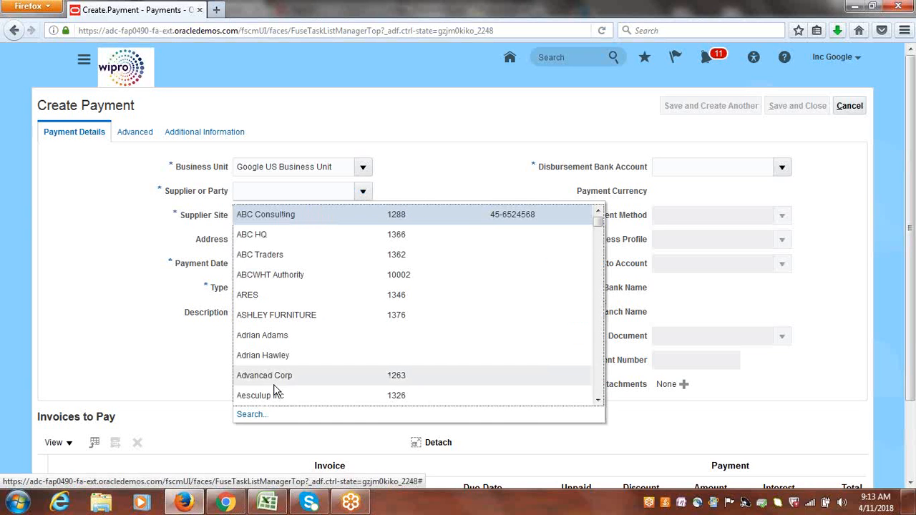
click(443, 157)
click(326, 189)
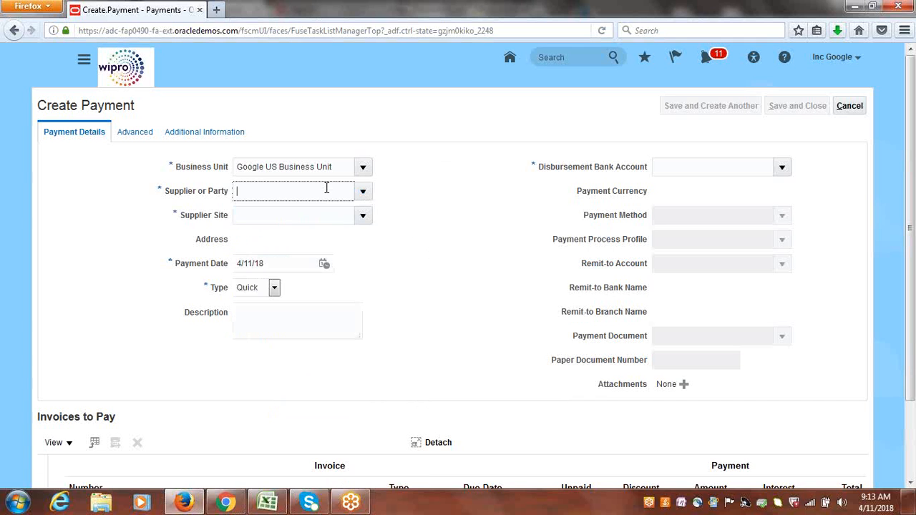
text(googie s)
key(Tab)
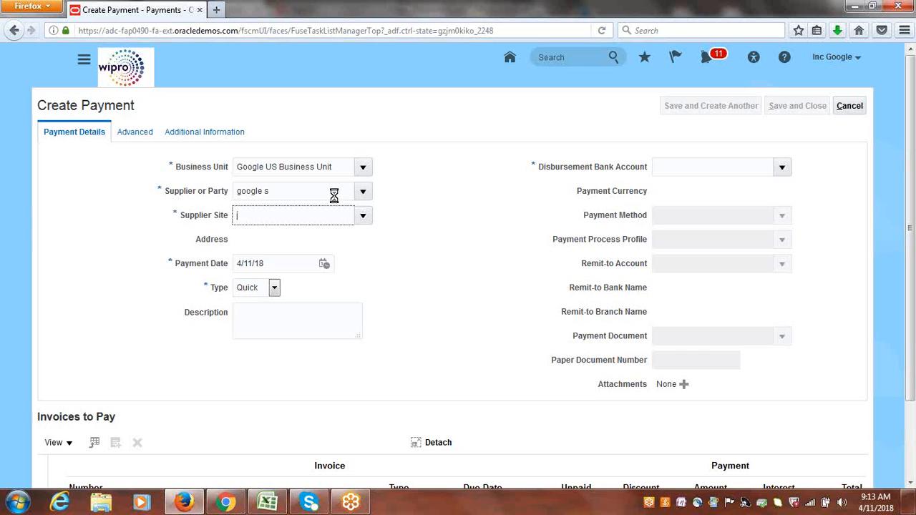
Select Google Corporate Account as the disbursement bank account and set the payment currency to INR - Indian Rupee.
click(781, 169)
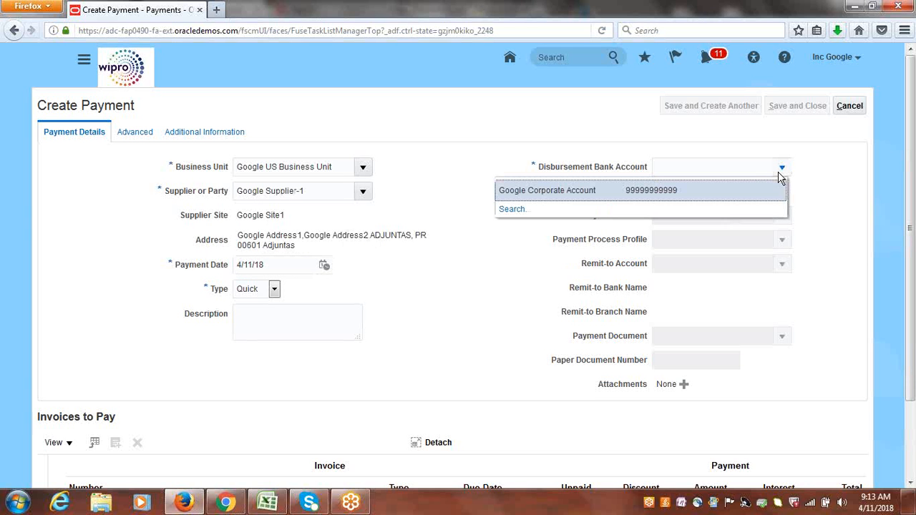
click(520, 193)
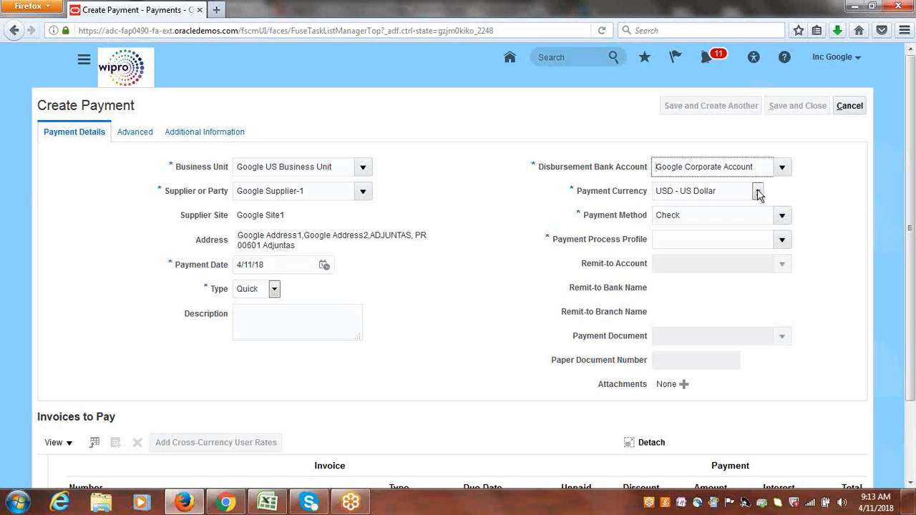
click(757, 192)
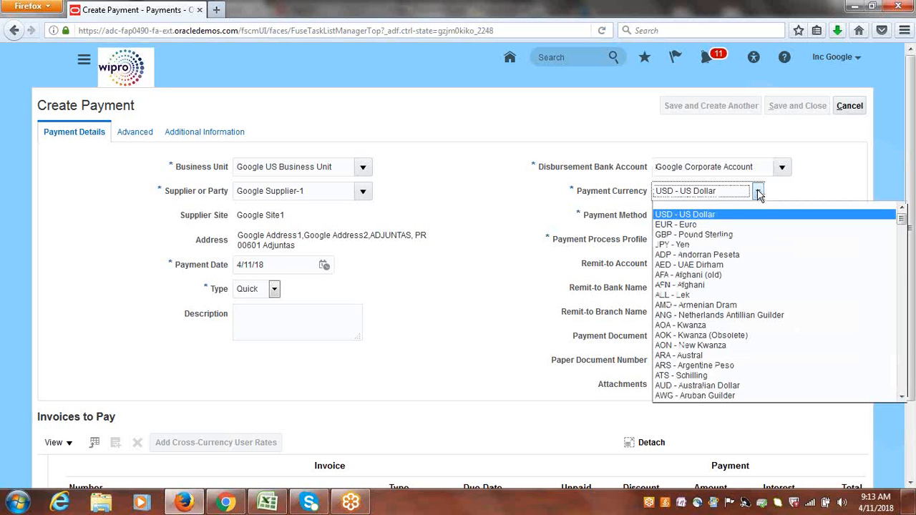
key(i)
key(Down)
key(Down)
key(Down)
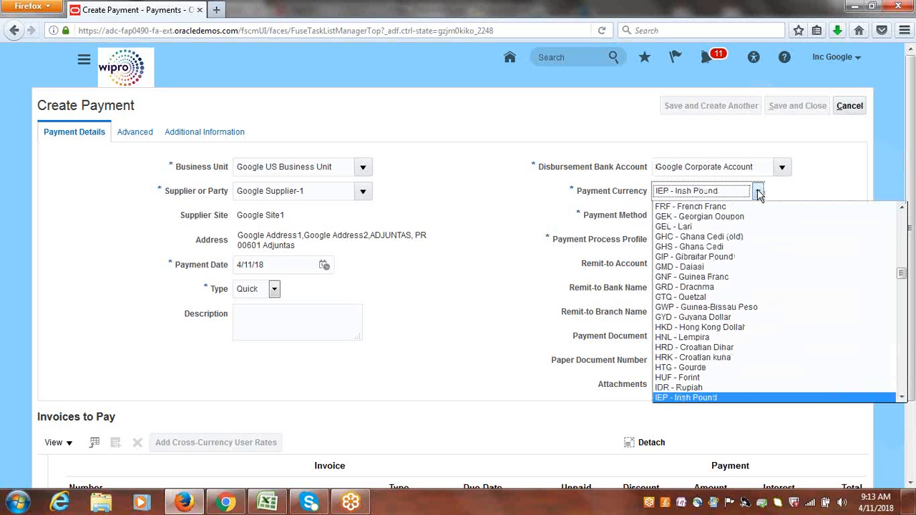
key(Return)
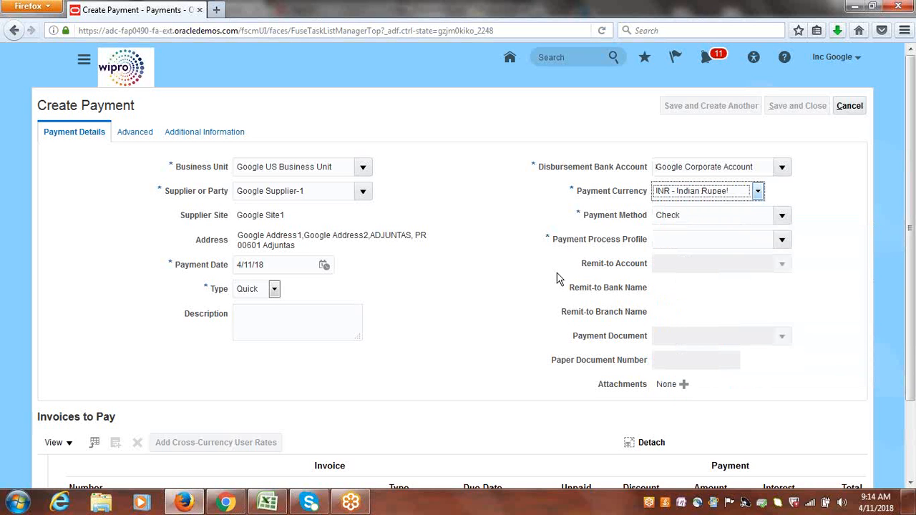
Set the payment process profile to Google Payment Process Profile and the payment document to Google Check.
click(782, 240)
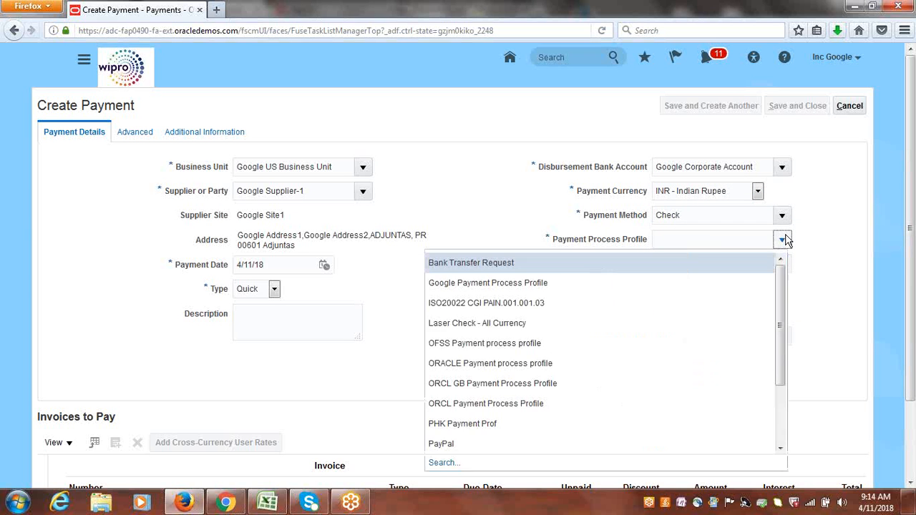
click(466, 284)
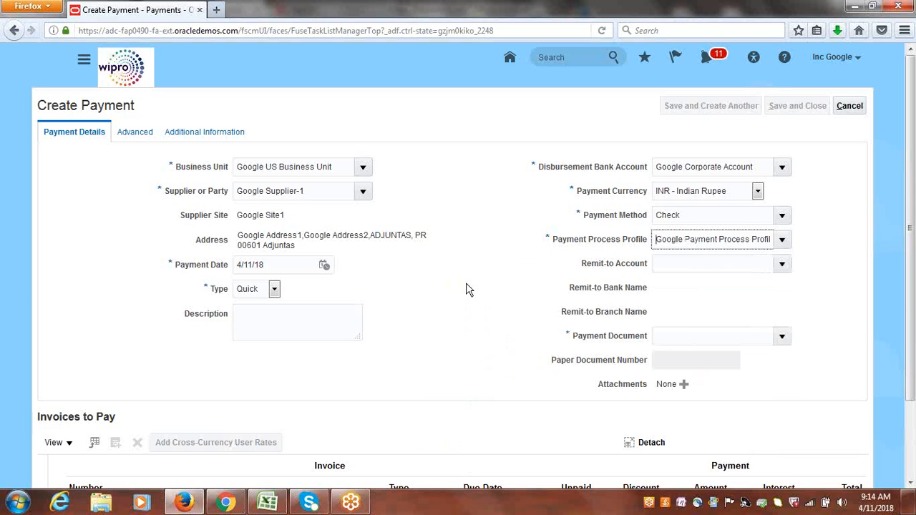
click(781, 336)
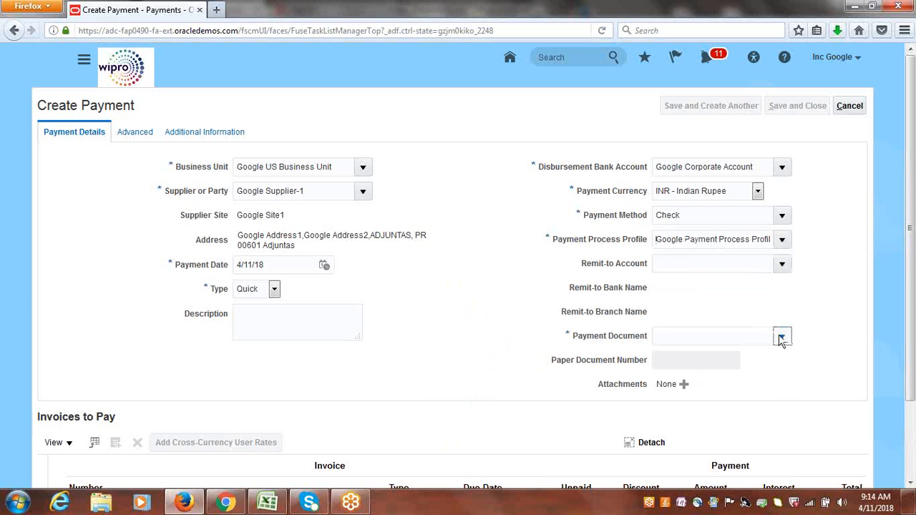
click(532, 380)
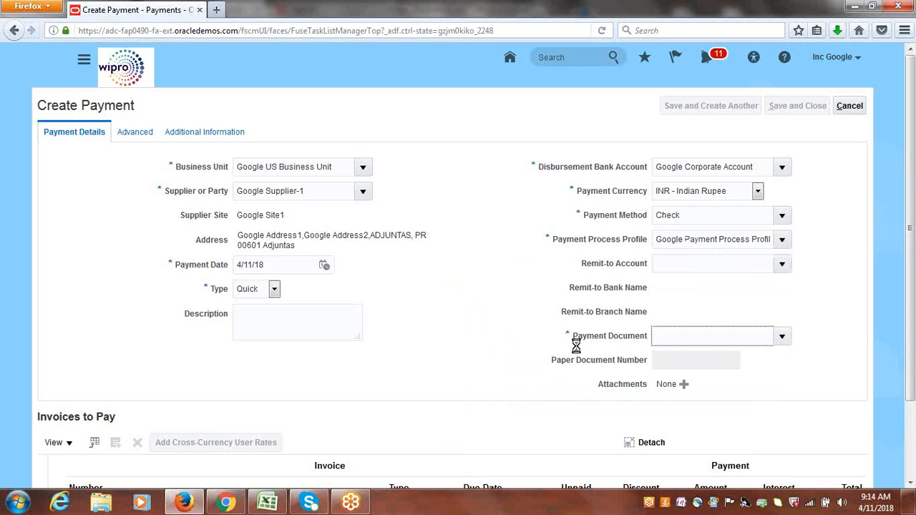
Add invoice 00003 to the invoices to pay.
drag(912, 190, 914, 255)
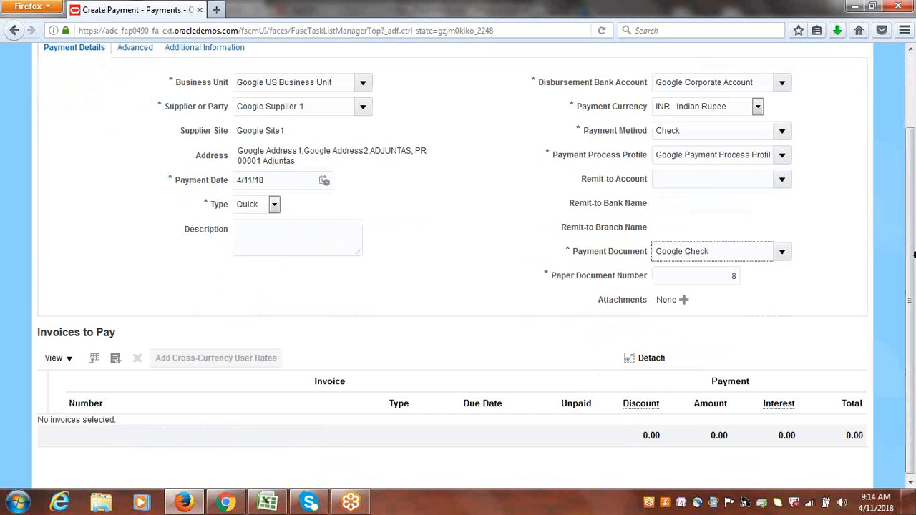
click(115, 360)
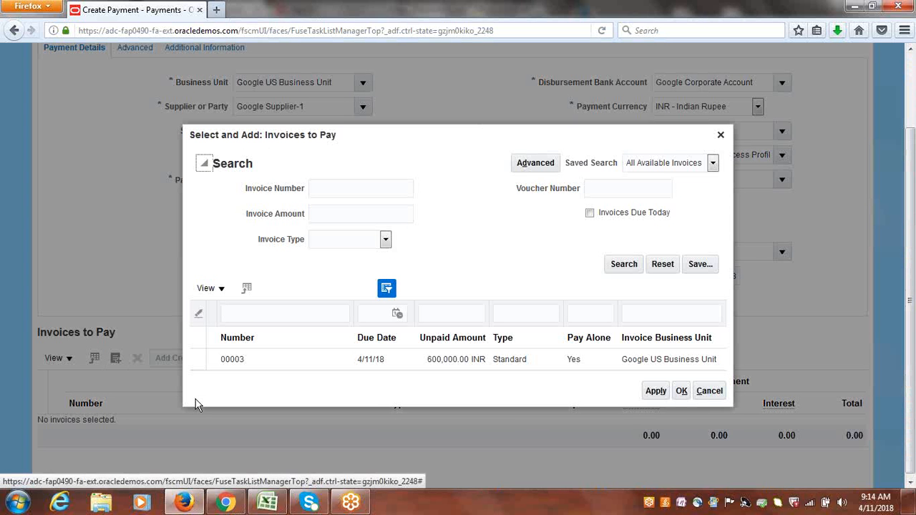
click(200, 363)
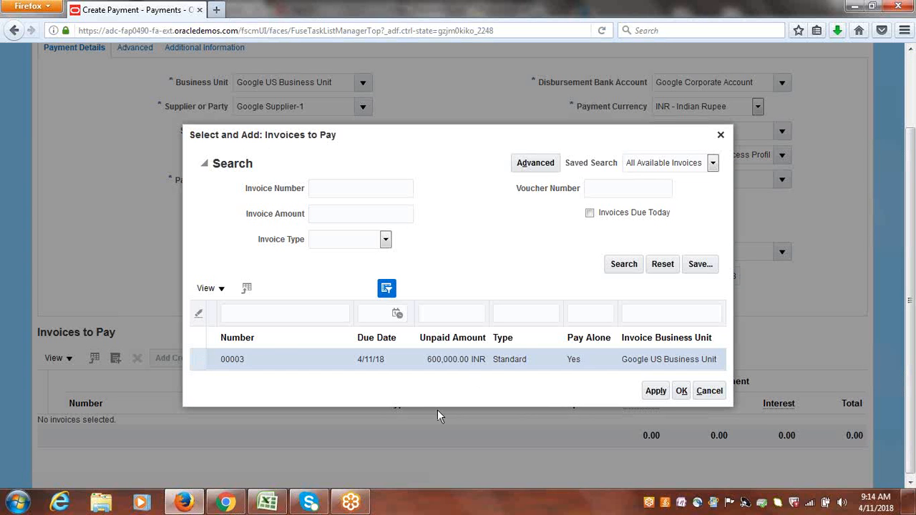
click(653, 391)
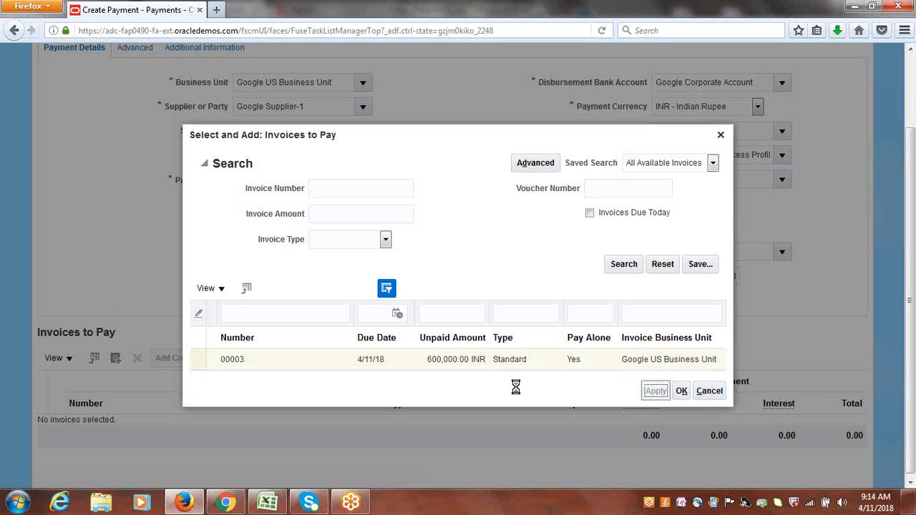
click(683, 387)
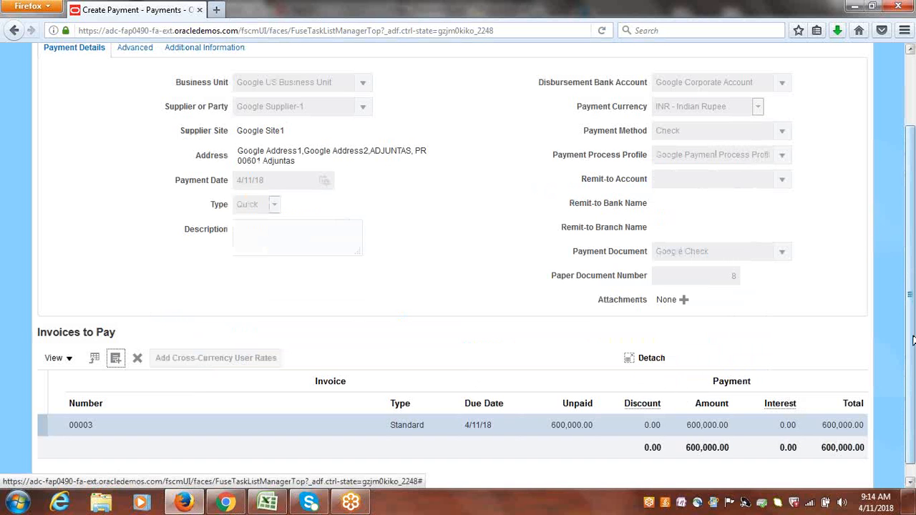
Save and close the payment.
scroll(914, 349, up, 2)
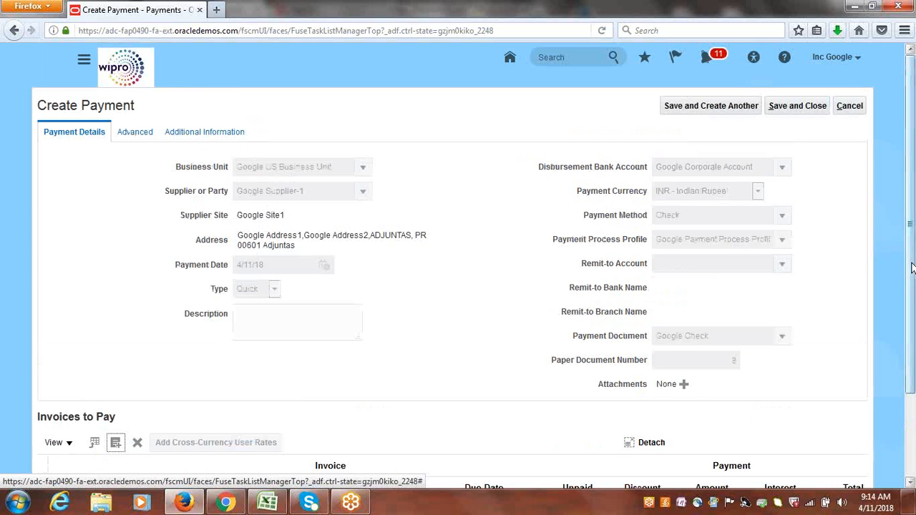
click(796, 109)
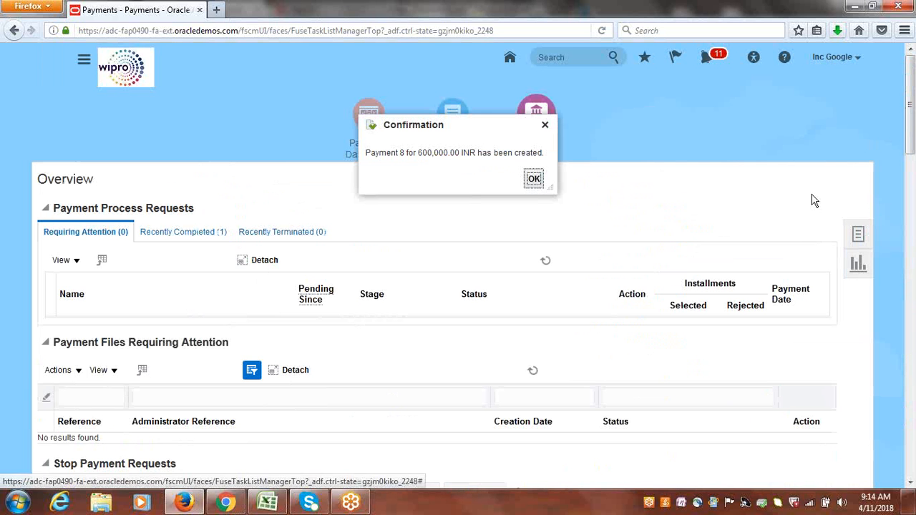
click(535, 179)
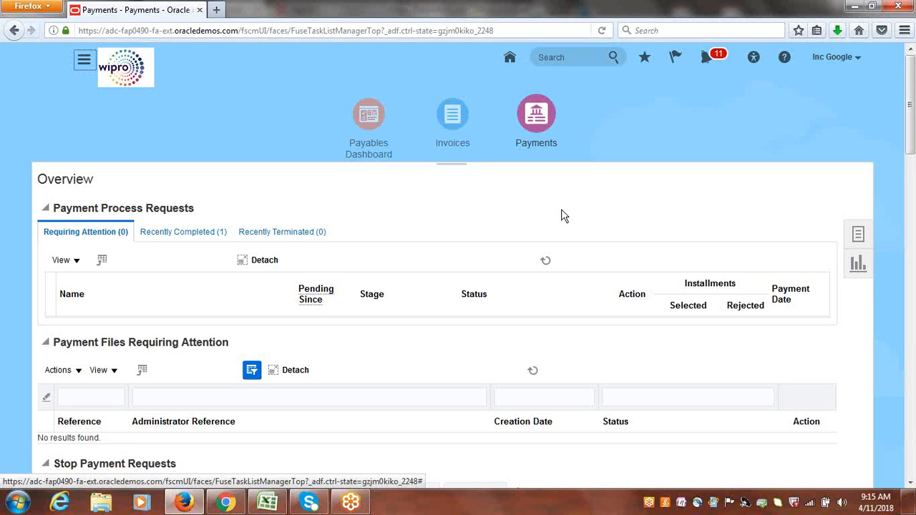
Switch to Excel and mark item 12, Foreign Currency Invoice & Payment Configuration & Process, as Done.
click(270, 503)
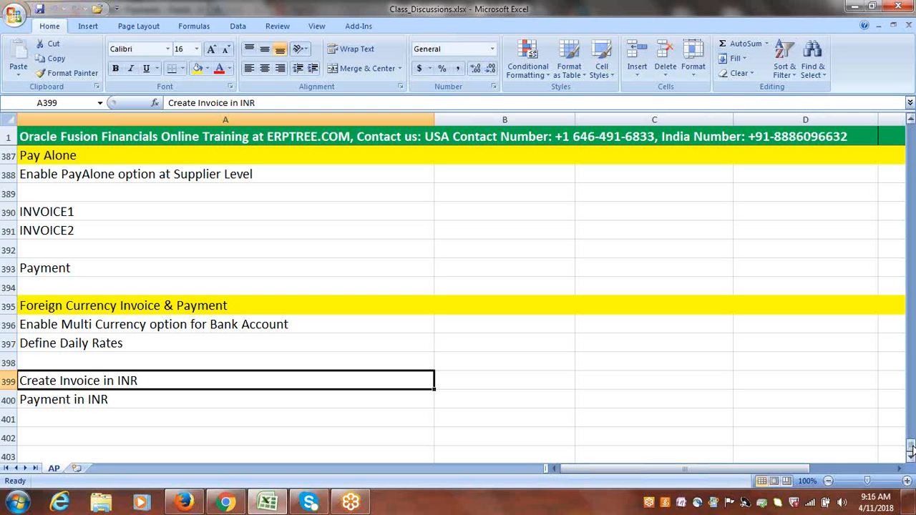
drag(910, 449, 908, 396)
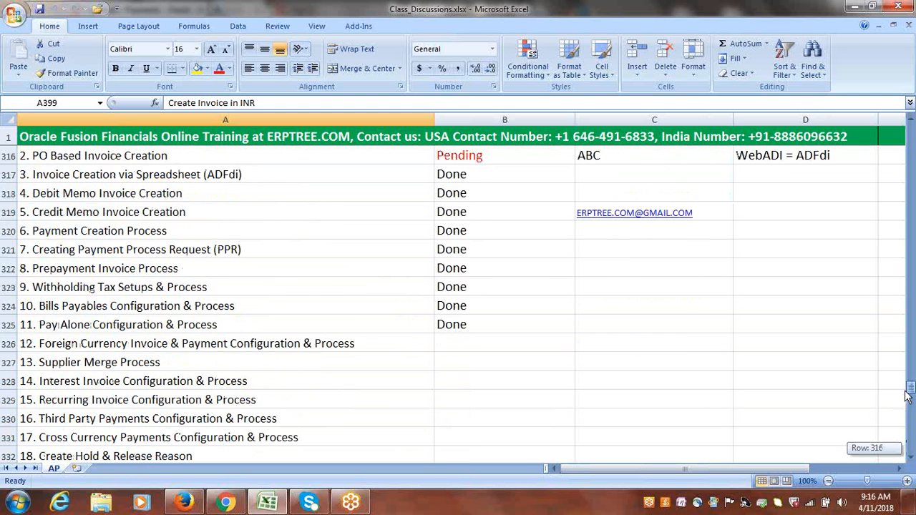
drag(908, 396, 910, 407)
click(285, 287)
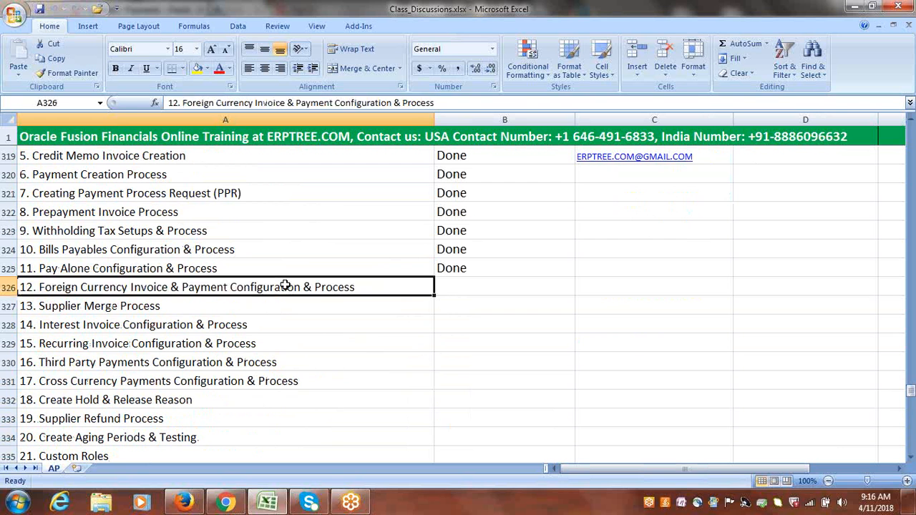
key(Tab)
text(done)
key(Tab)
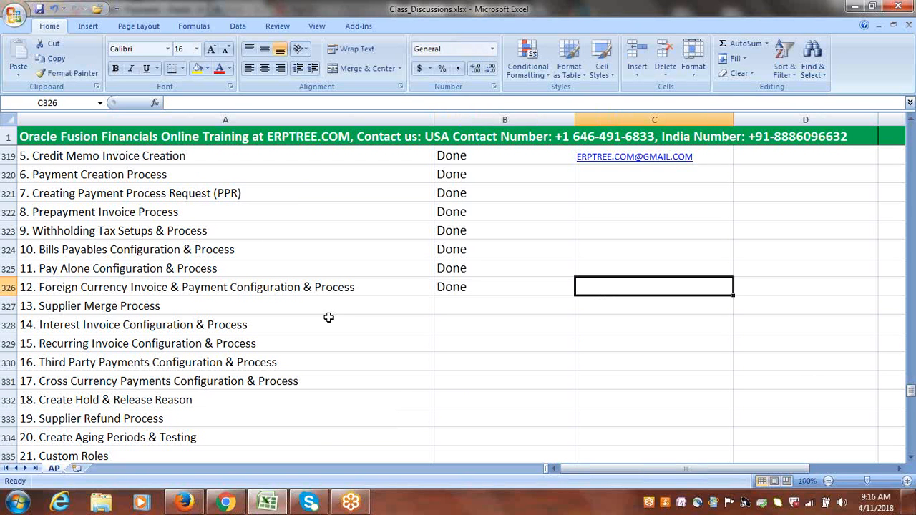
click(164, 306)
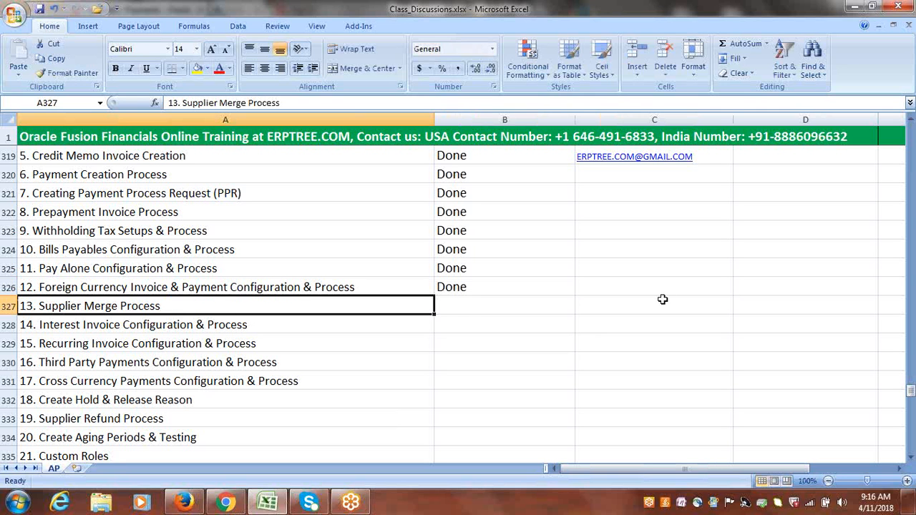
click(633, 300)
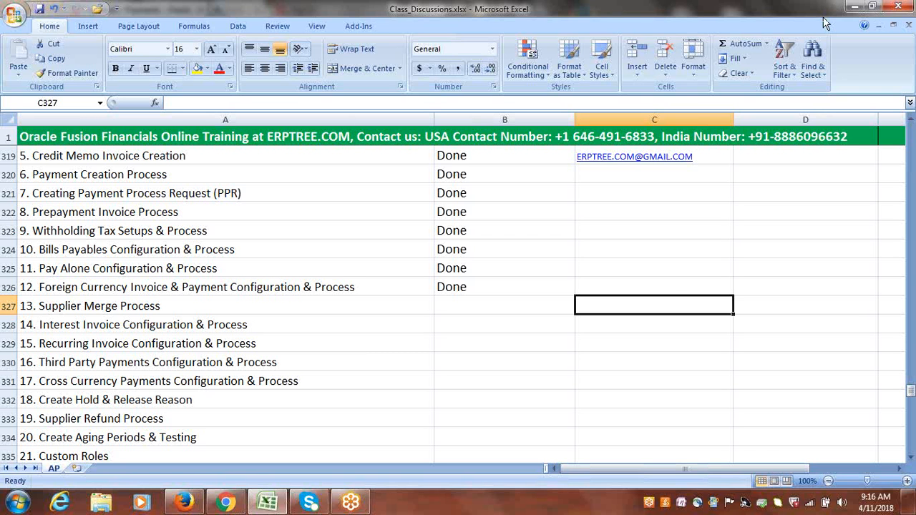
Save the course tracker workbook.
click(210, 383)
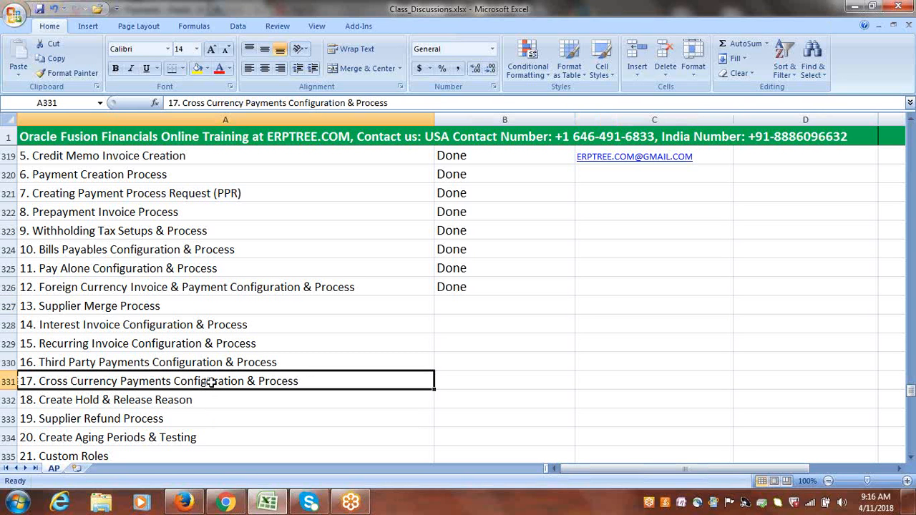
click(5, 382)
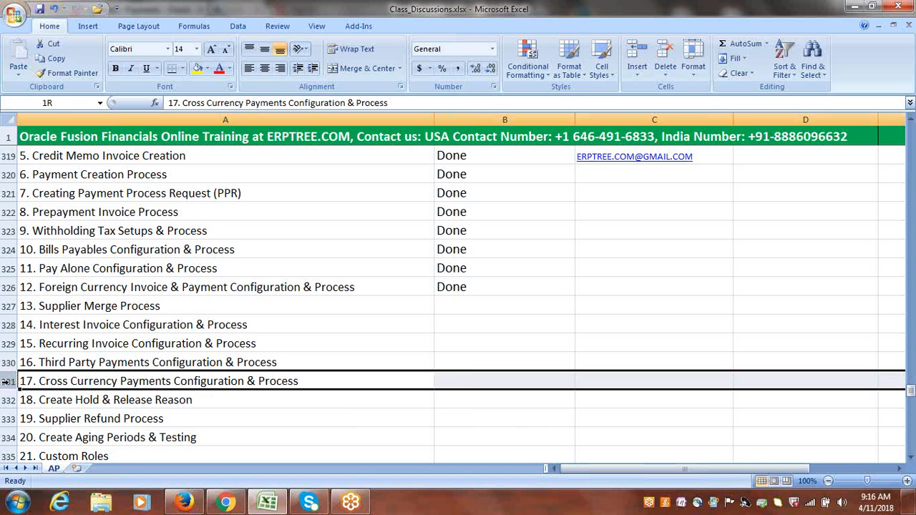
click(89, 381)
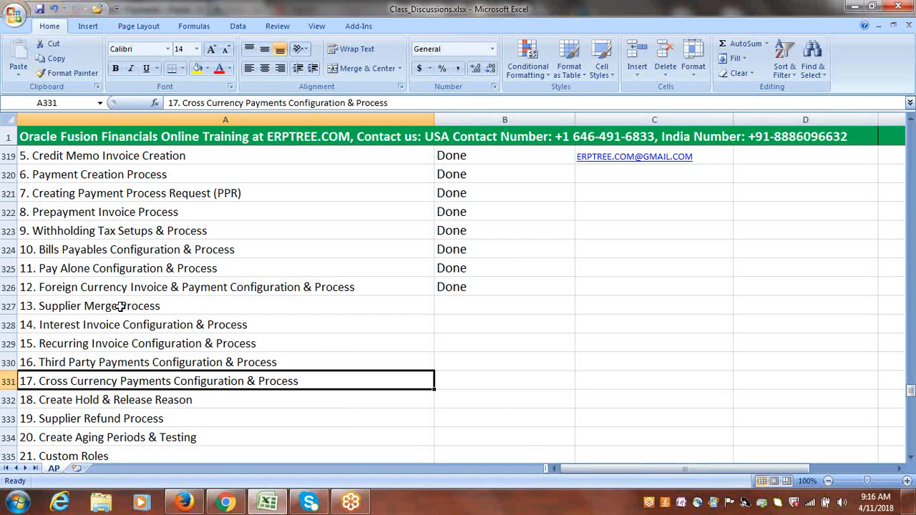
drag(119, 310, 127, 381)
click(126, 382)
drag(122, 309, 129, 363)
click(139, 387)
click(176, 310)
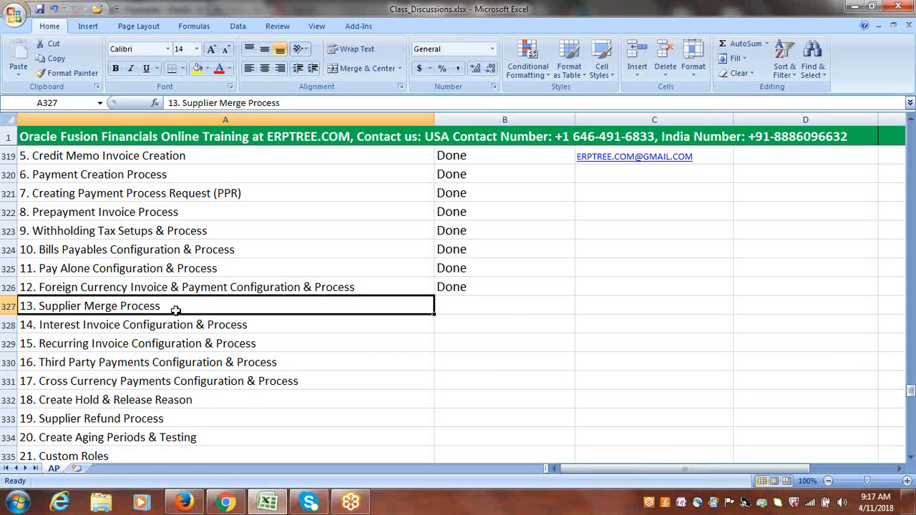
key(ctrl+s)
Enter the note "Google Supplier-1----------->Google Inc" in column C beside item 11, Pay Alone Configuration & Process.
click(621, 269)
text(Go)
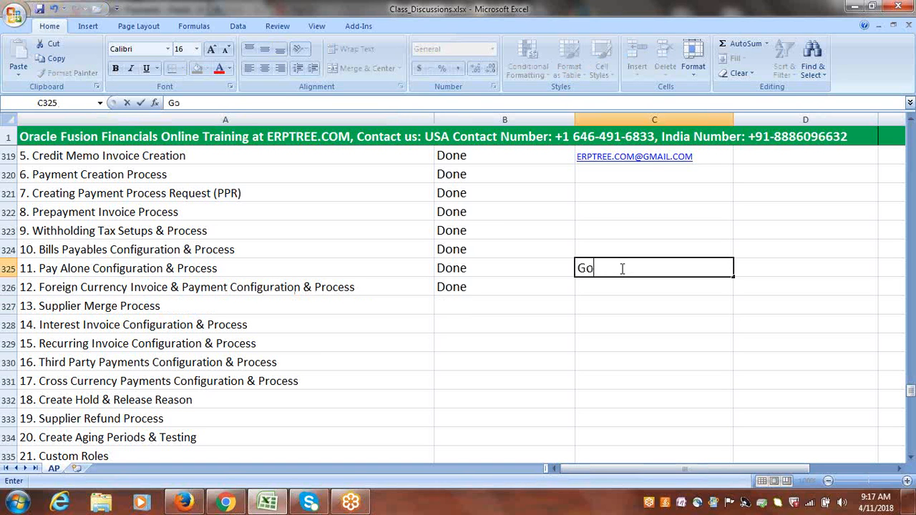
text(ogle Supplier-)
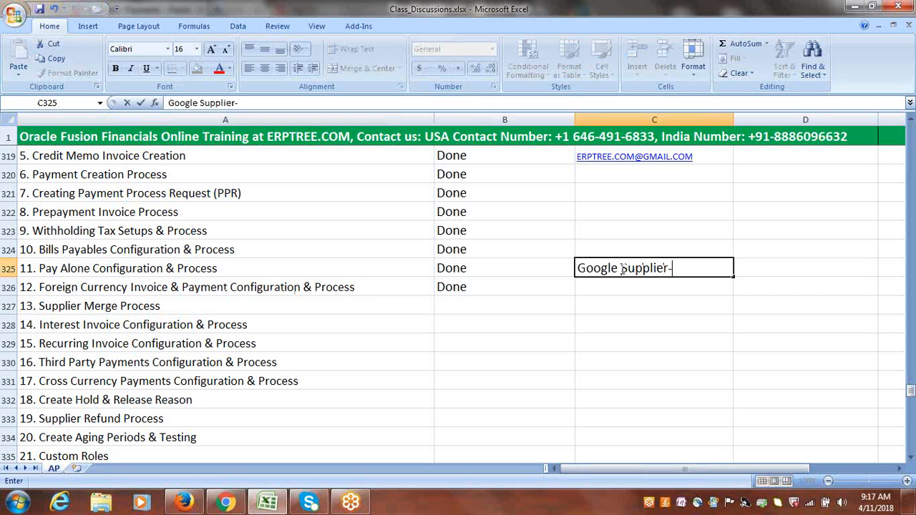
text(1)
text(----------------)
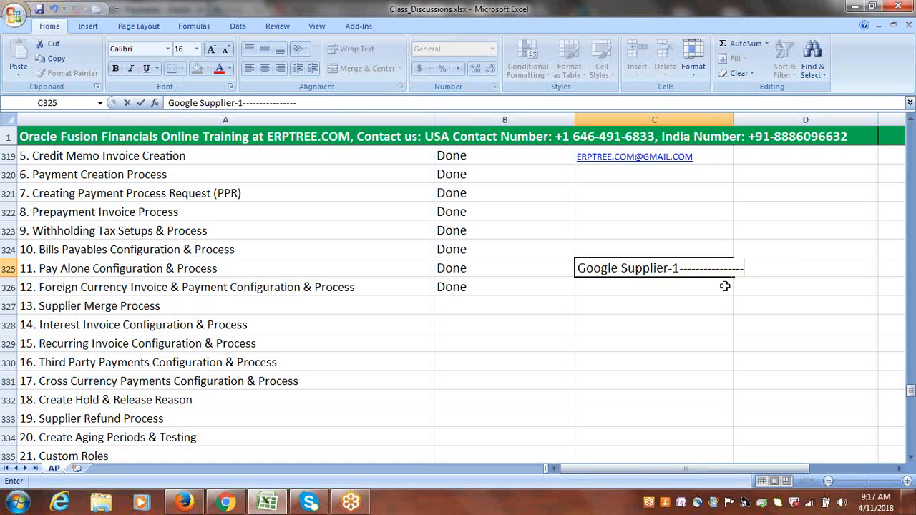
key(BackSpace)
key(BackSpace)
key(BackSpace)
key(BackSpace)
key(BackSpace)
text(>Google)
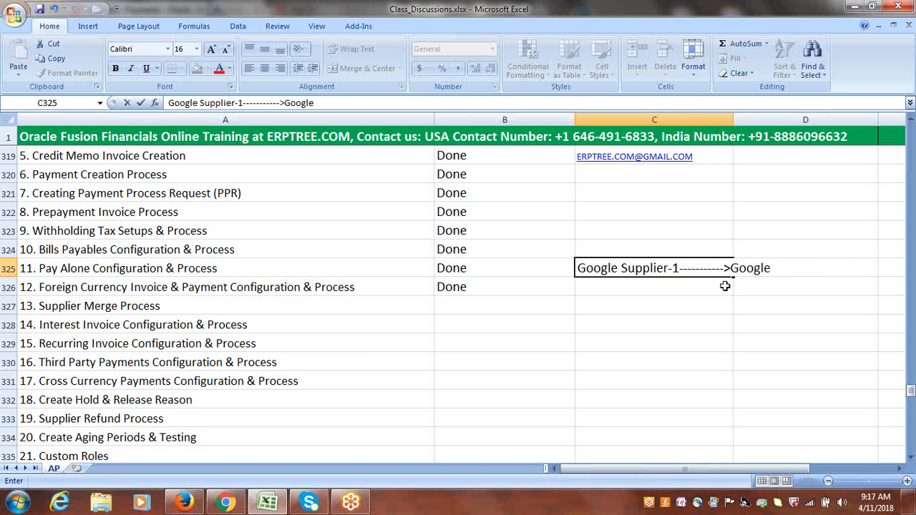
text( Inc)
drag(793, 267, 733, 272)
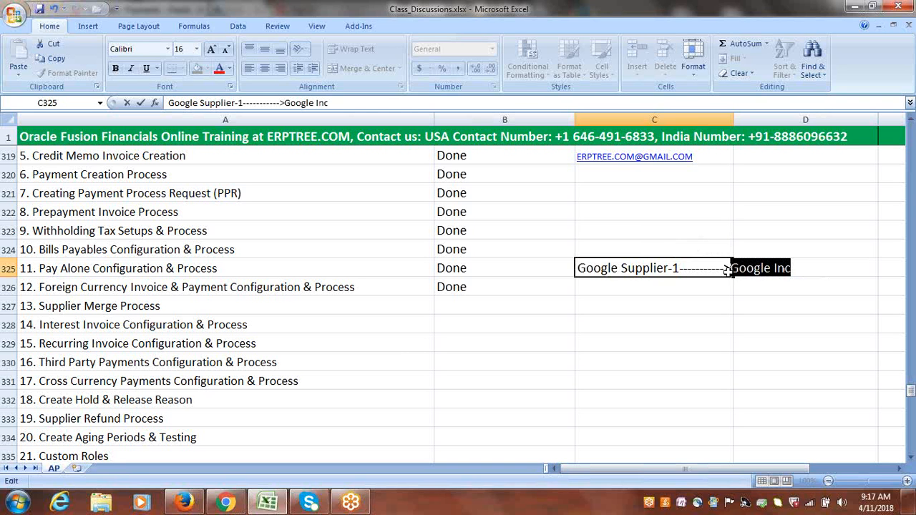
drag(579, 268, 680, 268)
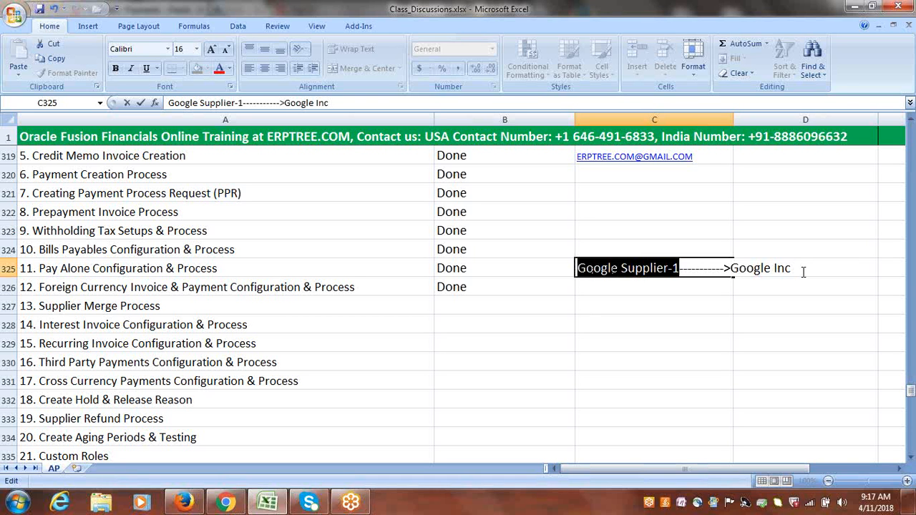
drag(804, 268, 729, 270)
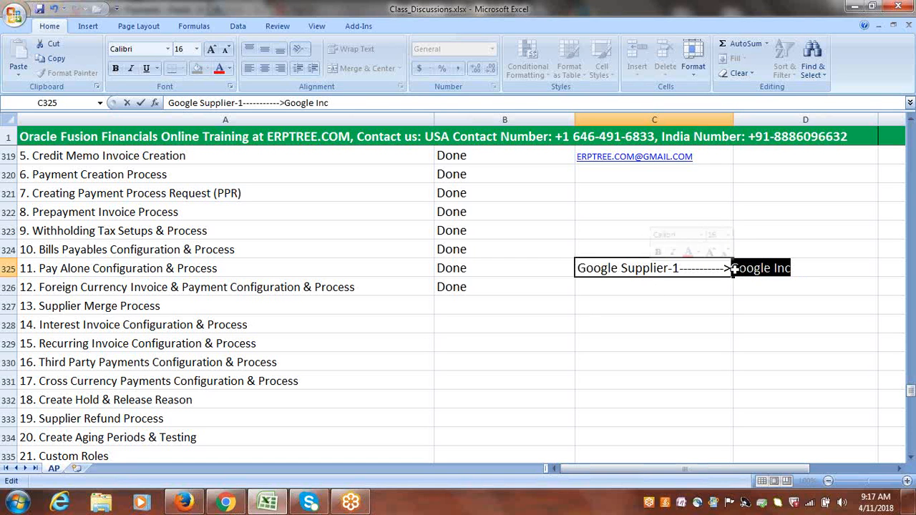
click(648, 292)
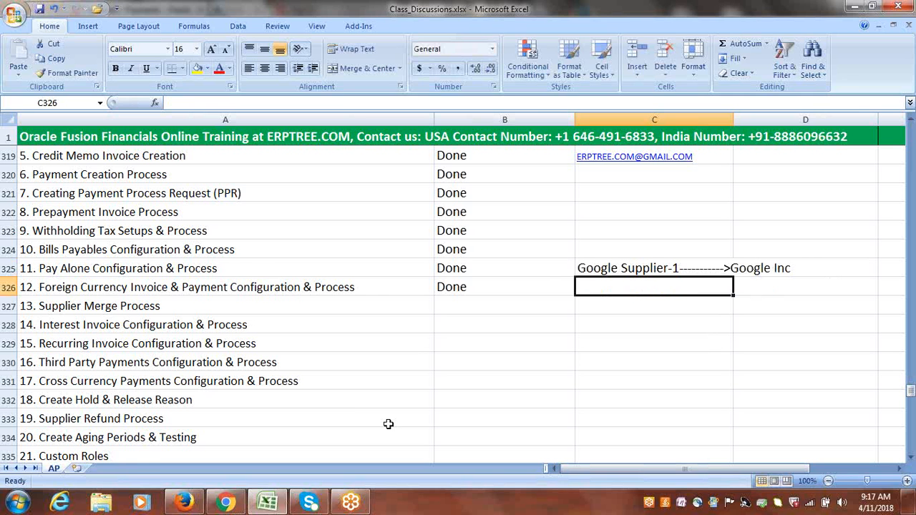
Switch to Firefox, go to the Suppliers work area and start creating a supplier named Google Inc.
click(184, 503)
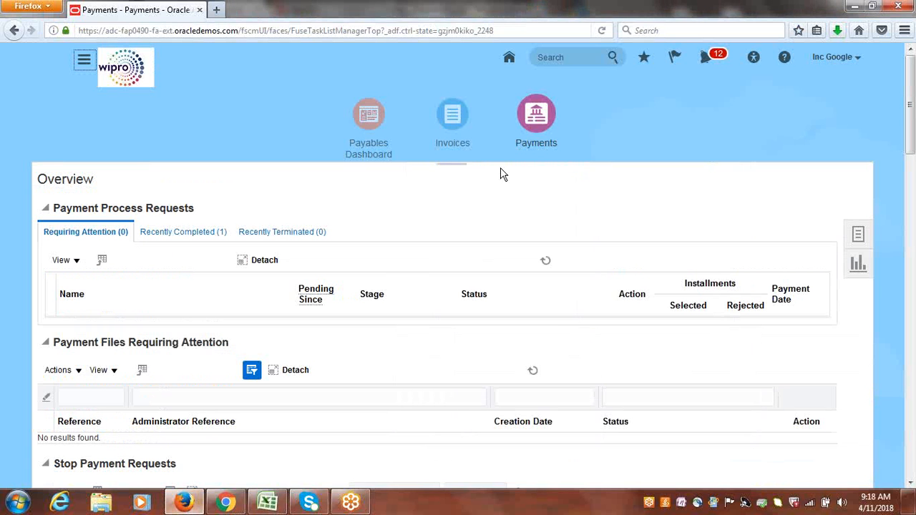
click(852, 236)
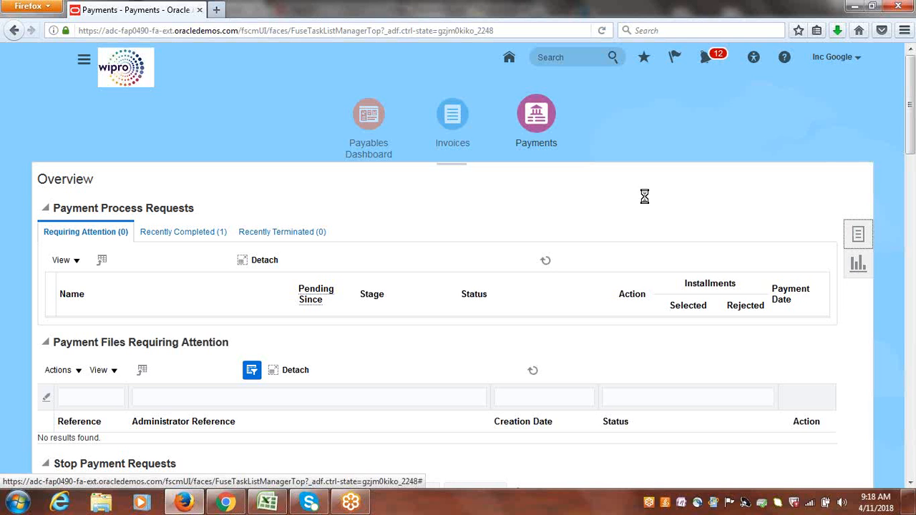
click(289, 128)
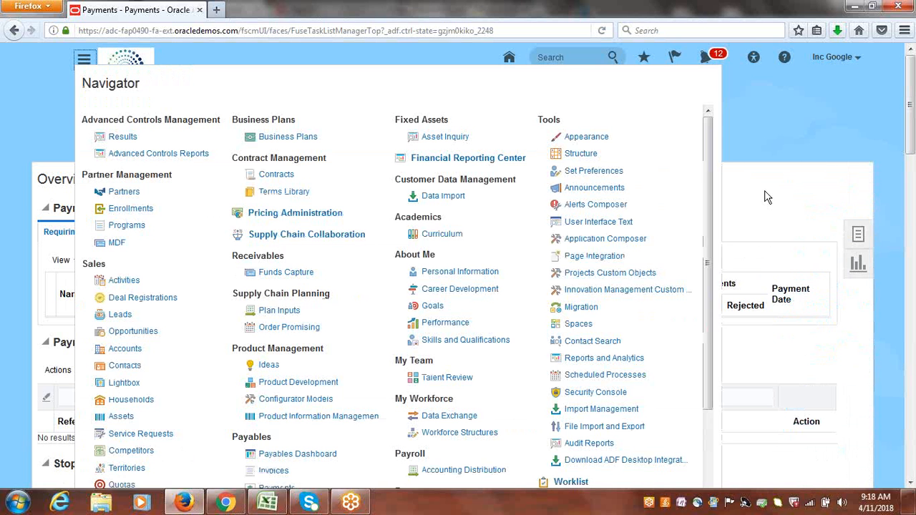
drag(708, 189, 719, 316)
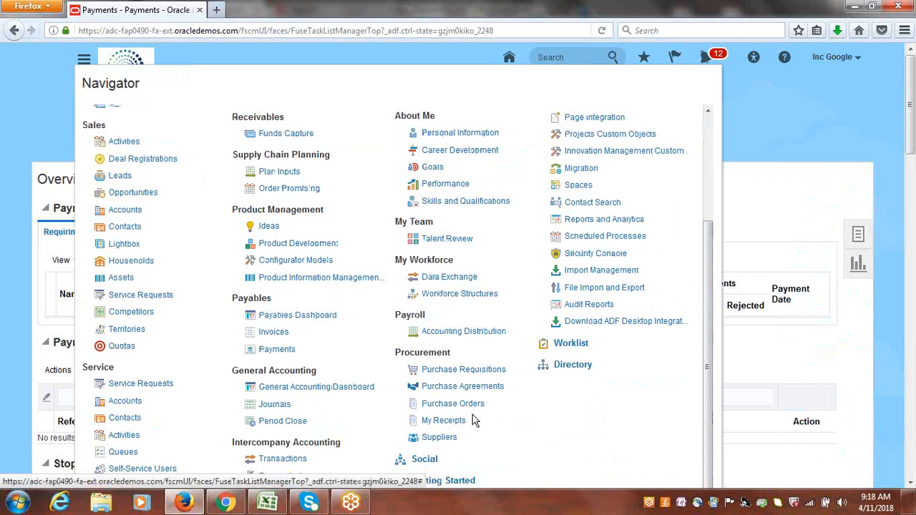
click(438, 444)
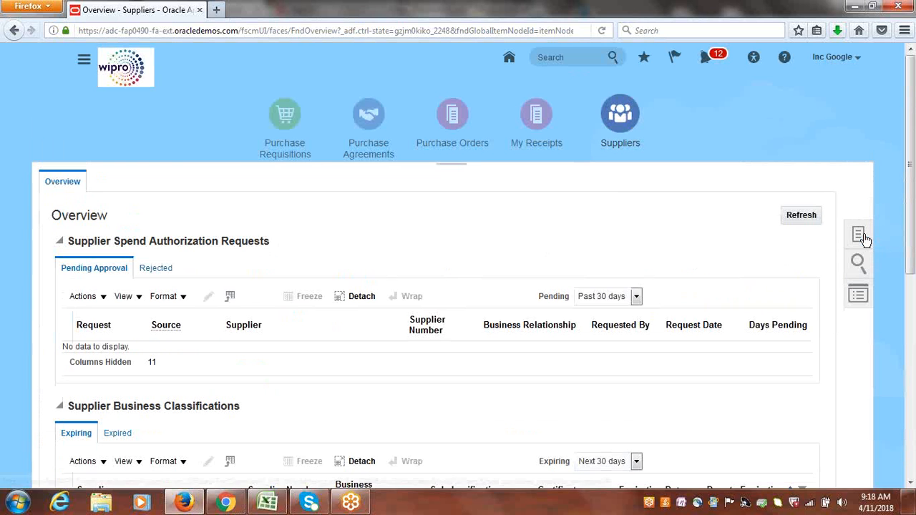
click(859, 235)
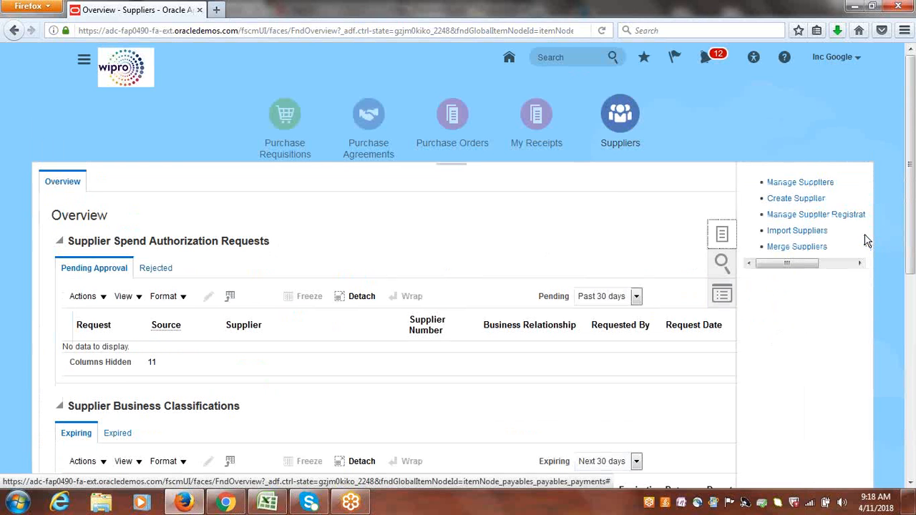
click(780, 199)
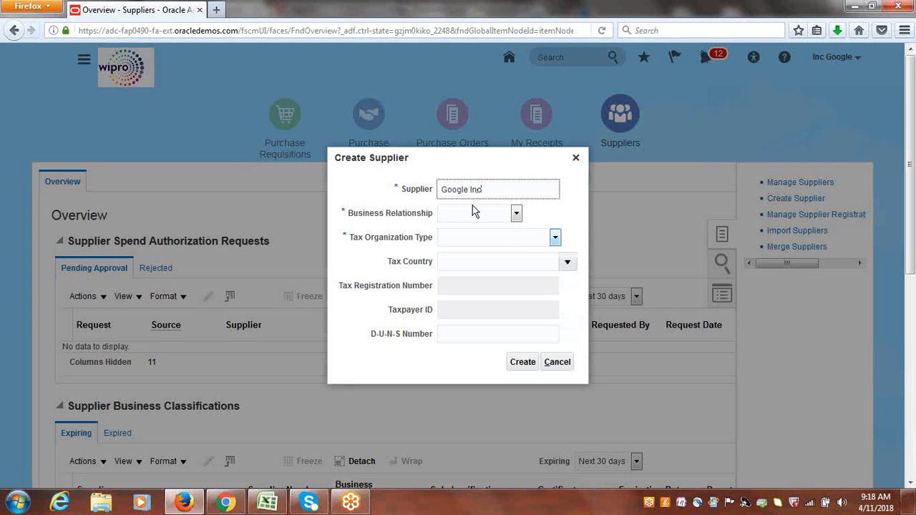
key(Tab)
Set the business relationship to Spend Authorized and tax organization type to Corporation, then create the supplier.
click(515, 213)
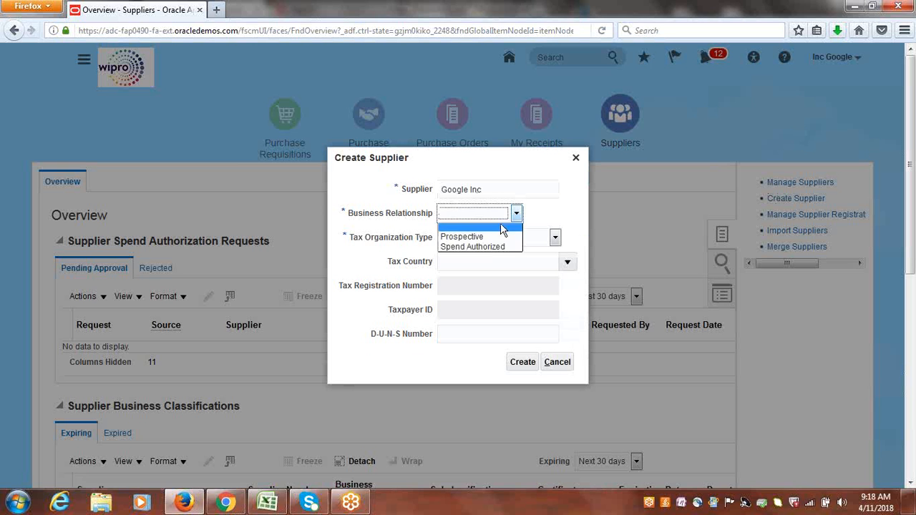
click(489, 248)
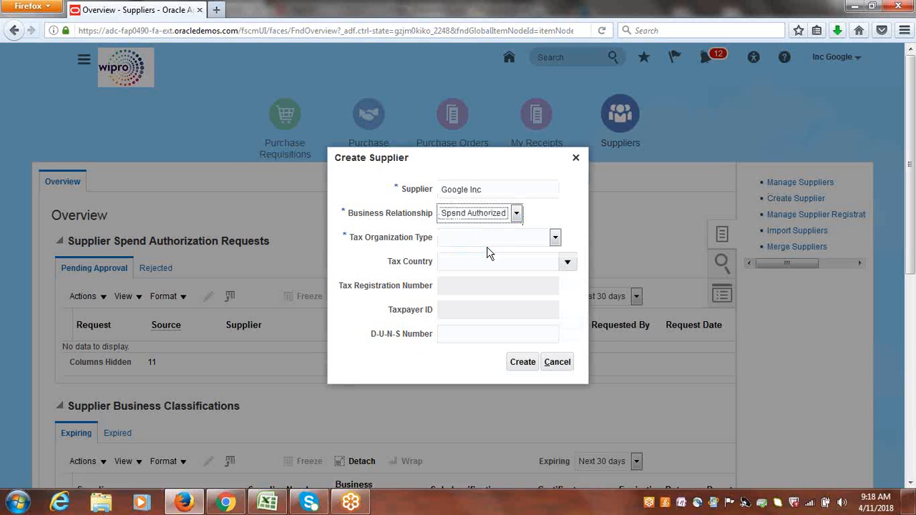
click(556, 238)
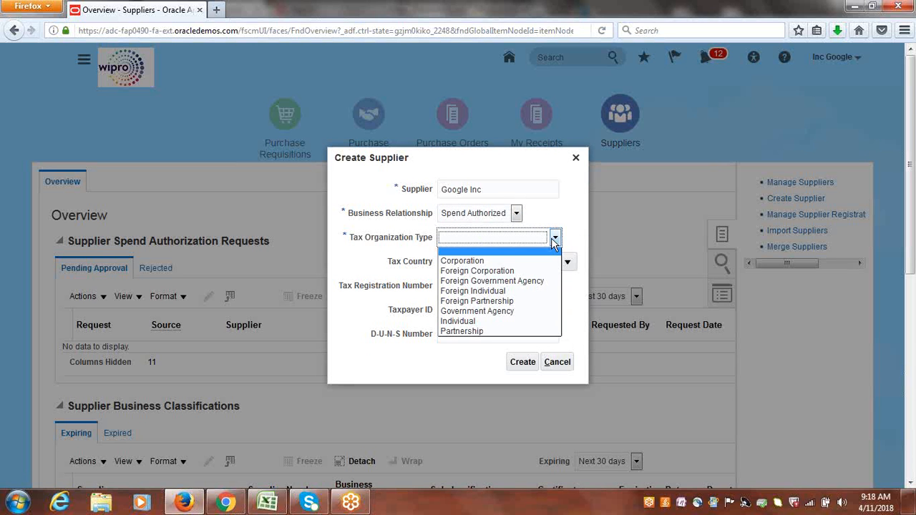
click(491, 261)
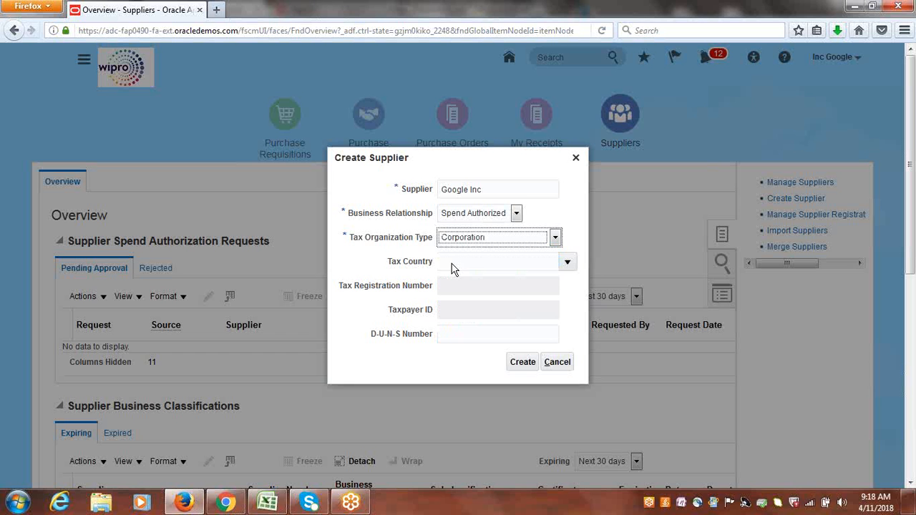
click(523, 363)
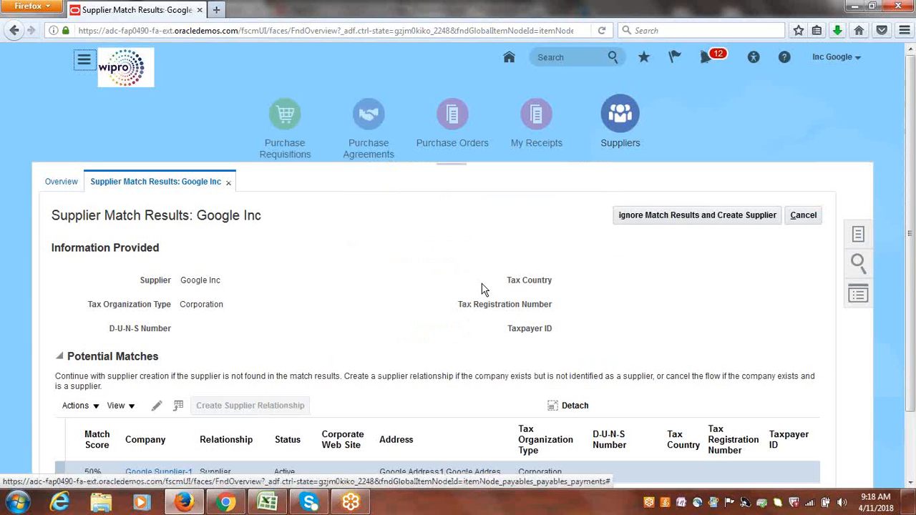
Ignore the potential supplier matches and create Google Inc as a new supplier.
drag(914, 174, 914, 277)
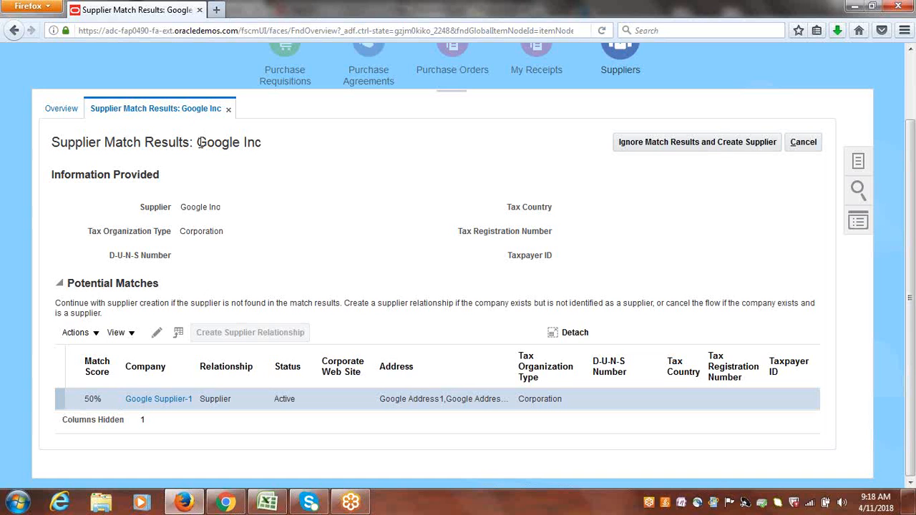
drag(197, 142, 270, 143)
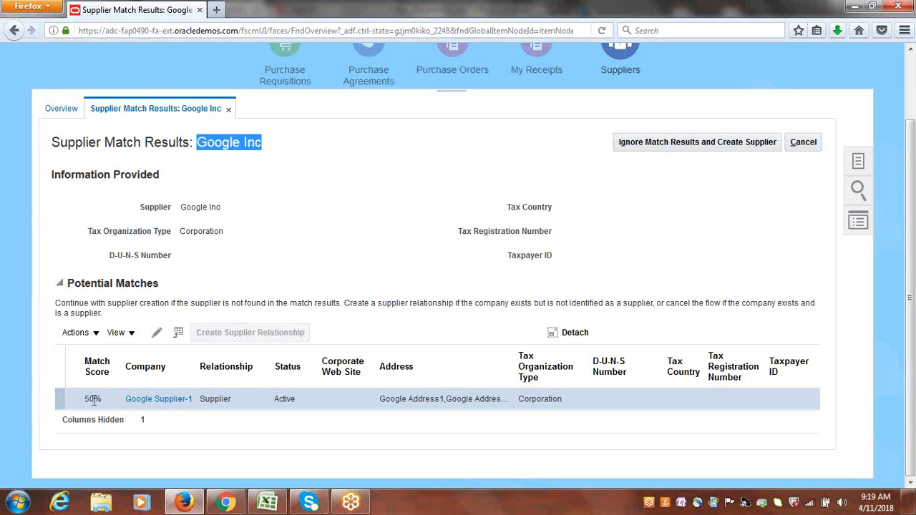
click(666, 143)
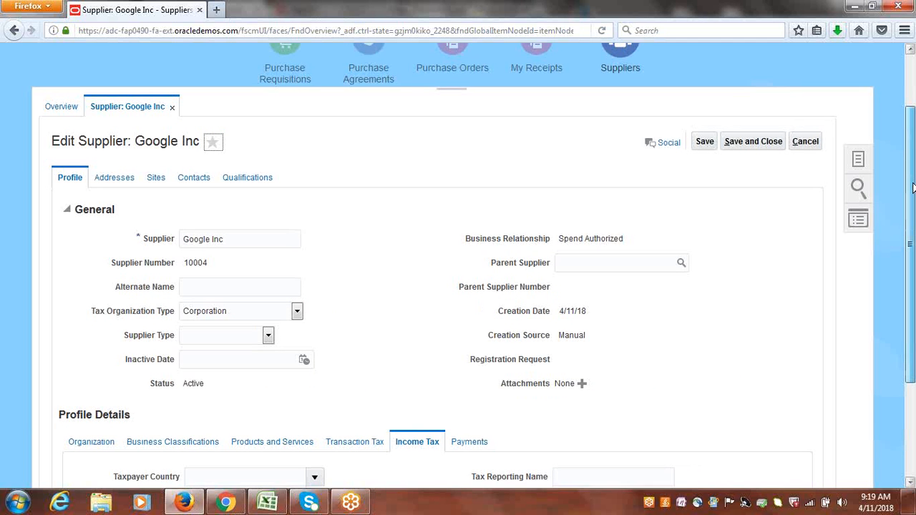
Open the supplier's Addresses tab and start creating a new address.
drag(912, 186, 911, 280)
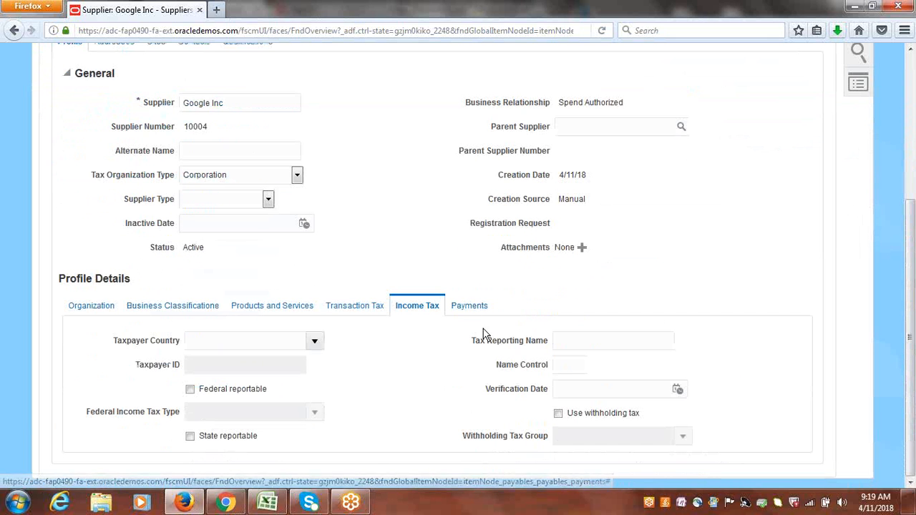
drag(912, 295, 911, 220)
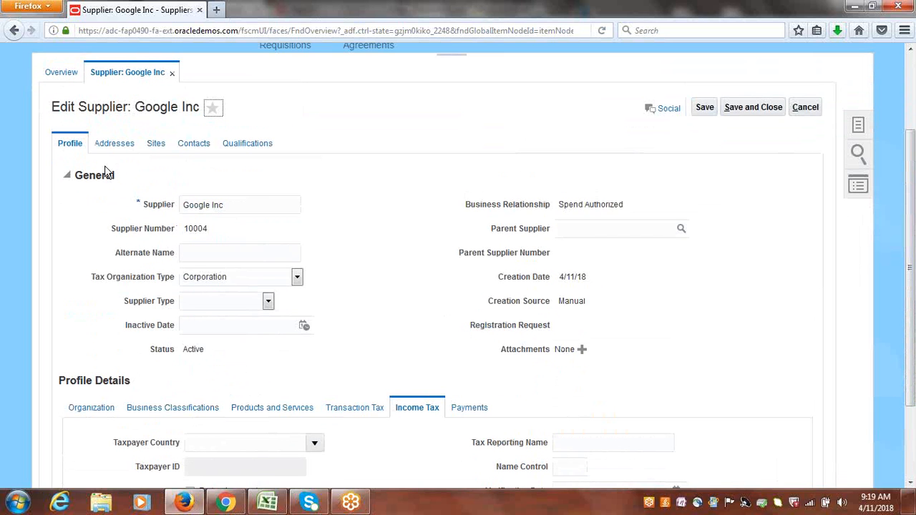
click(119, 144)
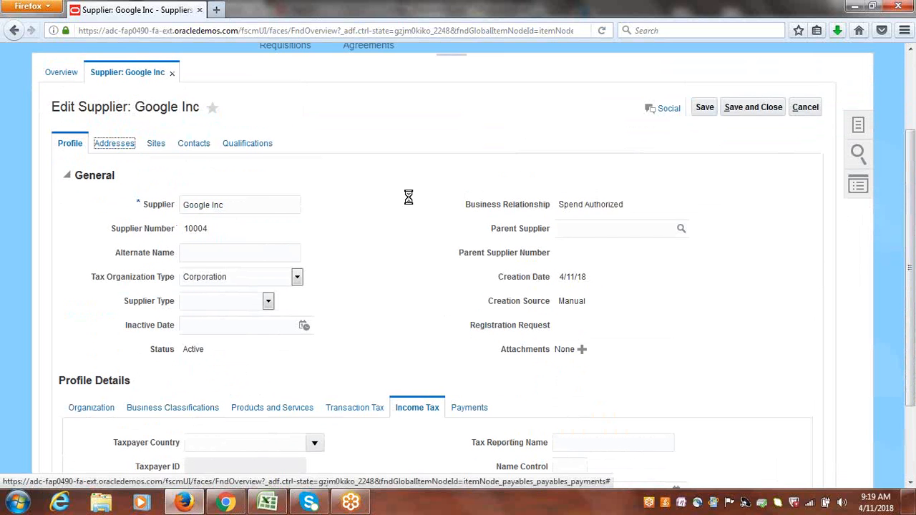
click(204, 217)
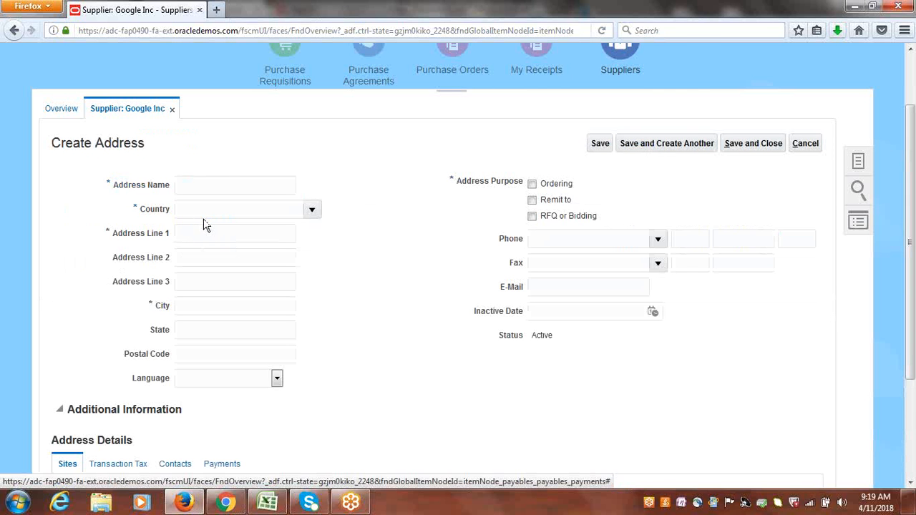
Set the address name to Google Inc Address.
click(229, 184)
text(Google Address)
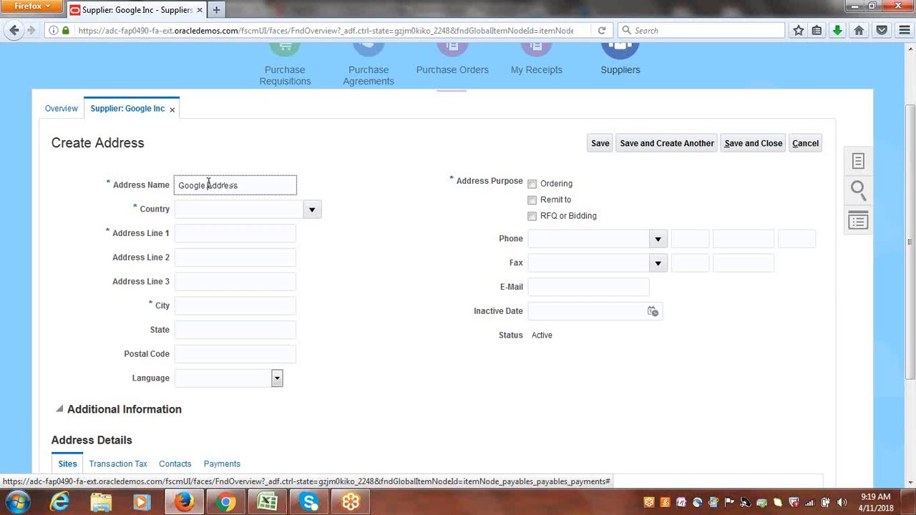
click(208, 185)
text(Inc)
drag(265, 182, 81, 196)
key(ctrl+c)
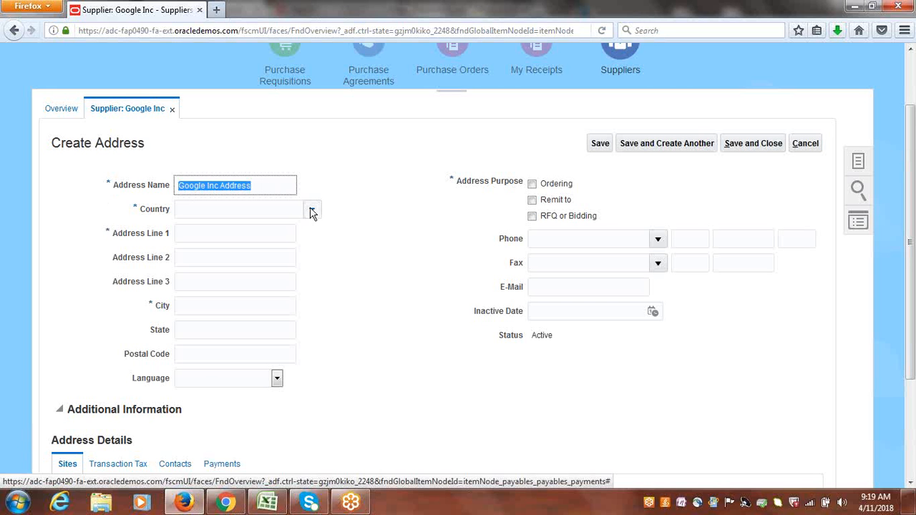
Set the address country to United States by searching for country code US.
click(312, 211)
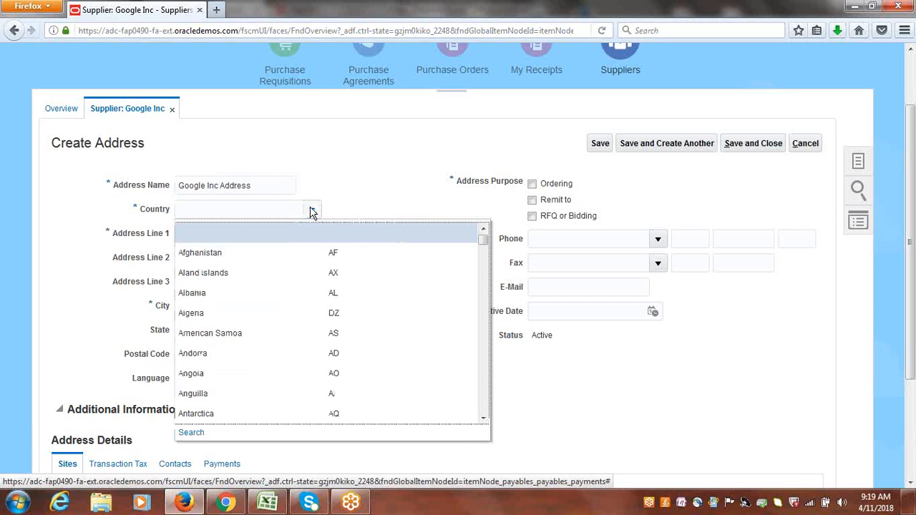
click(191, 432)
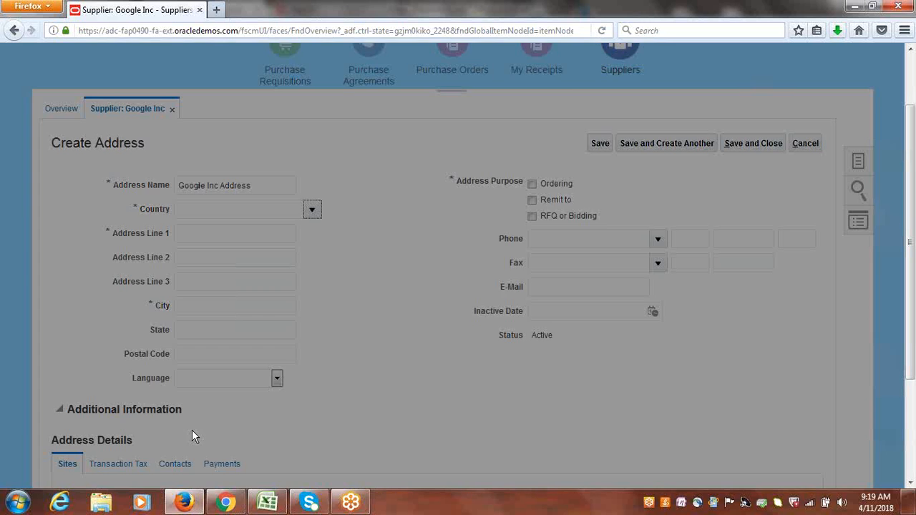
click(431, 254)
text(US)
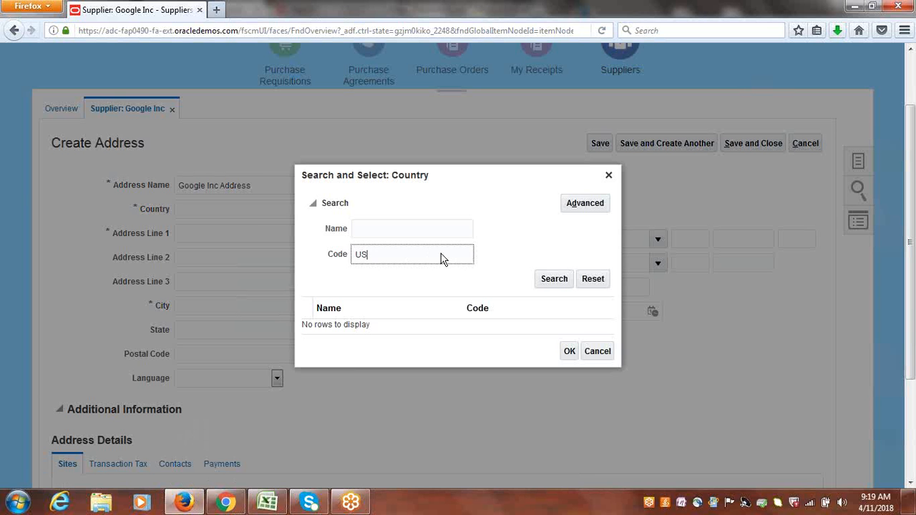
click(544, 279)
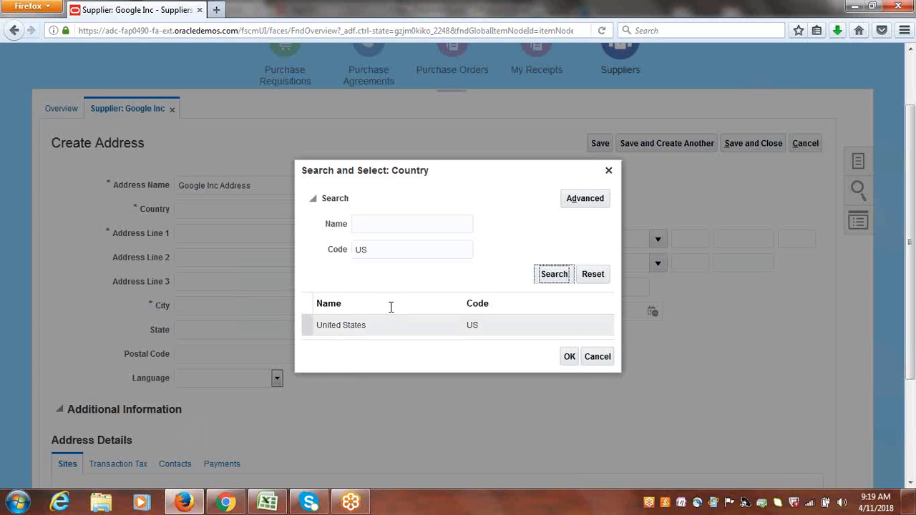
click(358, 331)
click(570, 360)
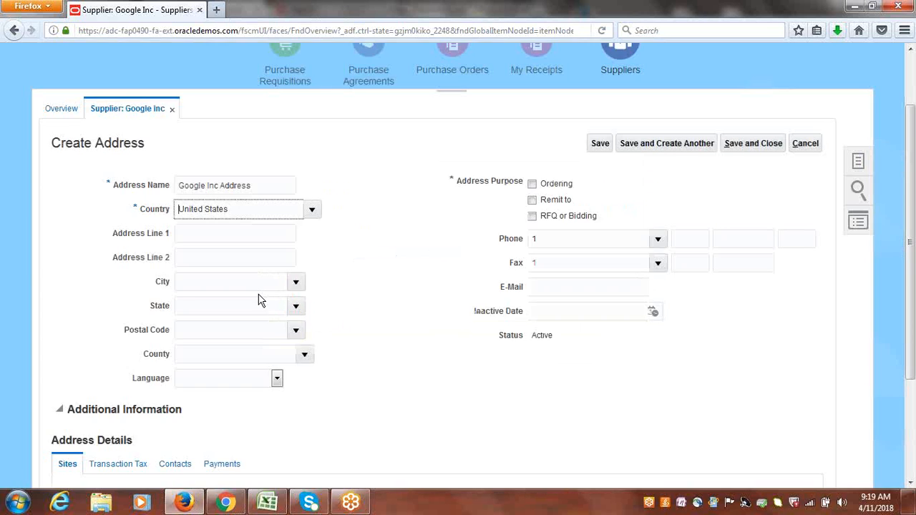
Enter Google Inc Address in both address lines and choose postal code 00544 for Holtsville, Suffolk, NY.
click(205, 234)
key(ctrl+v)
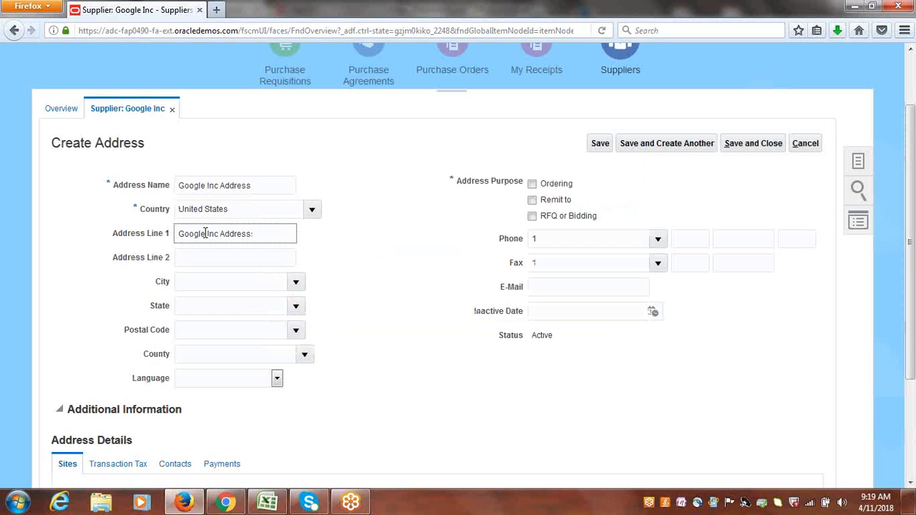
key(Tab)
key(ctrl+v)
key(Tab)
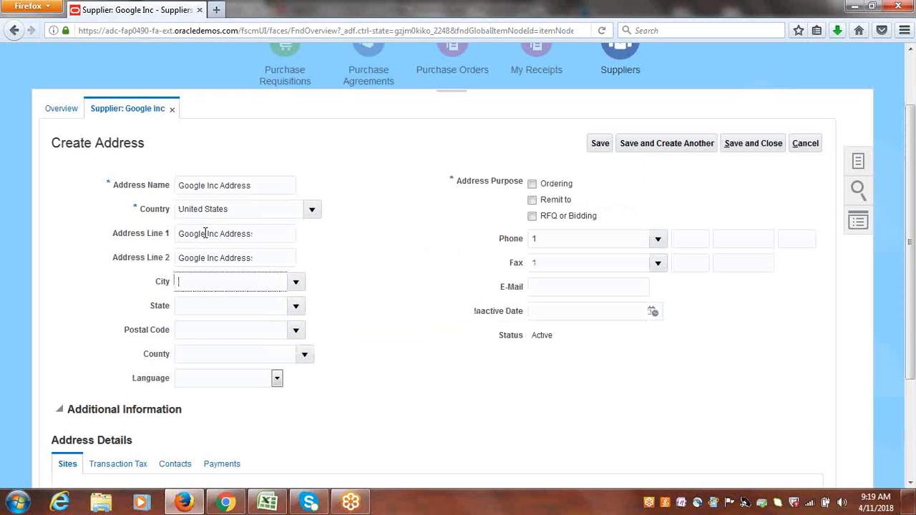
click(296, 332)
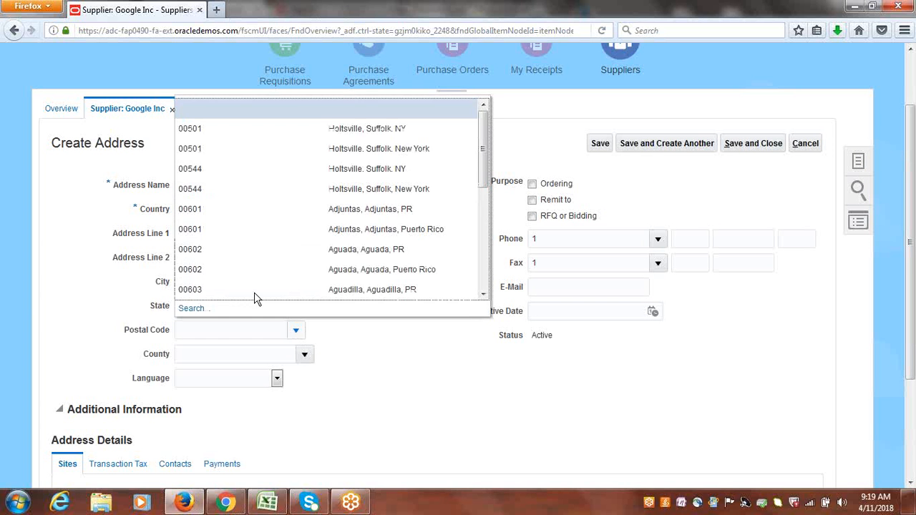
click(214, 169)
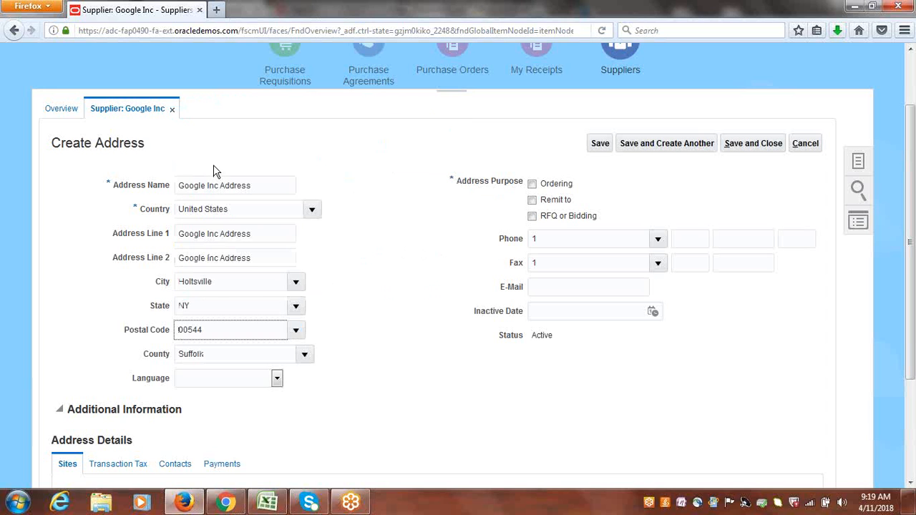
Mark the address purpose as Ordering and Remit to, then save and close the address.
click(532, 183)
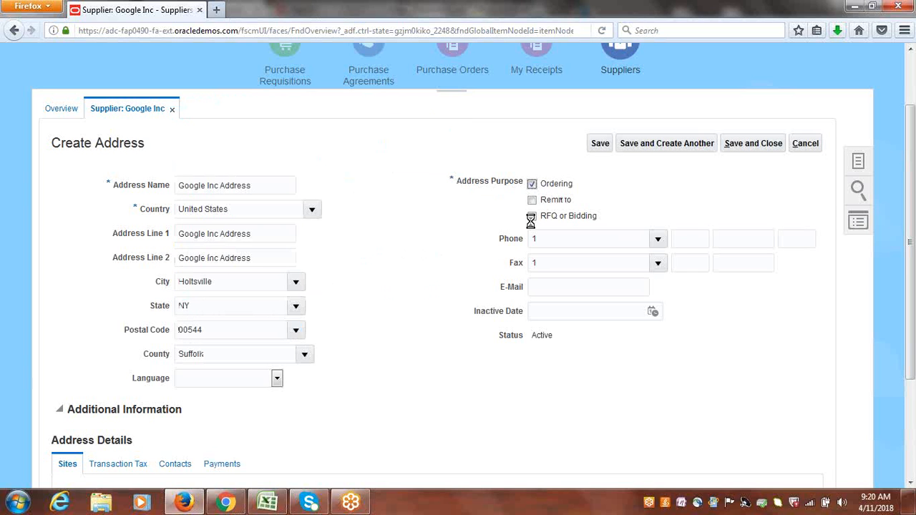
click(532, 200)
click(753, 145)
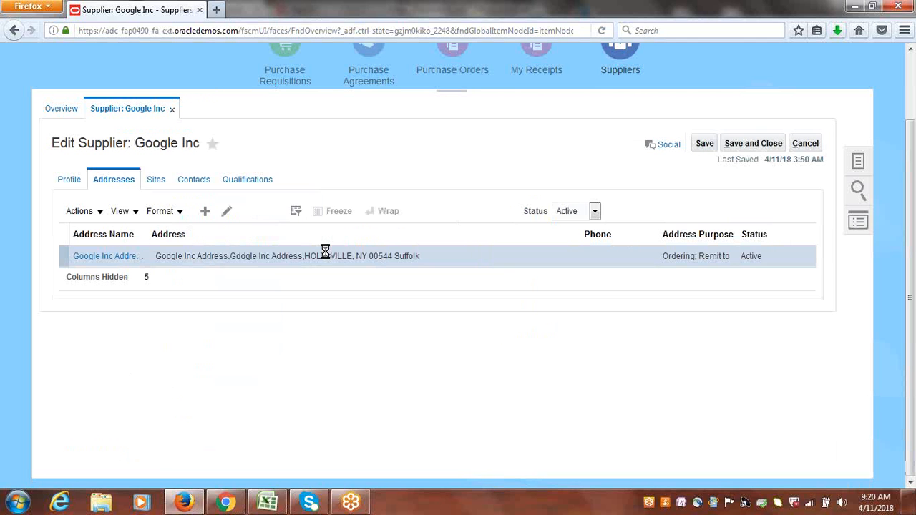
drag(274, 258, 499, 165)
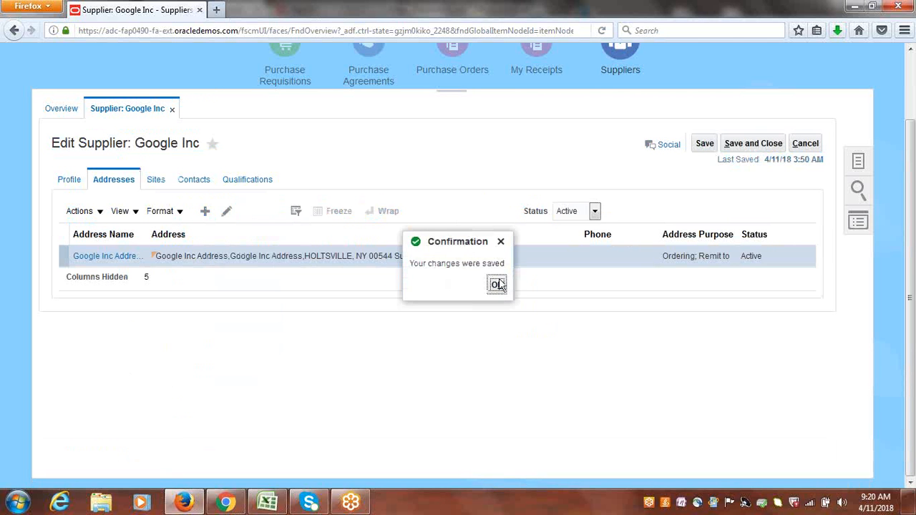
click(499, 283)
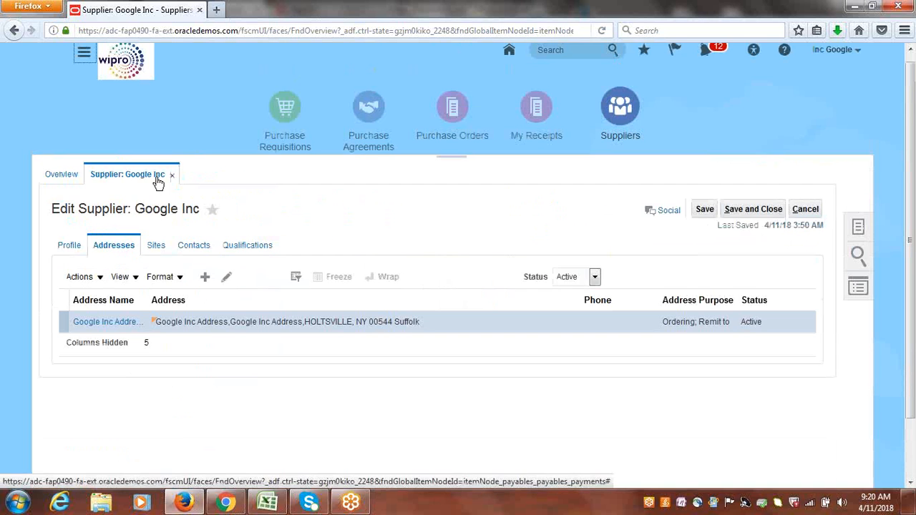
Start a new supplier site and select Google Inc Address as its address.
click(162, 245)
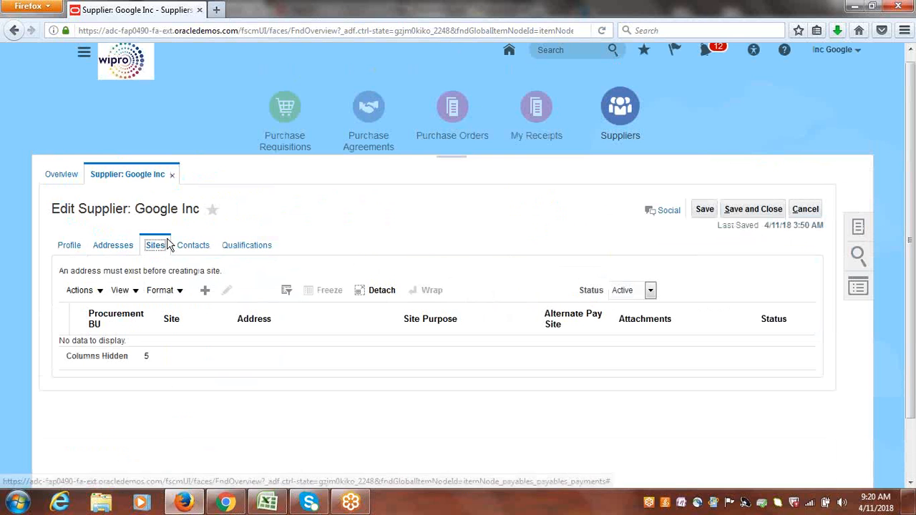
click(204, 290)
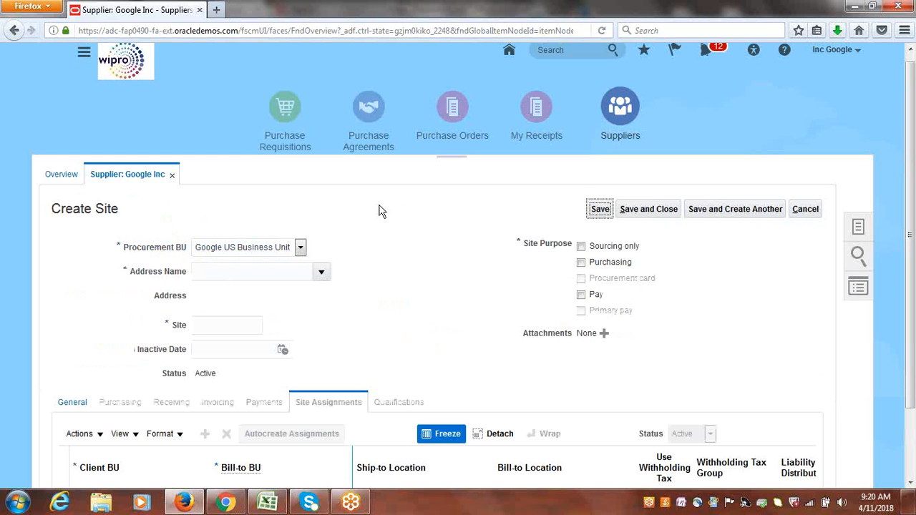
click(324, 277)
click(263, 293)
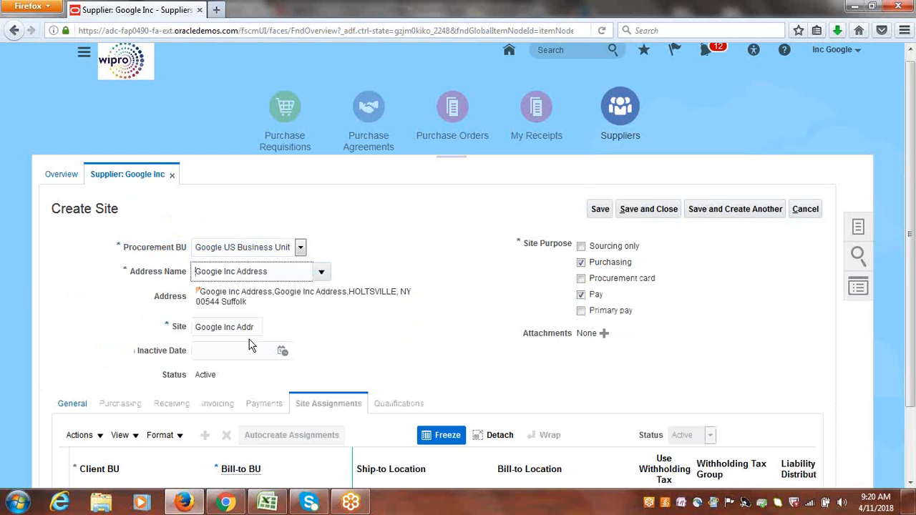
Name the site Inc Site and save it.
drag(258, 327, 159, 327)
text(ite)
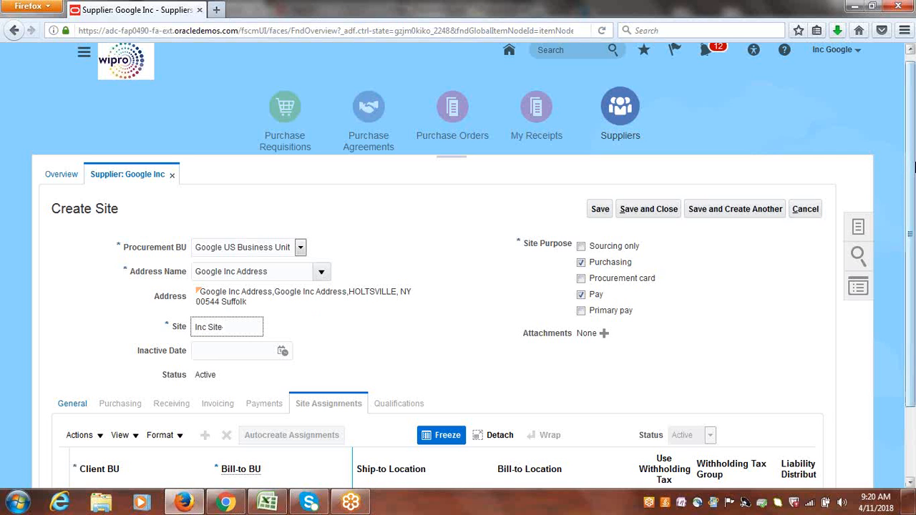
drag(914, 231, 914, 298)
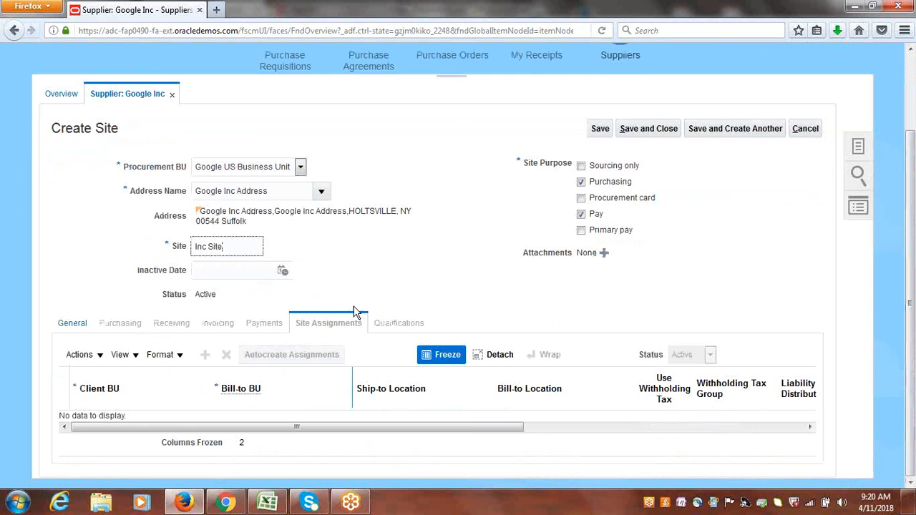
click(600, 128)
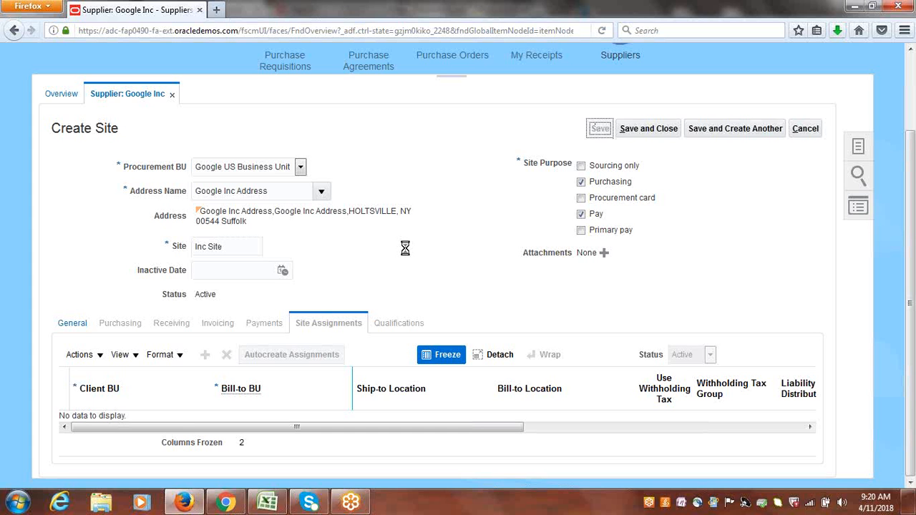
Set Check as the site's default payment method.
click(263, 322)
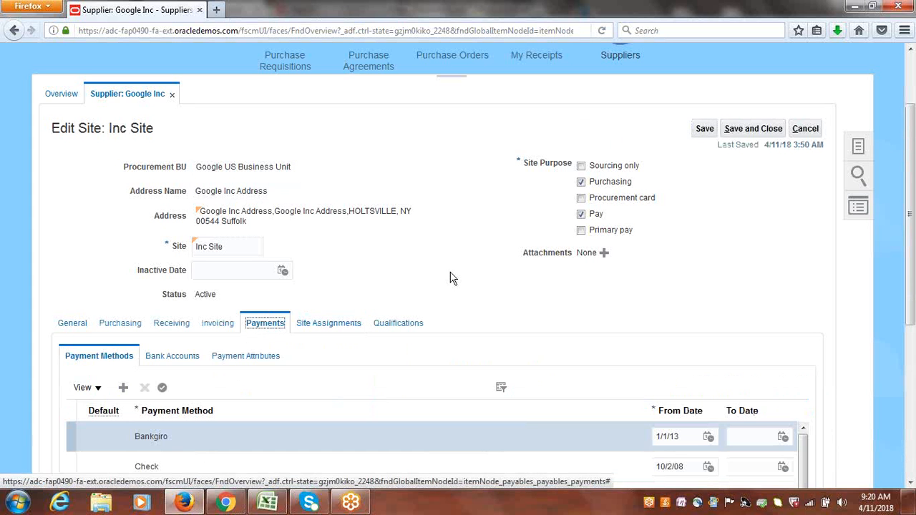
drag(913, 170, 914, 253)
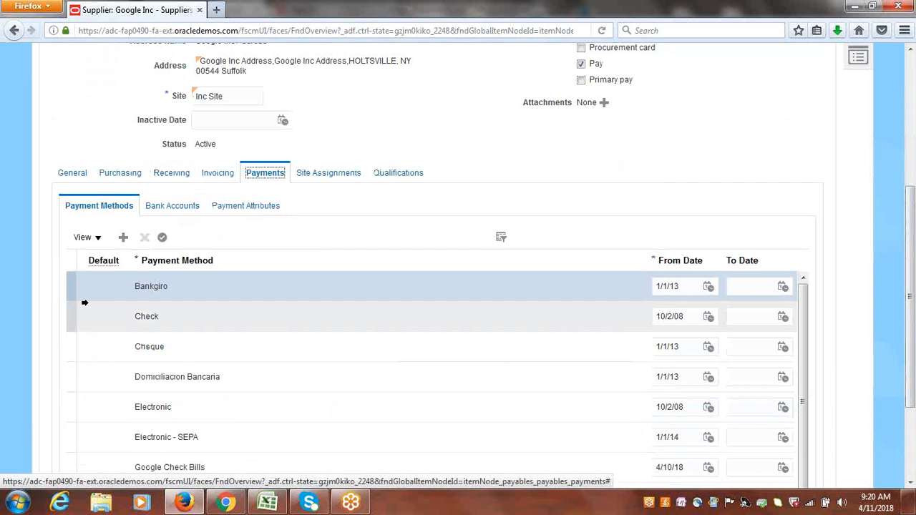
click(70, 316)
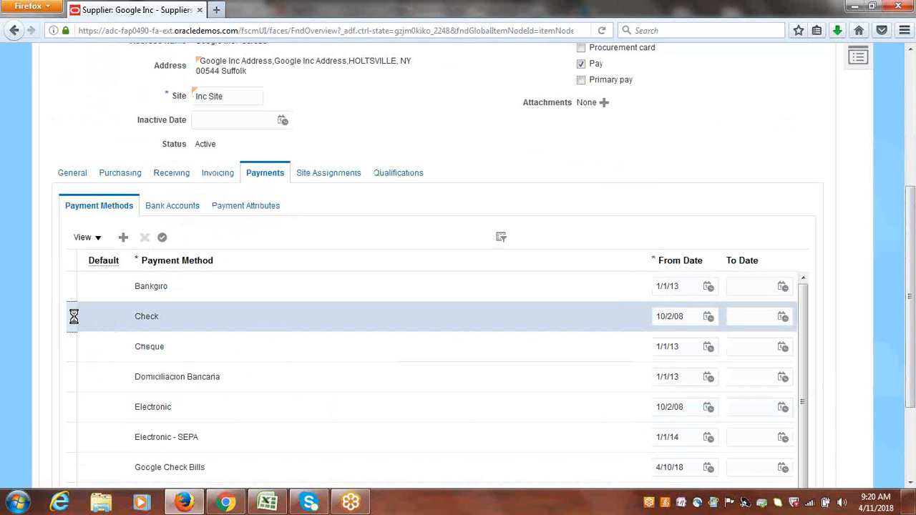
click(163, 237)
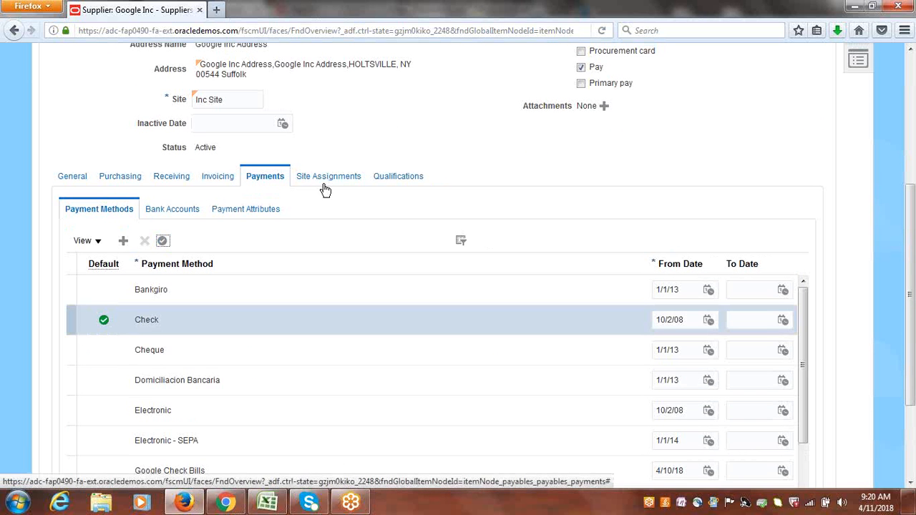
Autocreate the site assignments, then save and close the site.
click(327, 179)
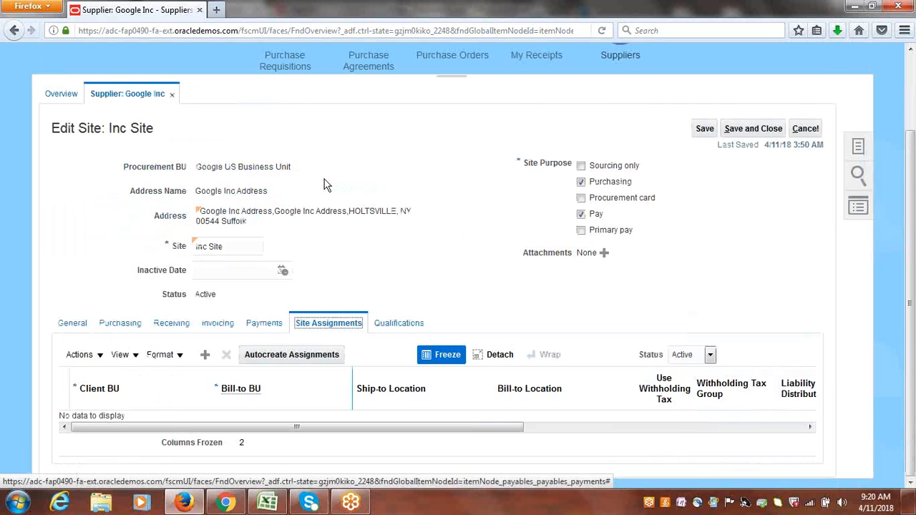
click(299, 357)
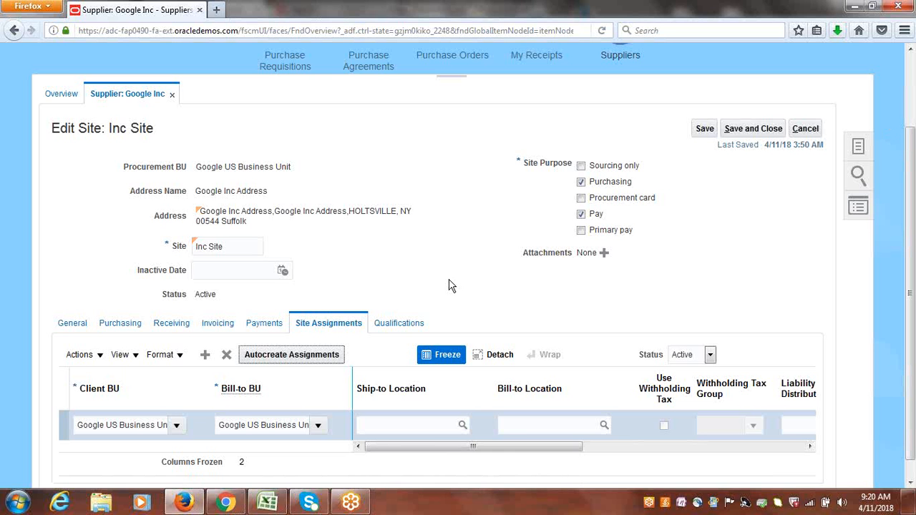
click(761, 128)
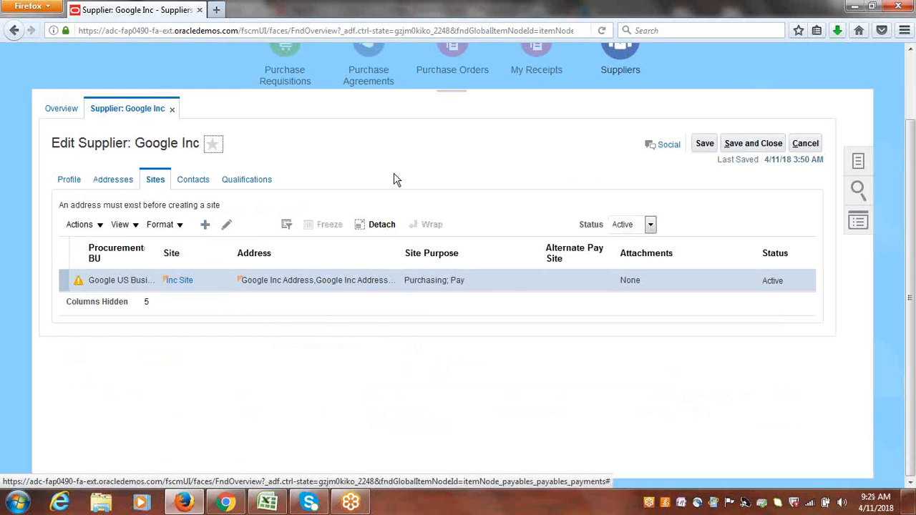
Save and close the Google Inc supplier.
click(497, 286)
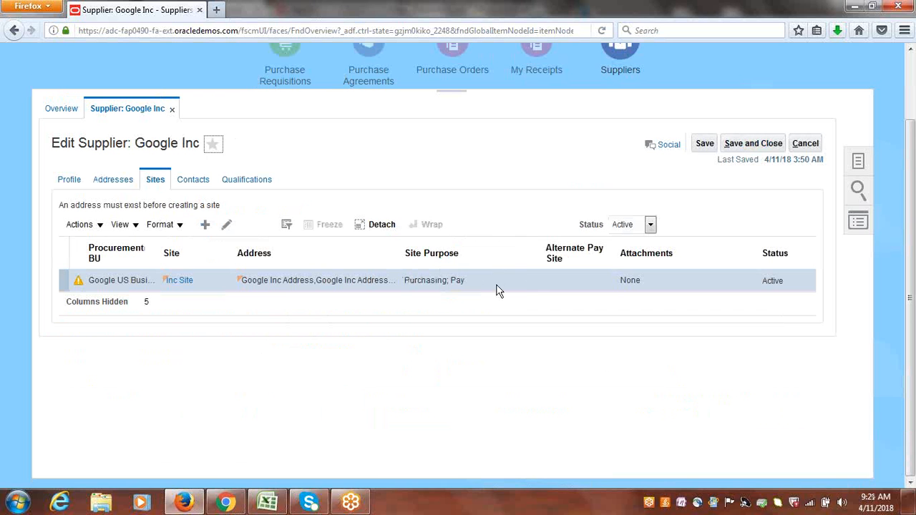
click(753, 143)
Switch to the course tracker spreadsheet and review the supplier notes for topics 11 and 12.
click(267, 503)
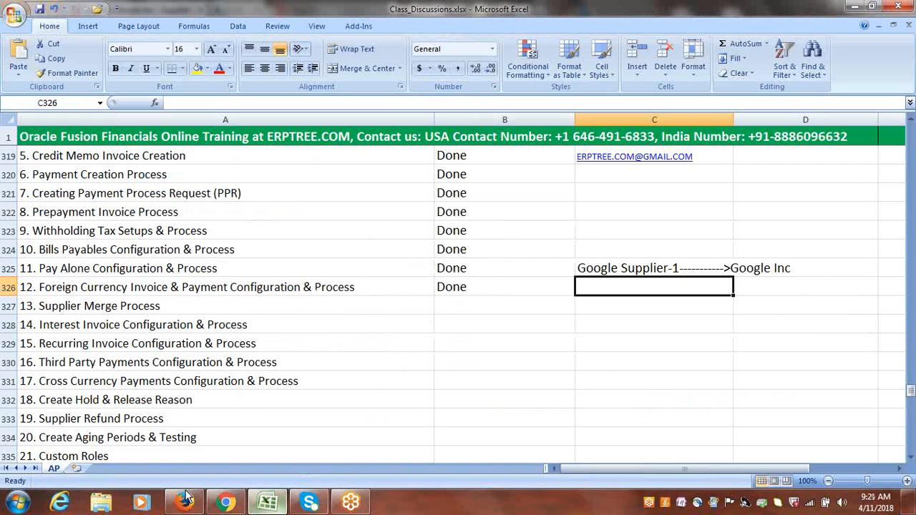
click(616, 269)
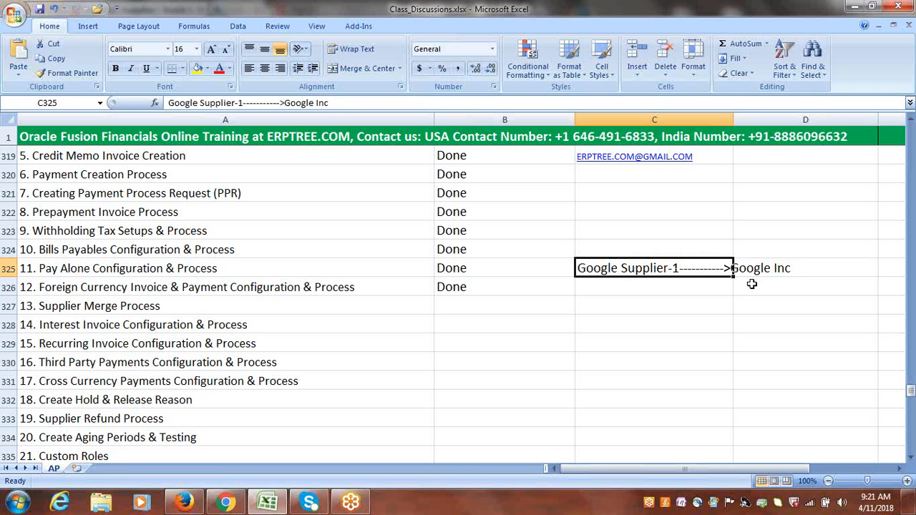
click(637, 288)
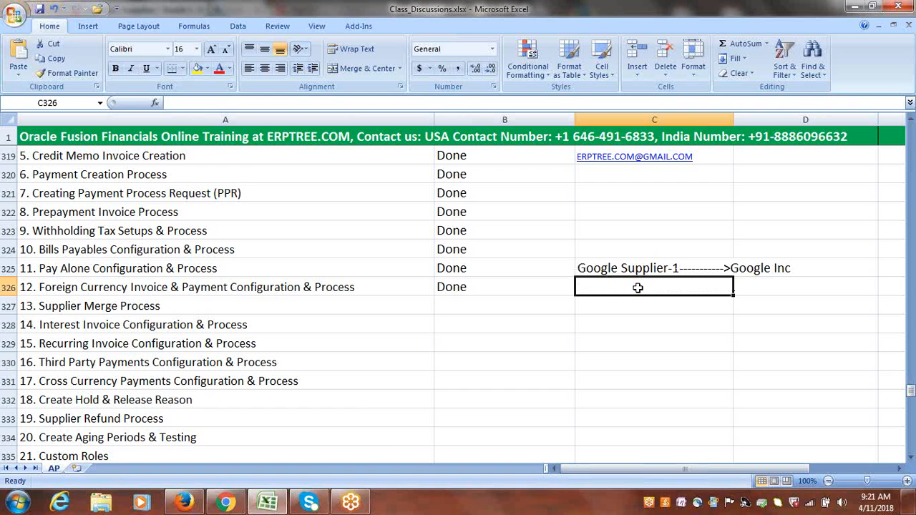
key(alt+Tab)
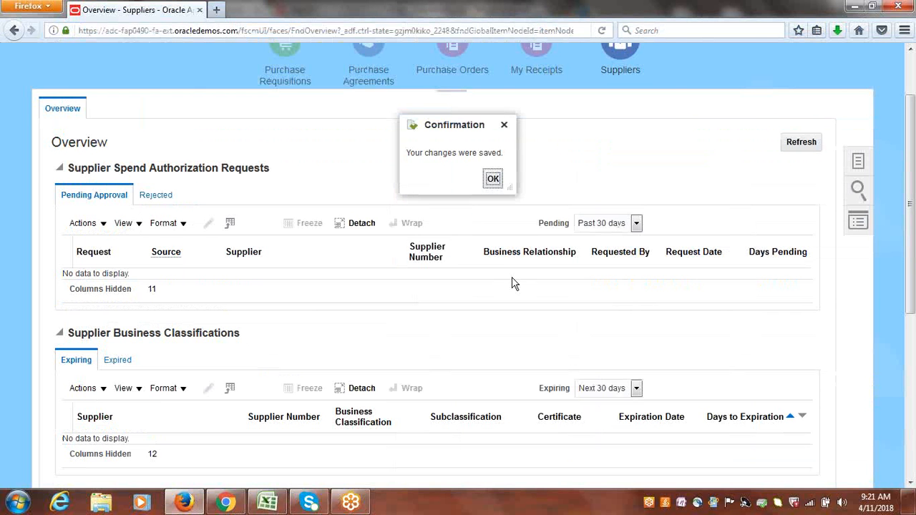
Dismiss the save confirmation and open the Merge Suppliers task.
click(493, 179)
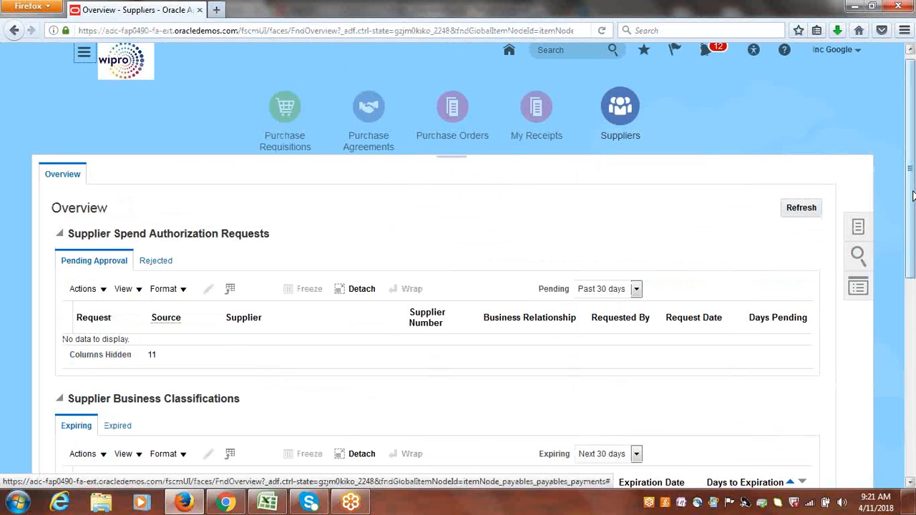
scroll(914, 195, up, 1)
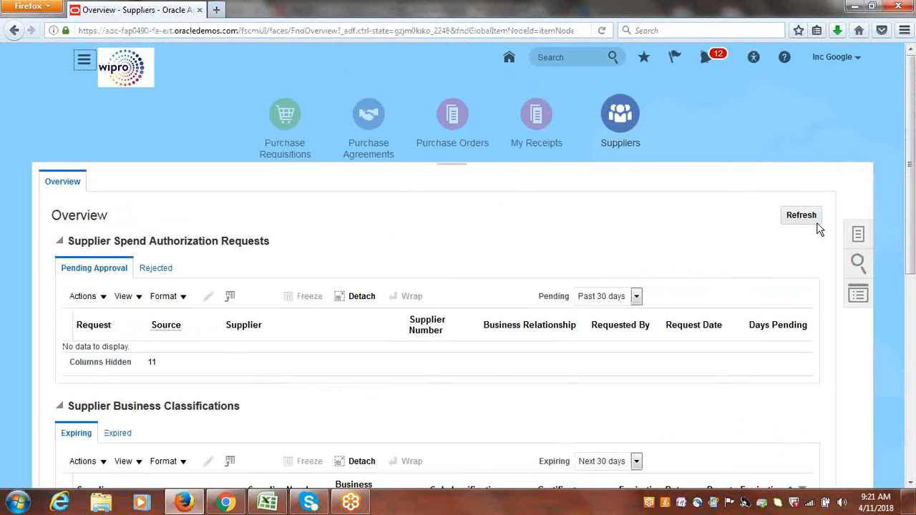
click(858, 234)
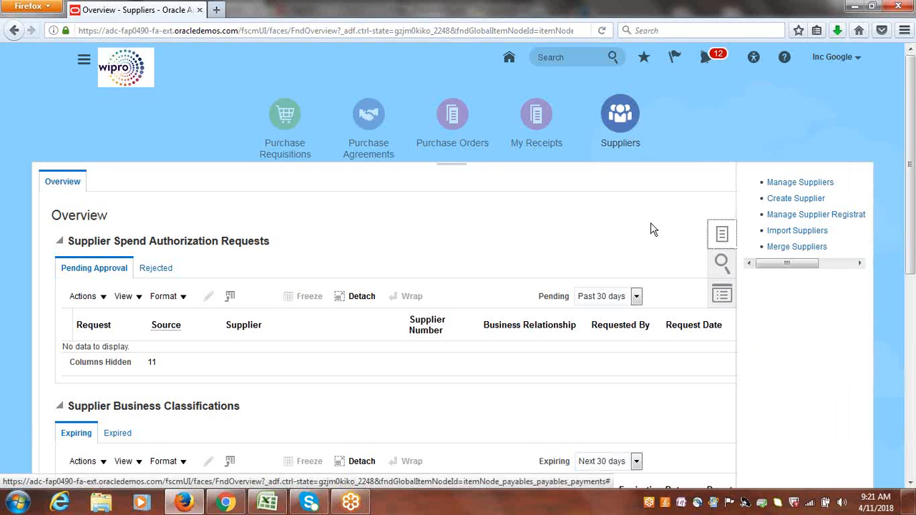
click(805, 247)
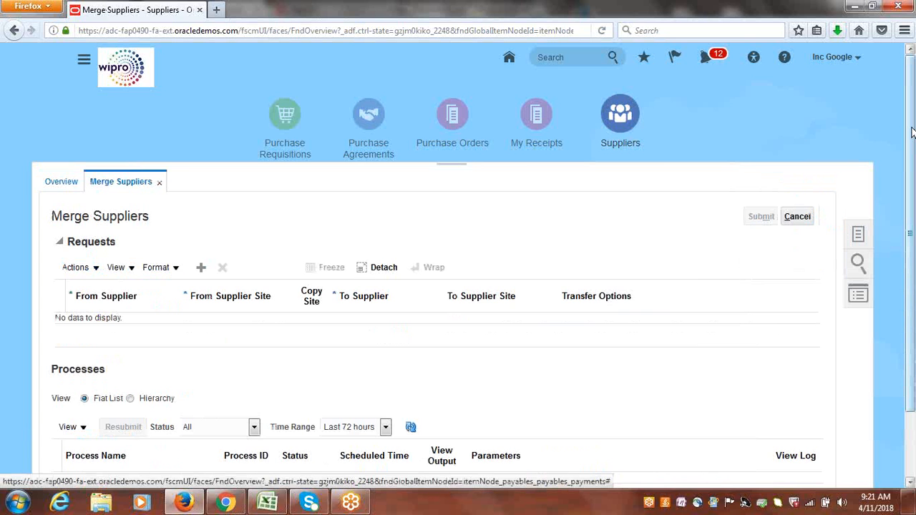
drag(913, 132, 912, 179)
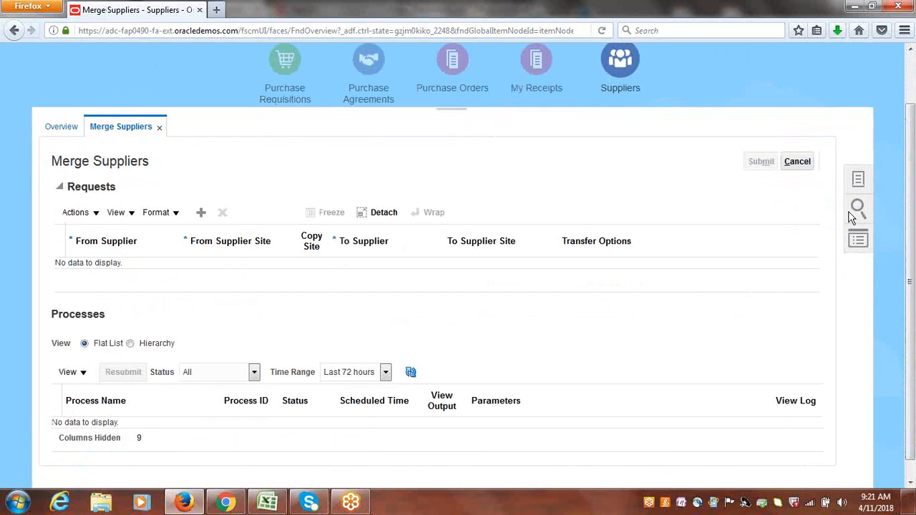
Add a merge request row with From Supplier Google Supplier-1 and From Supplier Site Google Site1.
drag(48, 161, 83, 162)
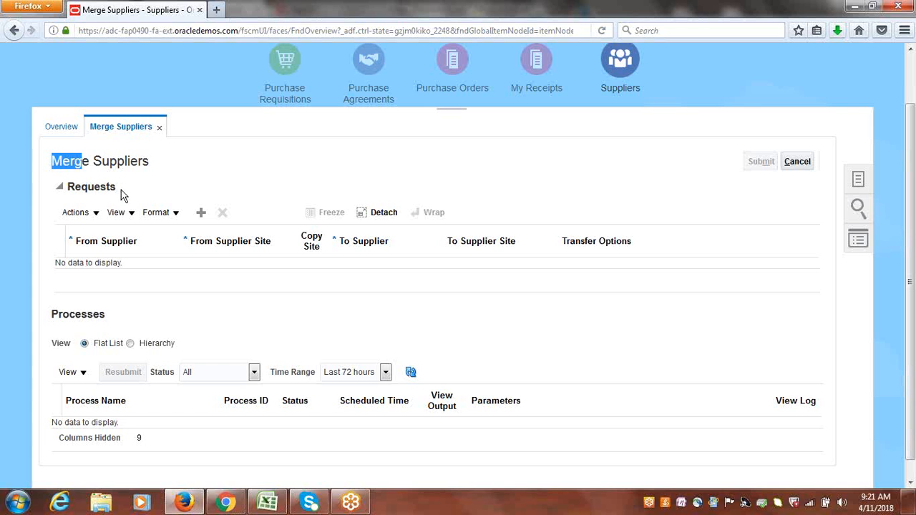
drag(119, 187, 63, 189)
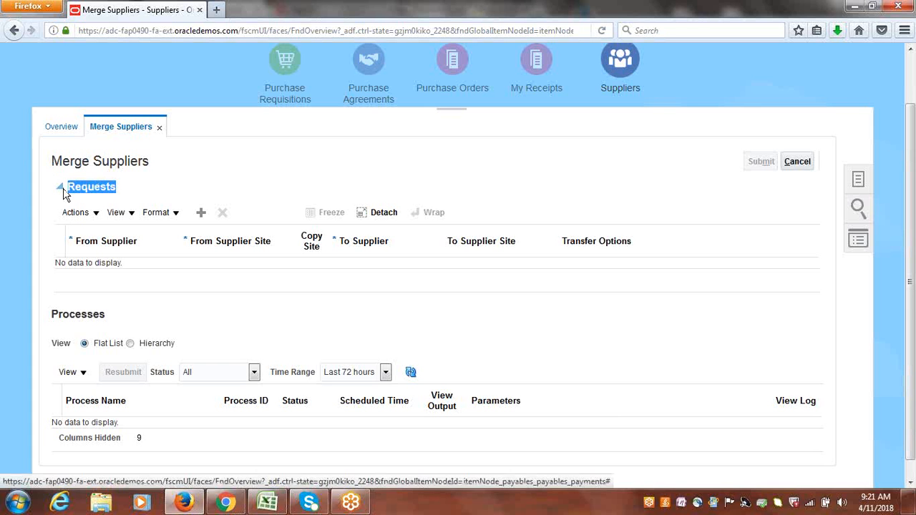
click(227, 172)
click(202, 217)
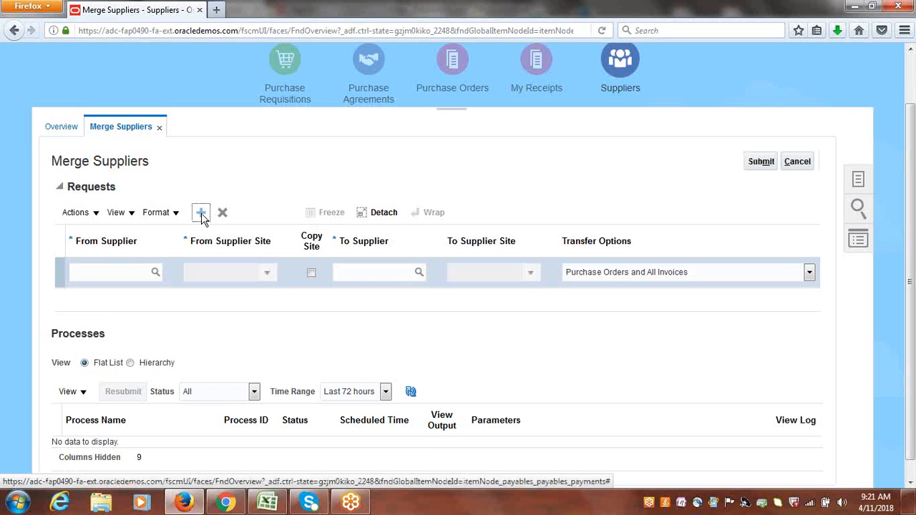
click(102, 278)
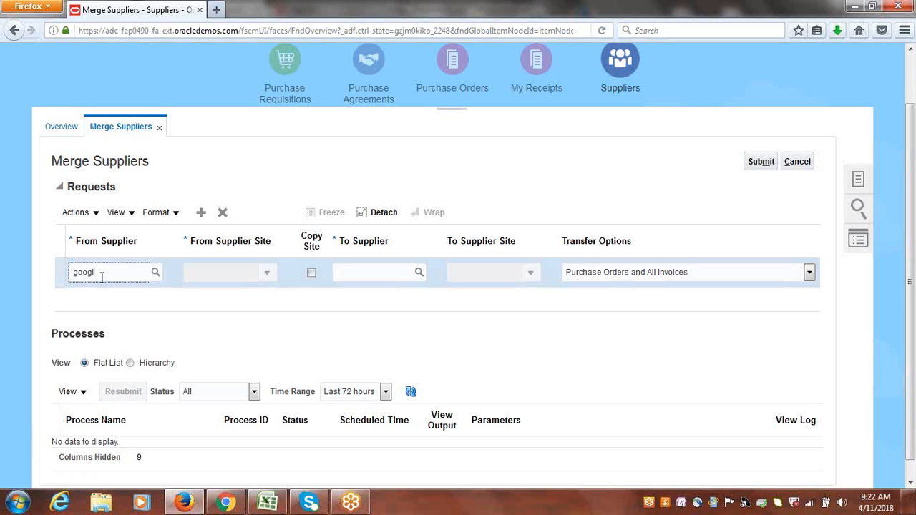
key(Tab)
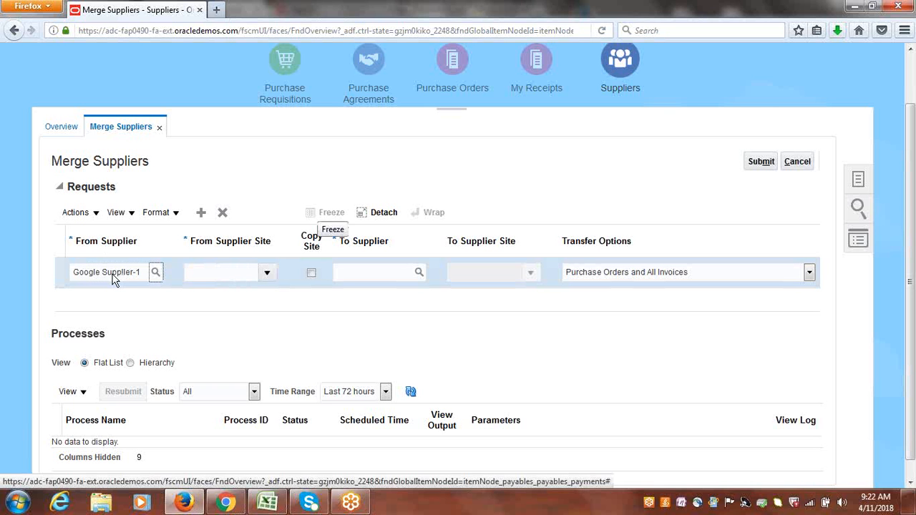
click(268, 273)
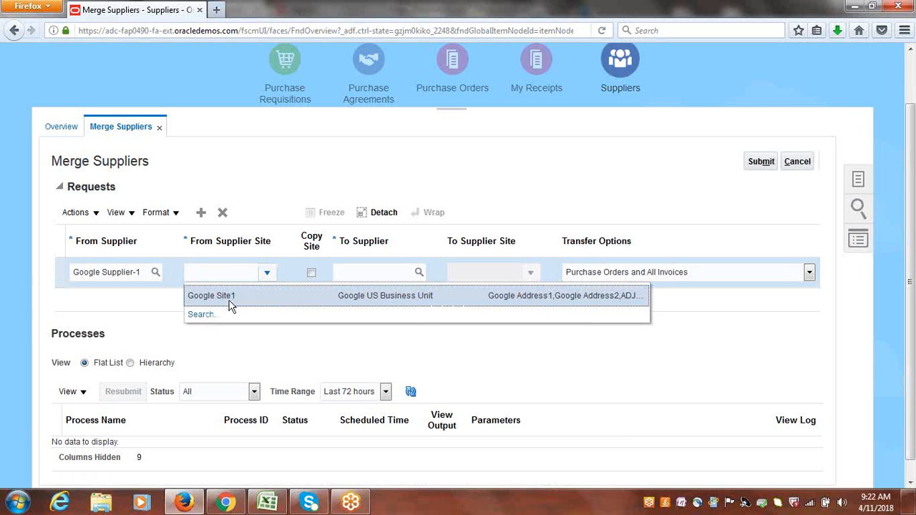
click(229, 299)
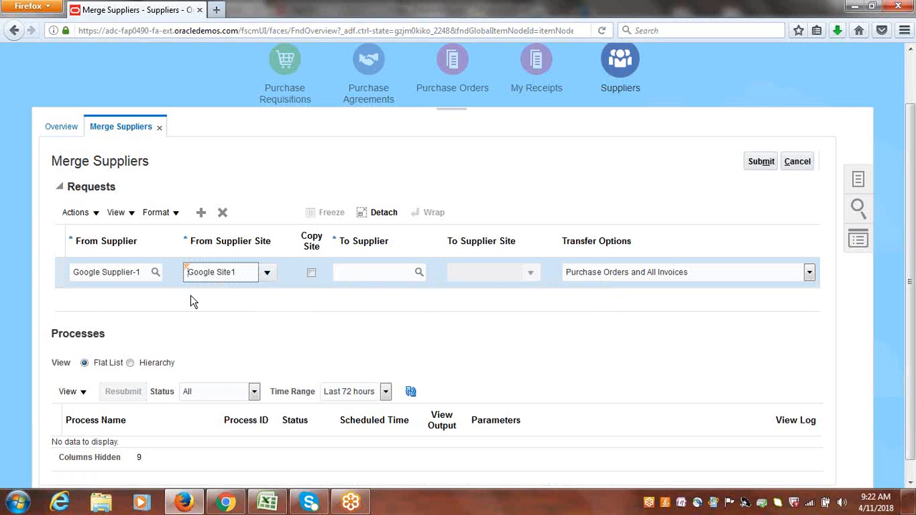
Set the merge target to supplier Google Inc with site Inc Site, and choose All Invoices as the transfer option.
click(345, 274)
text(goo)
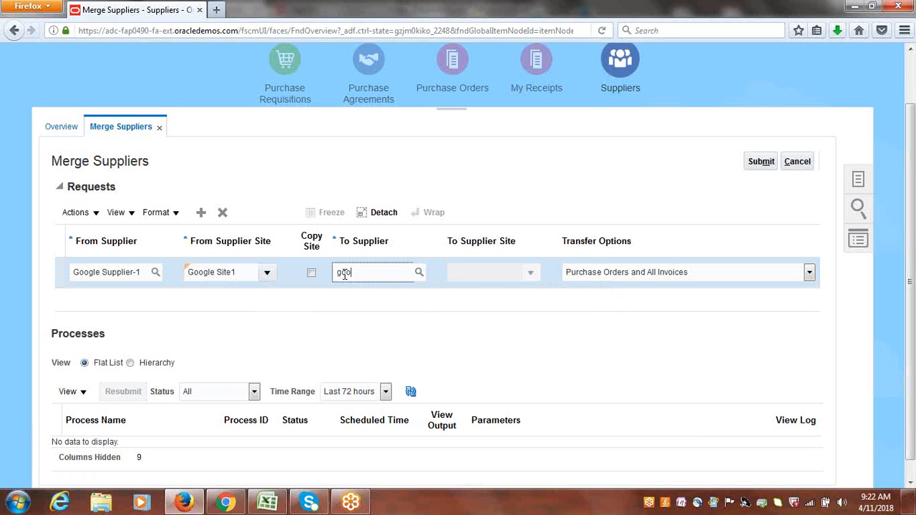
text(gle inc)
key(Tab)
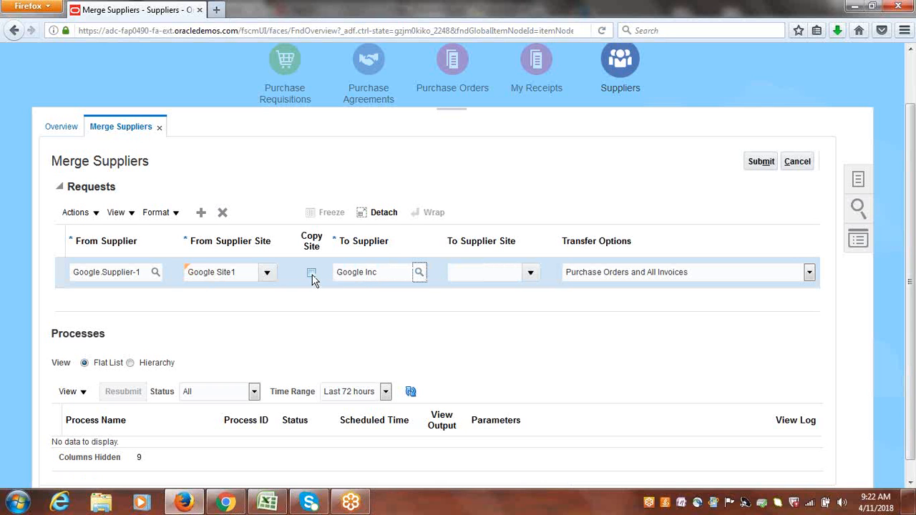
click(532, 272)
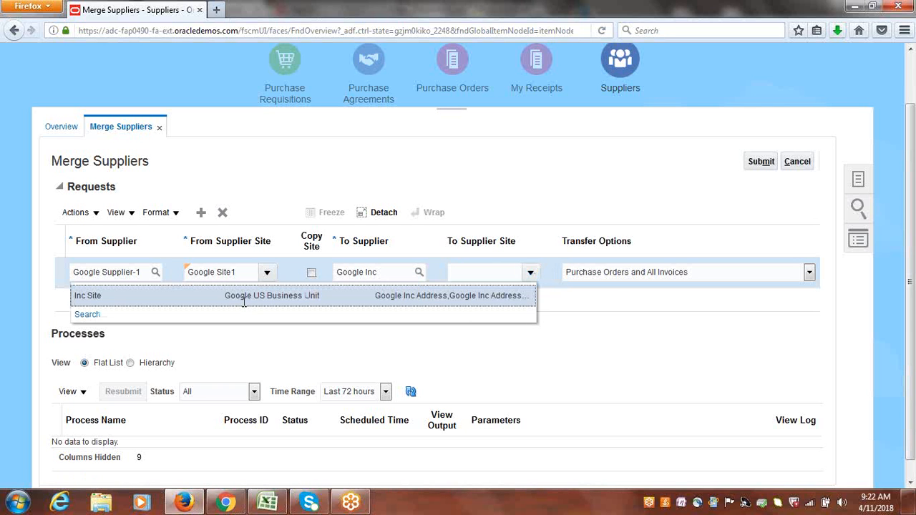
click(242, 300)
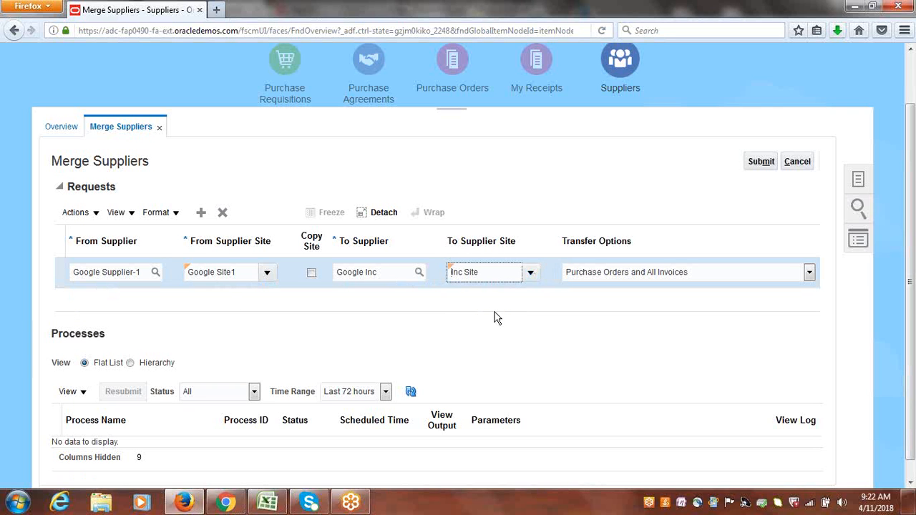
click(810, 274)
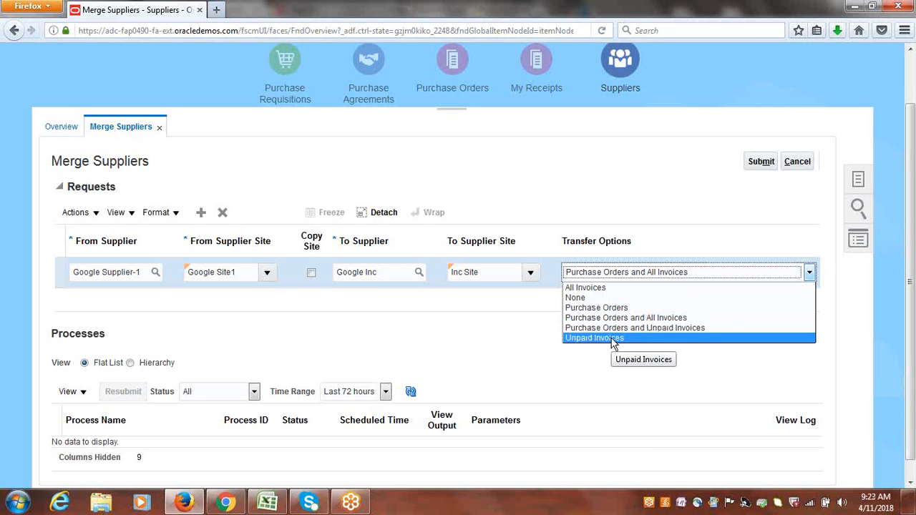
click(592, 288)
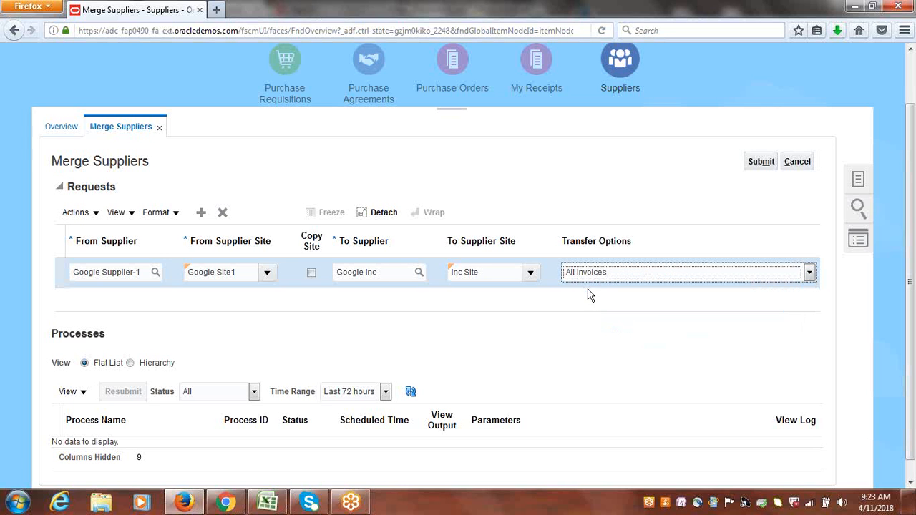
Submit the supplier merge request, accept the irreversibility warning and dismiss the confirmation.
click(754, 163)
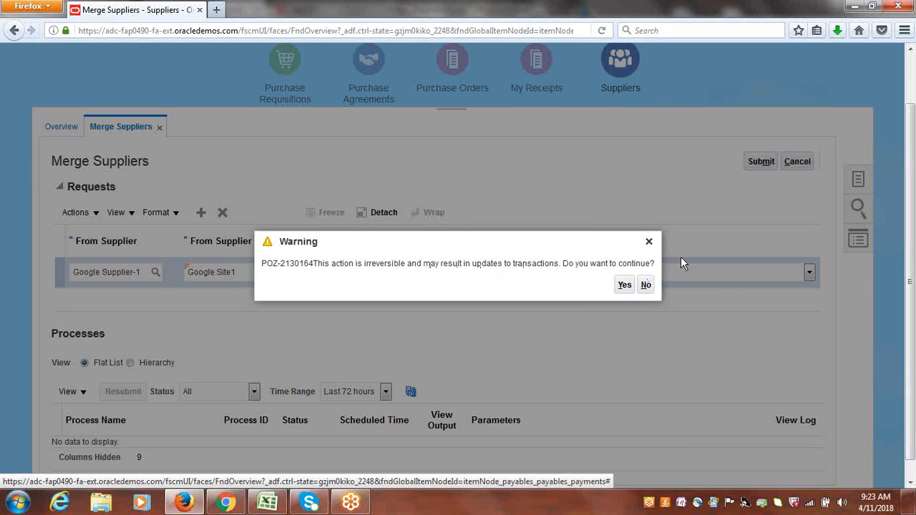
click(625, 285)
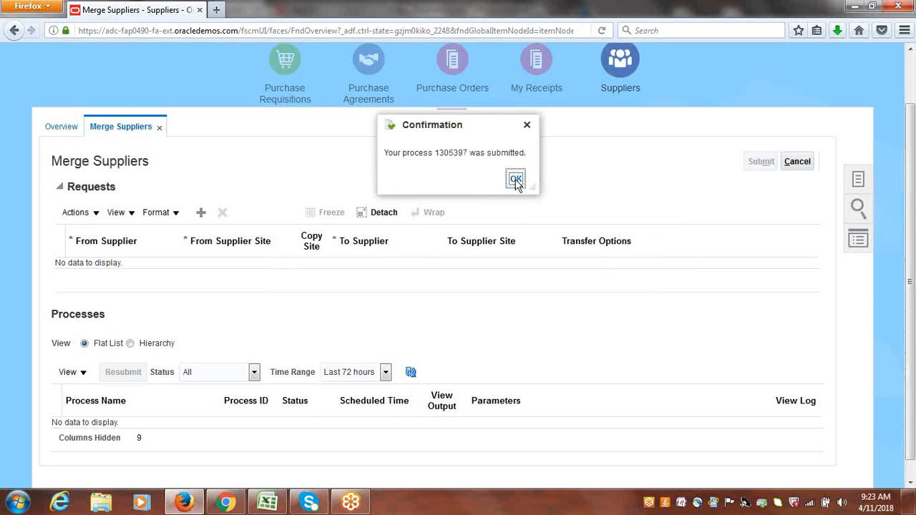
click(516, 180)
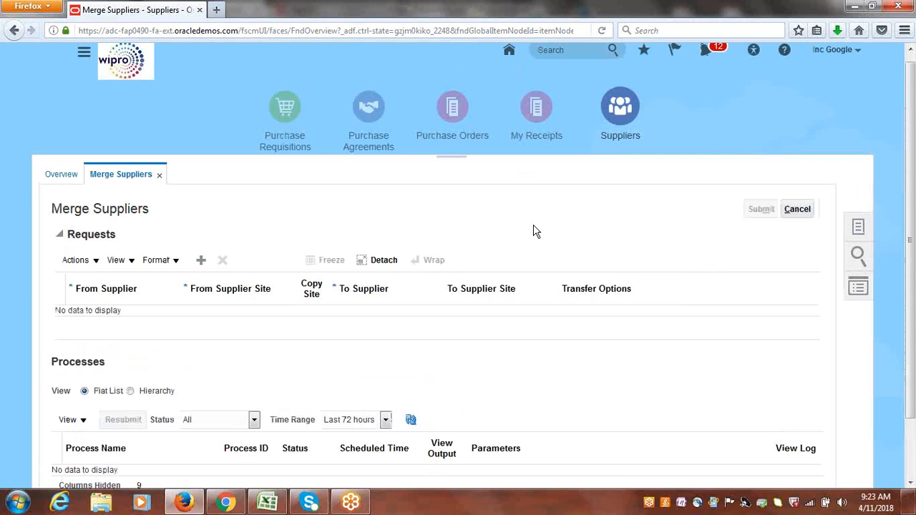
Open Scheduled Processes and refresh the list to check the Merge Suppliers process status.
click(84, 56)
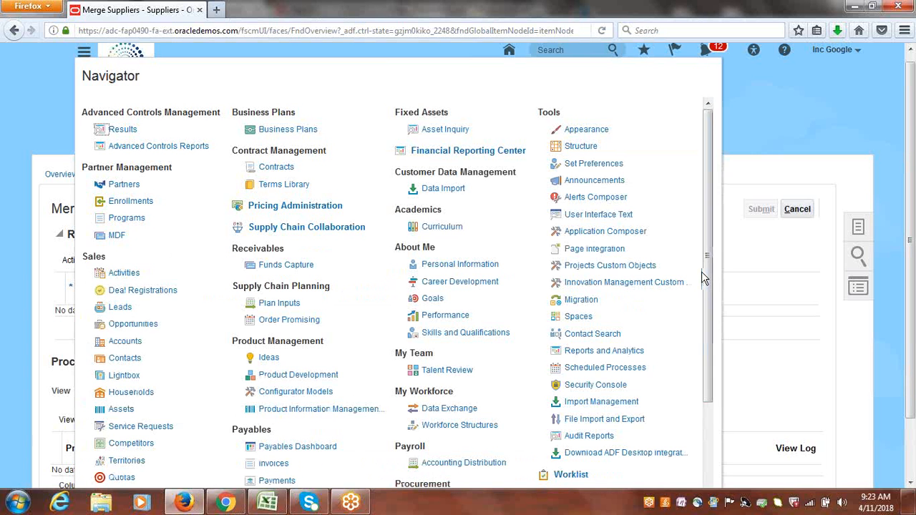
click(624, 368)
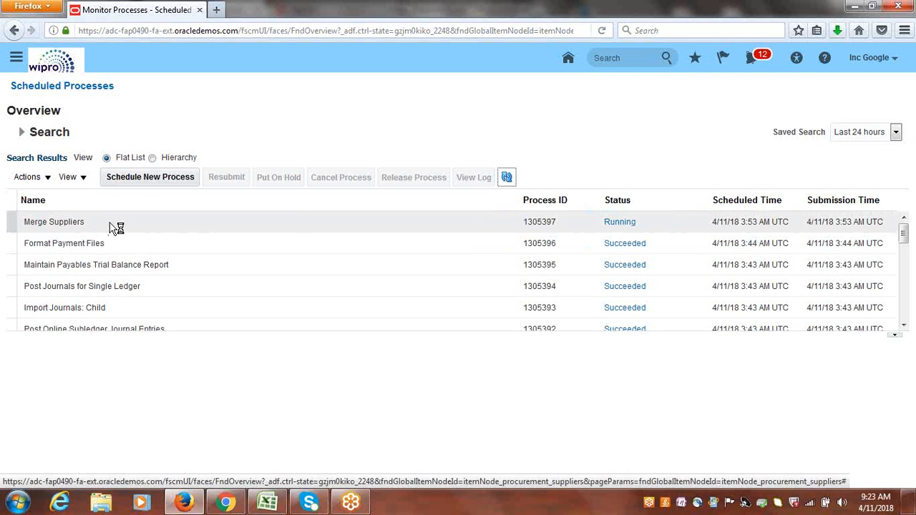
click(387, 255)
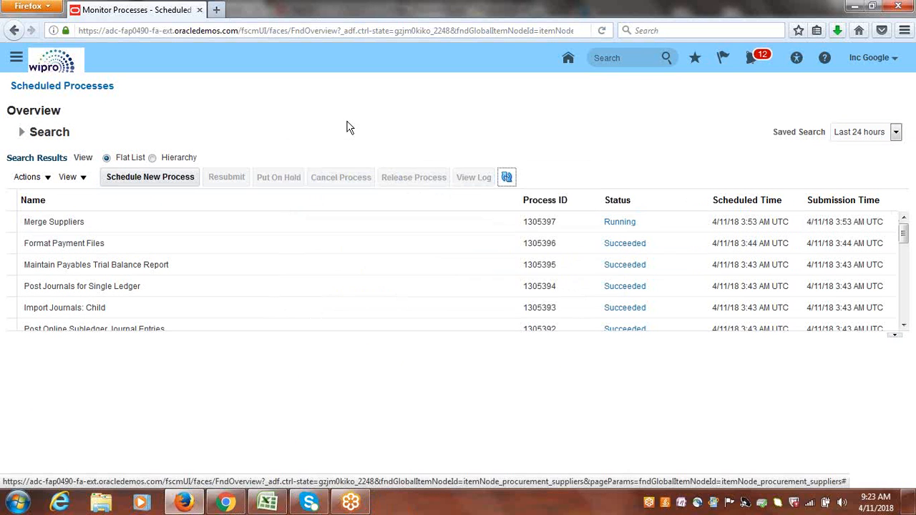
click(506, 179)
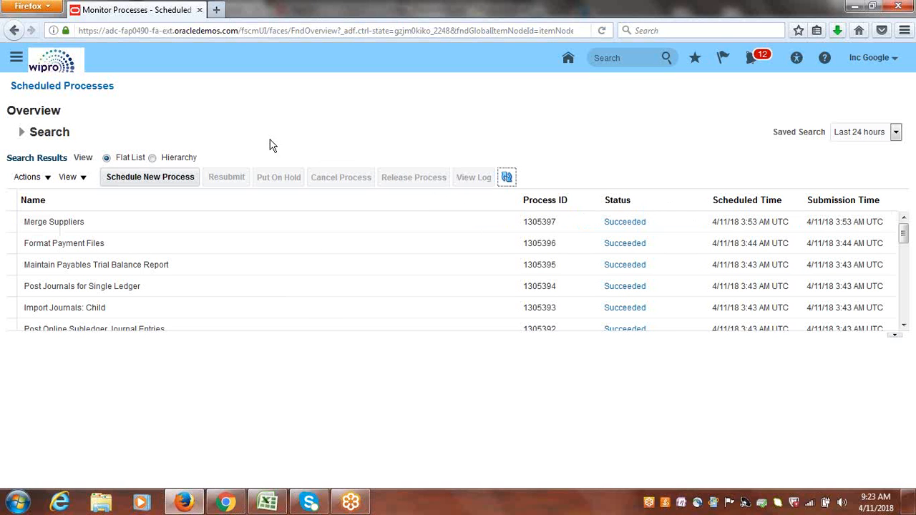
Navigate to Payables Invoices and open the Manage Invoices task.
click(17, 58)
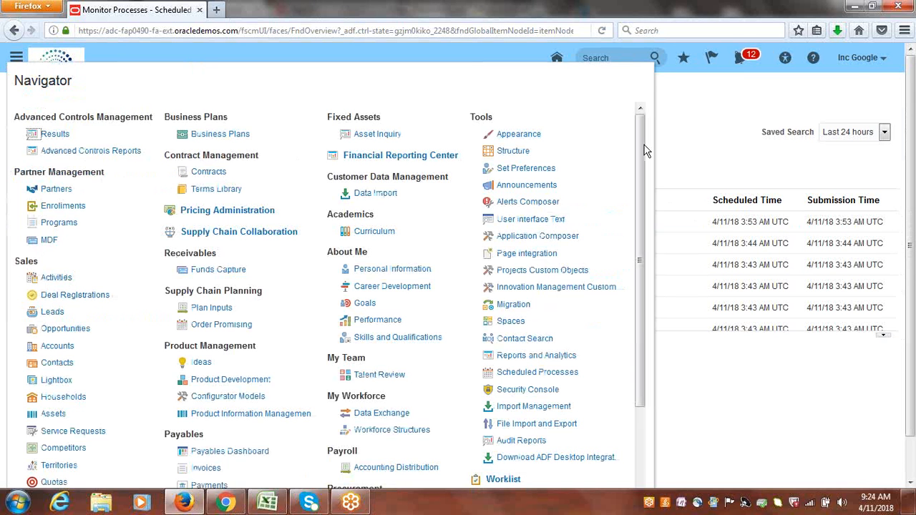
drag(649, 153, 658, 265)
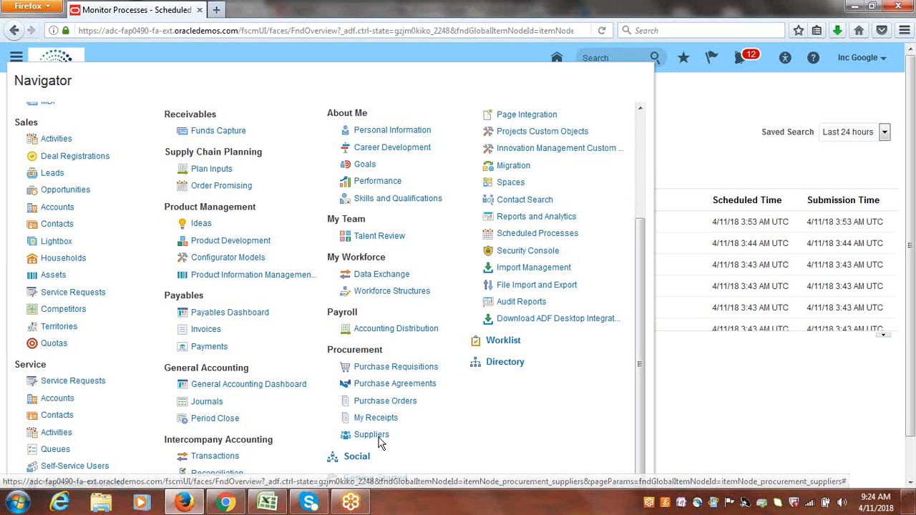
click(202, 332)
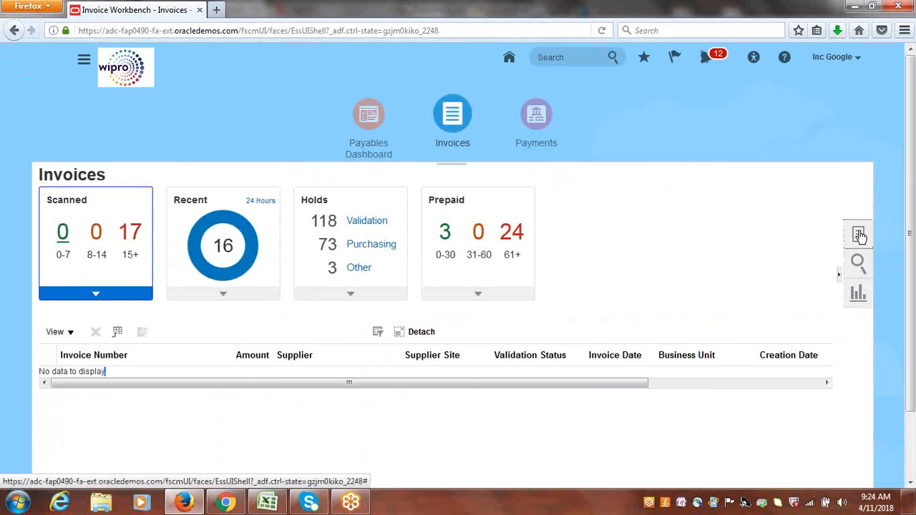
click(859, 236)
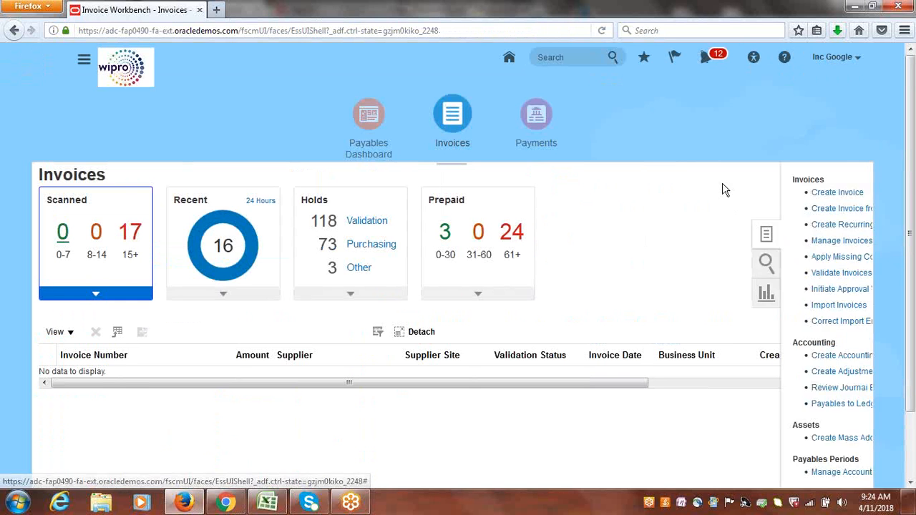
click(815, 244)
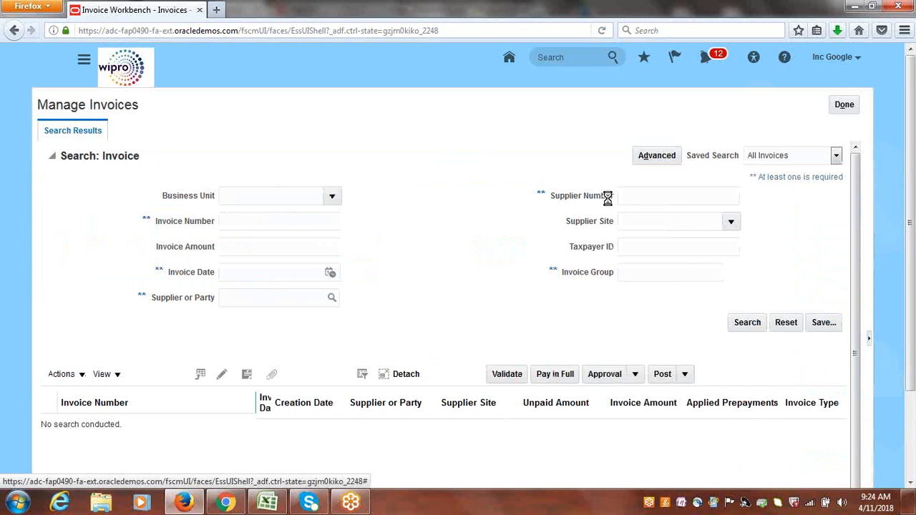
Search invoices for business unit Google US Business Unit and supplier Google Inc.
click(335, 198)
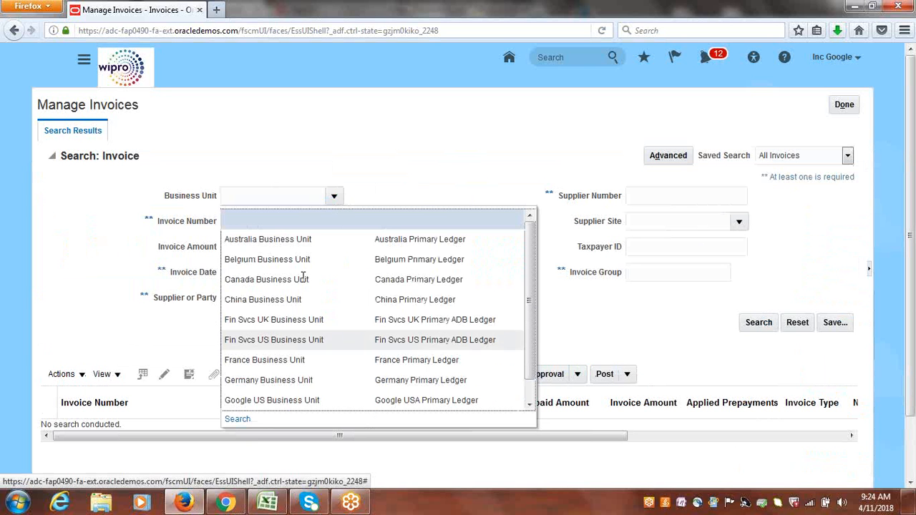
click(268, 398)
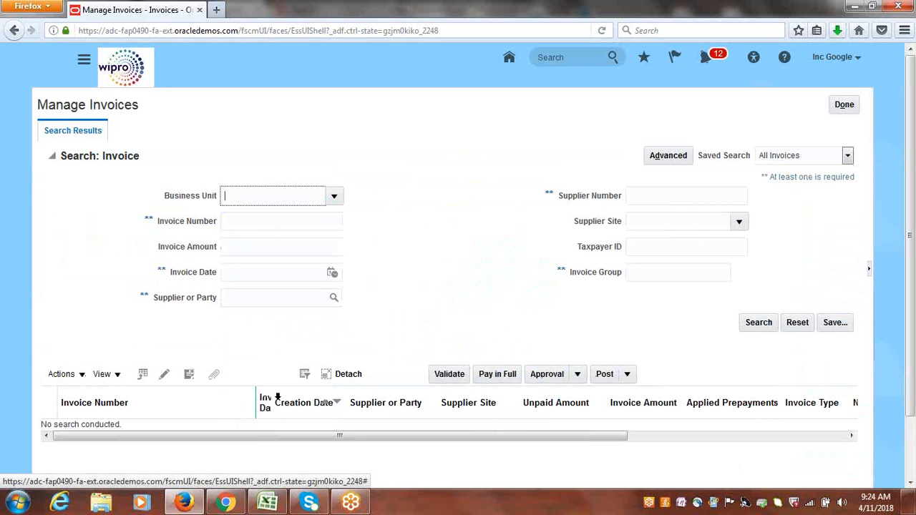
click(289, 296)
text(google inc)
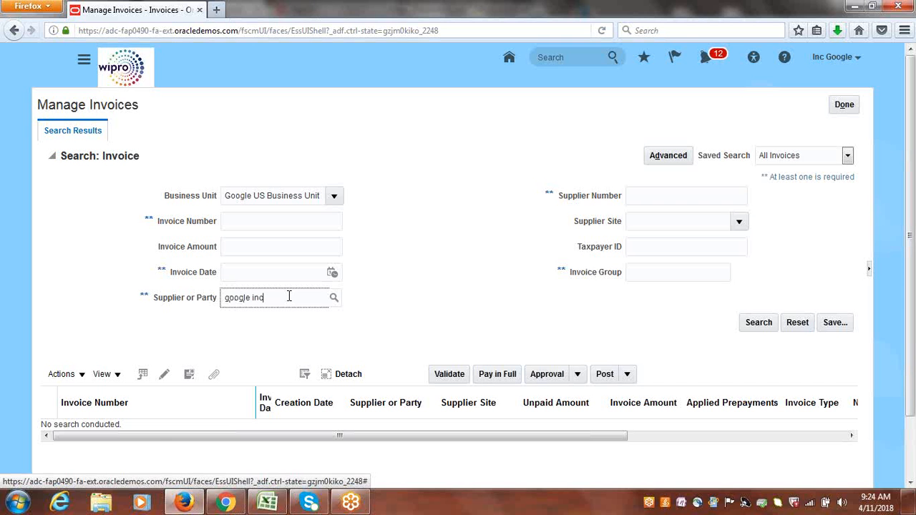
key(Tab)
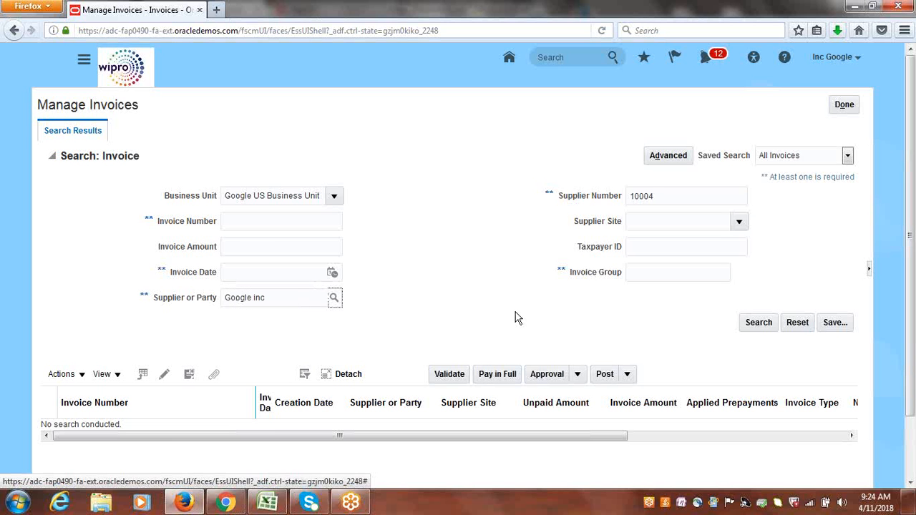
click(759, 323)
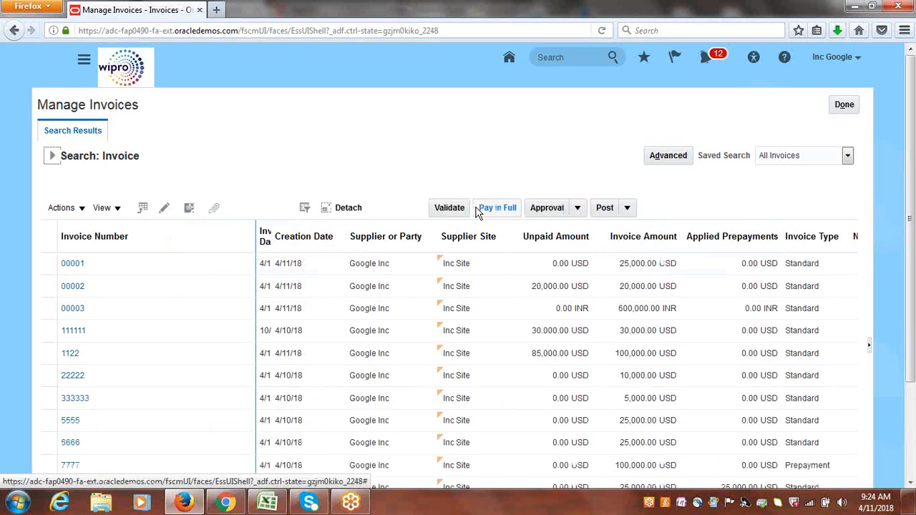
Scroll through the Google Inc invoice results to review the transferred invoices.
drag(913, 210, 911, 305)
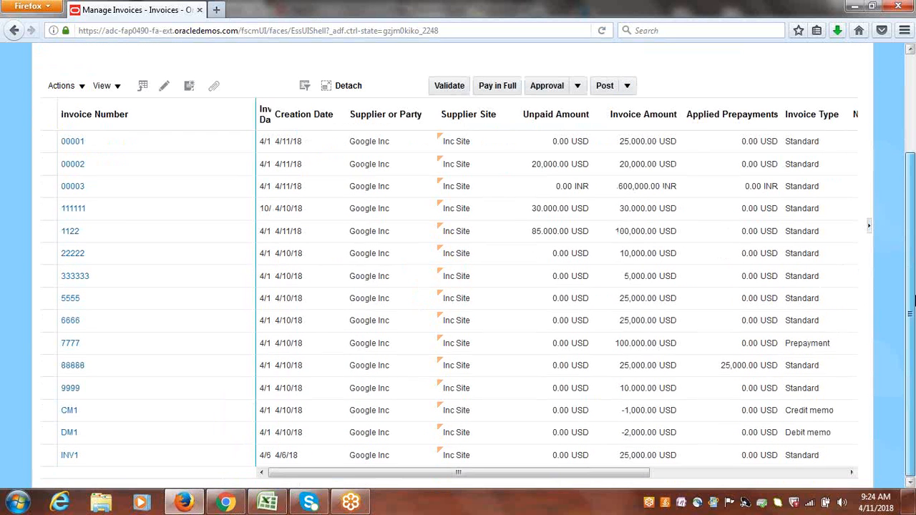
click(374, 166)
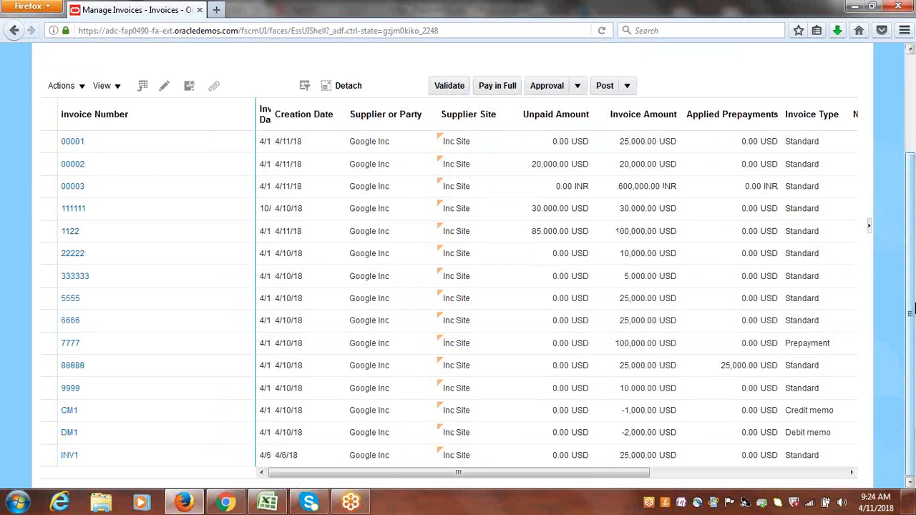
scroll(912, 339, up, 3)
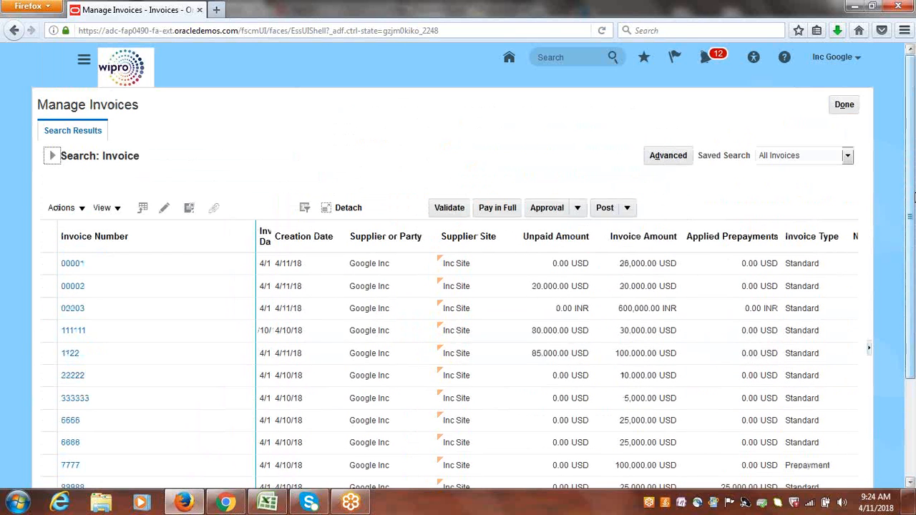
Close Manage Invoices and switch to the course tracker spreadsheet.
click(845, 105)
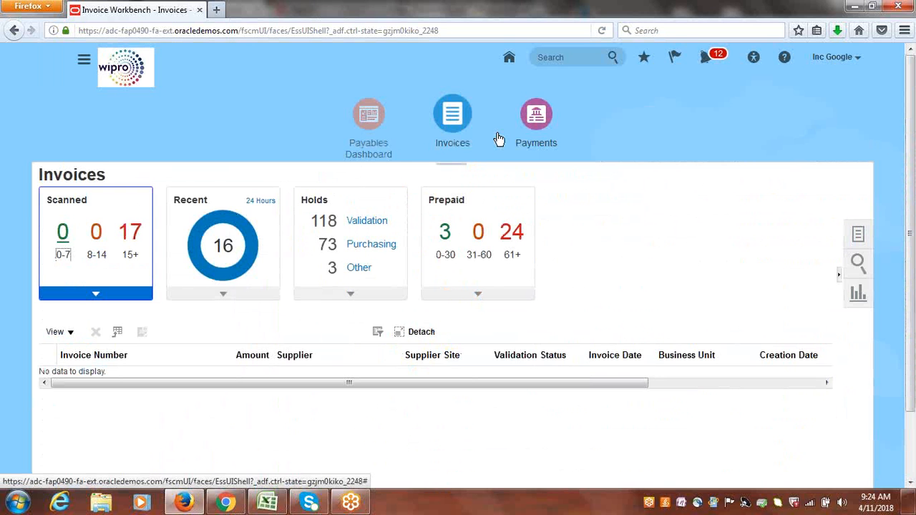
click(268, 502)
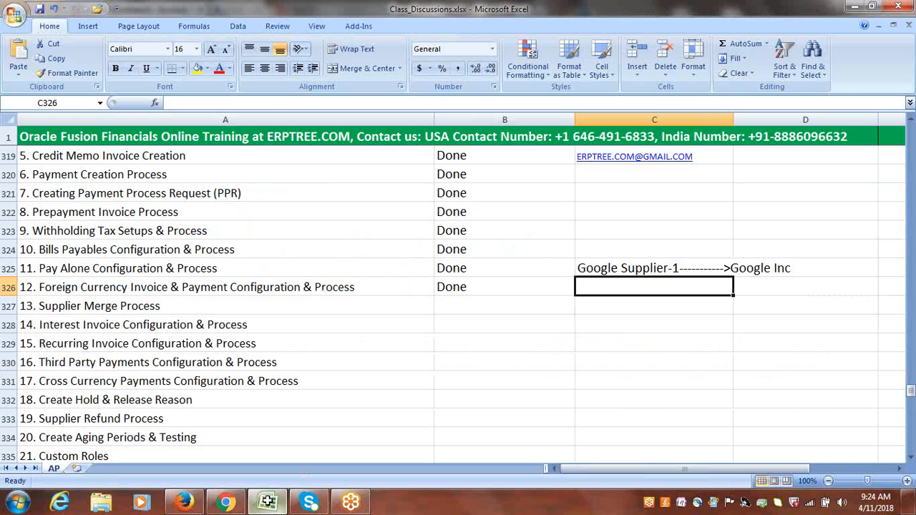
Mark the 13. Supplier Merge Process topic as Done in the status column.
click(259, 307)
key(Tab)
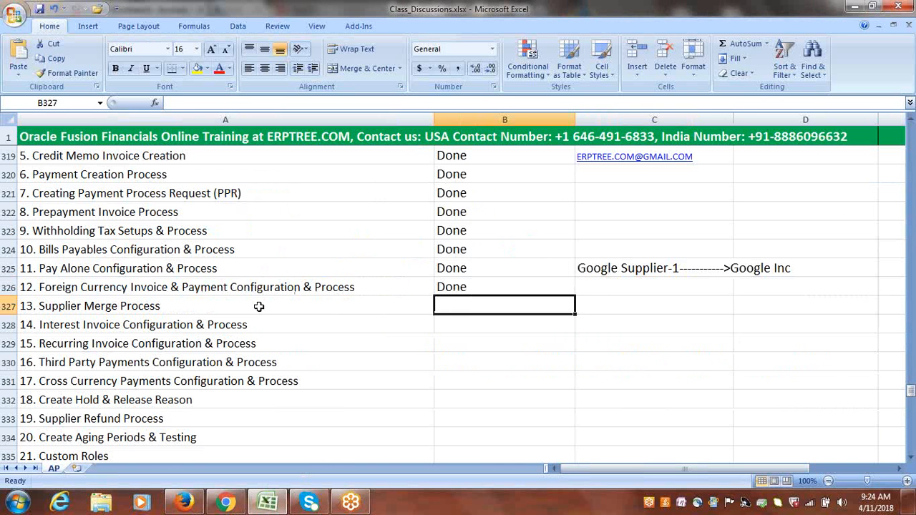
text(Done)
key(Tab)
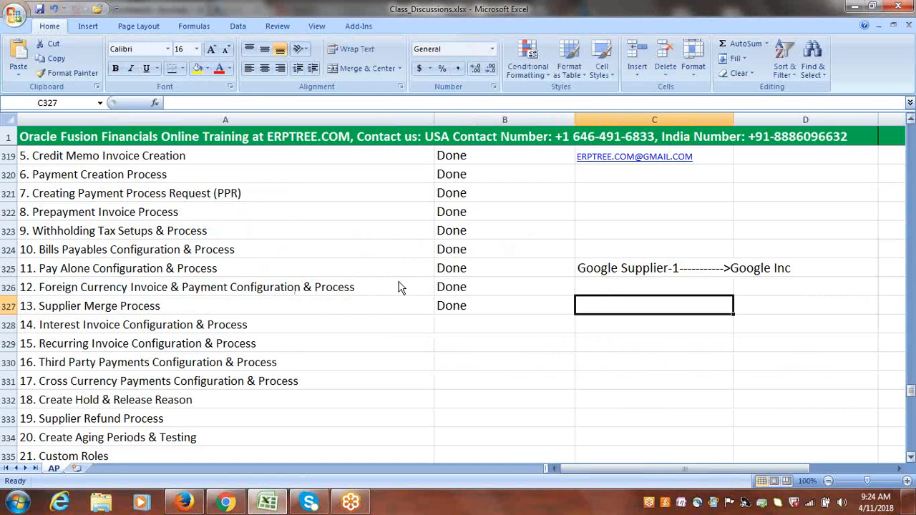
click(186, 327)
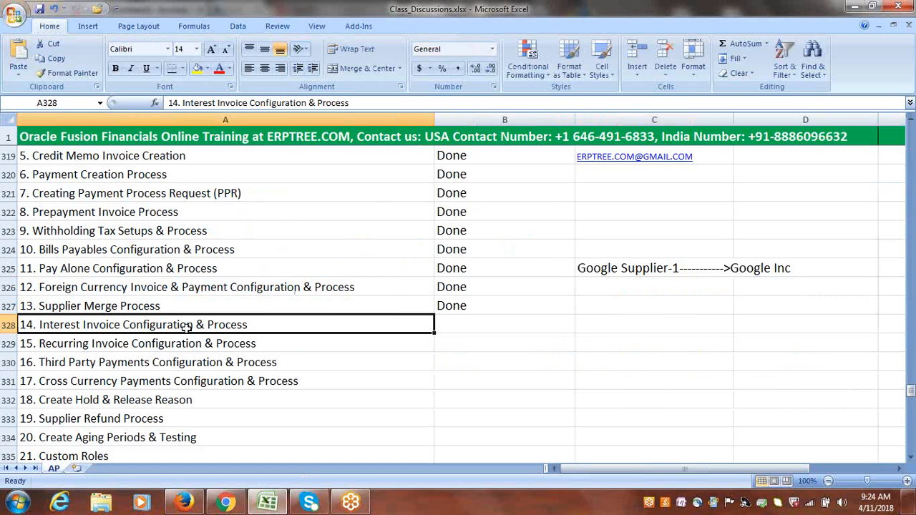
double_click(259, 325)
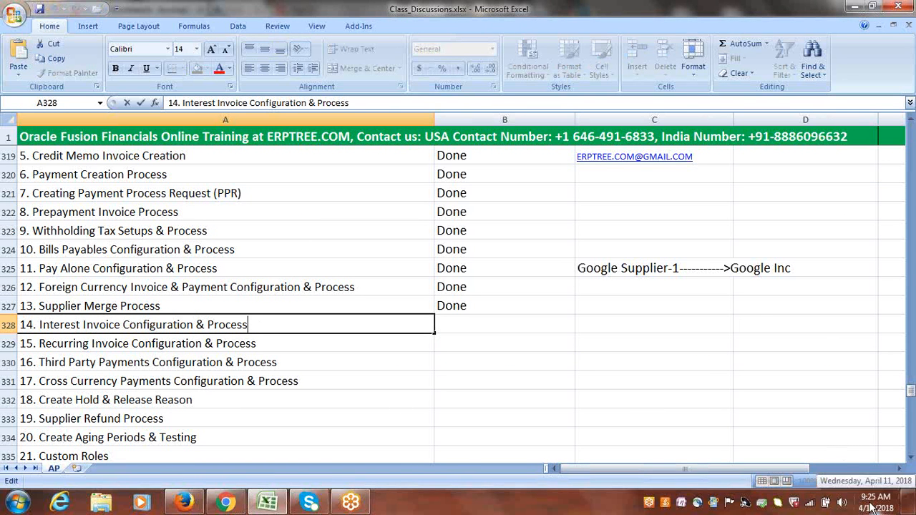
click(666, 362)
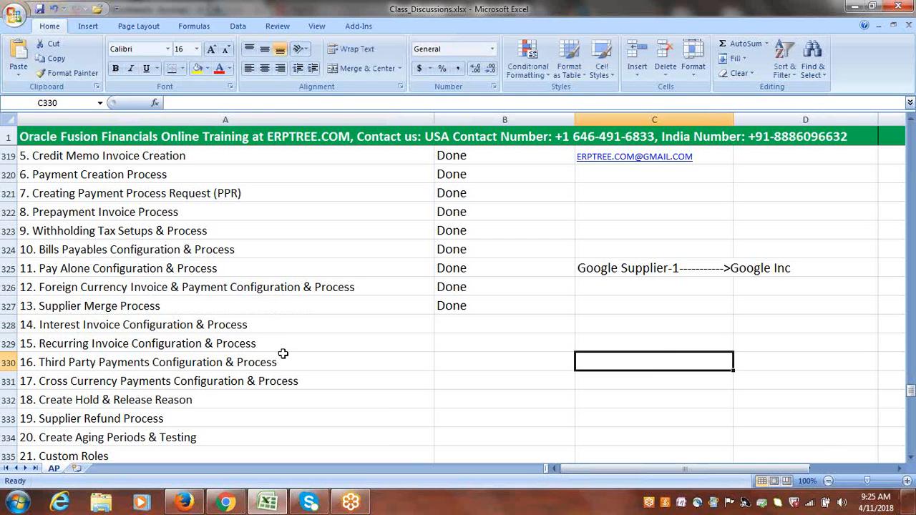
click(283, 328)
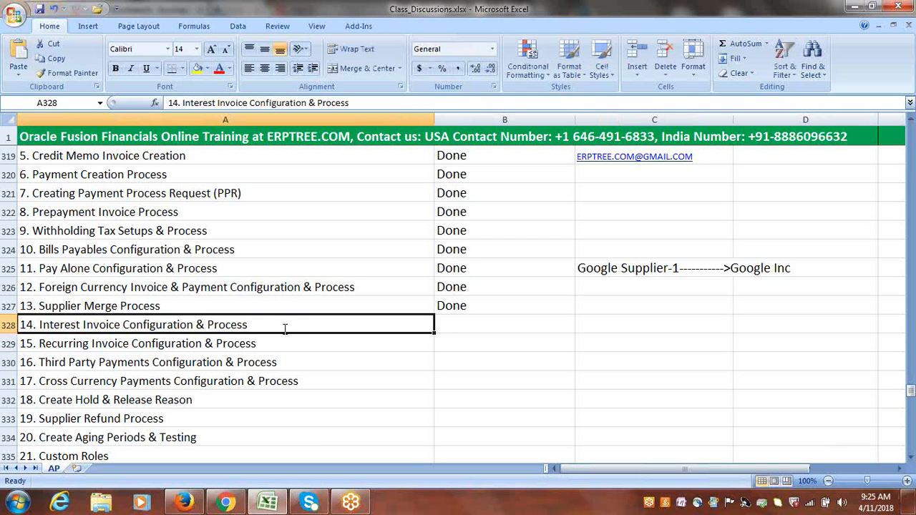
double_click(283, 328)
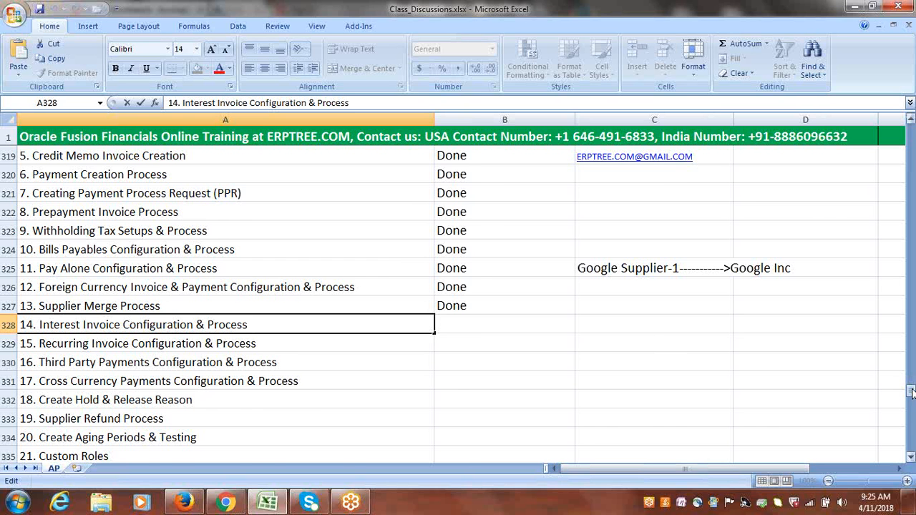
drag(912, 392, 912, 388)
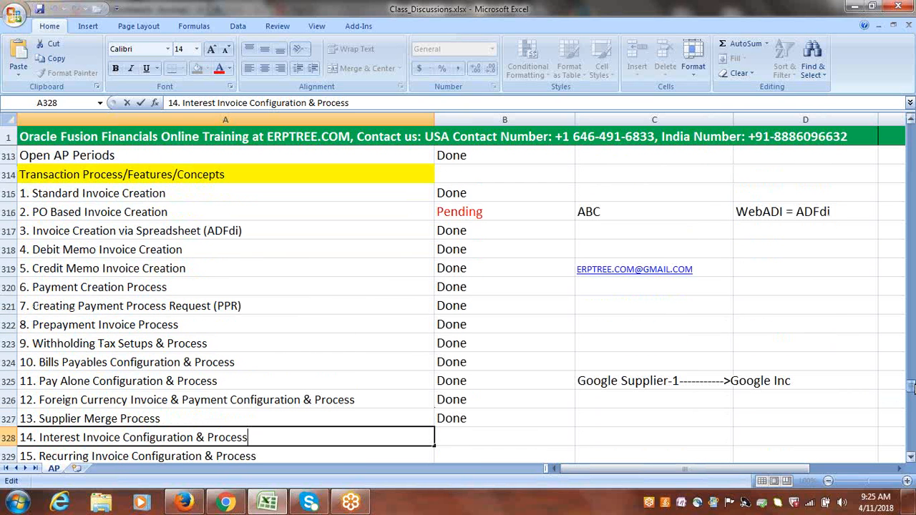
click(675, 423)
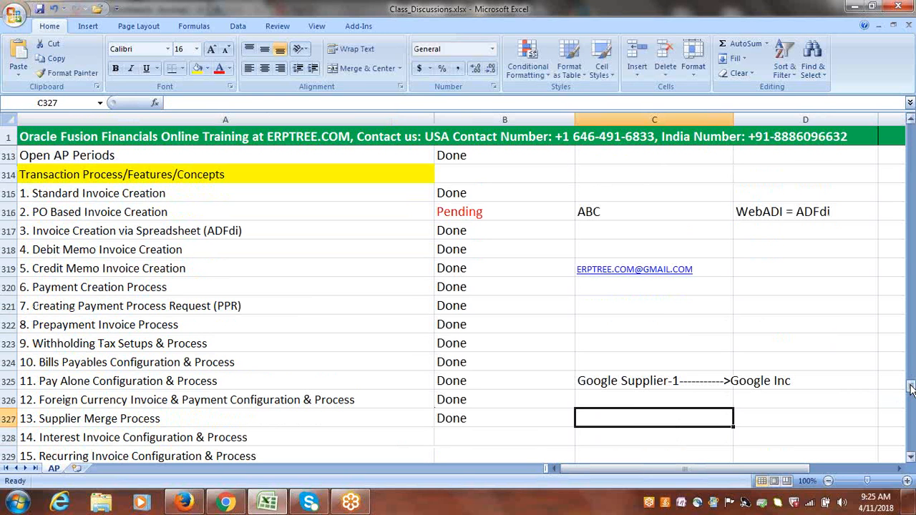
Save the course tracker workbook.
click(823, 16)
click(824, 21)
click(831, 165)
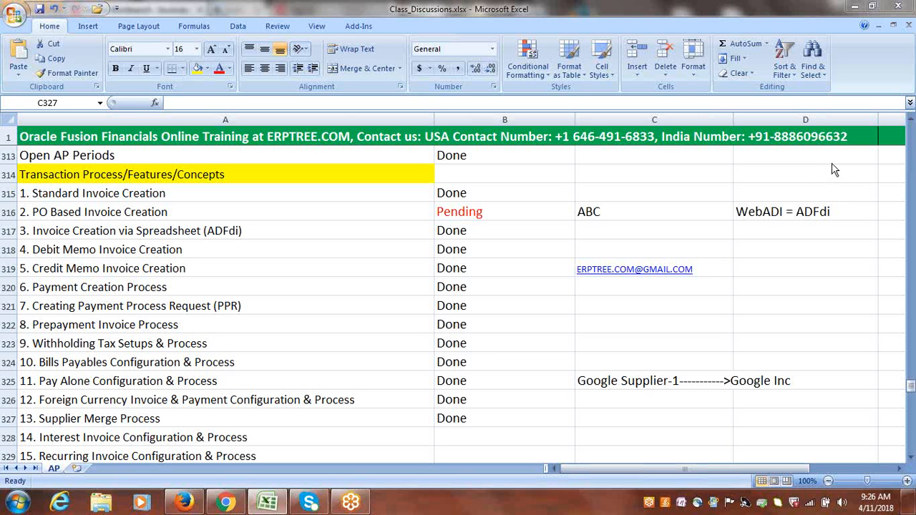
click(510, 418)
key(ctrl+s)
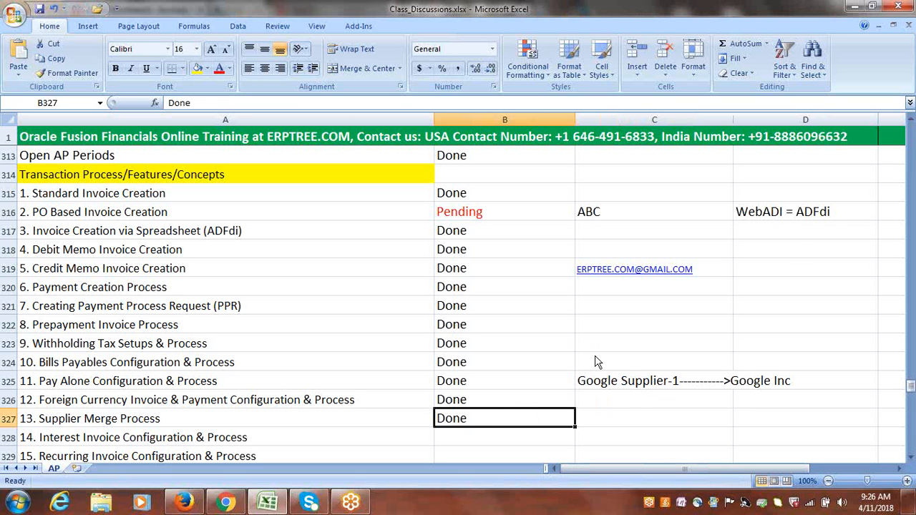
click(831, 163)
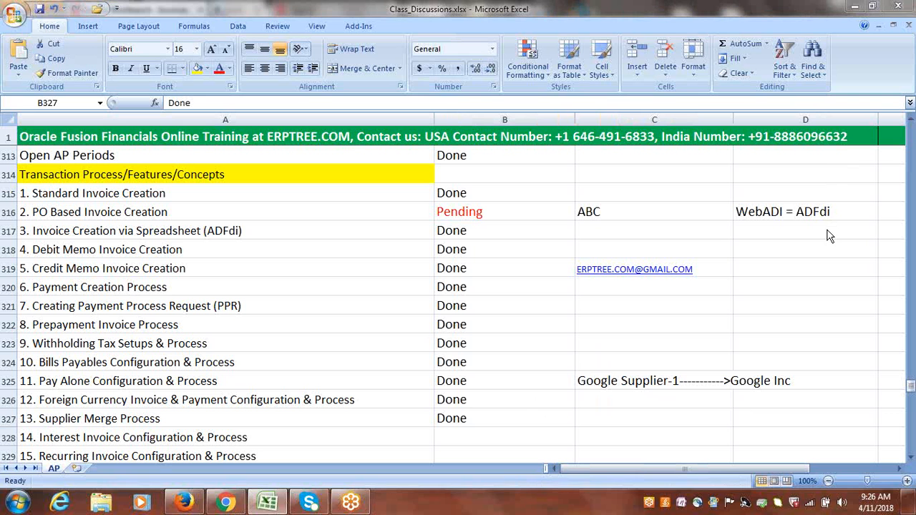
click(483, 368)
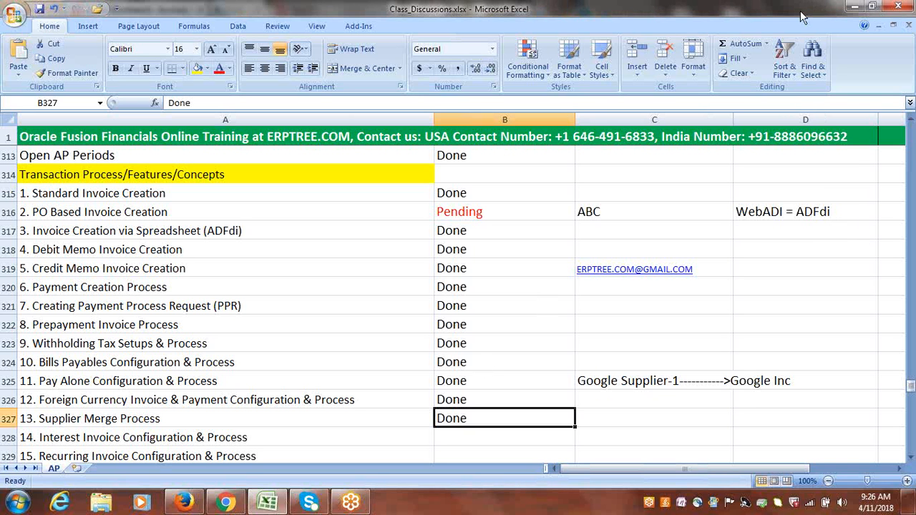
click(722, 8)
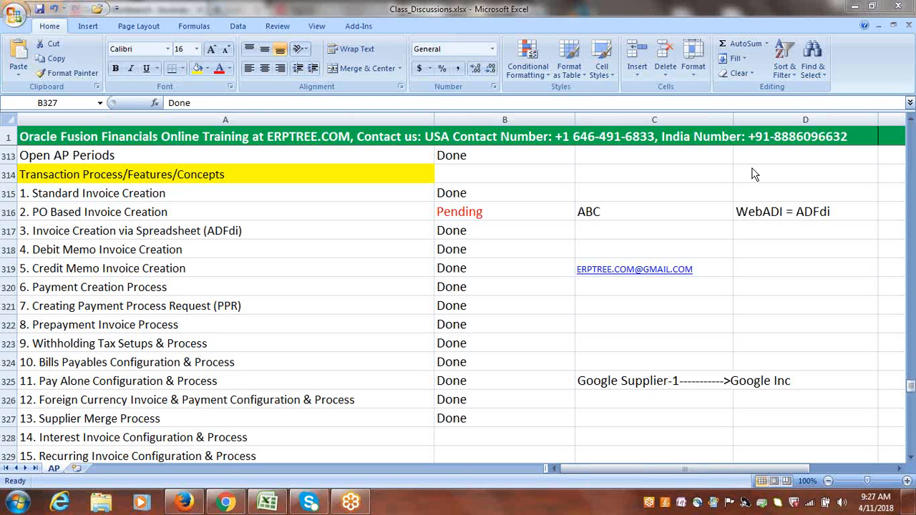
Review the upcoming topics further down the tracker, highlighting the Payment Format entry text.
click(506, 288)
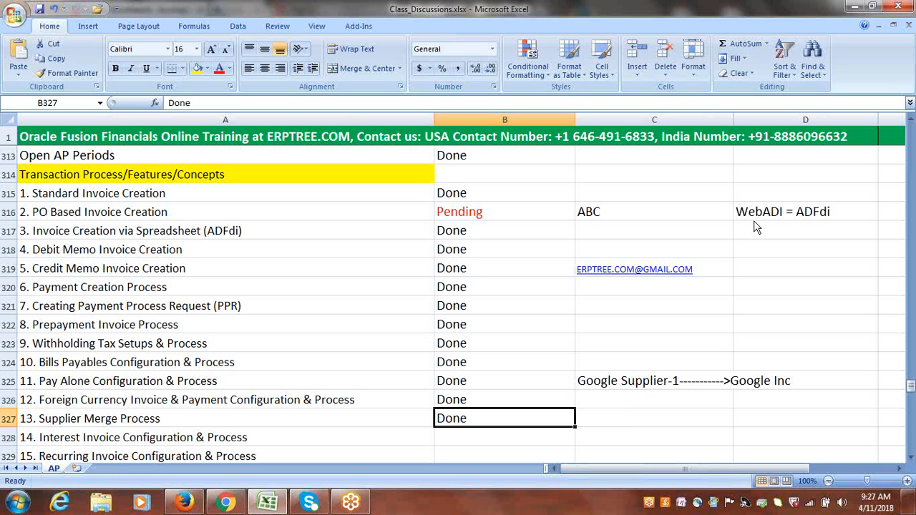
click(524, 336)
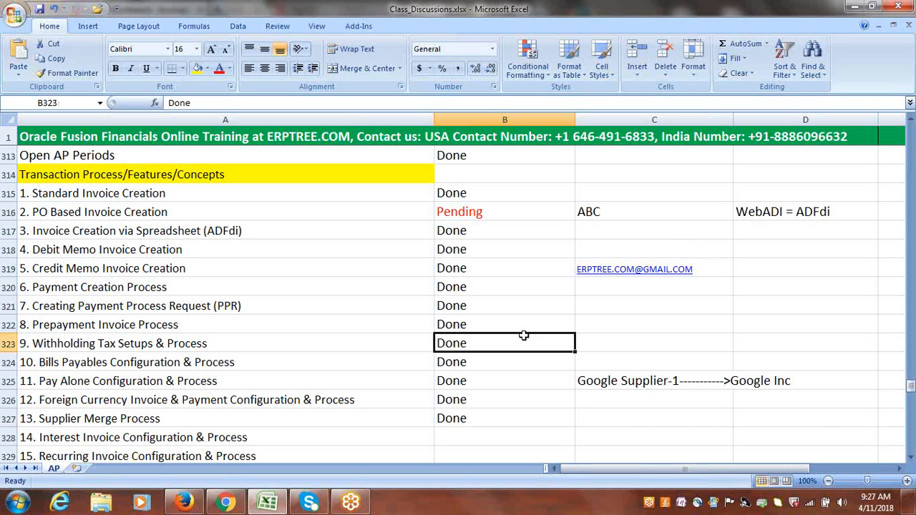
click(490, 431)
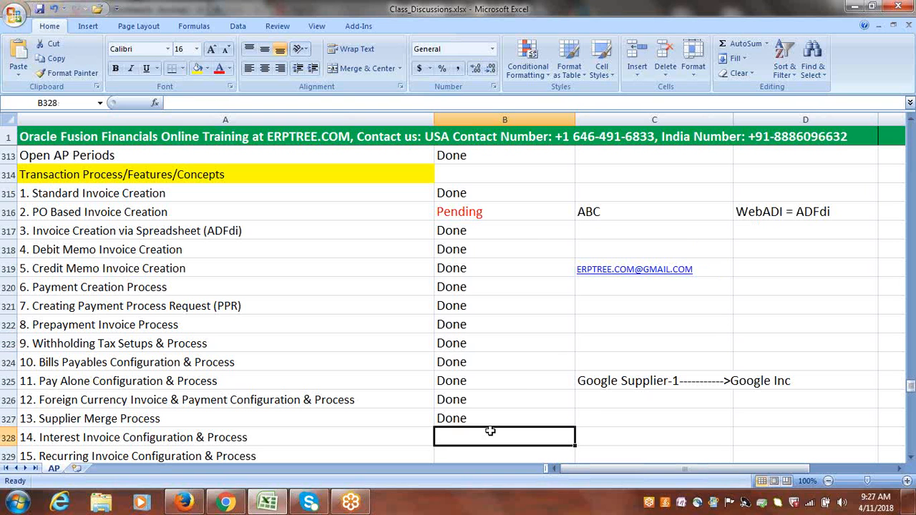
click(692, 21)
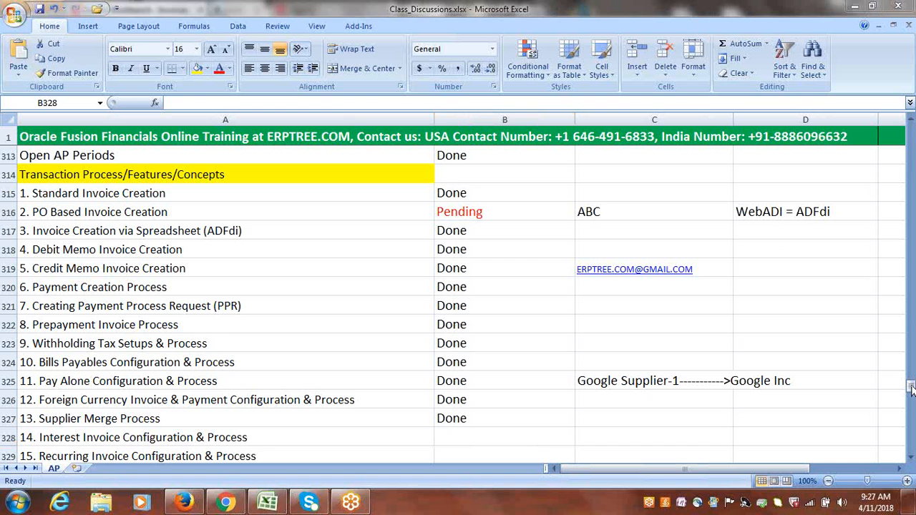
drag(911, 387, 911, 406)
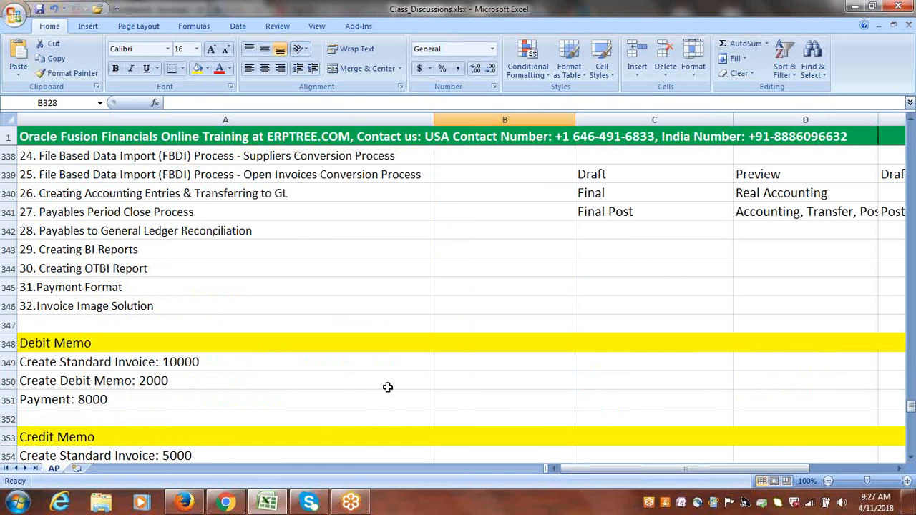
click(105, 289)
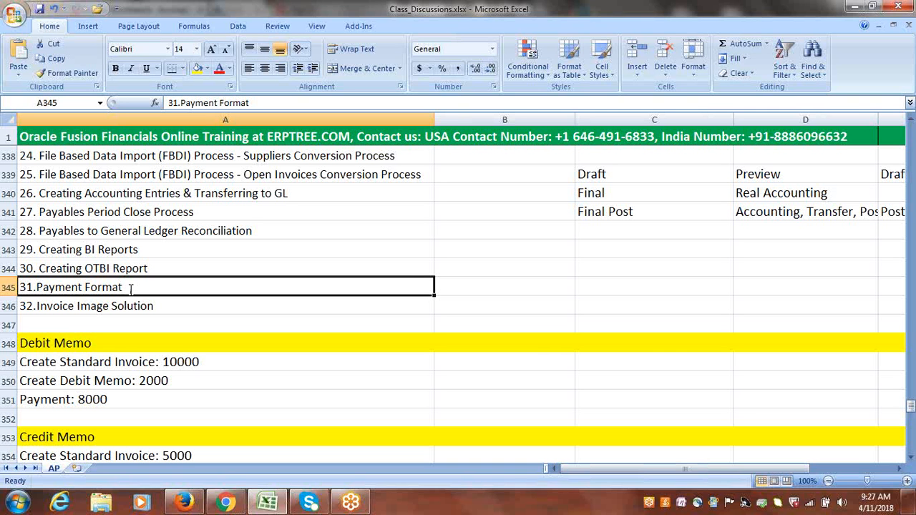
double_click(130, 287)
drag(153, 287, 41, 290)
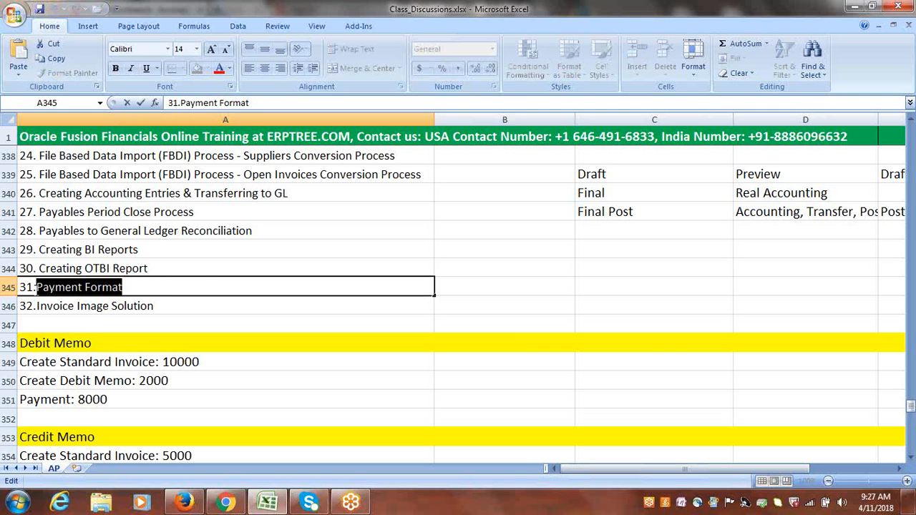
click(463, 283)
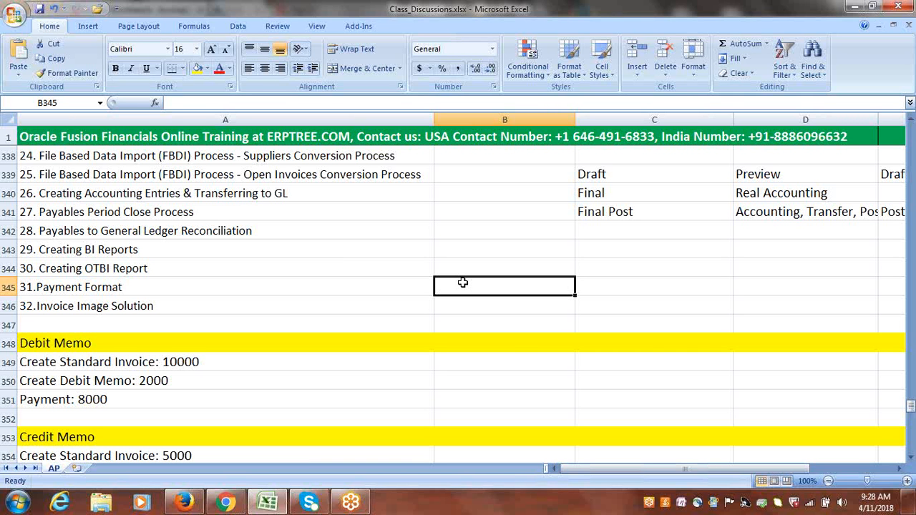
click(773, 197)
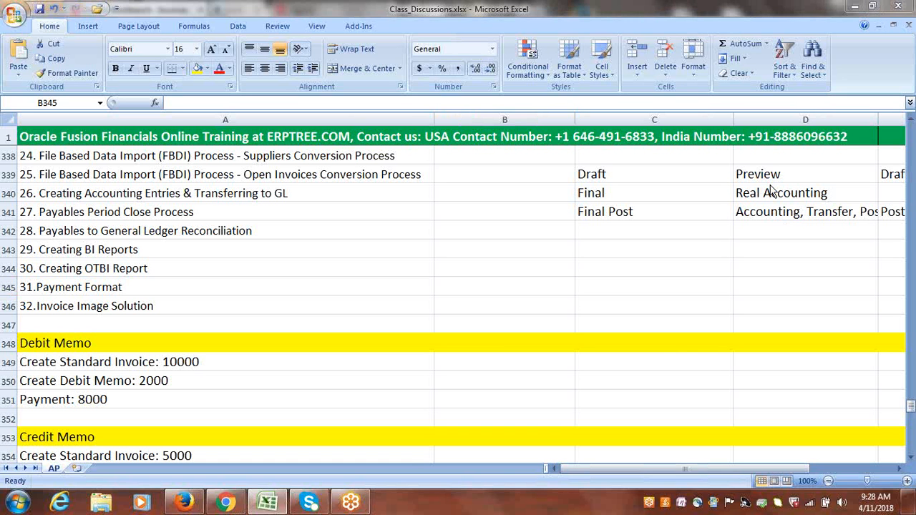
click(770, 187)
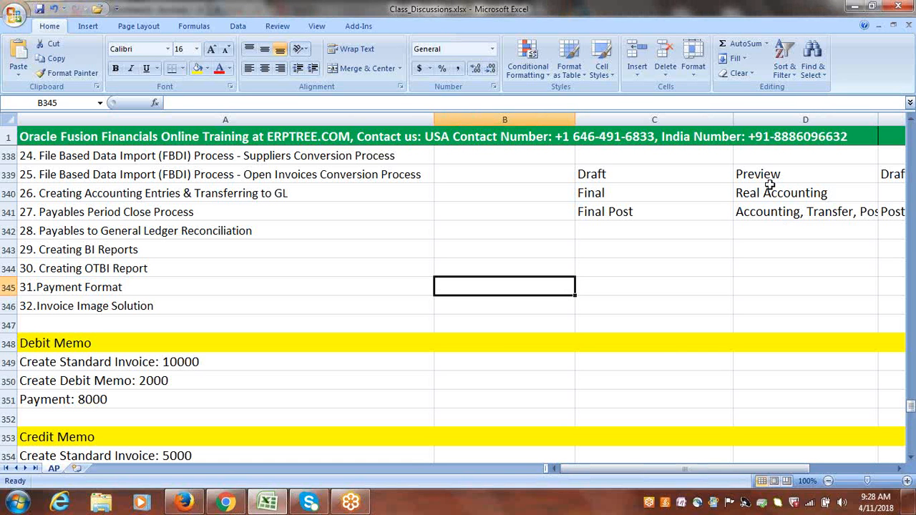
click(756, 27)
drag(912, 406, 911, 396)
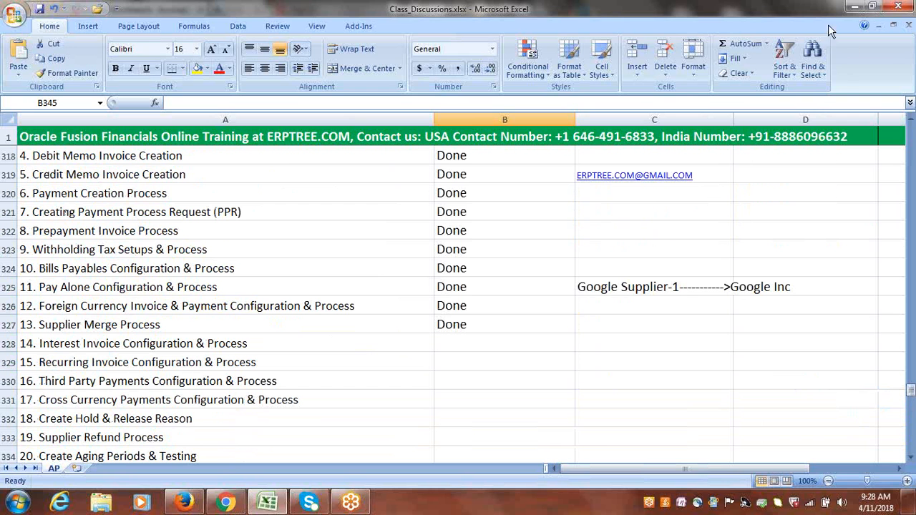